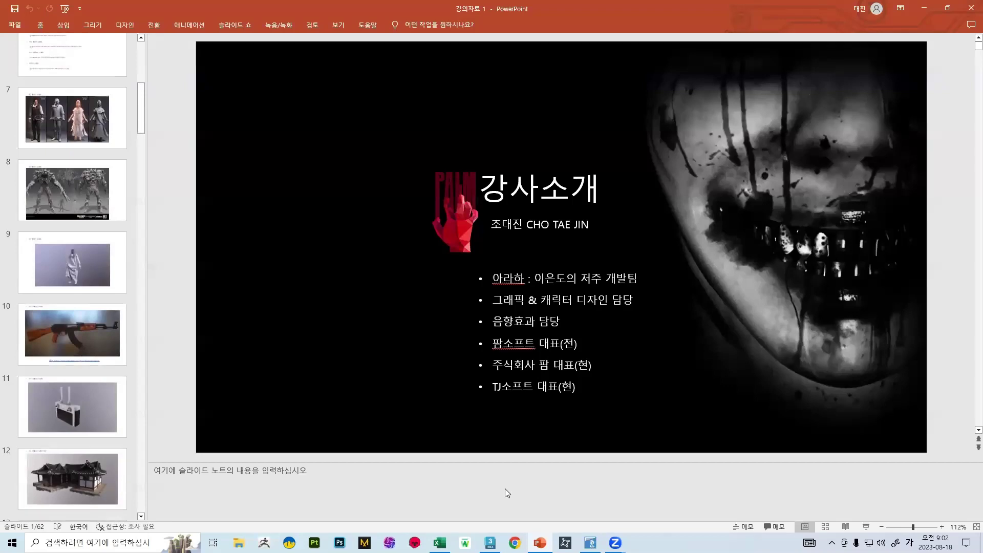
# Step: Find slide 46 with the sword practice renders in the presentation and compare it with the 3ds Max sword model
pyautogui.scroll(-15, 89, 221)
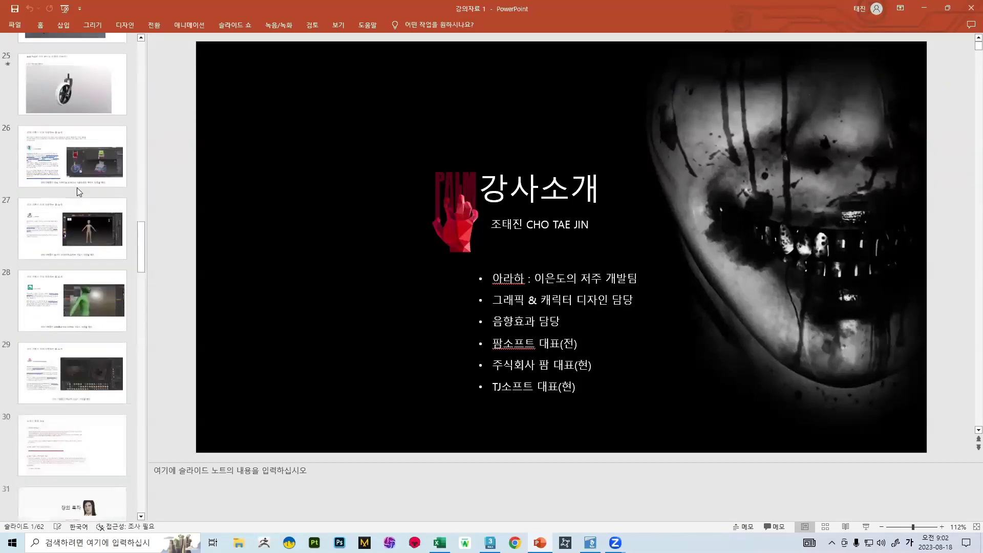
pyautogui.scroll(-8, 90, 191)
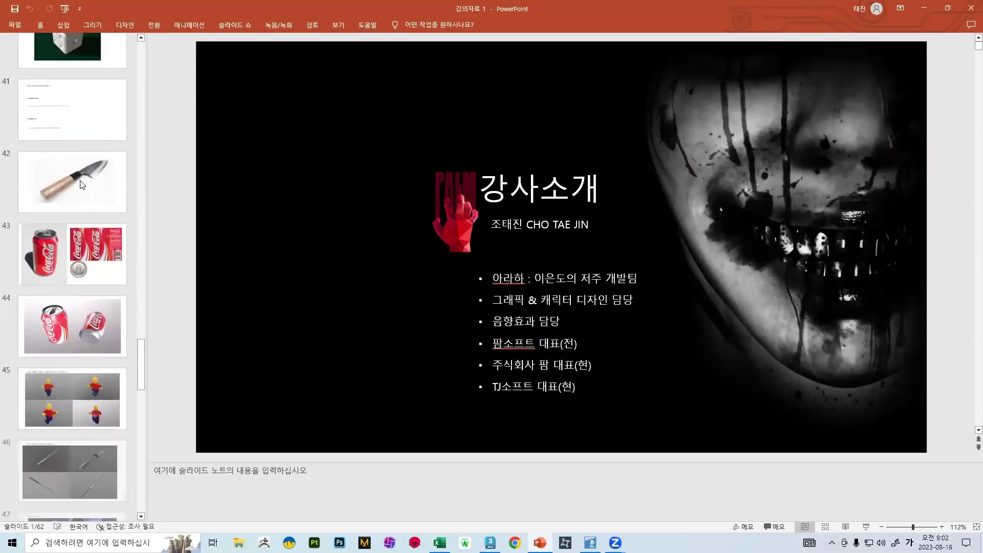
pyautogui.scroll(-3, 70, 159)
pyautogui.click(65, 72)
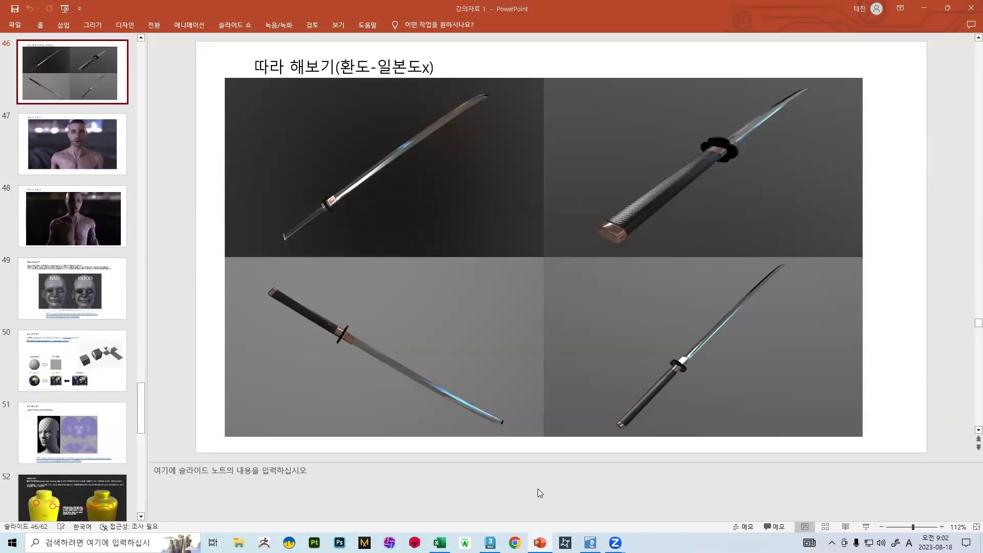
pyautogui.hotkey('alt', 'Tab')
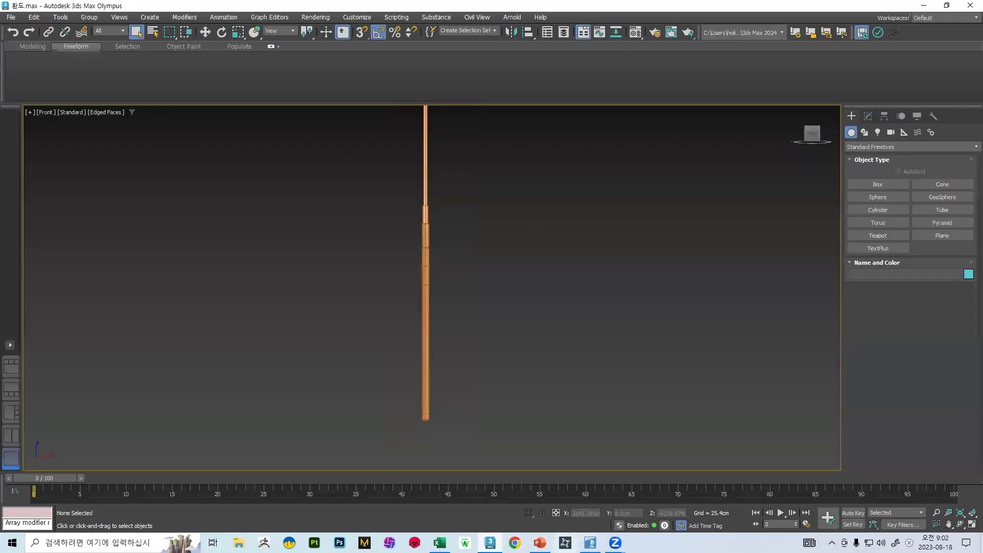
pyautogui.hotkey('alt', 'Tab')
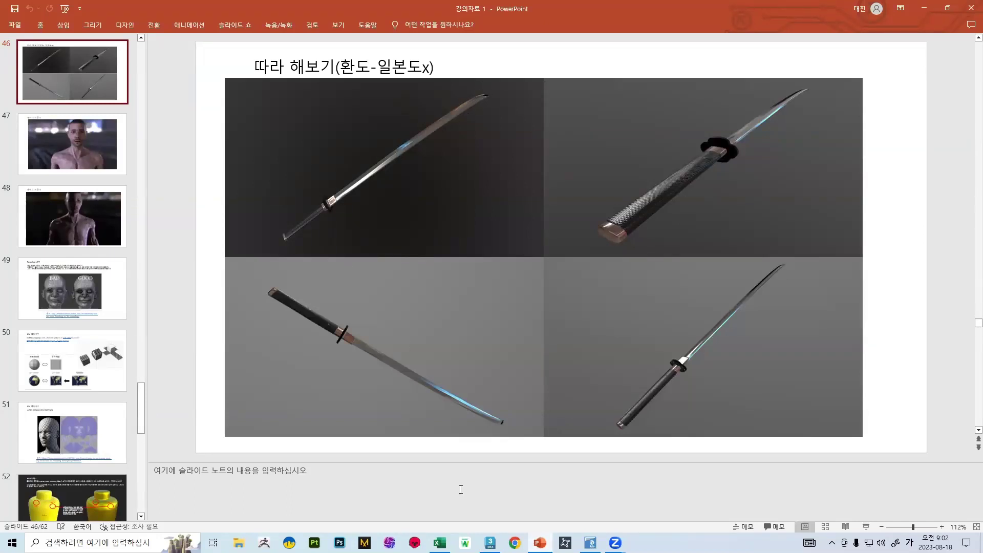
# Step: Switch to 3ds Max, select the sword mesh and examine the corner edges where the blade meets the collar against the reference slide
pyautogui.hotkey('alt', 'Tab')
pyautogui.click(431, 203)
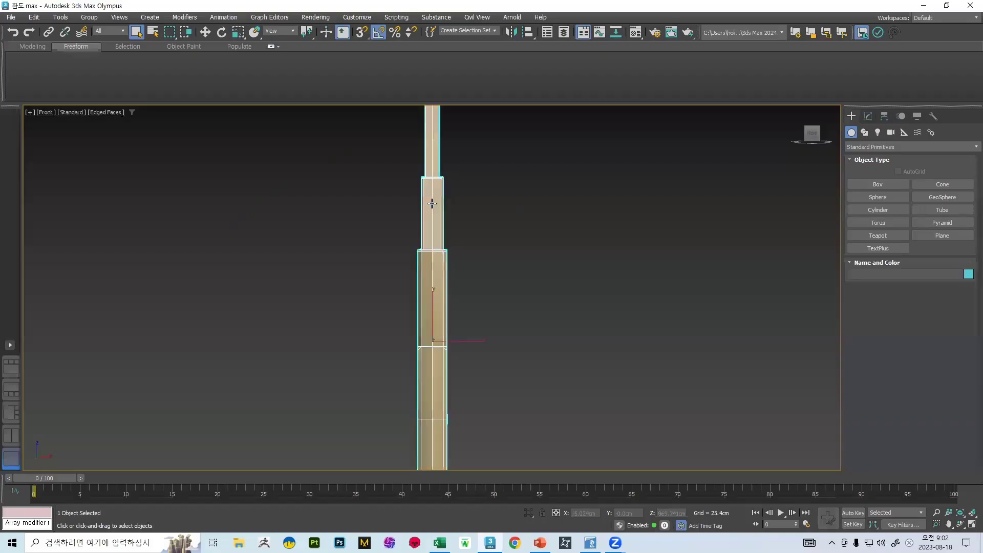
pyautogui.keyDown('alt'); pyautogui.moveTo(431, 203); pyautogui.dragTo(469, 251, button='middle'); pyautogui.keyUp('alt')
pyautogui.moveTo(468, 251); pyautogui.dragTo(473, 338, button='middle')
pyautogui.scroll(10, 425, 205)
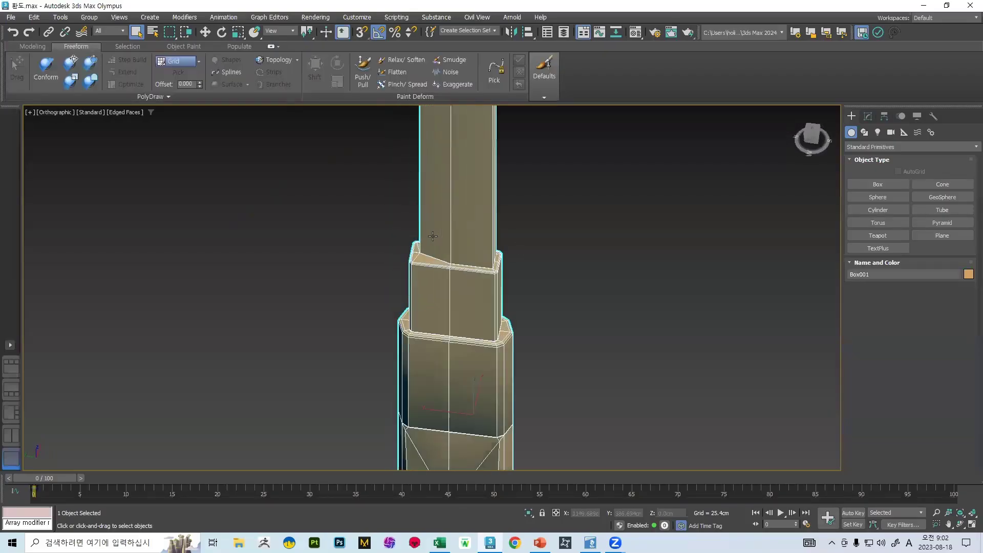
pyautogui.scroll(5, 386, 312)
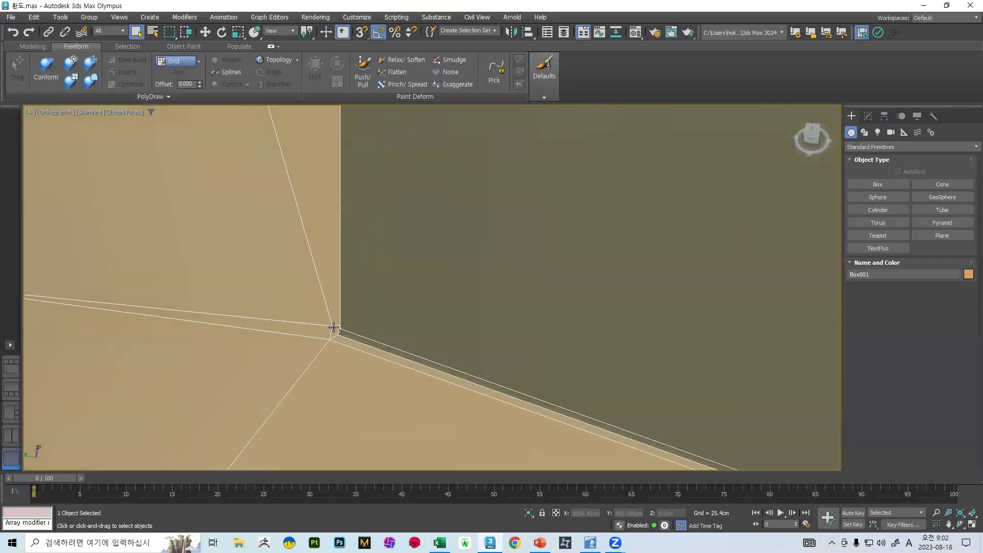
pyautogui.scroll(-8, 339, 328)
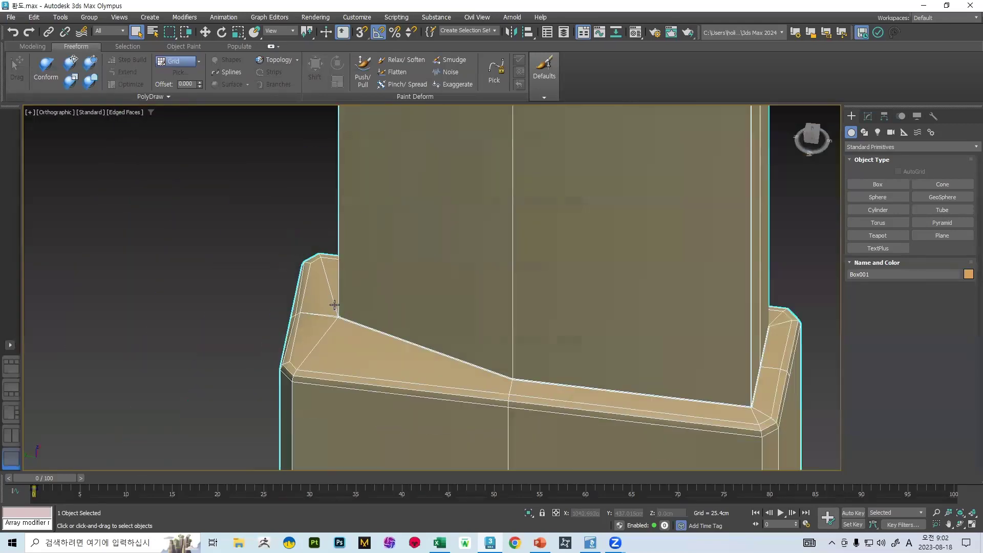
pyautogui.keyDown('alt'); pyautogui.moveTo(335, 304); pyautogui.dragTo(368, 280, button='middle'); pyautogui.keyUp('alt')
pyautogui.scroll(-3, 379, 275)
pyautogui.scroll(8, 386, 197)
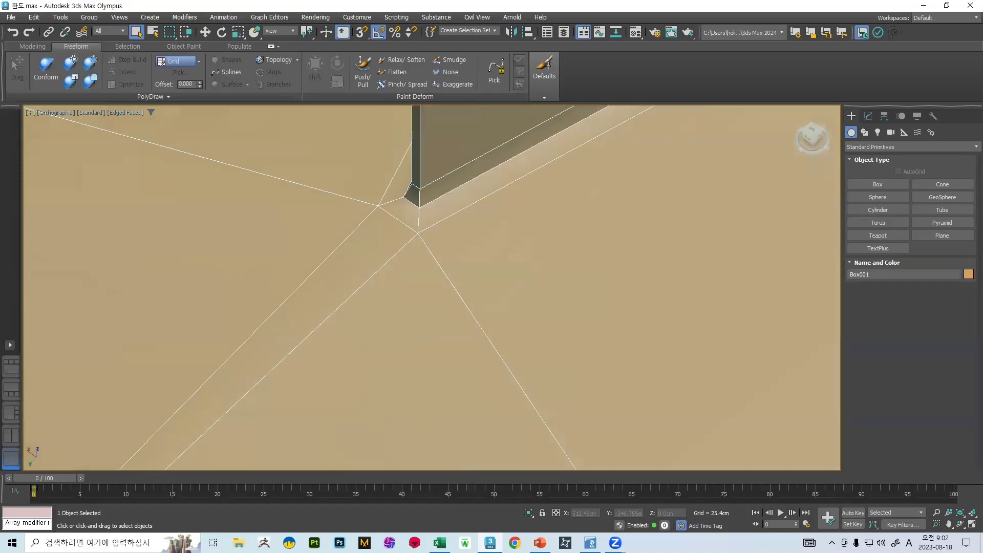
pyautogui.click(539, 543)
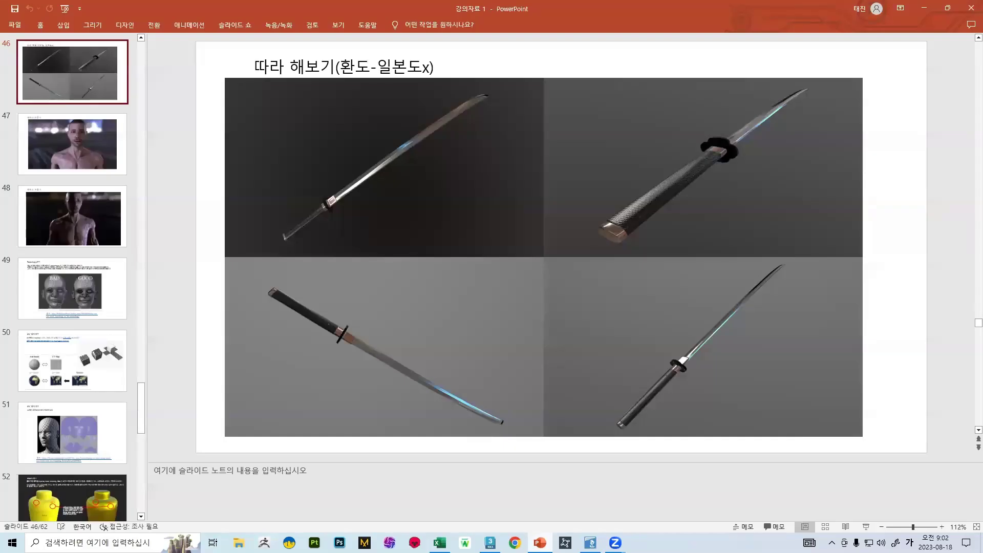
pyautogui.click(541, 542)
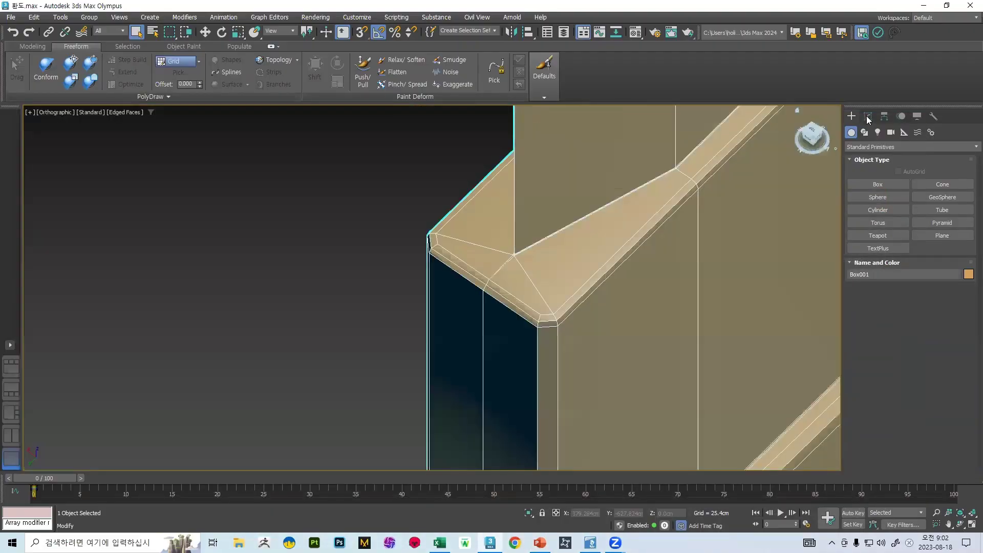
# Step: Try a MeshSmooth modifier with 2 iterations on the sword mesh and undo it
pyautogui.click(867, 116)
pyautogui.moveTo(621, 274); pyautogui.dragTo(459, 285, button='middle')
pyautogui.click(876, 181)
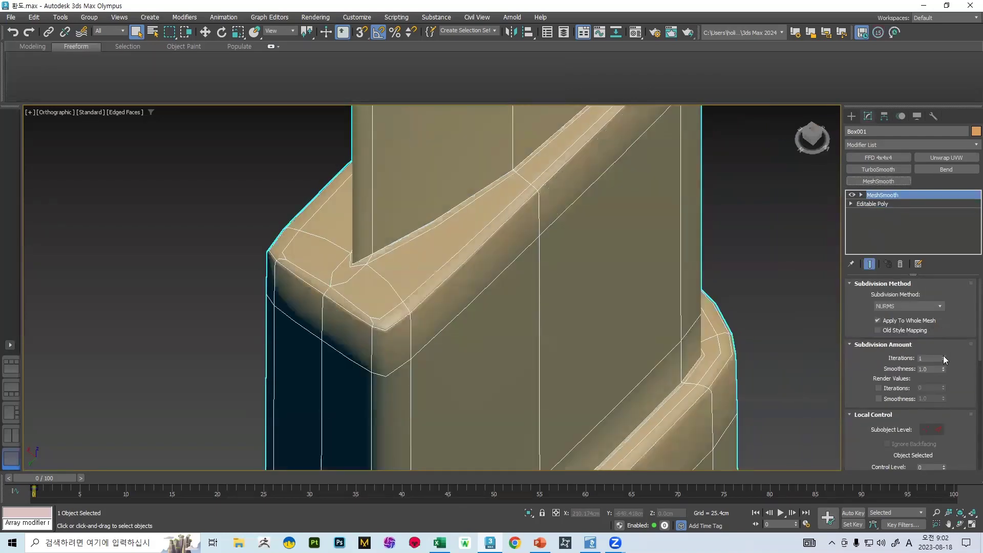
pyautogui.click(943, 356)
pyautogui.scroll(-8, 626, 309)
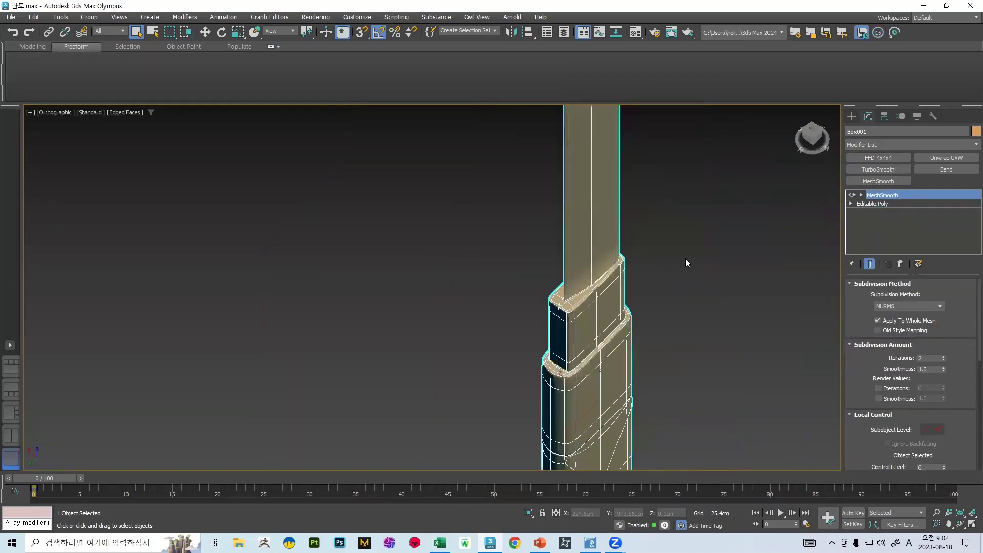
pyautogui.moveTo(684, 258); pyautogui.dragTo(636, 260, button='middle')
pyautogui.hotkey('ctrl', 'z')
pyautogui.hotkey('ctrl', 'z')
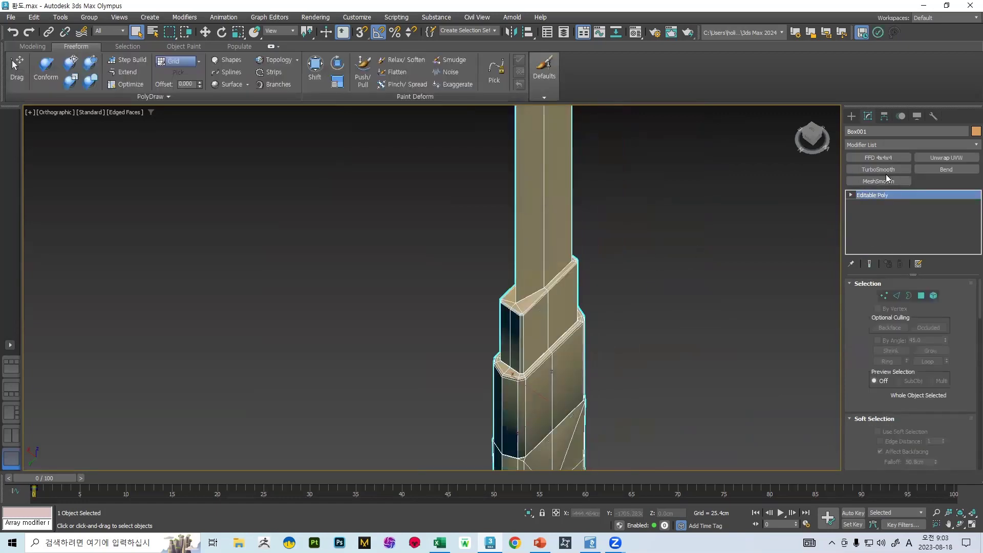
# Step: Apply a TurboSmooth modifier with 2 iterations to the sword and hide the edged faces display
pyautogui.click(884, 171)
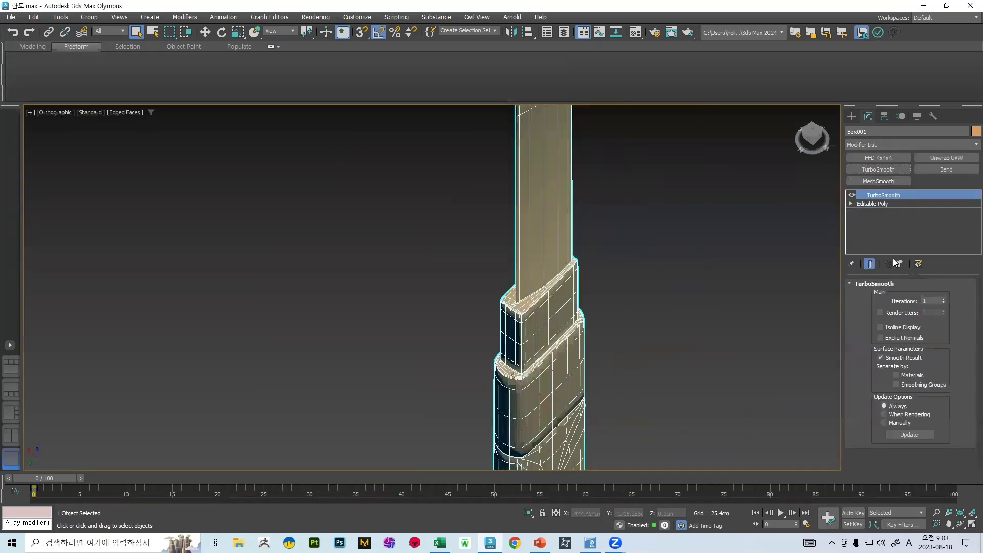
pyautogui.click(943, 299)
pyautogui.scroll(5, 537, 276)
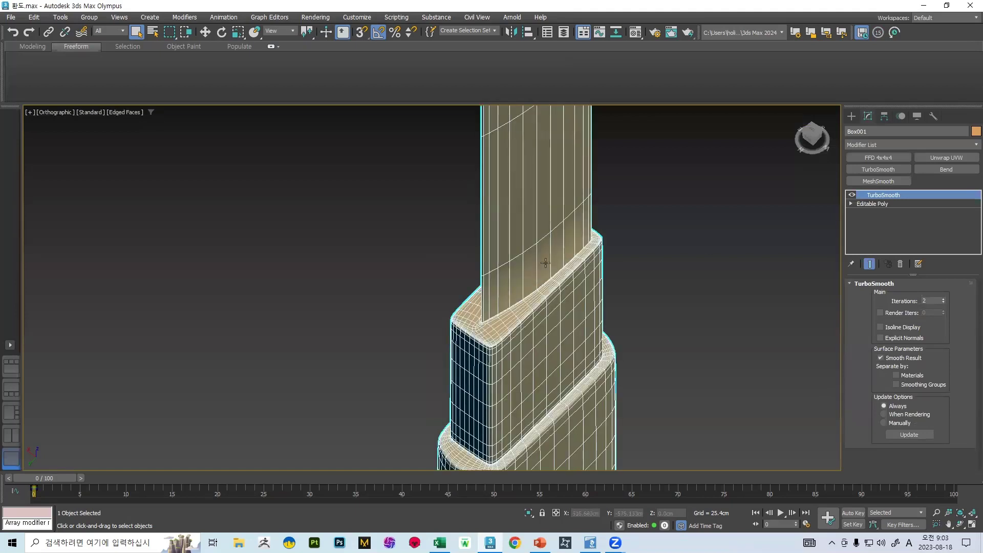
pyautogui.press('F4')
# Step: Examine the smoothed sword's shading along the handle, the stepped collar and the blade
pyautogui.scroll(-8, 485, 209)
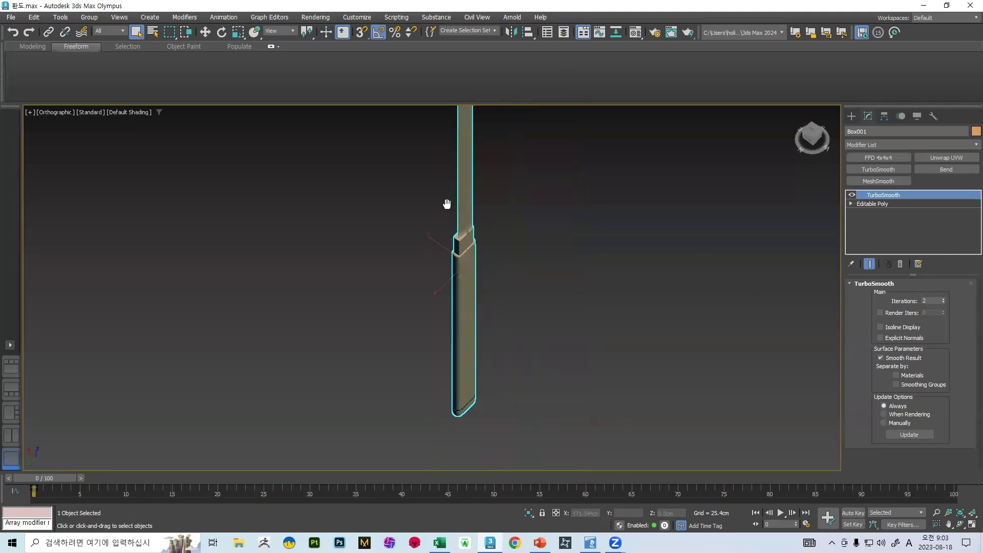
pyautogui.moveTo(445, 204)
pyautogui.keyDown('alt'); pyautogui.mouseDown(button='middle')
pyautogui.moveTo(442, 183)
pyautogui.moveTo(496, 170)
pyautogui.mouseUp(button='middle'); pyautogui.keyUp('alt')
pyautogui.scroll(12, 438, 234)
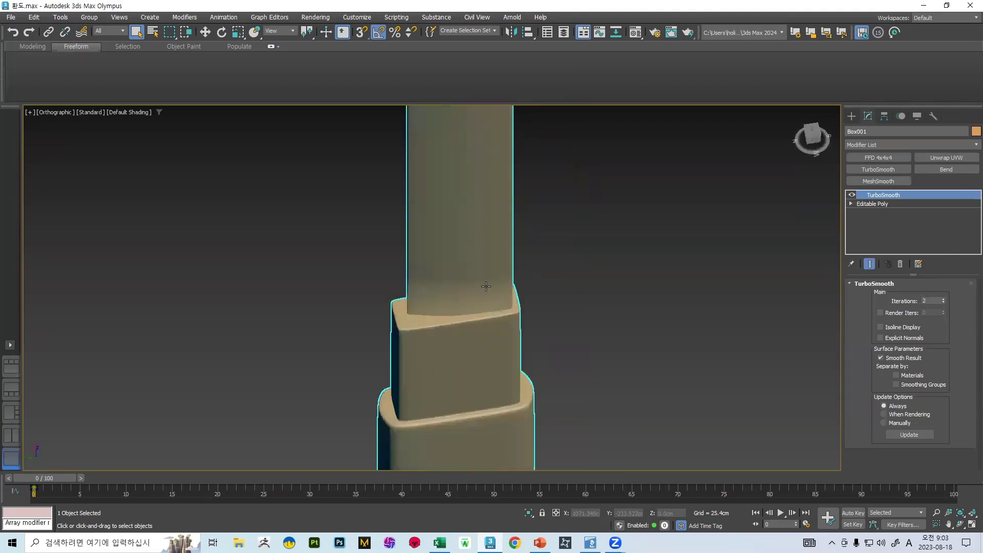
pyautogui.scroll(-14, 445, 287)
pyautogui.moveTo(433, 222); pyautogui.dragTo(418, 364, button='middle')
pyautogui.moveTo(430, 259); pyautogui.dragTo(361, 32, button='middle')
pyautogui.scroll(10, 434, 183)
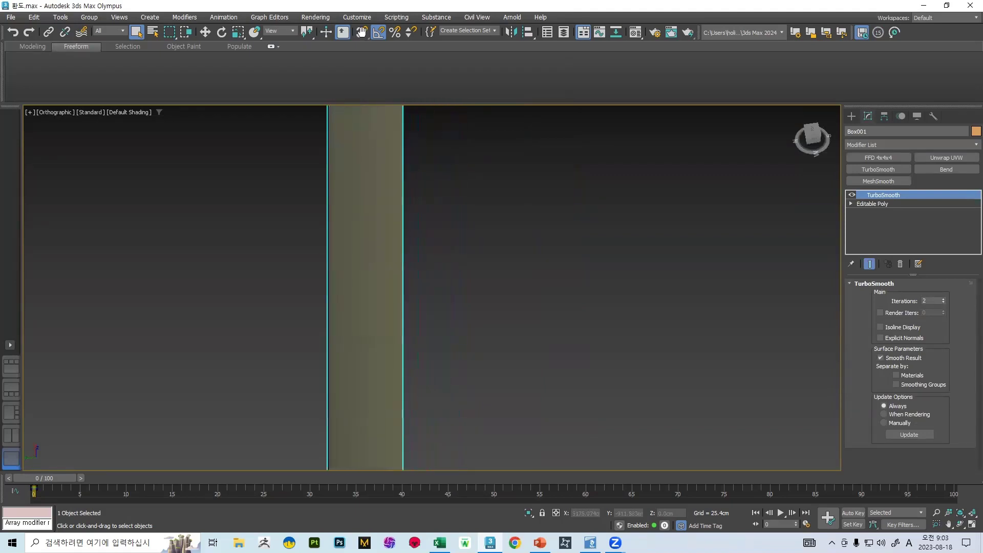
pyautogui.scroll(-8, 362, 239)
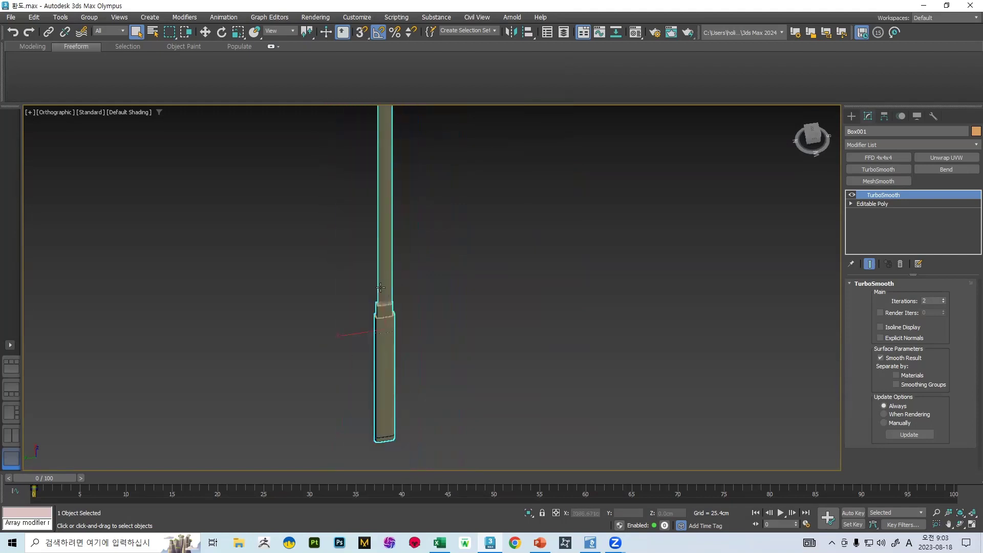
pyautogui.scroll(10, 391, 287)
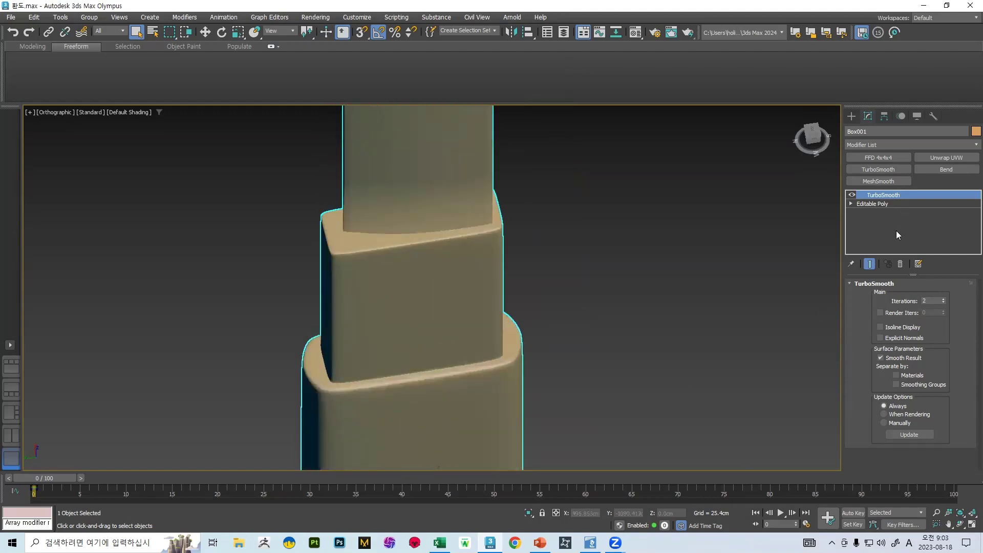
# Step: Remove the TurboSmooth modifier from the sword and show edged faces again
pyautogui.click(900, 264)
pyautogui.press('F4')
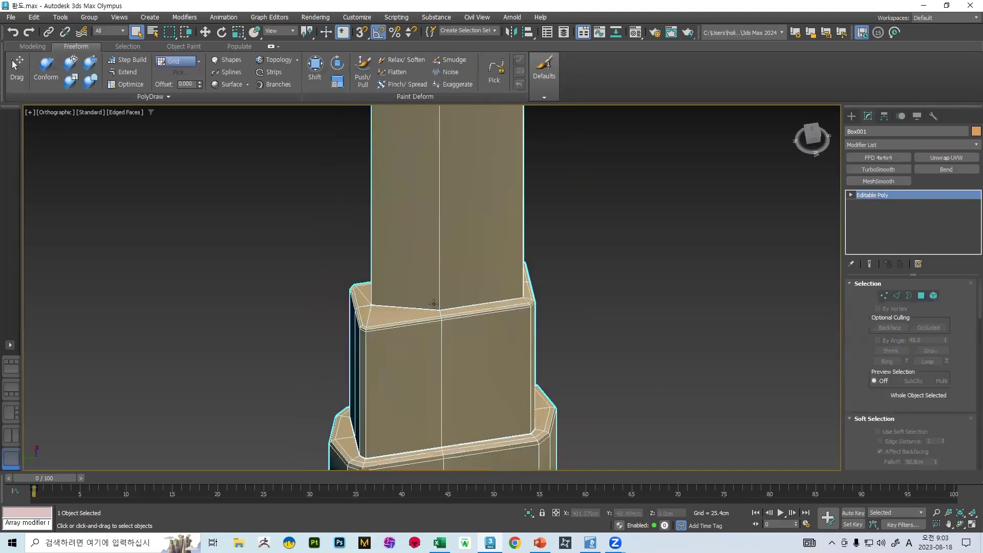
# Step: Select the centre edge loop running lengthwise along the sword's blade, collar and handle in edge mode
pyautogui.scroll(10, 434, 305)
pyautogui.scroll(3, 418, 348)
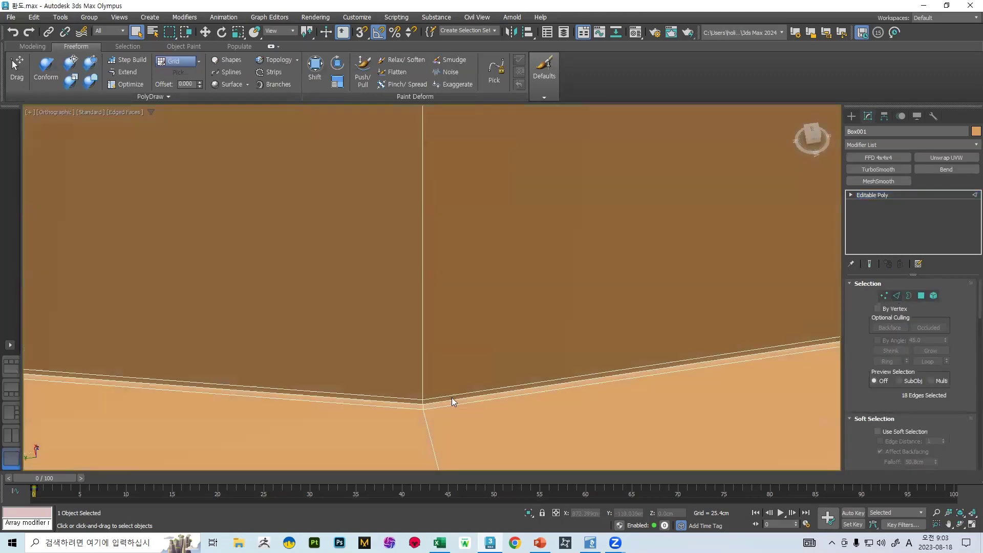
pyautogui.scroll(-8, 424, 358)
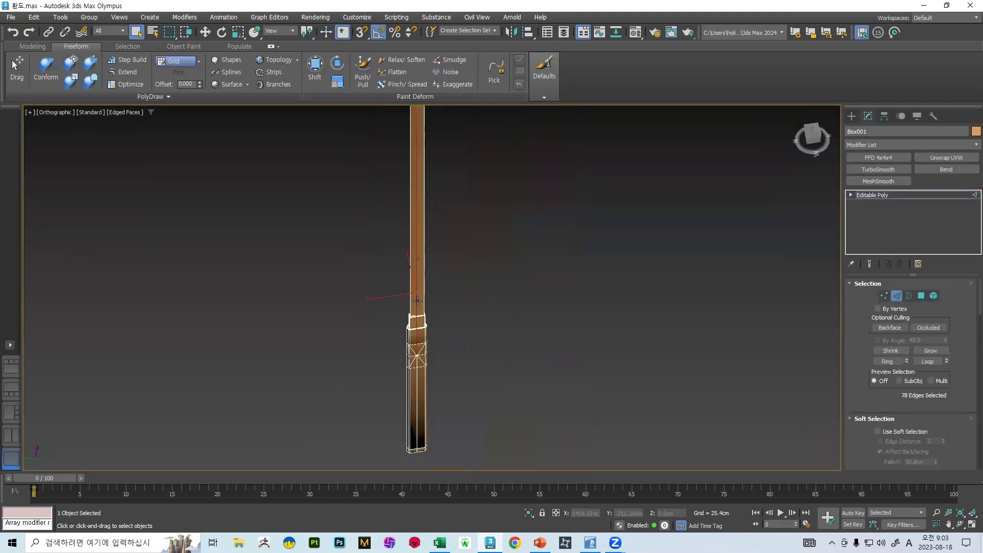
pyautogui.scroll(8, 412, 288)
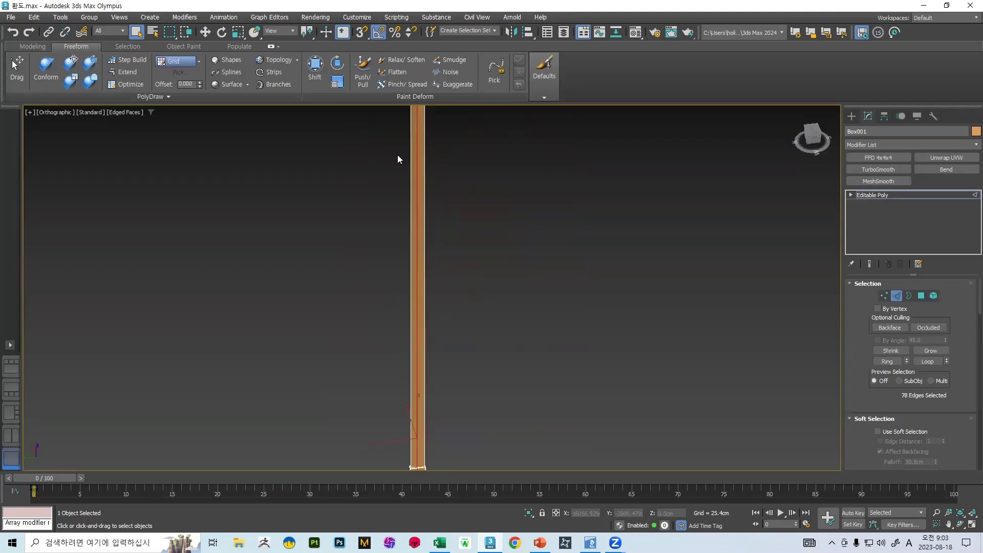
pyautogui.keyDown('alt'); pyautogui.moveTo(427, 275); pyautogui.dragTo(376, 286, button='middle'); pyautogui.keyUp('alt')
pyautogui.scroll(5, 402, 334)
pyautogui.scroll(-5, 409, 331)
pyautogui.keyDown('alt'); pyautogui.moveTo(419, 322); pyautogui.dragTo(364, 309, button='middle'); pyautogui.keyUp('alt')
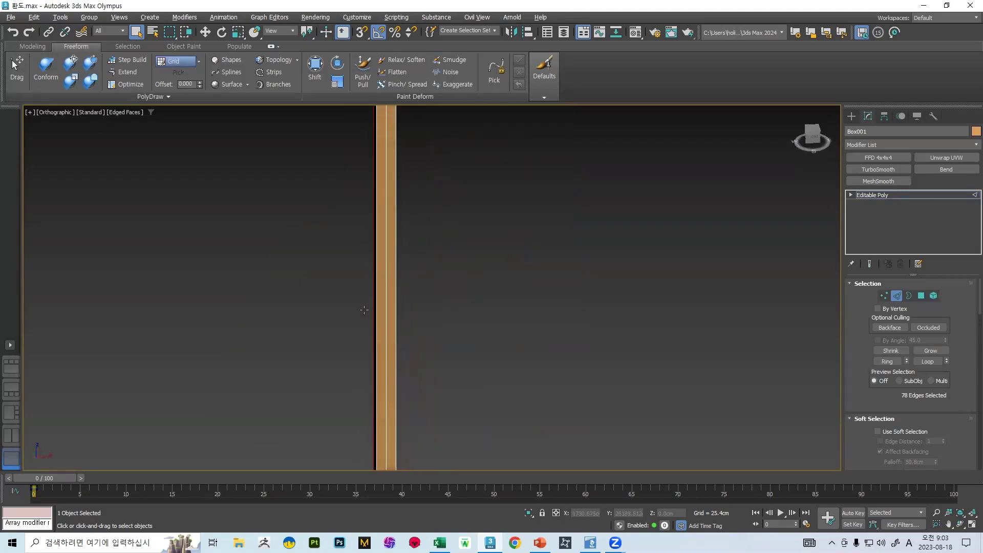
pyautogui.moveTo(396, 266)
pyautogui.mouseDown(button='middle')
pyautogui.moveTo(397, 316)
pyautogui.moveTo(472, 292)
pyautogui.moveTo(459, 164)
pyautogui.mouseUp(button='middle')
pyautogui.scroll(-3, 397, 316)
pyautogui.scroll(-3, 440, 296)
pyautogui.moveTo(485, 344); pyautogui.dragTo(477, 179, button='middle')
pyautogui.moveTo(426, 344); pyautogui.dragTo(426, 159, button='middle')
pyautogui.scroll(8, 435, 296)
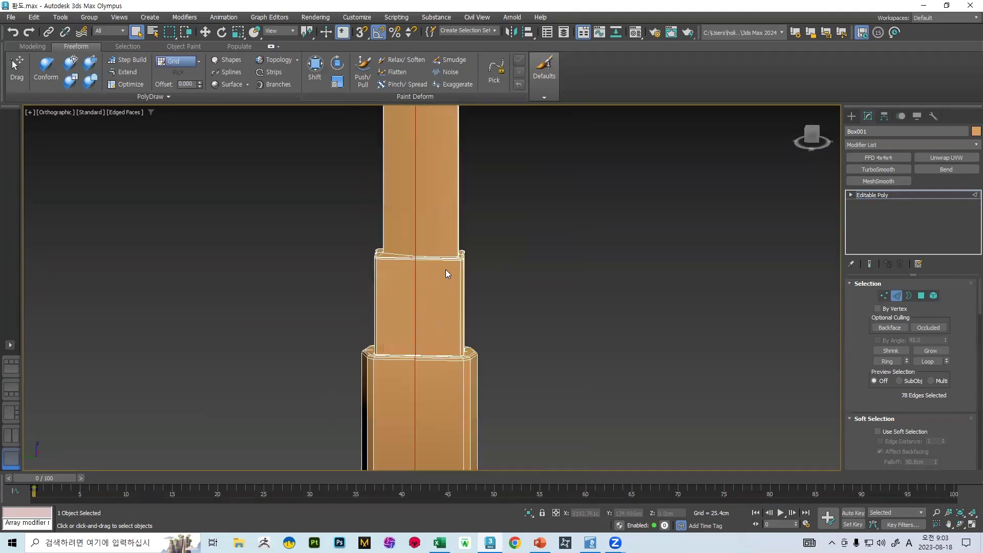
# Step: Deselect the centre-line edges running through the round pin area of the handle
pyautogui.scroll(-5, 284, 221)
pyautogui.scroll(-3, 282, 339)
pyautogui.moveTo(284, 350); pyautogui.dragTo(366, 250, button='middle')
pyautogui.moveTo(314, 362); pyautogui.dragTo(332, 191, button='middle')
pyautogui.keyDown('alt'); pyautogui.moveTo(341, 226); pyautogui.dragTo(362, 249, button='middle'); pyautogui.keyUp('alt')
pyautogui.scroll(6, 336, 299)
pyautogui.scroll(4, 355, 321)
pyautogui.scroll(-4, 365, 256)
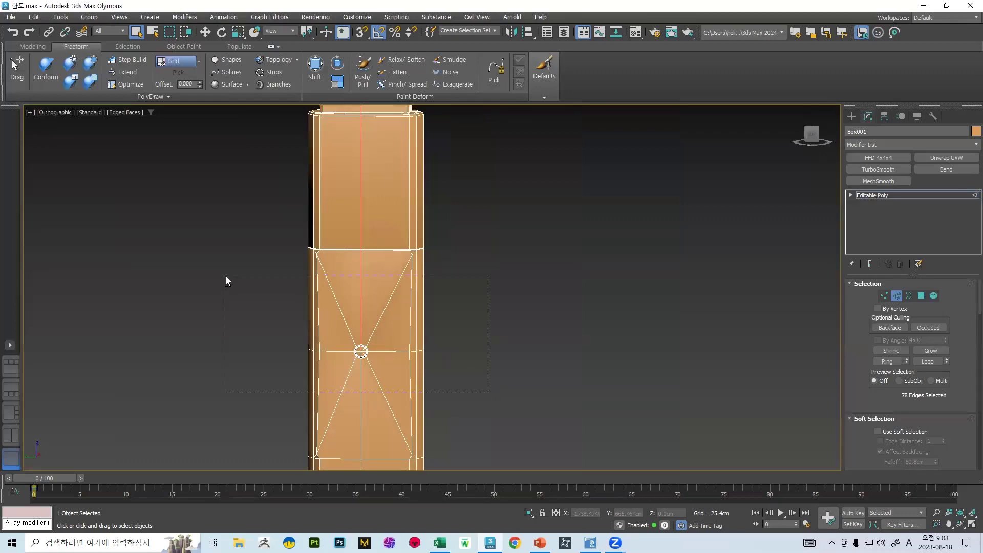
pyautogui.scroll(-4, 309, 274)
pyautogui.keyDown('alt'); pyautogui.moveTo(309, 276); pyautogui.dragTo(328, 266, button='middle'); pyautogui.keyUp('alt')
pyautogui.scroll(9, 326, 260)
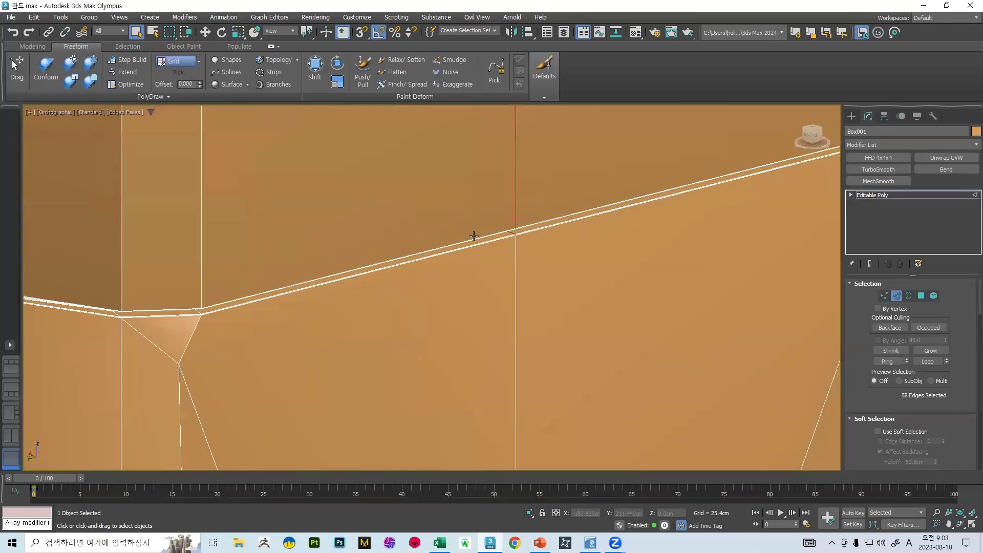
# Step: Examine where the selected centre edges end at the horizontal double edge above the round pin, including in the Left view
pyautogui.scroll(4, 545, 231)
pyautogui.scroll(-9, 500, 236)
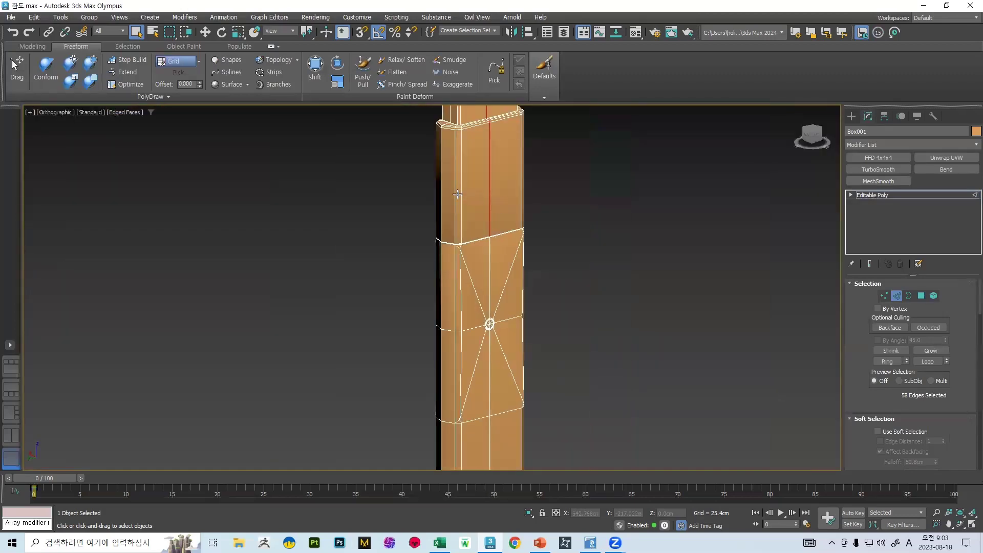
pyautogui.moveTo(457, 193); pyautogui.dragTo(475, 229, button='middle')
pyautogui.press('l')
pyautogui.scroll(-7, 404, 219)
pyautogui.moveTo(395, 222); pyautogui.dragTo(412, 336, button='middle')
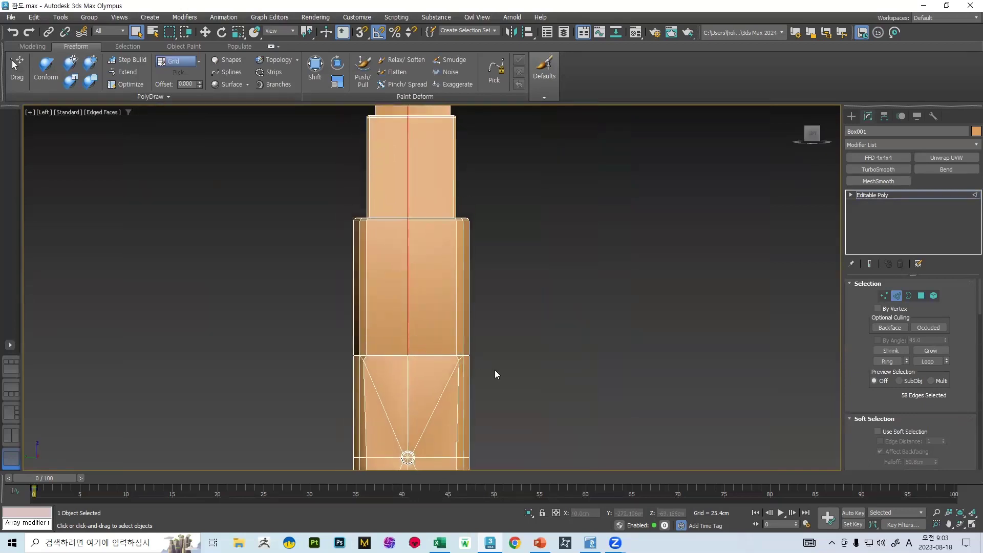
pyautogui.scroll(10, 363, 358)
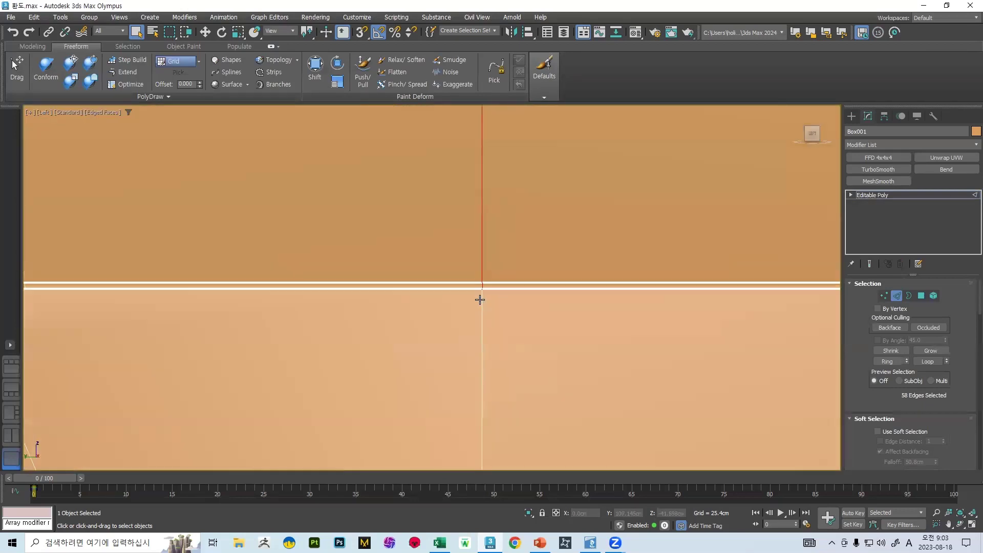
pyautogui.scroll(-8, 480, 299)
pyautogui.scroll(6, 483, 297)
pyautogui.scroll(-3, 478, 318)
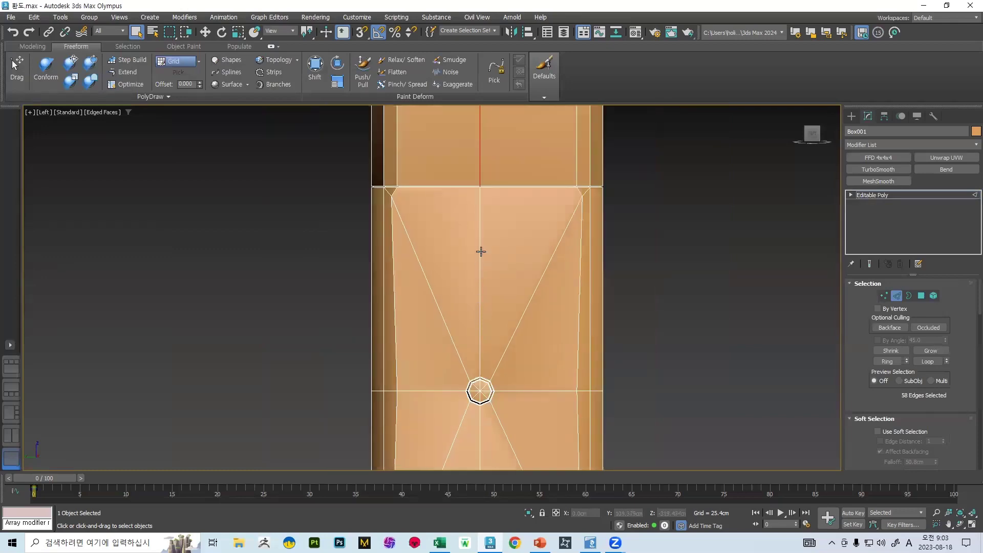
pyautogui.scroll(4, 461, 194)
pyautogui.scroll(-6, 429, 201)
pyautogui.keyDown('alt'); pyautogui.moveTo(429, 201); pyautogui.dragTo(438, 241, button='middle'); pyautogui.keyUp('alt')
pyautogui.scroll(6, 408, 137)
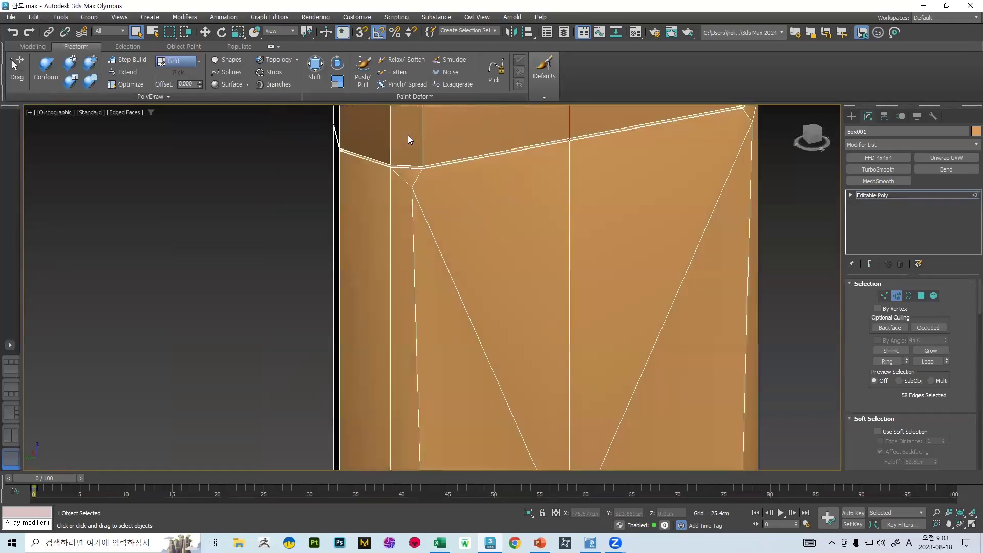
# Step: Examine the small corner triangles and radiating edges below the handle's horizontal double edge, around the round pin
pyautogui.scroll(5, 409, 162)
pyautogui.scroll(-2, 455, 192)
pyautogui.scroll(-2, 441, 209)
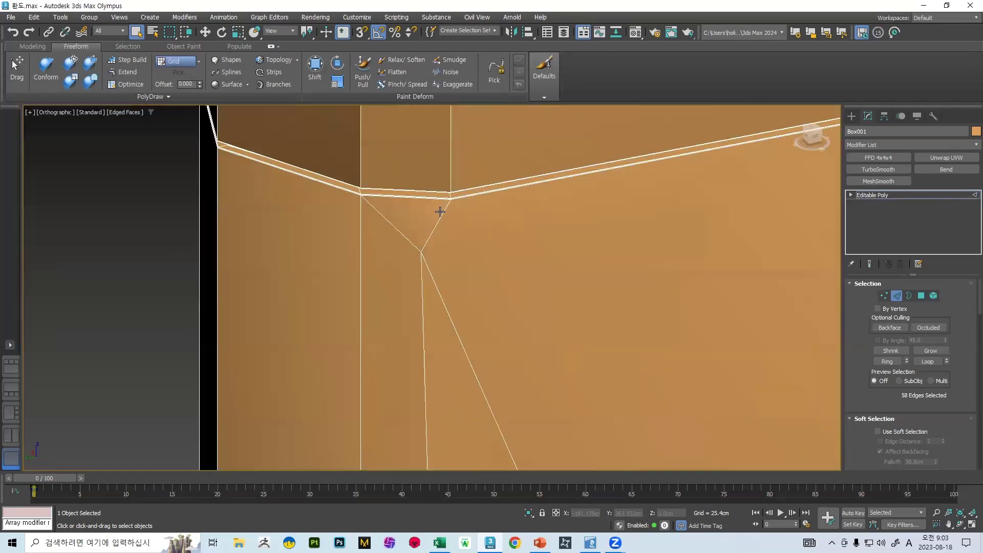
pyautogui.scroll(-3, 439, 211)
pyautogui.moveTo(439, 212); pyautogui.dragTo(414, 191, button='middle')
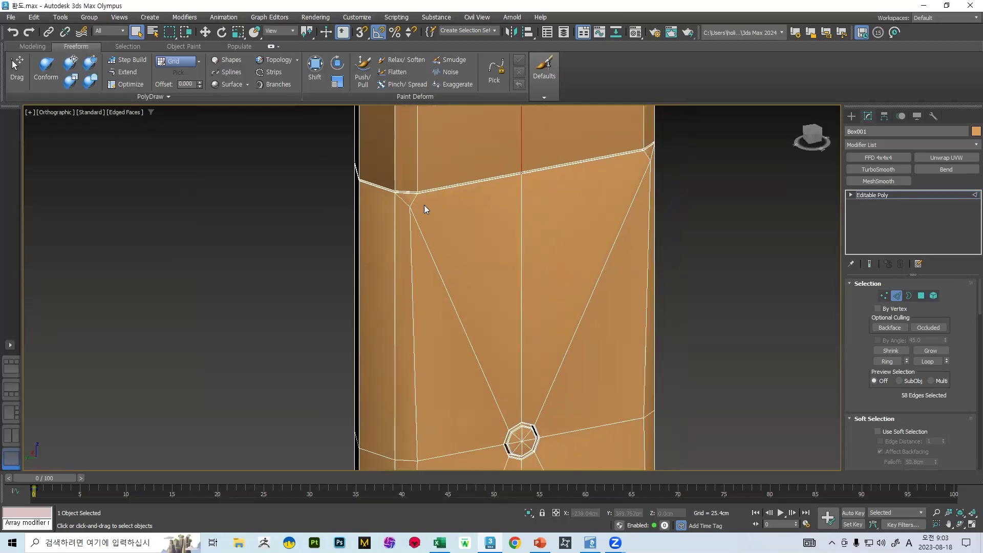
pyautogui.scroll(-4, 487, 200)
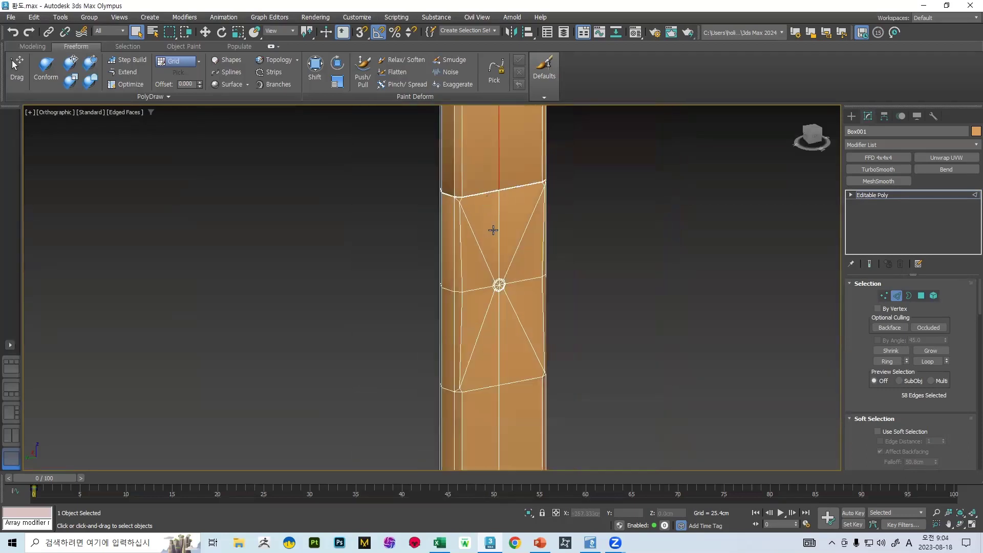
pyautogui.scroll(-3, 491, 277)
pyautogui.moveTo(484, 205); pyautogui.dragTo(476, 414, button='middle')
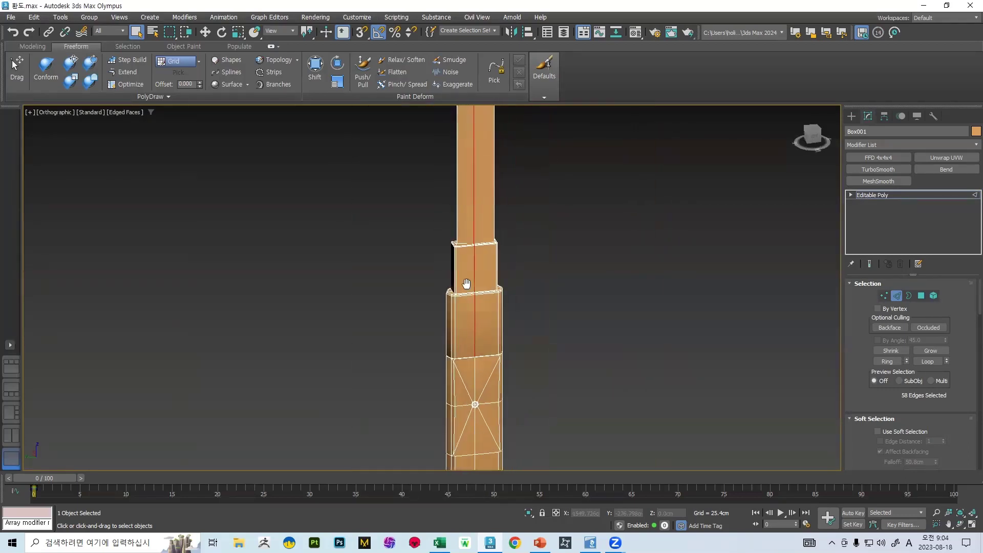
# Step: In the Left view, deselect the centre-line edges running through the collar and the upper handle above the round pin
pyautogui.press('l')
pyautogui.scroll(-5, 467, 235)
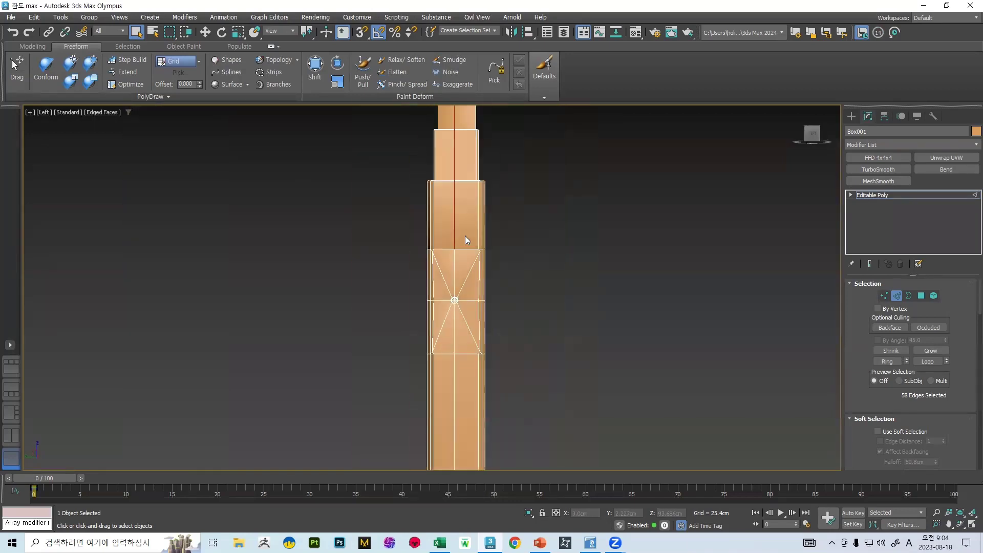
pyautogui.moveTo(467, 235); pyautogui.dragTo(446, 383, button='middle')
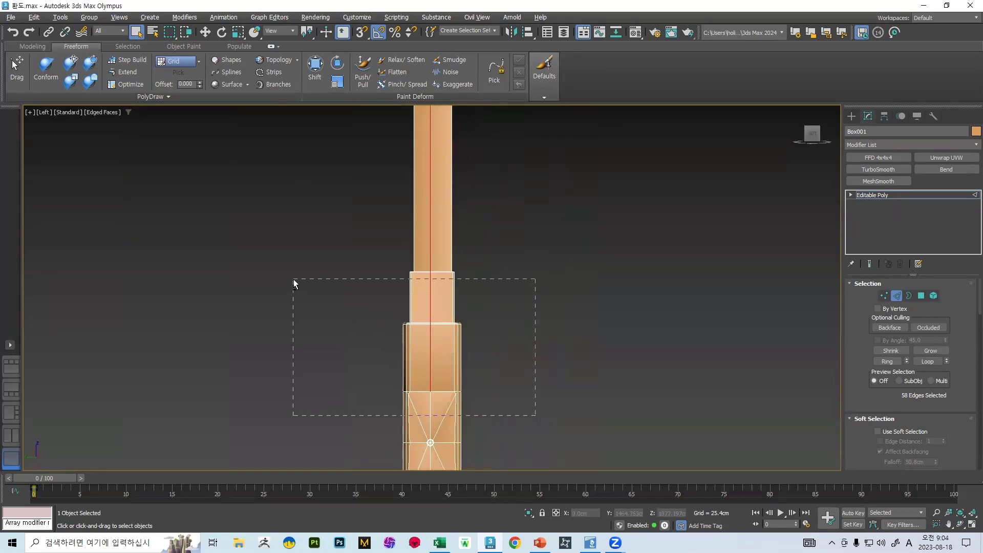
pyautogui.moveTo(293, 284); pyautogui.dragTo(293, 284)
pyautogui.scroll(3, 427, 274)
pyautogui.scroll(-4, 588, 256)
# Step: Deselect the short centre edges crossing the collar's top rim just below the blade
pyautogui.keyDown('alt'); pyautogui.moveTo(589, 270); pyautogui.dragTo(574, 322, button='middle'); pyautogui.keyUp('alt')
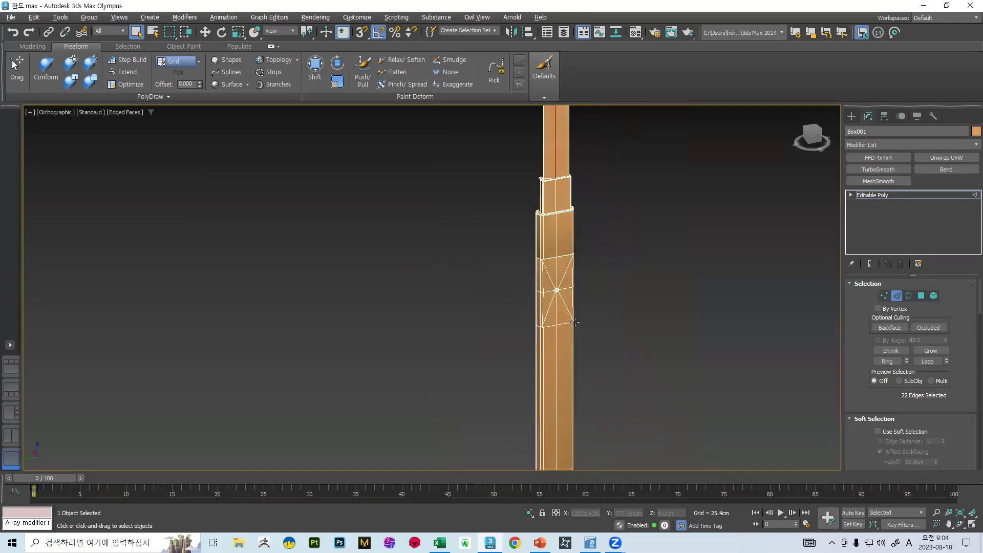
pyautogui.scroll(10, 575, 169)
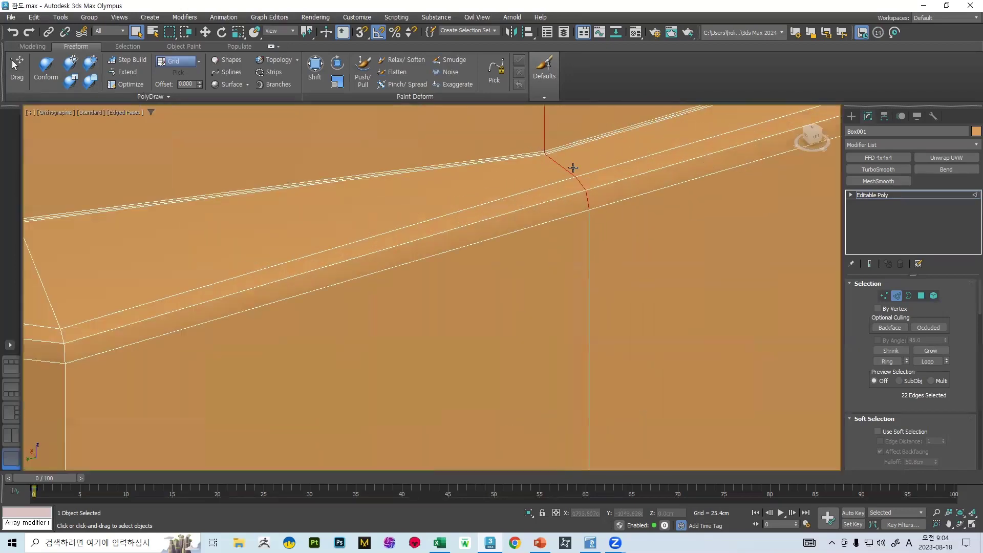
pyautogui.moveTo(570, 166); pyautogui.dragTo(573, 240, button='middle')
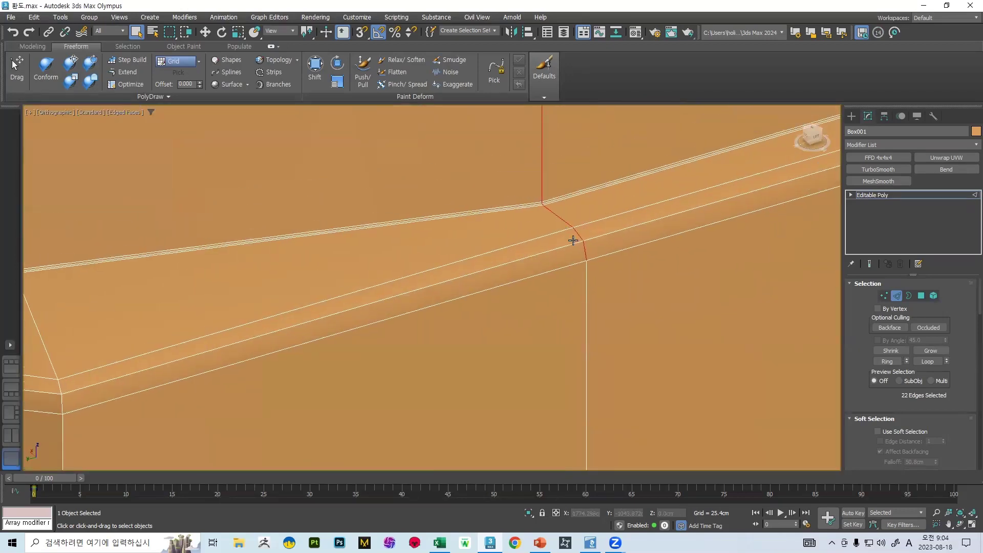
pyautogui.keyDown('alt'); pyautogui.moveTo(532, 216); pyautogui.dragTo(534, 216); pyautogui.keyUp('alt')
pyautogui.scroll(3, 546, 213)
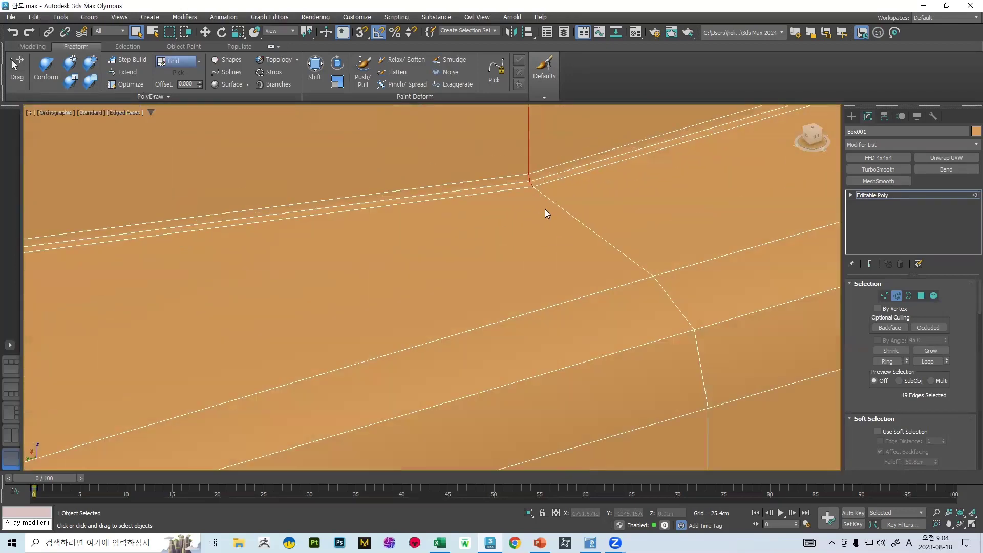
pyautogui.scroll(-5, 530, 182)
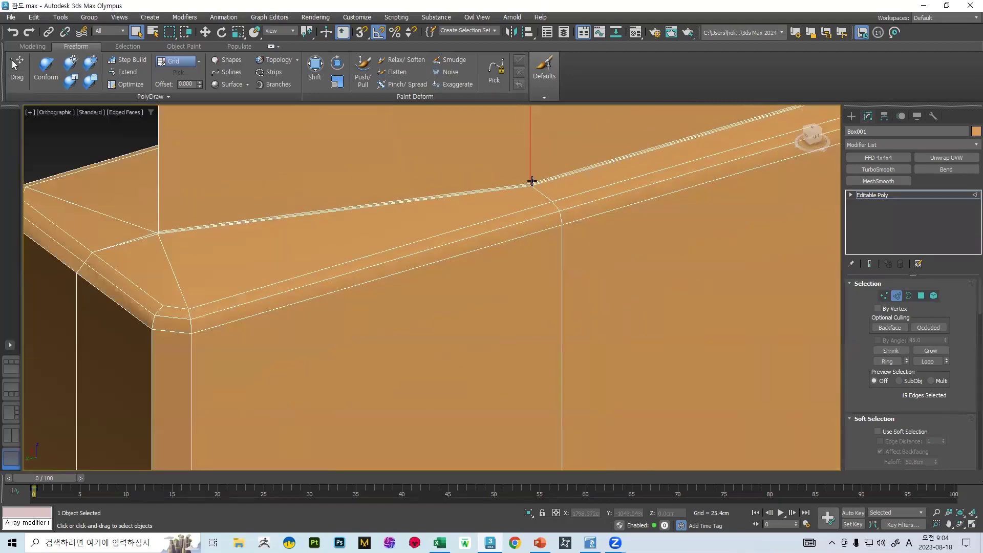
pyautogui.scroll(6, 530, 181)
pyautogui.scroll(-6, 530, 182)
# Step: Deselect the matching short centre edges crossing the collar's top rim on the opposite side of the sword
pyautogui.moveTo(551, 140); pyautogui.dragTo(528, 302, button='middle')
pyautogui.scroll(3, 519, 149)
pyautogui.scroll(-3, 527, 136)
pyautogui.scroll(6, 509, 147)
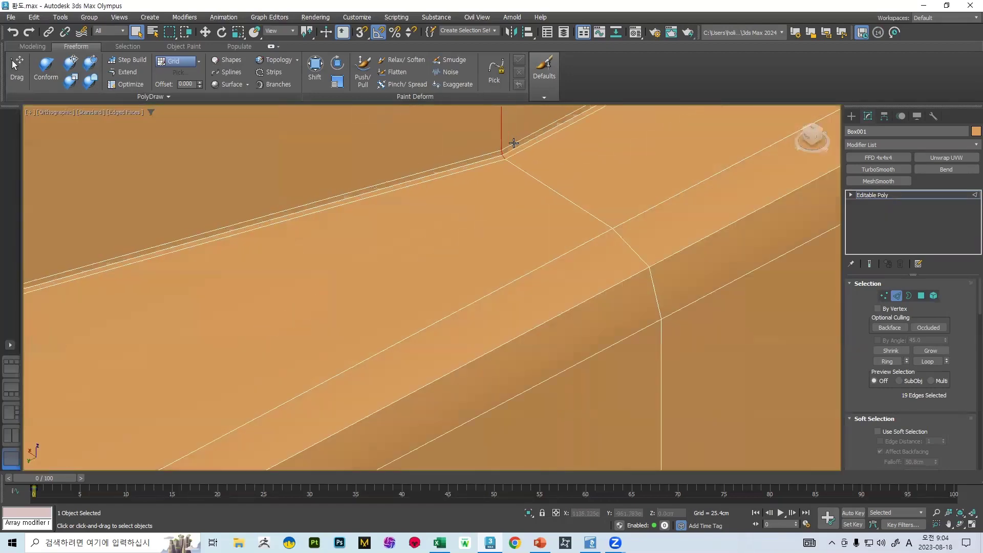
pyautogui.scroll(-8, 503, 171)
pyautogui.keyDown('alt'); pyautogui.moveTo(501, 171); pyautogui.dragTo(599, 164, button='middle'); pyautogui.keyUp('alt')
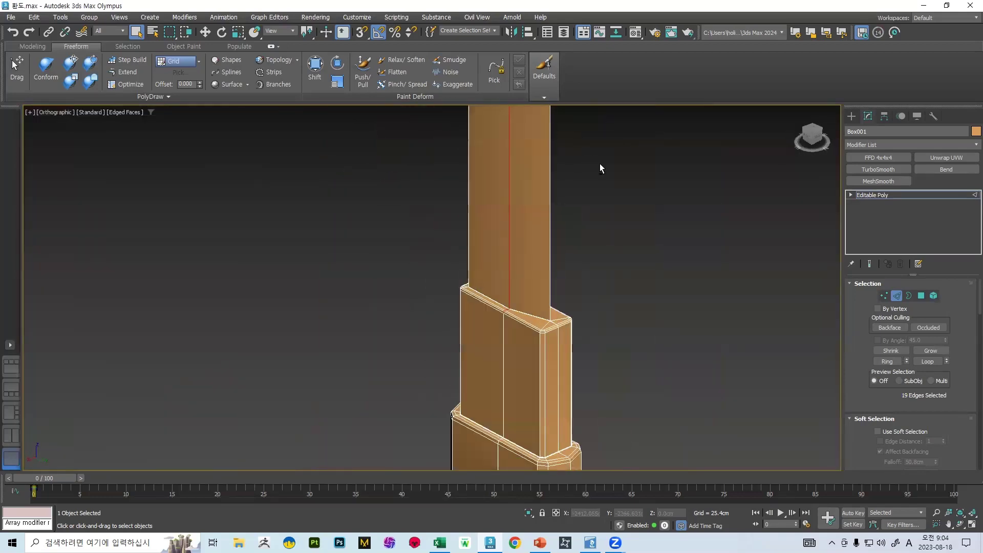
pyautogui.scroll(4, 508, 307)
pyautogui.scroll(2, 507, 309)
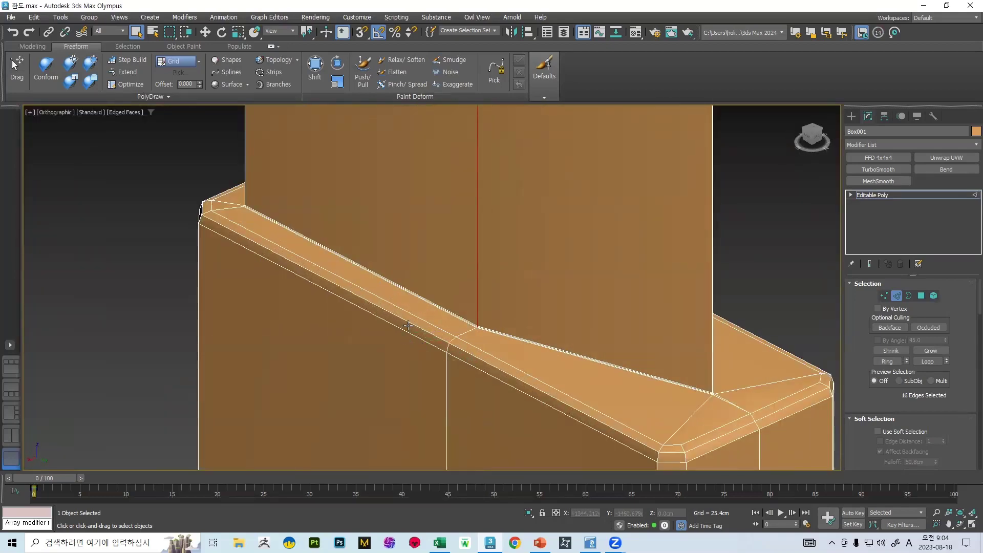
# Step: Inspect the collar and handle rims on the opposite side for centre edges that are still selected
pyautogui.scroll(-6, 408, 325)
pyautogui.keyDown('alt'); pyautogui.moveTo(408, 325); pyautogui.dragTo(487, 307, button='middle'); pyautogui.keyUp('alt')
pyautogui.scroll(4, 435, 195)
pyautogui.moveTo(434, 186); pyautogui.dragTo(440, 316, button='middle')
pyautogui.scroll(3, 450, 255)
pyautogui.scroll(-4, 488, 254)
pyautogui.moveTo(487, 254); pyautogui.dragTo(473, 369, button='middle')
pyautogui.scroll(2, 482, 154)
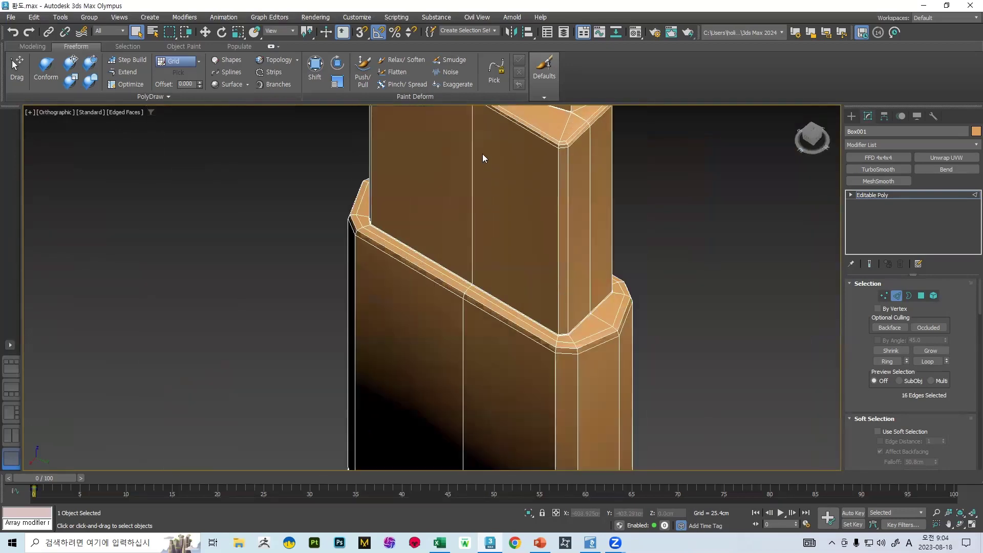
pyautogui.scroll(-1, 460, 307)
pyautogui.scroll(7, 471, 284)
# Step: Chamfer the selected blade centre edges by 4.326 cm, checking the reference sword renders on the PowerPoint slide before applying
pyautogui.scroll(-1, 910, 394)
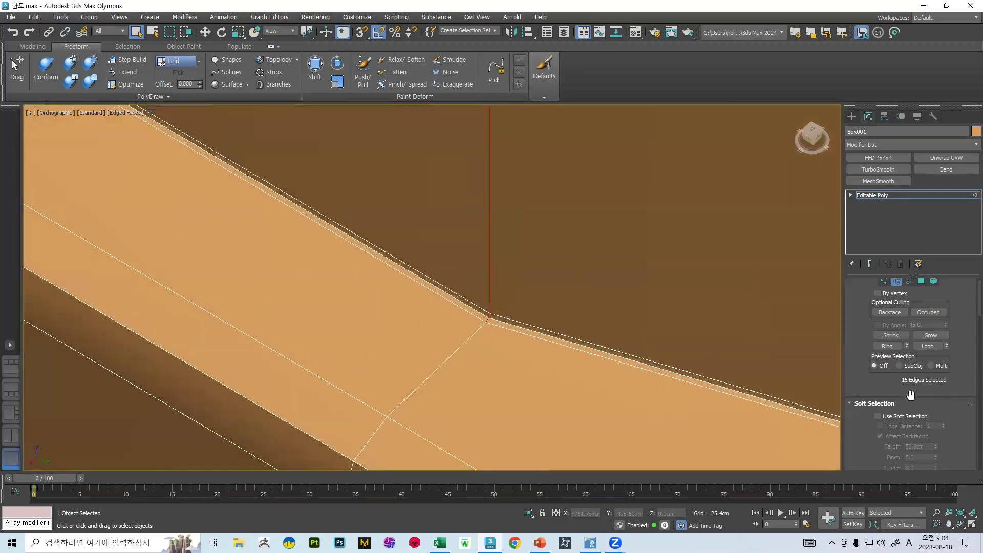
pyautogui.scroll(-6, 910, 394)
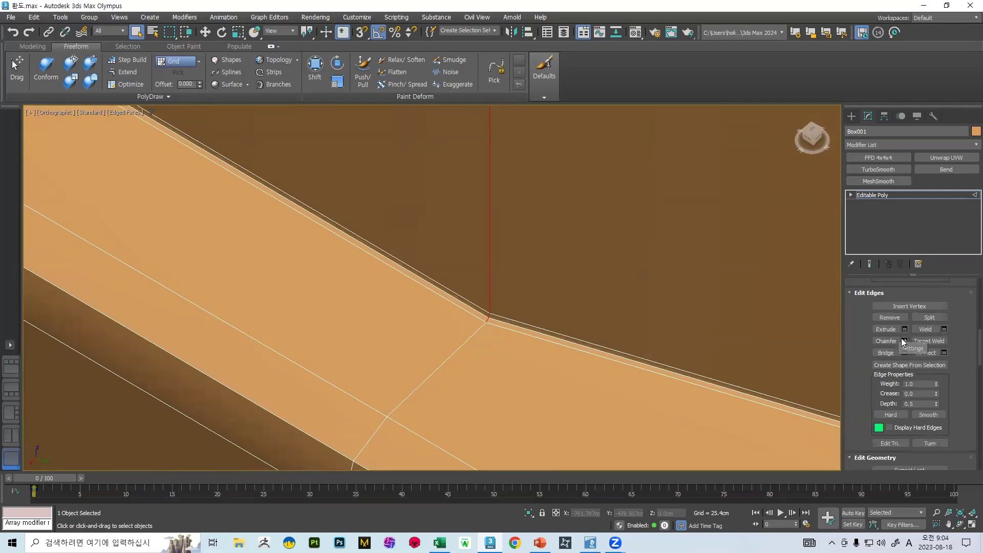
pyautogui.scroll(-8, 545, 269)
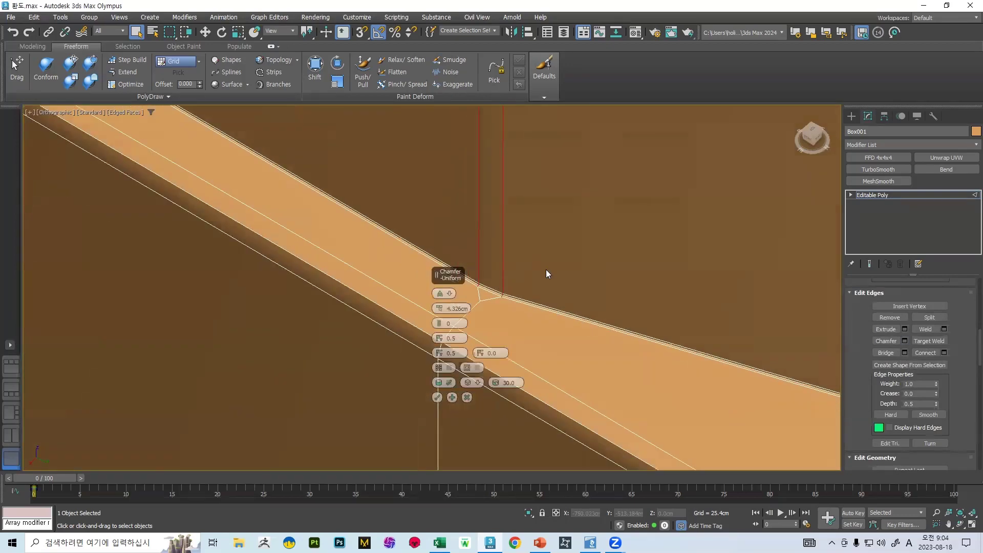
pyautogui.moveTo(577, 215)
pyautogui.keyDown('alt'); pyautogui.mouseDown(button='middle')
pyautogui.moveTo(473, 211)
pyautogui.moveTo(590, 220)
pyautogui.moveTo(592, 211)
pyautogui.mouseUp(button='middle'); pyautogui.keyUp('alt')
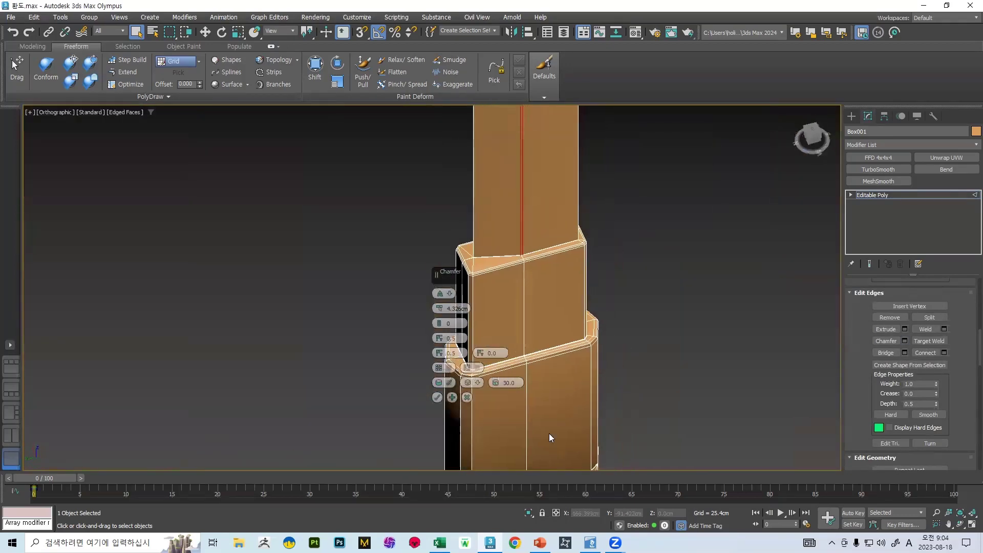
pyautogui.click(540, 543)
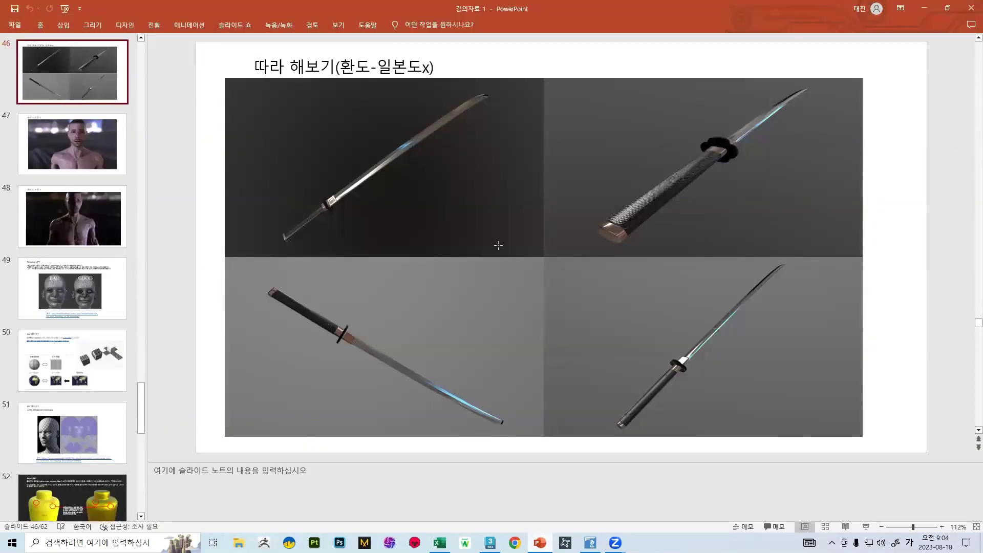
pyautogui.hotkey('alt', 'Tab')
pyautogui.scroll(4, 545, 374)
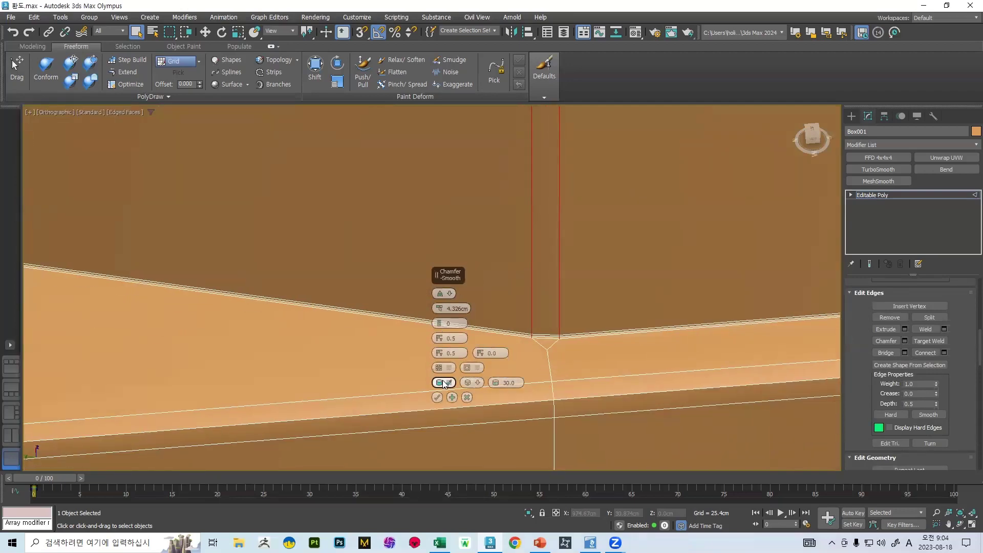
pyautogui.click(437, 397)
# Step: Target-weld the chamfer's tip vertex at the blade base to the nearest centre vertex on the collar's rim
pyautogui.scroll(-4, 561, 313)
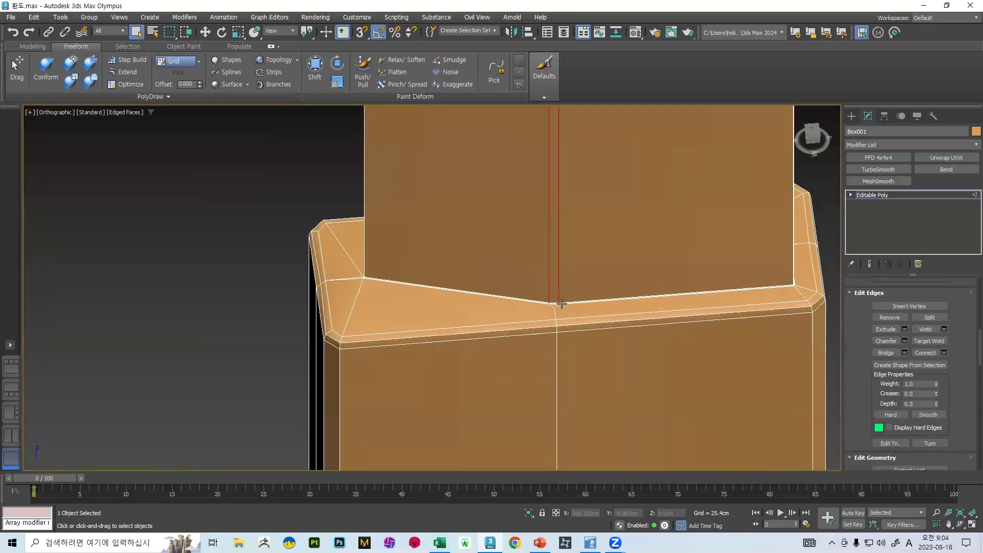
pyautogui.scroll(6, 914, 314)
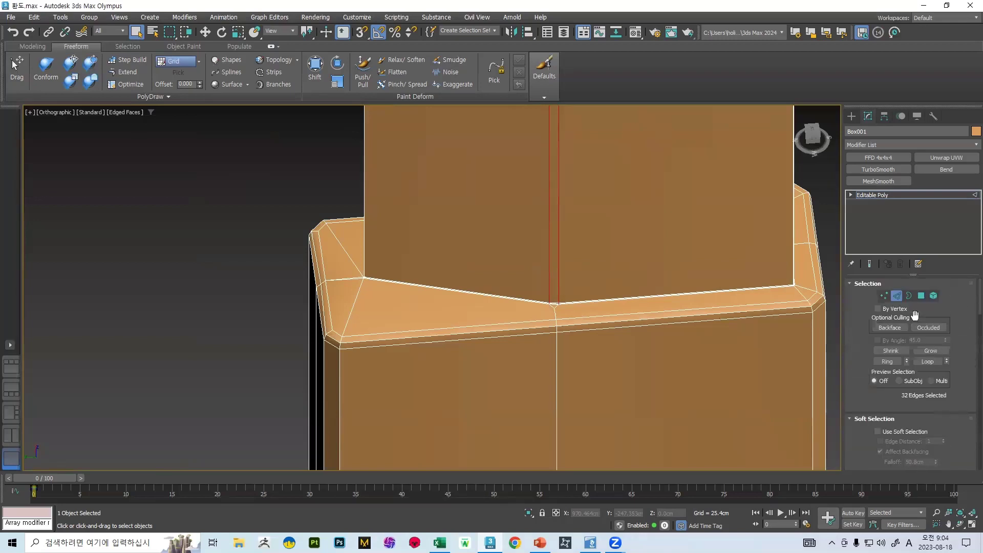
pyautogui.click(885, 297)
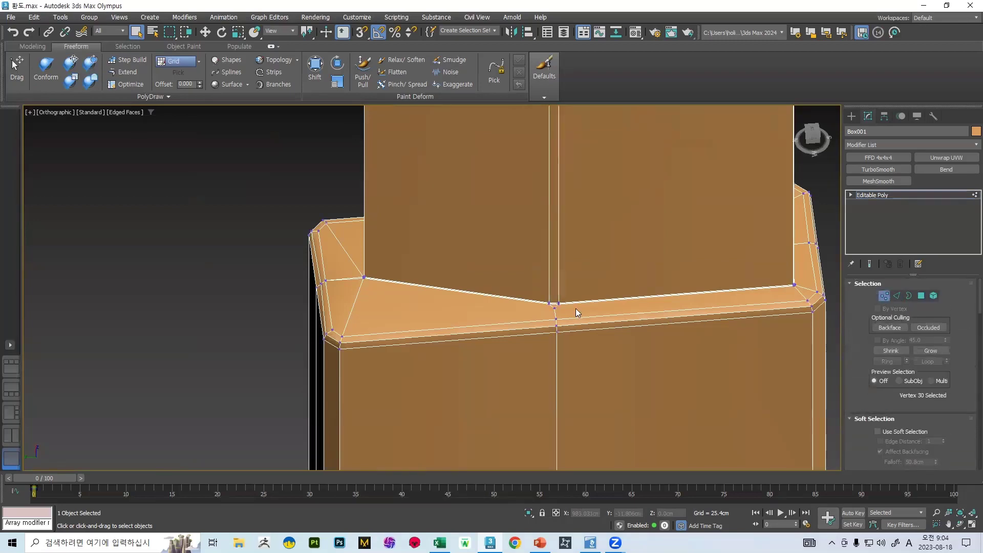
pyautogui.scroll(5, 575, 308)
pyautogui.scroll(-10, 932, 361)
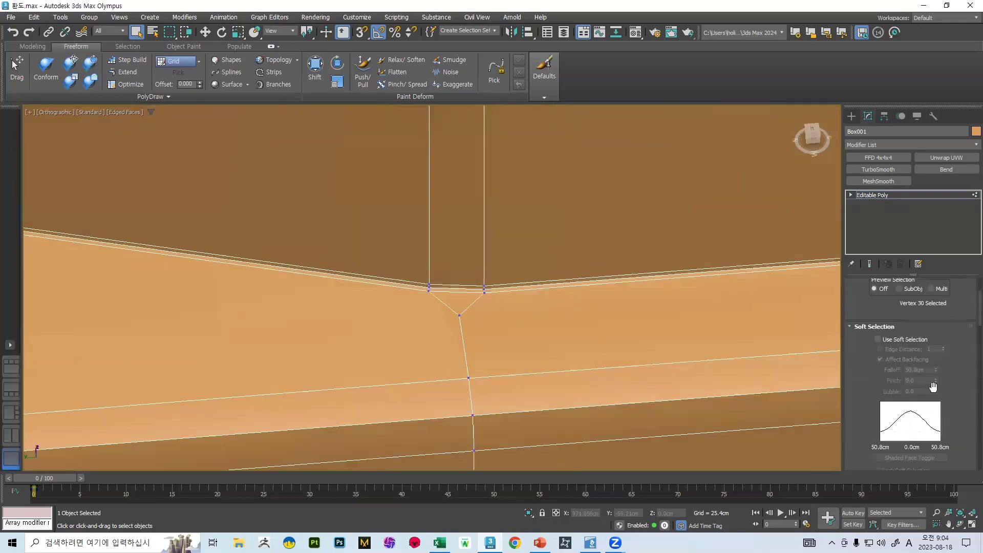
pyautogui.scroll(2, 938, 316)
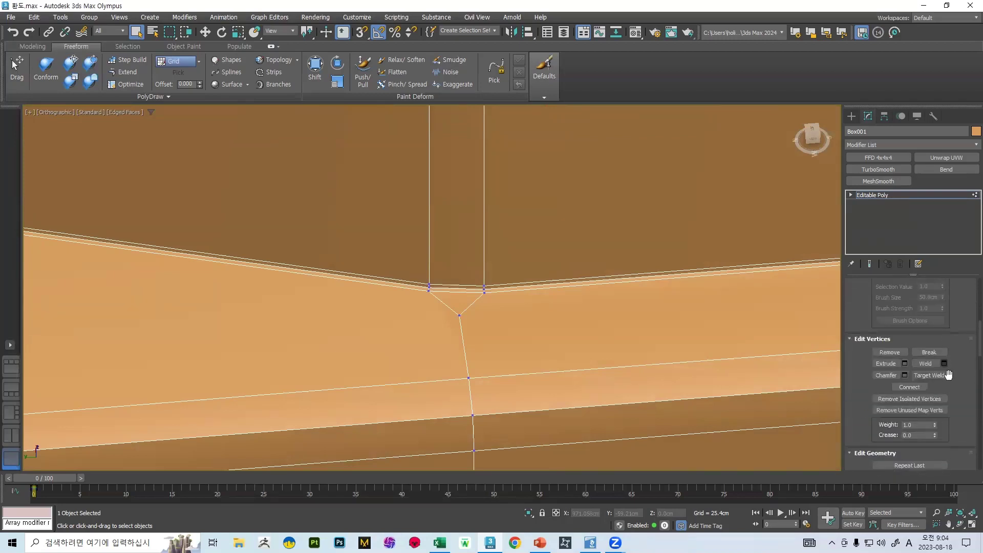
pyautogui.click(933, 377)
pyautogui.scroll(2, 490, 306)
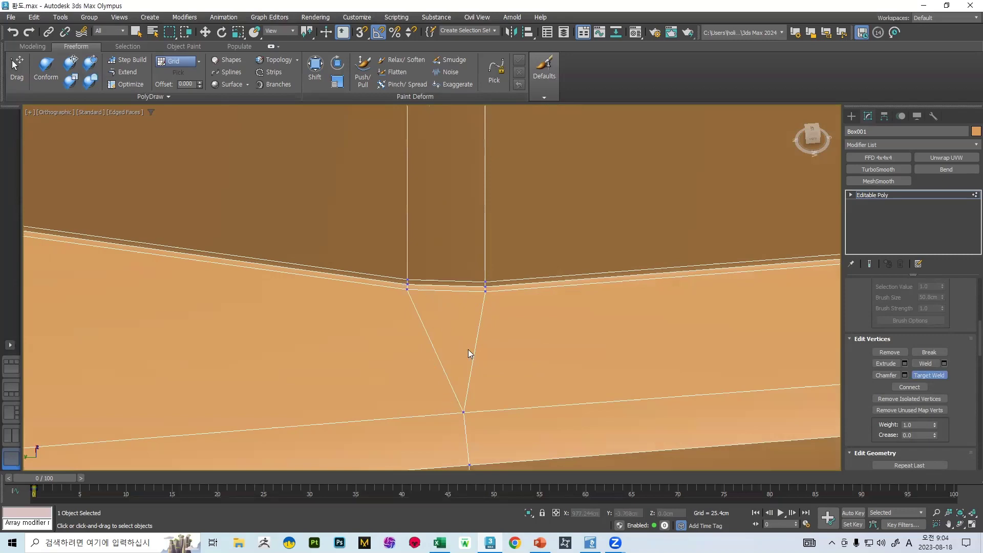
# Step: Target-weld the matching chamfer tip vertex at the blade base on the opposite side to the rim's centre vertex
pyautogui.scroll(-10, 481, 331)
pyautogui.keyDown('alt'); pyautogui.moveTo(492, 324); pyautogui.dragTo(674, 284, button='middle'); pyautogui.keyUp('alt')
pyautogui.scroll(-7, 674, 283)
pyautogui.scroll(-7, 645, 187)
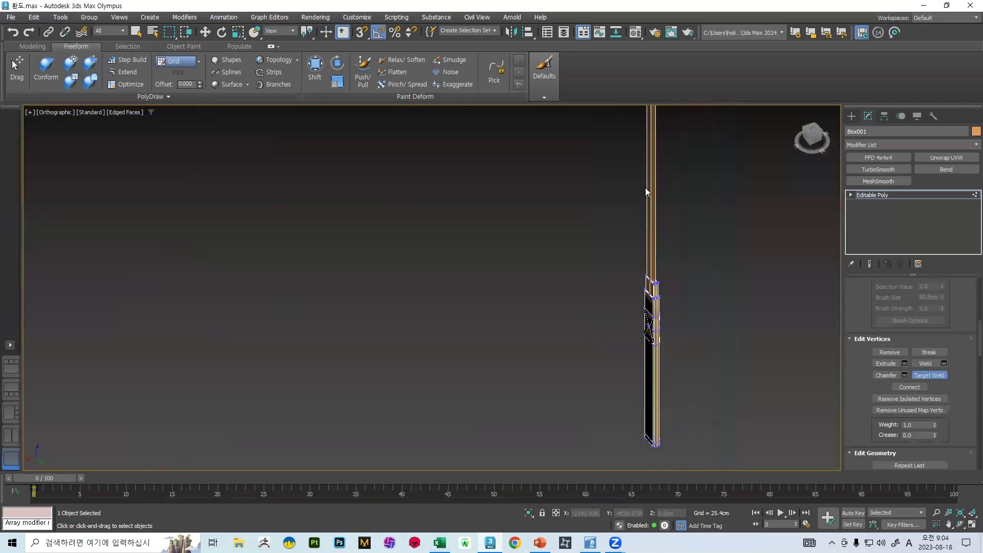
pyautogui.scroll(12, 633, 332)
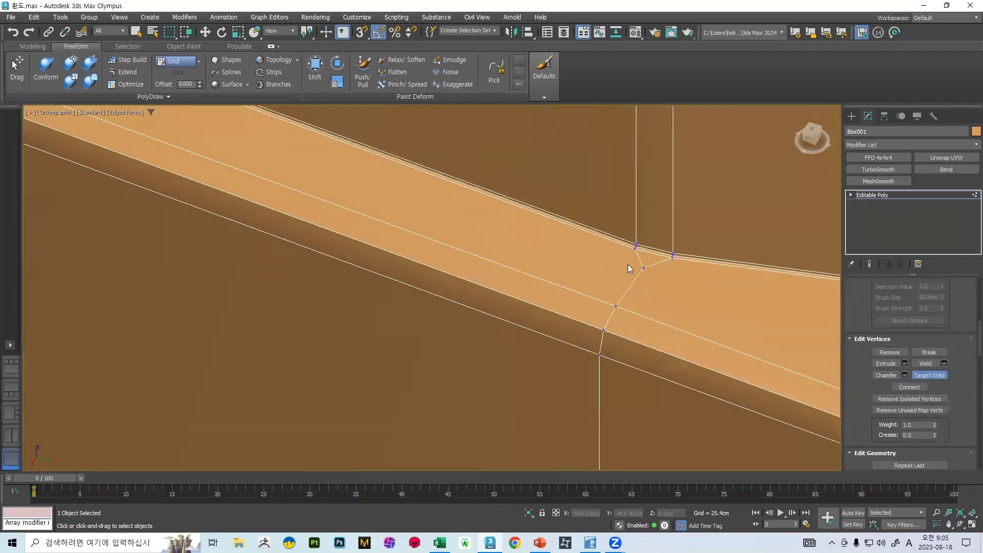
pyautogui.scroll(-8, 618, 304)
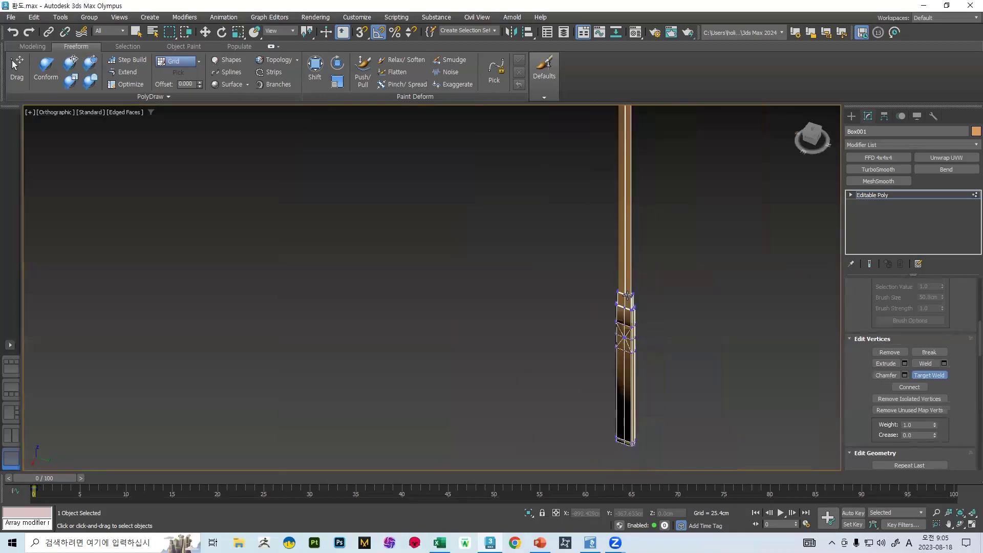
# Step: Target-weld the small triangle's tip vertex below the handle's double edge to the adjacent corner vertex on that edge
pyautogui.scroll(3, 598, 333)
pyautogui.moveTo(600, 340); pyautogui.dragTo(573, 344, button='middle')
pyautogui.scroll(6, 575, 344)
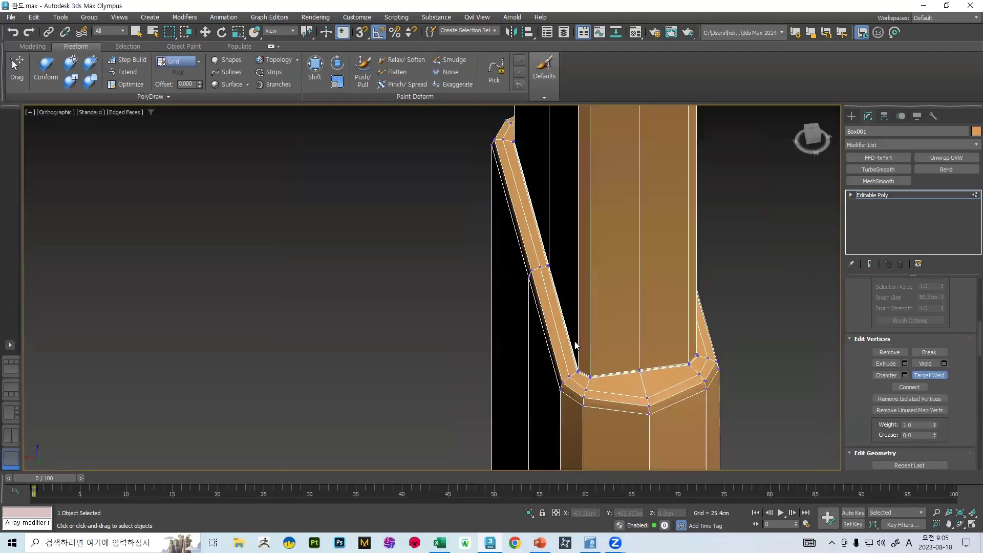
pyautogui.scroll(5, 549, 277)
pyautogui.scroll(-8, 550, 272)
pyautogui.scroll(-4, 612, 299)
pyautogui.scroll(10, 502, 444)
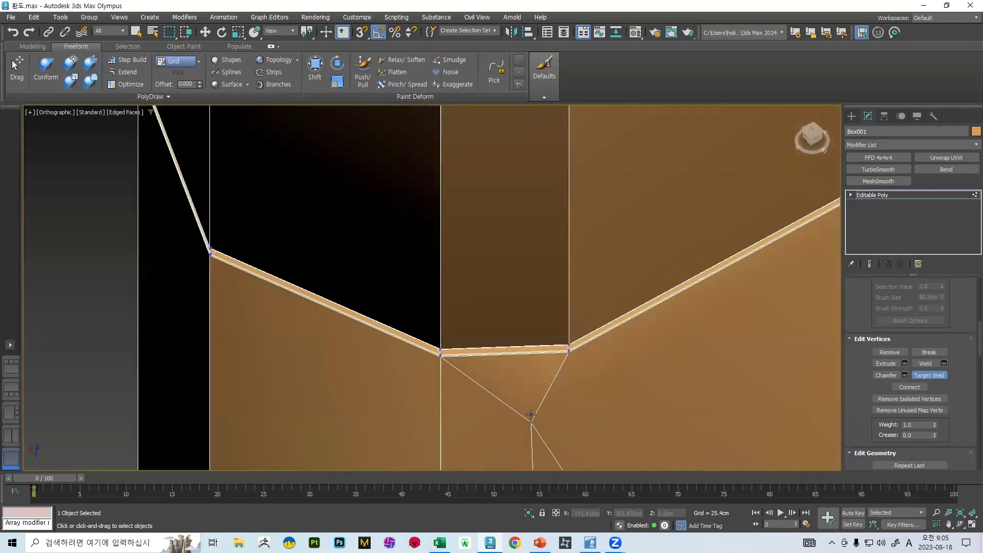
pyautogui.moveTo(531, 415); pyautogui.dragTo(508, 299, button='middle')
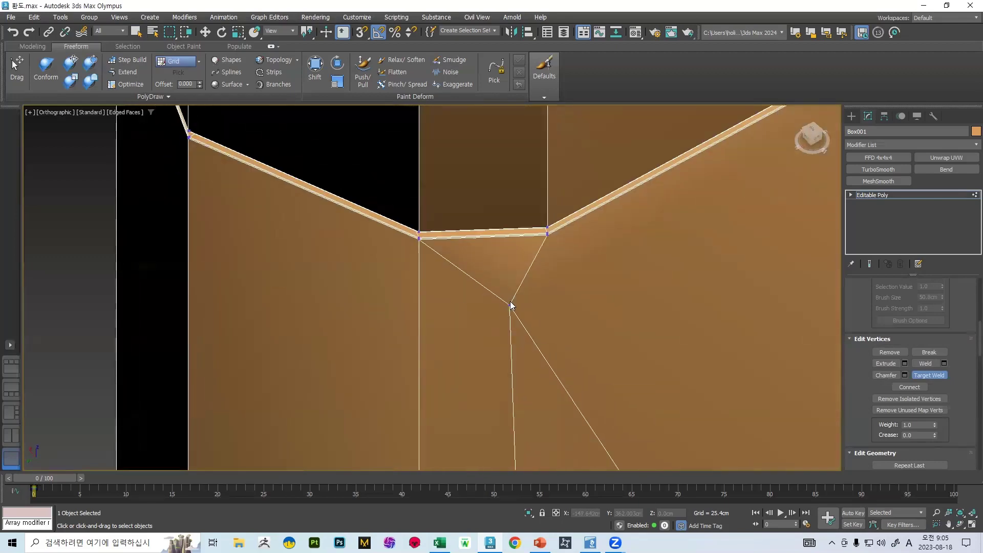
pyautogui.scroll(6, 552, 242)
# Step: Target-weld the small triangles' tip vertices at the upper and lower ends of this corner to the adjacent corner vertices on the handle's edge
pyautogui.scroll(-12, 518, 224)
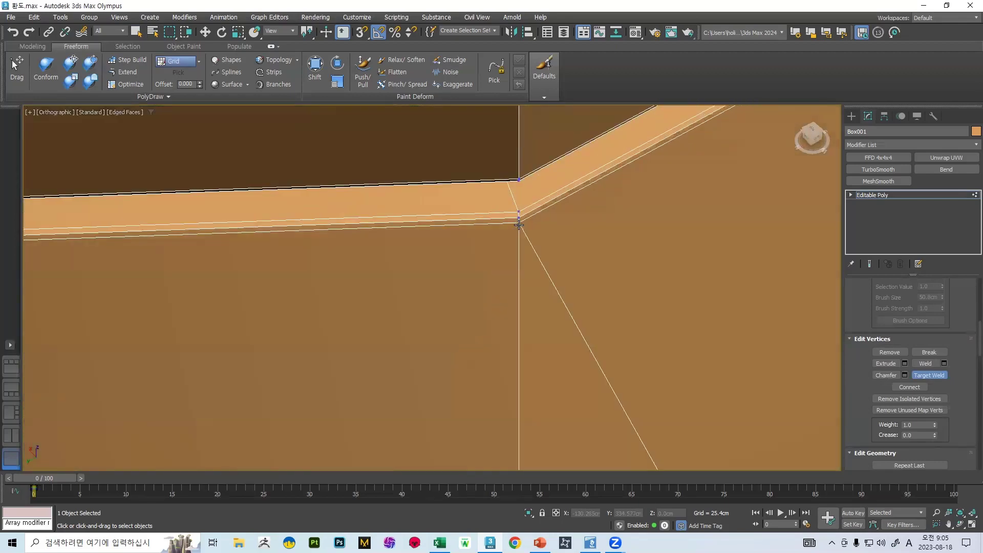
pyautogui.scroll(12, 523, 394)
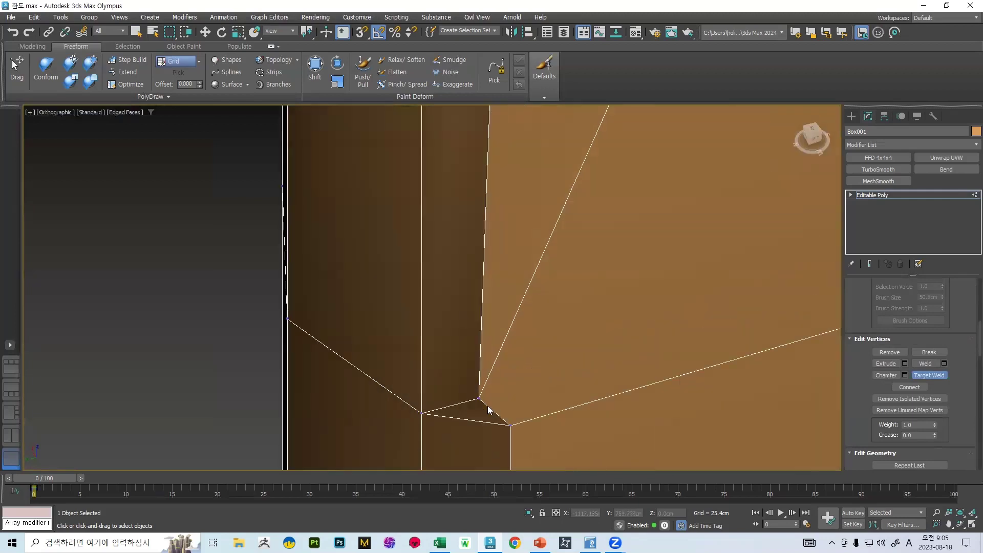
pyautogui.scroll(-10, 530, 438)
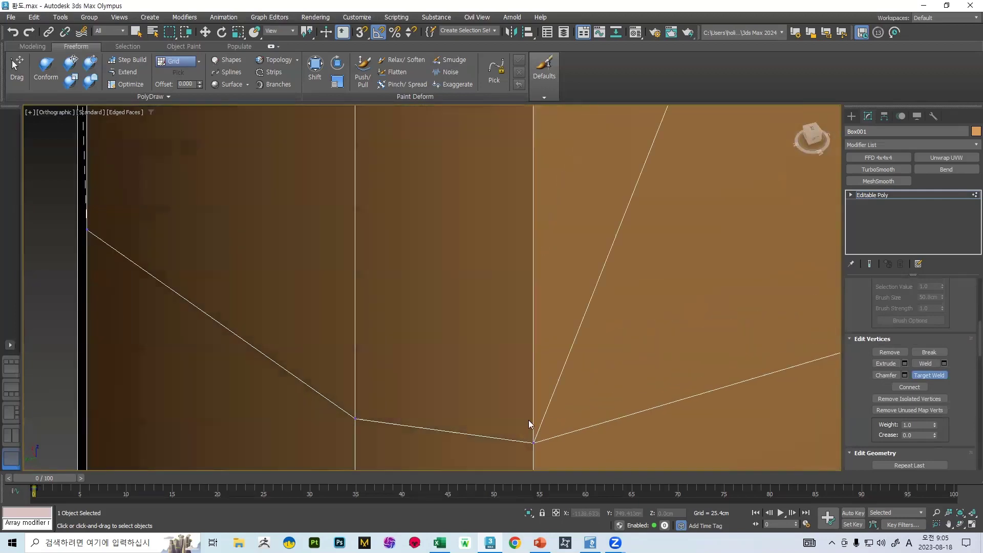
pyautogui.moveTo(546, 381); pyautogui.dragTo(526, 251, button='middle')
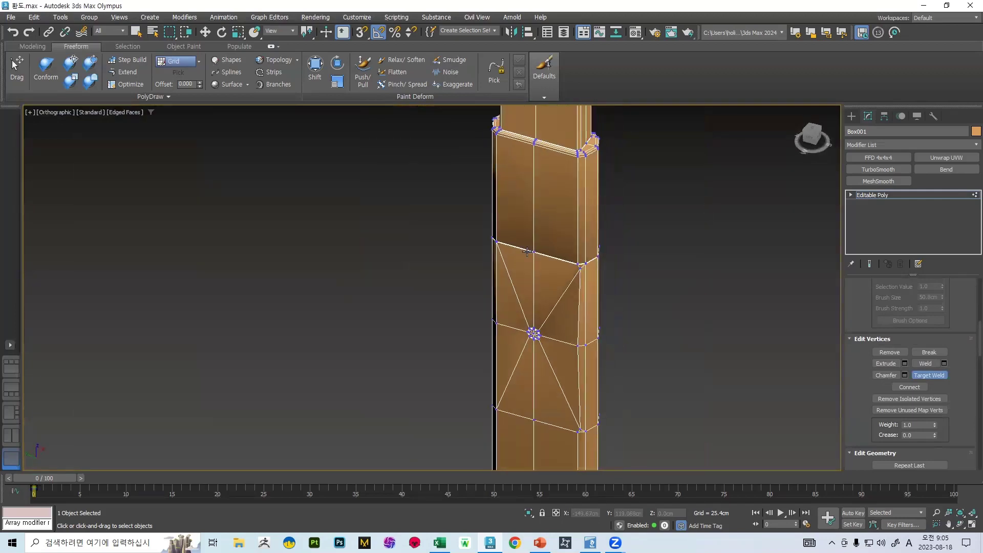
# Step: On the adjoining face with the round stud, target-weld the lower small triangle's tip vertex to the panel's nearest corner vertex
pyautogui.moveTo(581, 417); pyautogui.dragTo(579, 314, button='middle')
pyautogui.scroll(8, 591, 349)
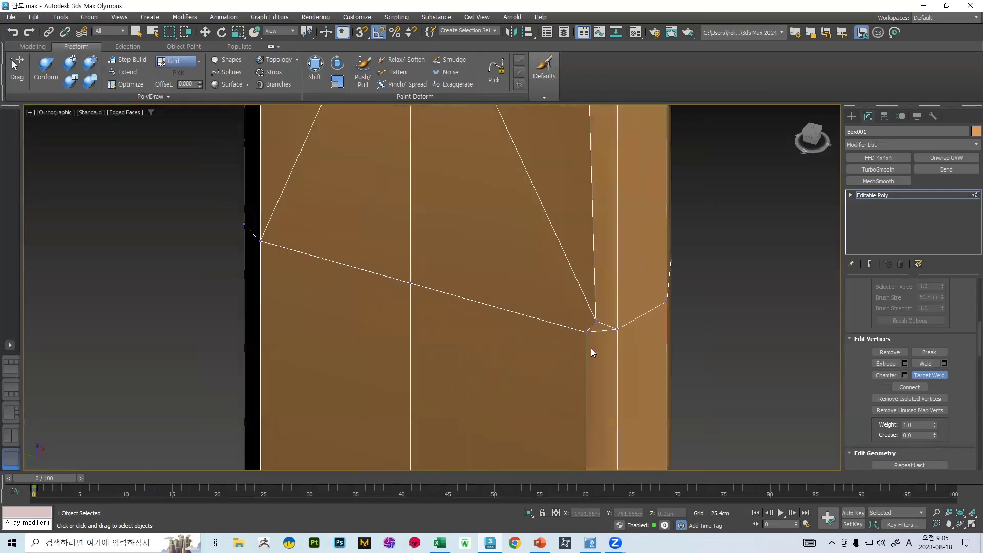
pyautogui.click(569, 315)
pyautogui.click(542, 346)
pyautogui.scroll(-8, 557, 330)
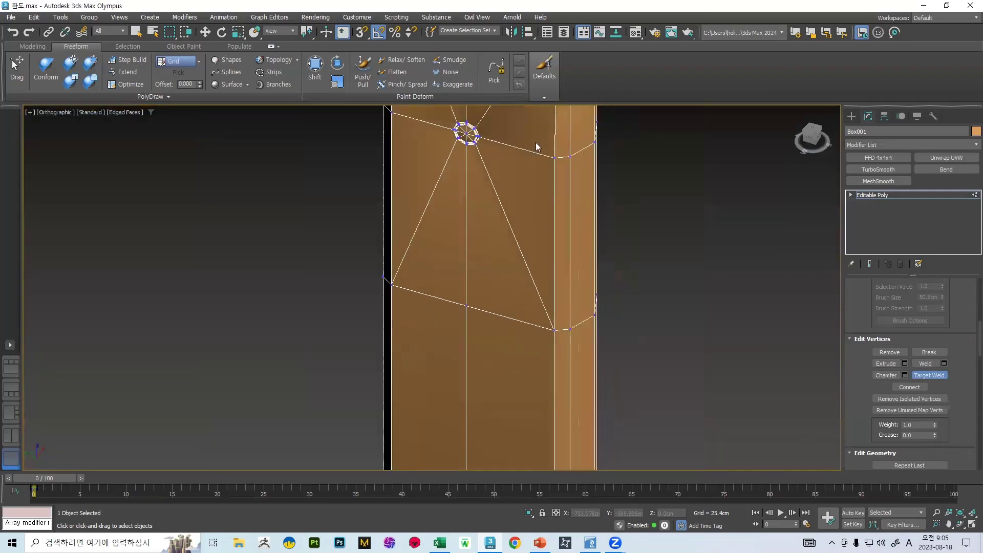
# Step: Target-weld the upper small triangle's tip vertex on the same side of the stud panel to the corner vertex on the double edge
pyautogui.moveTo(536, 142); pyautogui.dragTo(542, 251, button='middle')
pyautogui.moveTo(566, 128); pyautogui.dragTo(564, 248, button='middle')
pyautogui.scroll(6, 564, 247)
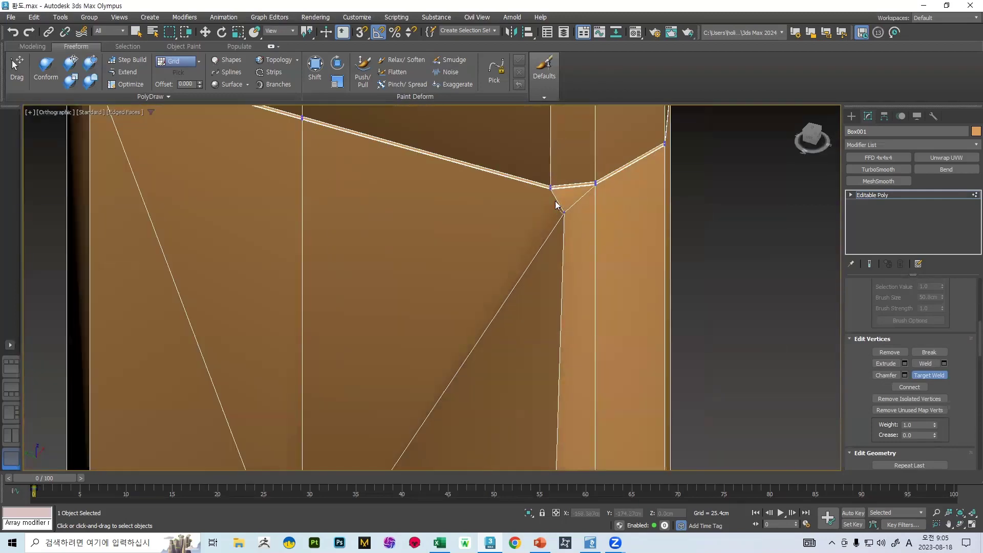
pyautogui.click(551, 187)
pyautogui.scroll(-10, 550, 188)
pyautogui.scroll(1, 568, 236)
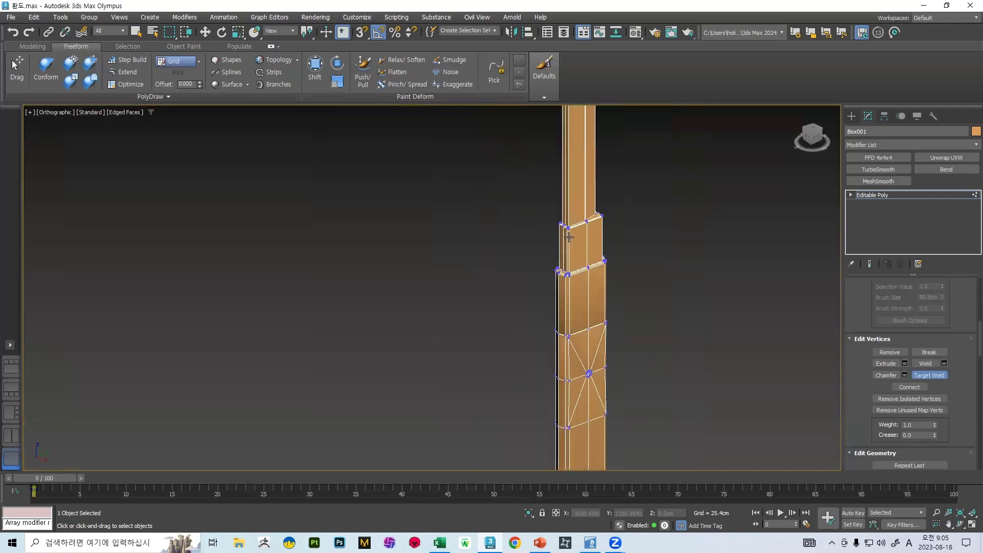
# Step: On the opposite face of the handle, target-weld the tip vertex of the upper-left small triangle to the double edge's corner vertex
pyautogui.scroll(5, 568, 237)
pyautogui.scroll(-6, 522, 362)
pyautogui.scroll(8, 530, 340)
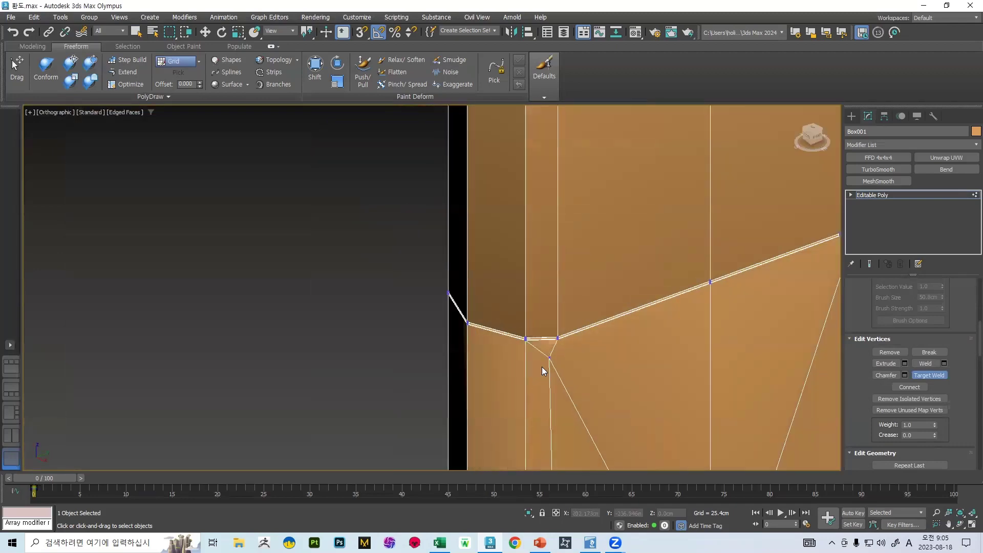
pyautogui.scroll(3, 542, 368)
pyautogui.scroll(5, 592, 291)
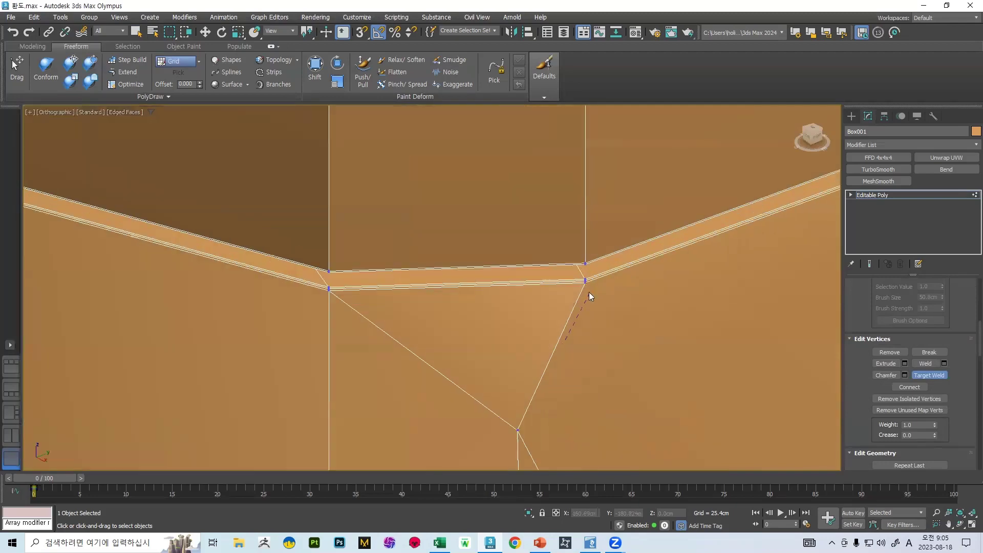
pyautogui.click(578, 265)
pyautogui.scroll(-6, 578, 265)
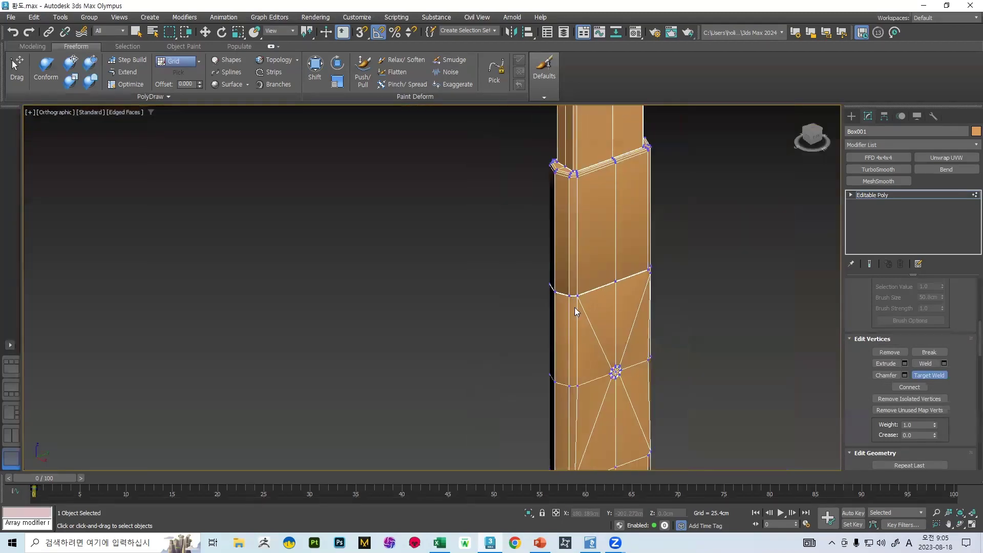
# Step: Target-weld the tip vertex of the lower-left small triangle on this stud panel to the corner vertex below it
pyautogui.scroll(8, 575, 308)
pyautogui.scroll(4, 498, 379)
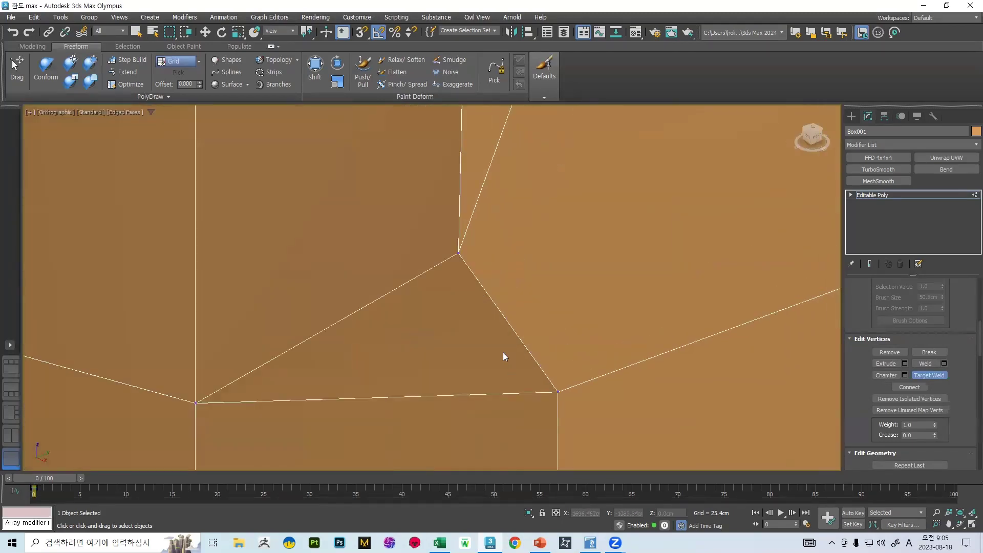
pyautogui.click(556, 338)
pyautogui.scroll(-5, 555, 322)
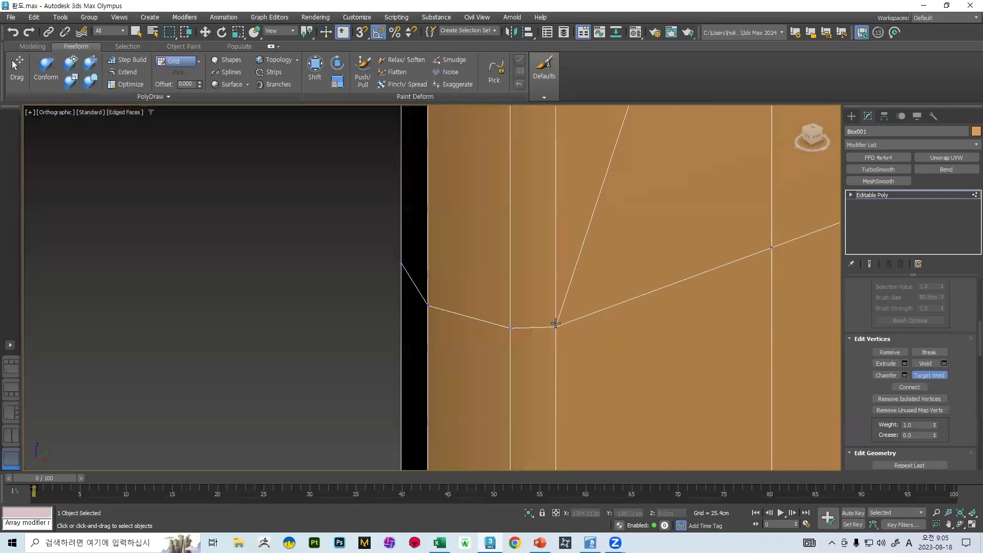
# Step: Target-weld the tip vertex of the stud panel's lower-right small triangle to the adjacent corner vertex
pyautogui.moveTo(555, 266); pyautogui.dragTo(578, 253, button='middle')
pyautogui.scroll(6, 597, 309)
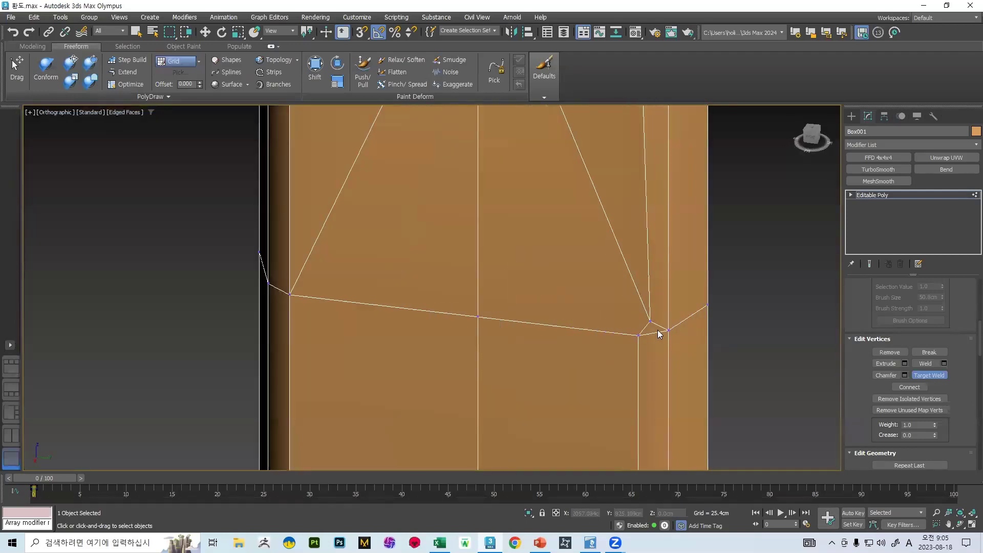
pyautogui.click(639, 336)
pyautogui.scroll(-8, 630, 297)
# Step: Target-weld the tip vertex of the stud panel's upper-right small triangle to the double edge's corner vertex and end target welding
pyautogui.moveTo(621, 177); pyautogui.dragTo(613, 268, button='middle')
pyautogui.scroll(12, 613, 268)
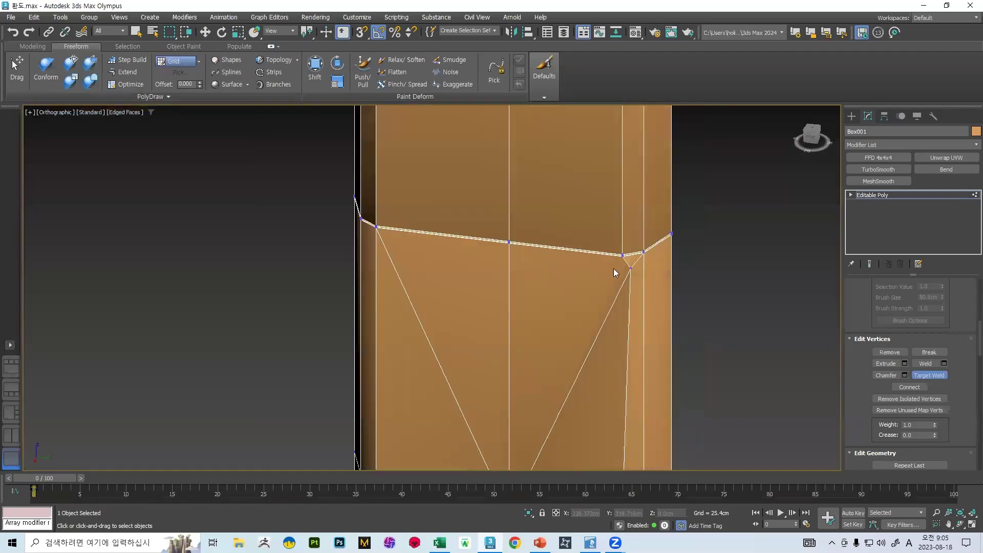
pyautogui.click(600, 284)
pyautogui.scroll(3, 551, 210)
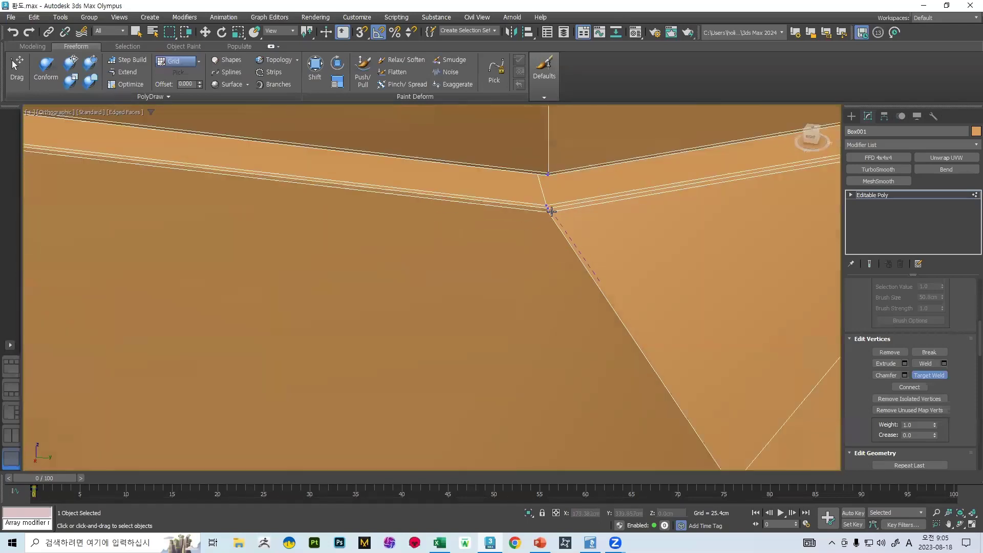
pyautogui.click(546, 209)
pyautogui.scroll(-6, 563, 225)
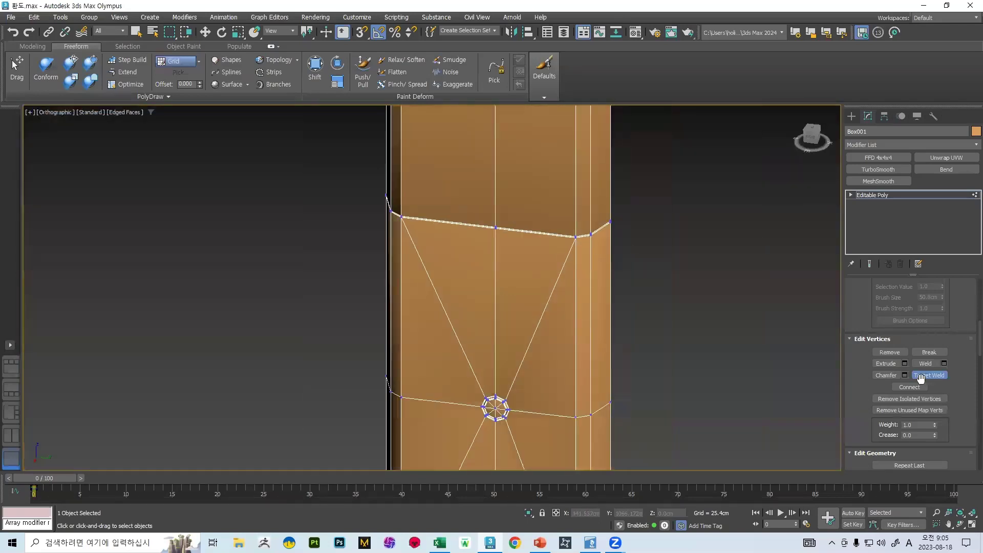
pyautogui.click(923, 377)
# Step: Leave vertex editing, show the sword in the Left view and save the scene
pyautogui.scroll(5, 905, 358)
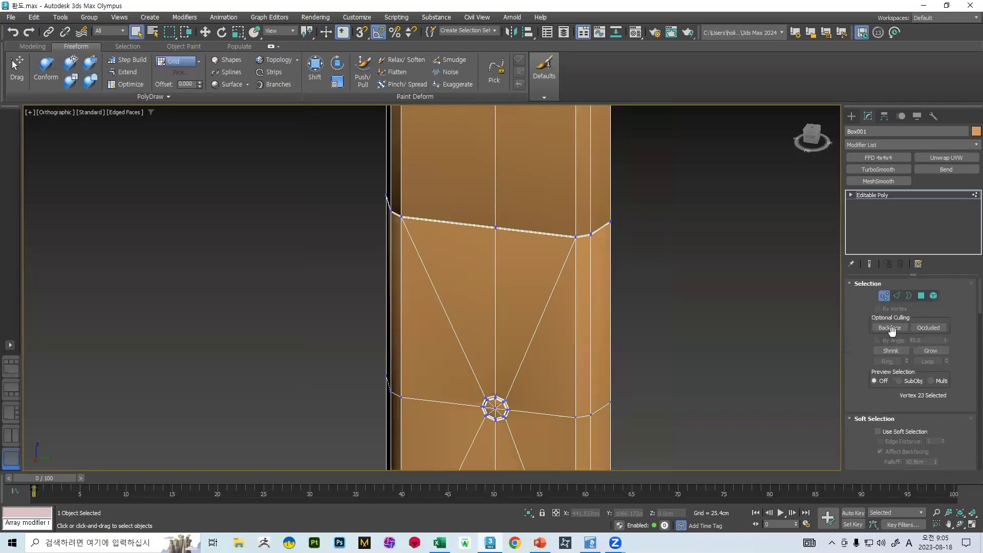
pyautogui.click(878, 295)
pyautogui.scroll(-4, 635, 238)
pyautogui.moveTo(609, 248); pyautogui.dragTo(498, 323, button='middle')
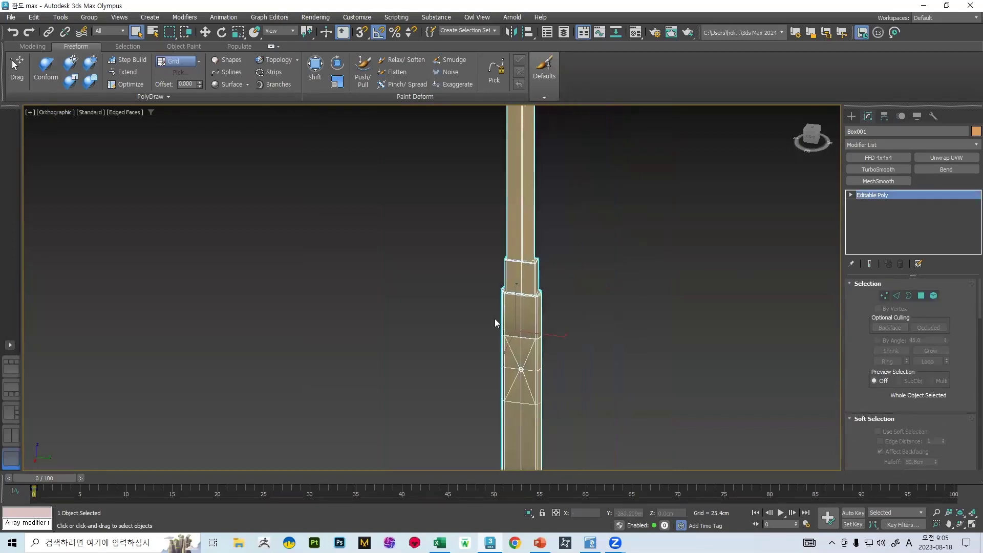
pyautogui.press('l')
pyautogui.scroll(-3, 445, 177)
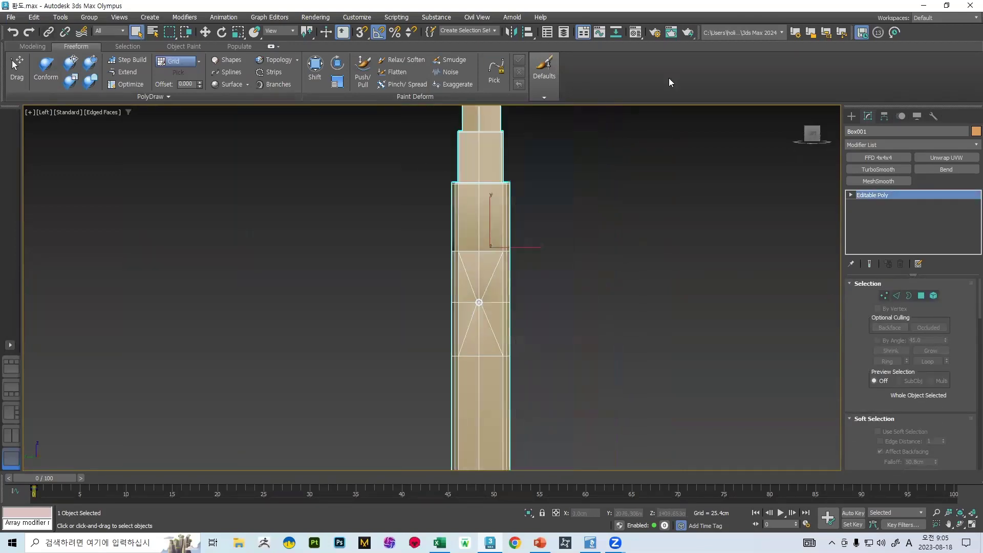
pyautogui.scroll(-2, 578, 192)
pyautogui.moveTo(579, 192); pyautogui.dragTo(569, 305, button='middle')
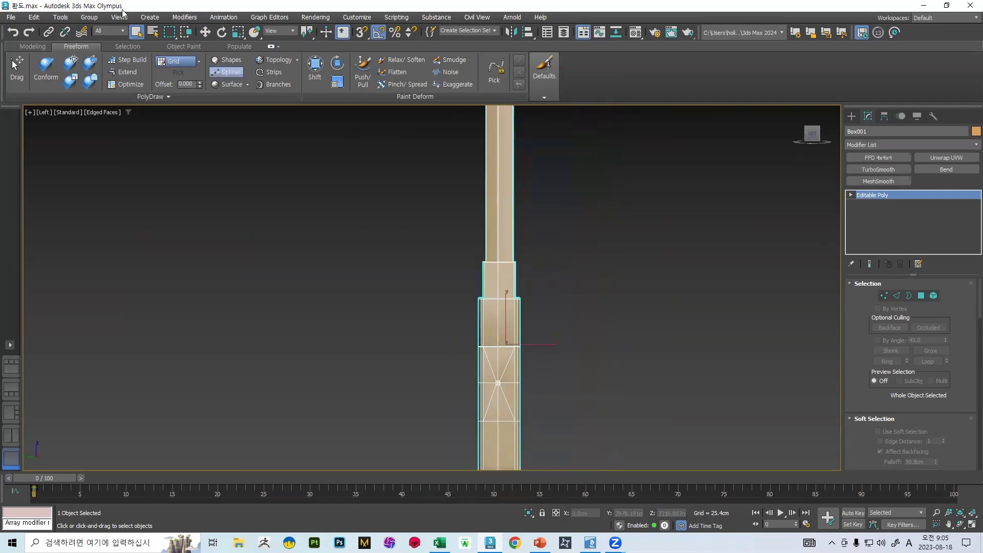
pyautogui.click(10, 17)
pyautogui.click(23, 105)
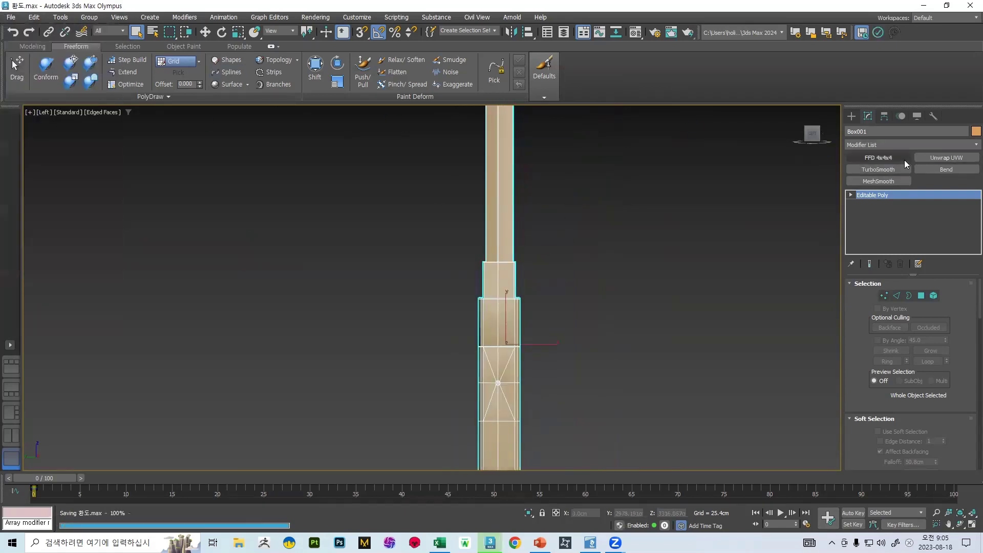
# Step: Apply TurboSmooth with 2 iterations to the sword and turn off the edged-faces display
pyautogui.click(878, 168)
pyautogui.click(942, 299)
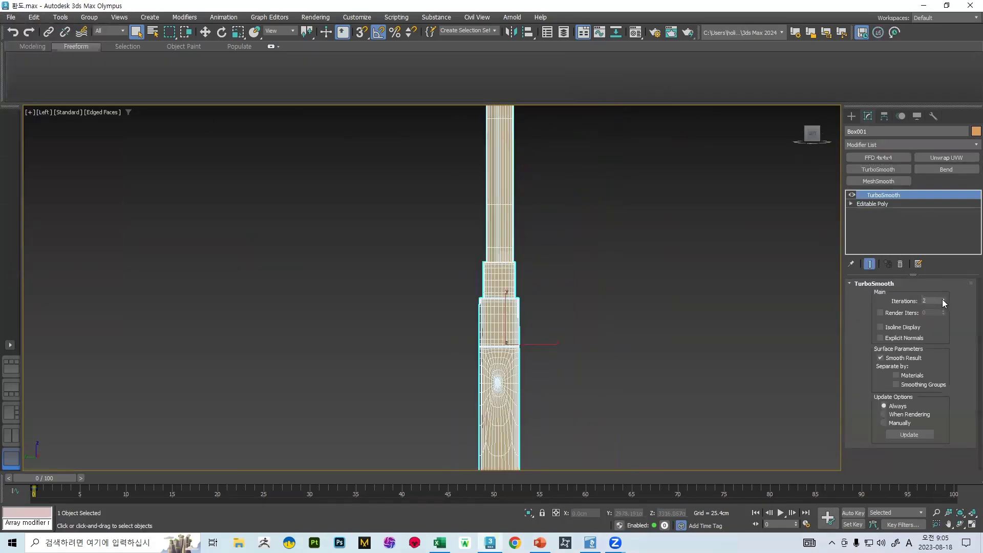
pyautogui.scroll(-2, 589, 216)
pyautogui.press('F4')
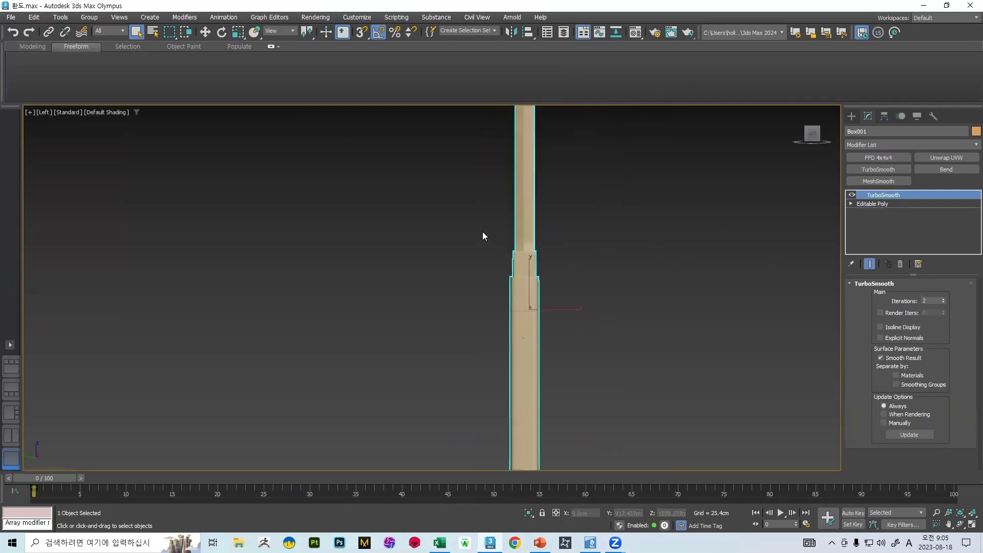
# Step: Examine the smoothed shading on the collar, along the blade and at the blade tip
pyautogui.moveTo(482, 232)
pyautogui.mouseDown(button='middle')
pyautogui.moveTo(466, 264)
pyautogui.moveTo(505, 279)
pyautogui.moveTo(458, 265)
pyautogui.mouseUp(button='middle')
pyautogui.scroll(7, 505, 279)
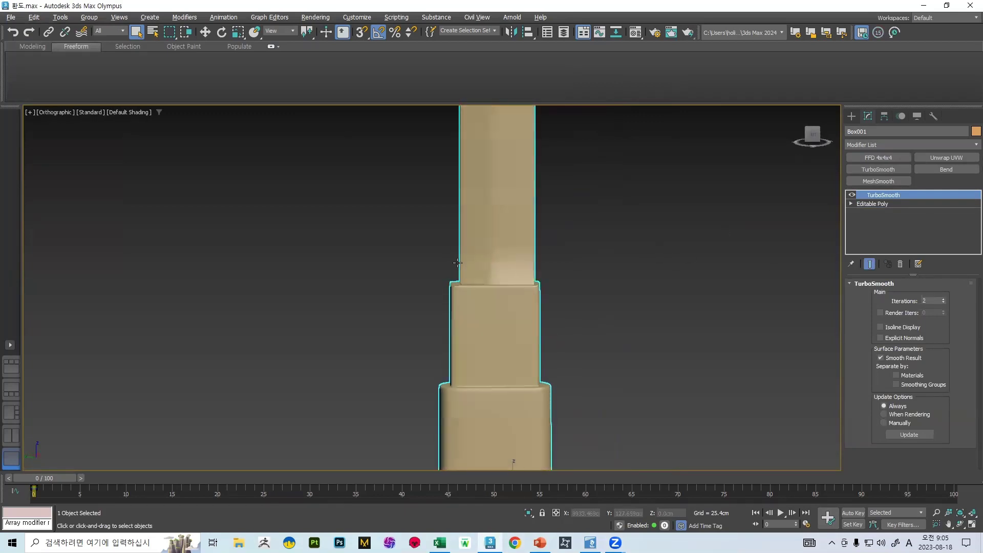
pyautogui.scroll(-5, 503, 225)
pyautogui.moveTo(502, 168); pyautogui.dragTo(476, 362, button='middle')
pyautogui.moveTo(470, 138); pyautogui.dragTo(445, 323, button='middle')
pyautogui.moveTo(430, 205)
pyautogui.mouseDown(button='middle')
pyautogui.moveTo(406, 351)
pyautogui.moveTo(413, 388)
pyautogui.mouseUp(button='middle')
pyautogui.scroll(10, 434, 174)
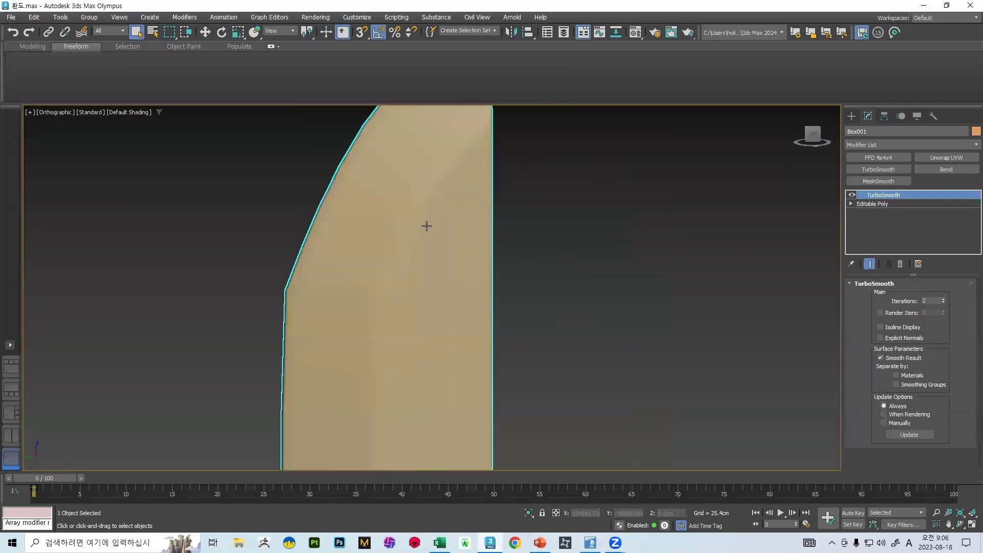
pyautogui.scroll(-8, 467, 221)
pyautogui.scroll(4, 432, 219)
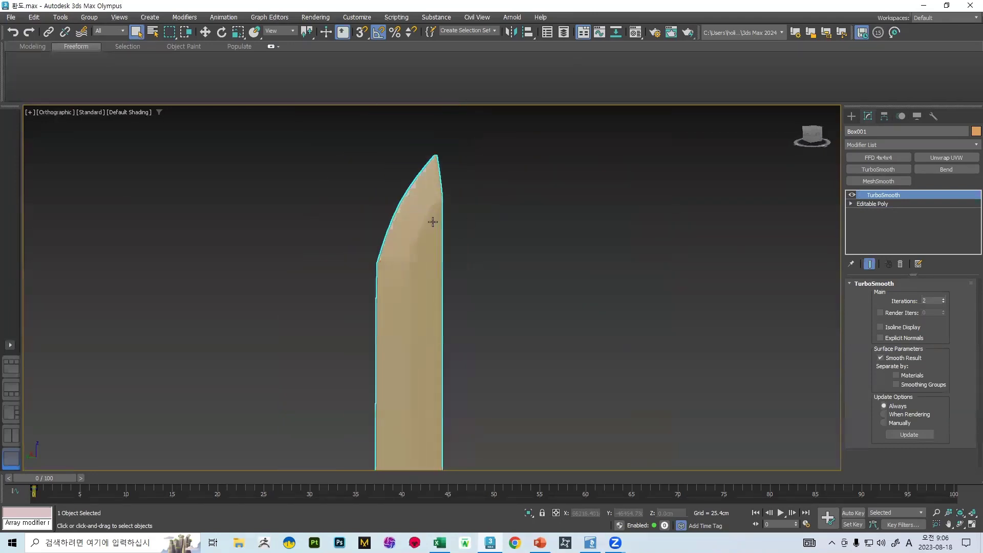
# Step: Return to the Editable Poly level with edged faces shown and examine the chamfered edge junction below the blade tip
pyautogui.click(896, 204)
pyautogui.scroll(3, 438, 181)
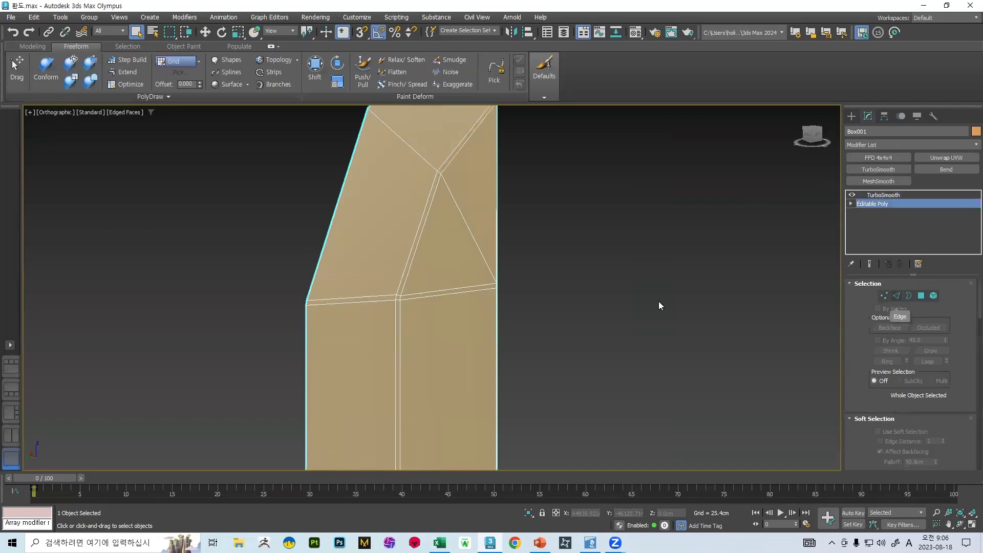
pyautogui.scroll(-5, 640, 294)
pyautogui.scroll(7, 522, 300)
pyautogui.moveTo(647, 329); pyautogui.dragTo(595, 211, button='middle')
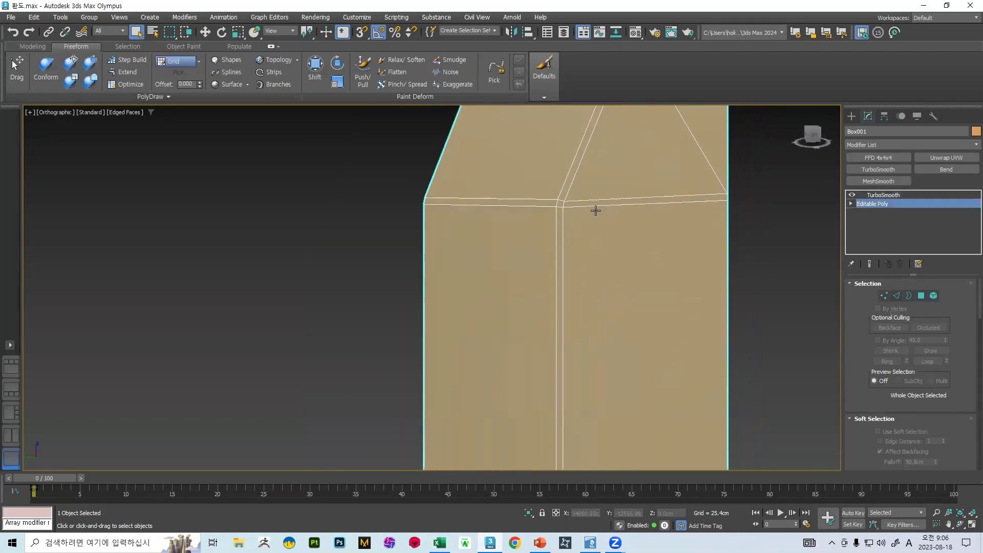
pyautogui.scroll(-5, 595, 211)
pyautogui.scroll(8, 588, 204)
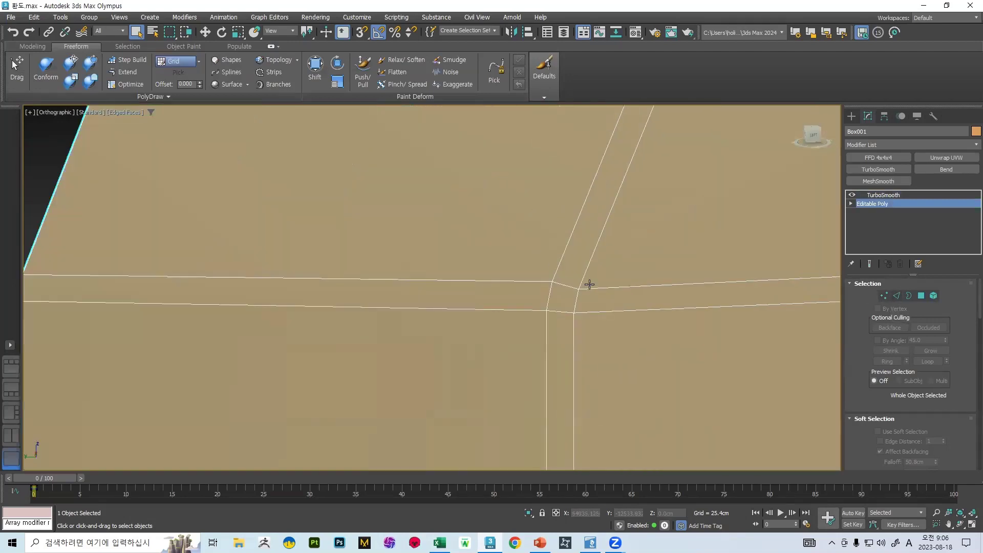
pyautogui.scroll(-2, 595, 277)
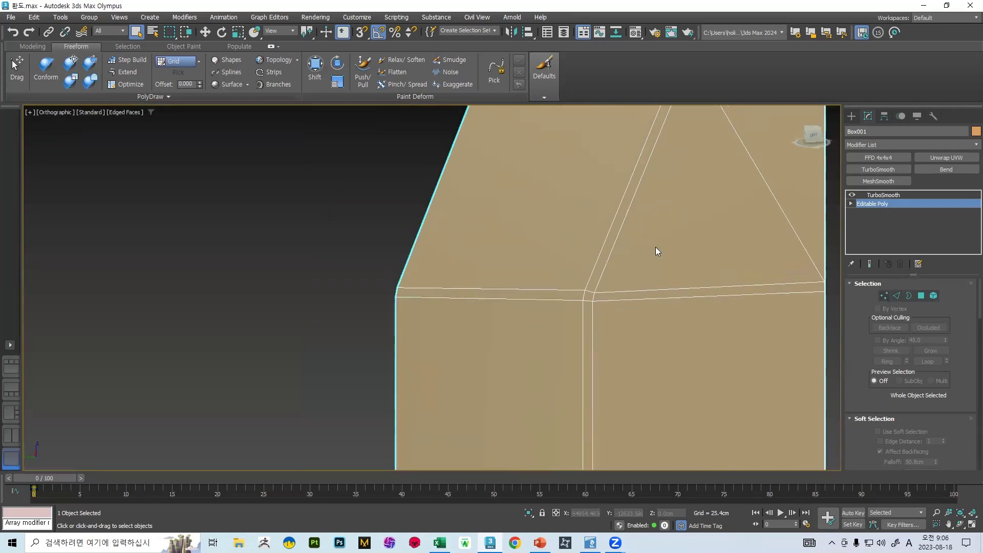
# Step: In the Left view, move the upper-left vertex of the chamfer junction below the tip vertically, snapping it level with the upper-right vertex
pyautogui.press('l')
pyautogui.scroll(-3, 467, 256)
pyautogui.scroll(3, 498, 267)
pyautogui.moveTo(498, 266); pyautogui.dragTo(481, 410, button='middle')
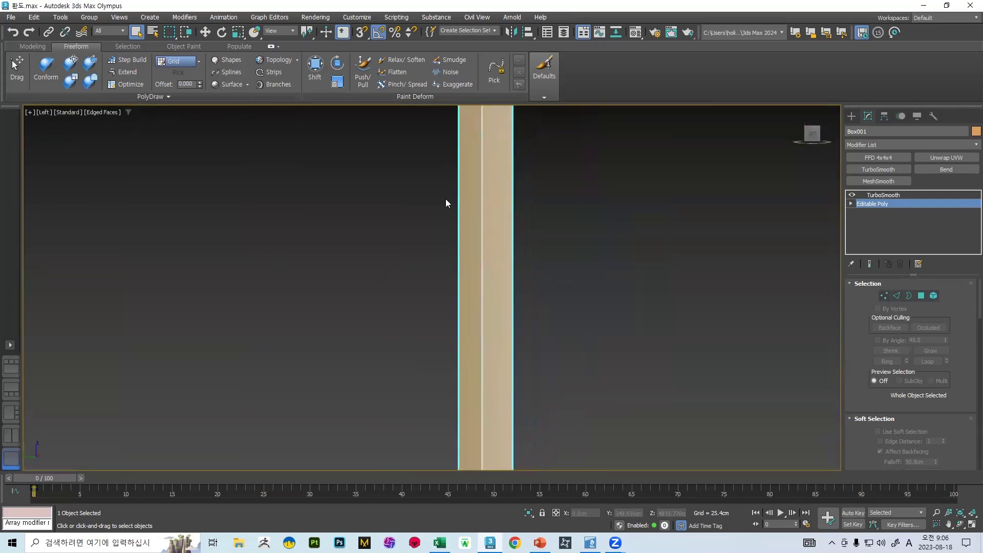
pyautogui.moveTo(451, 159); pyautogui.dragTo(446, 358, button='middle')
pyautogui.moveTo(484, 119); pyautogui.dragTo(482, 369, button='middle')
pyautogui.moveTo(453, 141); pyautogui.dragTo(435, 377, button='middle')
pyautogui.moveTo(462, 218); pyautogui.dragTo(450, 362, button='middle')
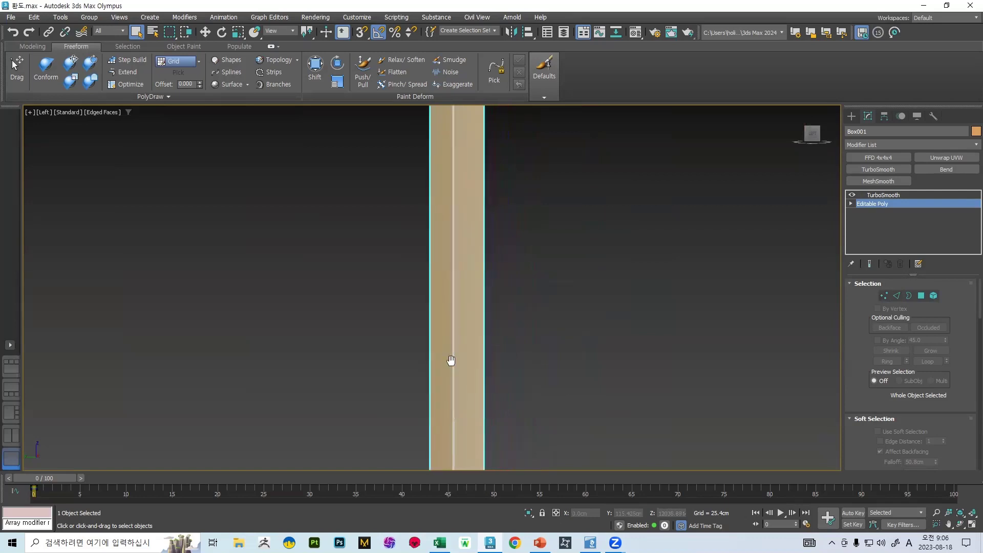
pyautogui.moveTo(444, 159); pyautogui.dragTo(438, 280, button='middle')
pyautogui.scroll(6, 445, 284)
pyautogui.press('1')
pyautogui.scroll(3, 441, 318)
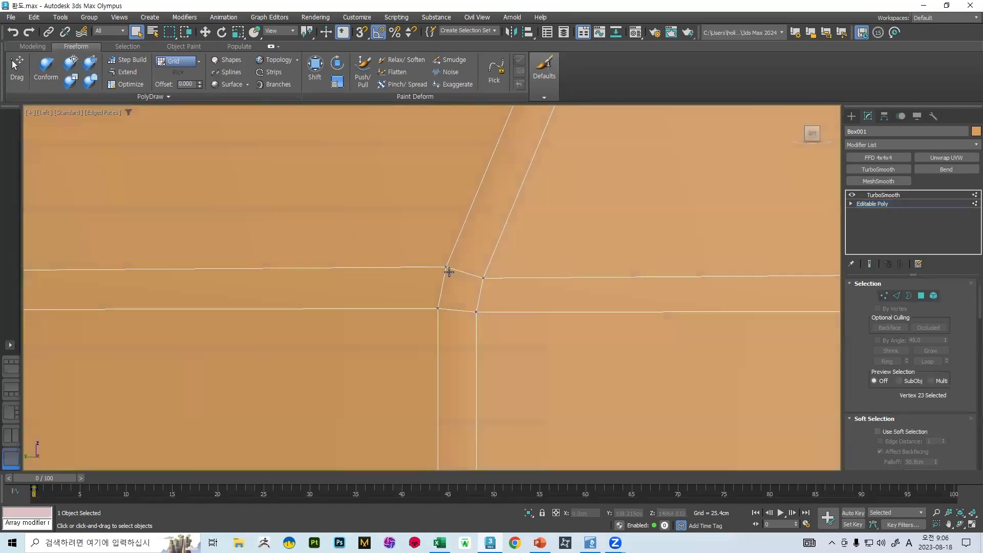
pyautogui.press('s')
pyautogui.moveTo(452, 258); pyautogui.dragTo(485, 275)
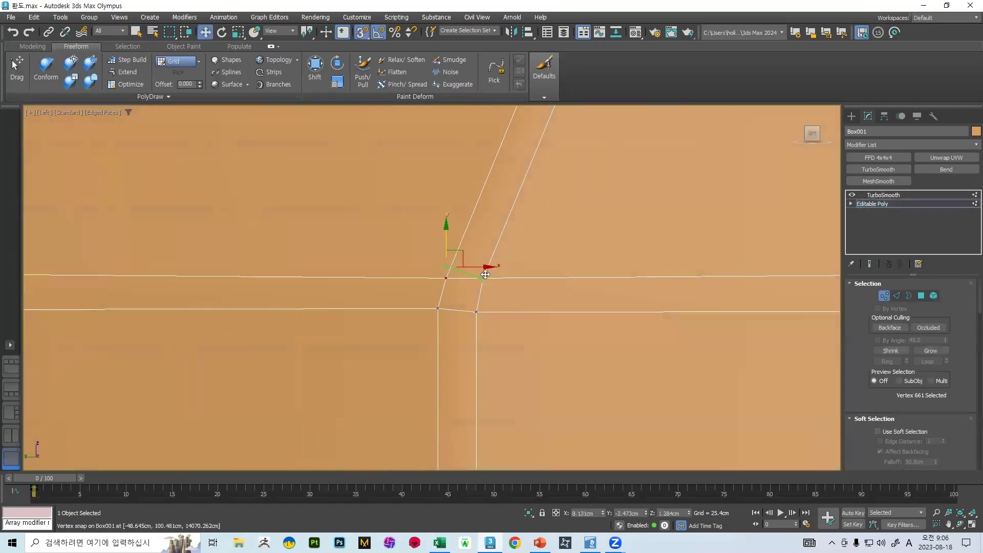
# Step: Undo the last vertex move and show the Left view in wireframe
pyautogui.press('F3')
pyautogui.hotkey('ctrl', 'z')
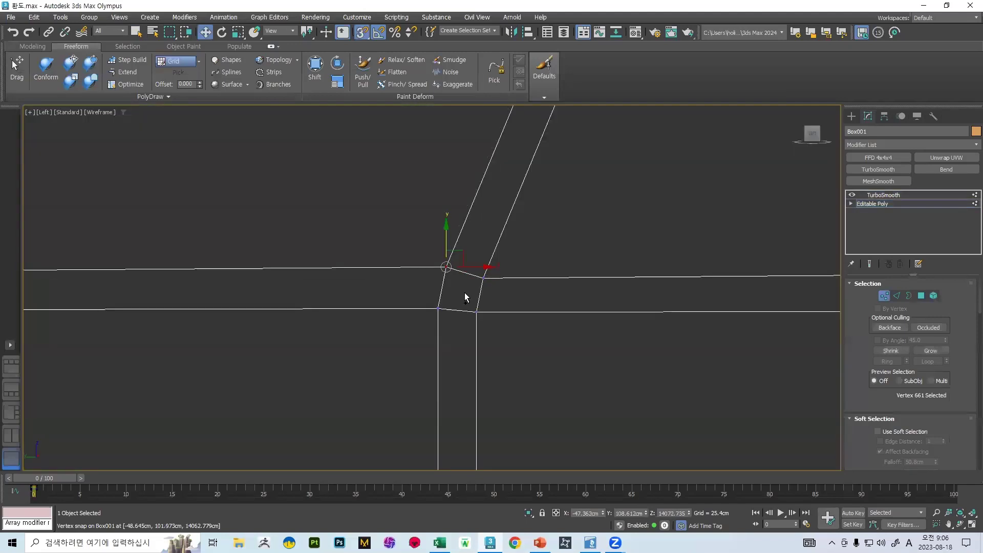
pyautogui.moveTo(447, 239); pyautogui.dragTo(481, 309)
# Step: Flatten the upper and lower vertex rows of the horizontal chamfer below the blade tip with Make Planar on Z
pyautogui.scroll(-6, 505, 303)
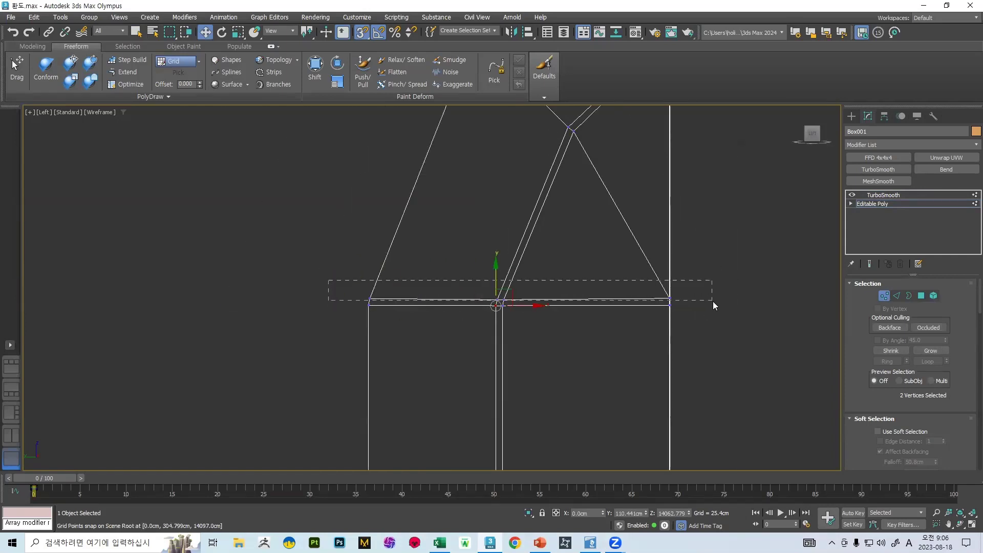
pyautogui.moveTo(713, 302); pyautogui.dragTo(710, 301)
pyautogui.scroll(2, 613, 296)
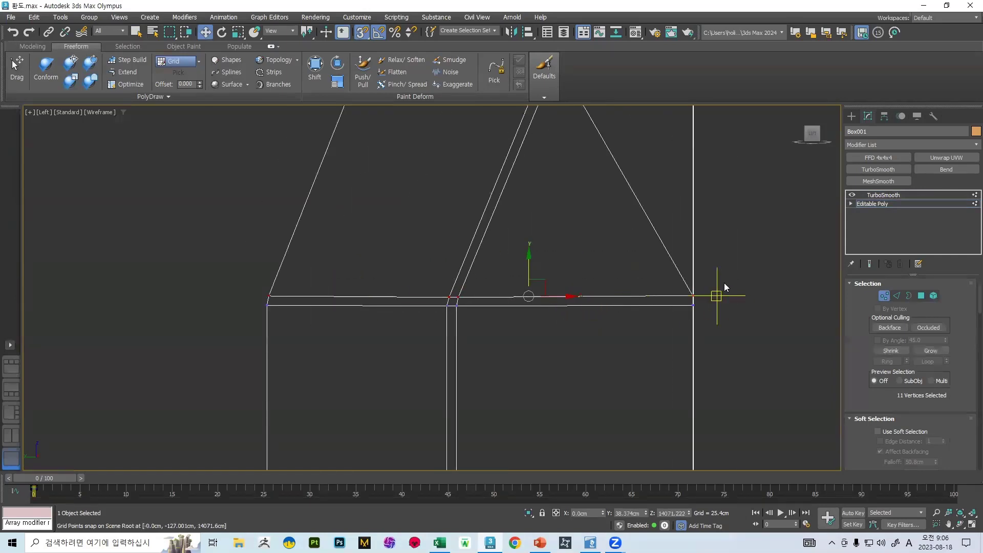
pyautogui.scroll(-10, 965, 343)
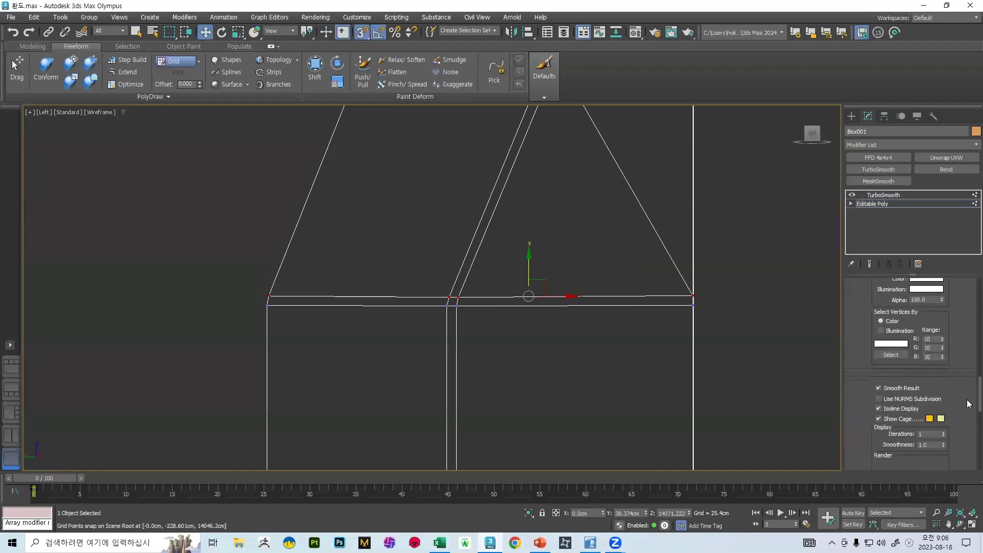
pyautogui.scroll(-8, 968, 409)
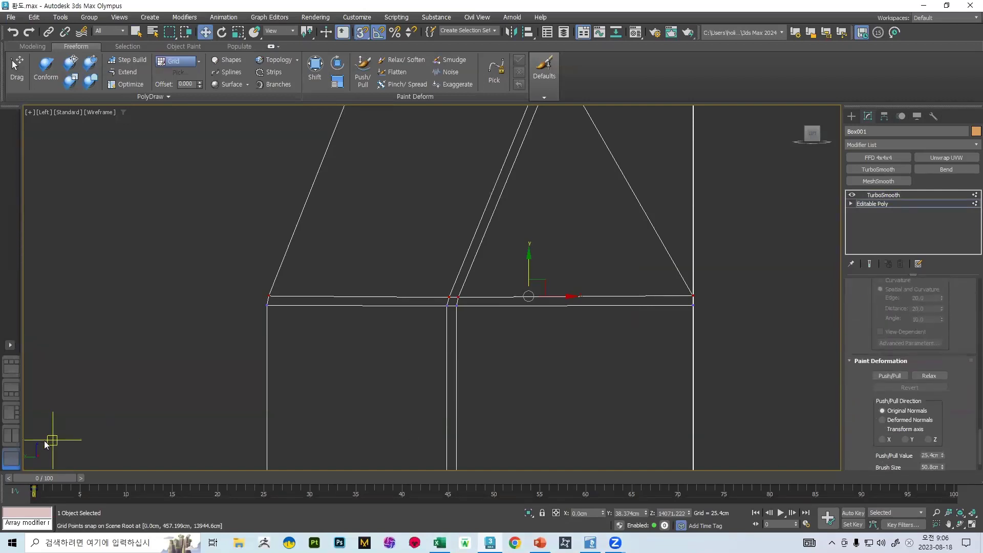
pyautogui.moveTo(969, 347); pyautogui.dragTo(967, 304)
pyautogui.moveTo(956, 377); pyautogui.dragTo(969, 452)
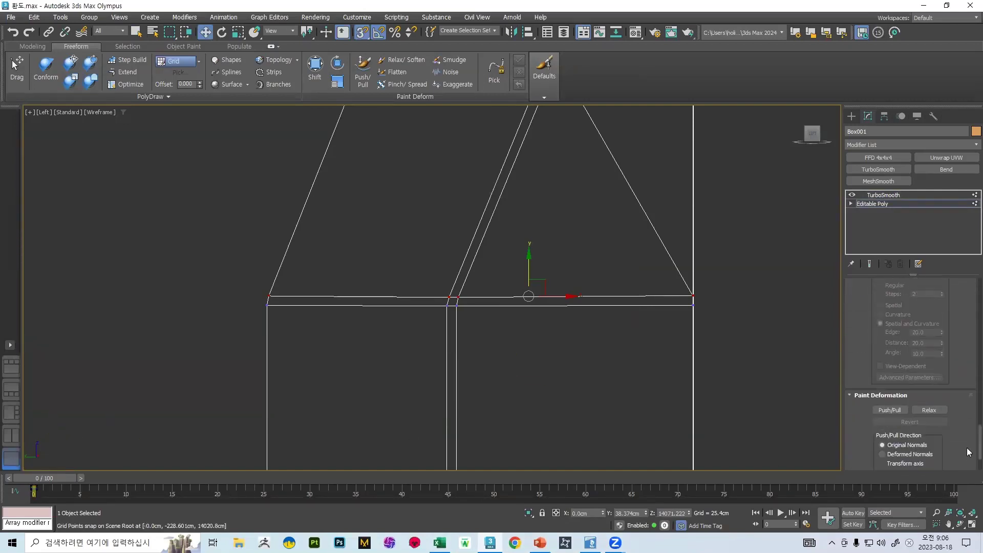
pyautogui.scroll(10, 968, 409)
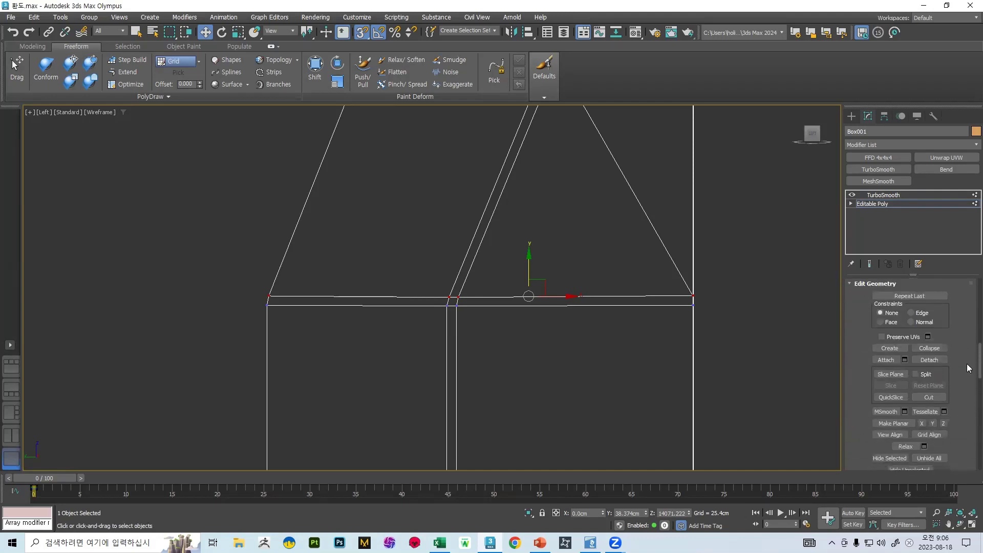
pyautogui.click(942, 411)
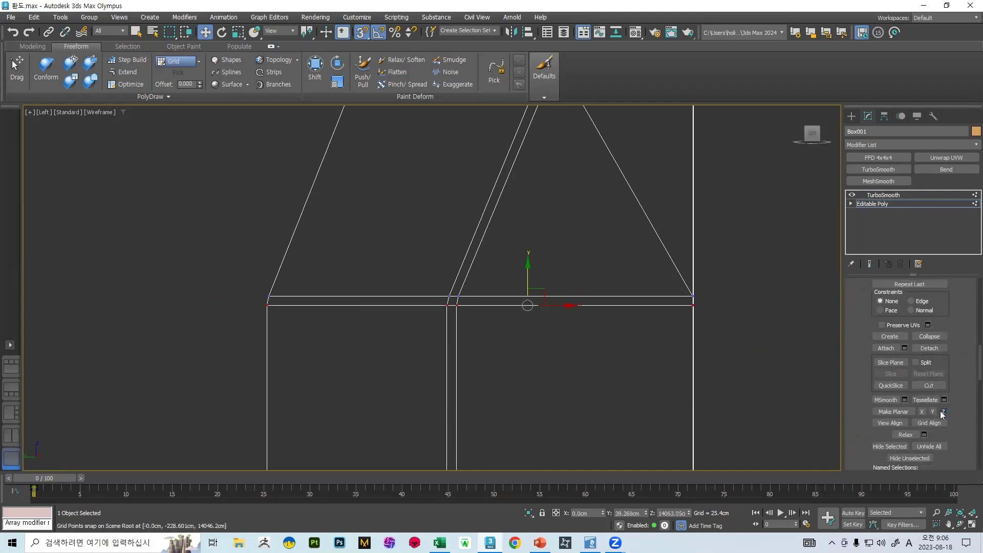
# Step: Check the flattened vertex rows across the blade and turn off 3D snapping
pyautogui.moveTo(516, 249); pyautogui.dragTo(495, 230, button='middle')
pyautogui.scroll(7, 661, 293)
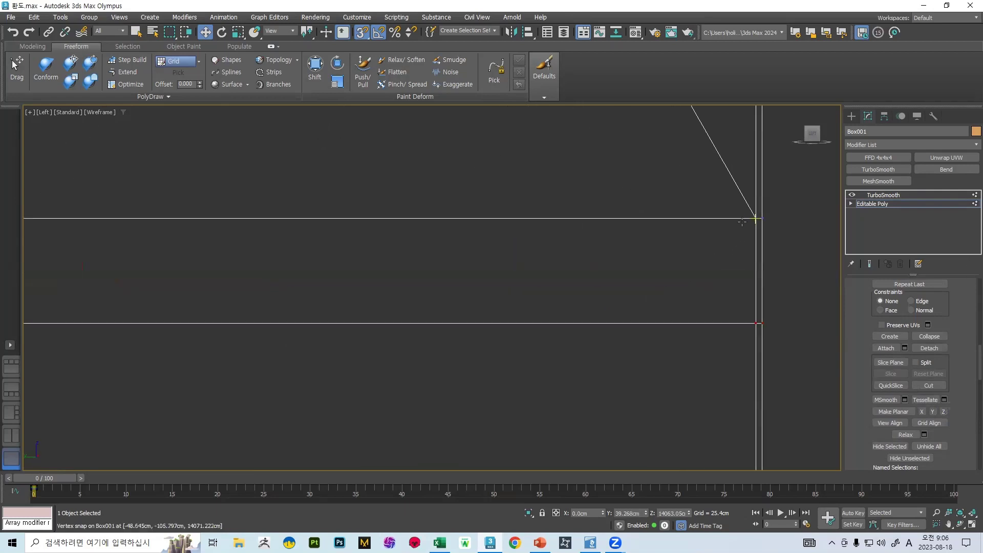
pyautogui.scroll(-6, 741, 221)
pyautogui.scroll(6, 957, 332)
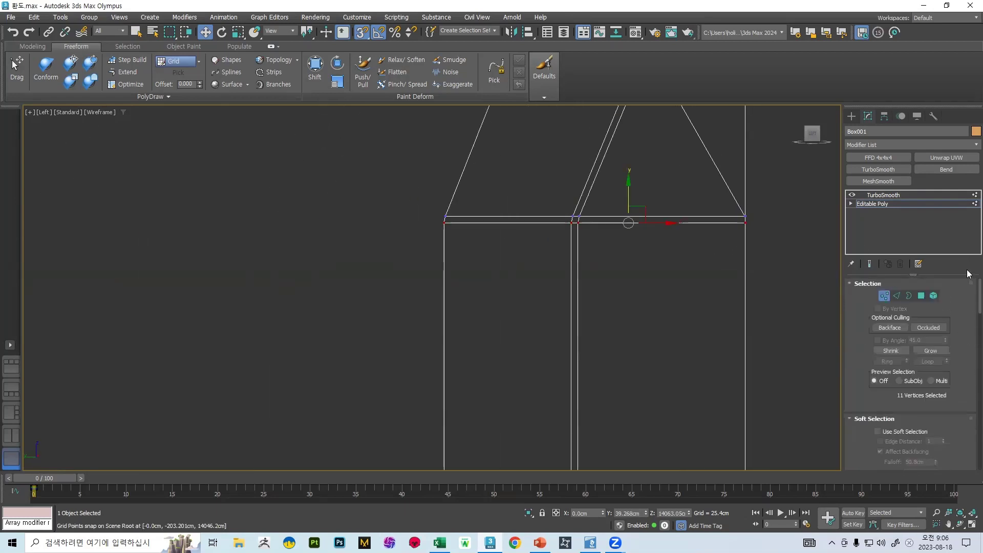
pyautogui.click(889, 297)
pyautogui.moveTo(566, 213); pyautogui.dragTo(526, 237, button='middle')
pyautogui.press('s')
pyautogui.scroll(-3, 544, 238)
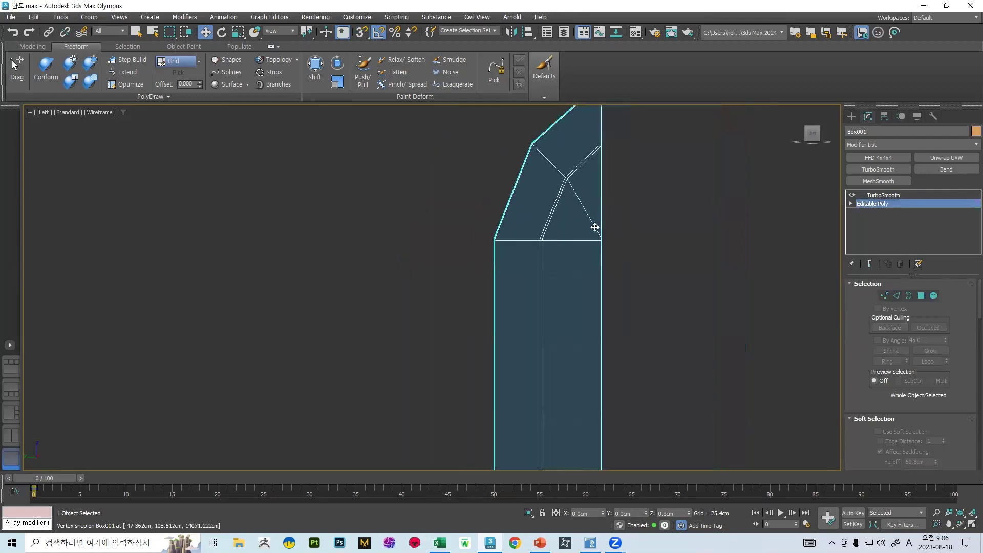
pyautogui.scroll(3, 570, 187)
pyautogui.scroll(4, 573, 175)
# Step: Select the upper vertices of the diagonal chamfer at the back edge and ridge junction and move them down to narrow the strip
pyautogui.press('1')
pyautogui.scroll(-5, 540, 179)
pyautogui.moveTo(594, 134); pyautogui.dragTo(587, 171, button='middle')
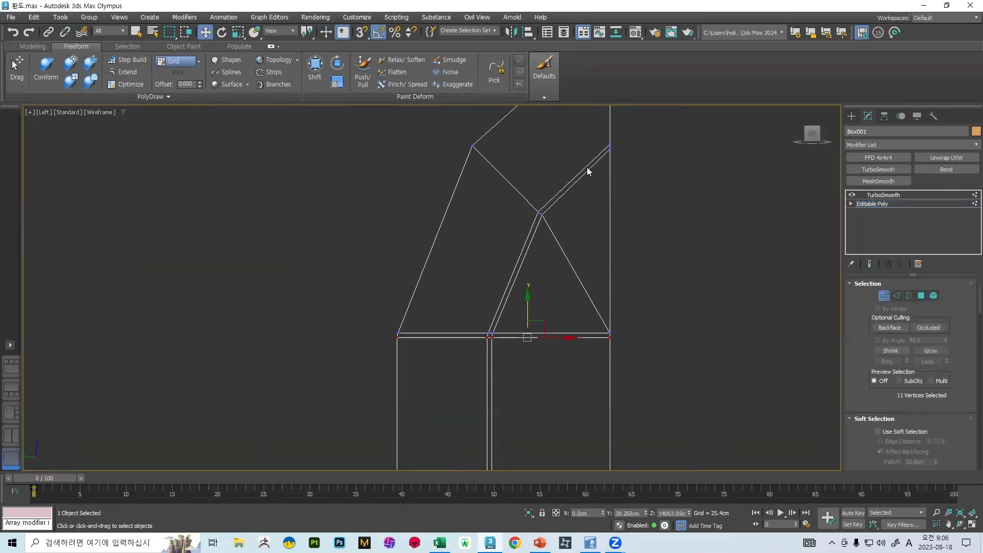
pyautogui.scroll(3, 587, 170)
pyautogui.scroll(4, 598, 129)
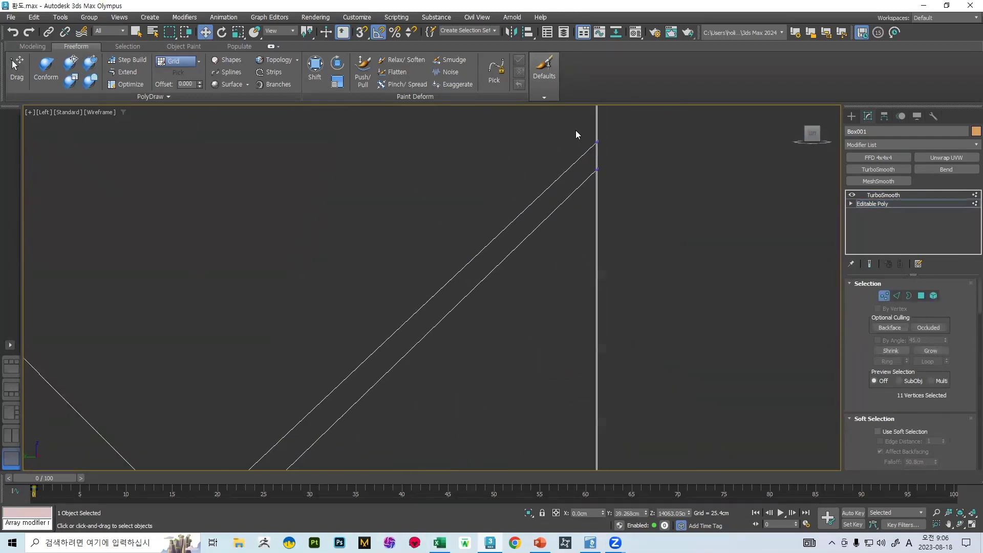
pyautogui.moveTo(618, 149); pyautogui.dragTo(618, 150)
pyautogui.scroll(-3, 614, 156)
pyautogui.scroll(3, 566, 200)
pyautogui.scroll(-4, 558, 205)
pyautogui.scroll(3, 485, 257)
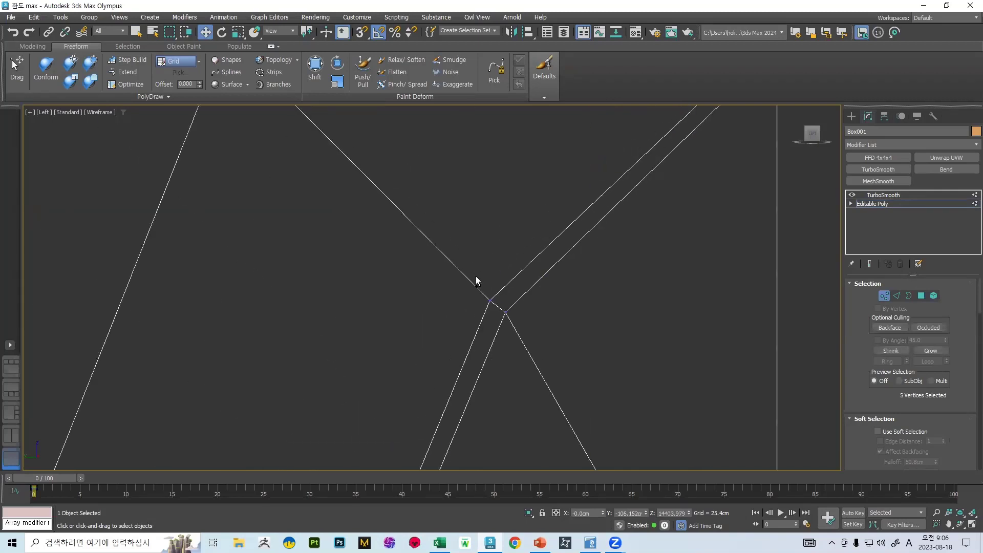
pyautogui.scroll(-5, 500, 315)
pyautogui.scroll(4, 531, 283)
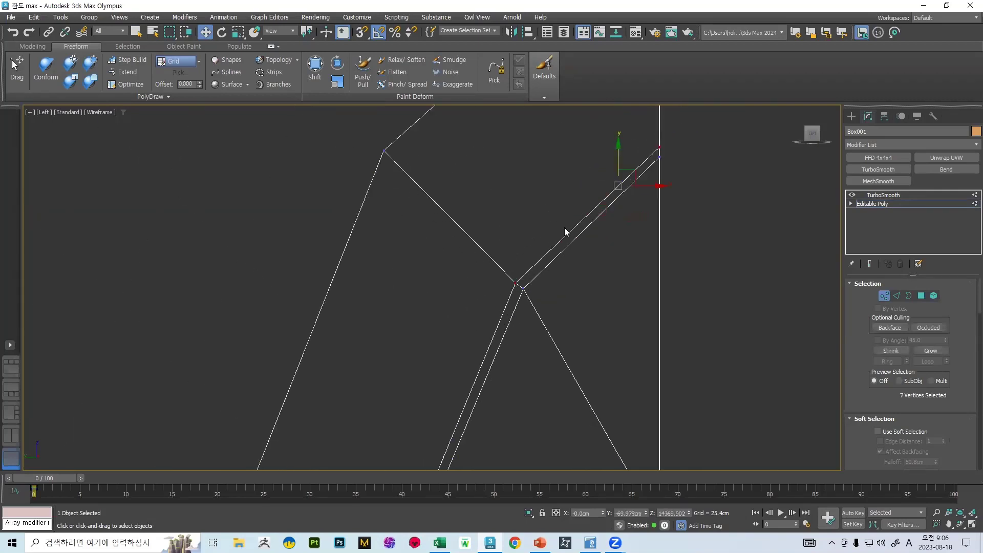
pyautogui.moveTo(618, 149); pyautogui.dragTo(619, 156)
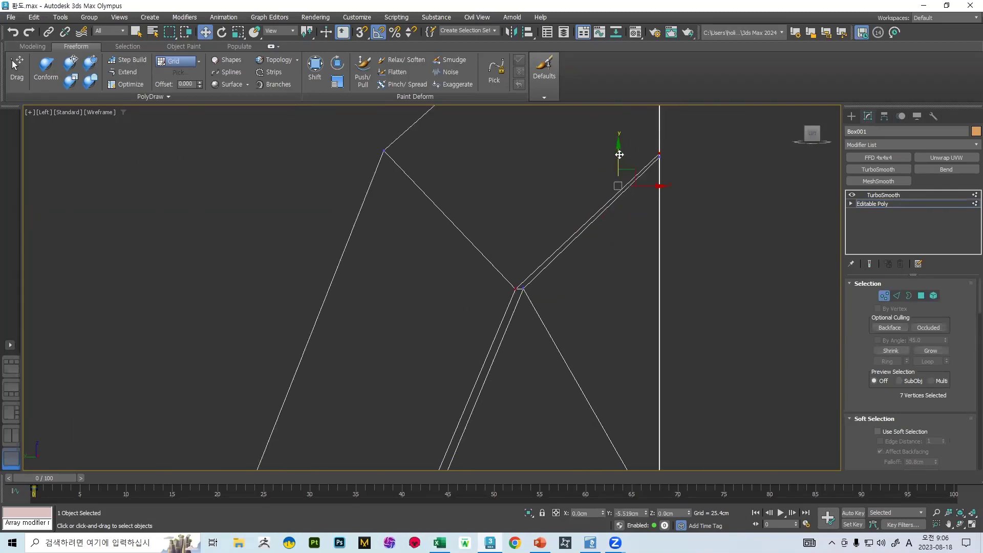
pyautogui.hotkey('ctrl', 'z')
# Step: Move the left vertices of the diagonal junction and the lower ridge junction toward their right neighbours to narrow the ridge chamfer
pyautogui.scroll(4, 539, 273)
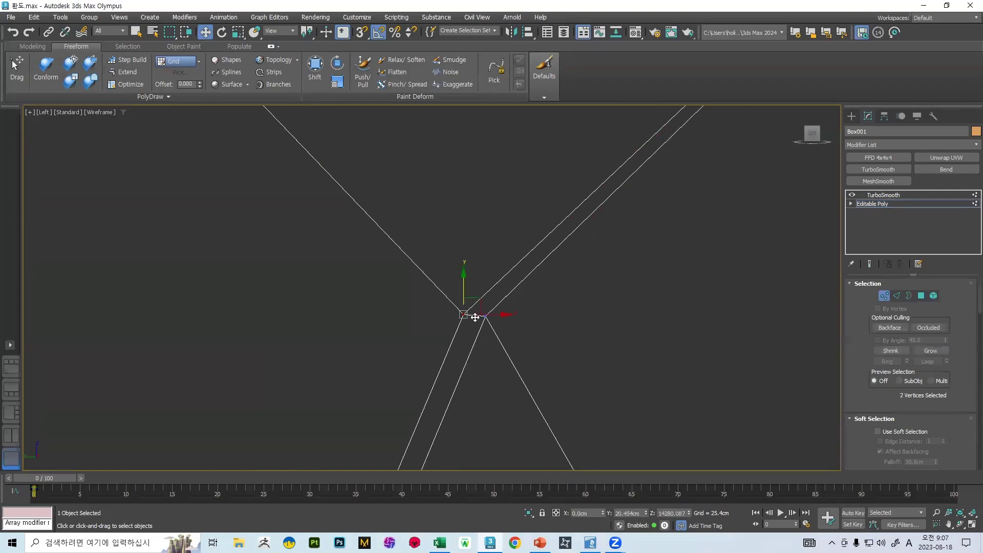
pyautogui.moveTo(483, 302); pyautogui.dragTo(494, 292)
pyautogui.scroll(-4, 494, 290)
pyautogui.moveTo(443, 435); pyautogui.dragTo(500, 253, button='middle')
pyautogui.scroll(3, 474, 278)
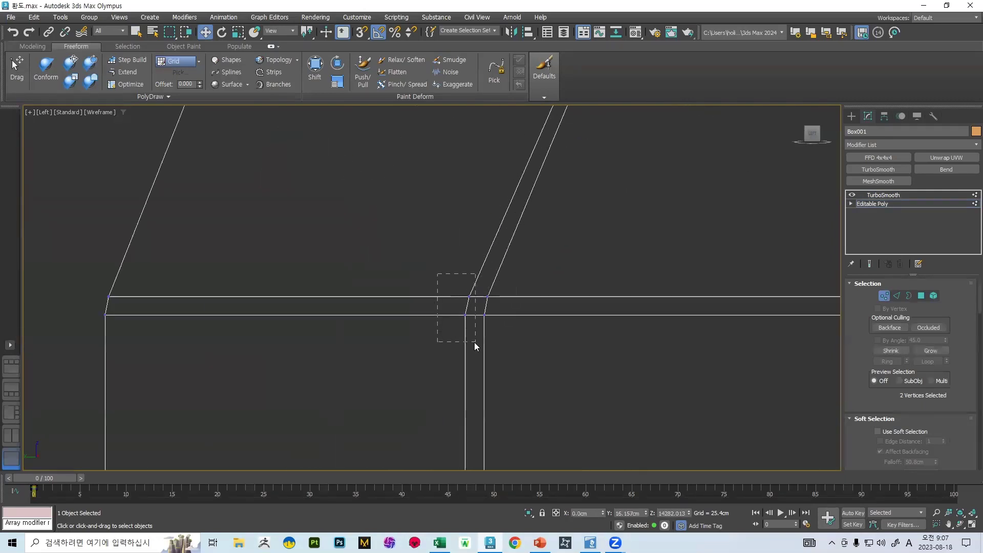
pyautogui.moveTo(490, 305); pyautogui.dragTo(495, 305)
# Step: Examine the narrowed chamfer from the back edge near the tip down the ridge to the collar
pyautogui.scroll(-5, 499, 297)
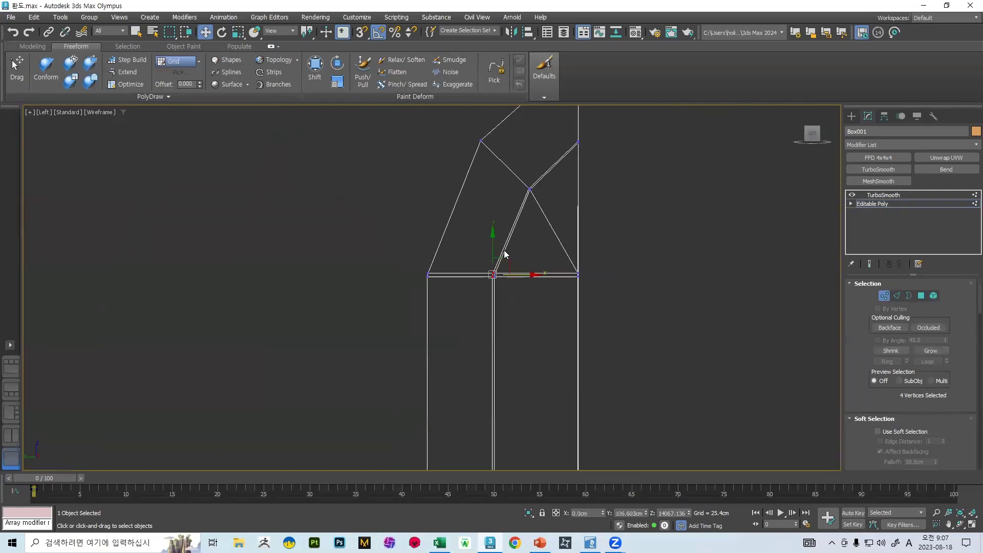
pyautogui.scroll(6, 576, 137)
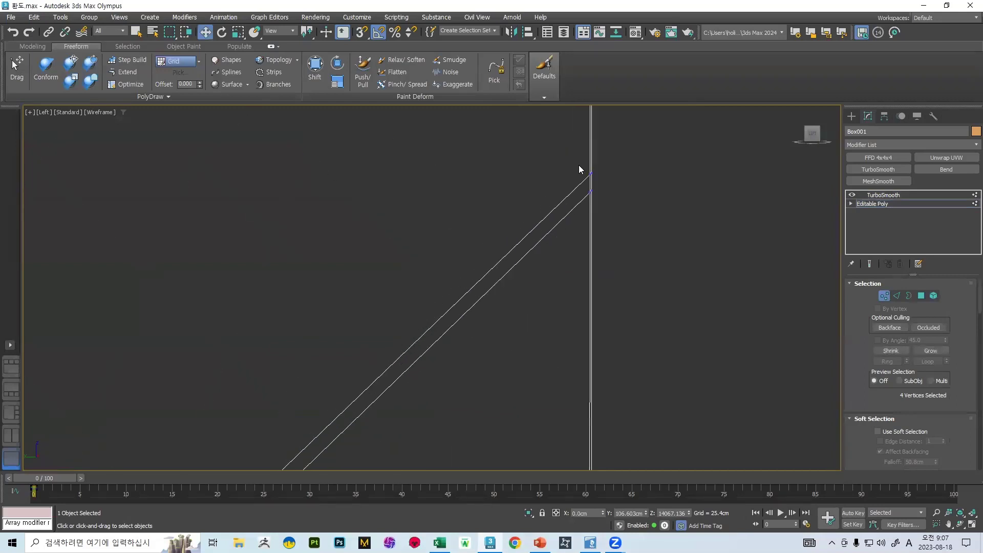
pyautogui.moveTo(578, 164); pyautogui.dragTo(602, 185)
pyautogui.scroll(-6, 592, 191)
pyautogui.moveTo(491, 394); pyautogui.dragTo(526, 313, button='middle')
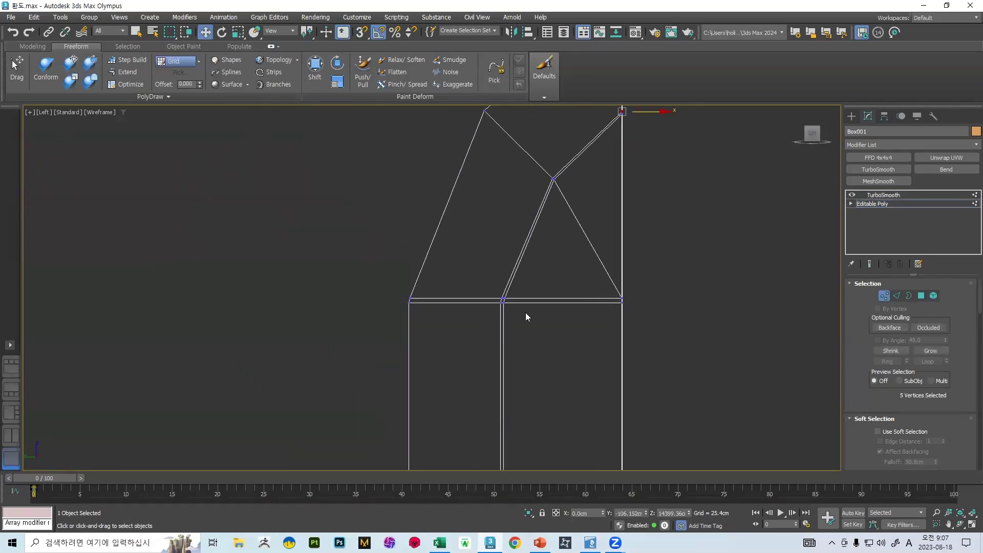
pyautogui.scroll(2, 524, 313)
pyautogui.scroll(-3, 493, 338)
pyautogui.moveTo(504, 352); pyautogui.dragTo(526, 206, button='middle')
pyautogui.moveTo(487, 327); pyautogui.dragTo(498, 142, button='middle')
pyautogui.moveTo(521, 333); pyautogui.dragTo(536, 398, button='middle')
pyautogui.scroll(-4, 534, 226)
pyautogui.scroll(-3, 533, 227)
pyautogui.moveTo(536, 255); pyautogui.dragTo(529, 192, button='middle')
pyautogui.scroll(6, 525, 306)
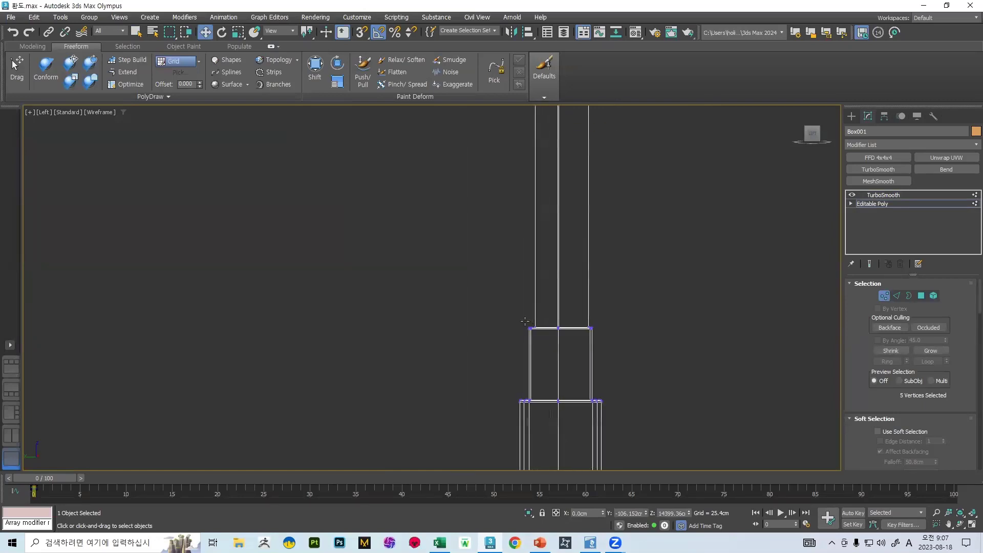
# Step: Select the ridge chamfer's left vertices where the blade meets the collar
pyautogui.moveTo(550, 403); pyautogui.dragTo(482, 221, button='middle')
pyautogui.scroll(8, 482, 221)
pyautogui.scroll(7, 539, 192)
pyautogui.moveTo(509, 400); pyautogui.dragTo(523, 250, button='middle')
pyautogui.moveTo(523, 251); pyautogui.dragTo(545, 335)
# Step: Examine the spacing of the ridge chamfer edges at the junction below the blade tip and along the blade
pyautogui.scroll(-12, 549, 247)
pyautogui.moveTo(539, 154); pyautogui.dragTo(527, 307, button='middle')
pyautogui.moveTo(521, 162); pyautogui.dragTo(465, 335, button='middle')
pyautogui.scroll(-6, 476, 163)
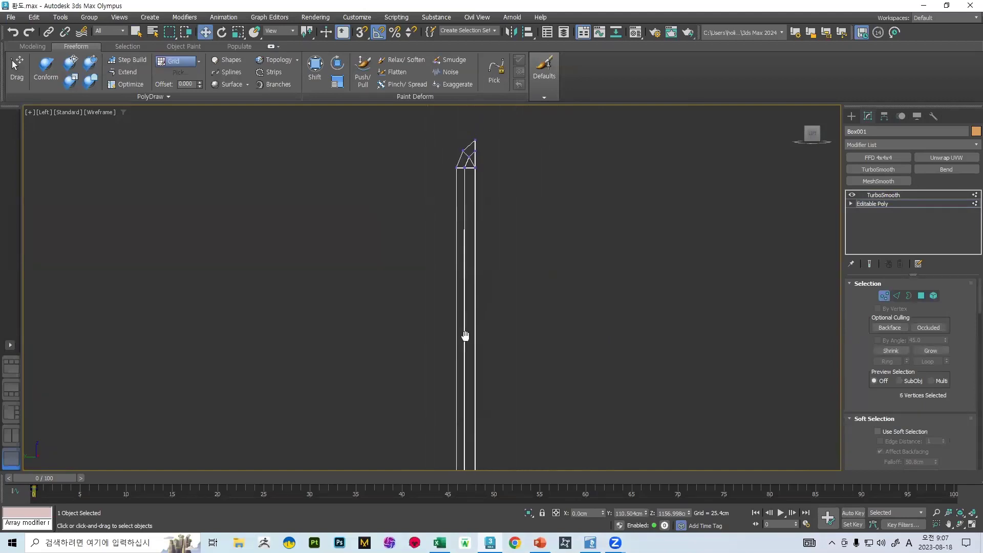
pyautogui.scroll(5, 471, 172)
pyautogui.scroll(7, 455, 138)
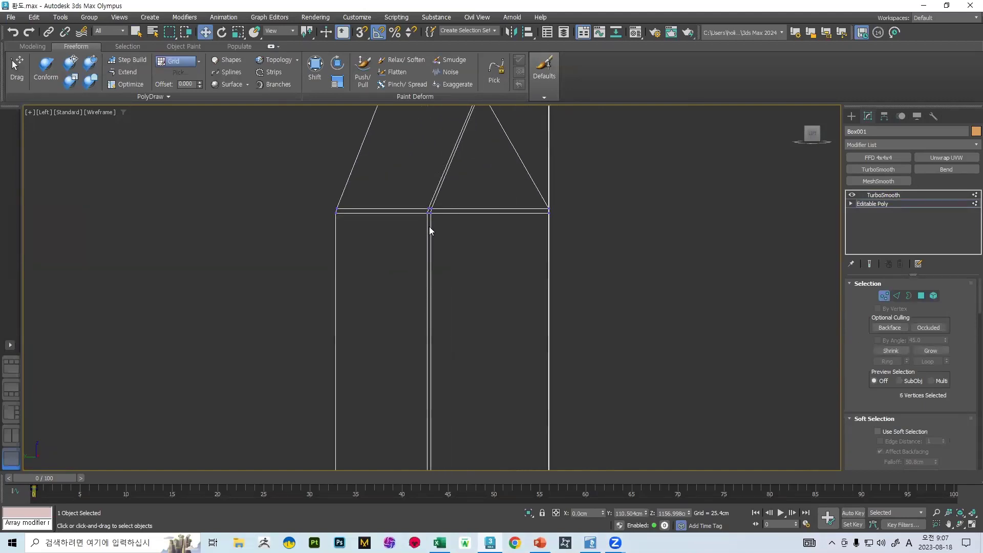
pyautogui.scroll(-8, 429, 226)
pyautogui.moveTo(469, 345); pyautogui.dragTo(509, 522, button='middle')
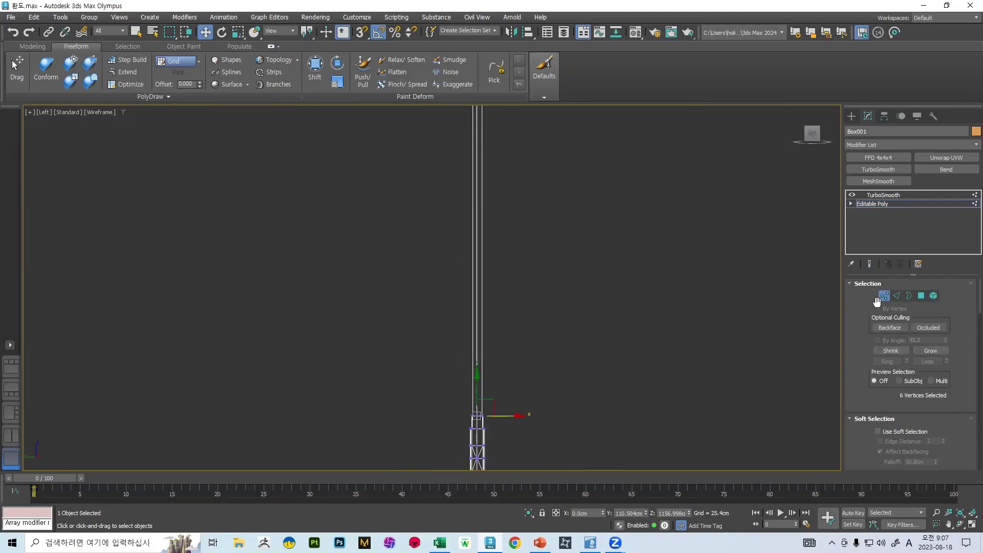
# Step: Display the TurboSmooth result in shaded mode and examine the middle of the blade at an angle
pyautogui.click(897, 199)
pyautogui.scroll(4, 479, 261)
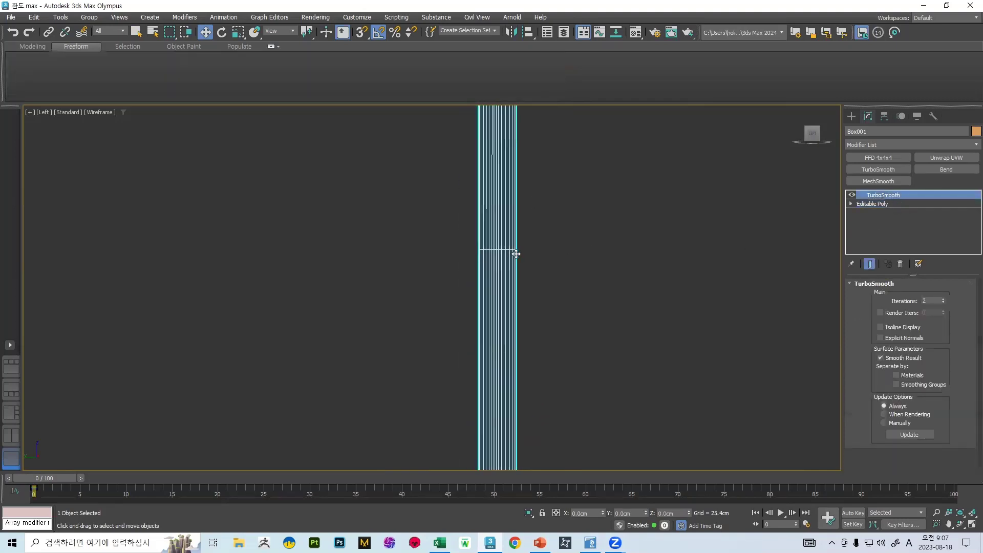
pyautogui.press('F3')
pyautogui.moveTo(548, 265)
pyautogui.keyDown('alt'); pyautogui.mouseDown(button='middle')
pyautogui.moveTo(585, 285)
pyautogui.moveTo(546, 297)
pyautogui.moveTo(524, 345)
pyautogui.moveTo(583, 323)
pyautogui.mouseUp(button='middle'); pyautogui.keyUp('alt')
# Step: Return to the Editable Poly's vertex level and pick the left vertex of the ridge junction below the tip
pyautogui.click(850, 204)
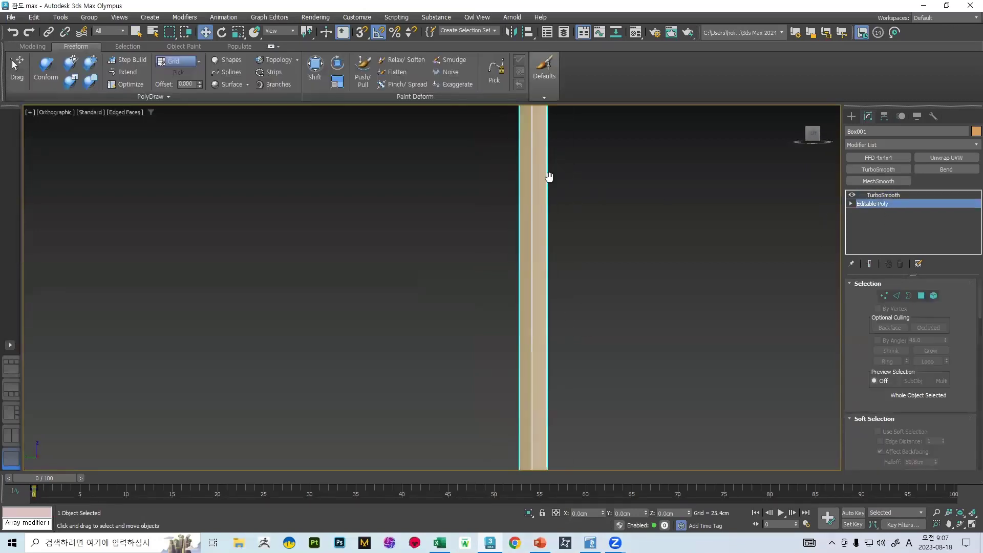
pyautogui.moveTo(549, 177); pyautogui.dragTo(500, 292, button='middle')
pyautogui.scroll(10, 500, 292)
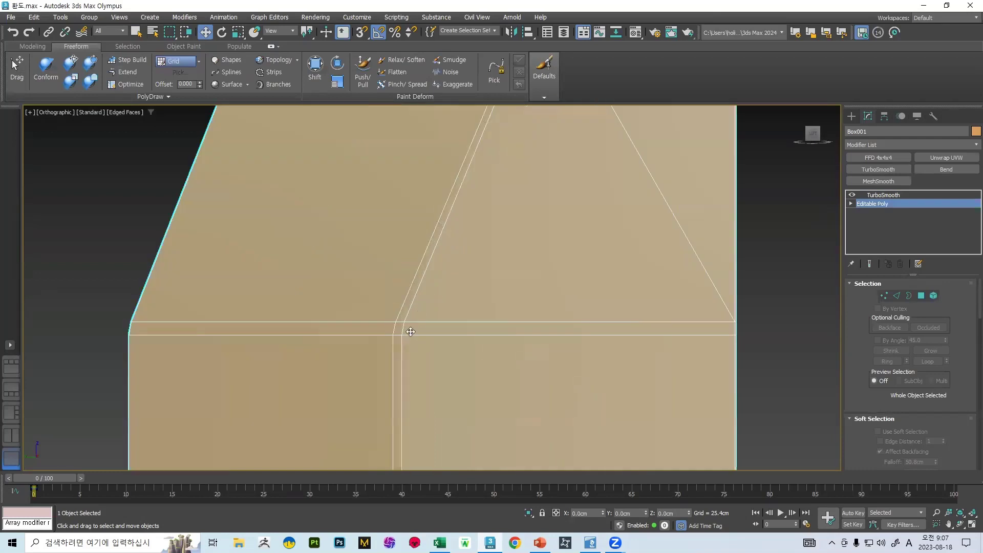
pyautogui.moveTo(411, 332); pyautogui.dragTo(495, 306, button='middle')
pyautogui.press('1')
pyautogui.moveTo(464, 279); pyautogui.dragTo(489, 307)
pyautogui.hotkey('ctrl', 'z')
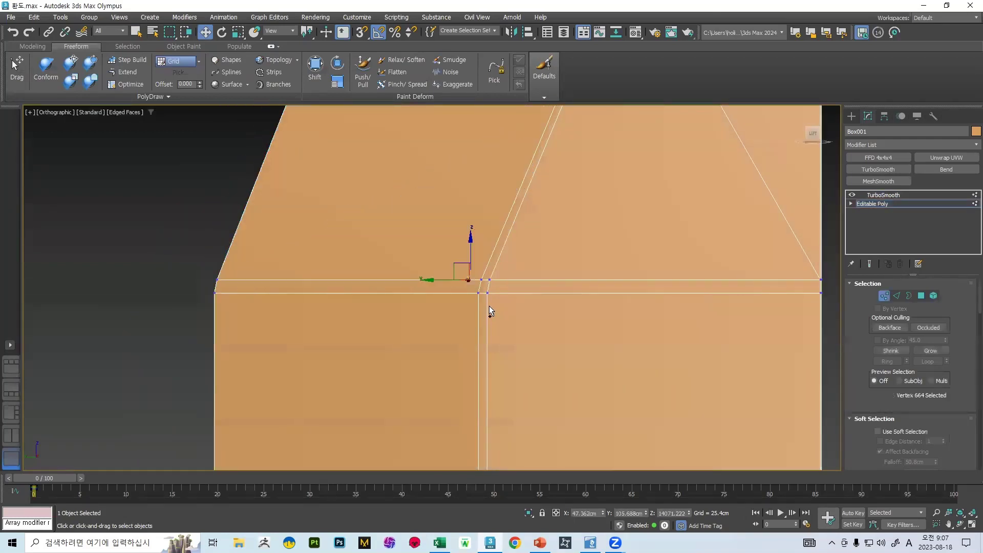
# Step: Select the ridge chamfer's left vertices at the tip junction and at the collar, adjust them along Y, and leave vertex level
pyautogui.scroll(5, 470, 275)
pyautogui.moveTo(476, 271); pyautogui.dragTo(504, 342)
pyautogui.scroll(-18, 505, 340)
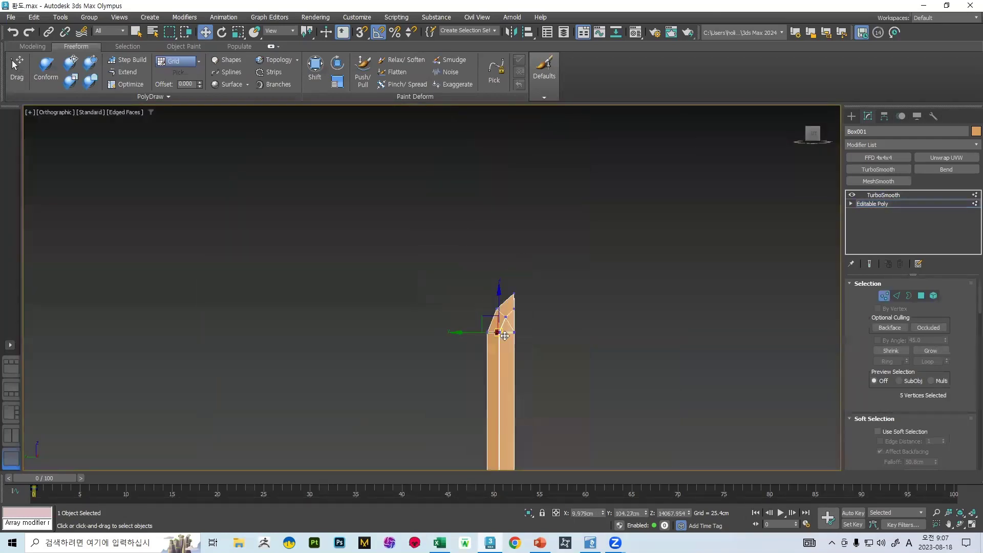
pyautogui.moveTo(503, 340); pyautogui.dragTo(502, 143, button='middle')
pyautogui.moveTo(491, 458); pyautogui.dragTo(530, 336, button='middle')
pyautogui.scroll(12, 532, 334)
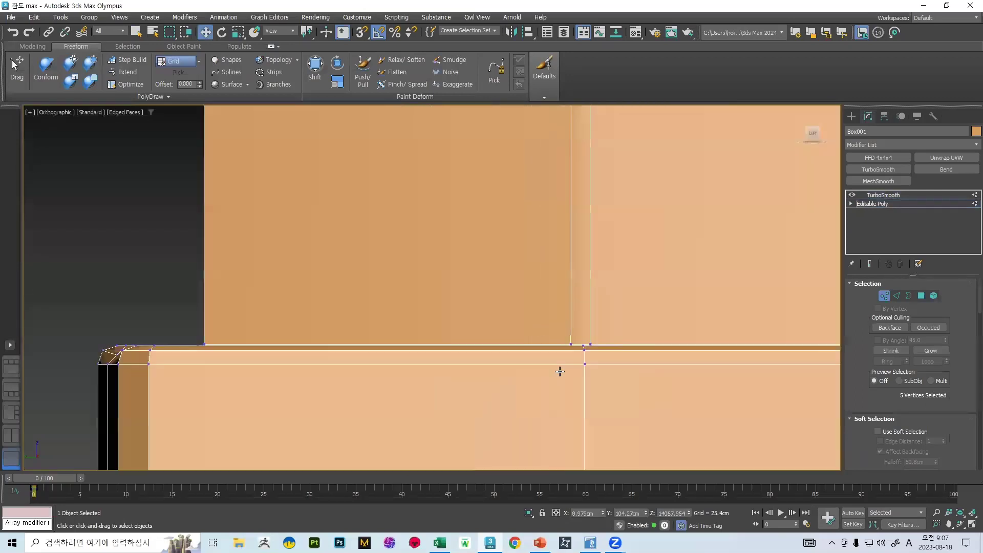
pyautogui.keyDown('ctrl'); pyautogui.moveTo(593, 393); pyautogui.dragTo(595, 394); pyautogui.keyUp('ctrl')
pyautogui.scroll(-15, 596, 358)
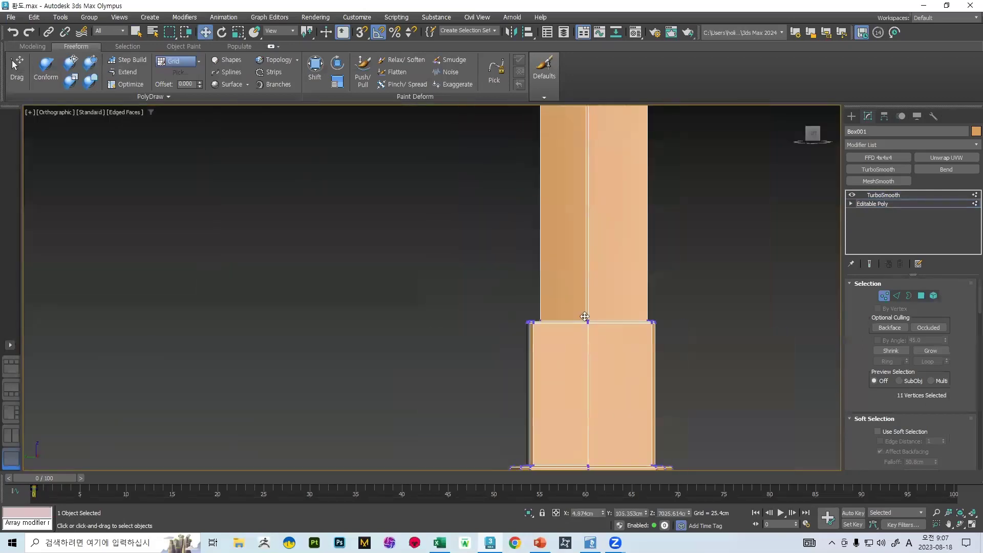
pyautogui.scroll(-5, 562, 302)
pyautogui.scroll(3, 564, 323)
pyautogui.scroll(-7, 570, 266)
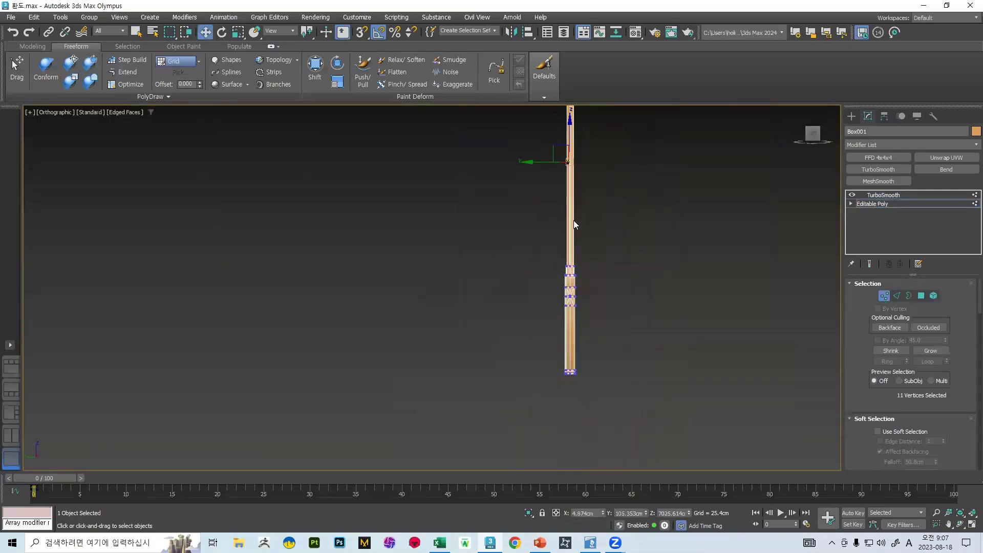
pyautogui.scroll(10, 565, 156)
pyautogui.moveTo(648, 178); pyautogui.dragTo(649, 179, button='middle')
pyautogui.scroll(10, 649, 180)
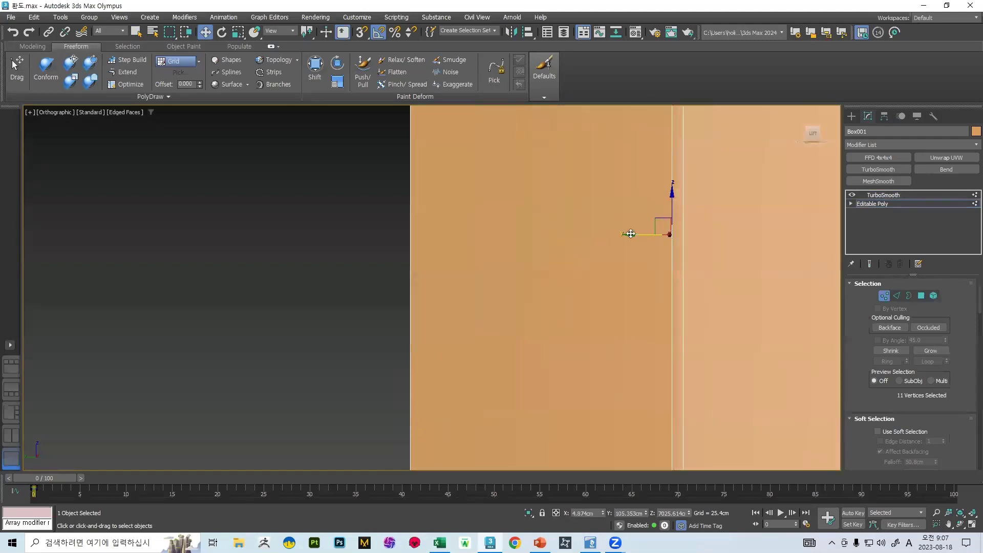
pyautogui.click(882, 295)
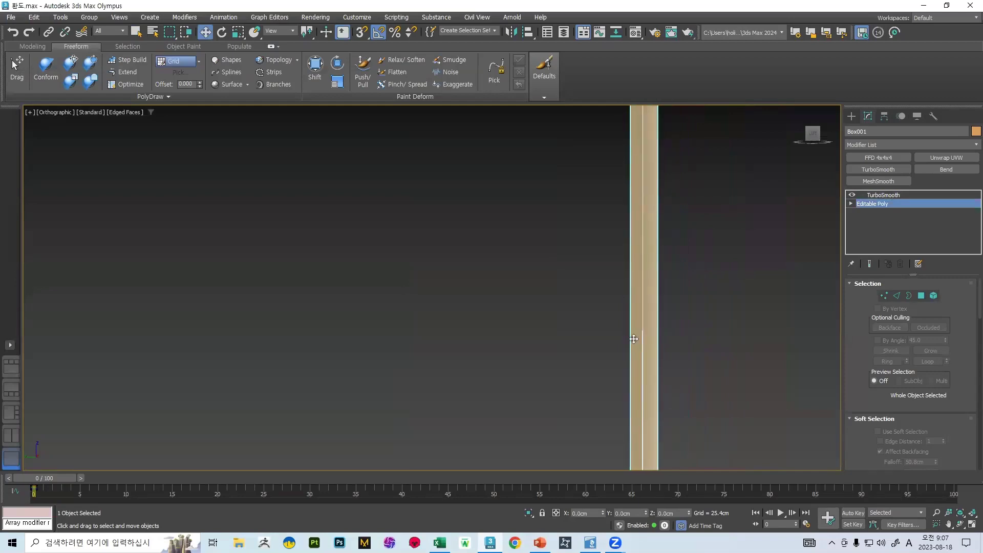
# Step: Display the TurboSmooth result without edged faces and examine the shading from the blade tip down to the collar
pyautogui.scroll(-2, 641, 239)
pyautogui.scroll(10, 639, 249)
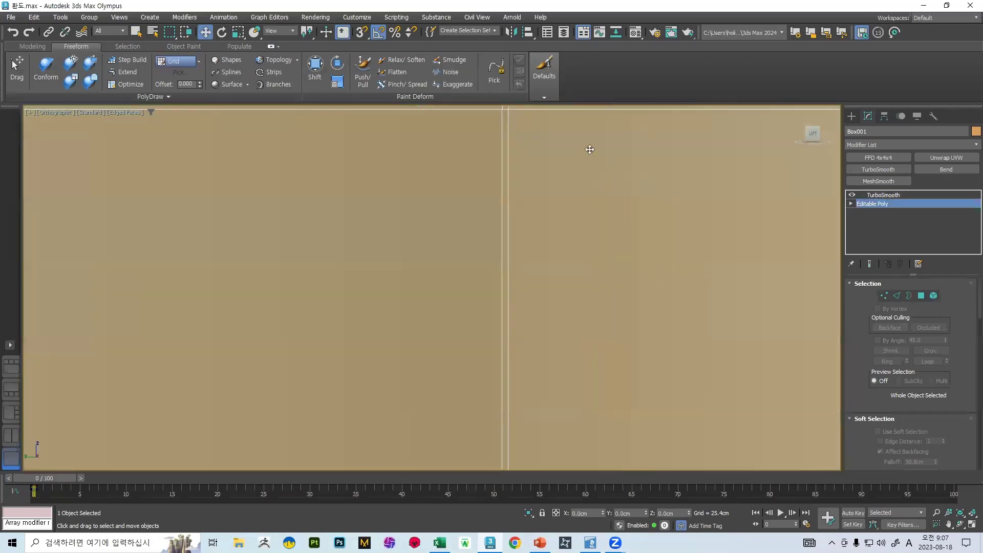
pyautogui.click(876, 195)
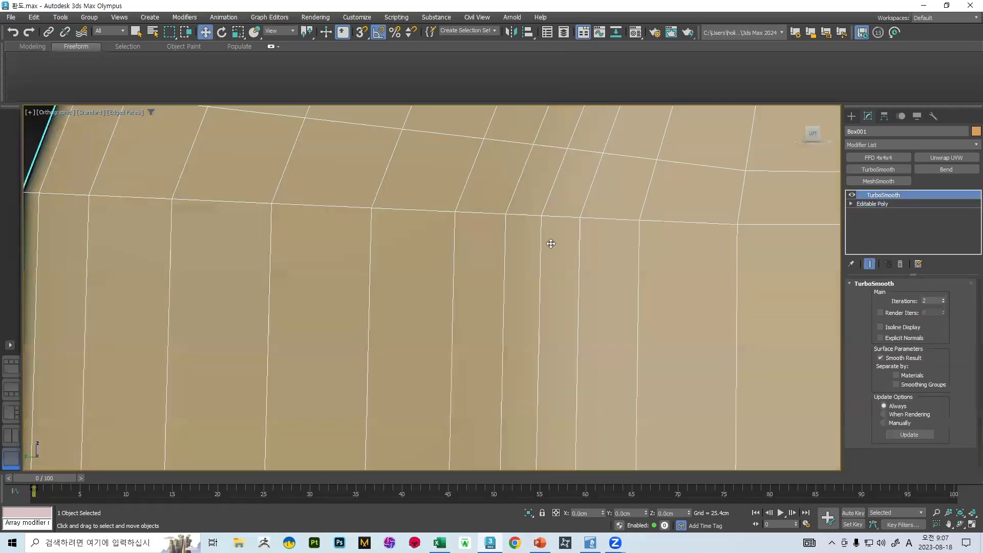
pyautogui.scroll(-5, 568, 250)
pyautogui.press('F4')
pyautogui.scroll(-8, 568, 250)
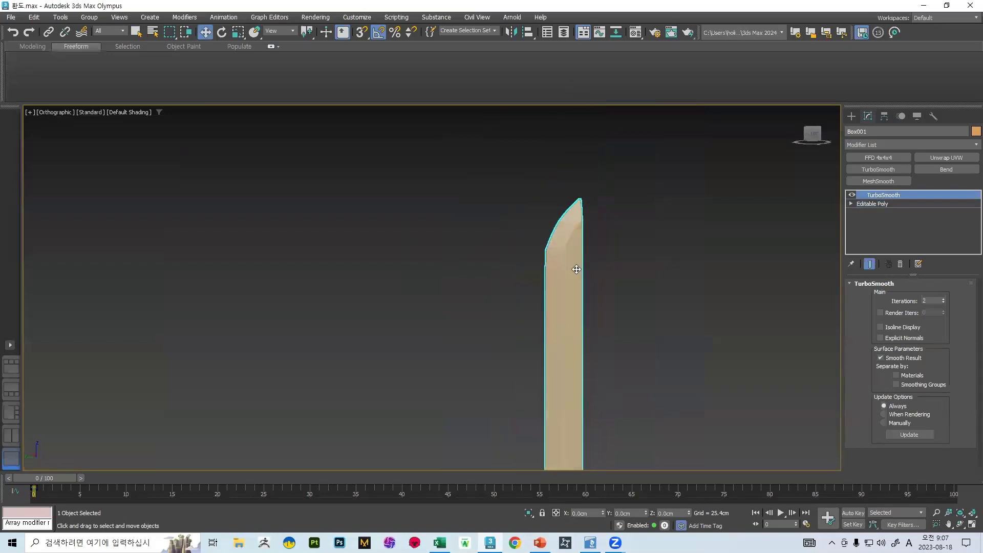
pyautogui.keyDown('alt'); pyautogui.moveTo(569, 234); pyautogui.dragTo(567, 250, button='middle'); pyautogui.keyUp('alt')
pyautogui.moveTo(562, 316); pyautogui.dragTo(640, 241, button='middle')
pyautogui.scroll(10, 568, 401)
# Step: Return to the Editable Poly level and examine the chamfer edges where the blade meets the collar, with and without edged faces
pyautogui.click(892, 205)
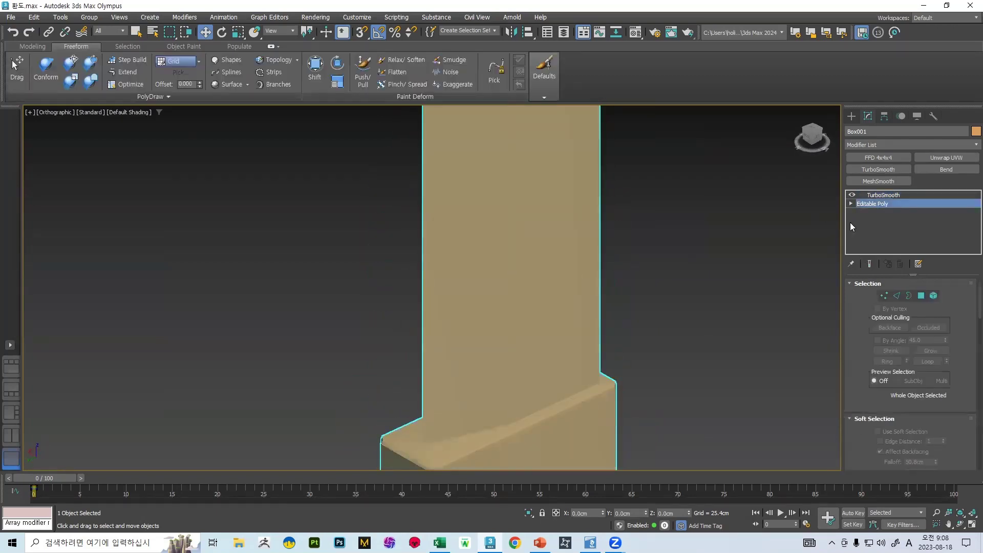
pyautogui.press('F4')
pyautogui.scroll(4, 463, 430)
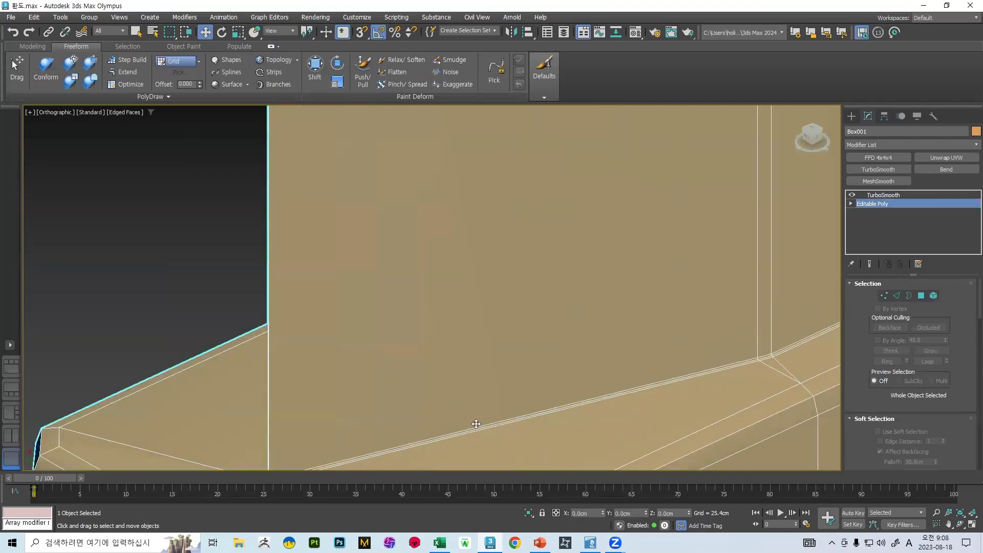
pyautogui.scroll(-4, 517, 374)
pyautogui.scroll(5, 449, 410)
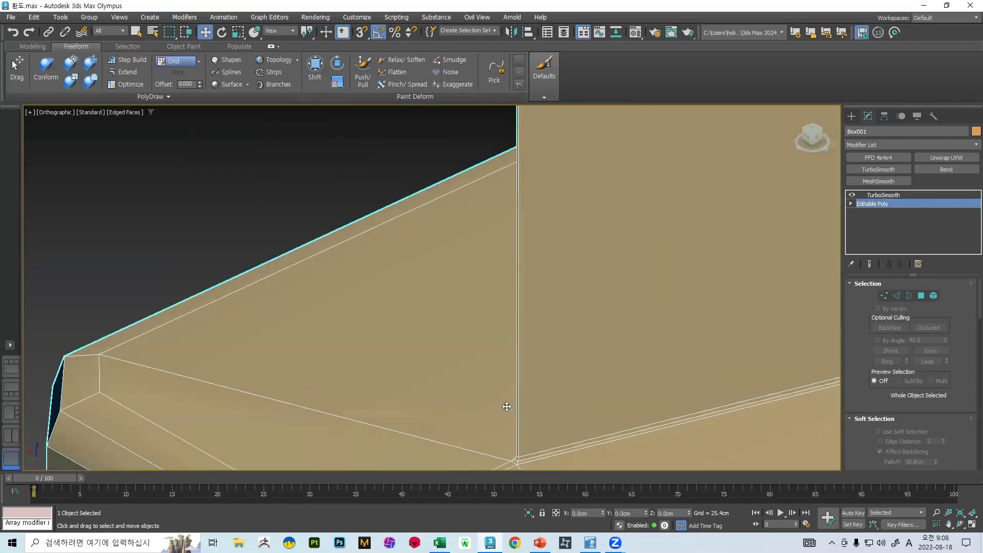
pyautogui.scroll(-6, 535, 419)
pyautogui.press('F4')
pyautogui.scroll(-2, 619, 259)
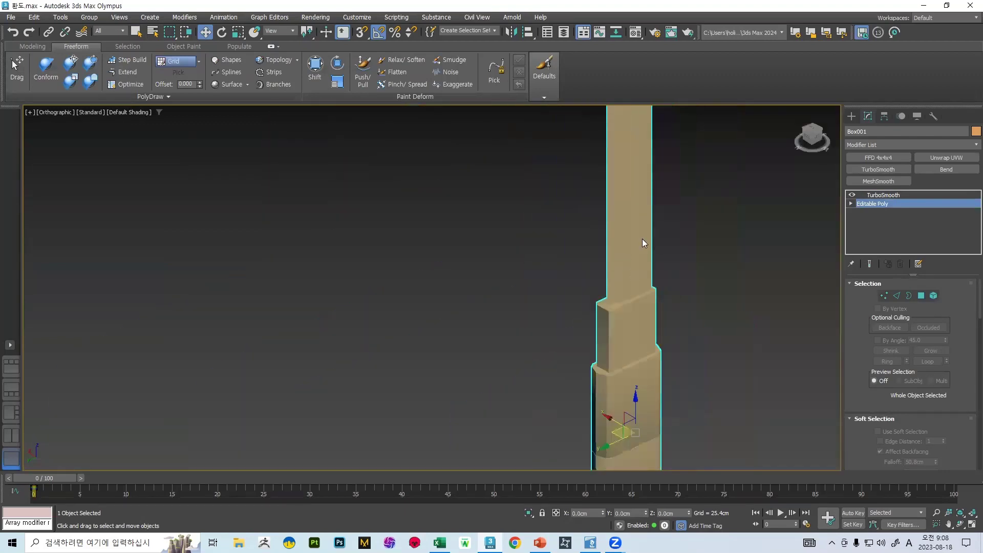
pyautogui.scroll(1, 590, 204)
pyautogui.scroll(-5, 590, 203)
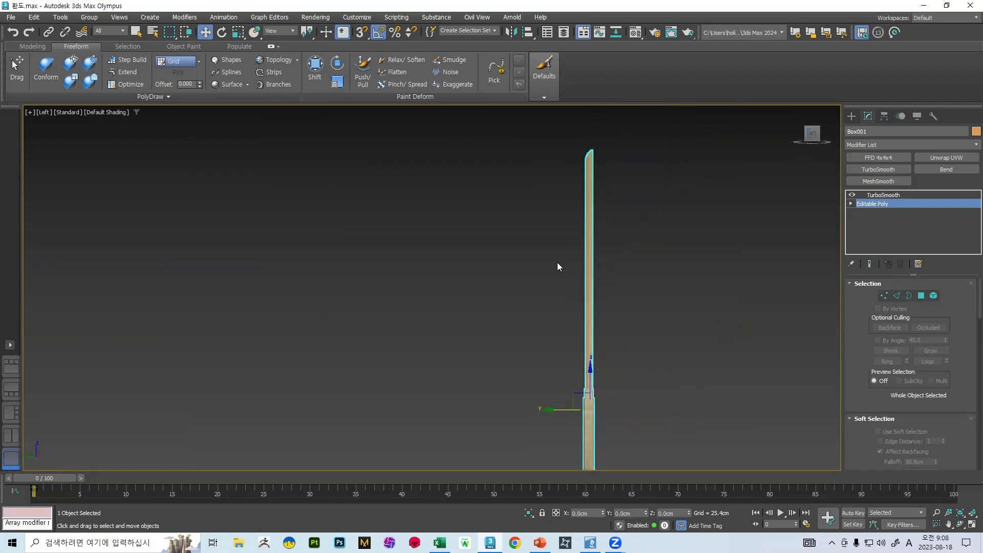
# Step: Save the scene and check the sword reference pictures on the PowerPoint slide
pyautogui.moveTo(630, 299); pyautogui.dragTo(521, 268, button='middle')
pyautogui.click(10, 17)
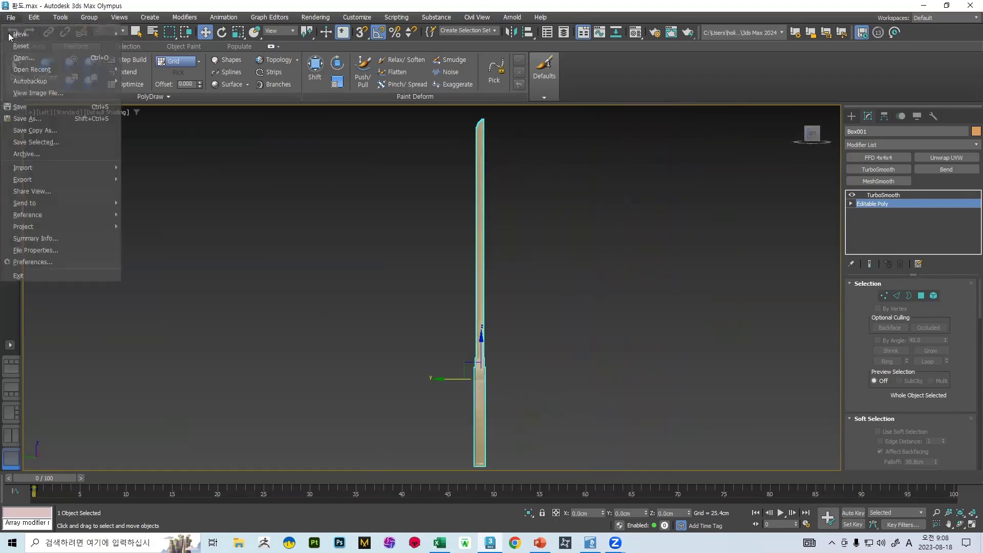
pyautogui.click(23, 107)
pyautogui.click(539, 543)
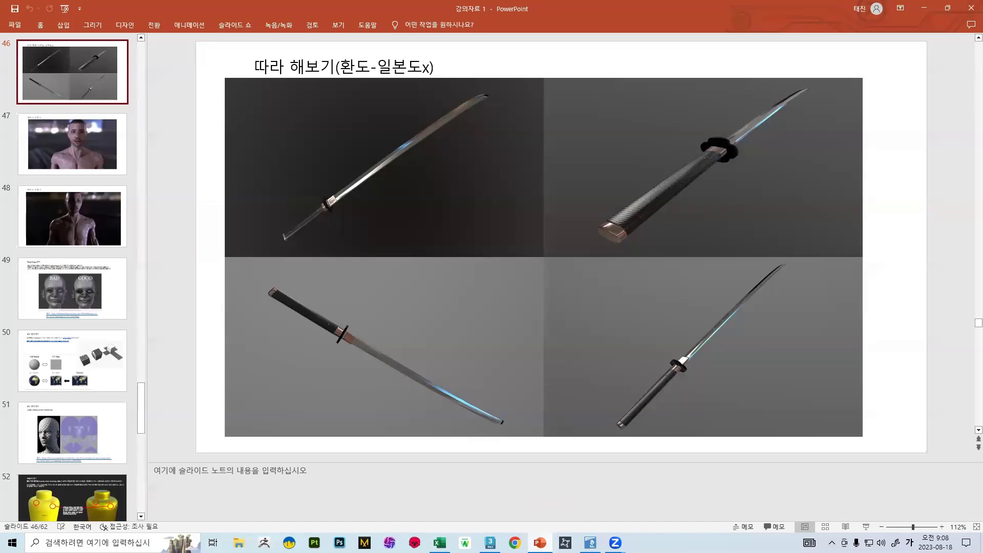
pyautogui.click(540, 543)
# Step: Show edged faces and select the vertices of the round hole on the handle at the Editable Poly's vertex level
pyautogui.moveTo(502, 338); pyautogui.dragTo(503, 211, button='middle')
pyautogui.scroll(5, 499, 291)
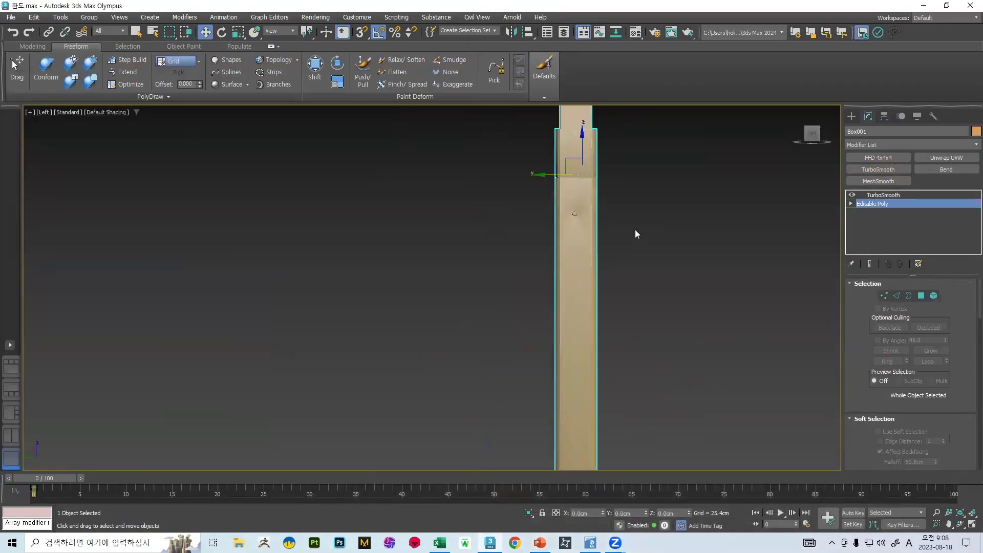
pyautogui.scroll(10, 635, 230)
pyautogui.press('F4')
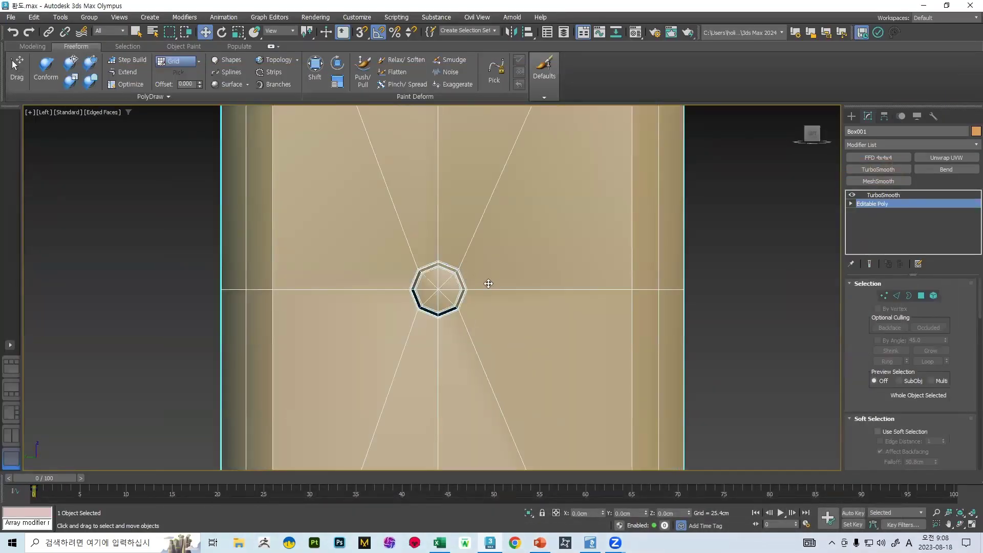
pyautogui.press('1')
pyautogui.click(467, 290)
pyautogui.moveTo(472, 292)
pyautogui.keyDown('alt'); pyautogui.mouseDown(button='middle')
pyautogui.moveTo(441, 303)
pyautogui.moveTo(452, 270)
pyautogui.moveTo(425, 301)
pyautogui.mouseUp(button='middle'); pyautogui.keyUp('alt')
pyautogui.keyDown('alt'); pyautogui.moveTo(425, 243); pyautogui.dragTo(521, 234, button='middle'); pyautogui.keyUp('alt')
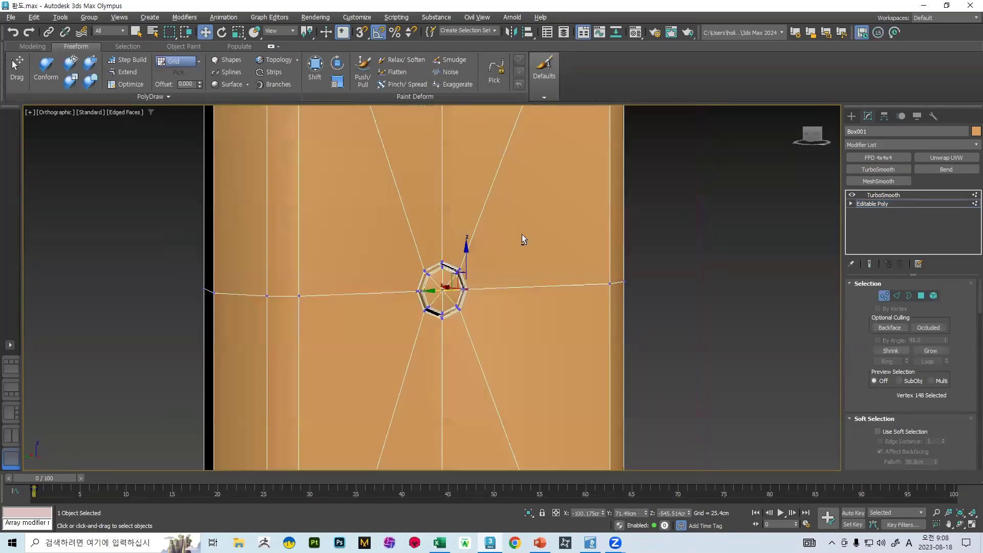
pyautogui.click(815, 133)
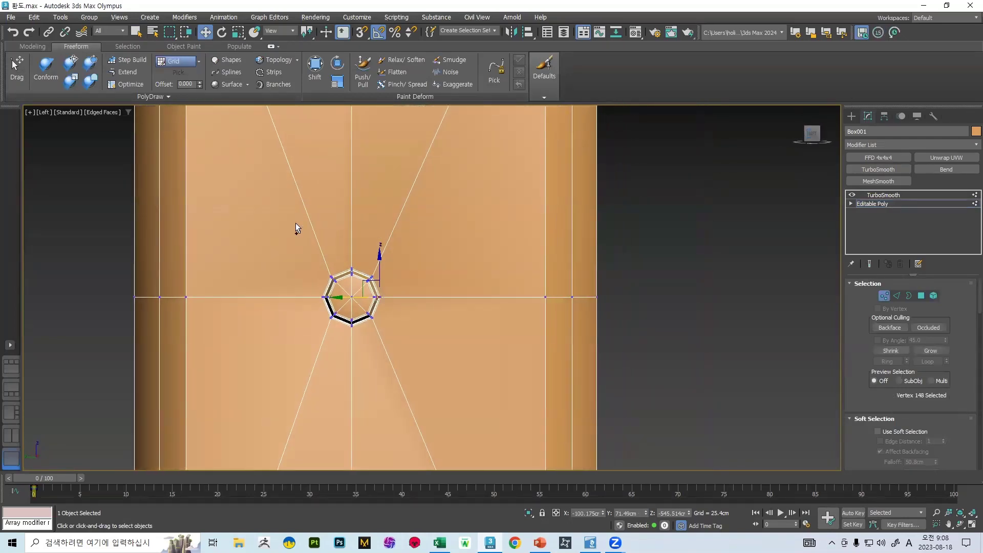
pyautogui.keyDown('alt'); pyautogui.moveTo(429, 353); pyautogui.dragTo(557, 374, button='middle'); pyautogui.keyUp('alt')
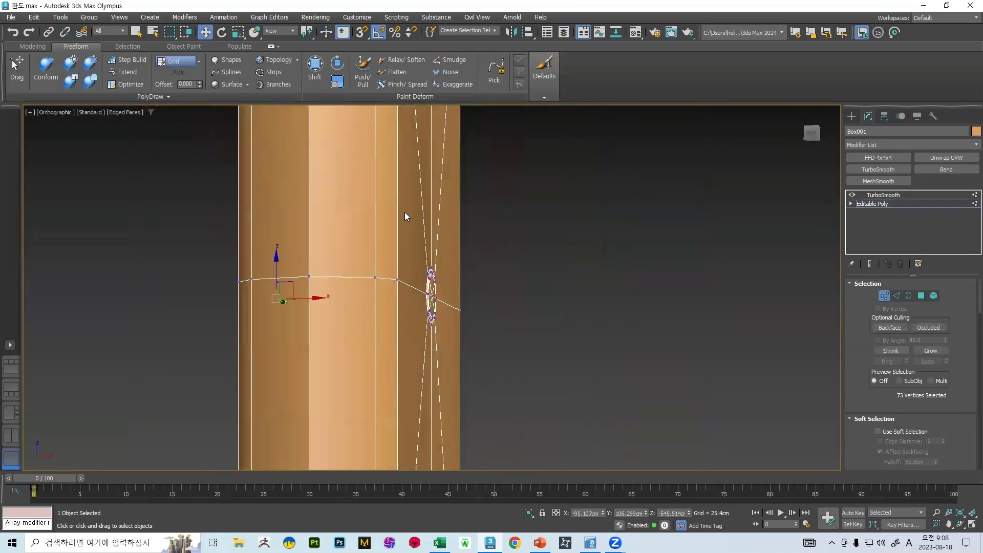
pyautogui.keyDown('alt'); pyautogui.moveTo(405, 216); pyautogui.dragTo(890, 102, button='middle'); pyautogui.keyUp('alt')
# Step: Examine the handle hole's depth profile and rim chamfer in a front wireframe view, and leave vertex level
pyautogui.click(821, 136)
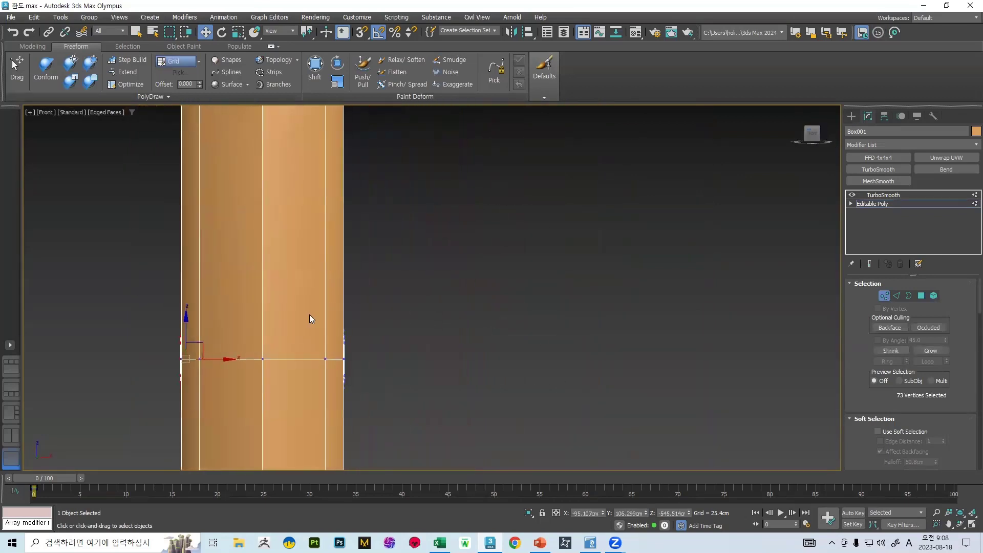
pyautogui.press('F3')
pyautogui.scroll(4, 369, 229)
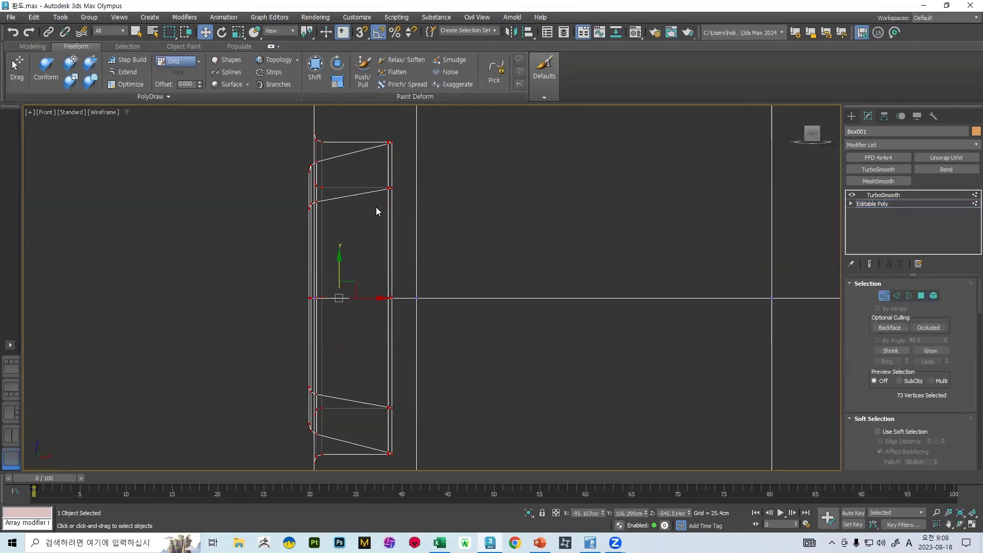
pyautogui.moveTo(335, 164); pyautogui.dragTo(379, 169, button='middle')
pyautogui.moveTo(379, 268); pyautogui.dragTo(424, 172, button='middle')
pyautogui.moveTo(407, 283); pyautogui.dragTo(444, 77, button='middle')
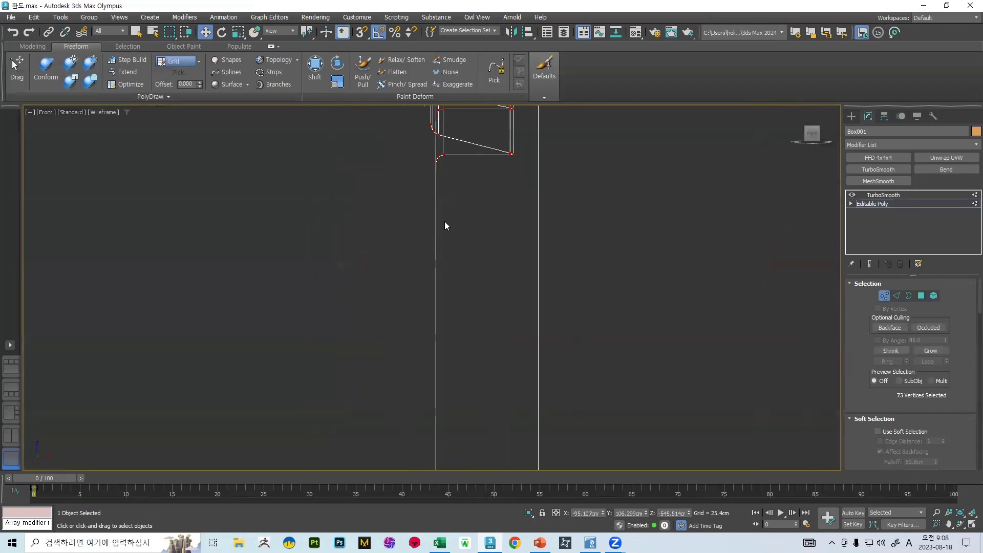
pyautogui.moveTo(444, 225); pyautogui.dragTo(443, 127, button='middle')
pyautogui.scroll(-8, 434, 331)
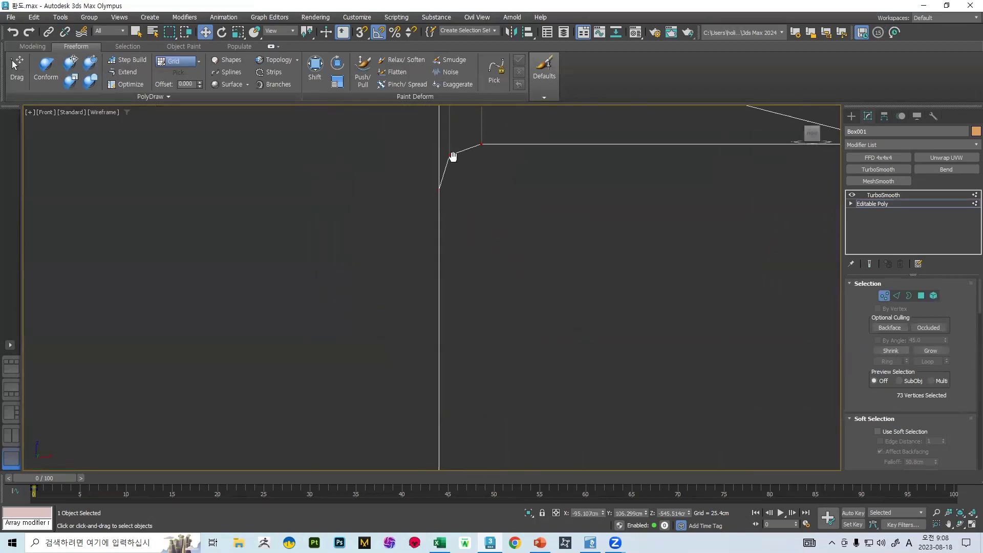
pyautogui.moveTo(451, 306); pyautogui.dragTo(444, 379, button='middle')
pyautogui.scroll(-5, 447, 377)
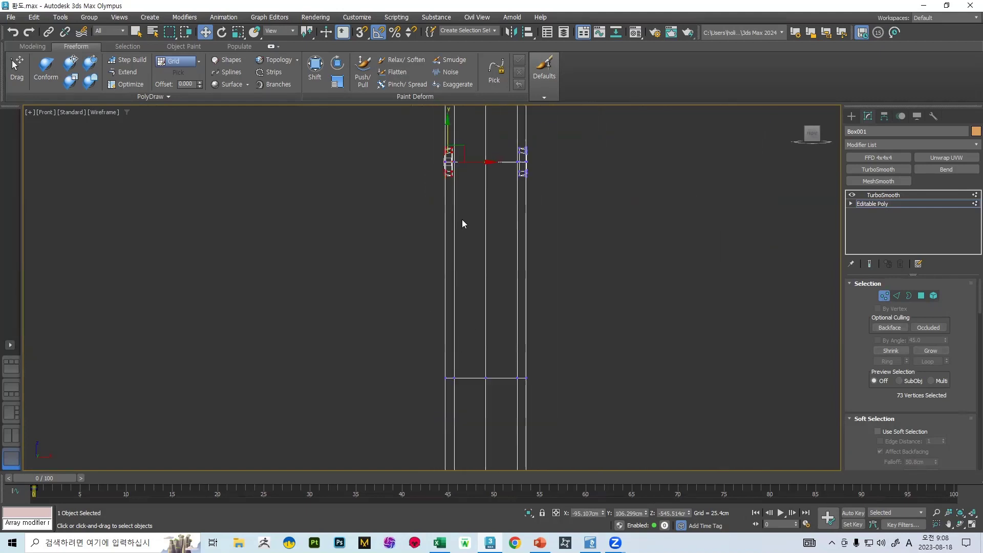
pyautogui.moveTo(462, 222); pyautogui.dragTo(479, 265, button='middle')
pyautogui.click(875, 290)
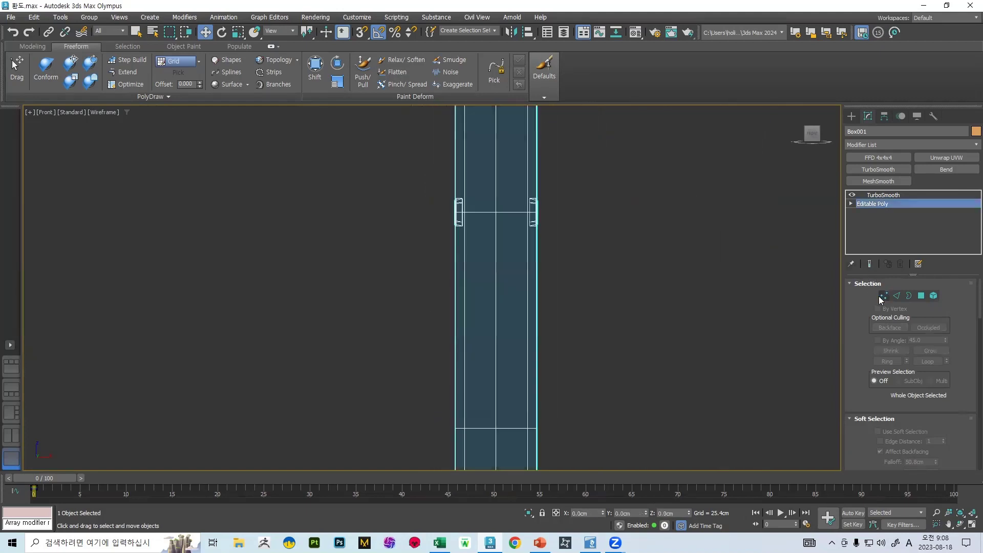
# Step: Examine the edge flow around the handle hole and collar with edged faces, ending in the Left view
pyautogui.keyDown('alt'); pyautogui.moveTo(535, 225); pyautogui.dragTo(590, 234, button='middle'); pyautogui.keyUp('alt')
pyautogui.press('F4')
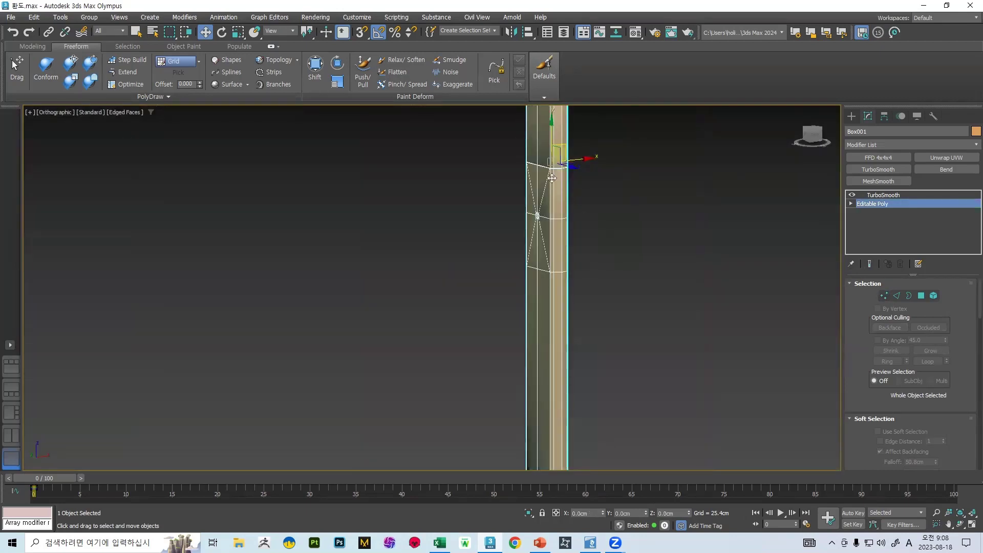
pyautogui.scroll(5, 537, 245)
pyautogui.scroll(-3, 499, 156)
pyautogui.moveTo(499, 163); pyautogui.dragTo(504, 450, button='middle')
pyautogui.scroll(-4, 501, 440)
pyautogui.scroll(6, 505, 312)
pyautogui.keyDown('alt'); pyautogui.moveTo(530, 257); pyautogui.dragTo(573, 232, button='middle'); pyautogui.keyUp('alt')
pyautogui.click(814, 135)
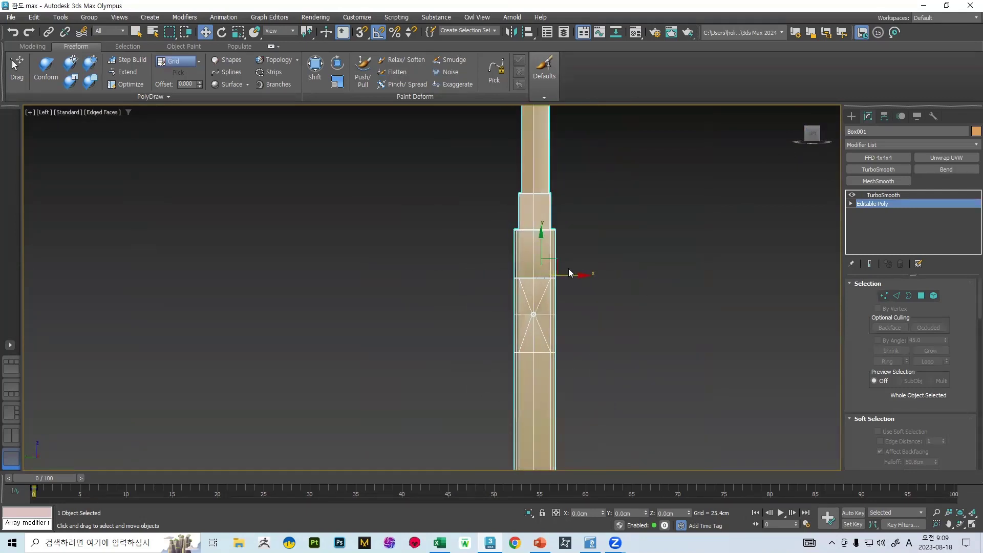
# Step: Compare the model's handle and collar with the sword reference pictures on the PowerPoint slide
pyautogui.click(539, 542)
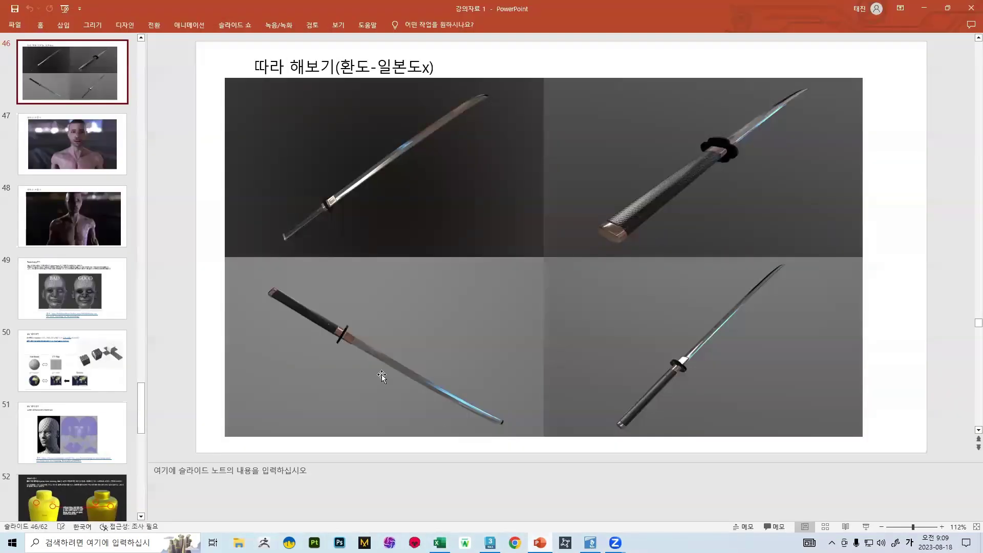
pyautogui.hotkey('alt', 'Tab')
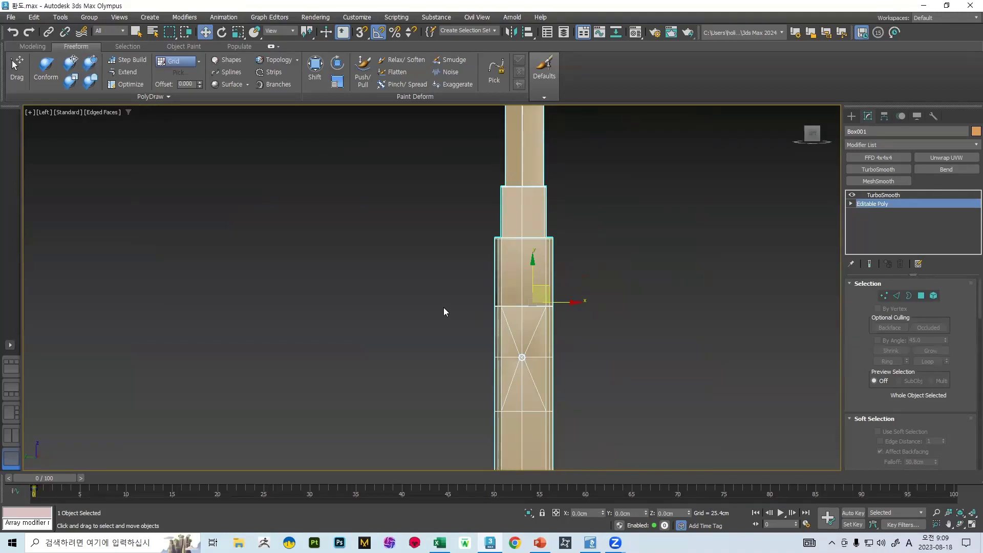
pyautogui.hotkey('alt', 'Tab')
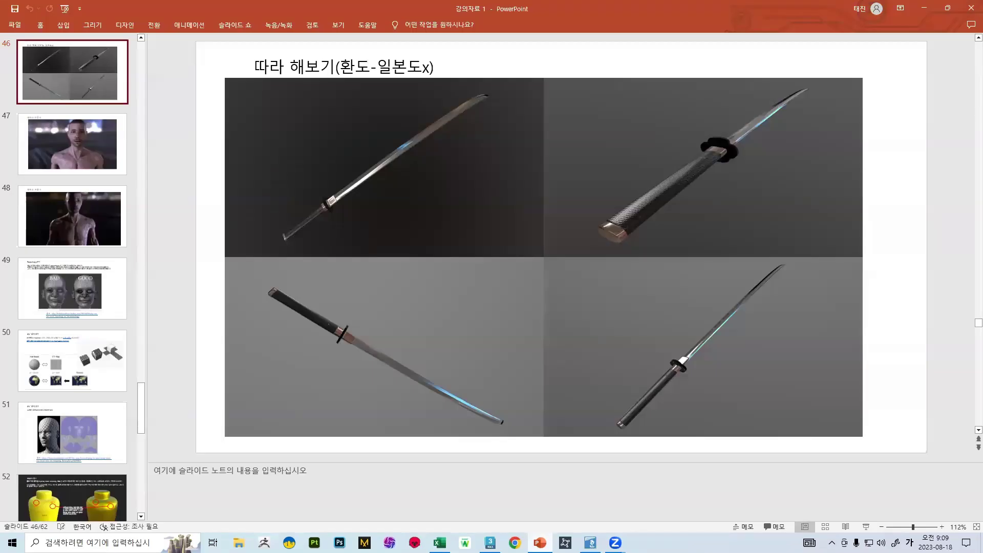
pyautogui.hotkey('alt', 'Tab')
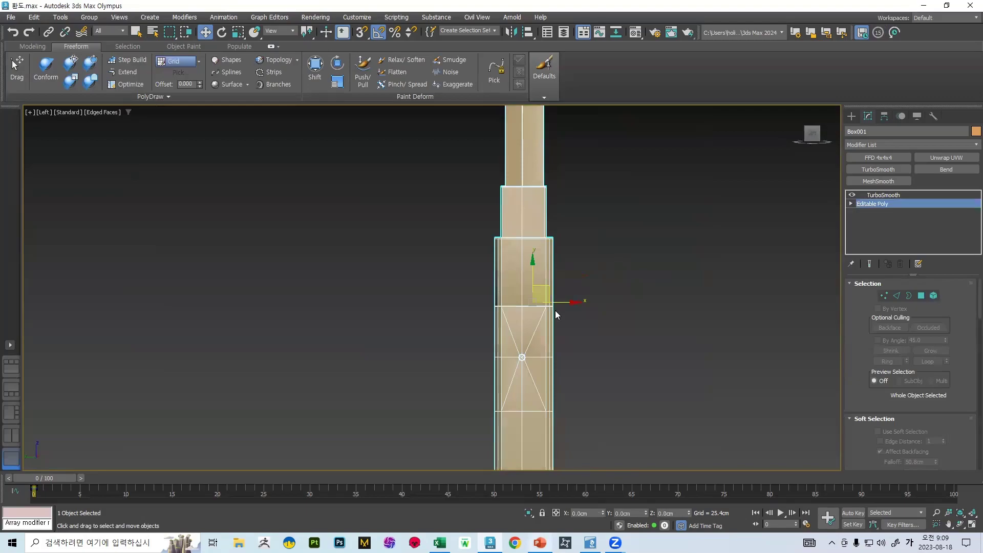
pyautogui.hotkey('alt', 'Tab')
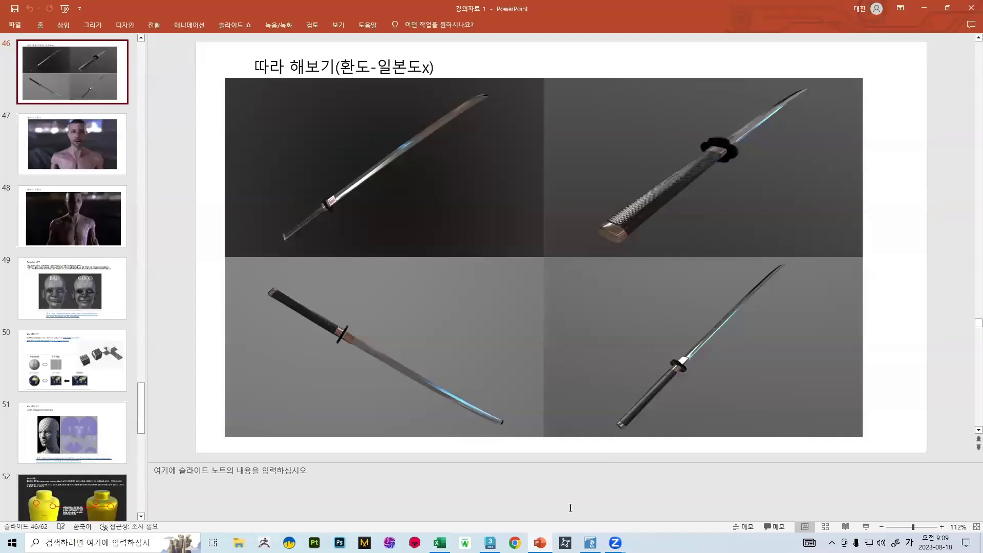
pyautogui.hotkey('alt', 'Tab')
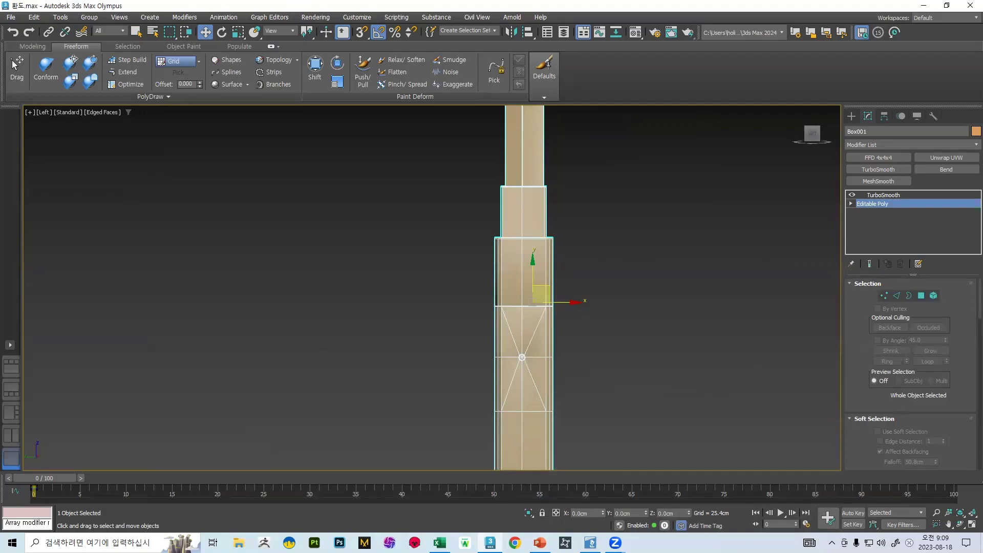
# Step: In PowerPoint, enlarge the slide's upper-left sword picture and move the two lower pictures to its right side, clear of the guard and handle
pyautogui.hotkey('alt', 'Tab')
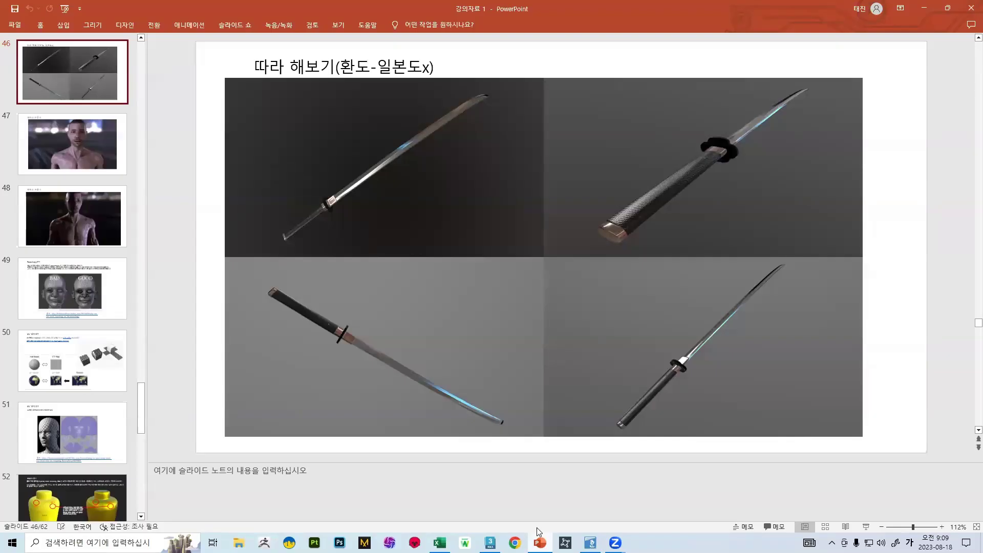
pyautogui.click(418, 191)
pyautogui.moveTo(544, 257); pyautogui.dragTo(861, 521)
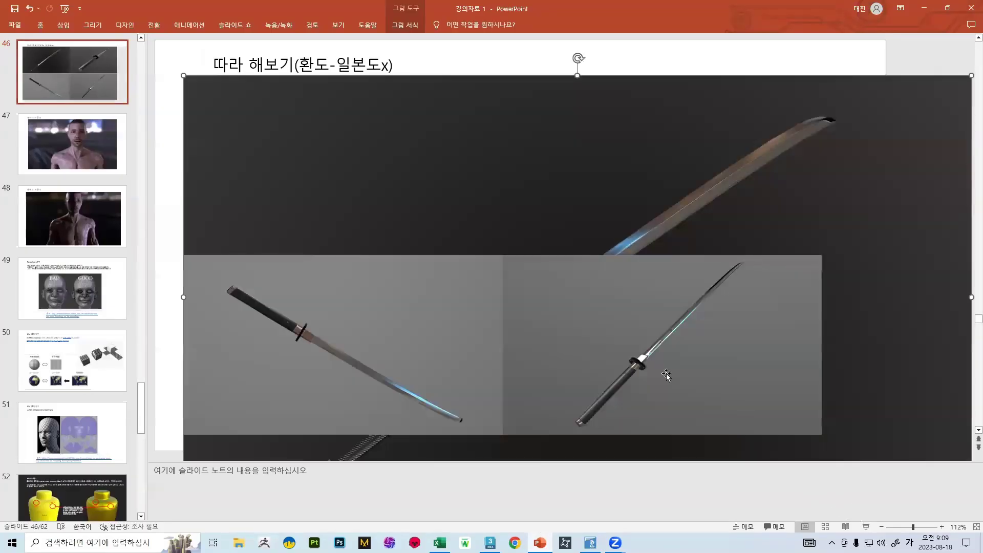
pyautogui.moveTo(590, 206); pyautogui.dragTo(596, 93)
pyautogui.moveTo(409, 341); pyautogui.dragTo(375, 467)
pyautogui.moveTo(568, 365); pyautogui.dragTo(608, 425)
pyautogui.moveTo(439, 365); pyautogui.dragTo(870, 179)
pyautogui.moveTo(756, 377); pyautogui.dragTo(876, 345)
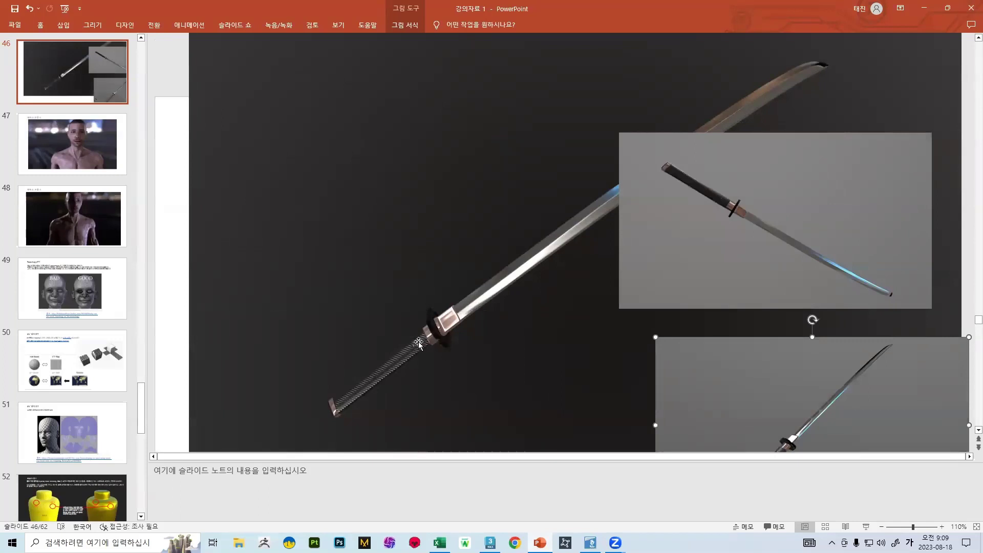
# Step: Compare the guard and collar in the enlarged PowerPoint reference with the model in 3ds Max
pyautogui.scroll(-1, 456, 346)
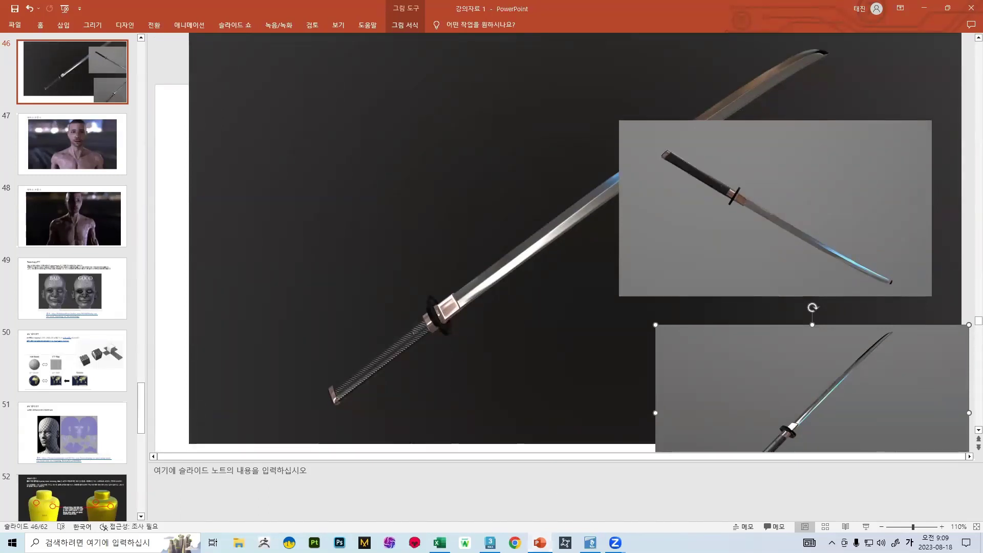
pyautogui.click(539, 542)
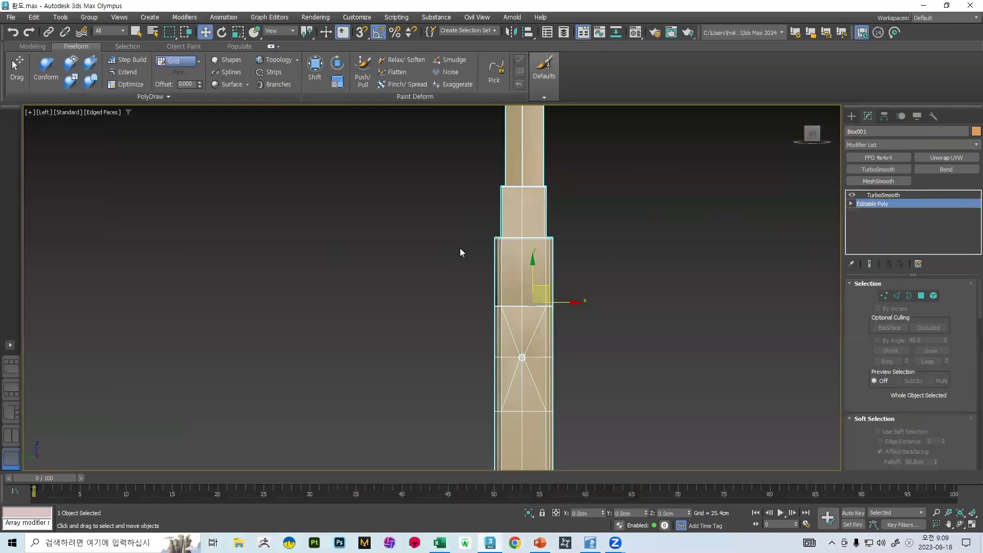
pyautogui.click(539, 542)
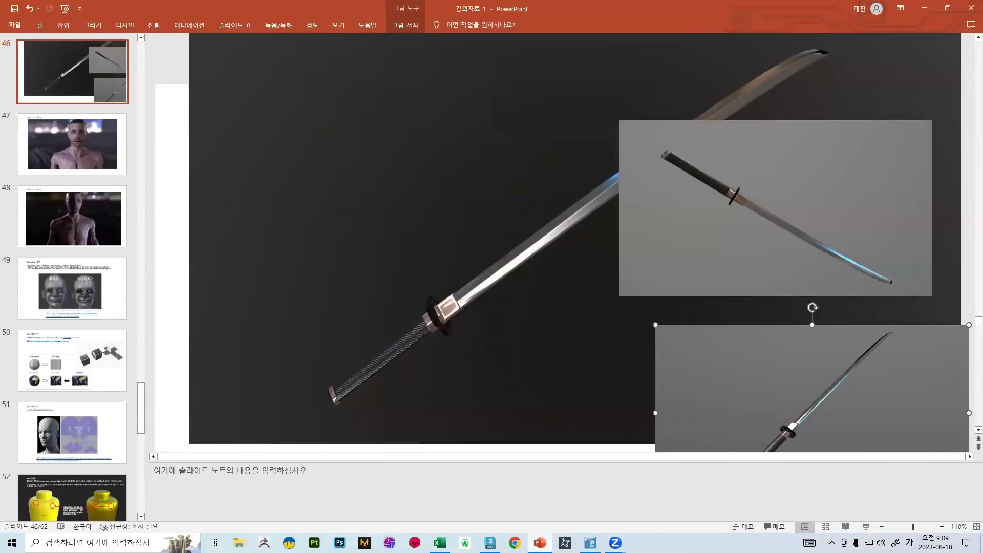
# Step: Switch back to 3ds Max and delete the TurboSmooth modifier from the sword's stack
pyautogui.click(539, 543)
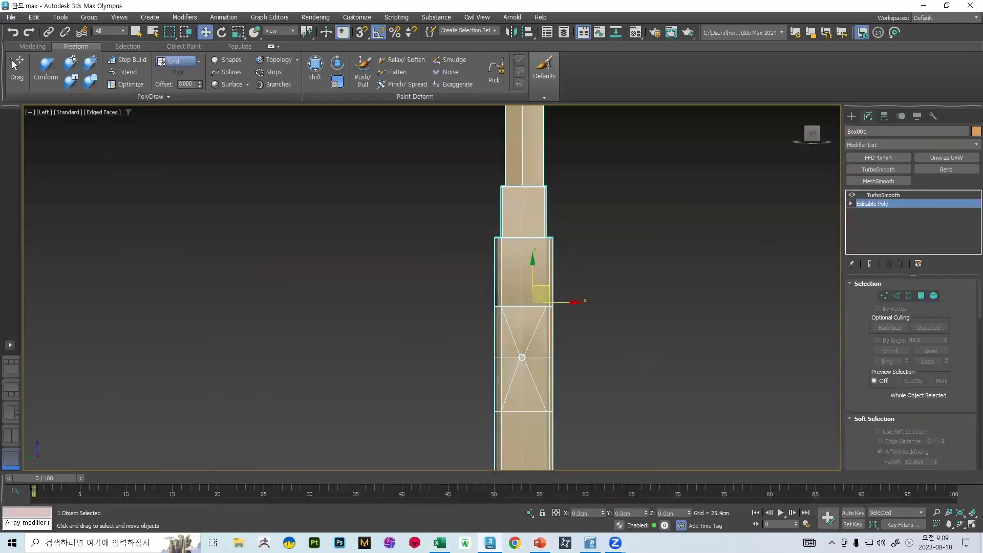
pyautogui.hotkey('alt', 'Tab')
pyautogui.hotkey('alt', 'Tab')
pyautogui.moveTo(607, 232); pyautogui.dragTo(592, 244, button='middle')
pyautogui.scroll(-2, 560, 276)
pyautogui.scroll(4, 562, 274)
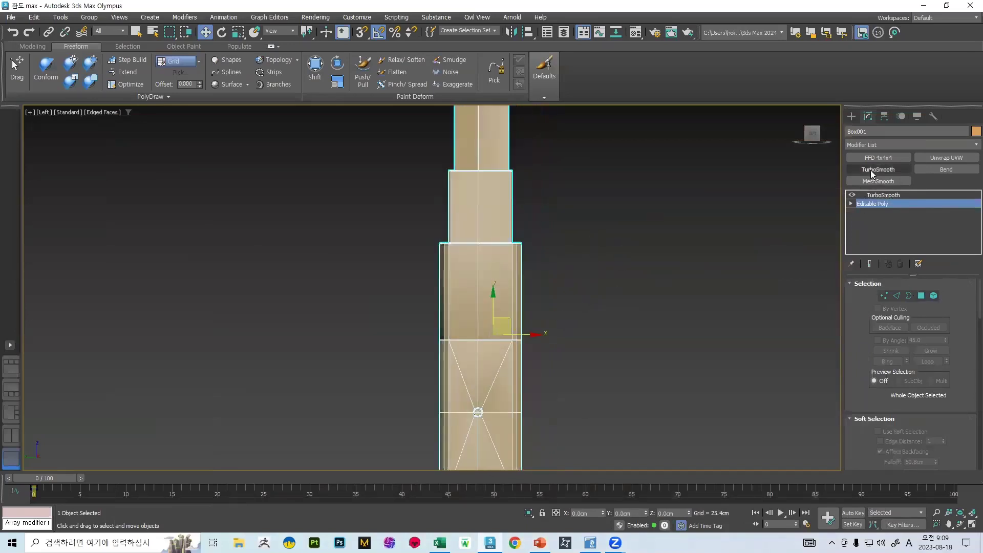
pyautogui.press('1')
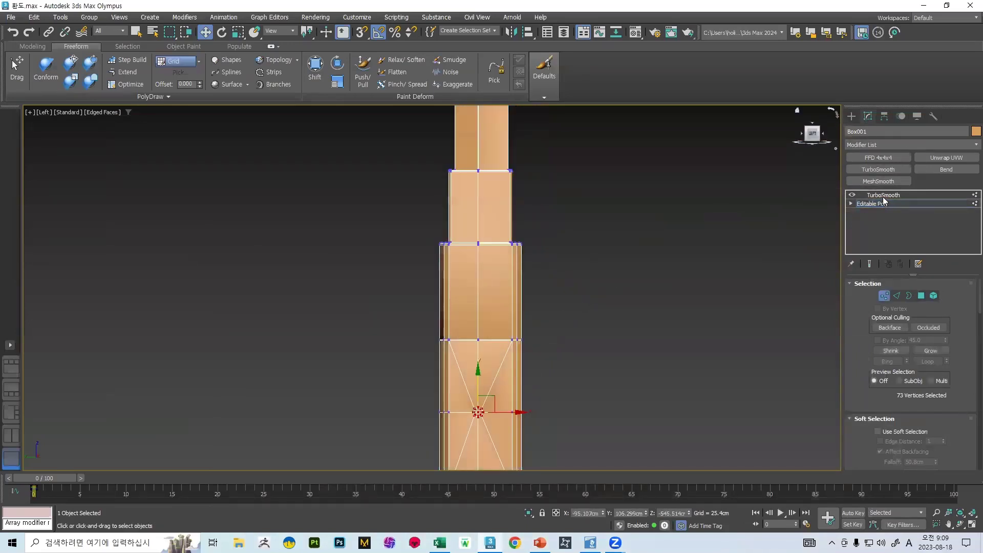
pyautogui.click(884, 196)
pyautogui.click(900, 264)
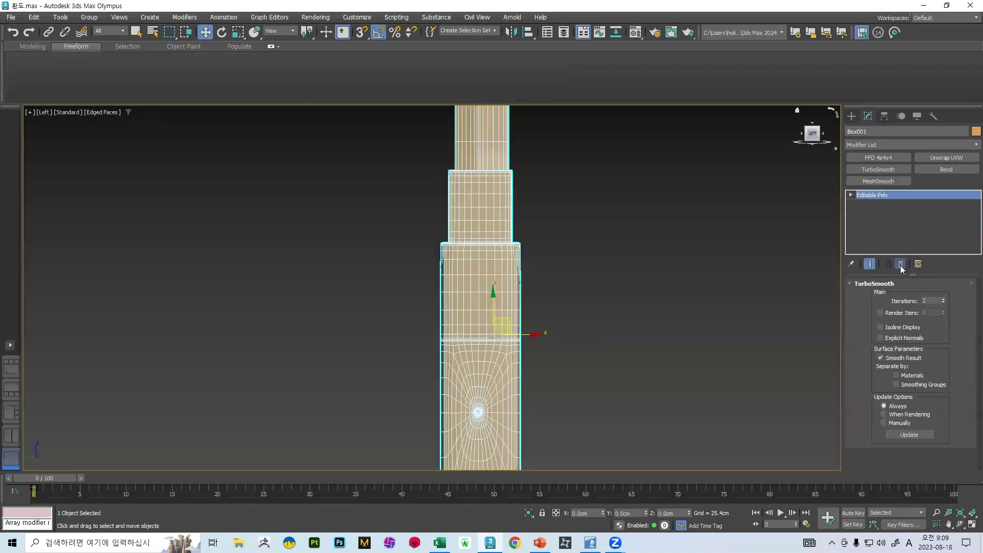
pyautogui.moveTo(769, 237); pyautogui.dragTo(749, 230, button='middle')
pyautogui.moveTo(600, 225); pyautogui.dragTo(549, 216, button='middle')
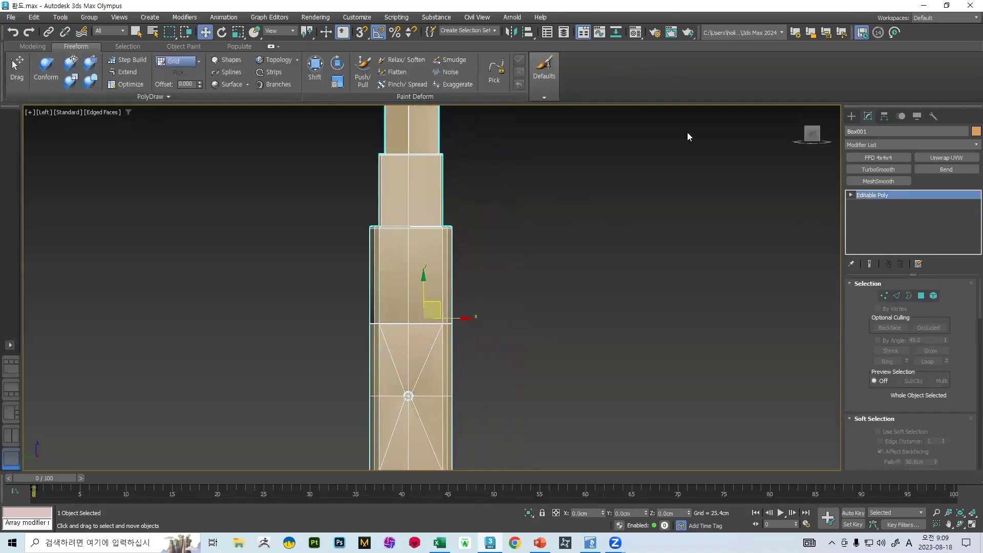
# Step: In the Top view, create a cylinder centred on the sword, about 353 cm in radius and 263 cm high
pyautogui.press('t')
pyautogui.click(854, 114)
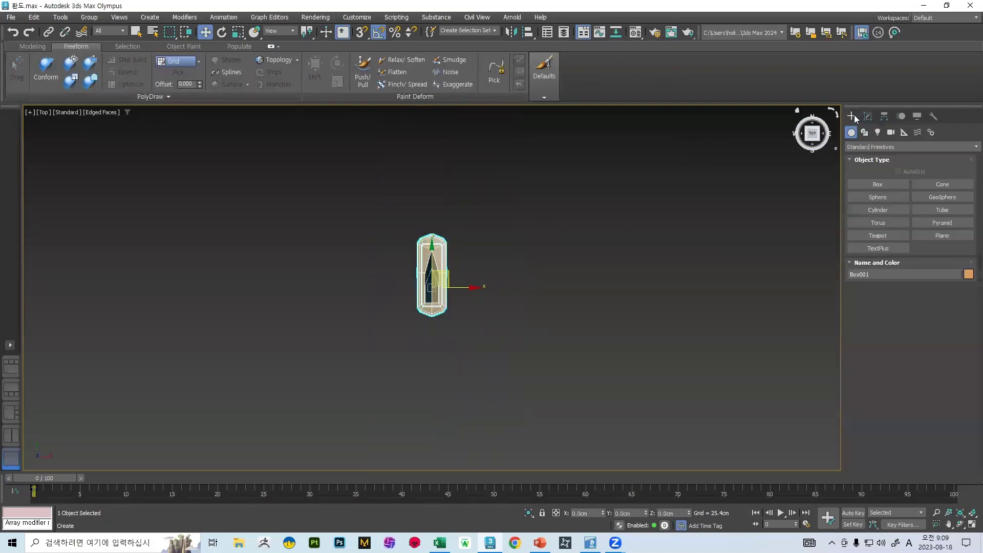
pyautogui.click(877, 210)
pyautogui.moveTo(432, 274); pyautogui.dragTo(464, 314)
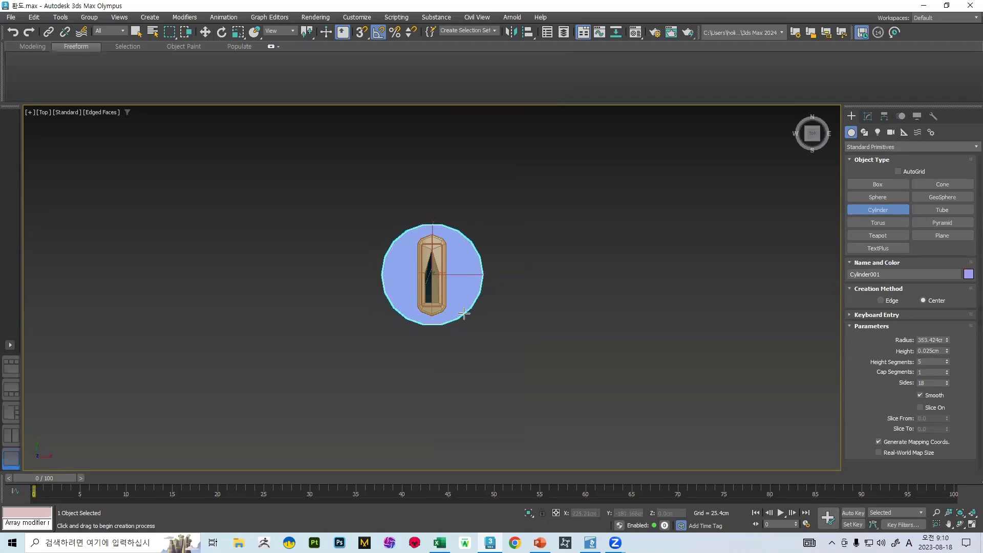
pyautogui.press('f')
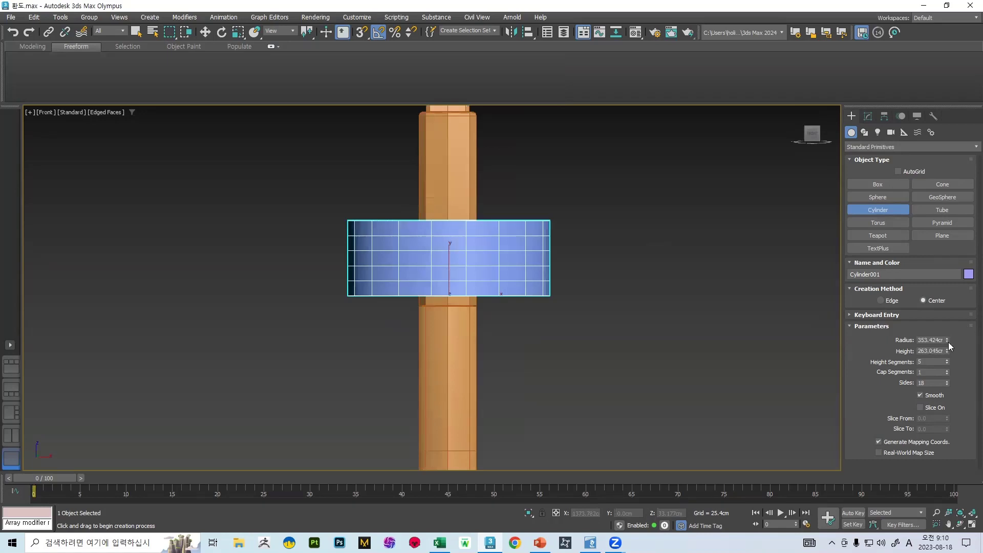
# Step: Set the cylinder to 1 height segment and 8 sides, and convert it to an Editable Poly
pyautogui.moveTo(947, 362); pyautogui.dragTo(947, 382)
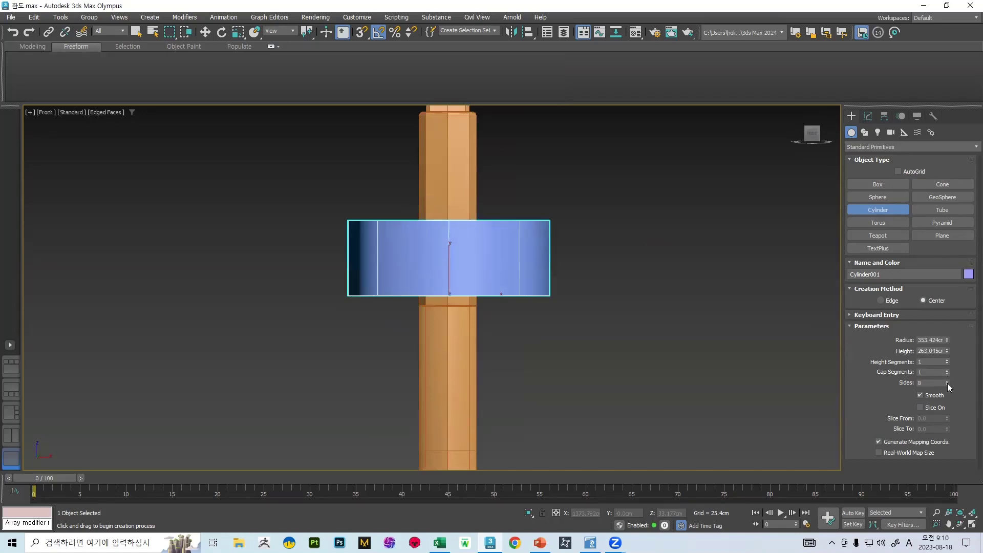
pyautogui.keyDown('alt'); pyautogui.moveTo(460, 200); pyautogui.dragTo(448, 252, button='middle'); pyautogui.keyUp('alt')
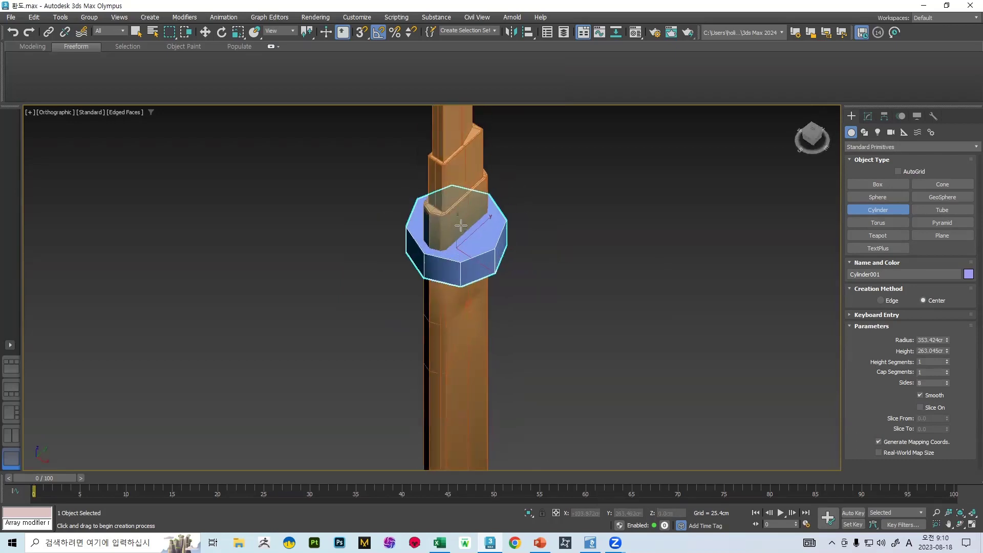
pyautogui.press('t')
pyautogui.press('w')
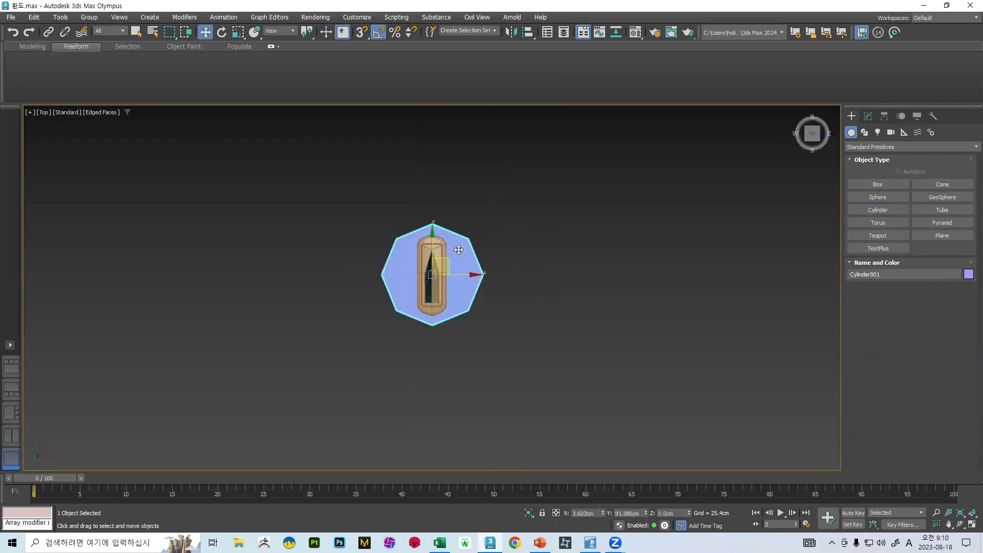
pyautogui.rightClick(458, 249)
pyautogui.moveTo(532, 376)
pyautogui.click(599, 384)
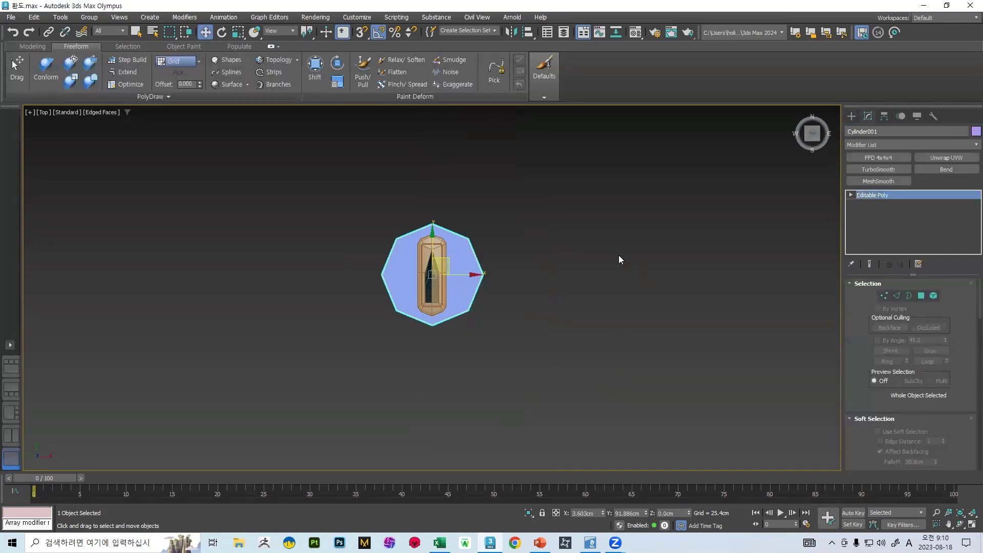
# Step: Align the cylinder to the sword in X, Y and Z, centre to centre
pyautogui.moveTo(472, 273); pyautogui.dragTo(578, 269)
pyautogui.click(525, 34)
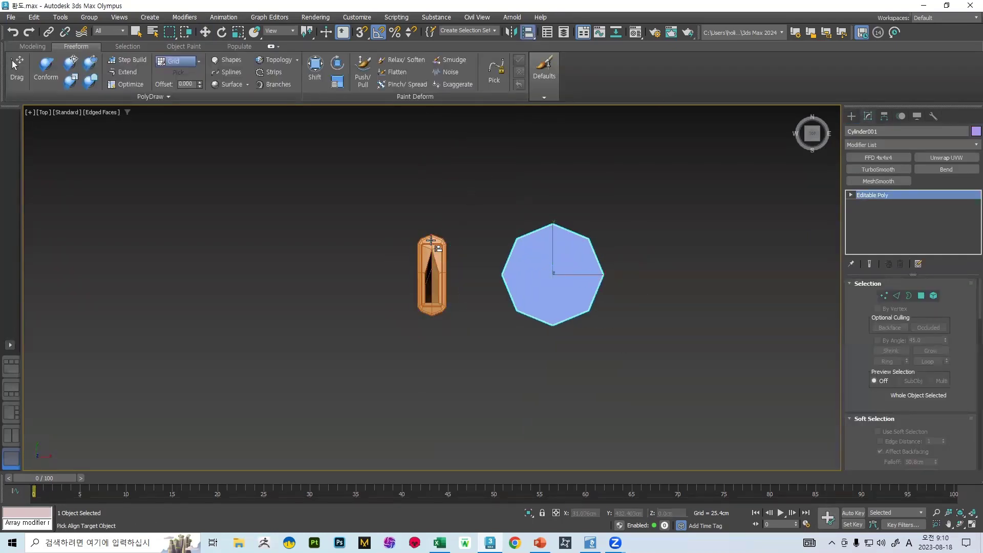
pyautogui.click(431, 274)
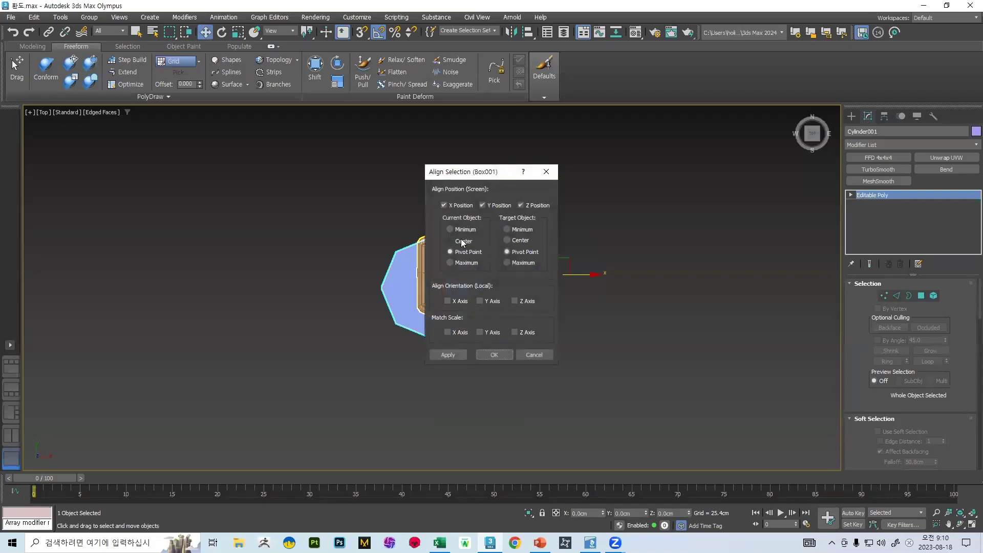
pyautogui.click(508, 240)
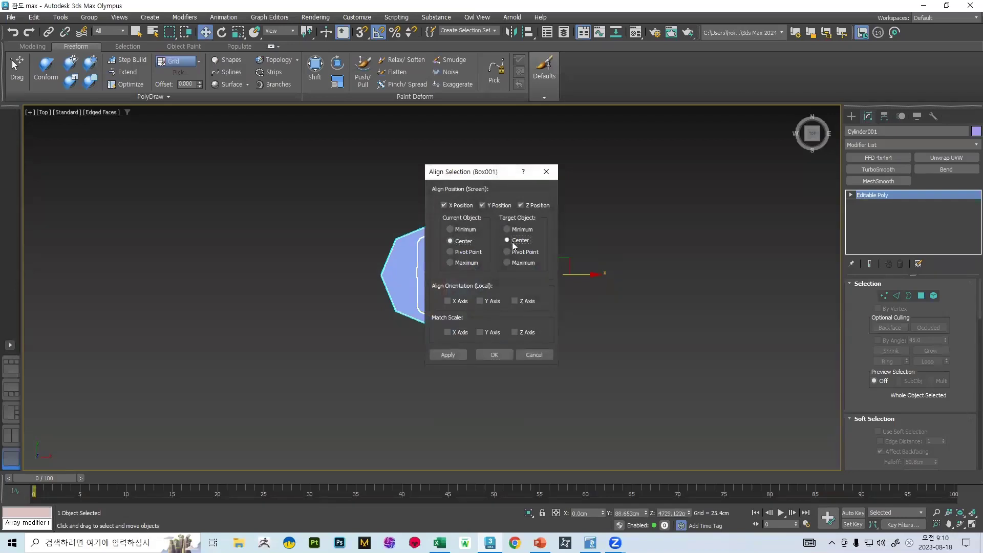
pyautogui.click(496, 353)
# Step: Move the cylinder vertically along the sword to the handle section just below the collar
pyautogui.scroll(4, 436, 252)
pyautogui.keyDown('alt'); pyautogui.moveTo(451, 252); pyautogui.dragTo(518, 204, button='middle'); pyautogui.keyUp('alt')
pyautogui.scroll(-6, 476, 232)
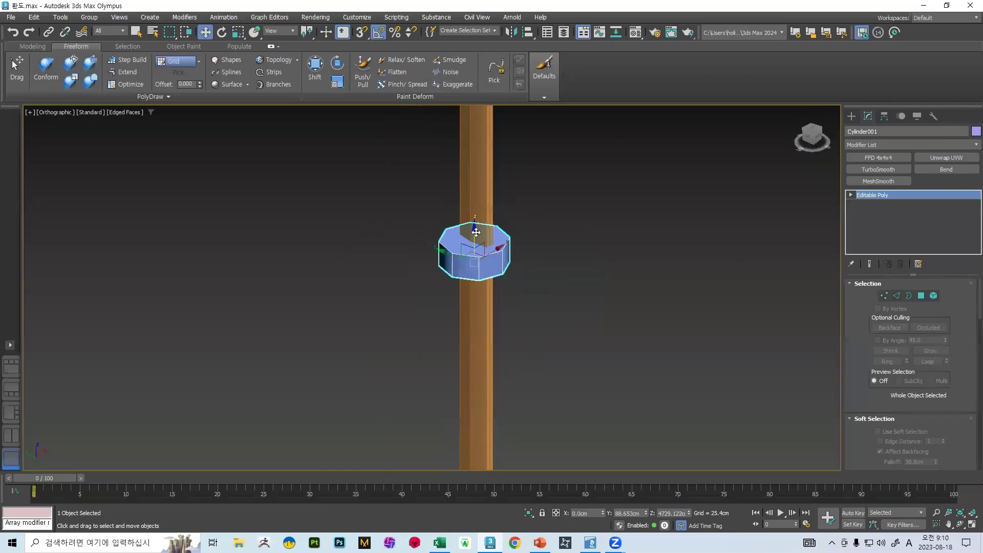
pyautogui.moveTo(476, 231); pyautogui.dragTo(476, 404)
pyautogui.press('l')
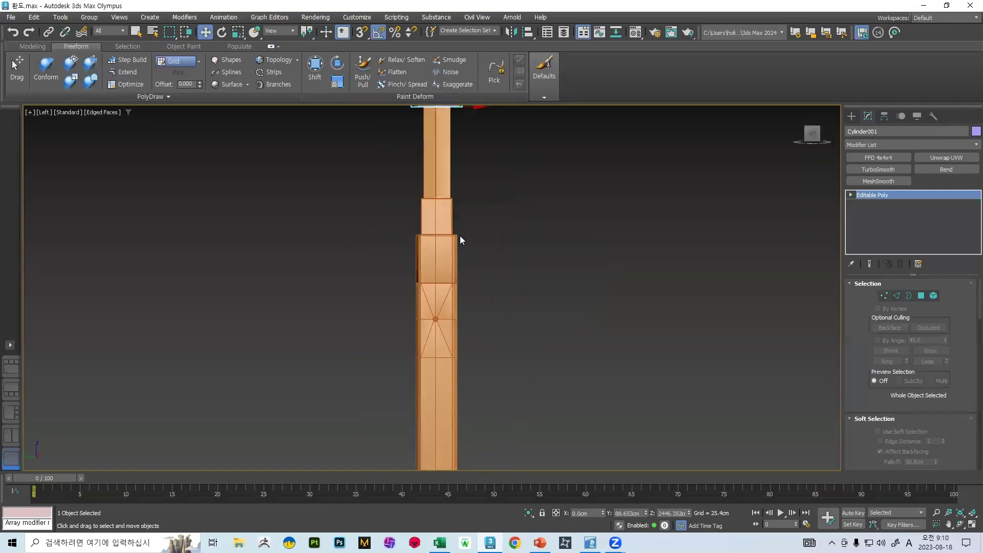
pyautogui.scroll(-5, 451, 194)
pyautogui.scroll(4, 448, 156)
pyautogui.moveTo(435, 136); pyautogui.dragTo(417, 248)
pyautogui.scroll(5, 442, 273)
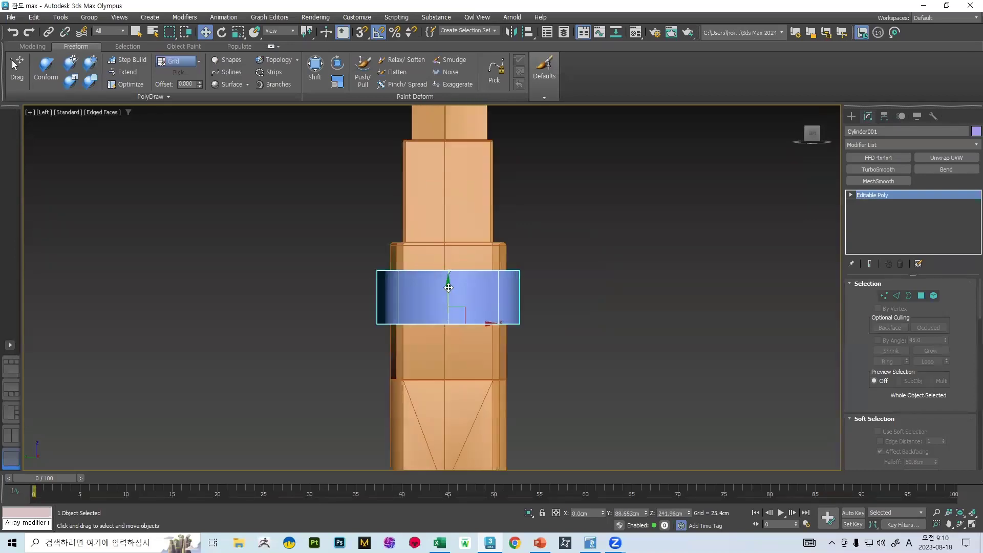
# Step: Flatten the cylinder to about 45% of its height and raise it to just below the handle's upper edge, checking the PowerPoint reference
pyautogui.press('r')
pyautogui.moveTo(448, 288); pyautogui.dragTo(438, 324)
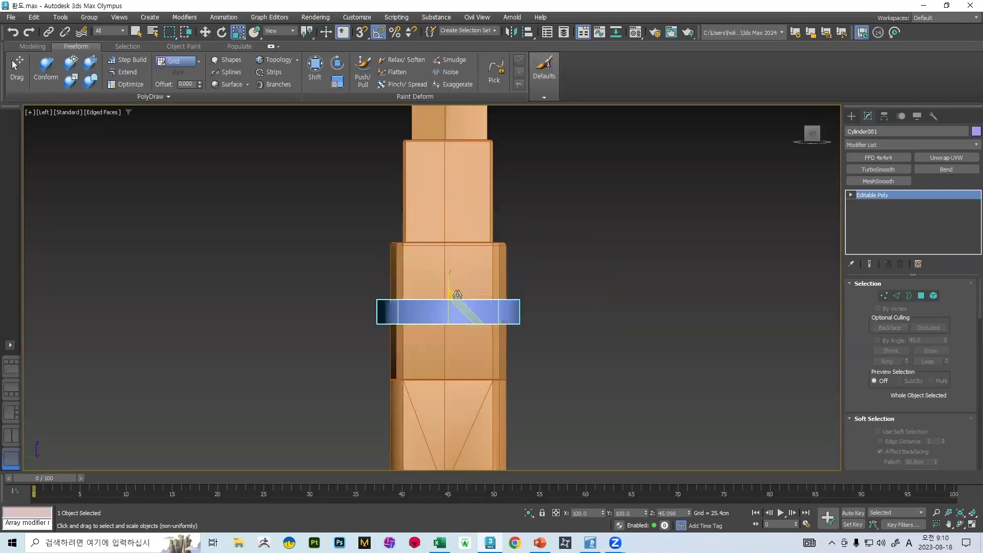
pyautogui.click(540, 542)
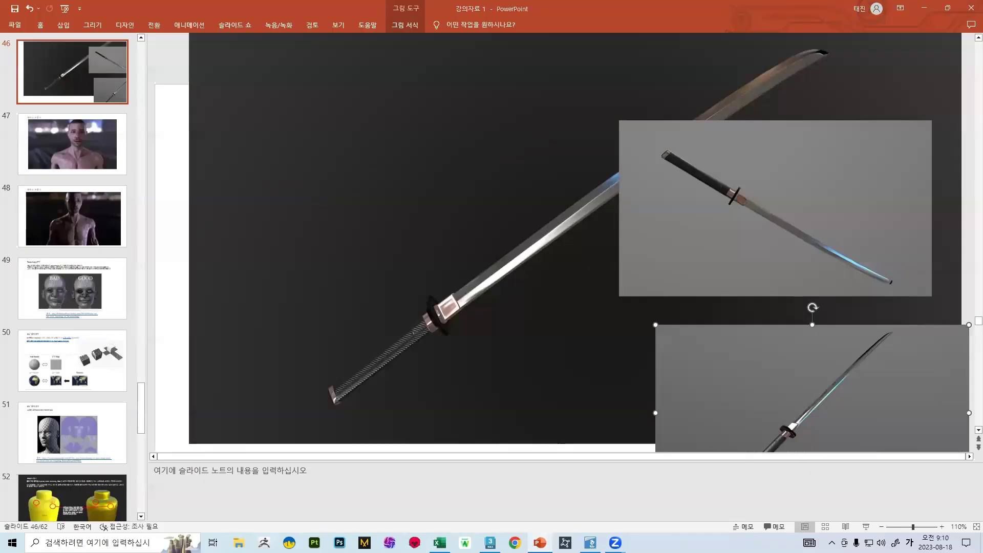
pyautogui.click(539, 542)
pyautogui.press('w')
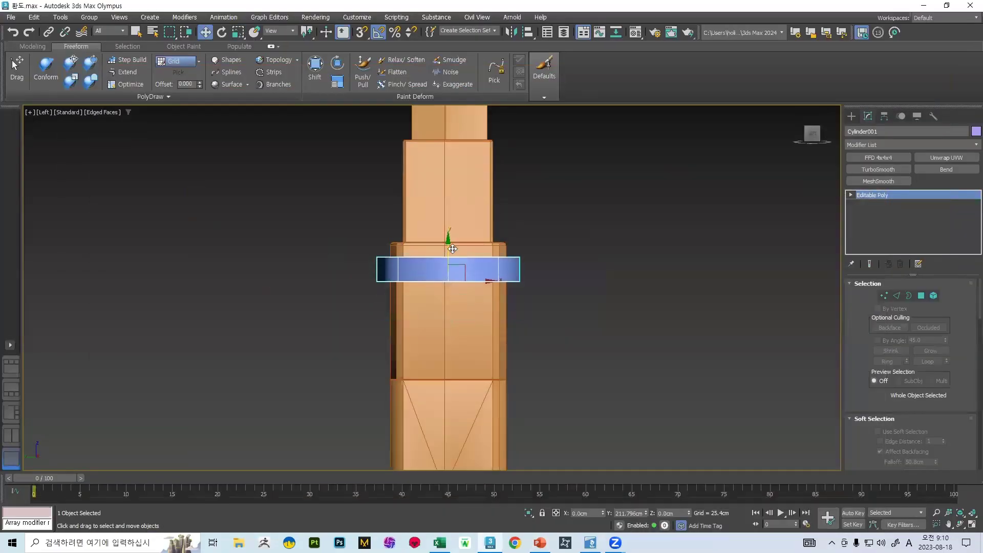
pyautogui.scroll(-4, 504, 210)
# Step: Delete the top and bottom cap polygons of the guard cylinder, keeping only its outer ring
pyautogui.press('t')
pyautogui.press('z')
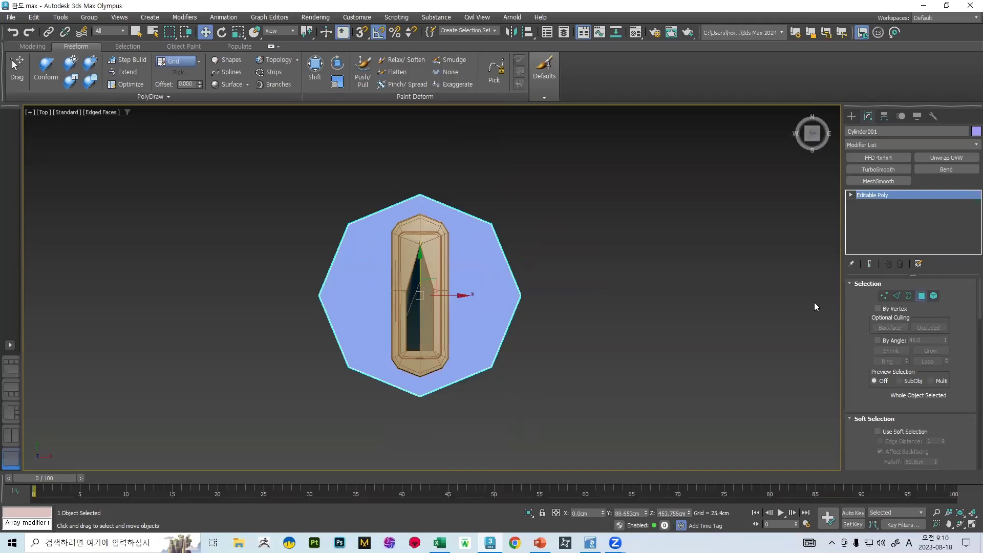
pyautogui.press('4')
pyautogui.hotkey('ctrl', 'a')
pyautogui.scroll(-1, 509, 310)
pyautogui.keyDown('alt'); pyautogui.moveTo(509, 311); pyautogui.dragTo(493, 291, button='middle'); pyautogui.keyUp('alt')
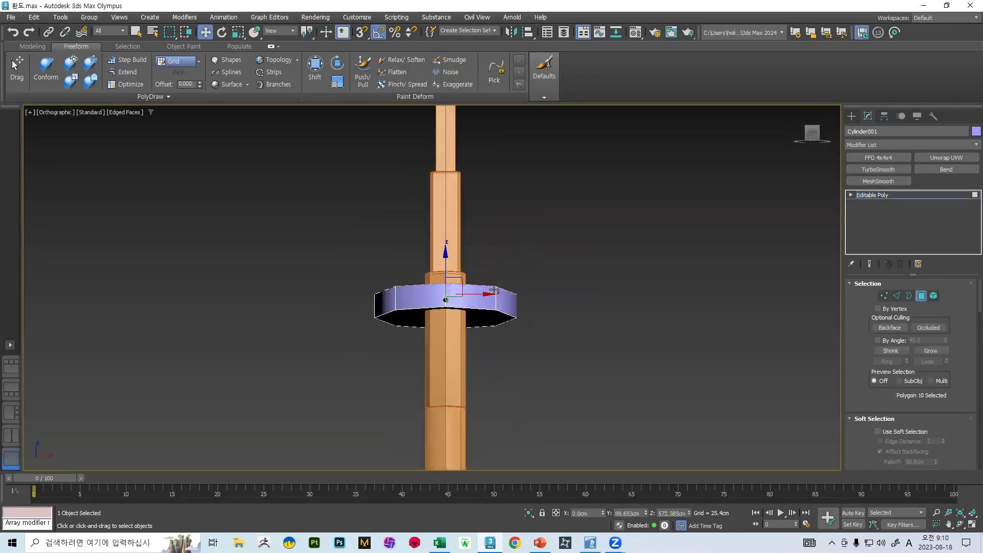
pyautogui.click(491, 306)
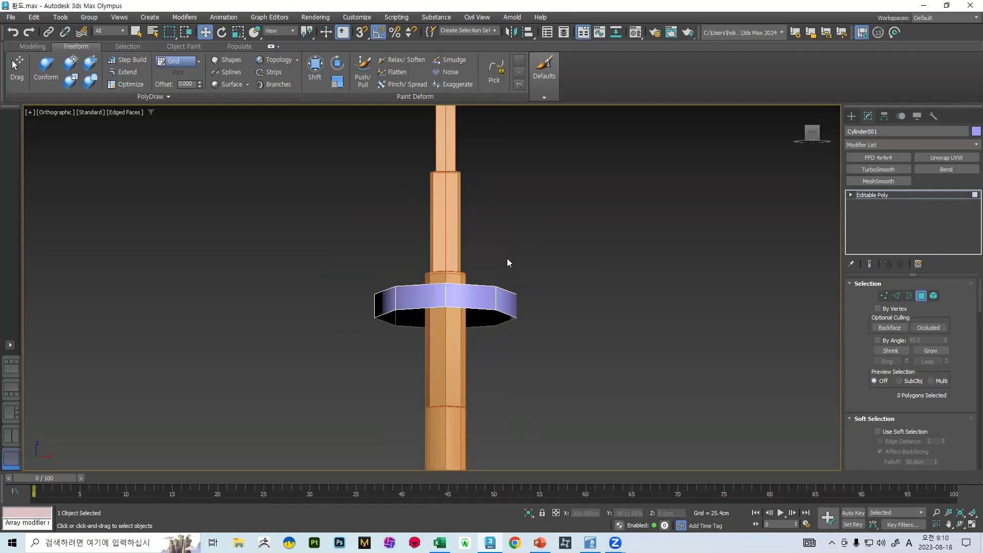
# Step: Check the guard reference and try scaling the ring's two side corner vertices inward along X to about half their spacing
pyautogui.press('t')
pyautogui.scroll(3, 472, 246)
pyautogui.hotkey('alt', 'Tab')
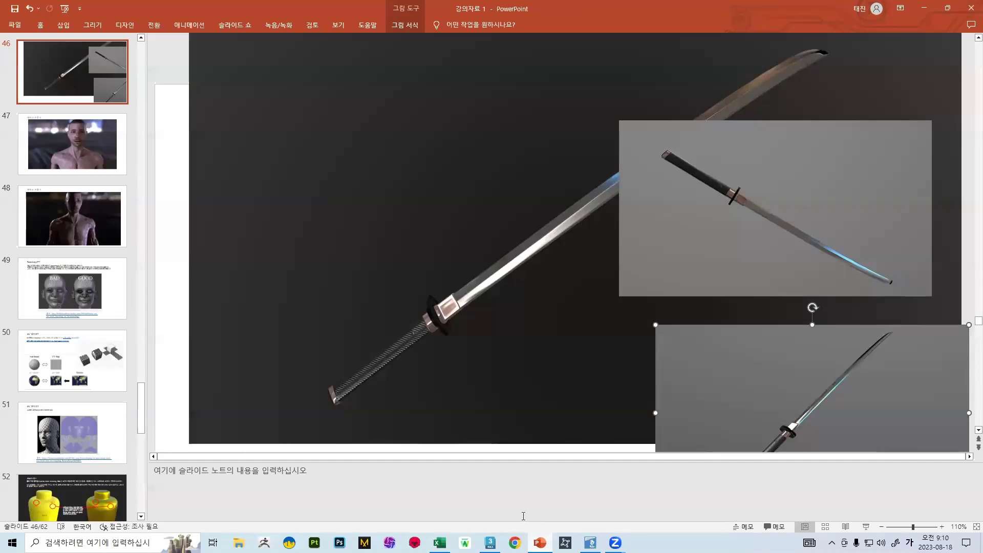
pyautogui.hotkey('alt', 'Tab')
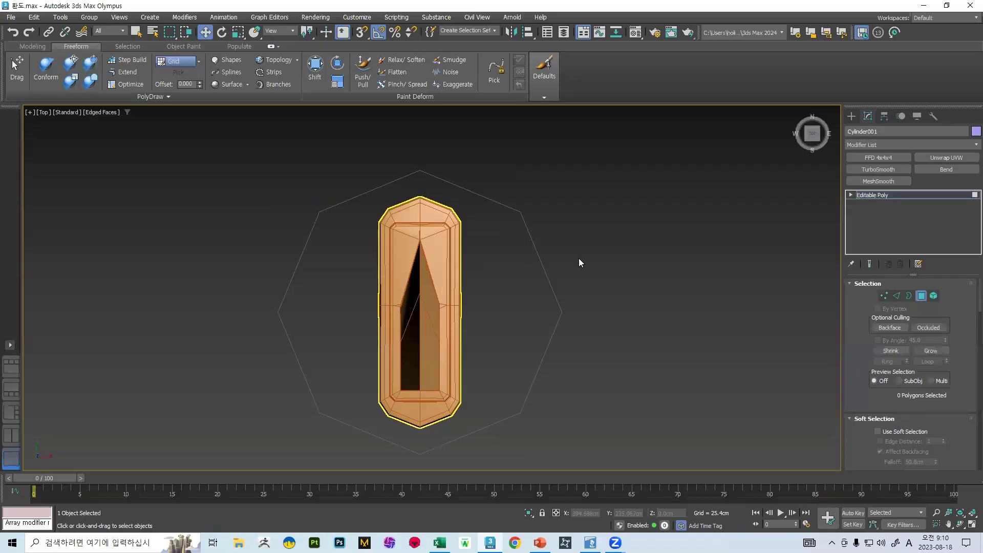
pyautogui.moveTo(612, 343); pyautogui.dragTo(540, 290)
pyautogui.keyDown('ctrl'); pyautogui.moveTo(305, 327); pyautogui.dragTo(306, 327); pyautogui.keyUp('ctrl')
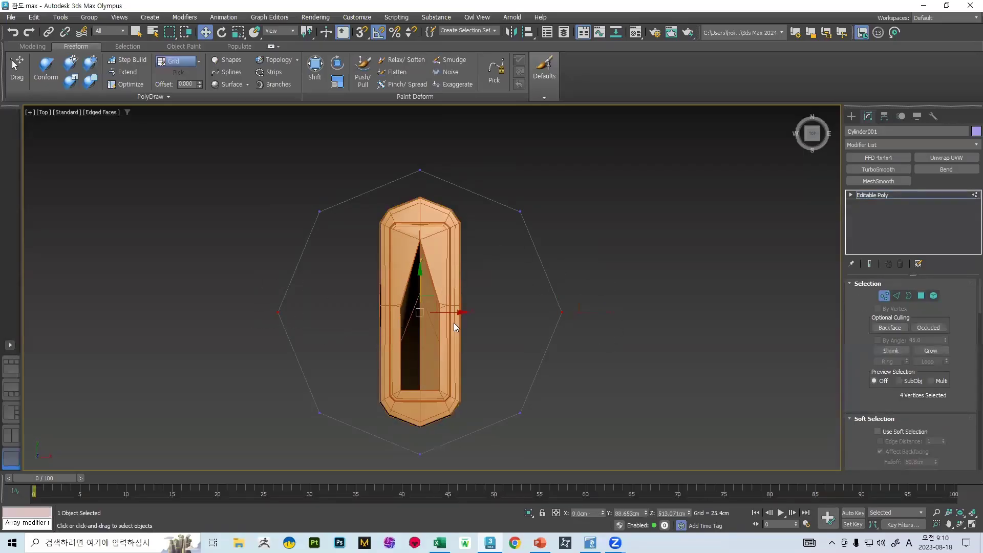
pyautogui.press('r')
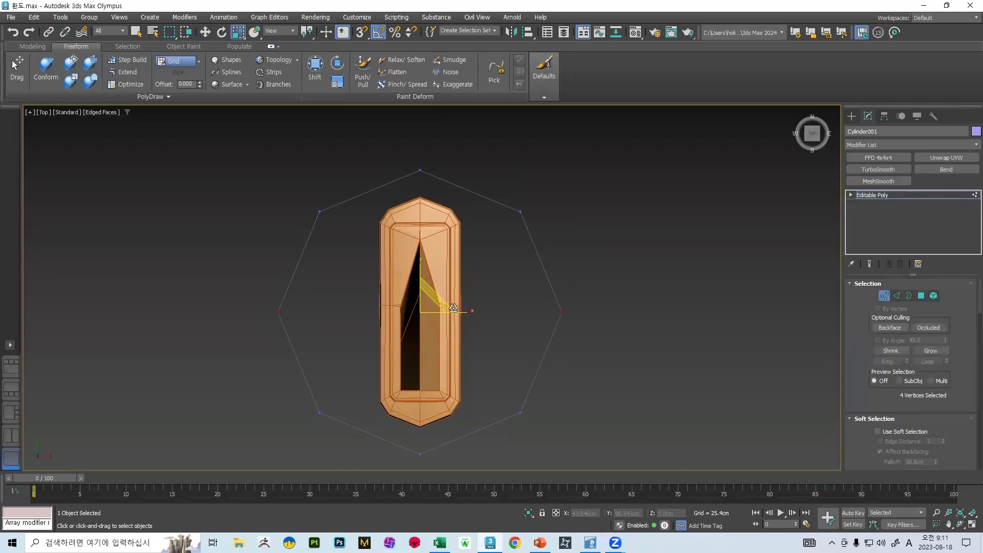
pyautogui.moveTo(463, 312); pyautogui.dragTo(425, 310)
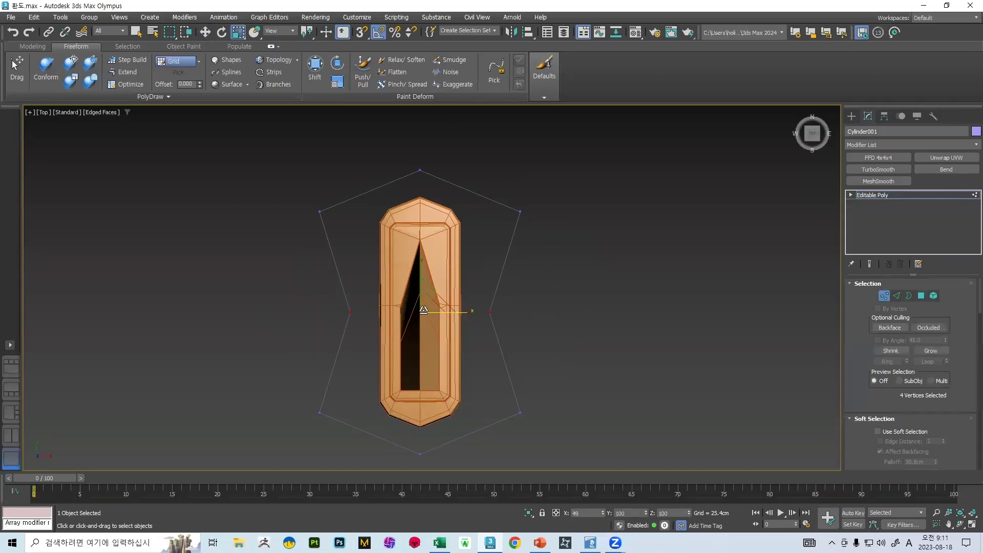
pyautogui.hotkey('ctrl', 'z')
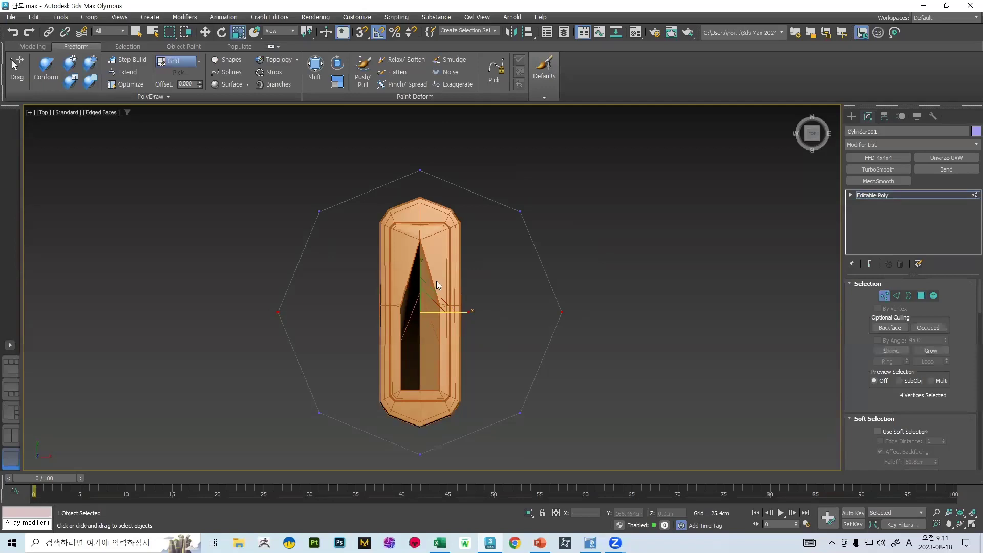
# Step: Select only the vertical edges at the guard ring's two side corners on the X axis
pyautogui.click(897, 296)
pyautogui.keyDown('alt'); pyautogui.moveTo(512, 289); pyautogui.dragTo(584, 320, button='middle'); pyautogui.keyUp('alt')
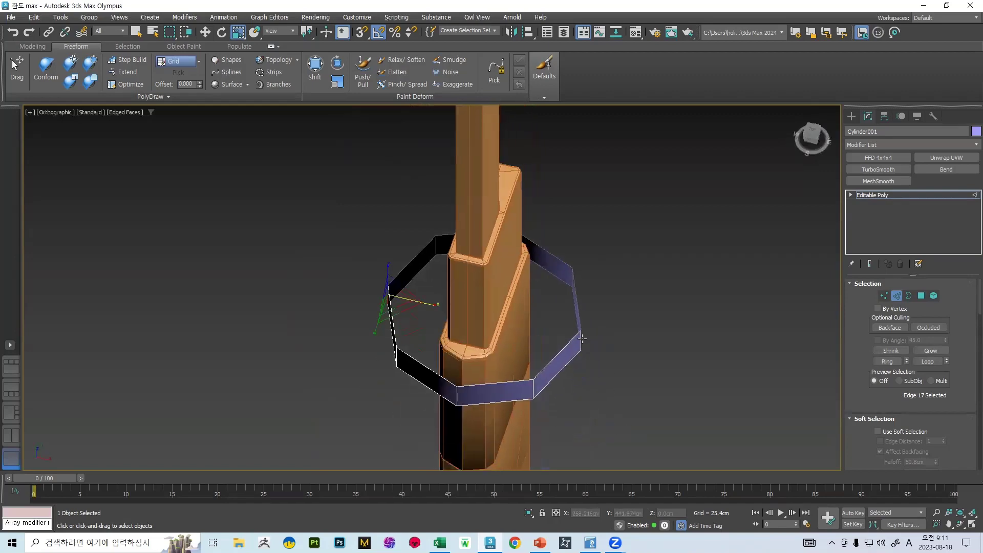
pyautogui.keyDown('alt'); pyautogui.moveTo(604, 284); pyautogui.dragTo(600, 389, button='middle'); pyautogui.keyUp('alt')
pyautogui.press('t')
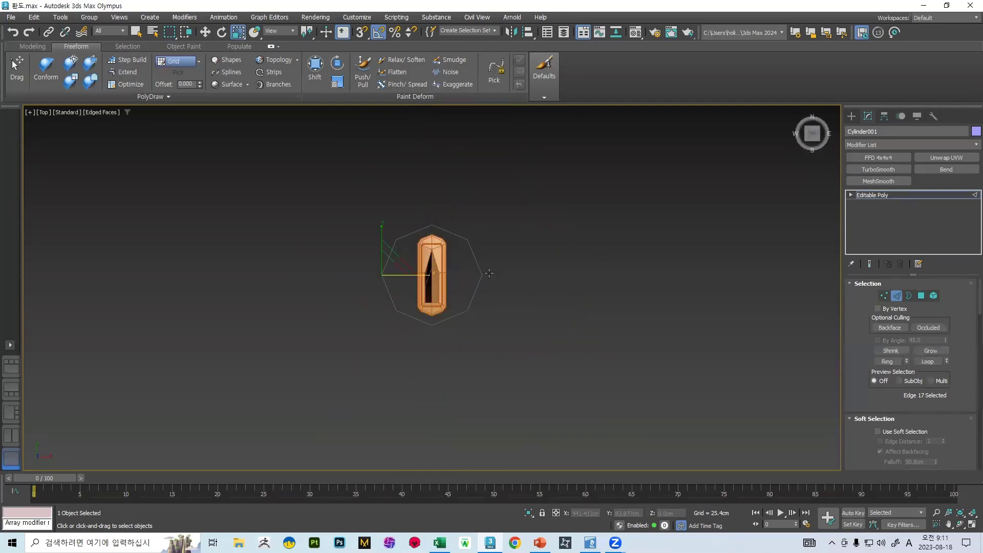
pyautogui.scroll(5, 490, 309)
pyautogui.moveTo(526, 320); pyautogui.dragTo(446, 265)
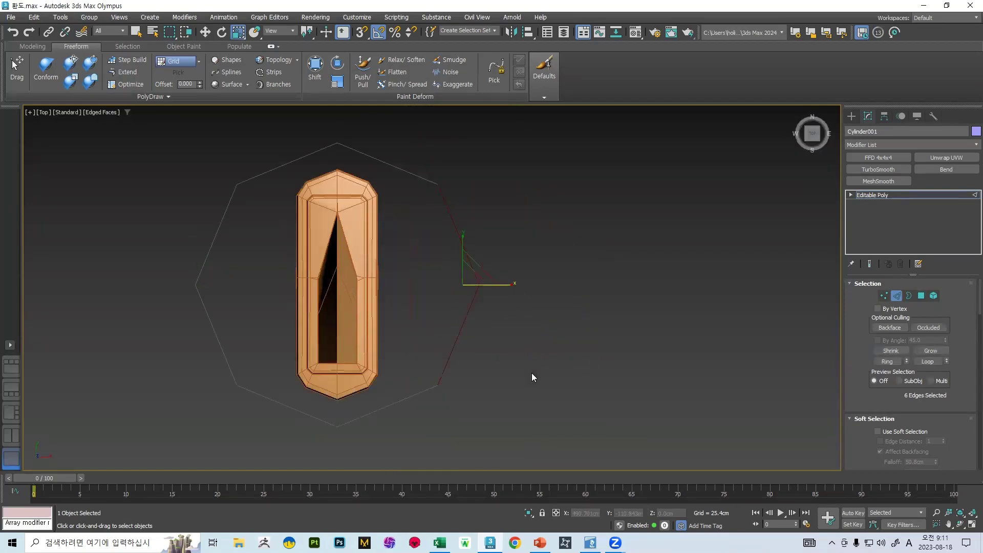
pyautogui.keyDown('alt'); pyautogui.moveTo(531, 372); pyautogui.dragTo(444, 328); pyautogui.keyUp('alt')
pyautogui.moveTo(408, 201); pyautogui.dragTo(408, 200)
pyautogui.scroll(-3, 407, 200)
pyautogui.keyDown('alt'); pyautogui.moveTo(408, 200); pyautogui.dragTo(445, 215, button='middle'); pyautogui.keyUp('alt')
pyautogui.scroll(-6, 901, 399)
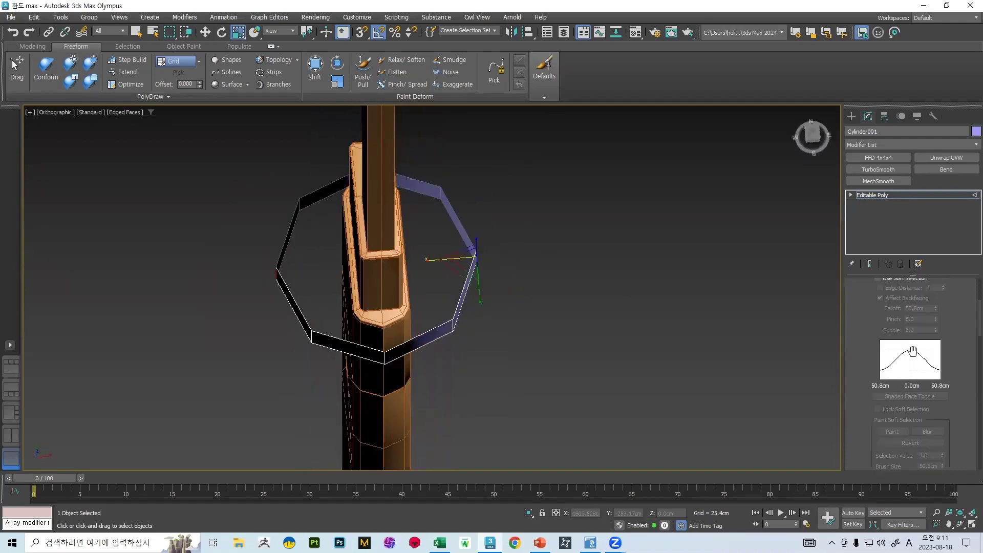
# Step: Chamfer the two side corner edges with the Tri type and an amount of about 151.34 cm
pyautogui.click(904, 356)
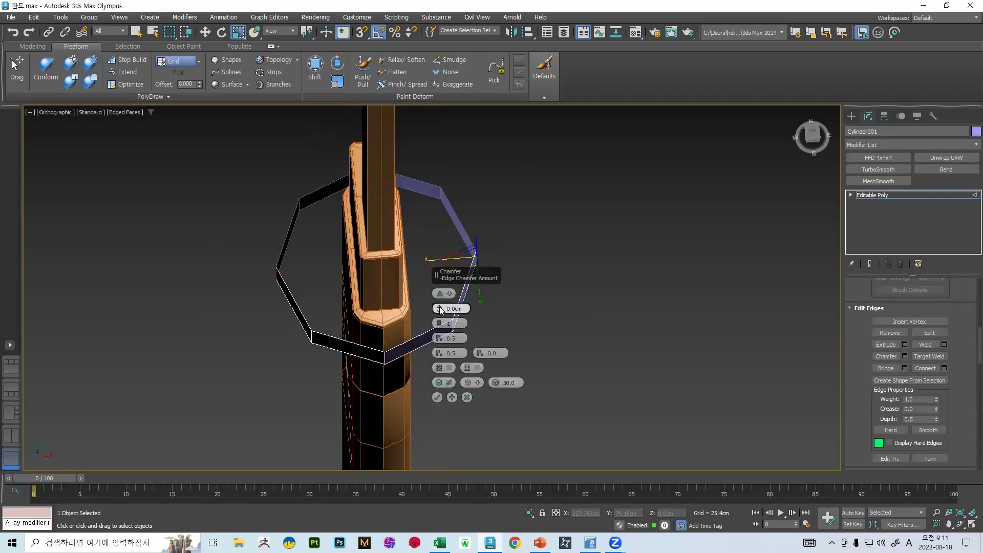
pyautogui.moveTo(439, 299); pyautogui.dragTo(434, 260)
pyautogui.click(444, 294)
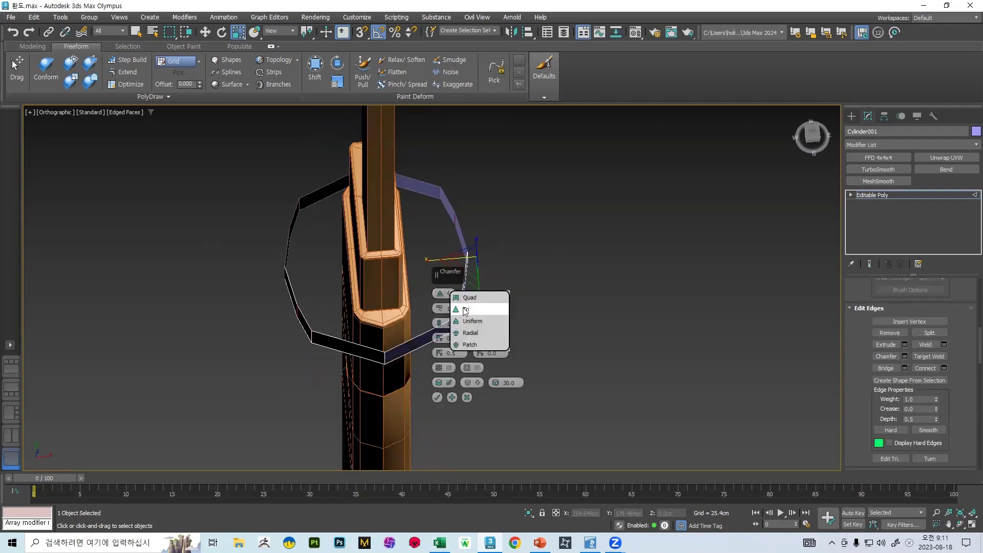
pyautogui.click(466, 313)
pyautogui.keyDown('alt'); pyautogui.moveTo(372, 276); pyautogui.dragTo(412, 247, button='middle'); pyautogui.keyUp('alt')
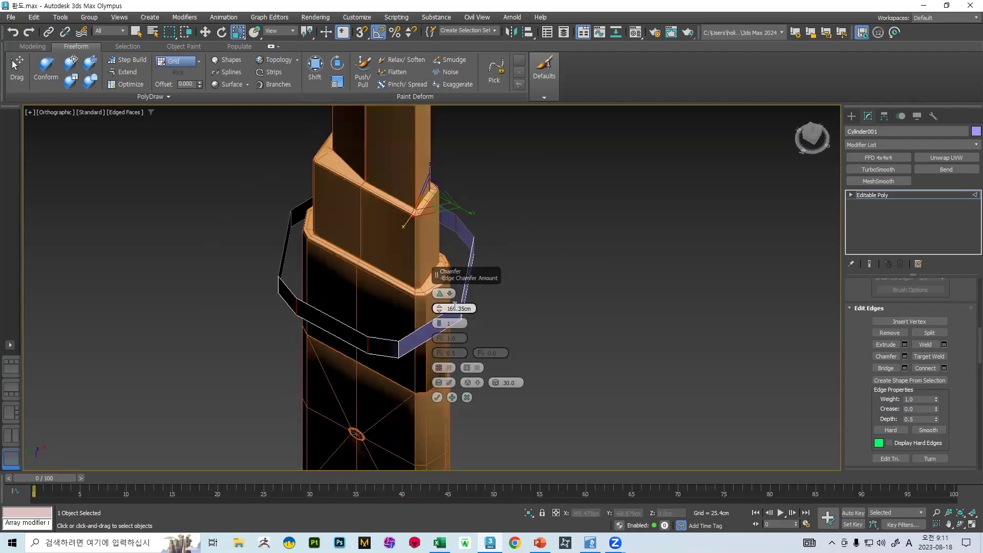
pyautogui.moveTo(440, 309); pyautogui.dragTo(439, 311)
pyautogui.keyDown('alt'); pyautogui.moveTo(406, 298); pyautogui.dragTo(345, 291, button='middle'); pyautogui.keyUp('alt')
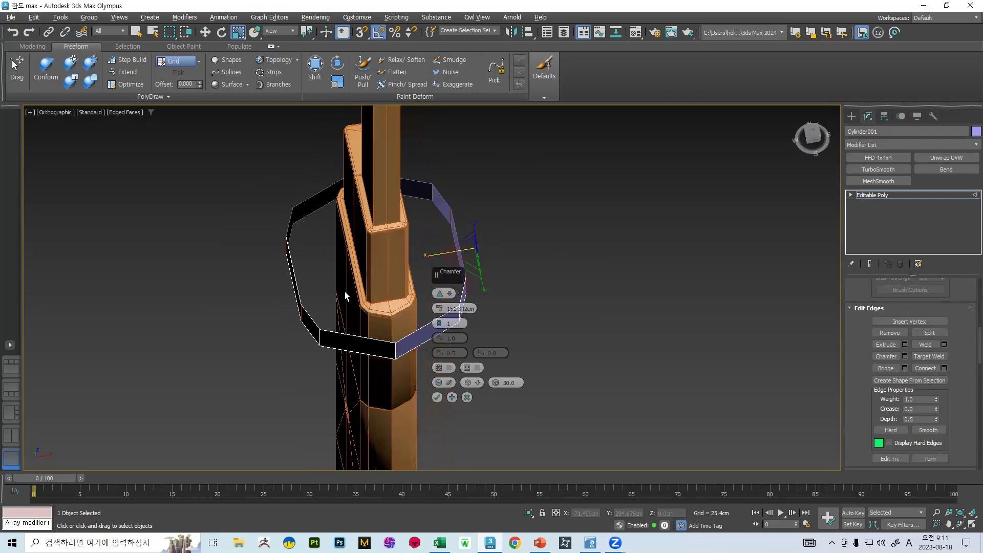
pyautogui.click(438, 398)
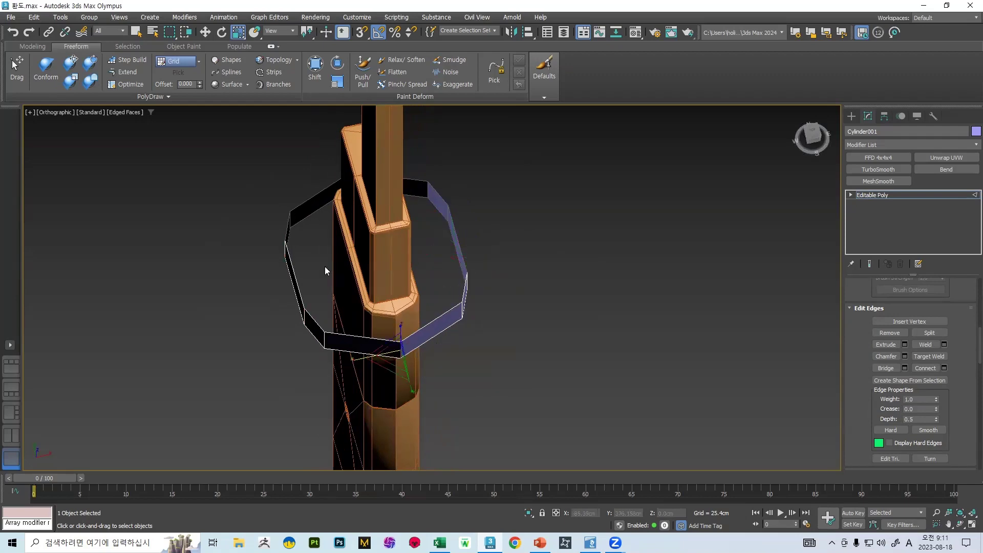
# Step: Chamfer the ring's front and back corner edges on the Y axis by the same 151.342 cm
pyautogui.keyDown('alt'); pyautogui.moveTo(338, 279); pyautogui.dragTo(307, 336, button='middle'); pyautogui.keyUp('alt')
pyautogui.click(275, 355)
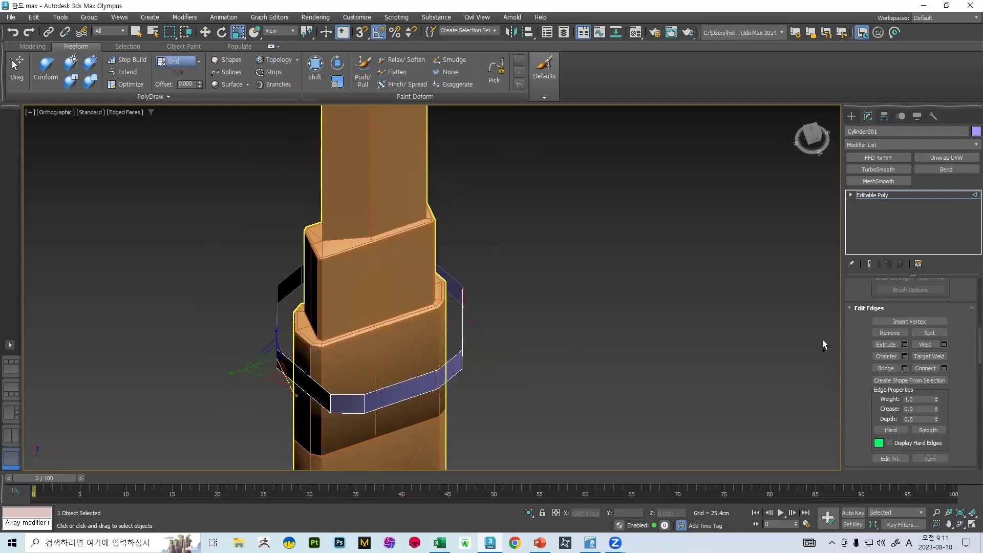
pyautogui.click(889, 359)
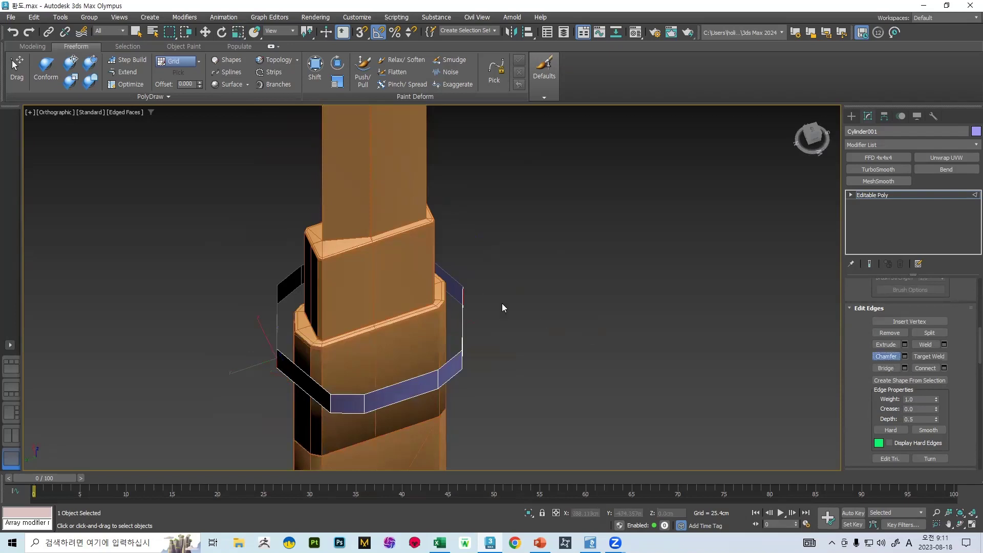
pyautogui.moveTo(652, 325); pyautogui.dragTo(669, 315, button='middle')
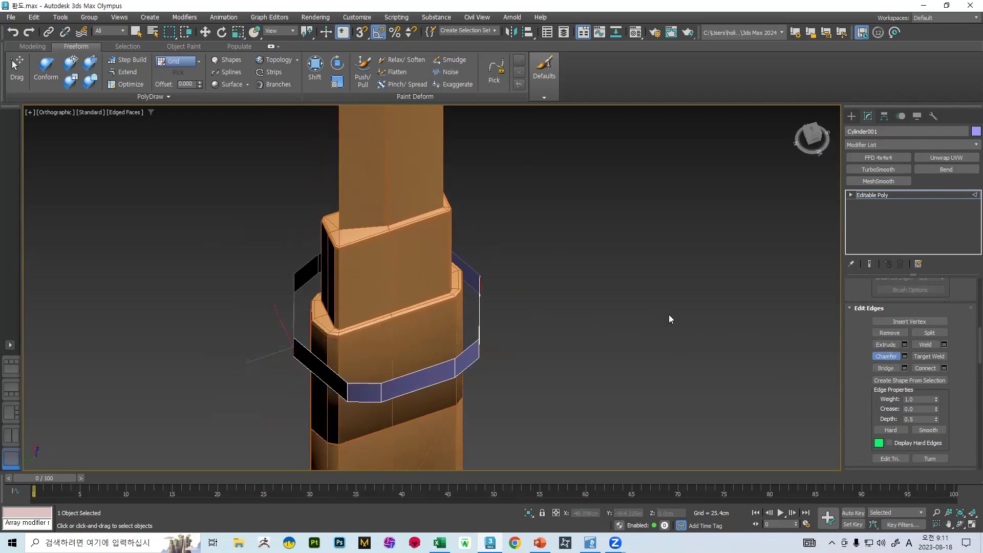
pyautogui.keyDown('alt'); pyautogui.moveTo(342, 351); pyautogui.dragTo(394, 333, button='middle'); pyautogui.keyUp('alt')
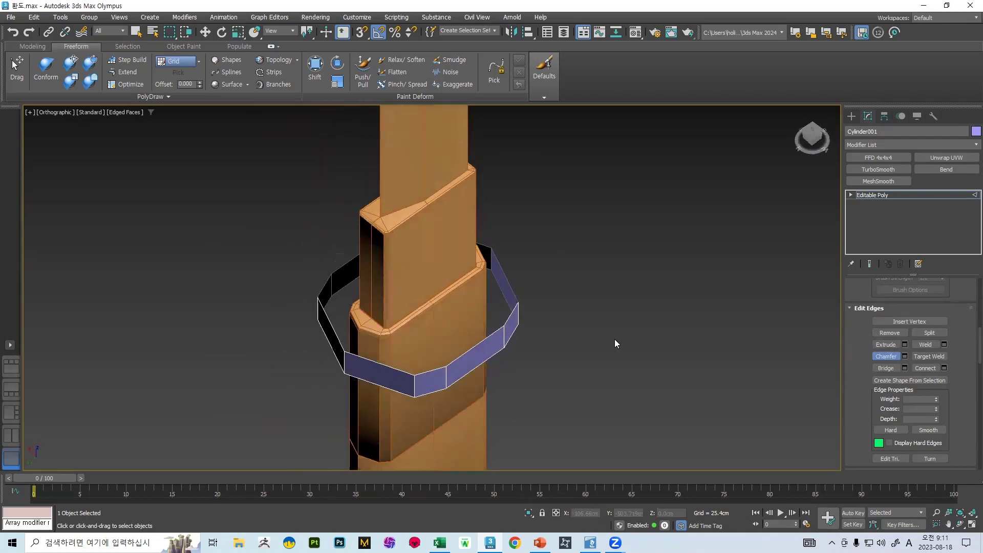
pyautogui.click(890, 356)
pyautogui.keyDown('alt'); pyautogui.moveTo(339, 363); pyautogui.dragTo(543, 307, button='middle'); pyautogui.keyUp('alt')
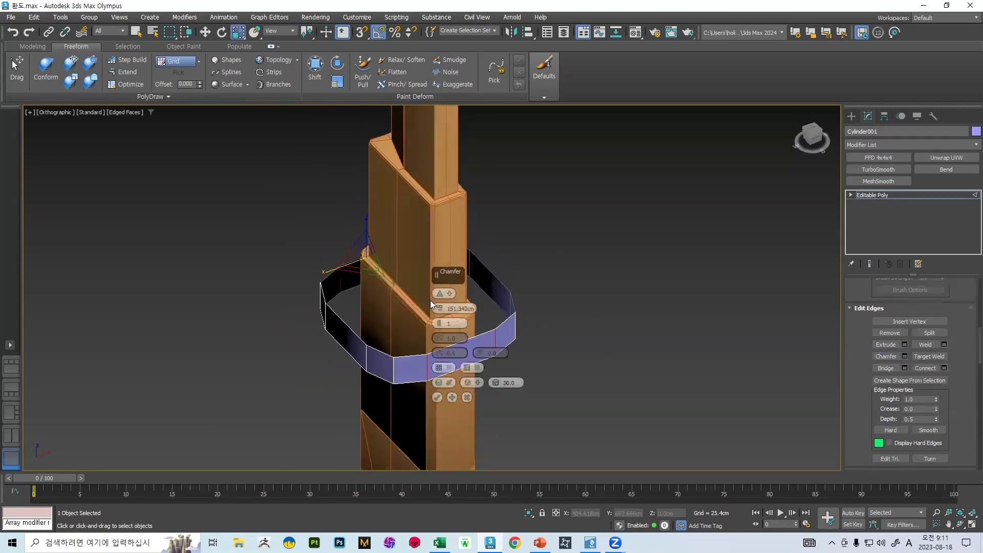
pyautogui.click(440, 396)
# Step: Select the four ring polygons created by the chamfers, facing the positive and negative X and Y directions
pyautogui.keyDown('alt'); pyautogui.moveTo(445, 389); pyautogui.dragTo(577, 368, button='middle'); pyautogui.keyUp('alt')
pyautogui.scroll(5, 895, 309)
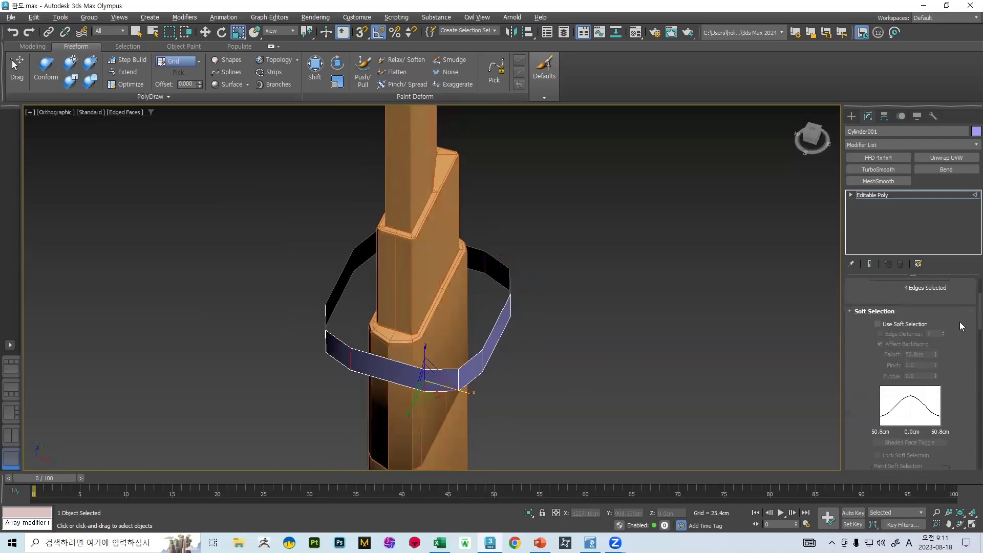
pyautogui.click(921, 295)
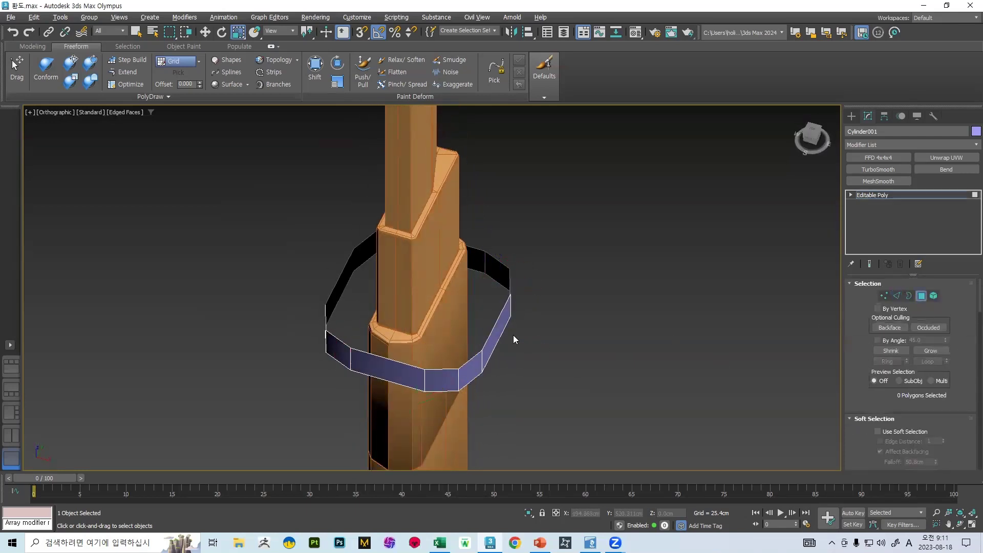
pyautogui.click(500, 328)
pyautogui.keyDown('ctrl'); pyautogui.click(377, 358); pyautogui.keyUp('ctrl')
pyautogui.press('q')
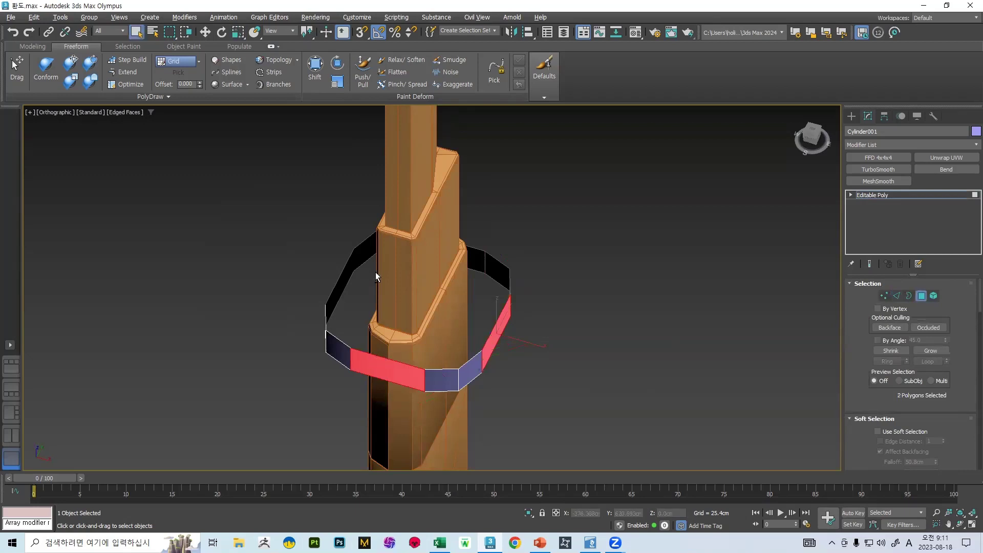
pyautogui.keyDown('alt'); pyautogui.moveTo(376, 272); pyautogui.dragTo(355, 365, button='middle'); pyautogui.keyUp('alt')
pyautogui.keyDown('ctrl'); pyautogui.click(315, 391); pyautogui.keyUp('ctrl')
pyautogui.keyDown('alt'); pyautogui.moveTo(314, 390); pyautogui.dragTo(344, 387, button='middle'); pyautogui.keyUp('alt')
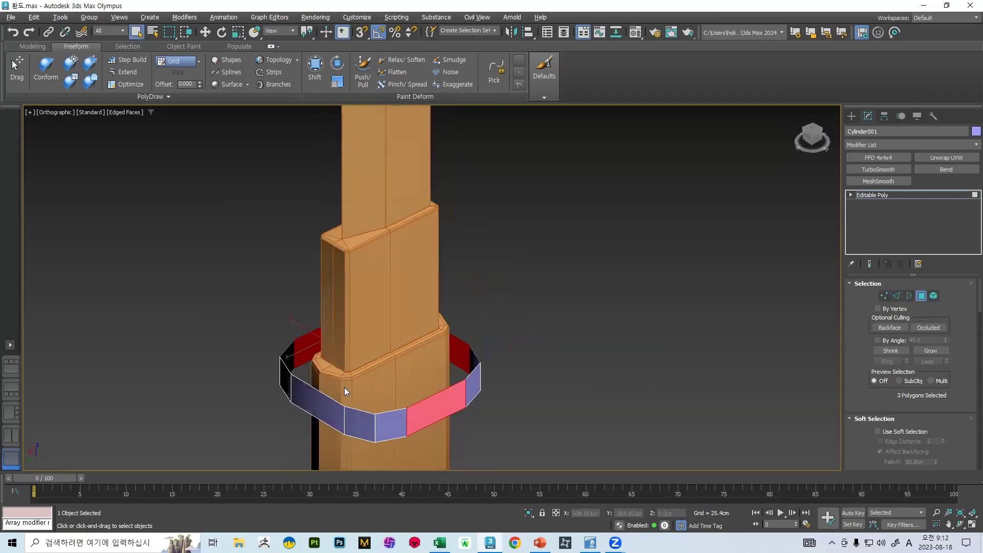
pyautogui.keyDown('ctrl'); pyautogui.click(344, 387); pyautogui.keyUp('ctrl')
# Step: Extrude the four selected ring polygons outward by about 209.17 cm to form the guard's arms
pyautogui.scroll(-4, 899, 346)
pyautogui.scroll(-5, 898, 345)
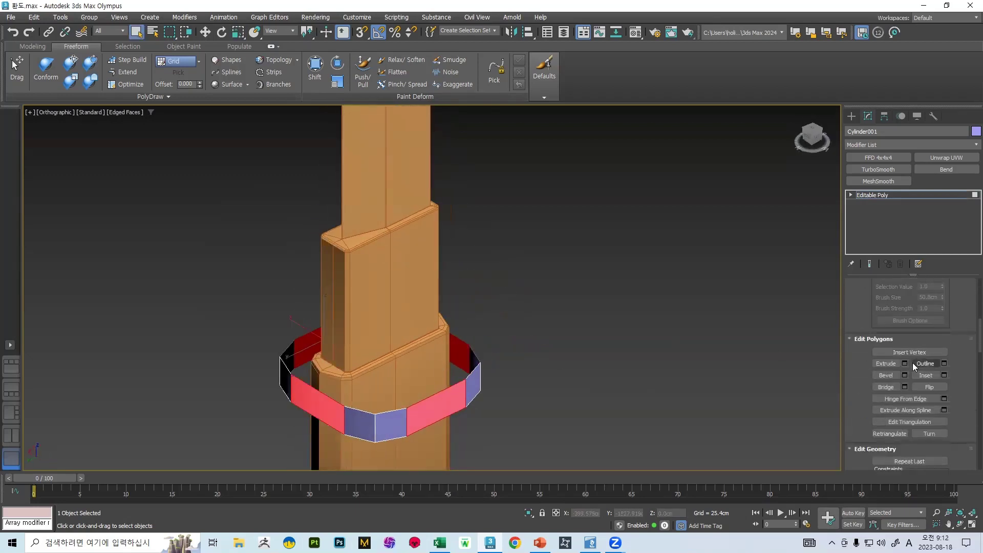
pyautogui.click(904, 363)
pyautogui.moveTo(544, 289); pyautogui.dragTo(542, 271, button='middle')
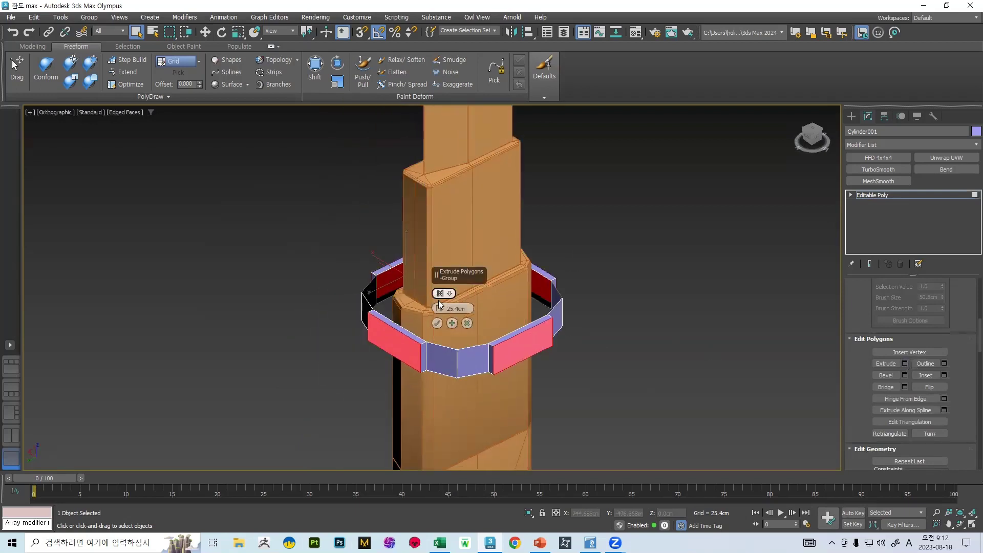
pyautogui.moveTo(440, 308); pyautogui.dragTo(466, 253)
pyautogui.keyDown('alt'); pyautogui.moveTo(466, 252); pyautogui.dragTo(470, 302, button='middle'); pyautogui.keyUp('alt')
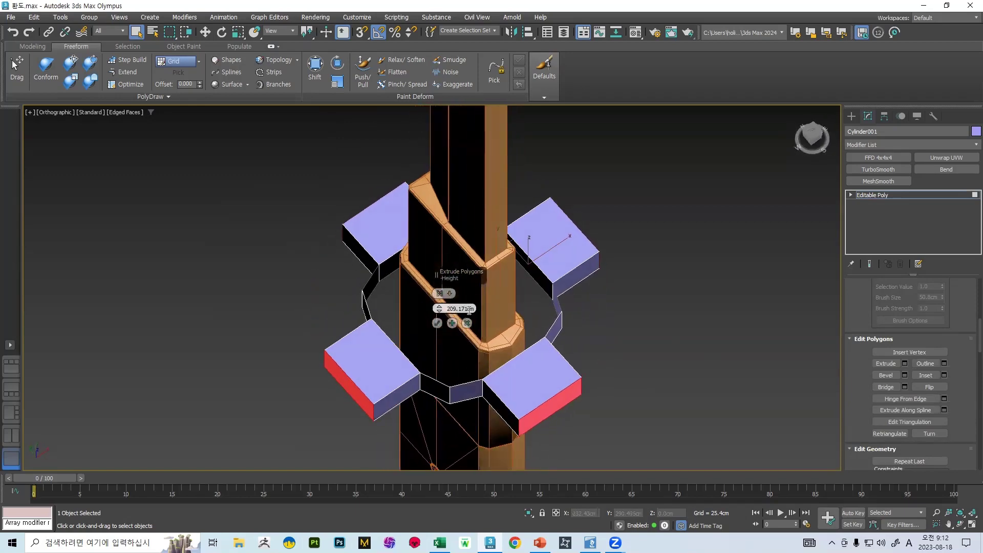
pyautogui.click(437, 323)
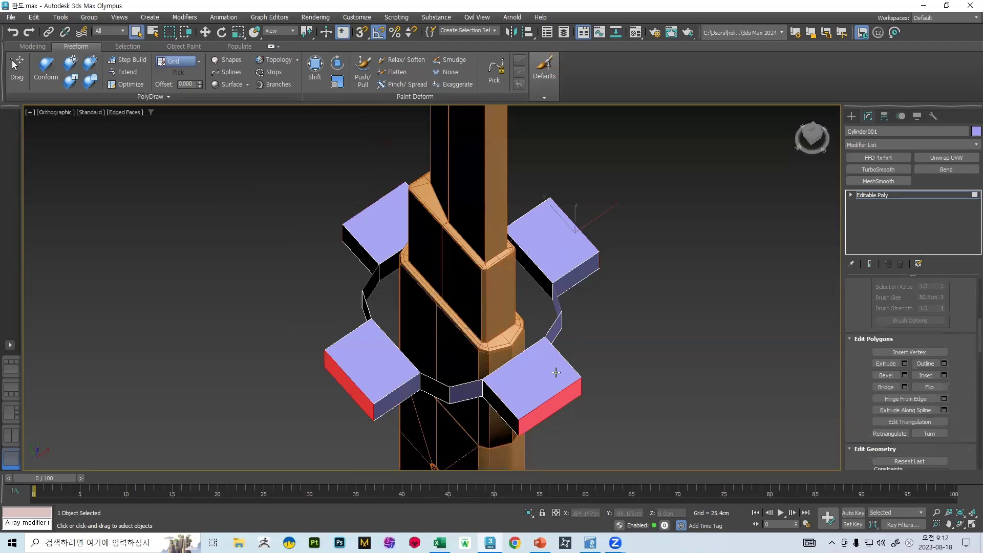
# Step: Delete the top and bottom polygons of the guard arm pointing toward negative Y
pyautogui.press('t')
pyautogui.scroll(4, 437, 329)
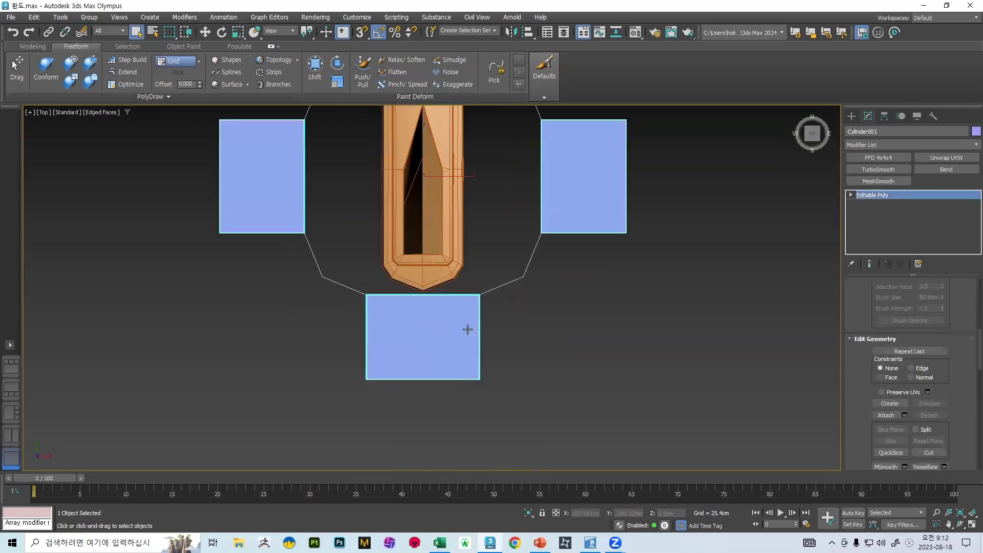
pyautogui.scroll(5, 963, 352)
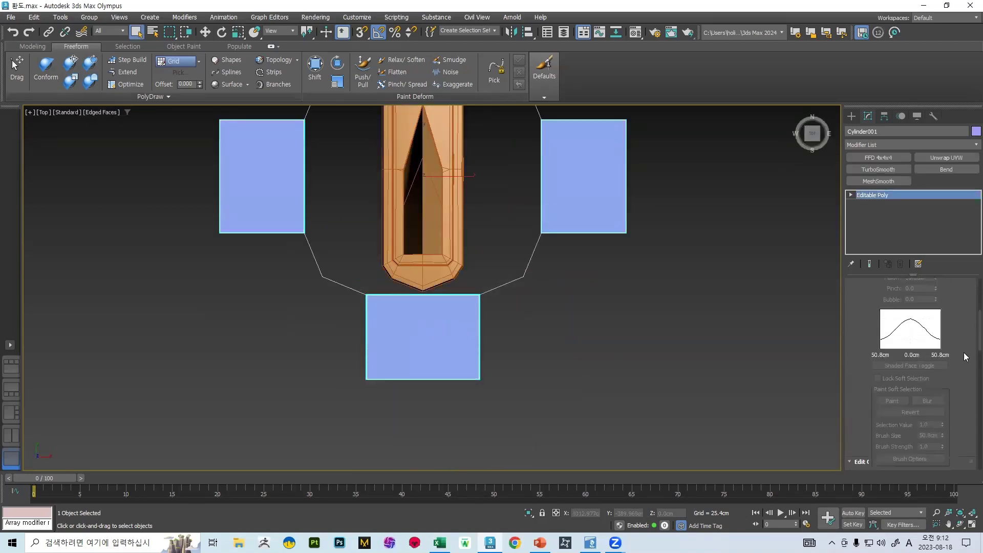
pyautogui.press('4')
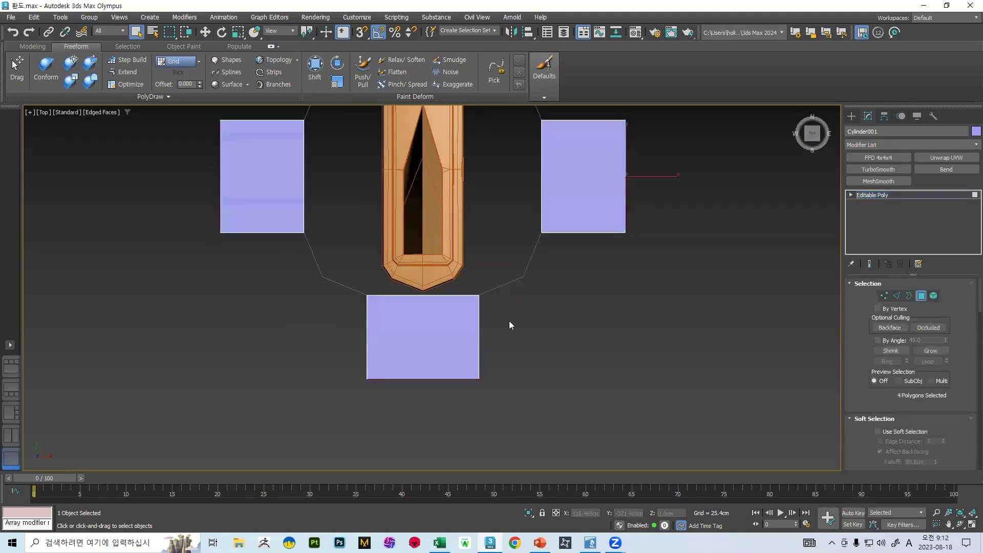
pyautogui.click(439, 333)
pyautogui.press('Delete')
pyautogui.click(427, 333)
pyautogui.press('Delete')
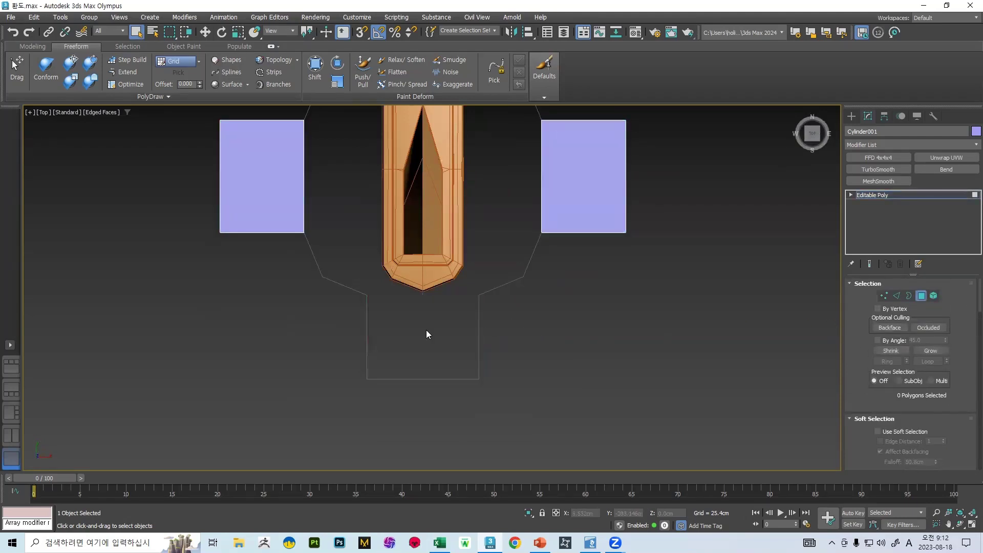
# Step: Delete the top and bottom polygons of the guard arm pointing toward positive X
pyautogui.click(582, 162)
pyautogui.press('Delete')
pyautogui.hotkey('ctrl', 'a')
pyautogui.press('Delete')
pyautogui.moveTo(395, 186); pyautogui.dragTo(423, 237, button='middle')
pyautogui.hotkey('ctrl', 'z')
pyautogui.click(620, 213)
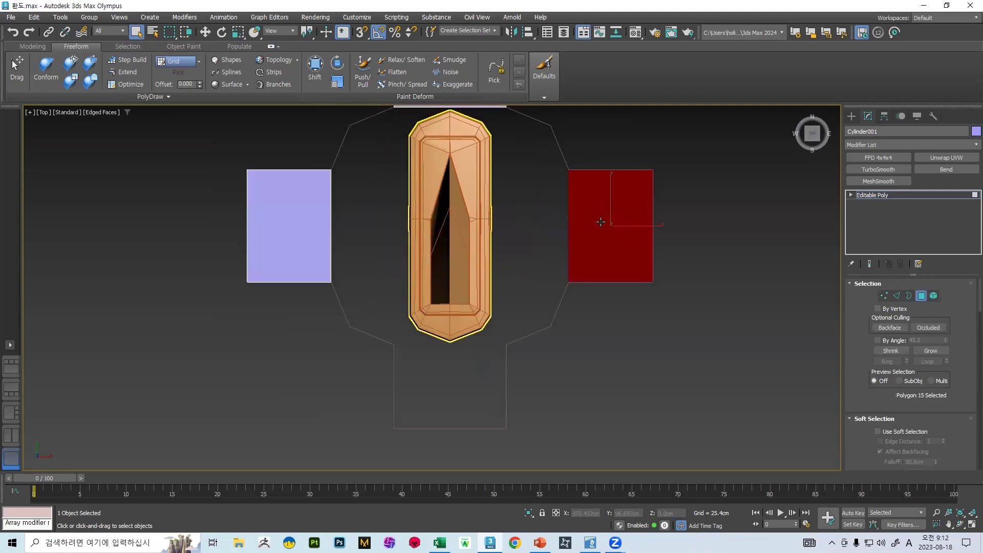
pyautogui.press('Delete')
# Step: Delete the top and bottom polygons of the guard arms pointing toward negative X and positive Y
pyautogui.click(258, 187)
pyautogui.press('Delete')
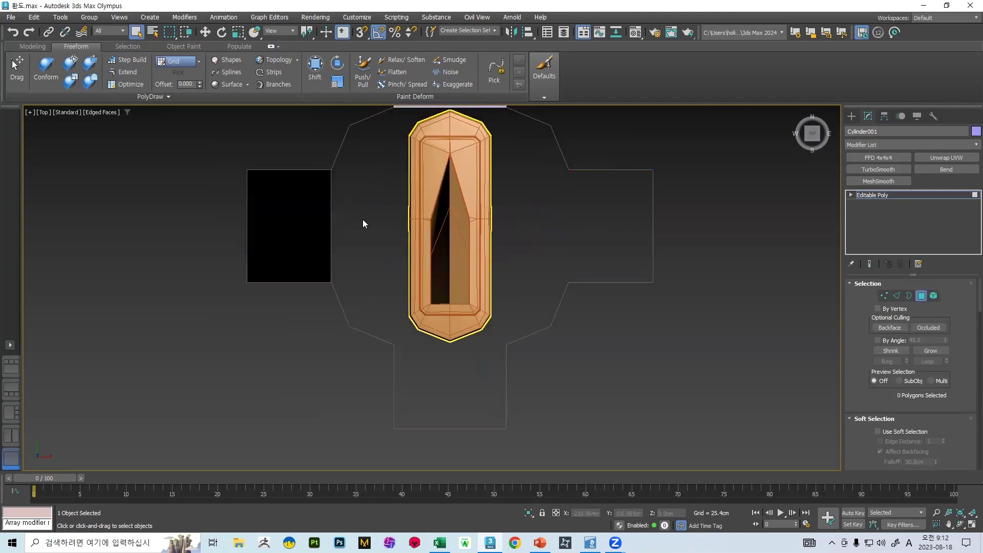
pyautogui.moveTo(354, 196); pyautogui.dragTo(338, 309, button='middle')
pyautogui.click(403, 207)
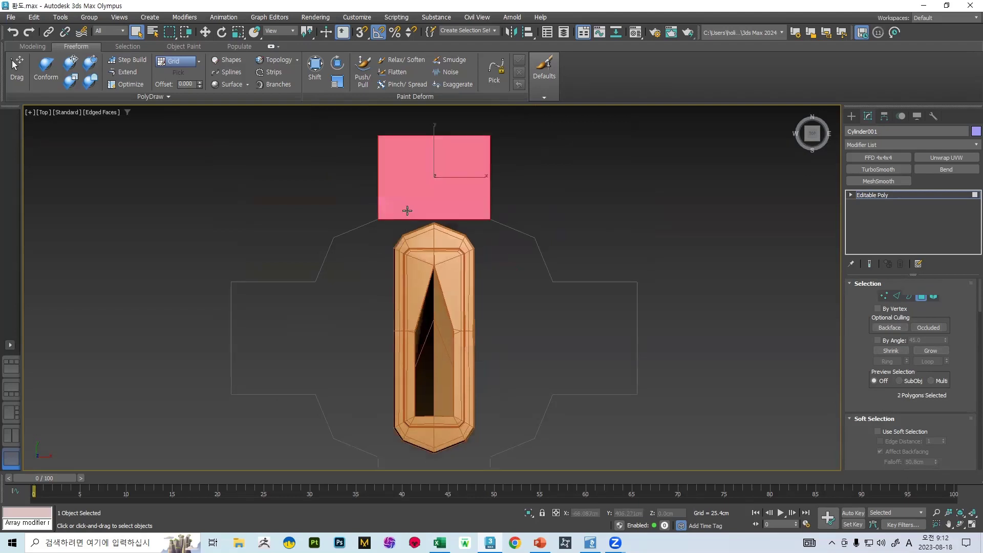
pyautogui.press('Delete')
pyautogui.scroll(-3, 435, 202)
# Step: Check the sword reference in PowerPoint and scale the eight vertices at the four diagonal corners between the guard's arms uniformly inward
pyautogui.press('1')
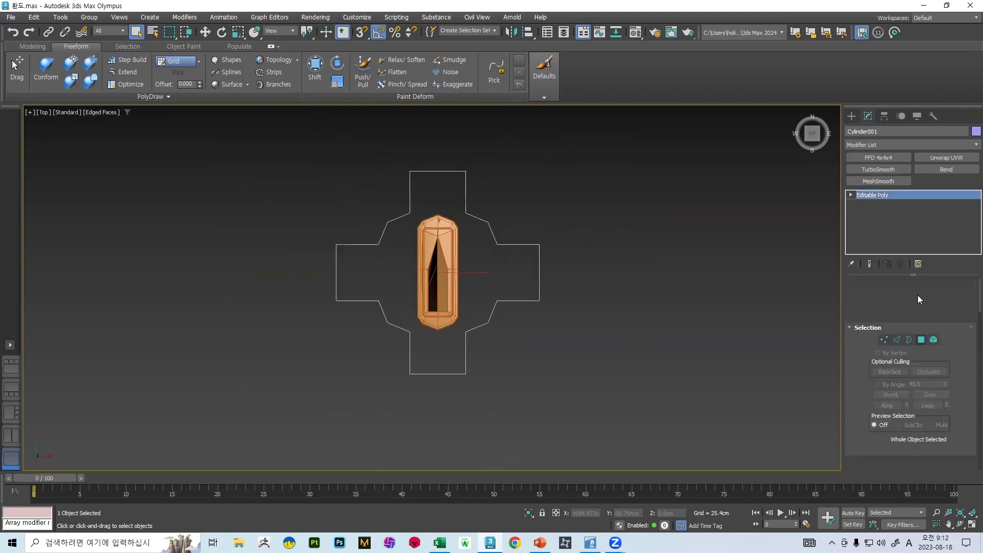
pyautogui.scroll(4, 508, 199)
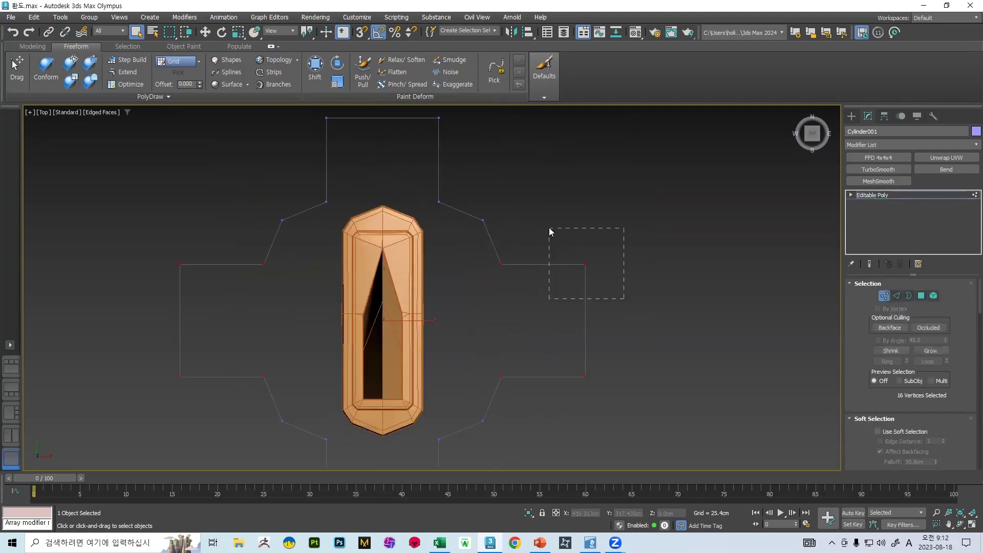
pyautogui.moveTo(510, 225); pyautogui.dragTo(548, 212, button='middle')
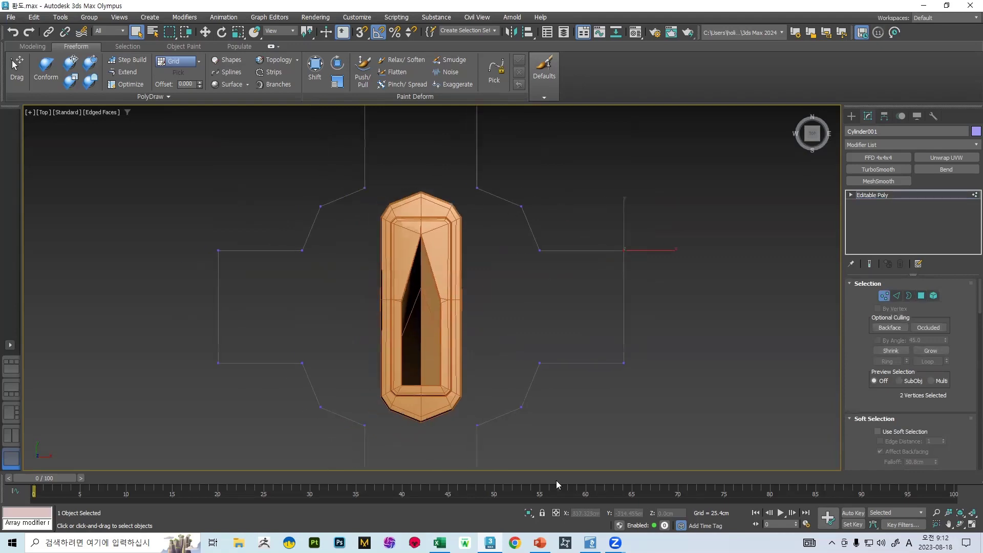
pyautogui.hotkey('alt', 'Tab')
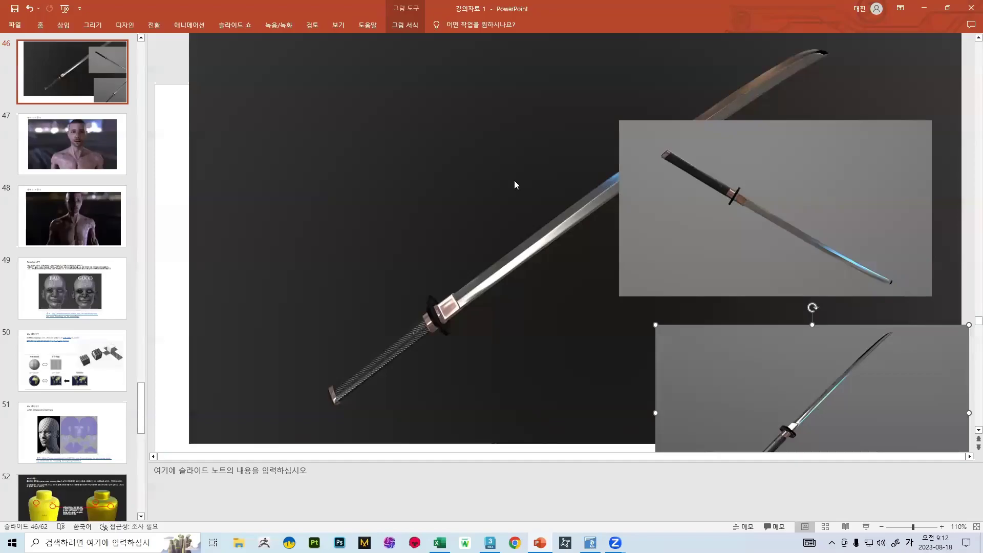
pyautogui.hotkey('alt', 'Tab')
pyautogui.keyDown('ctrl'); pyautogui.moveTo(335, 217); pyautogui.dragTo(338, 221); pyautogui.keyUp('ctrl')
pyautogui.keyDown('ctrl'); pyautogui.moveTo(304, 388); pyautogui.dragTo(353, 430); pyautogui.keyUp('ctrl')
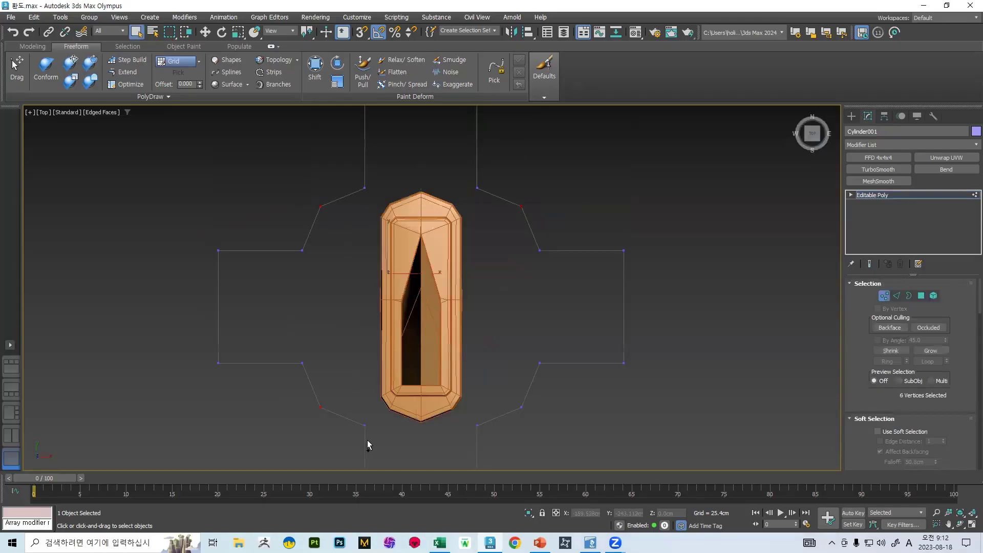
pyautogui.press('r')
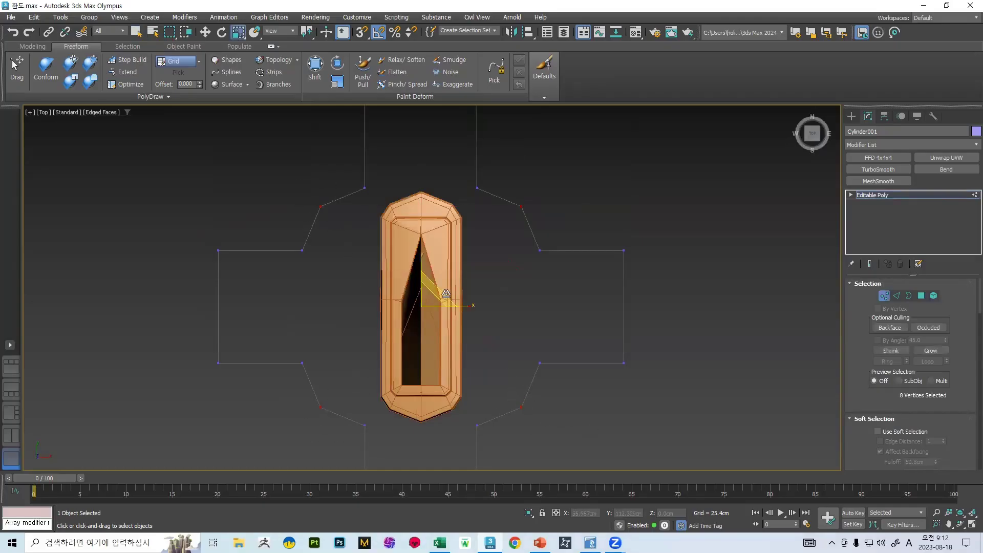
pyautogui.moveTo(430, 296); pyautogui.dragTo(455, 330)
# Step: Scale the 16 end vertices of all four guard arms uniformly inward to shorten and taper the arms
pyautogui.moveTo(455, 330); pyautogui.dragTo(496, 300, button='middle')
pyautogui.moveTo(631, 195); pyautogui.dragTo(631, 193)
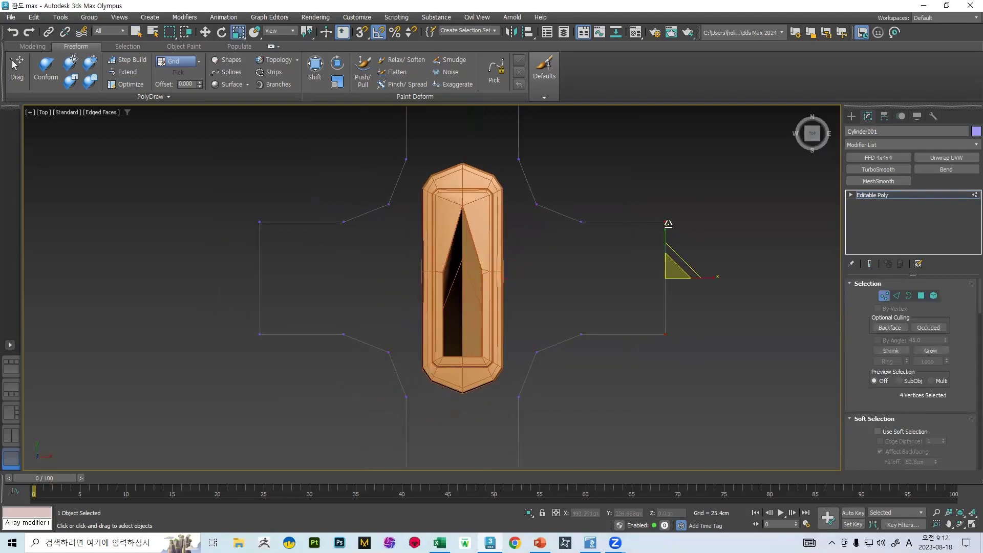
pyautogui.press('w')
pyautogui.keyDown('ctrl'); pyautogui.moveTo(275, 367); pyautogui.dragTo(276, 366); pyautogui.keyUp('ctrl')
pyautogui.scroll(-3, 366, 320)
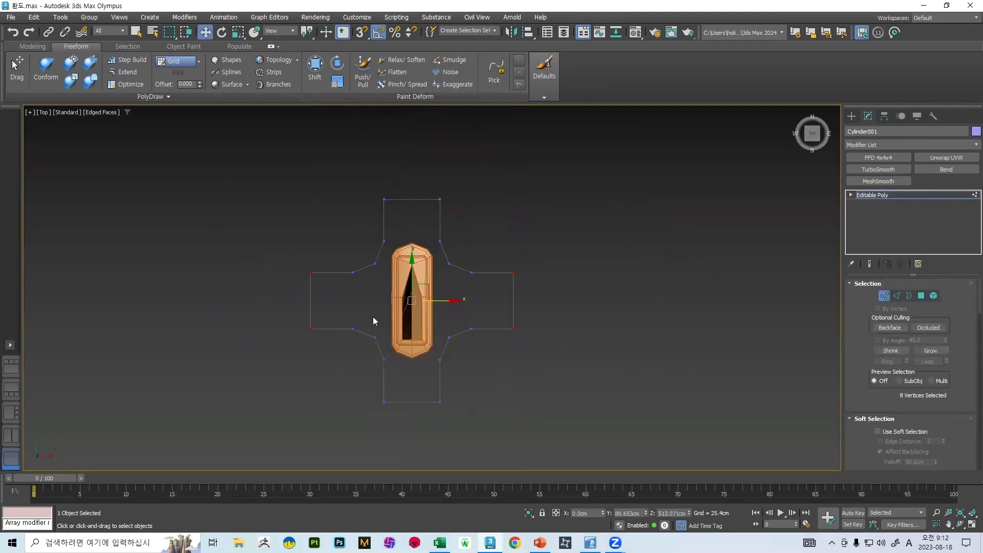
pyautogui.keyDown('ctrl'); pyautogui.moveTo(495, 460); pyautogui.dragTo(354, 393); pyautogui.keyUp('ctrl')
pyautogui.keyDown('ctrl'); pyautogui.moveTo(448, 208); pyautogui.dragTo(448, 209); pyautogui.keyUp('ctrl')
pyautogui.press('r')
pyautogui.moveTo(416, 289); pyautogui.dragTo(408, 323)
# Step: Consult the PowerPoint reference and scale the outer vertices of the guard's two X-direction arms inward along X
pyautogui.scroll(4, 407, 323)
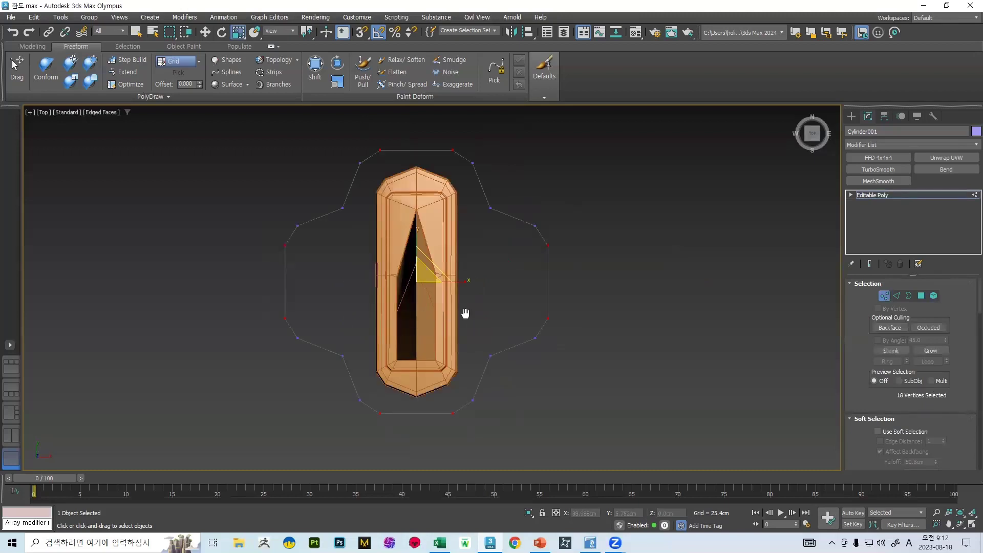
pyautogui.moveTo(465, 314); pyautogui.dragTo(502, 201, button='middle')
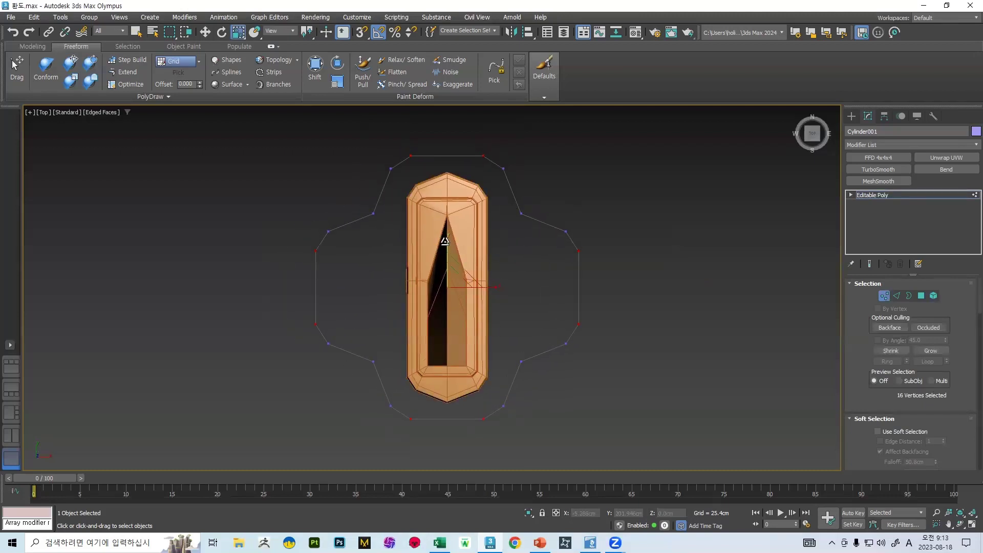
pyautogui.moveTo(527, 243); pyautogui.dragTo(538, 247, button='middle')
pyautogui.moveTo(552, 209); pyautogui.dragTo(553, 211)
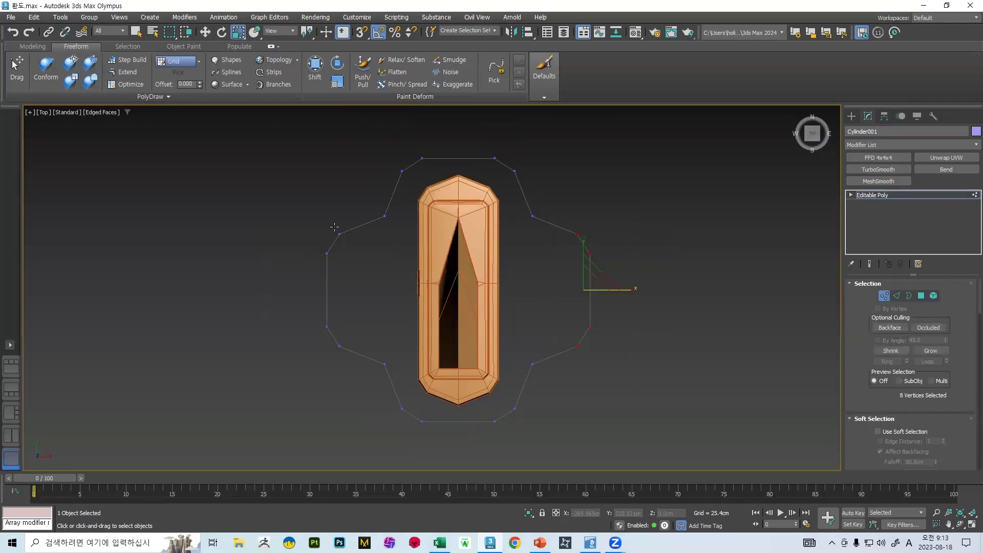
pyautogui.keyDown('ctrl'); pyautogui.moveTo(354, 400); pyautogui.dragTo(354, 400); pyautogui.keyUp('ctrl')
pyautogui.click(539, 543)
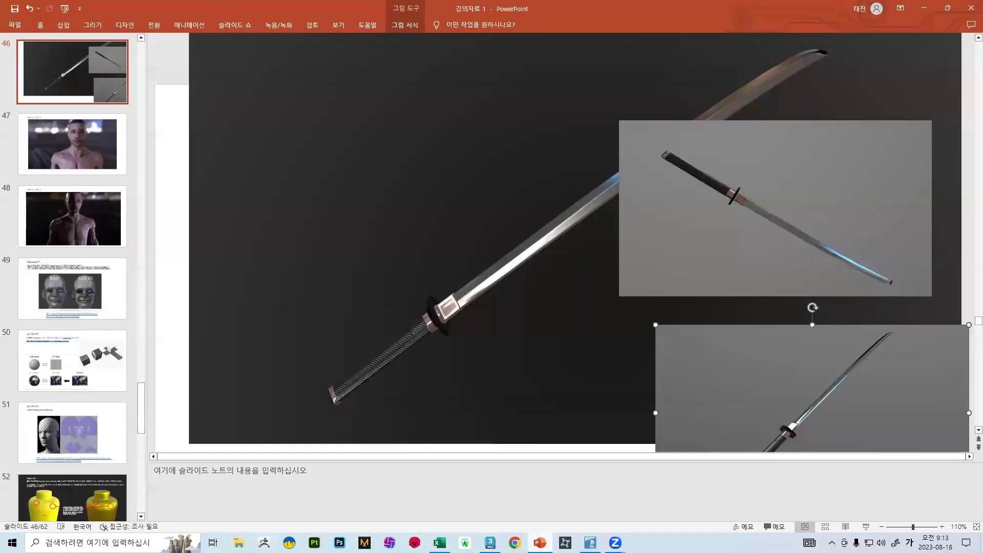
pyautogui.click(539, 542)
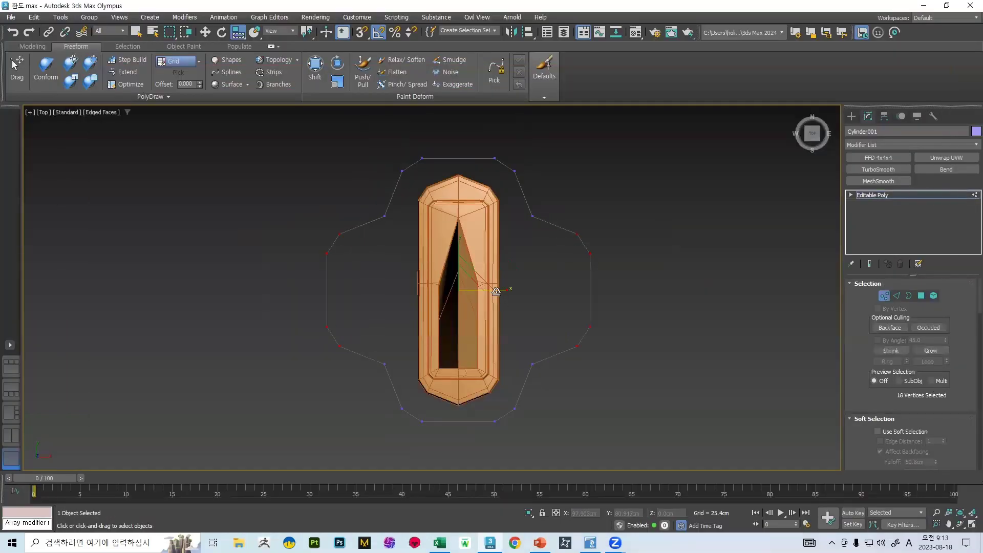
pyautogui.moveTo(496, 291); pyautogui.dragTo(491, 292)
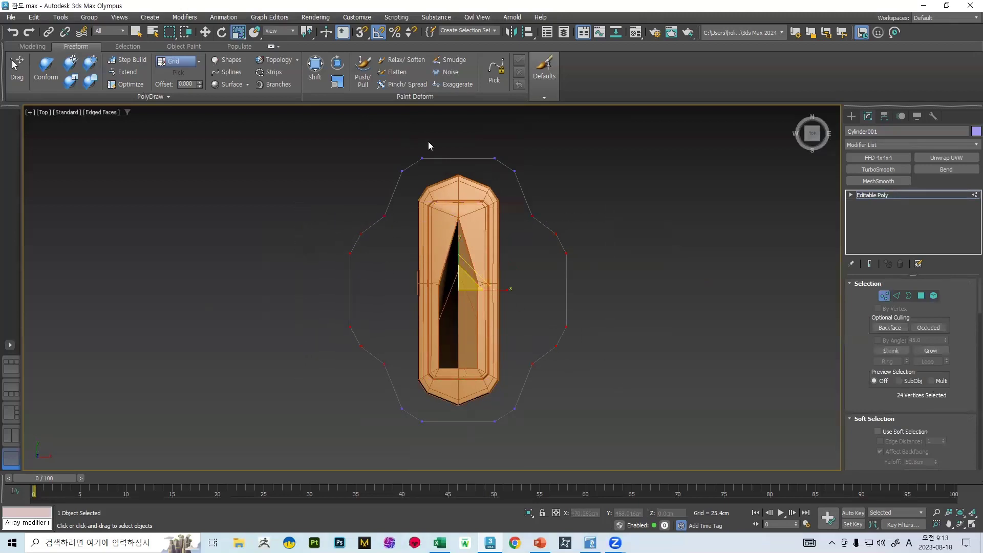
# Step: Scale the 16 outer vertices of the two Y-direction guard arms outward along Y, and compare with the PowerPoint reference
pyautogui.moveTo(535, 176); pyautogui.dragTo(576, 190)
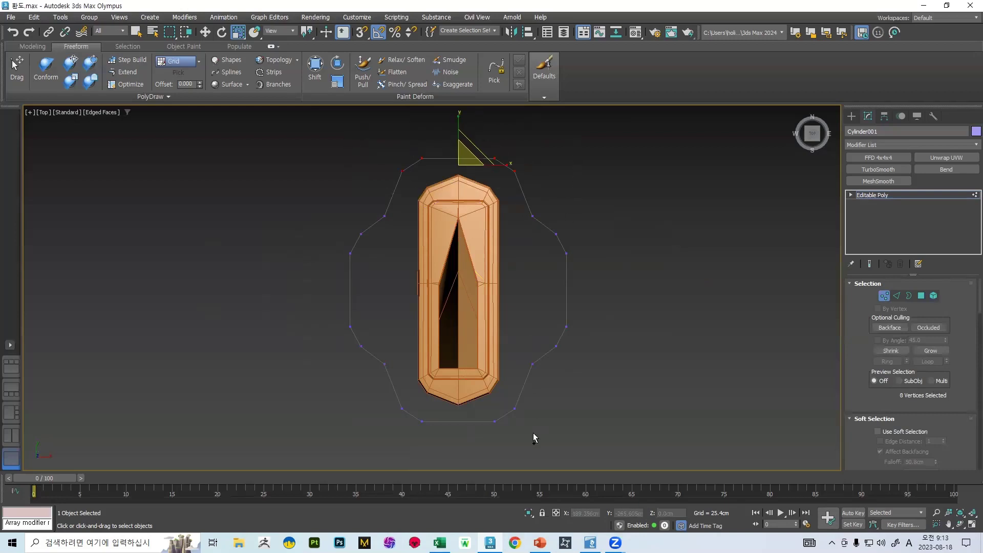
pyautogui.moveTo(350, 395); pyautogui.dragTo(349, 395)
pyautogui.moveTo(454, 241); pyautogui.dragTo(454, 238)
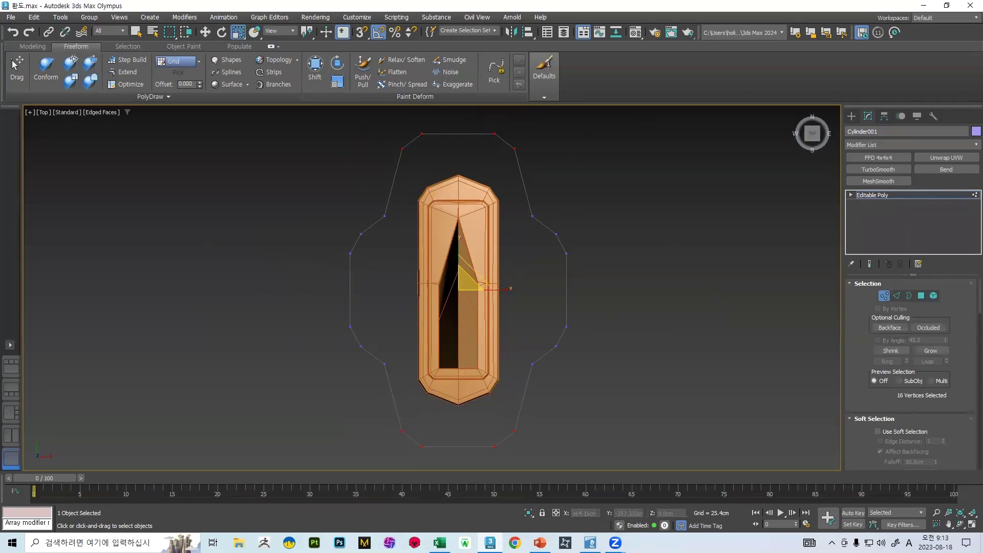
pyautogui.hotkey('alt', 'Tab')
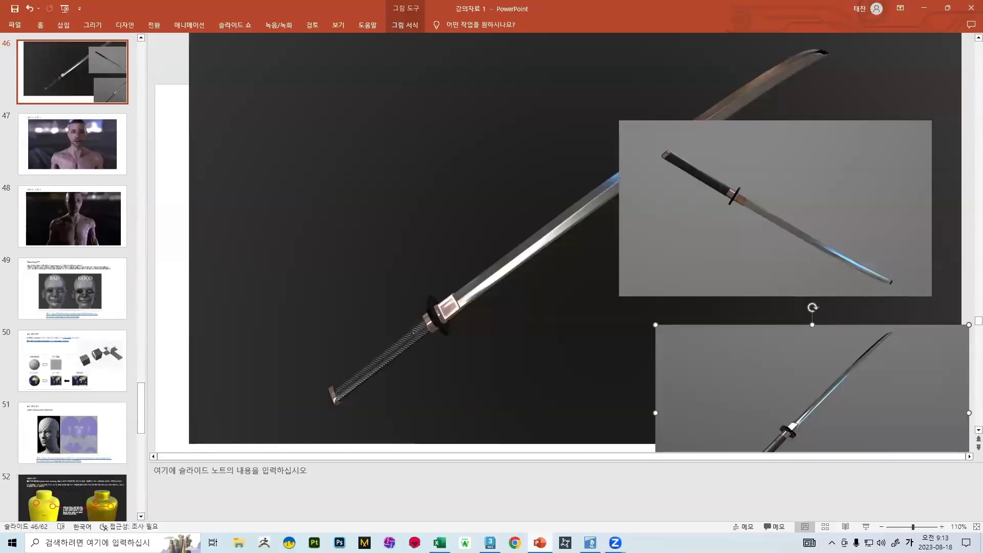
pyautogui.hotkey('alt', 'Tab')
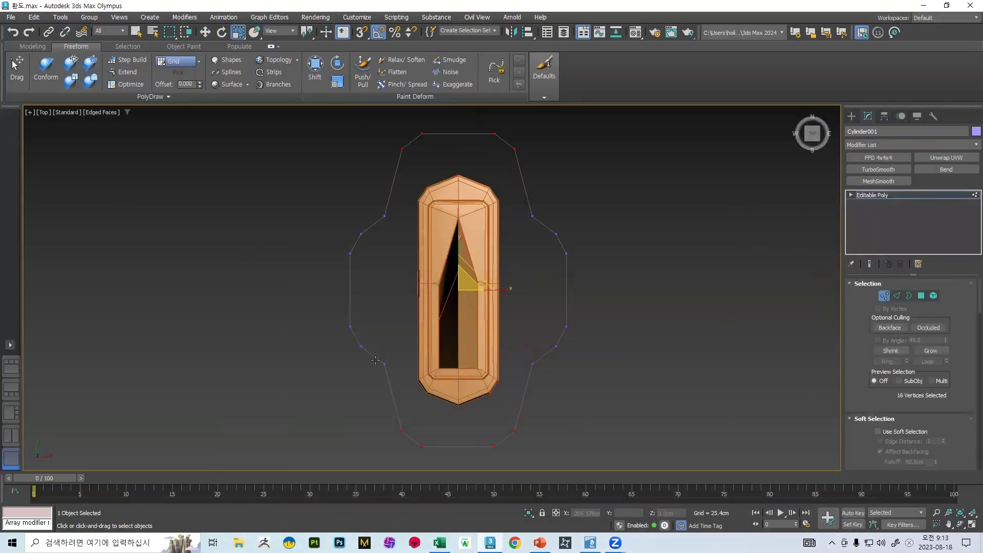
# Step: Widen the guard's two X-direction arms along Y and scale their outermost vertices outward along X
pyautogui.moveTo(323, 192); pyautogui.dragTo(325, 195)
pyautogui.keyDown('ctrl'); pyautogui.moveTo(543, 213); pyautogui.dragTo(544, 216); pyautogui.keyUp('ctrl')
pyautogui.moveTo(456, 247); pyautogui.dragTo(456, 233)
pyautogui.moveTo(497, 297); pyautogui.dragTo(511, 306)
# Step: Scale the eight inner corner vertices between the guard's arms closer together along X
pyautogui.moveTo(557, 246); pyautogui.dragTo(563, 240, button='middle')
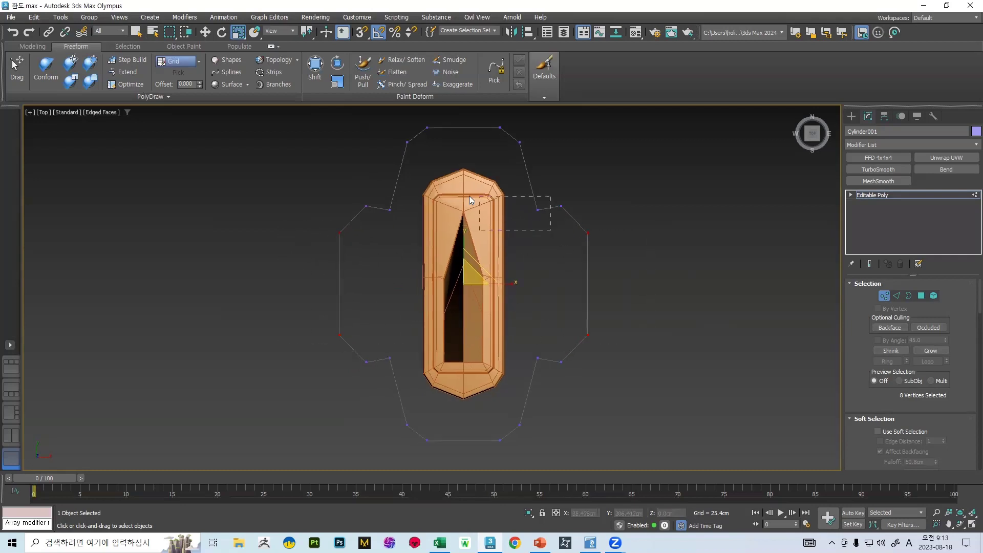
pyautogui.moveTo(471, 200); pyautogui.dragTo(388, 189)
pyautogui.keyDown('ctrl'); pyautogui.moveTo(410, 309); pyautogui.dragTo(385, 307); pyautogui.keyUp('ctrl')
pyautogui.moveTo(502, 288)
pyautogui.mouseDown()
pyautogui.moveTo(485, 280)
pyautogui.moveTo(495, 282)
pyautogui.mouseUp()
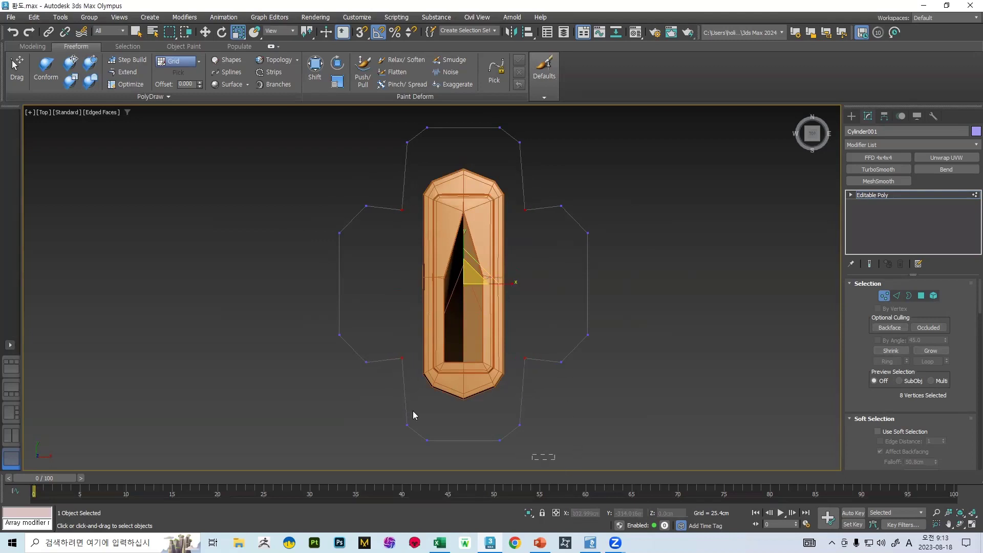
# Step: Scale the 16 outer vertices of the two Y-direction arms wider along X and shorter along Y
pyautogui.moveTo(412, 411); pyautogui.dragTo(344, 388)
pyautogui.keyDown('ctrl'); pyautogui.moveTo(502, 143); pyautogui.dragTo(347, 112); pyautogui.keyUp('ctrl')
pyautogui.moveTo(502, 282); pyautogui.dragTo(514, 282)
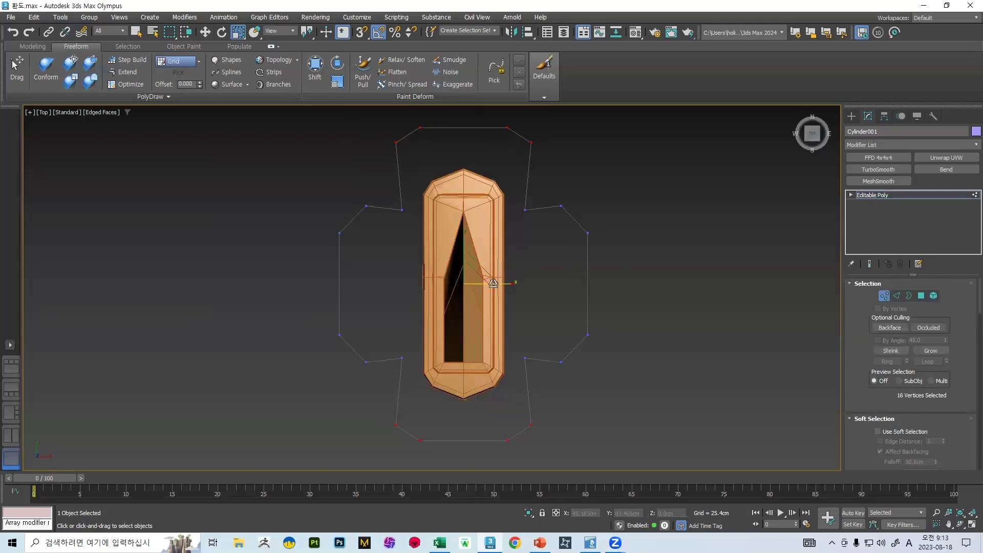
pyautogui.moveTo(462, 238); pyautogui.dragTo(461, 243)
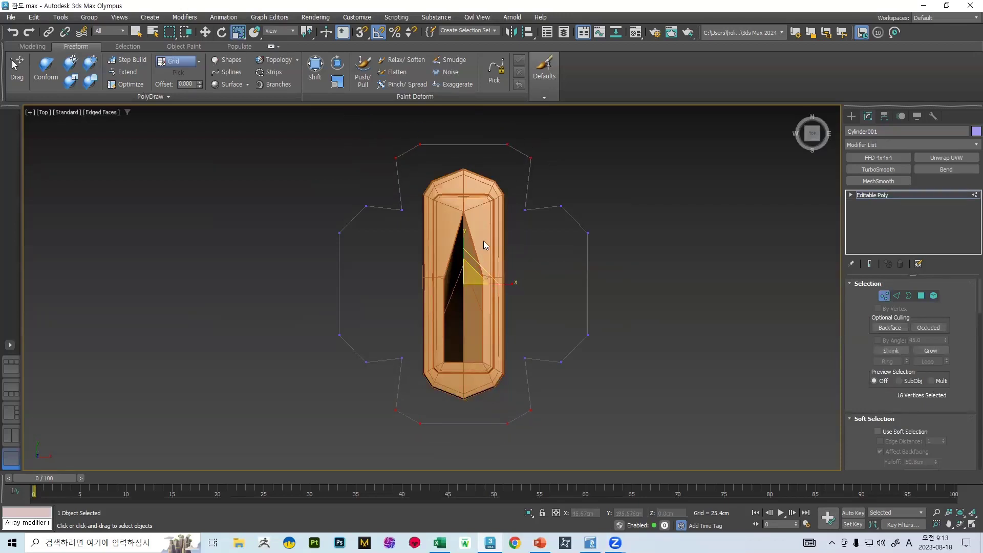
# Step: Flatten the guard's upper row of vertices to one height with Make Planar, working from the left view
pyautogui.keyDown('alt'); pyautogui.moveTo(523, 245); pyautogui.dragTo(603, 223, button='middle'); pyautogui.keyUp('alt')
pyautogui.click(884, 296)
pyautogui.keyDown('alt'); pyautogui.moveTo(819, 284); pyautogui.dragTo(781, 121, button='middle'); pyautogui.keyUp('alt')
pyautogui.click(811, 134)
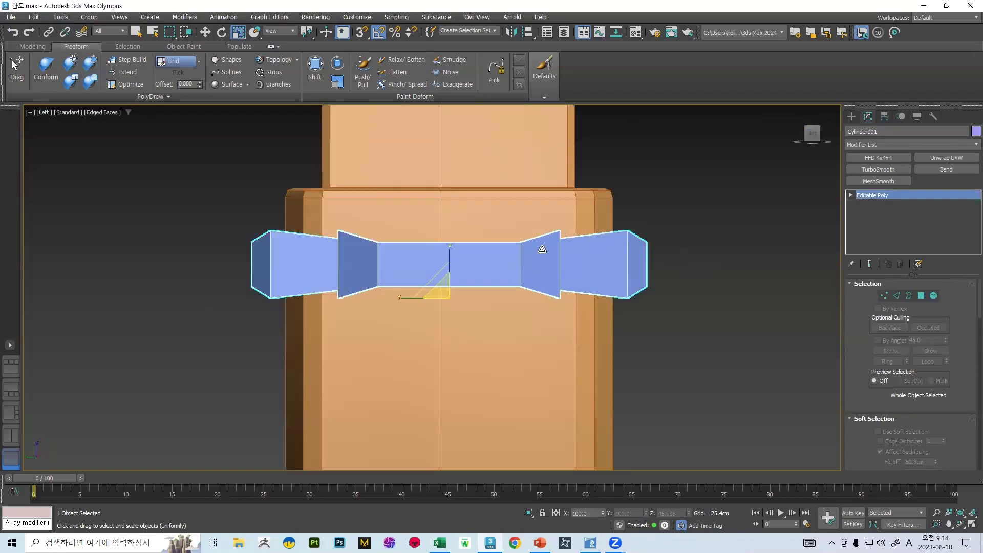
pyautogui.press('1')
pyautogui.moveTo(725, 261); pyautogui.dragTo(726, 262)
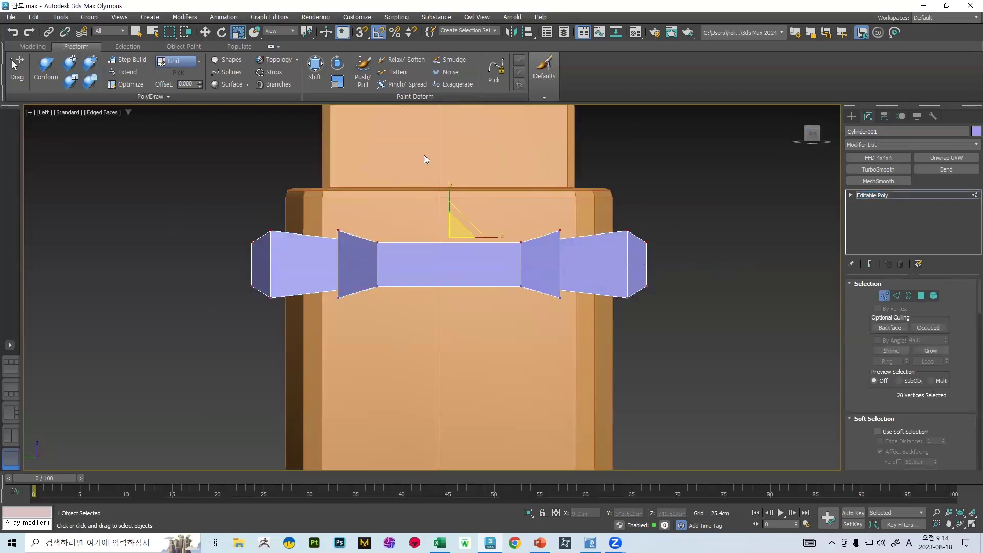
pyautogui.scroll(-5, 916, 372)
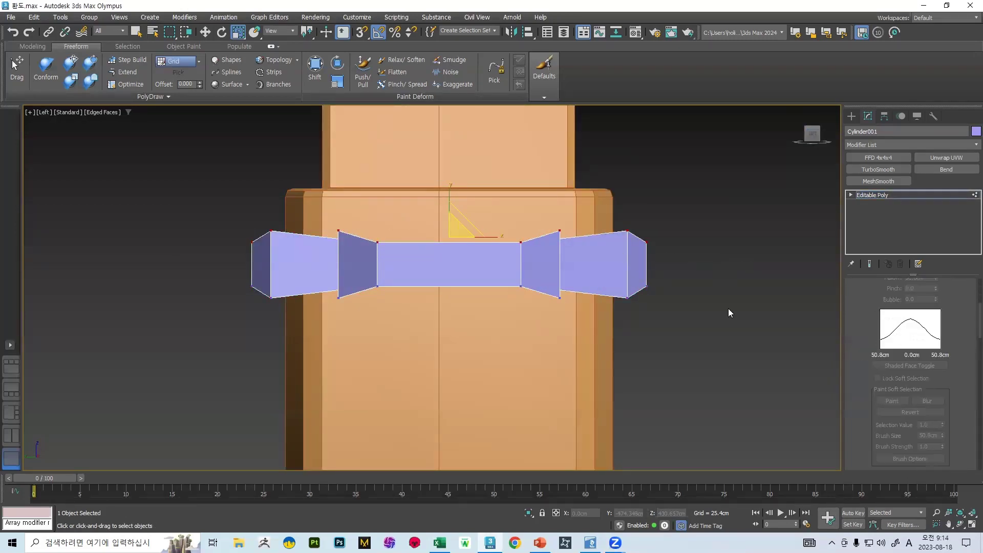
pyautogui.press('F3')
pyautogui.press('F3')
pyautogui.scroll(-10, 935, 380)
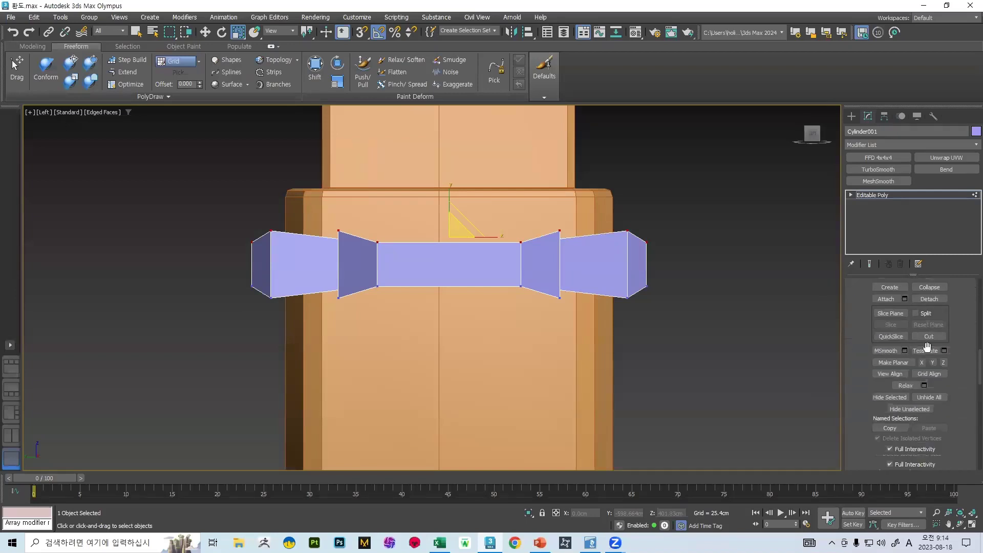
pyautogui.click(931, 316)
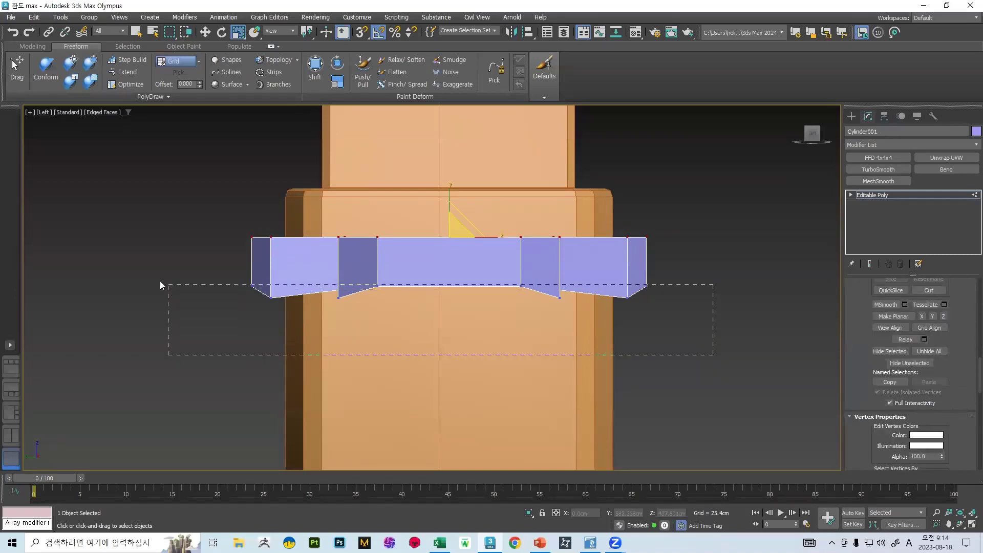
# Step: Flatten the guard's lower row of vertices to one height with Make Planar and check the evened band
pyautogui.moveTo(160, 285); pyautogui.dragTo(149, 279)
pyautogui.click(932, 316)
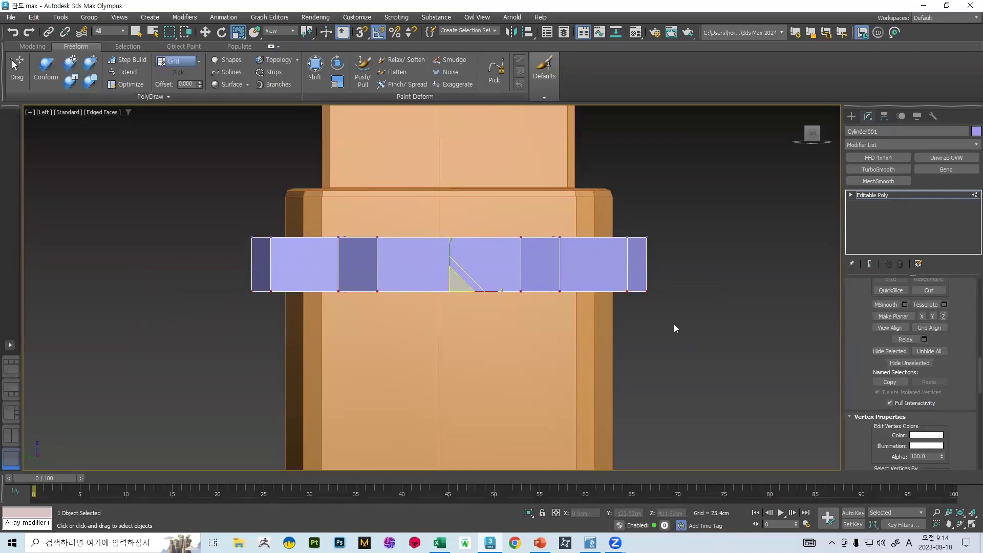
pyautogui.keyDown('alt'); pyautogui.moveTo(673, 324); pyautogui.dragTo(967, 384, button='middle'); pyautogui.keyUp('alt')
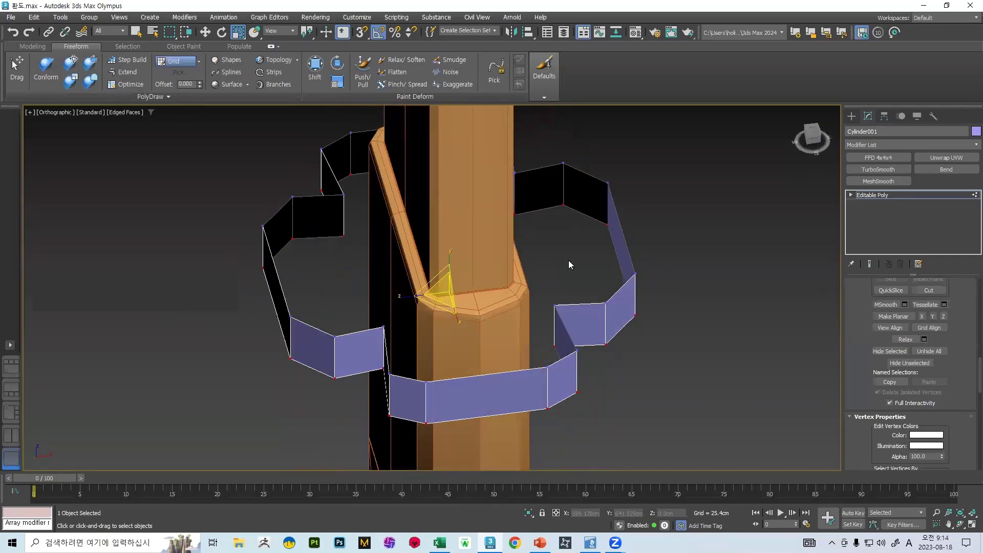
pyautogui.scroll(-3, 568, 260)
pyautogui.keyDown('alt'); pyautogui.moveTo(569, 260); pyautogui.dragTo(617, 259, button='middle'); pyautogui.keyUp('alt')
pyautogui.scroll(-4, 618, 258)
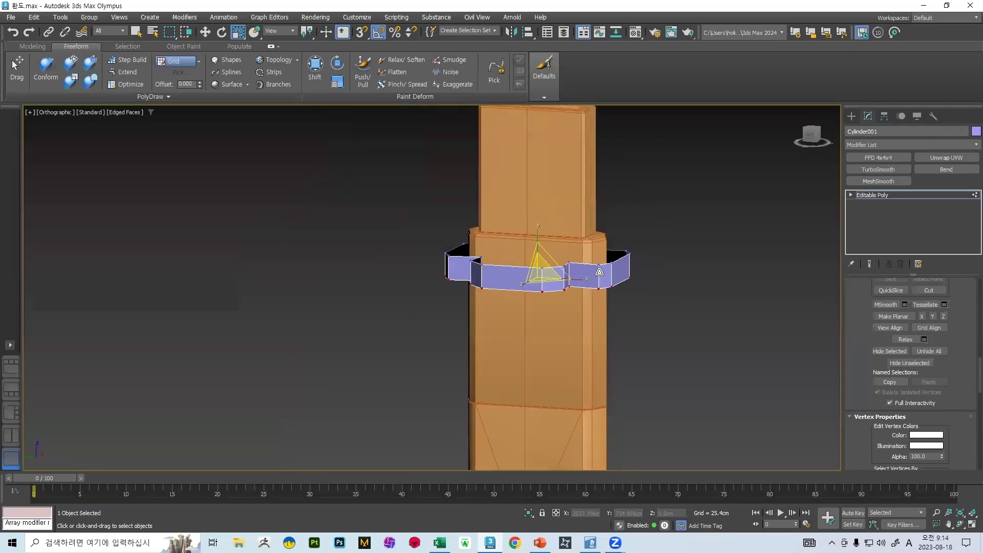
# Step: Enlarge the whole guard uniformly to about 139.67 percent in X and Y
pyautogui.press('1')
pyautogui.keyDown('alt'); pyautogui.moveTo(537, 268); pyautogui.dragTo(537, 254, button='middle'); pyautogui.keyUp('alt')
pyautogui.press('t')
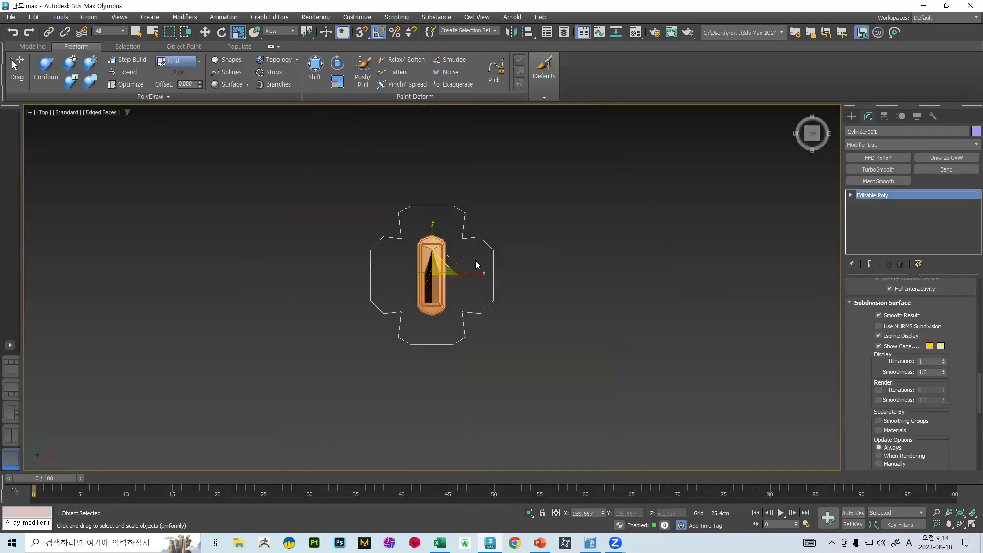
pyautogui.scroll(4, 451, 258)
pyautogui.keyDown('alt'); pyautogui.moveTo(459, 259); pyautogui.dragTo(565, 213, button='middle'); pyautogui.keyUp('alt')
# Step: Turn off the edged-faces display and check the guard's proportions against the handle from the front and left views
pyautogui.scroll(-4, 517, 218)
pyautogui.press('F3')
pyautogui.press('F3')
pyautogui.press('F4')
pyautogui.scroll(2, 512, 245)
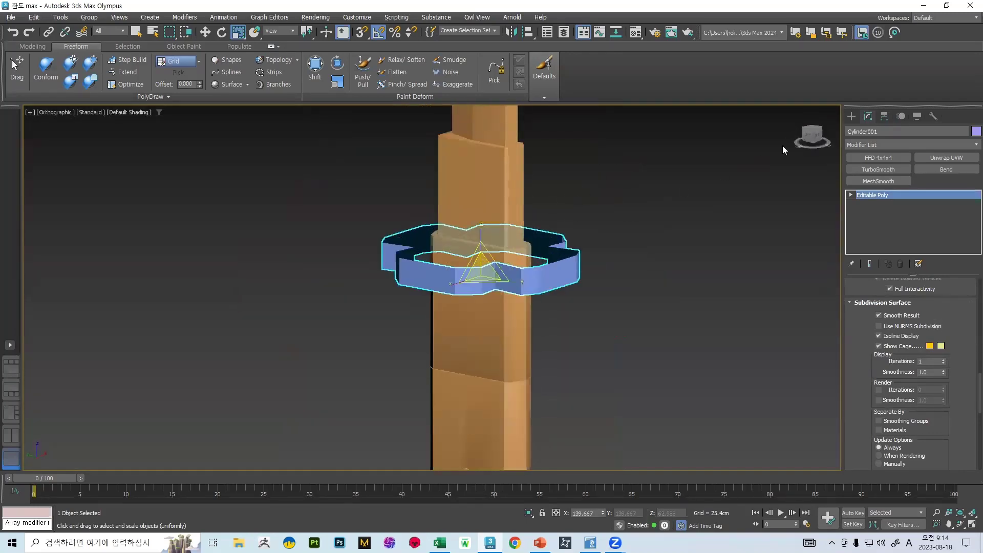
pyautogui.press('f')
pyautogui.scroll(-4, 463, 208)
pyautogui.moveTo(464, 207); pyautogui.dragTo(518, 296, button='middle')
pyautogui.press('l')
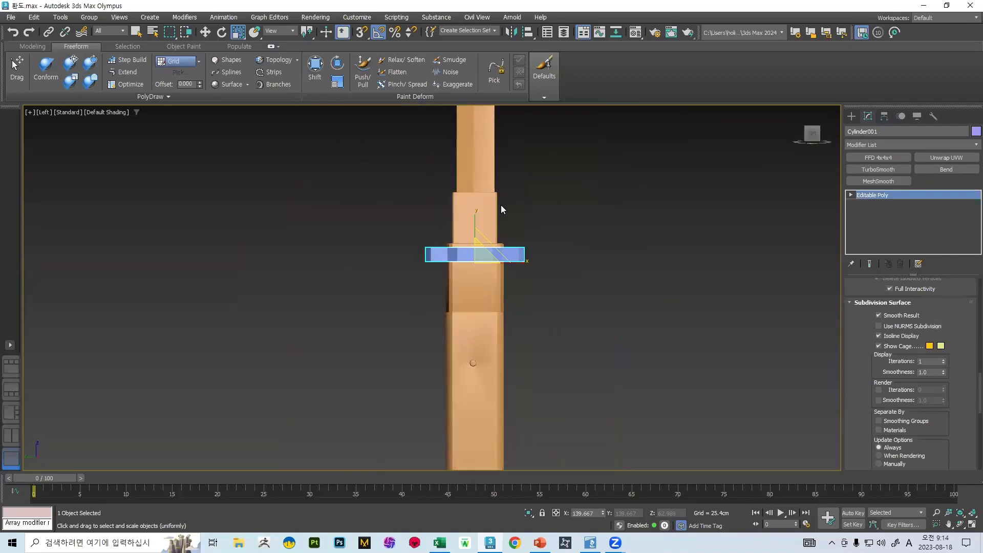
pyautogui.press('w')
pyautogui.press('s')
pyautogui.moveTo(474, 225)
pyautogui.mouseDown()
pyautogui.moveTo(469, 251)
pyautogui.moveTo(478, 251)
pyautogui.moveTo(483, 224)
pyautogui.mouseUp()
pyautogui.hotkey('ctrl', 'z')
pyautogui.press('s')
# Step: Enlarge the whole guard further and lower it slightly along the handle, judging it against the full sword
pyautogui.press('r')
pyautogui.press('w')
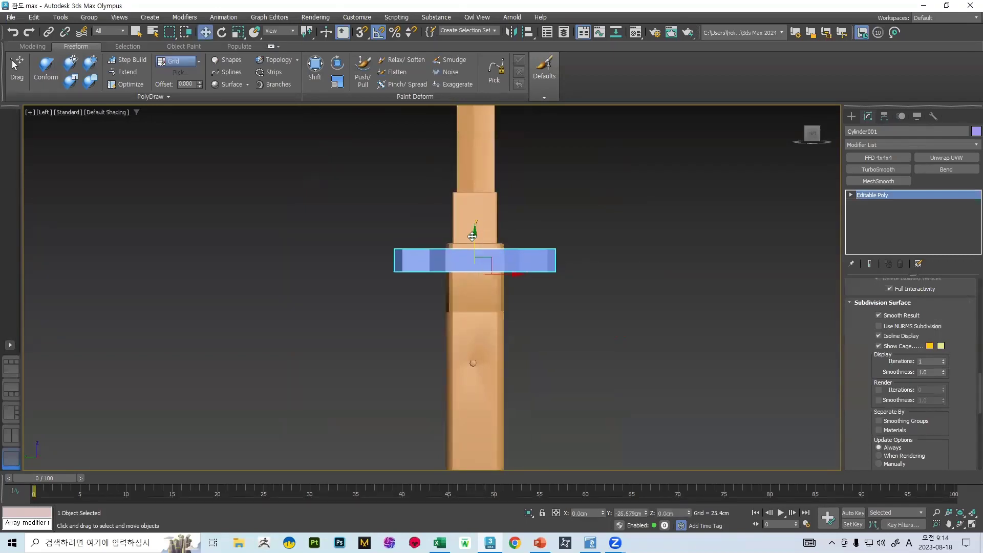
pyautogui.scroll(-10, 500, 175)
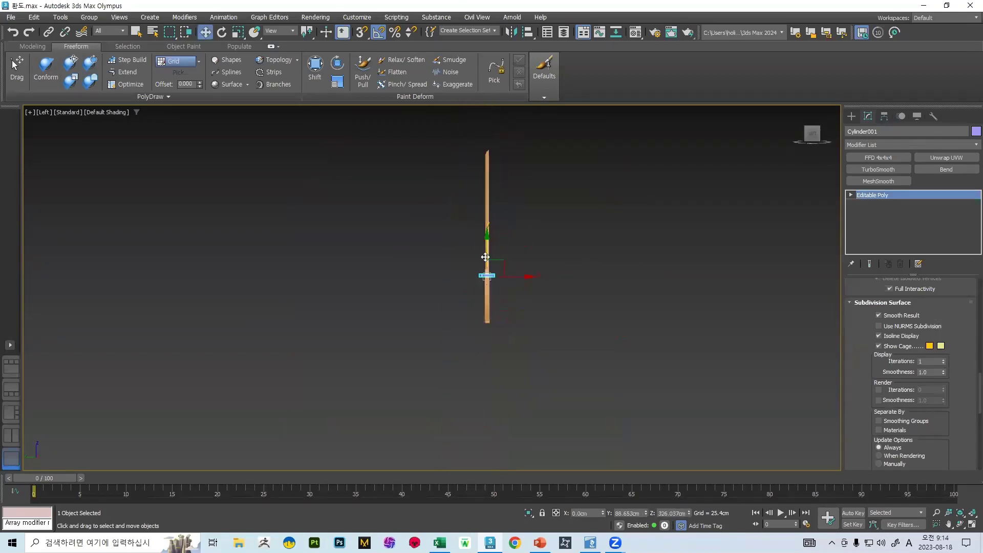
# Step: Check the sword reference in PowerPoint, and scale all of the guard's vertices in X from the top wireframe view to narrow it
pyautogui.scroll(10, 485, 257)
pyautogui.keyDown('alt'); pyautogui.moveTo(483, 300); pyautogui.dragTo(422, 273, button='middle'); pyautogui.keyUp('alt')
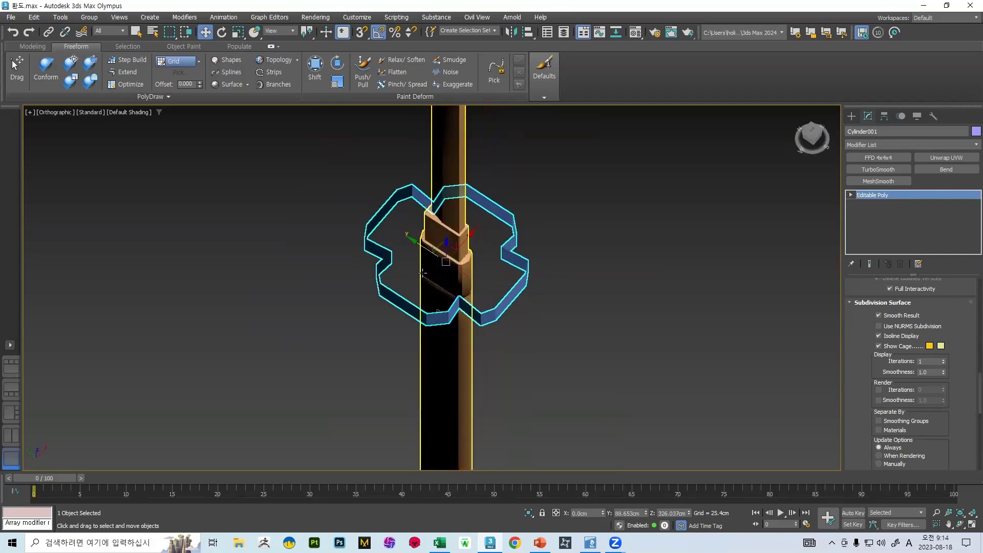
pyautogui.click(540, 542)
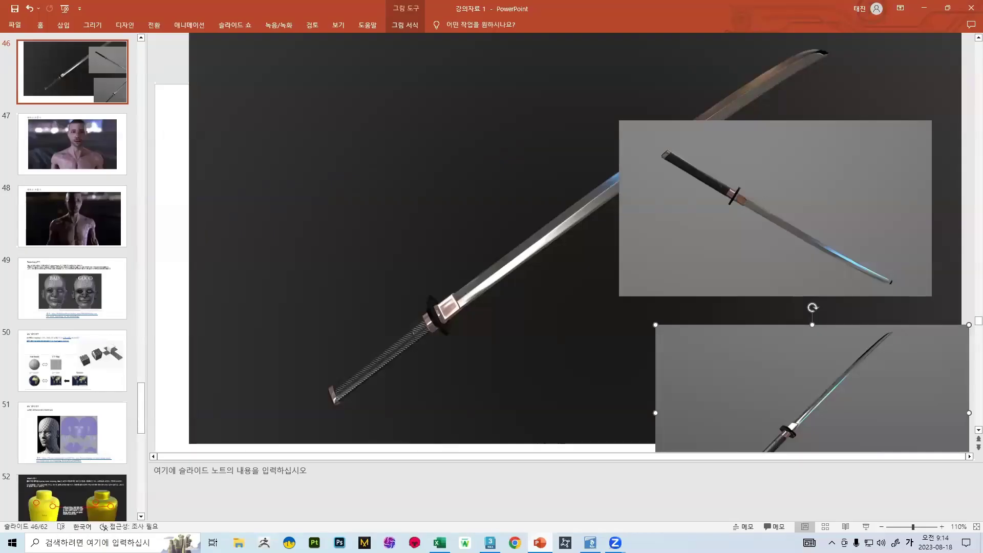
pyautogui.click(540, 543)
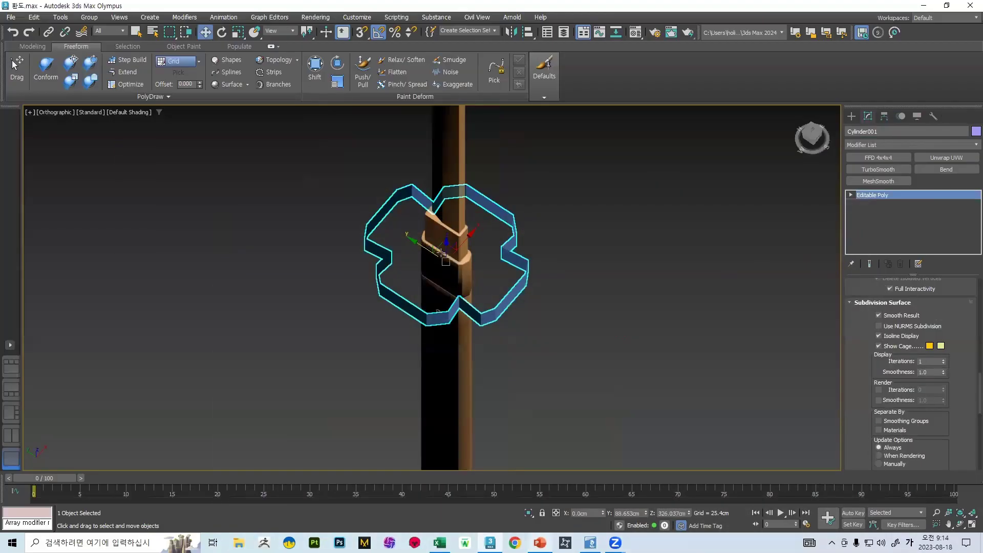
pyautogui.press('t')
pyautogui.scroll(-5, 478, 253)
pyautogui.press('F3')
pyautogui.scroll(4, 473, 266)
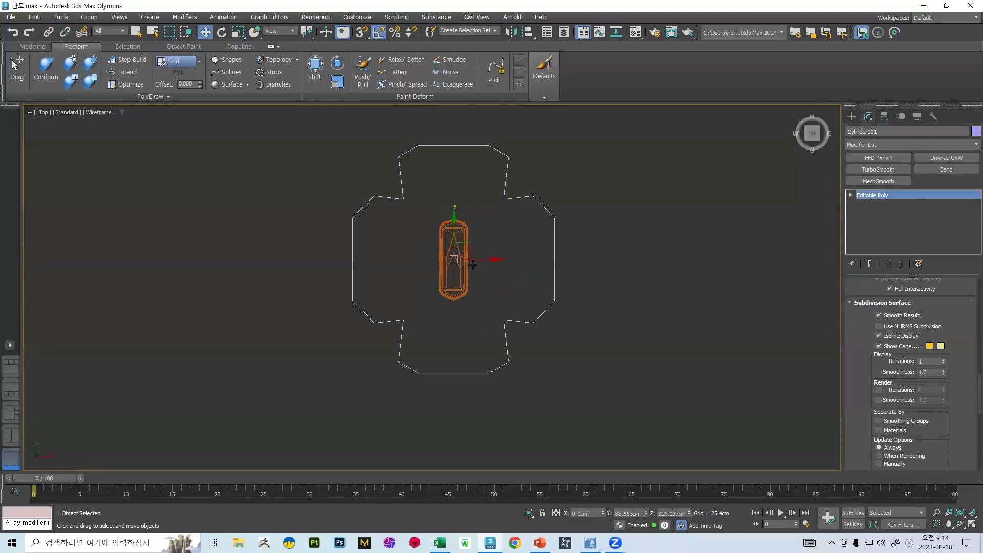
pyautogui.press('1')
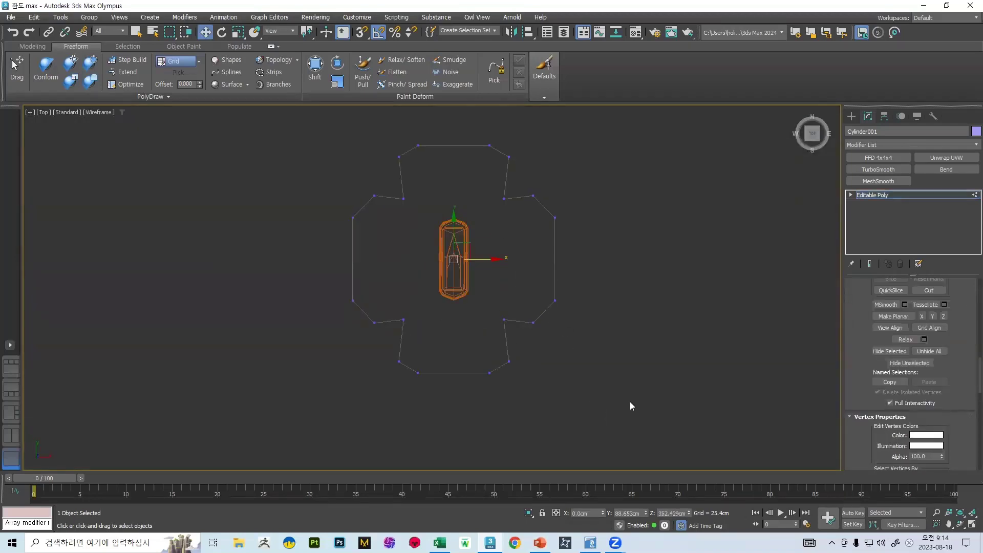
pyautogui.moveTo(484, 115); pyautogui.dragTo(485, 117)
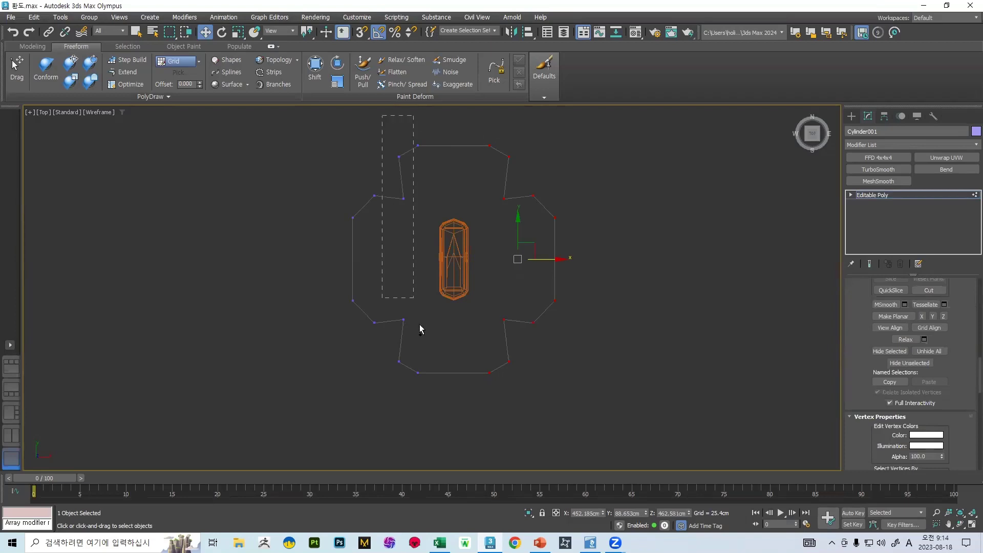
pyautogui.keyDown('ctrl'); pyautogui.moveTo(419, 324); pyautogui.dragTo(441, 421); pyautogui.keyUp('ctrl')
pyautogui.press('r')
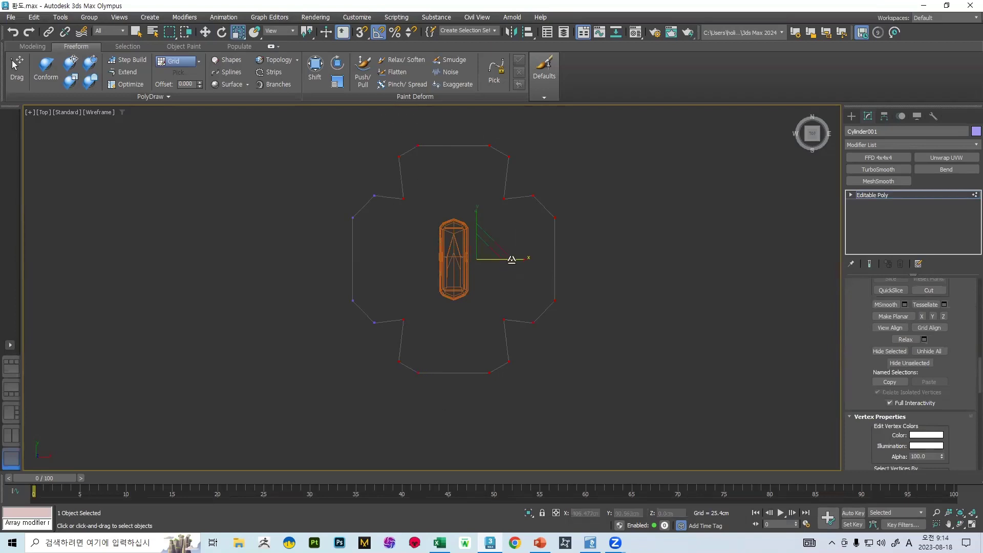
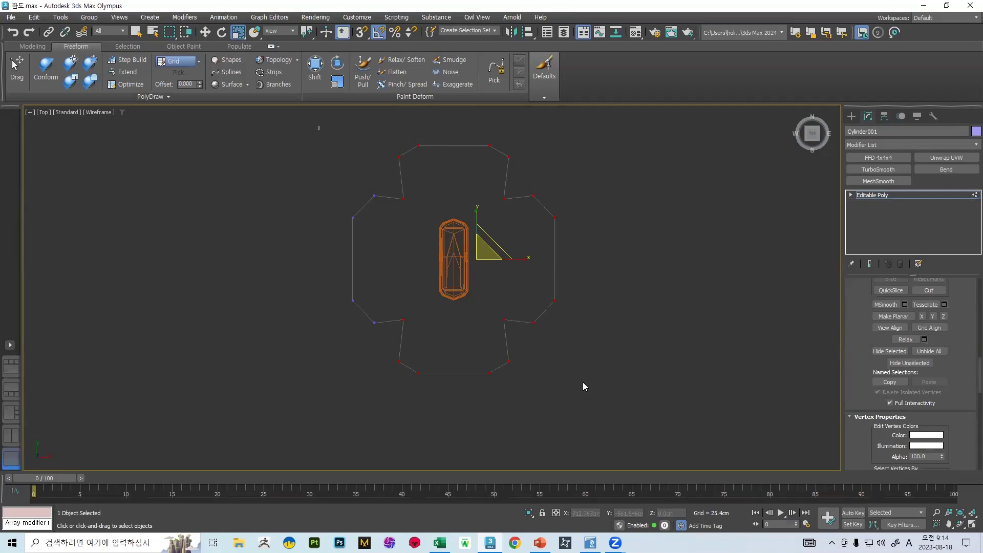
pyautogui.moveTo(495, 259); pyautogui.dragTo(478, 258)
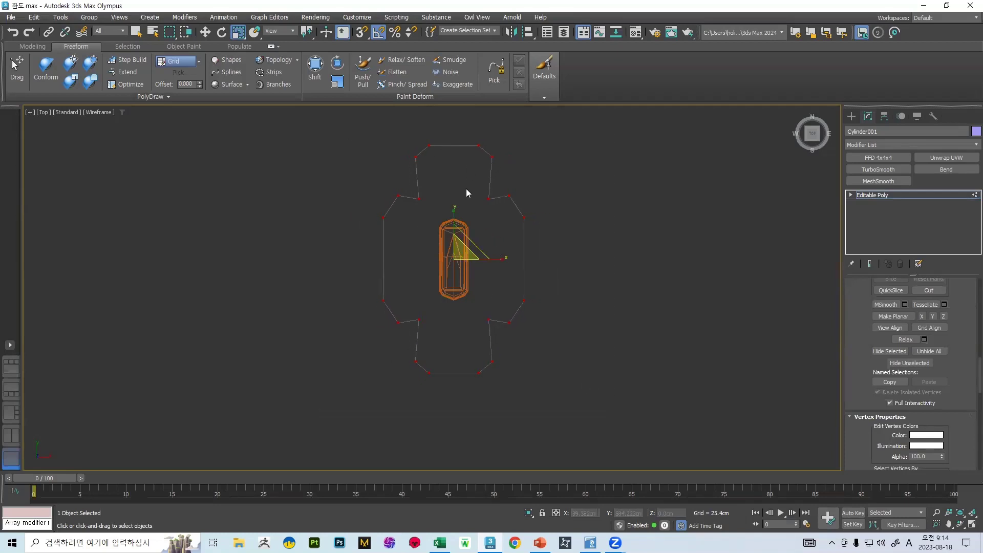
# Step: Scale the end vertices of the guard's two Y-direction arms closer together to shorten the arms, and restore the shaded display
pyautogui.moveTo(396, 137); pyautogui.dragTo(500, 174)
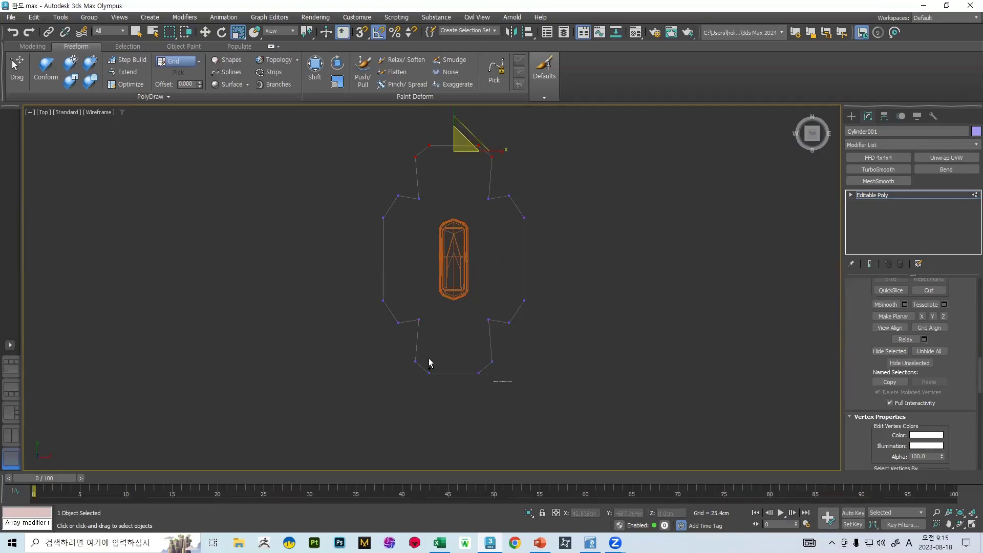
pyautogui.keyDown('ctrl'); pyautogui.moveTo(429, 362); pyautogui.dragTo(410, 357); pyautogui.keyUp('ctrl')
pyautogui.moveTo(454, 224); pyautogui.dragTo(453, 227)
pyautogui.moveTo(454, 228)
pyautogui.keyDown('alt'); pyautogui.mouseDown(button='middle')
pyautogui.moveTo(536, 231)
pyautogui.moveTo(588, 216)
pyautogui.moveTo(570, 189)
pyautogui.mouseUp(button='middle'); pyautogui.keyUp('alt')
pyautogui.press('F3')
pyautogui.scroll(-5, 571, 189)
pyautogui.scroll(1, 954, 352)
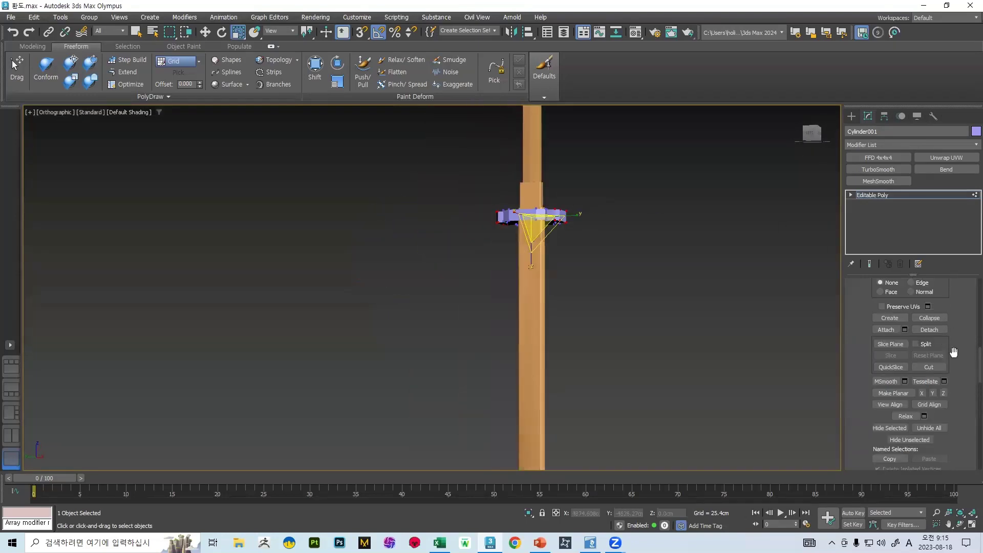
# Step: Lower the guard's upper row of vertices in the left view to make the band thinner
pyautogui.scroll(5, 956, 338)
pyautogui.press('l')
pyautogui.scroll(5, 447, 235)
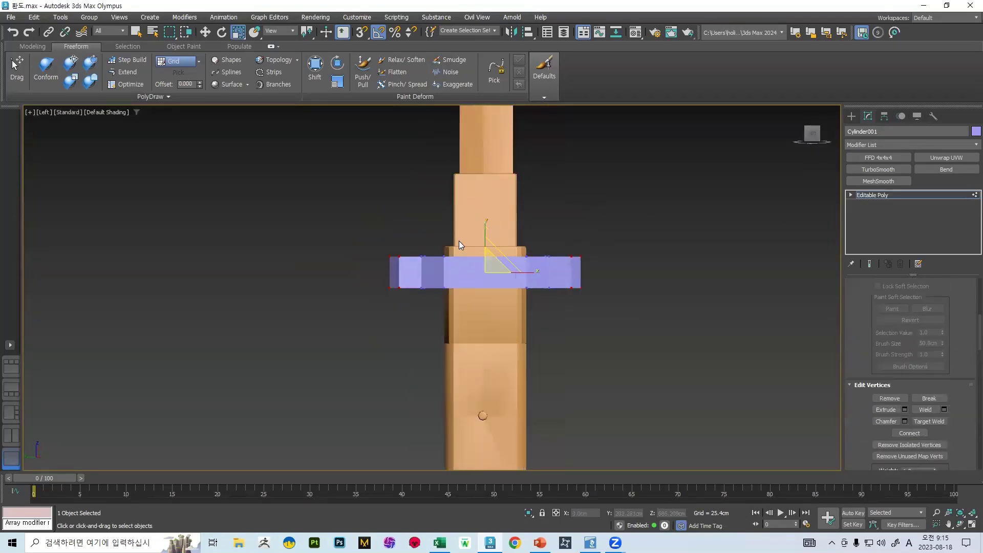
pyautogui.press('1')
pyautogui.press('1')
pyautogui.moveTo(334, 233); pyautogui.dragTo(636, 266)
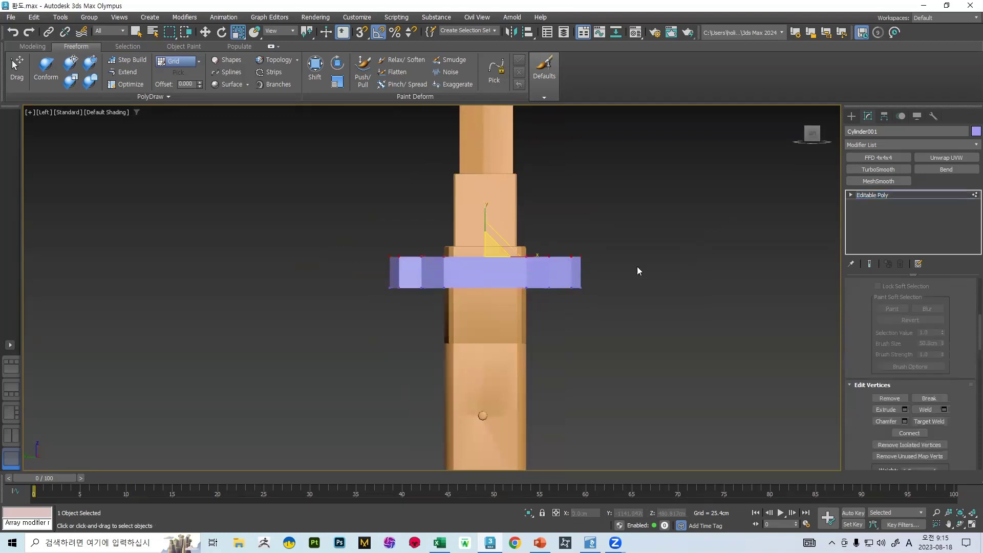
pyautogui.press('w')
pyautogui.press('s')
pyautogui.moveTo(485, 255)
pyautogui.mouseDown()
pyautogui.moveTo(485, 226)
pyautogui.moveTo(489, 241)
pyautogui.mouseUp()
pyautogui.press('s')
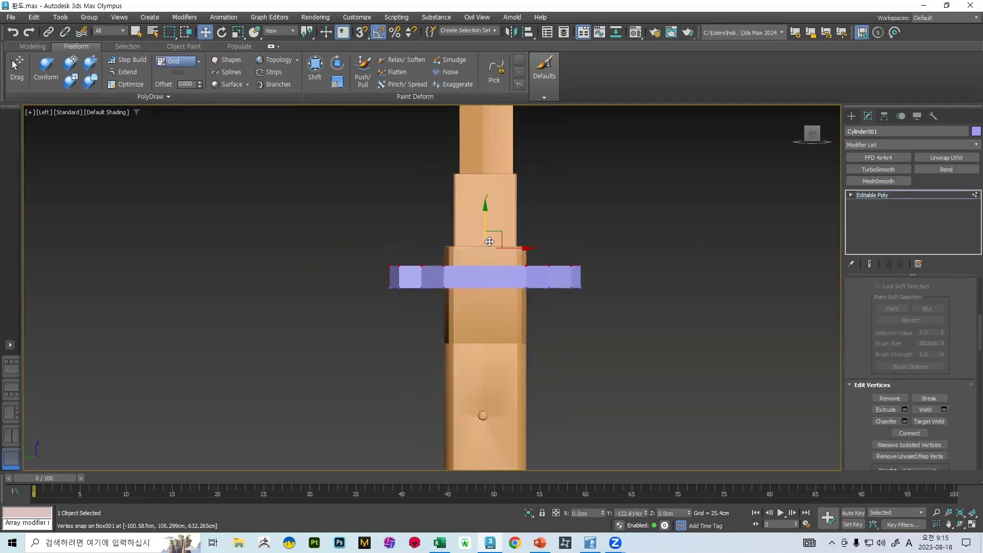
# Step: Show edged faces and compare the whole guard's shape around the handle with the sword reference in PowerPoint
pyautogui.scroll(-5, 544, 253)
pyautogui.moveTo(544, 252)
pyautogui.keyDown('alt'); pyautogui.mouseDown(button='middle')
pyautogui.moveTo(509, 263)
pyautogui.moveTo(526, 275)
pyautogui.moveTo(537, 303)
pyautogui.moveTo(583, 311)
pyautogui.mouseUp(button='middle'); pyautogui.keyUp('alt')
pyautogui.scroll(8, 518, 267)
pyautogui.press('F4')
pyautogui.press('1')
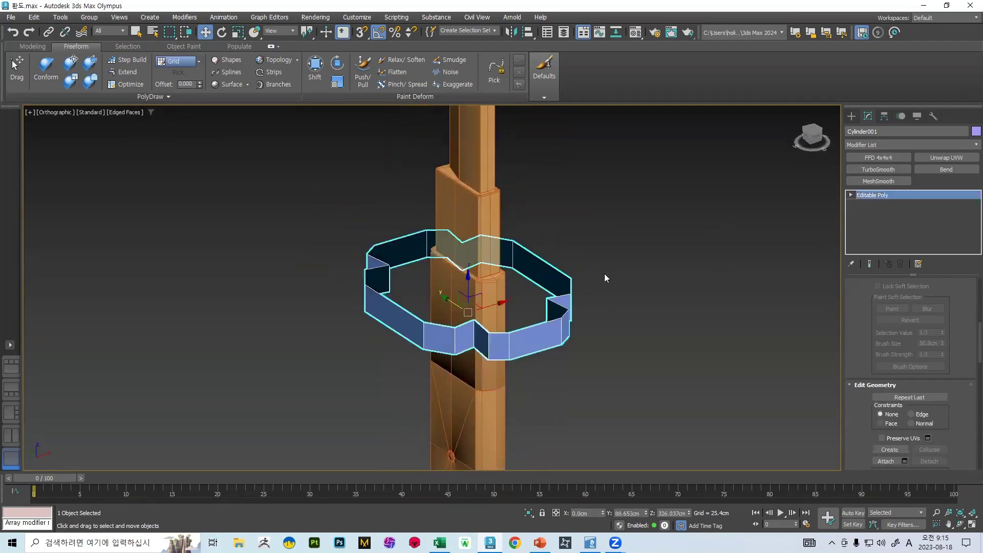
pyautogui.press('t')
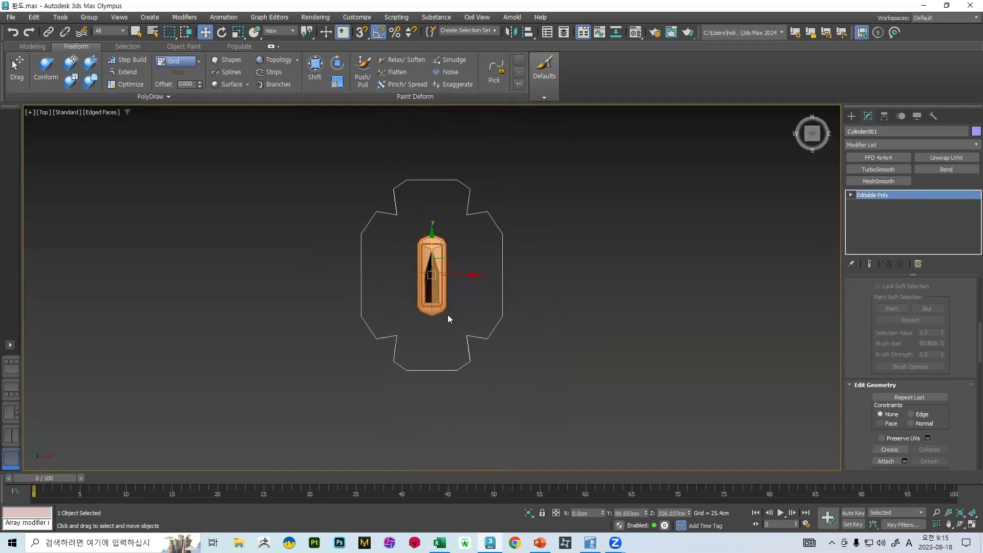
pyautogui.keyDown('alt'); pyautogui.moveTo(448, 319); pyautogui.dragTo(610, 286, button='middle'); pyautogui.keyUp('alt')
pyautogui.scroll(4, 512, 276)
pyautogui.click(540, 543)
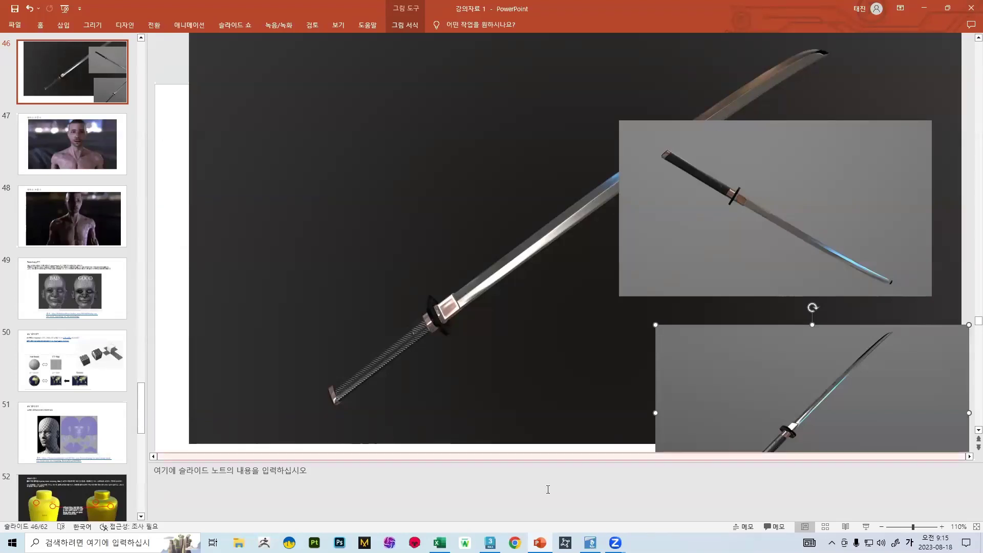
pyautogui.click(490, 542)
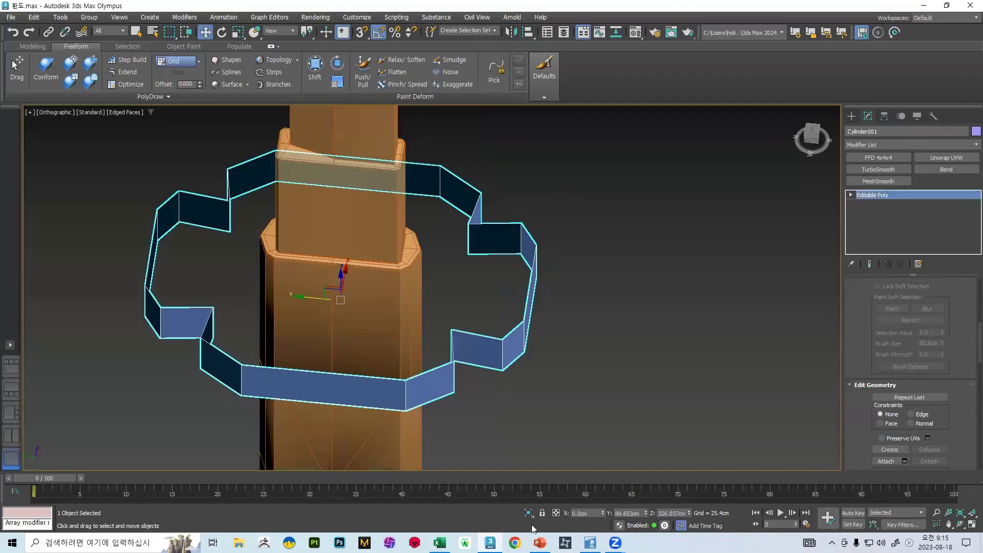
pyautogui.moveTo(489, 543)
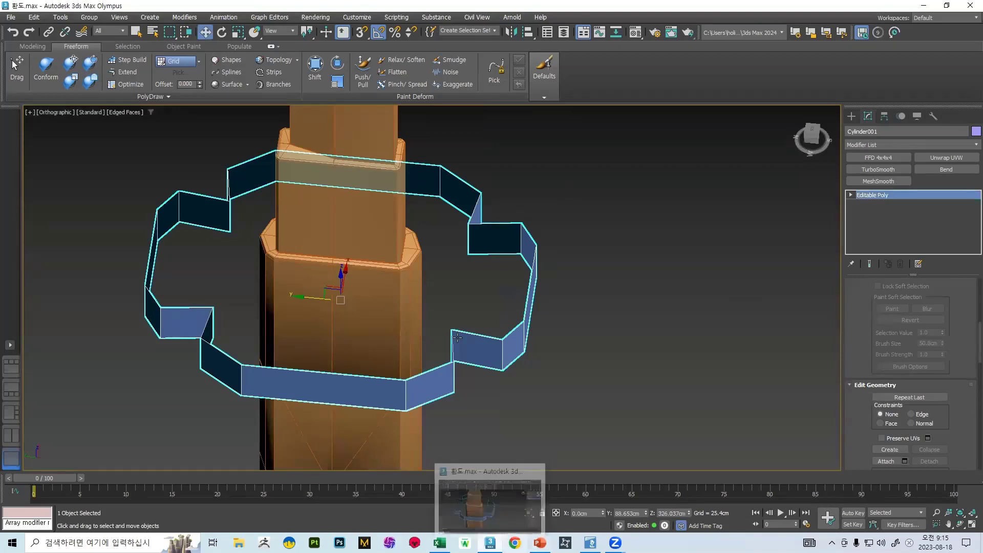
pyautogui.moveTo(369, 279); pyautogui.dragTo(418, 289, button='middle')
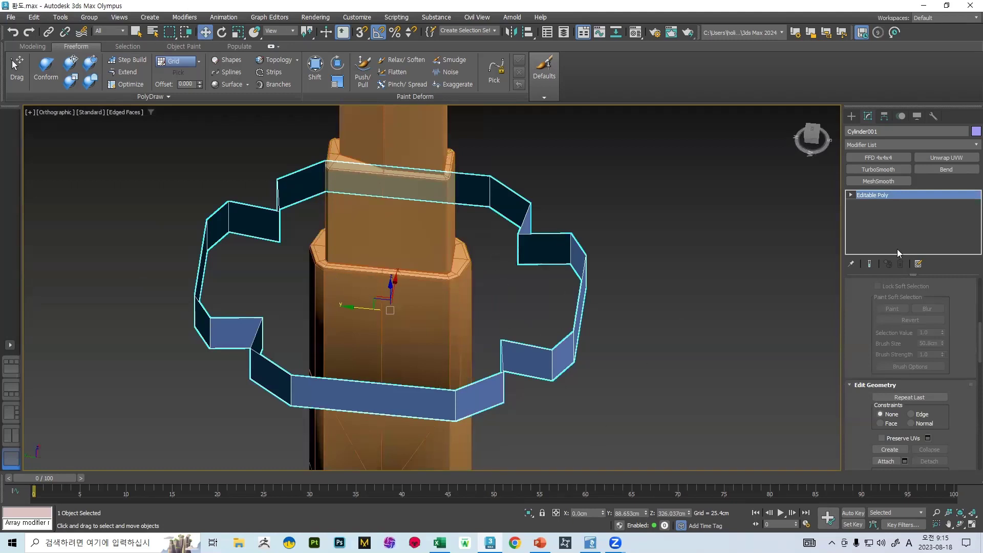
# Step: Select all the edges along both the upper and lower open borders of the guard ring
pyautogui.scroll(5, 943, 343)
pyautogui.scroll(1, 943, 343)
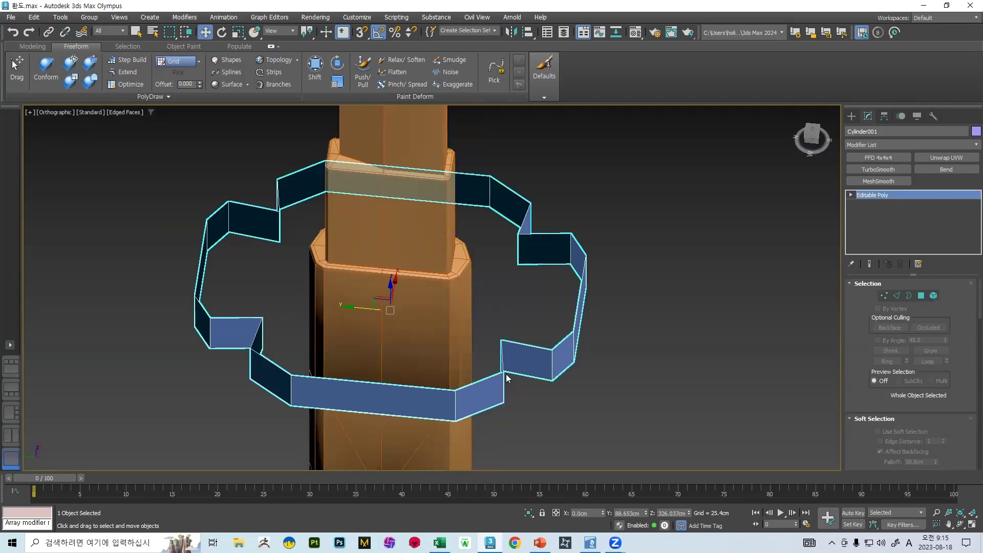
pyautogui.click(920, 296)
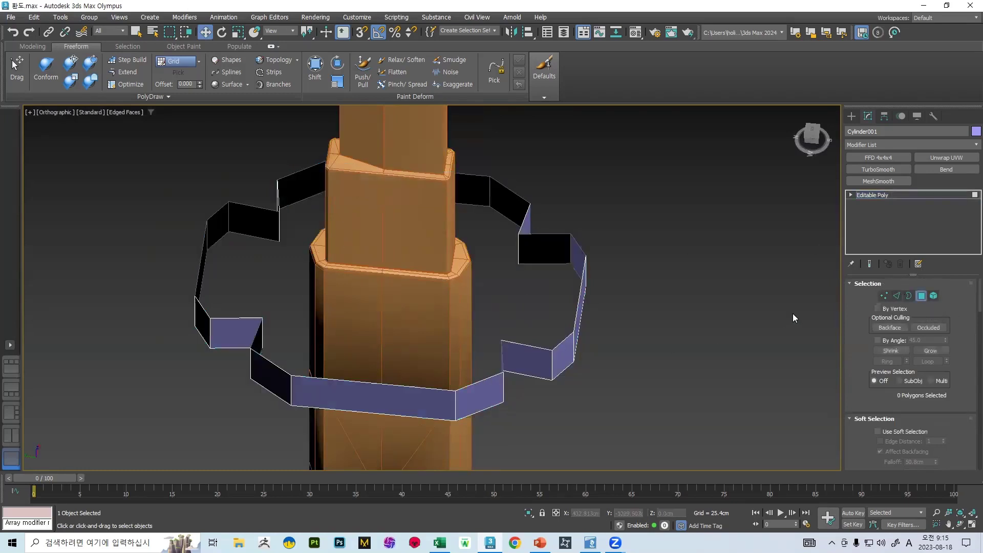
pyautogui.press('t')
pyautogui.scroll(4, 500, 336)
pyautogui.press('2')
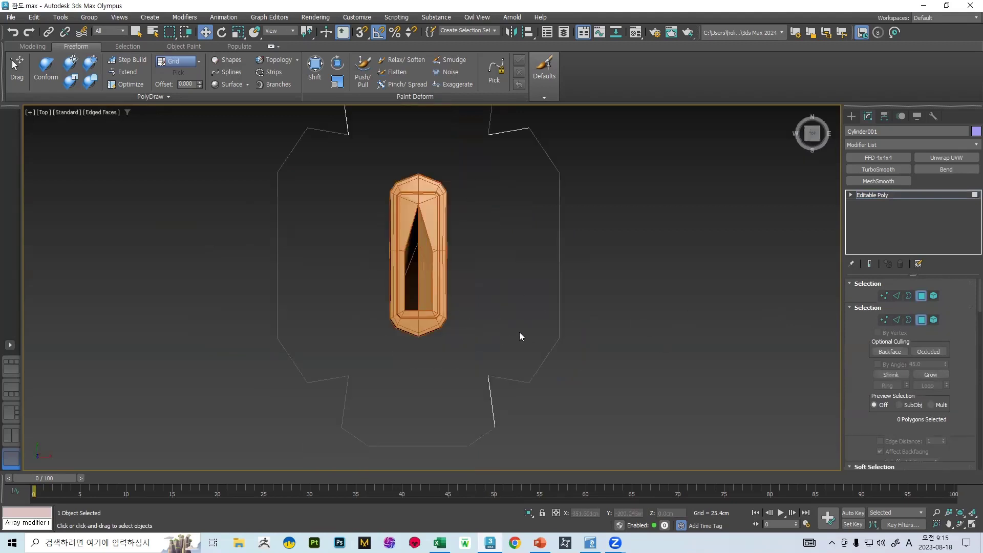
pyautogui.moveTo(574, 224); pyautogui.dragTo(576, 244, button='middle')
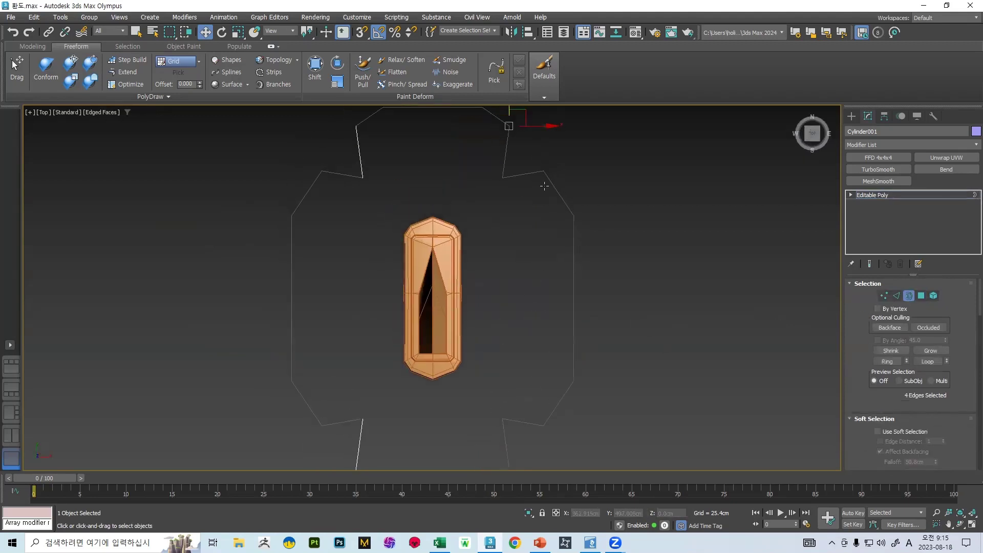
pyautogui.doubleClick(574, 222)
pyautogui.scroll(-4, 578, 240)
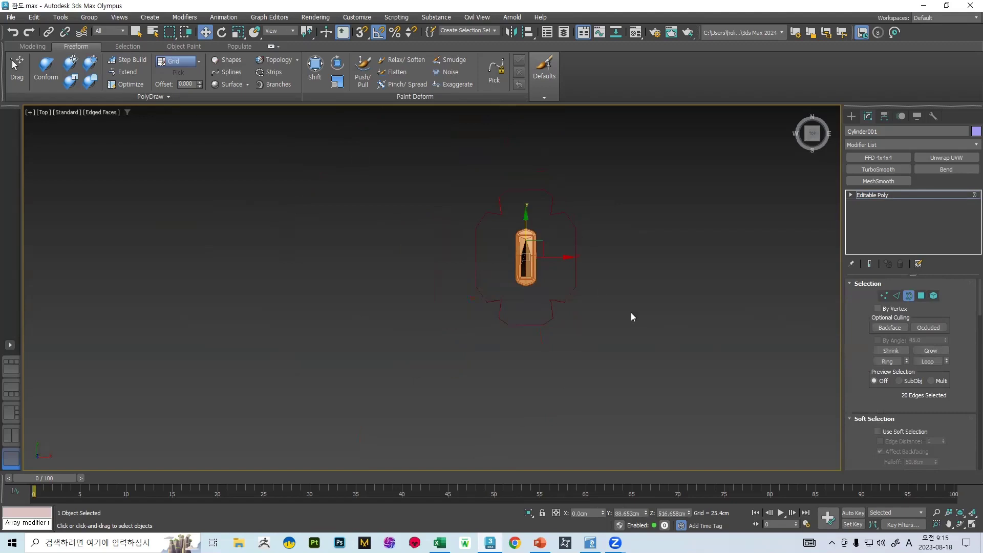
pyautogui.moveTo(631, 313); pyautogui.dragTo(574, 246)
pyautogui.scroll(4, 556, 254)
pyautogui.press('r')
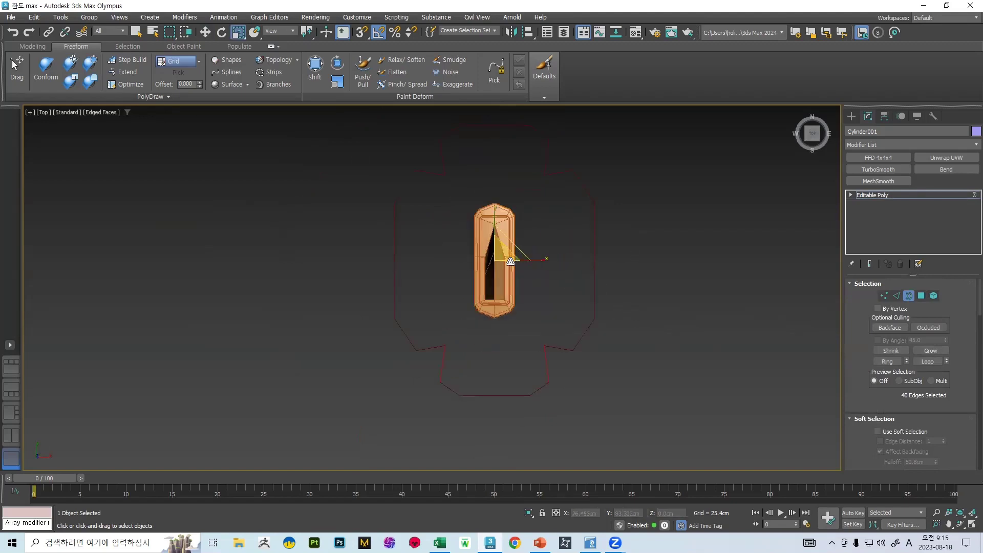
# Step: Try extruding the selected border edges inward by uniform scaling in the top view to form a wide flat rim
pyautogui.keyDown('alt'); pyautogui.moveTo(553, 256); pyautogui.dragTo(582, 258, button='middle'); pyautogui.keyUp('alt')
pyautogui.press('t')
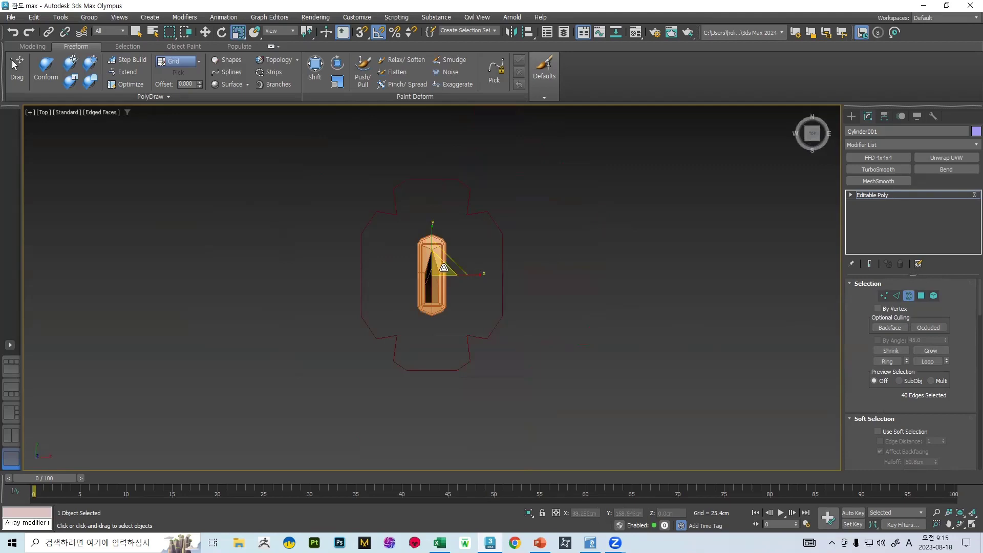
pyautogui.moveTo(443, 267); pyautogui.dragTo(441, 287)
pyautogui.scroll(4, 458, 241)
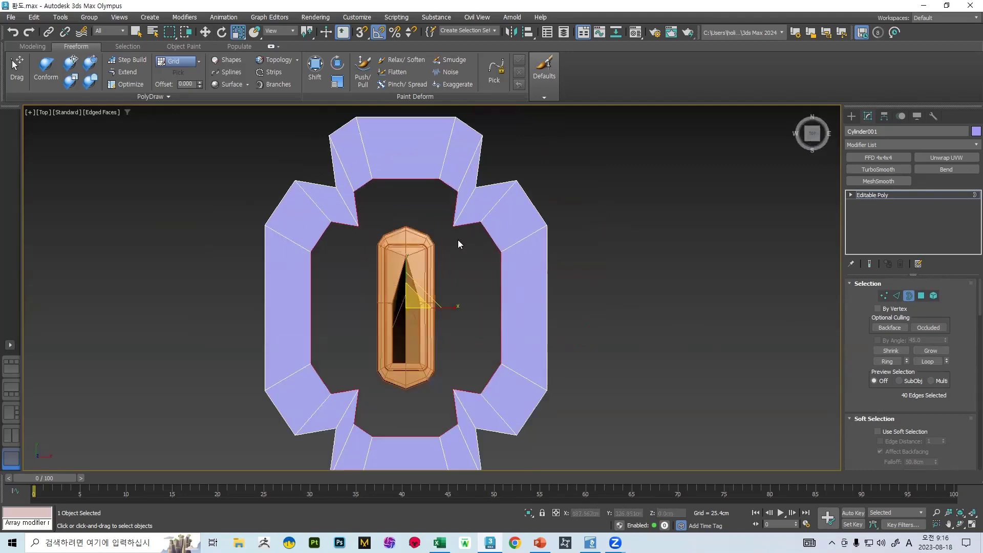
pyautogui.moveTo(459, 242)
pyautogui.keyDown('alt'); pyautogui.mouseDown(button='middle')
pyautogui.moveTo(486, 204)
pyautogui.moveTo(459, 241)
pyautogui.mouseUp(button='middle'); pyautogui.keyUp('alt')
pyautogui.press('t')
pyautogui.scroll(2, 467, 235)
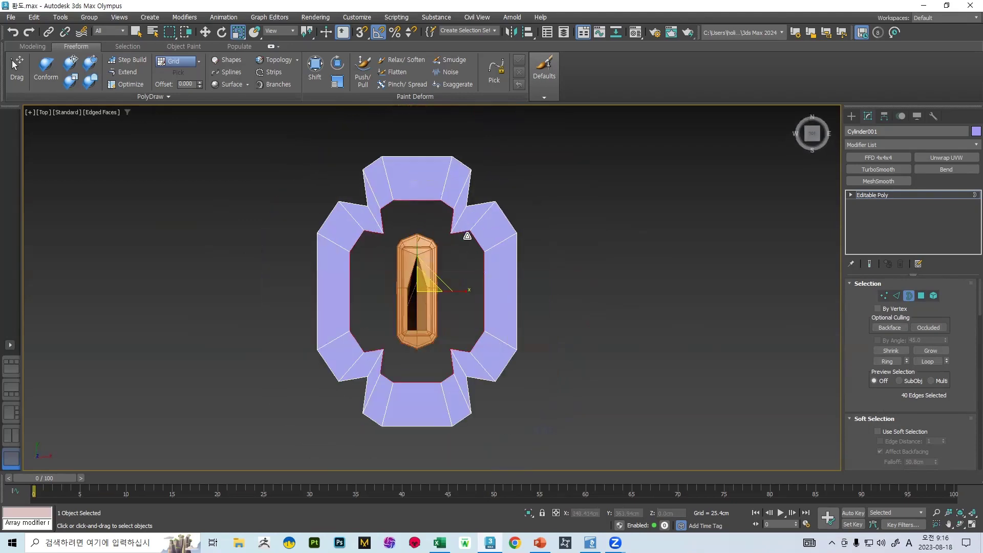
# Step: Try stretching the rim's inner edges along Y, then undo the stretch and the wide rim extrusion
pyautogui.moveTo(417, 258); pyautogui.dragTo(418, 240)
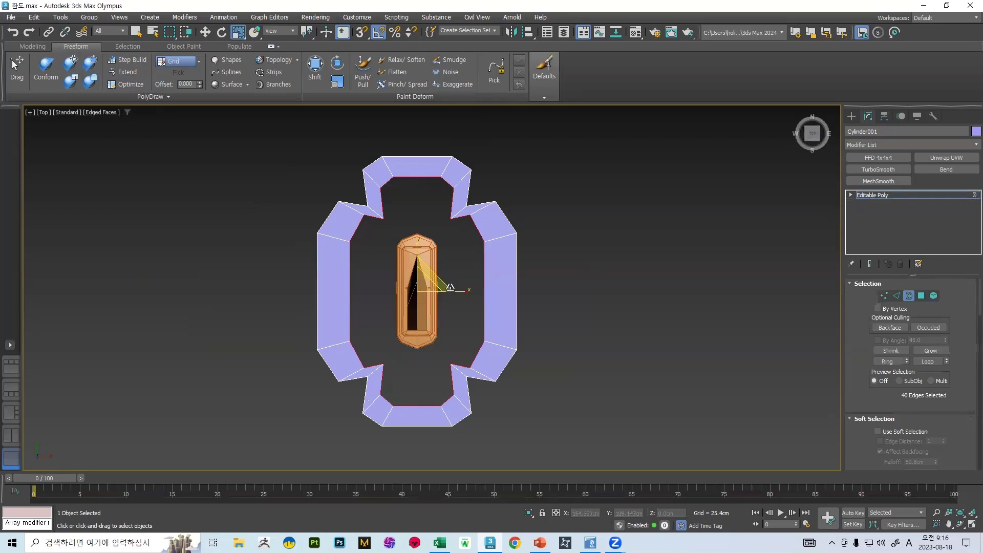
pyautogui.hotkey('ctrl', 'z')
pyautogui.hotkey('ctrl', 'z')
pyautogui.hotkey('ctrl', 'z')
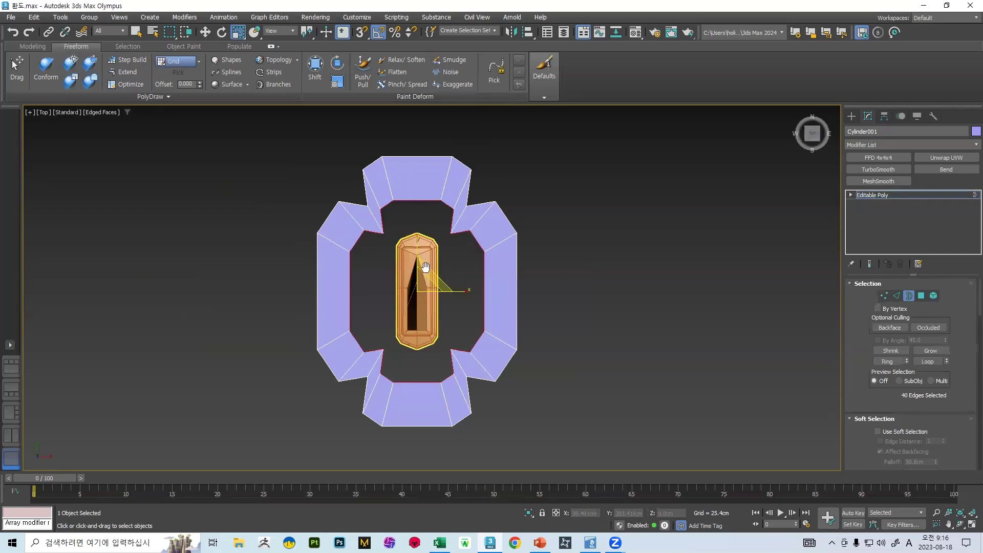
pyautogui.moveTo(428, 264); pyautogui.dragTo(486, 306, button='middle')
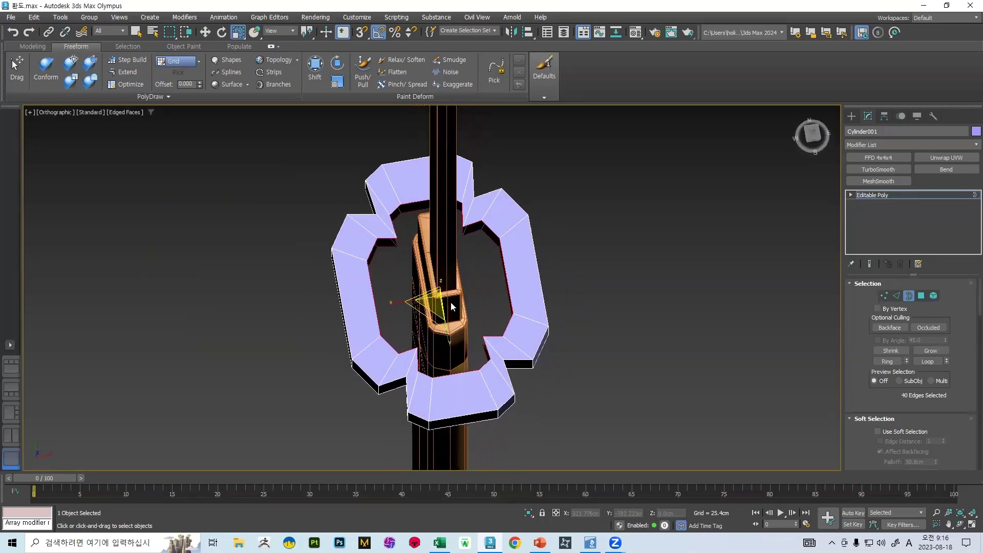
pyautogui.hotkey('ctrl', 'z')
# Step: Extrude the guard's border edges slightly inward by uniform scaling to form a narrow rim
pyautogui.moveTo(431, 304)
pyautogui.keyDown('shift'); pyautogui.mouseDown()
pyautogui.moveTo(434, 317)
pyautogui.moveTo(420, 301)
pyautogui.mouseUp(); pyautogui.keyUp('shift')
pyautogui.hotkey('ctrl', 'z')
pyautogui.press('t')
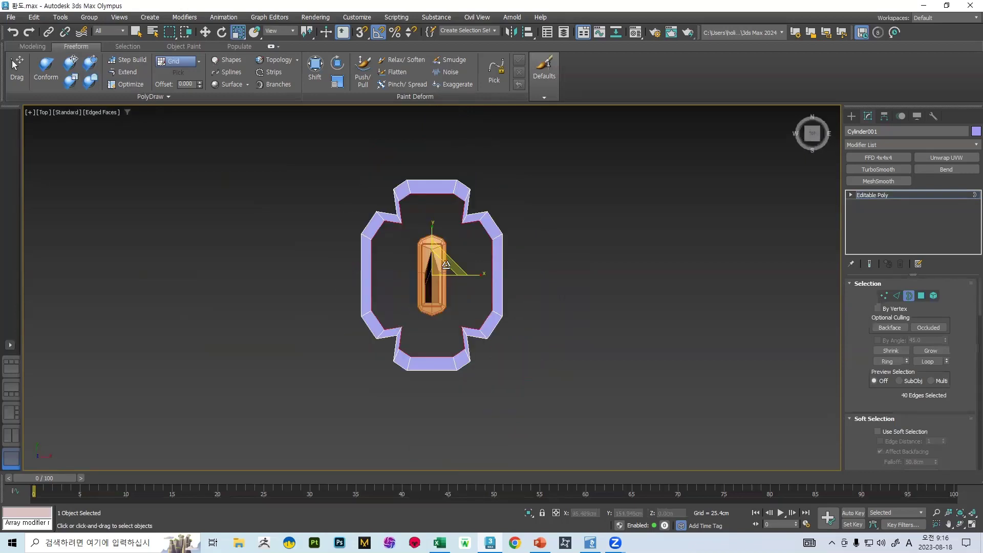
# Step: Scale the inner rim vertices along the sides of the upper and lower arms to 81% along X, closer together
pyautogui.scroll(8, 467, 213)
pyautogui.press('1')
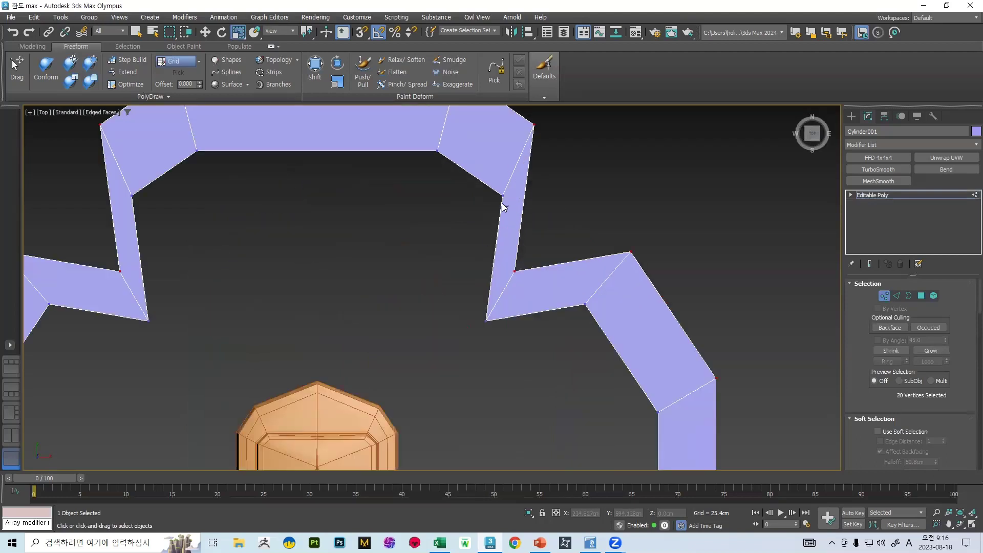
pyautogui.moveTo(512, 211); pyautogui.dragTo(478, 182)
pyautogui.moveTo(333, 215); pyautogui.dragTo(431, 260, button='middle')
pyautogui.keyDown('ctrl'); pyautogui.moveTo(245, 254); pyautogui.dragTo(215, 232); pyautogui.keyUp('ctrl')
pyautogui.scroll(-6, 262, 253)
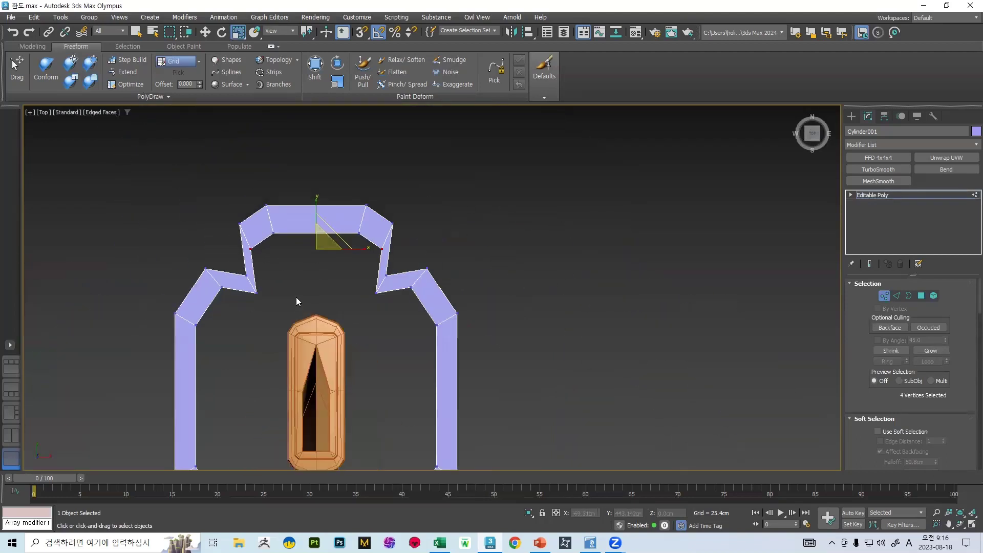
pyautogui.moveTo(296, 297); pyautogui.dragTo(346, 223, button='middle')
pyautogui.keyDown('ctrl'); pyautogui.moveTo(426, 219); pyautogui.dragTo(406, 211); pyautogui.keyUp('ctrl')
pyautogui.hotkey('ctrl', 'z')
pyautogui.keyDown('ctrl'); pyautogui.moveTo(442, 239); pyautogui.dragTo(403, 220); pyautogui.keyUp('ctrl')
pyautogui.keyDown('ctrl'); pyautogui.moveTo(301, 216); pyautogui.dragTo(299, 216); pyautogui.keyUp('ctrl')
pyautogui.moveTo(342, 328); pyautogui.dragTo(370, 175, button='middle')
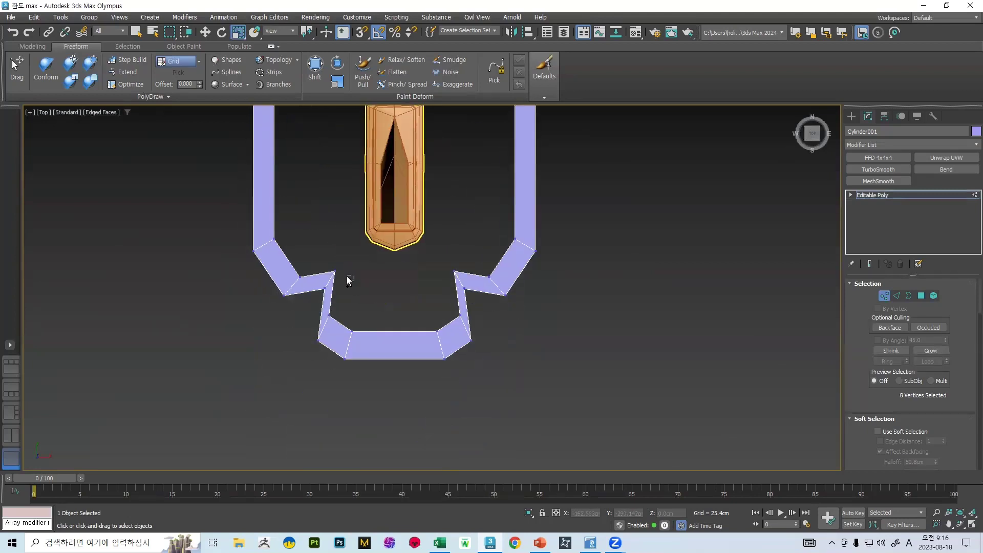
pyautogui.keyDown('ctrl'); pyautogui.moveTo(345, 277); pyautogui.dragTo(328, 260); pyautogui.keyUp('ctrl')
pyautogui.keyDown('ctrl'); pyautogui.moveTo(345, 321); pyautogui.dragTo(327, 309); pyautogui.keyUp('ctrl')
pyautogui.keyDown('ctrl'); pyautogui.moveTo(453, 286); pyautogui.dragTo(464, 328); pyautogui.keyUp('ctrl')
pyautogui.moveTo(419, 234); pyautogui.dragTo(434, 305, button='middle')
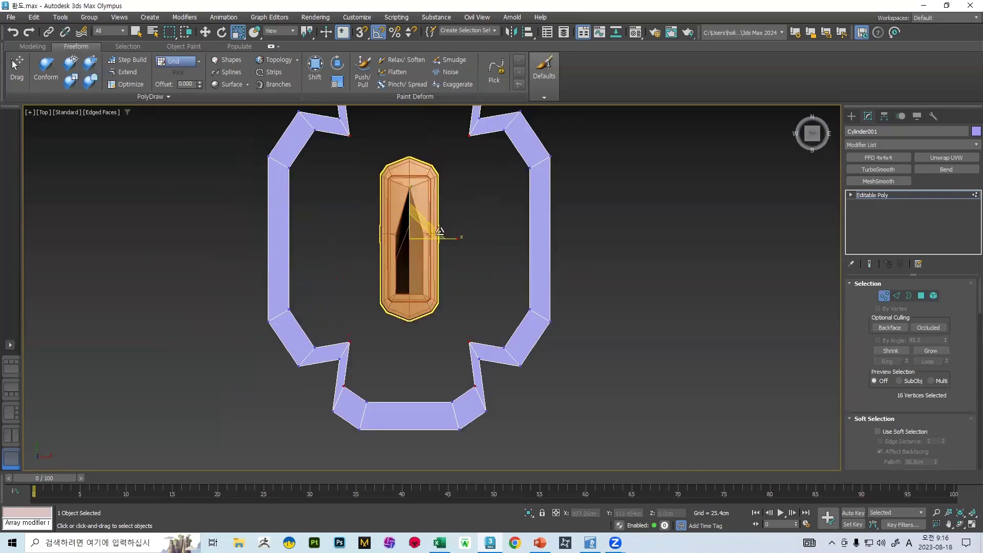
pyautogui.moveTo(440, 231); pyautogui.dragTo(439, 239)
pyautogui.scroll(-2, 439, 239)
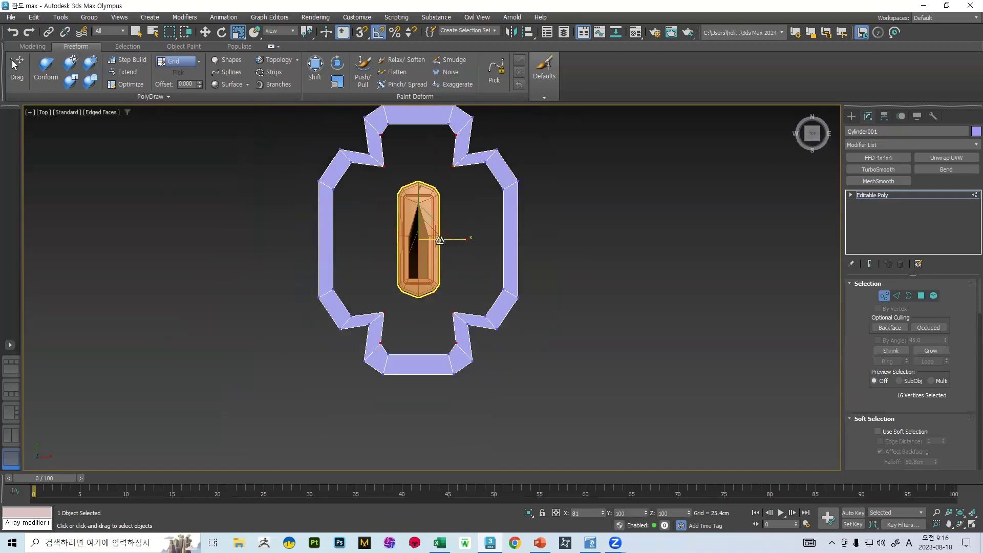
pyautogui.moveTo(453, 328); pyautogui.dragTo(429, 343, button='middle')
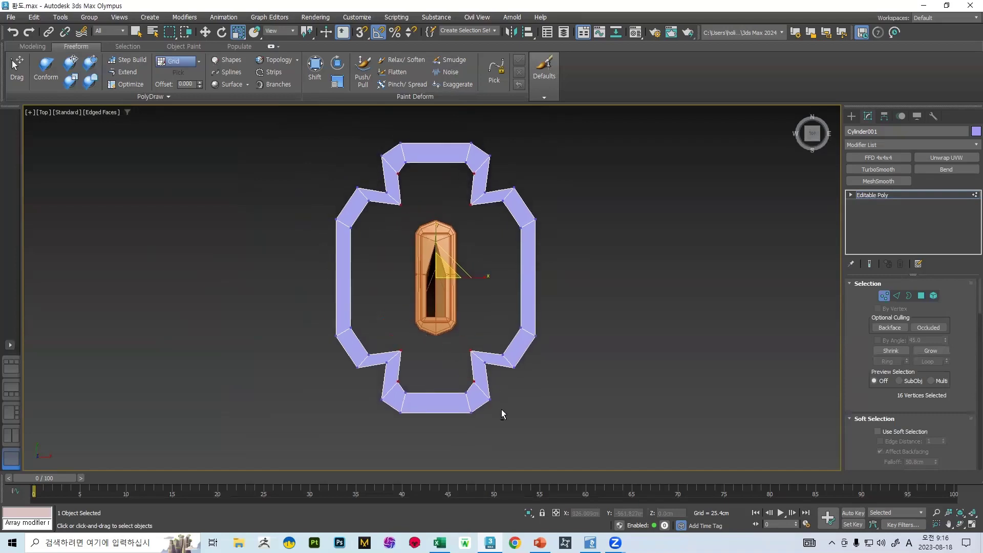
# Step: Scale the inner rim vertices along the near-horizontal notch edges slightly closer together along Y to widen the rim there
pyautogui.moveTo(475, 257); pyautogui.dragTo(489, 282, button='middle')
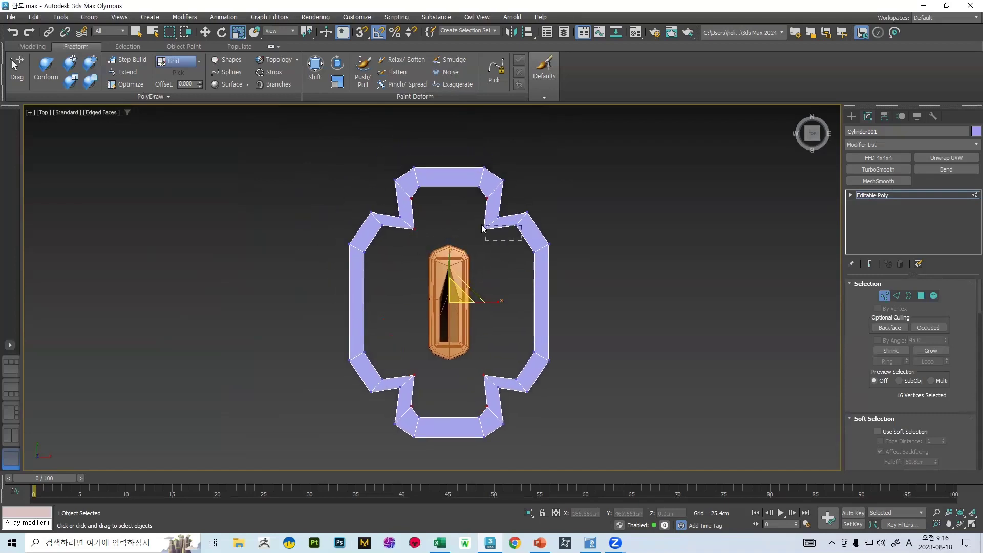
pyautogui.moveTo(522, 240); pyautogui.dragTo(482, 229)
pyautogui.keyDown('ctrl'); pyautogui.moveTo(410, 238); pyautogui.dragTo(376, 192); pyautogui.keyUp('ctrl')
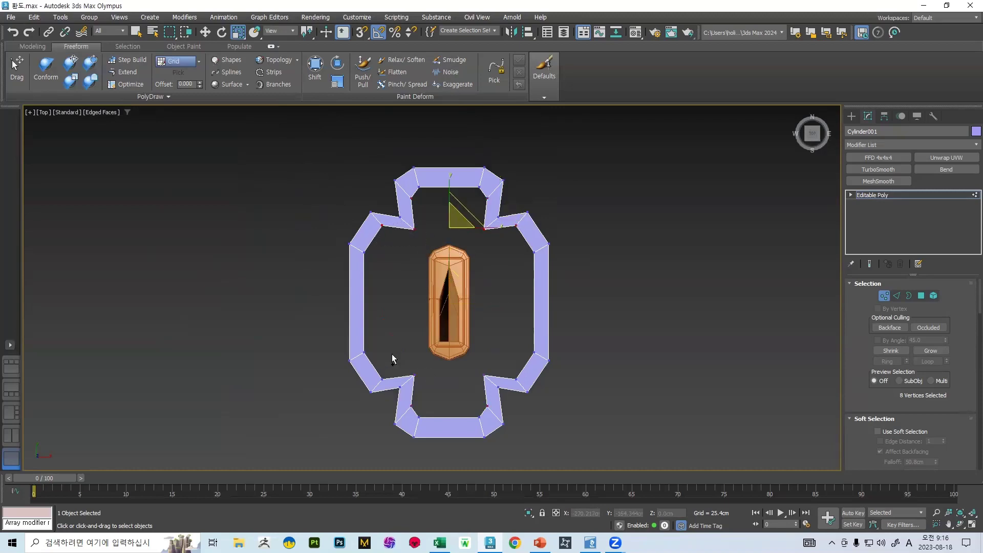
pyautogui.keyDown('ctrl'); pyautogui.moveTo(377, 357); pyautogui.dragTo(427, 392); pyautogui.keyUp('ctrl')
pyautogui.keyDown('ctrl'); pyautogui.moveTo(474, 362); pyautogui.dragTo(524, 384); pyautogui.keyUp('ctrl')
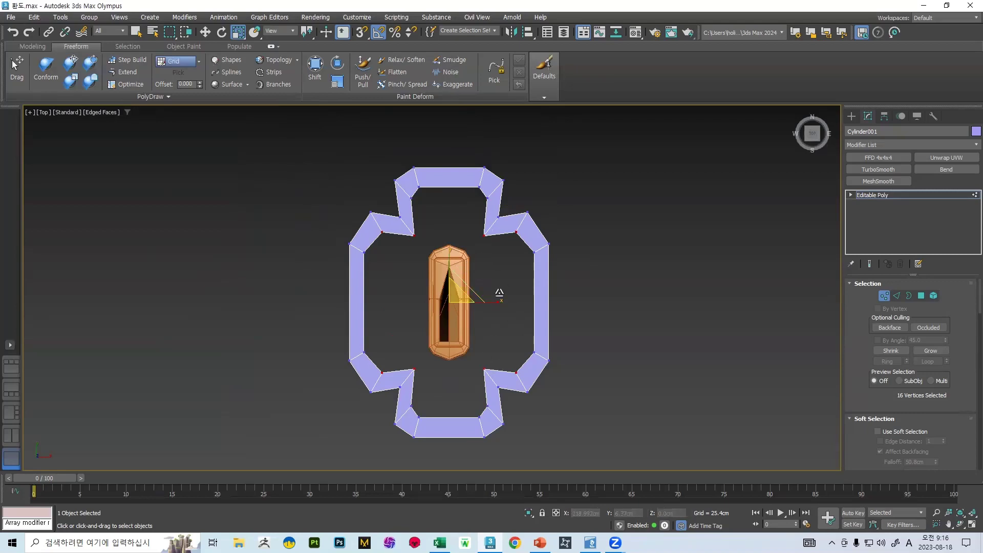
# Step: Select only the innermost vertices of the four notch corners and scale them closer together along X
pyautogui.press('q')
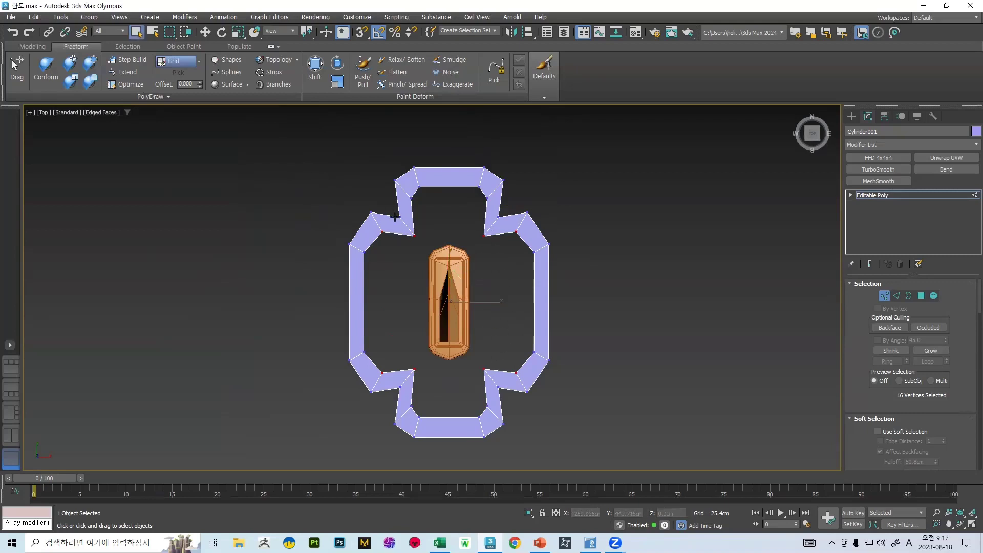
pyautogui.moveTo(394, 229); pyautogui.dragTo(487, 366)
pyautogui.press('r')
pyautogui.moveTo(494, 301); pyautogui.dragTo(482, 304)
# Step: Scale the inner rim vertices at the ends of the upper and lower arms closer together along X
pyautogui.scroll(2, 463, 193)
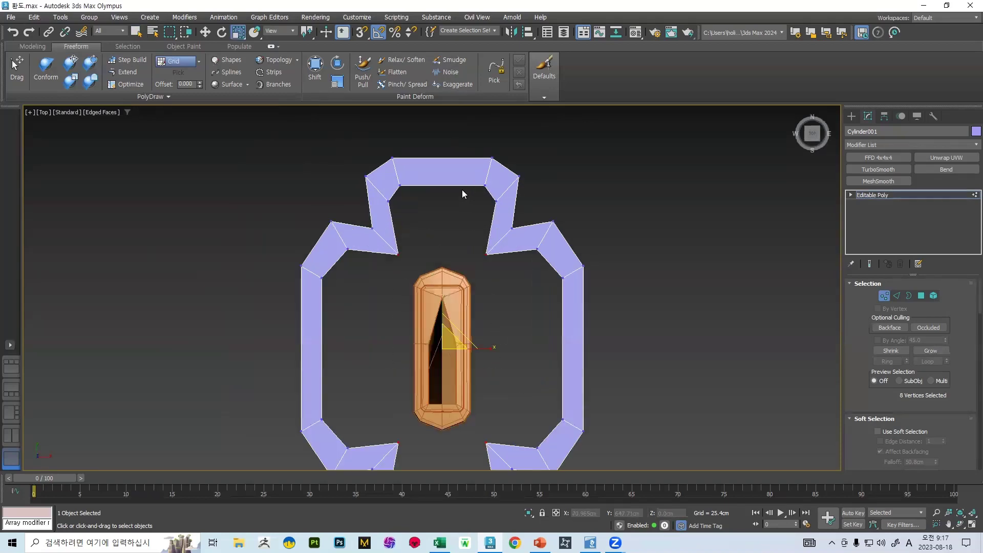
pyautogui.moveTo(404, 186); pyautogui.dragTo(494, 190)
pyautogui.moveTo(472, 247); pyautogui.dragTo(496, 156, button='middle')
pyautogui.keyDown('ctrl'); pyautogui.moveTo(420, 418); pyautogui.dragTo(507, 434); pyautogui.keyUp('ctrl')
pyautogui.hotkey('ctrl', 'z')
pyautogui.keyDown('ctrl'); pyautogui.moveTo(423, 397); pyautogui.dragTo(511, 431); pyautogui.keyUp('ctrl')
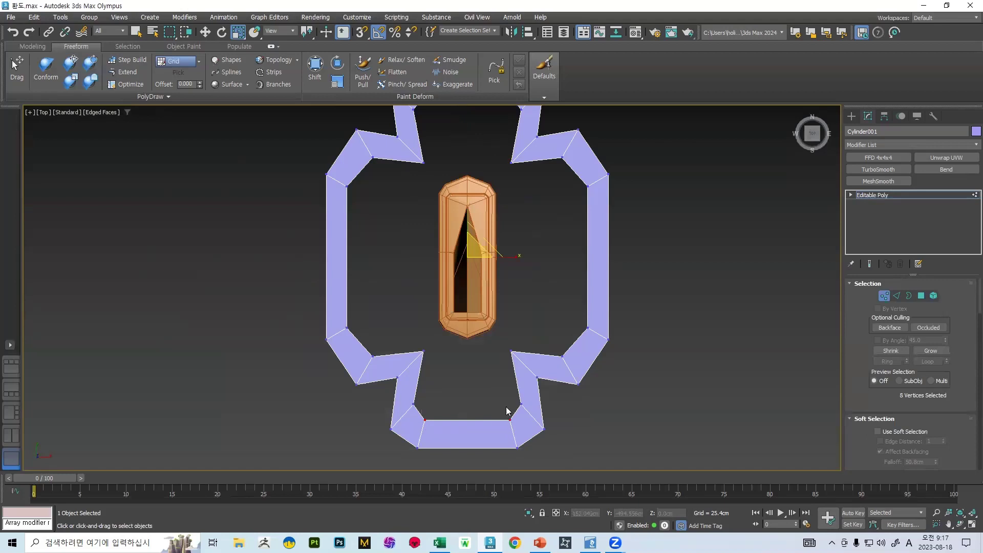
pyautogui.moveTo(500, 258); pyautogui.dragTo(497, 260)
pyautogui.scroll(-3, 499, 295)
pyautogui.moveTo(487, 244); pyautogui.dragTo(485, 261, button='middle')
pyautogui.scroll(2, 484, 260)
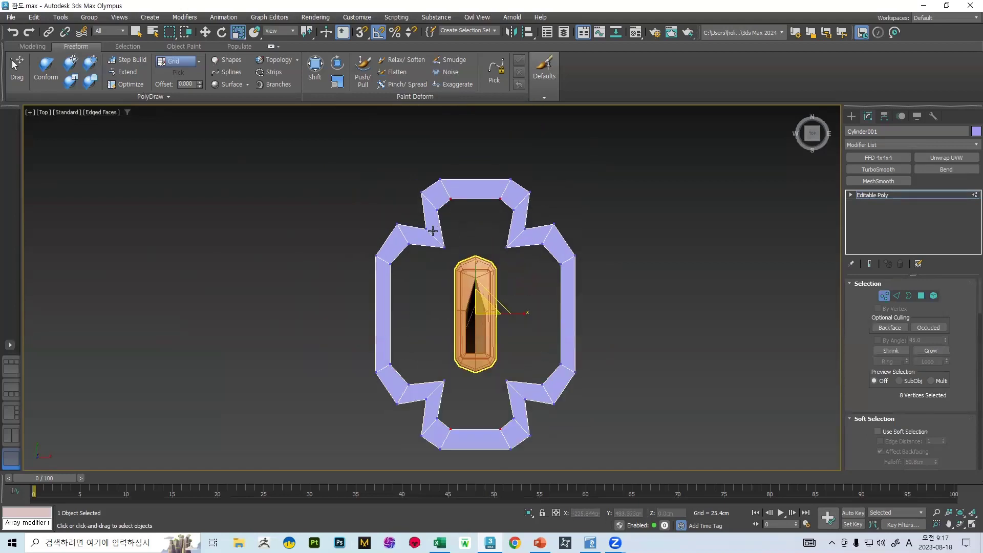
# Step: Spread the four inner rim vertices at the side arms' shoulders slightly apart along Y to even the rim width
pyautogui.scroll(2, 433, 232)
pyautogui.click(399, 245)
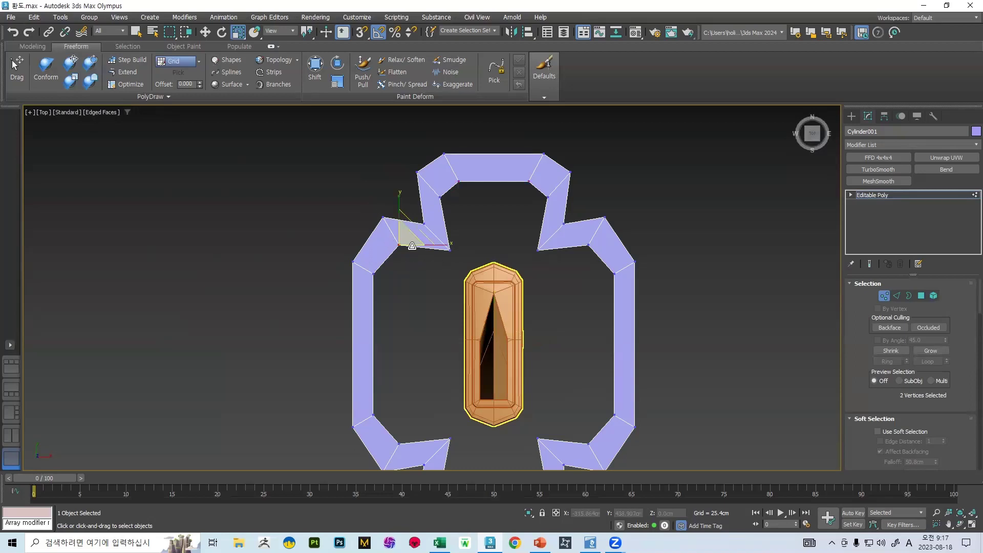
pyautogui.keyDown('ctrl'); pyautogui.click(590, 247); pyautogui.keyUp('ctrl')
pyautogui.moveTo(540, 361); pyautogui.dragTo(540, 312, button='middle')
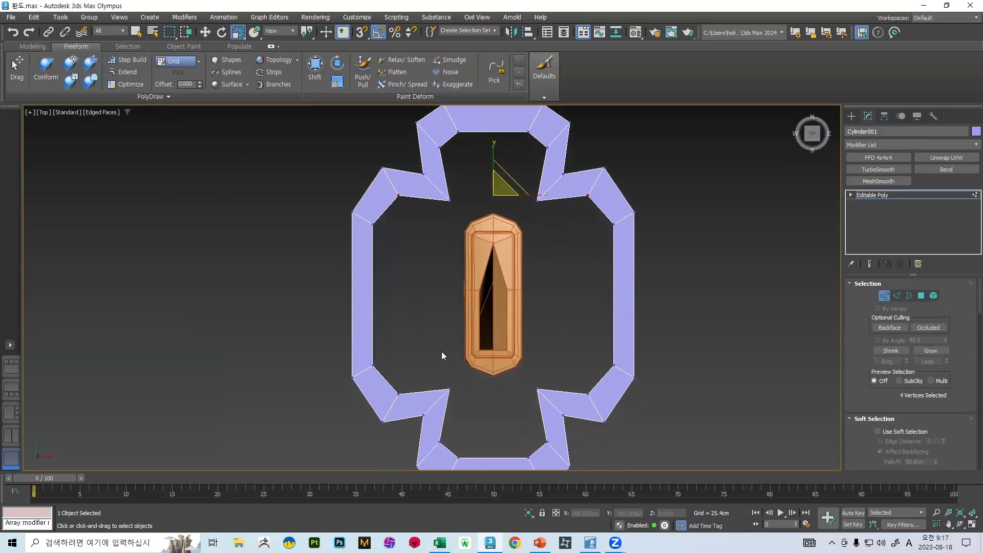
pyautogui.keyDown('ctrl'); pyautogui.click(400, 393); pyautogui.keyUp('ctrl')
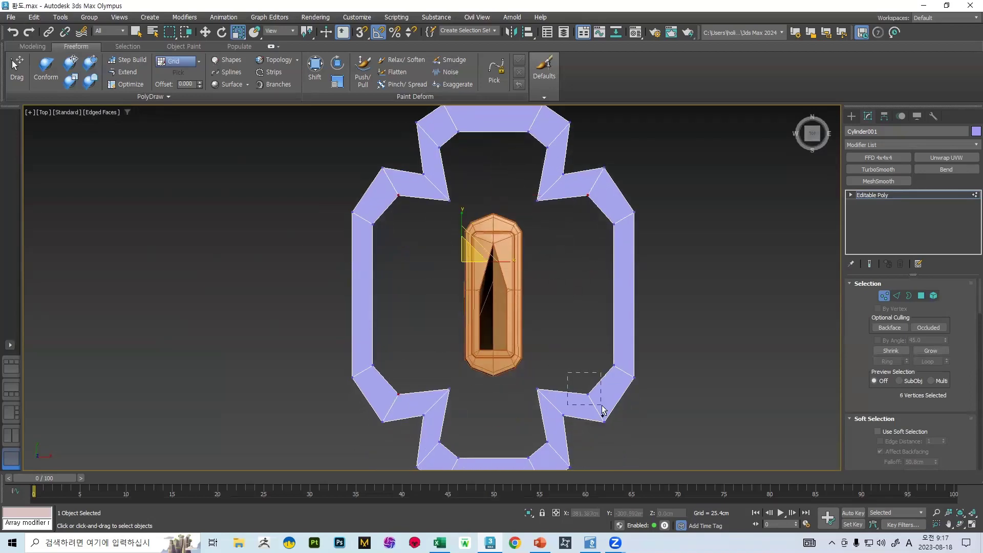
pyautogui.keyDown('ctrl'); pyautogui.click(587, 393); pyautogui.keyUp('ctrl')
pyautogui.moveTo(493, 246); pyautogui.dragTo(489, 249)
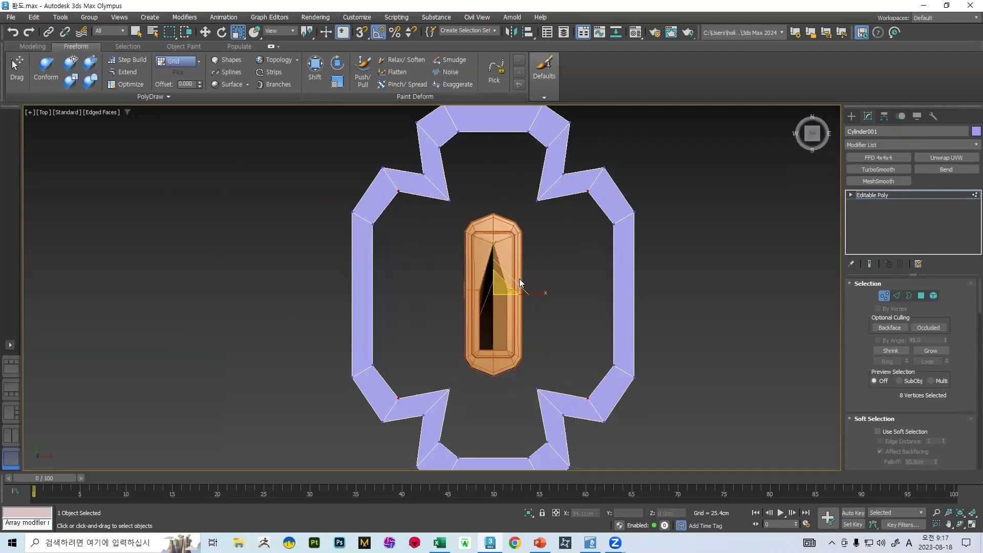
pyautogui.scroll(-5, 524, 294)
pyautogui.scroll(3, 509, 248)
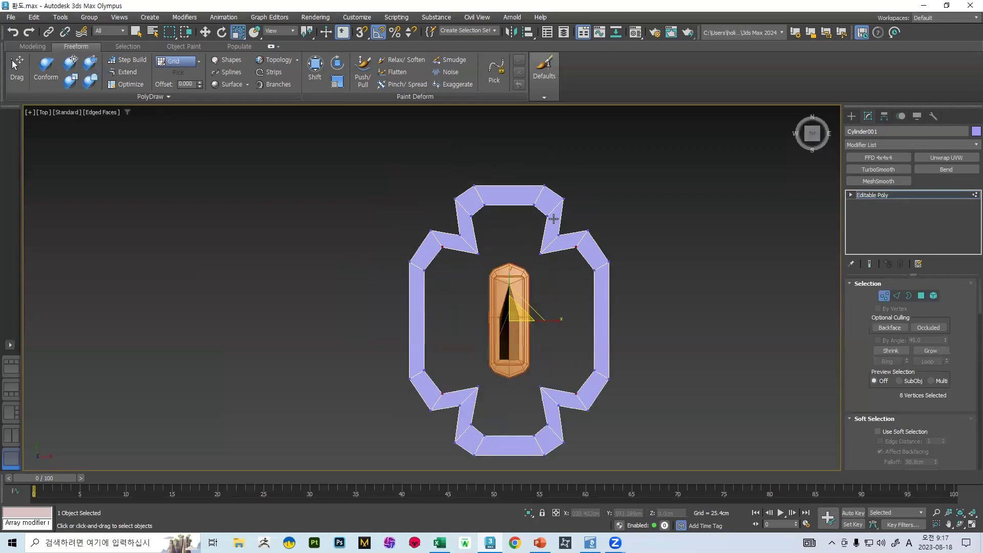
# Step: Extrude the rim's inner borders with height -51.039 cm and width 0 cm, checking the sword reference in PowerPoint before applying
pyautogui.keyDown('alt'); pyautogui.moveTo(624, 239); pyautogui.dragTo(795, 257, button='middle'); pyautogui.keyUp('alt')
pyautogui.click(908, 296)
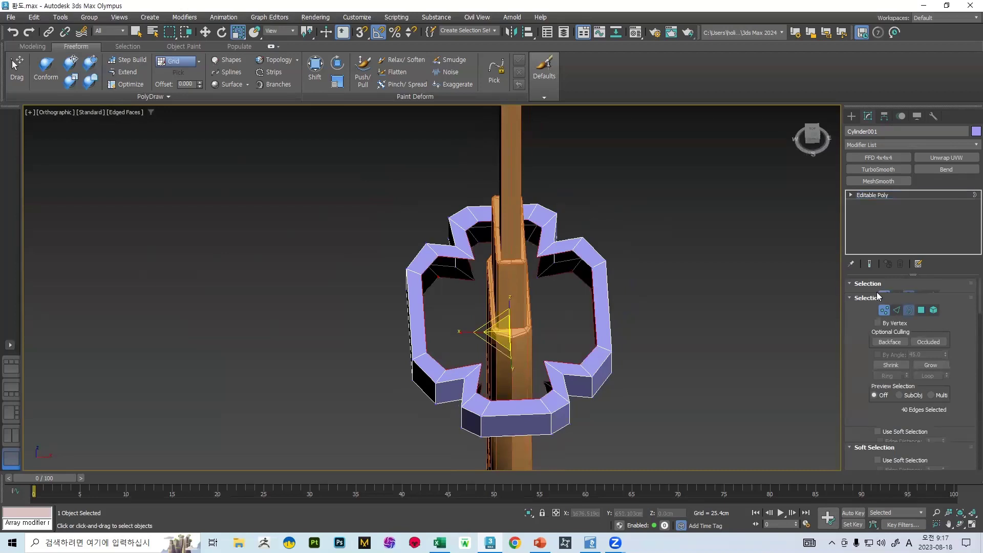
pyautogui.click(507, 307)
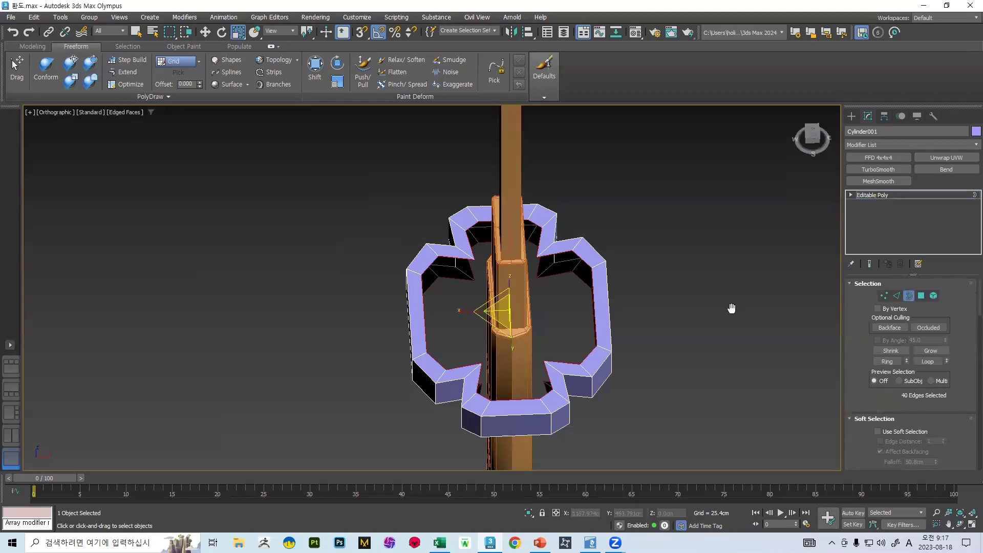
pyautogui.moveTo(731, 308); pyautogui.dragTo(709, 269, button='middle')
pyautogui.scroll(-10, 911, 380)
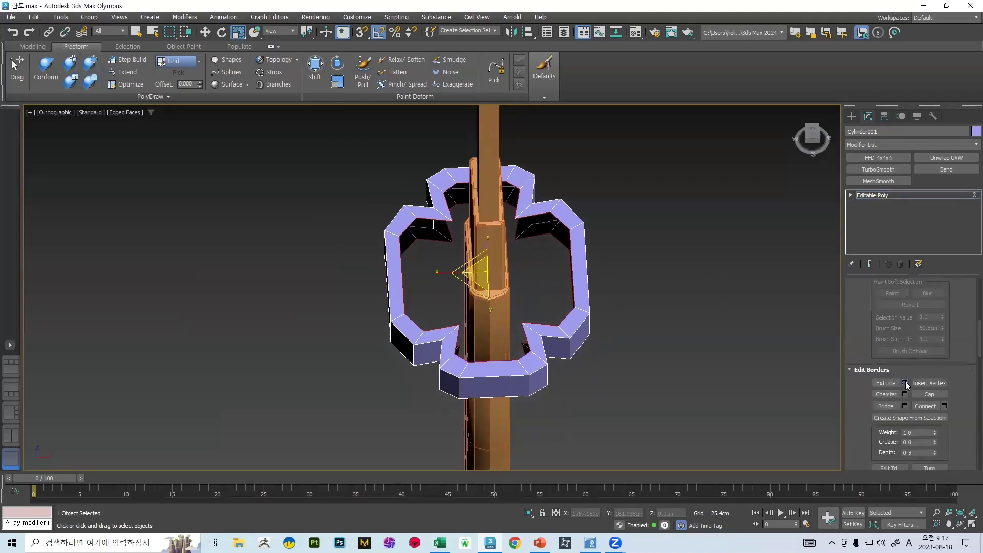
pyautogui.click(905, 383)
pyautogui.moveTo(440, 293); pyautogui.dragTo(437, 307)
pyautogui.rightClick(439, 308)
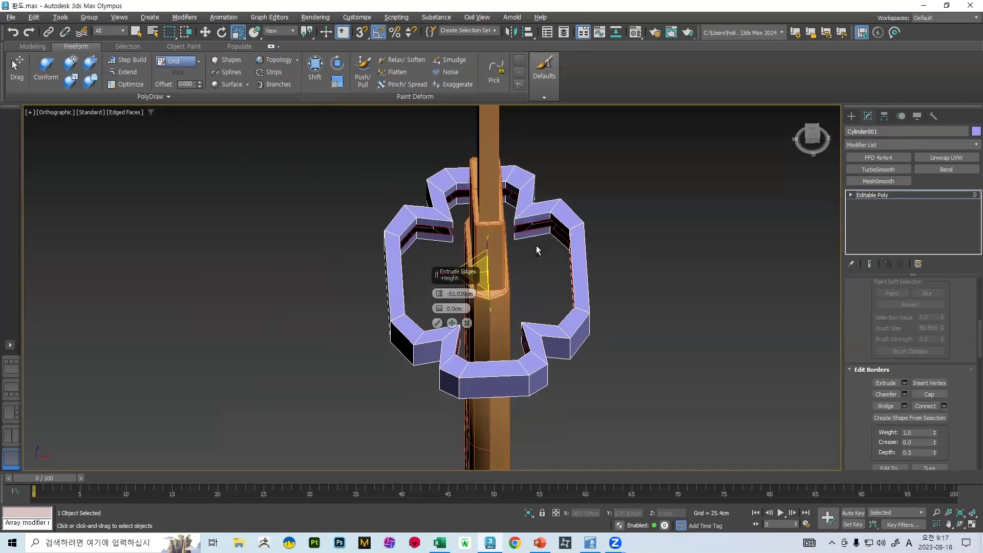
pyautogui.moveTo(536, 245)
pyautogui.keyDown('alt'); pyautogui.mouseDown(button='middle')
pyautogui.moveTo(508, 232)
pyautogui.moveTo(536, 229)
pyautogui.mouseUp(button='middle'); pyautogui.keyUp('alt')
pyautogui.scroll(4, 535, 228)
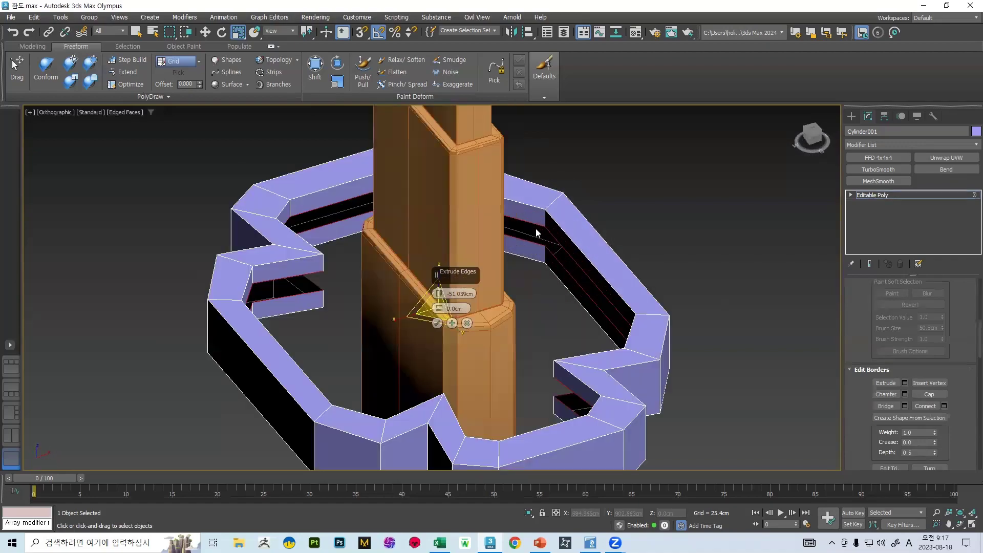
pyautogui.click(543, 537)
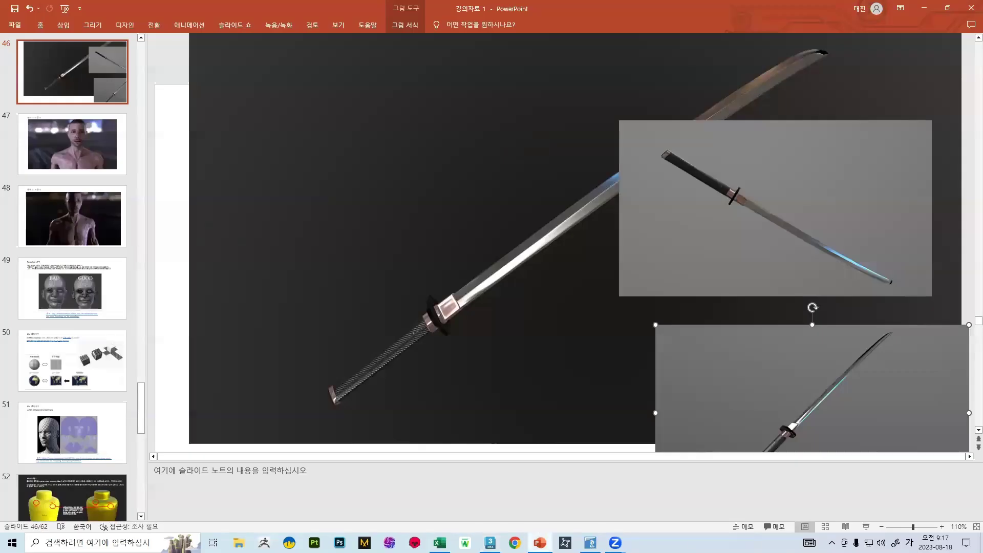
pyautogui.hotkey('alt', 'Tab')
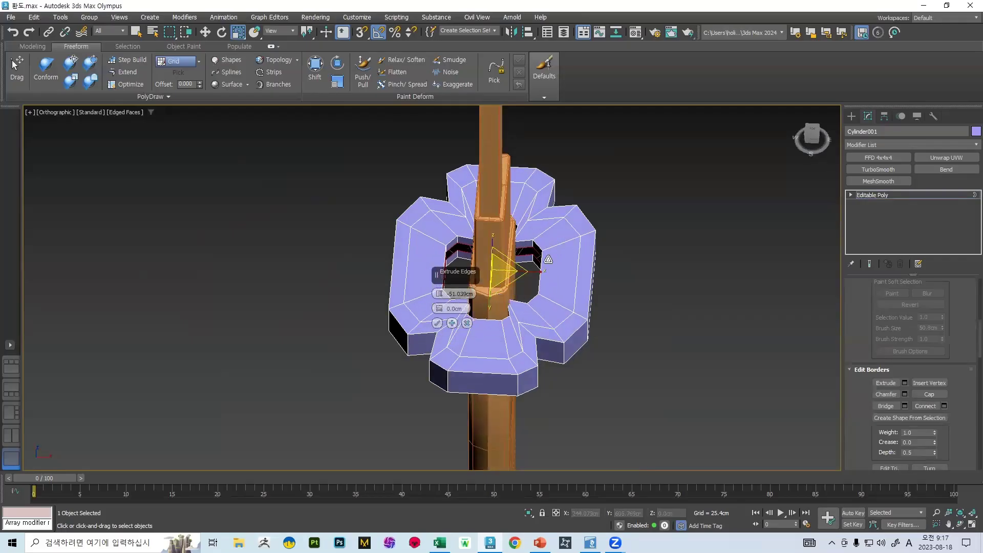
pyautogui.click(437, 323)
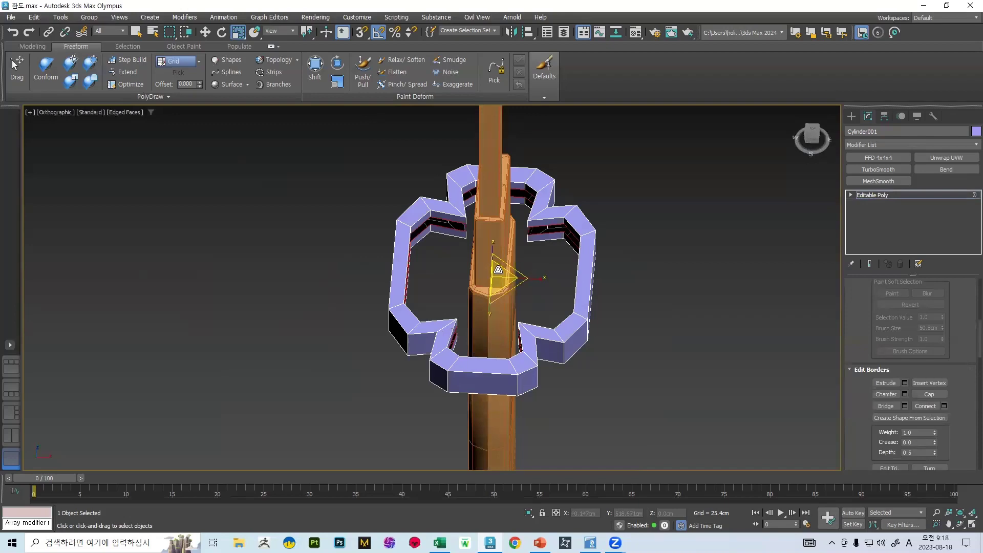
# Step: Extend the recessed inner borders inward around the handle and collapse them to close the guard's faces
pyautogui.keyDown('alt'); pyautogui.moveTo(497, 280); pyautogui.dragTo(565, 255, button='middle'); pyautogui.keyUp('alt')
pyautogui.rightClick(548, 248)
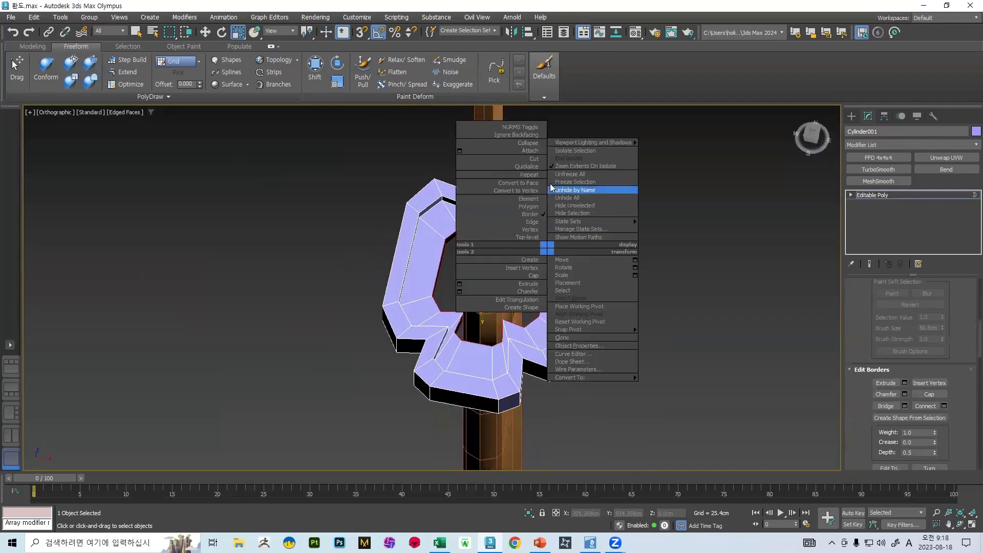
pyautogui.click(532, 148)
pyautogui.keyDown('alt'); pyautogui.moveTo(552, 199); pyautogui.dragTo(500, 266, button='middle'); pyautogui.keyUp('alt')
pyautogui.scroll(6, 487, 266)
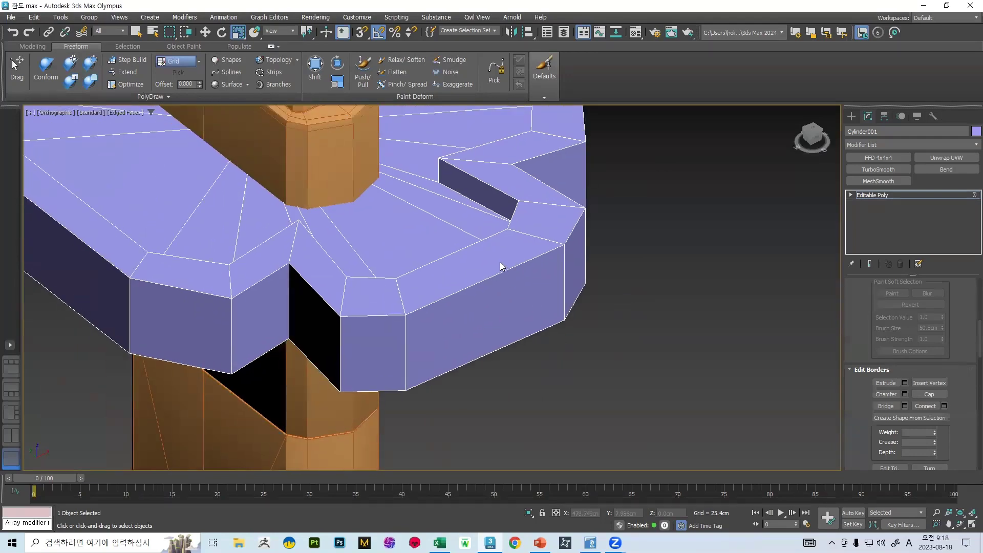
# Step: Select the edge loops along the guard's outer outline, inner rim and recessed floor on both faces
pyautogui.press('t')
pyautogui.scroll(5, 457, 271)
pyautogui.scroll(8, 891, 258)
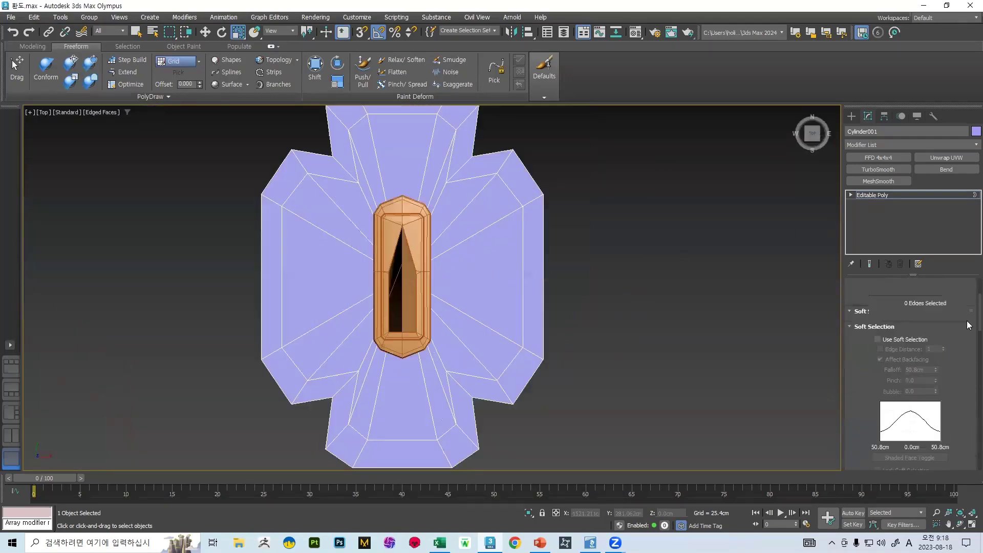
pyautogui.click(896, 295)
pyautogui.keyDown('alt'); pyautogui.moveTo(476, 174); pyautogui.dragTo(383, 308, button='middle'); pyautogui.keyUp('alt')
pyautogui.press('q')
pyautogui.doubleClick(436, 306)
pyautogui.keyDown('ctrl'); pyautogui.doubleClick(444, 350); pyautogui.keyUp('ctrl')
pyautogui.keyDown('ctrl'); pyautogui.doubleClick(387, 192); pyautogui.keyUp('ctrl')
pyautogui.scroll(5, 312, 254)
pyautogui.keyDown('ctrl'); pyautogui.doubleClick(311, 255); pyautogui.keyUp('ctrl')
pyautogui.scroll(-5, 314, 254)
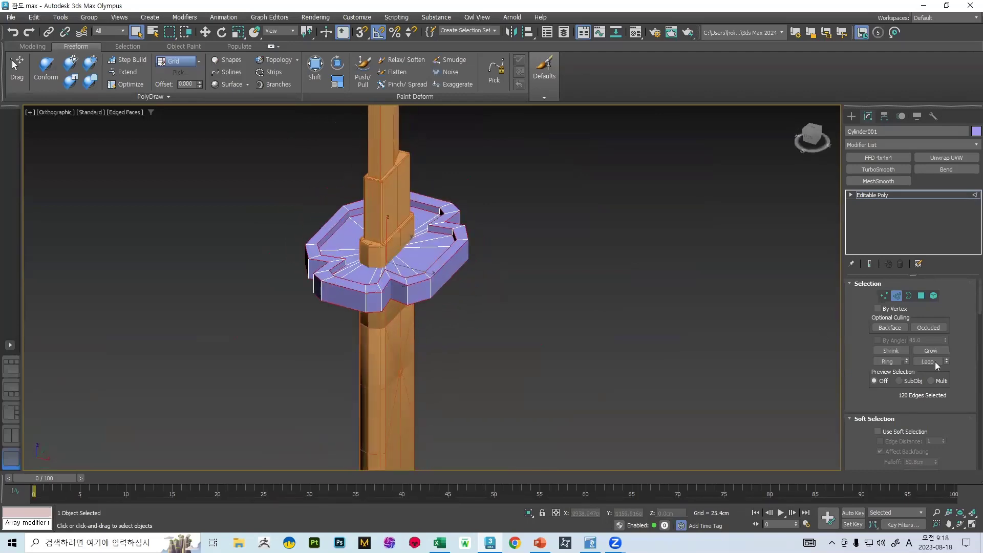
# Step: Start a Uniform chamfer on the guard's selected edge loops with an amount of about 3.822 cm
pyautogui.scroll(-8, 935, 361)
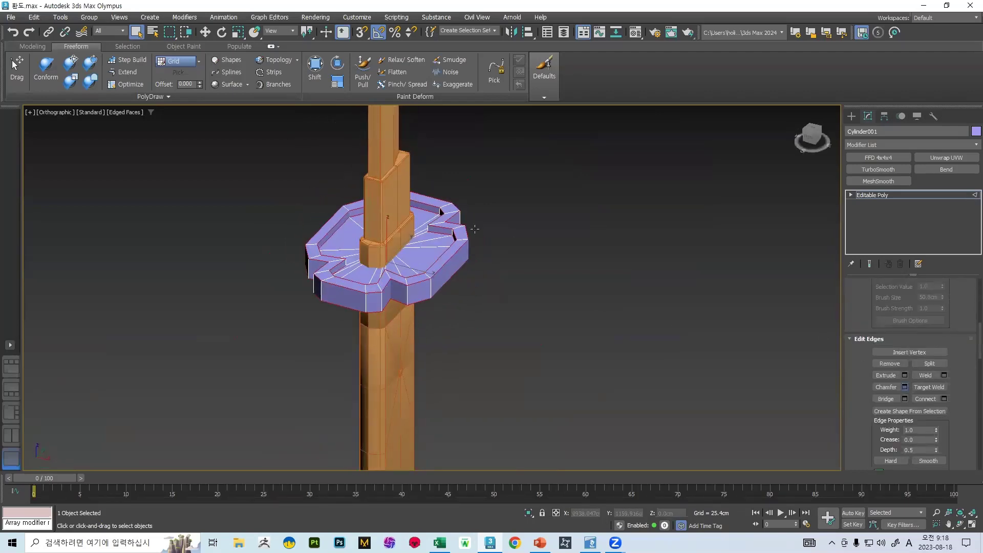
pyautogui.keyDown('alt'); pyautogui.moveTo(465, 223); pyautogui.dragTo(464, 246, button='middle'); pyautogui.keyUp('alt')
pyautogui.rightClick(439, 309)
pyautogui.scroll(5, 437, 230)
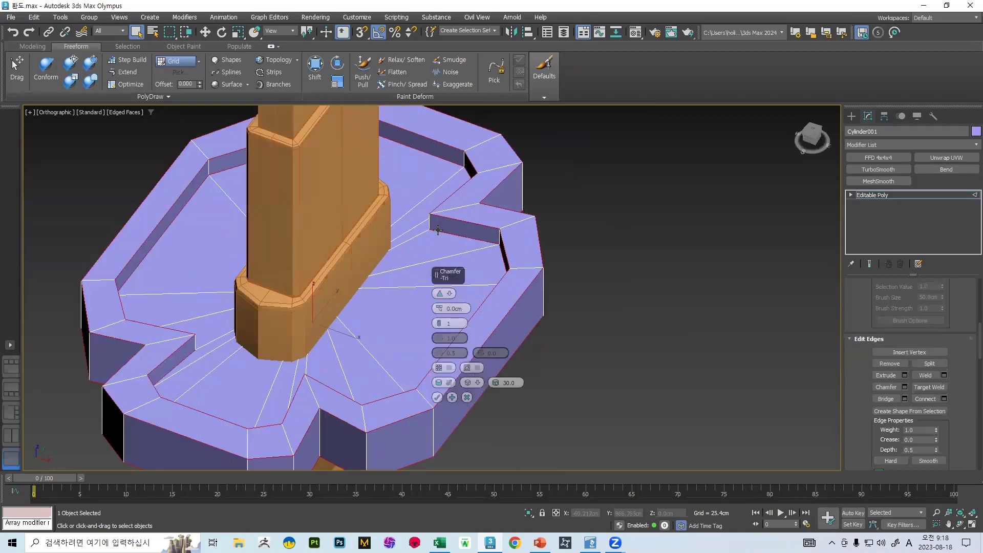
pyautogui.click(445, 294)
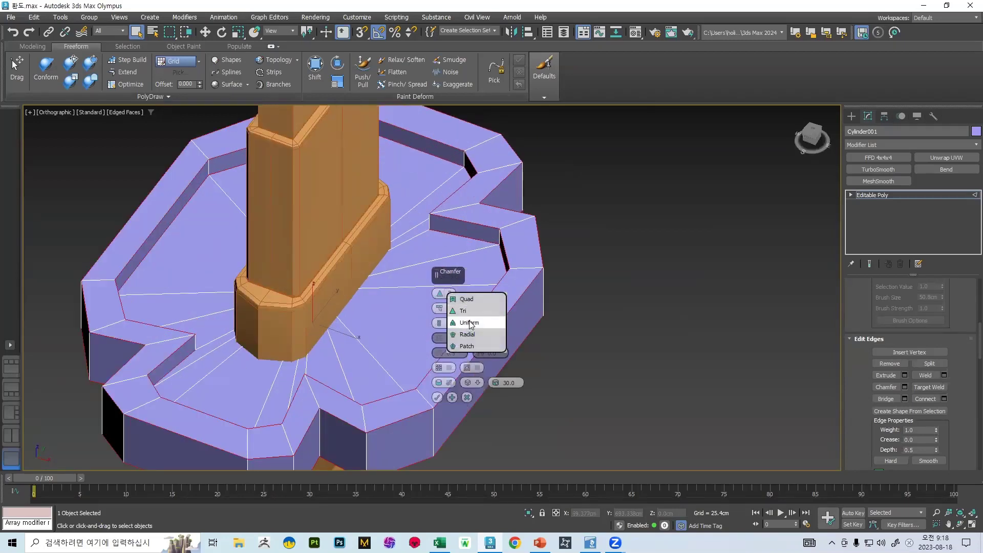
pyautogui.click(470, 324)
pyautogui.keyDown('alt'); pyautogui.moveTo(471, 324); pyautogui.dragTo(444, 310, button='middle'); pyautogui.keyUp('alt')
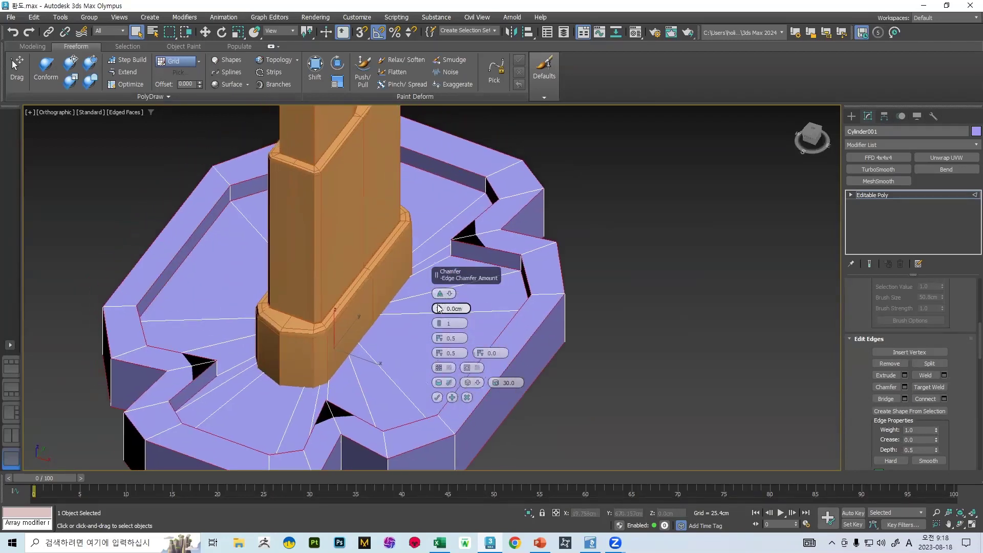
pyautogui.moveTo(438, 308); pyautogui.dragTo(438, 323)
pyautogui.click(438, 325)
pyautogui.click(438, 324)
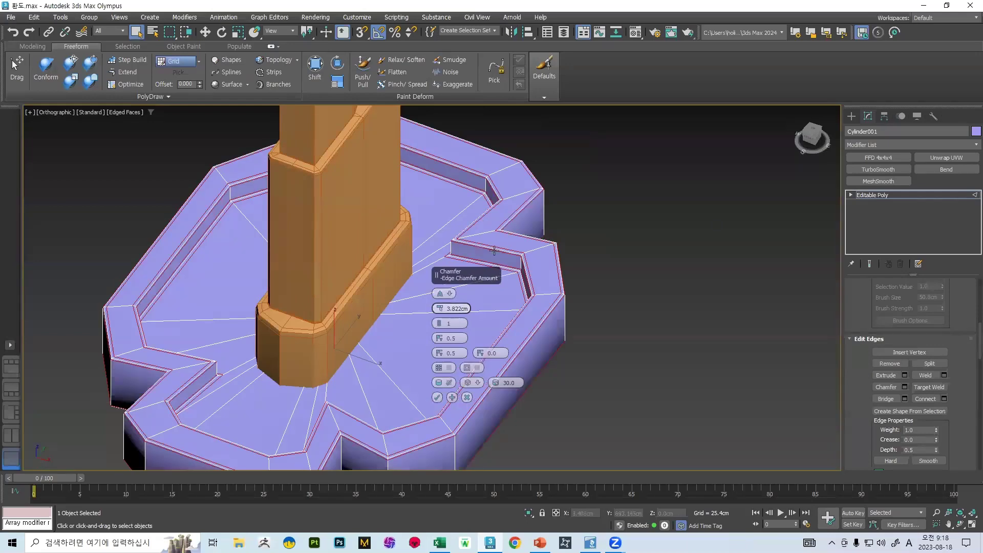
# Step: Set the guard's chamfer amount to about 7.425 cm and its depth to about 0.315, and apply it
pyautogui.scroll(5, 438, 320)
pyautogui.moveTo(438, 307); pyautogui.dragTo(439, 299)
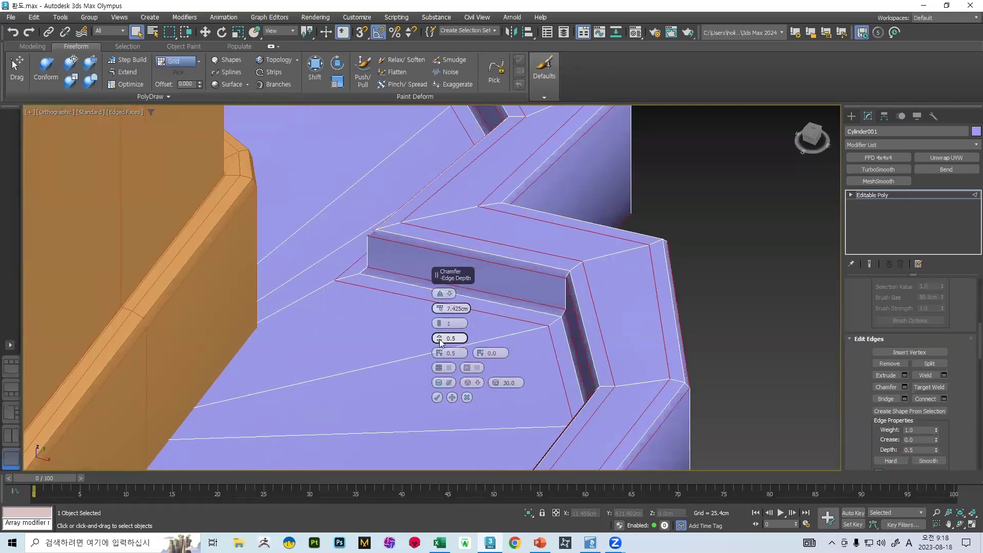
pyautogui.moveTo(439, 338); pyautogui.dragTo(434, 335)
pyautogui.moveTo(435, 336); pyautogui.dragTo(432, 340)
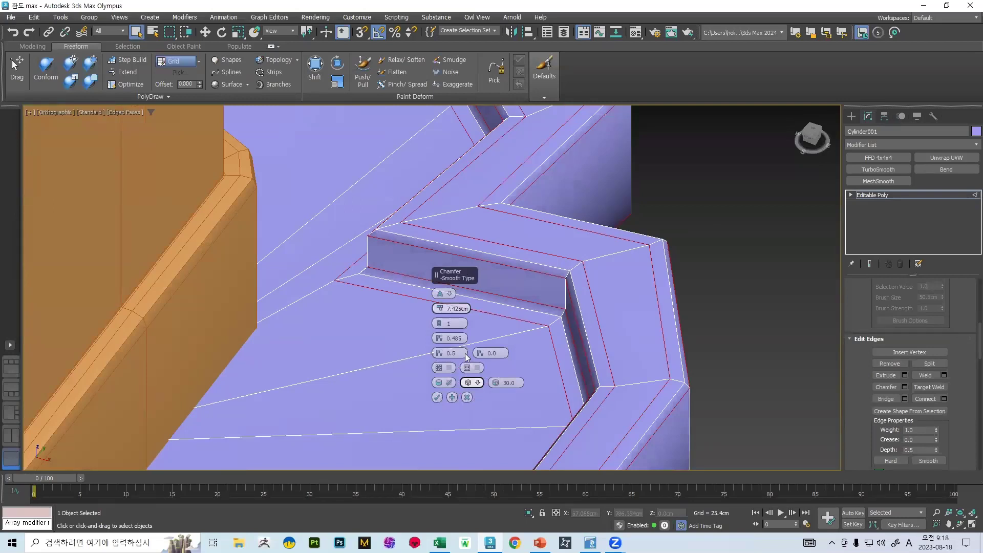
pyautogui.moveTo(439, 338); pyautogui.dragTo(432, 357)
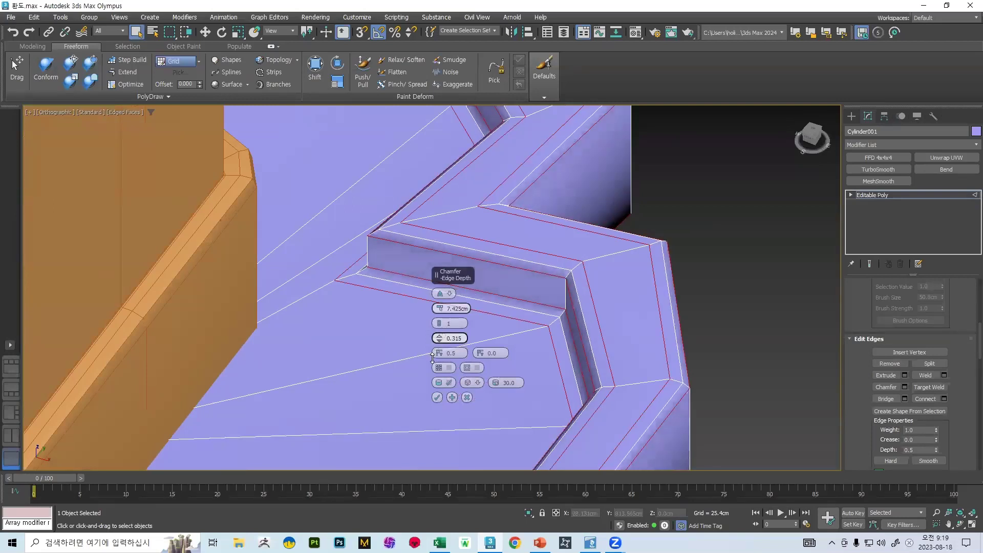
pyautogui.click(437, 398)
# Step: Preview the chamfered guard with a TurboSmooth modifier and remove the modifier again
pyautogui.scroll(-5, 489, 275)
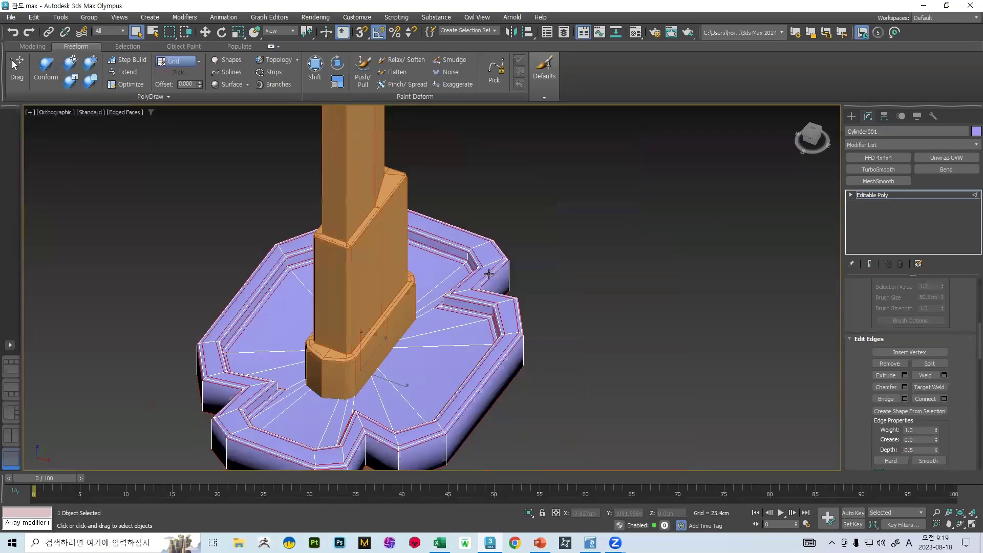
pyautogui.keyDown('alt'); pyautogui.moveTo(489, 275); pyautogui.dragTo(527, 284, button='middle'); pyautogui.keyUp('alt')
pyautogui.scroll(5, 911, 358)
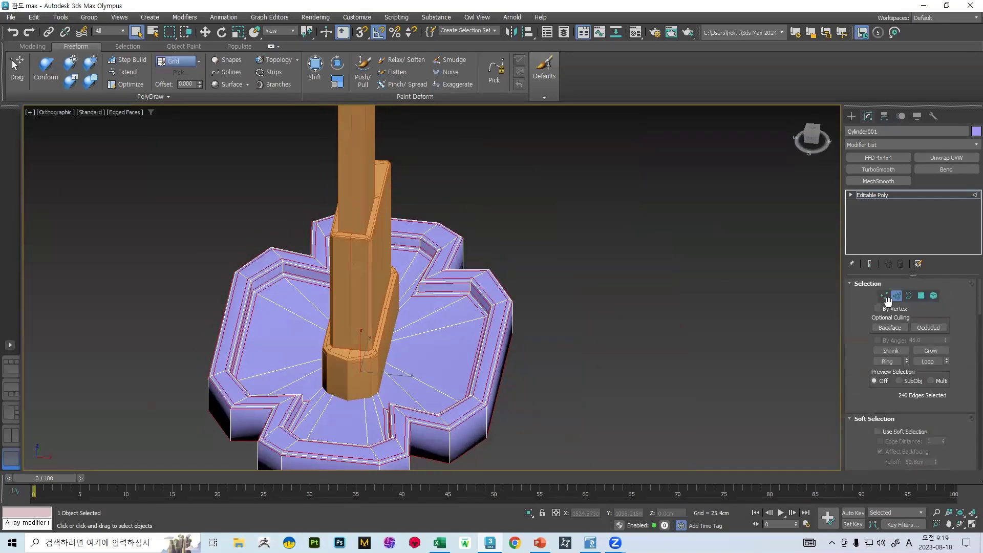
pyautogui.click(888, 297)
pyautogui.press('z')
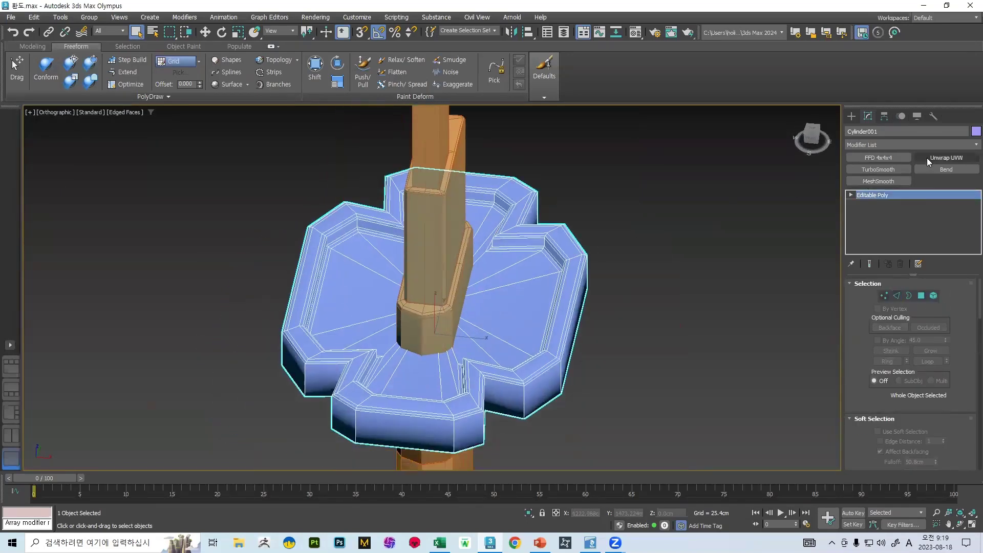
pyautogui.click(893, 169)
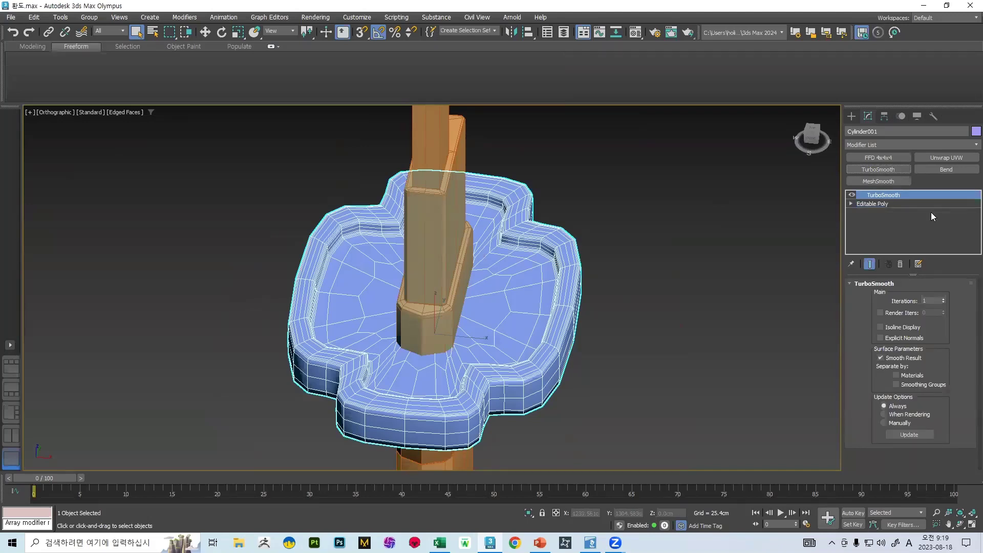
pyautogui.click(899, 264)
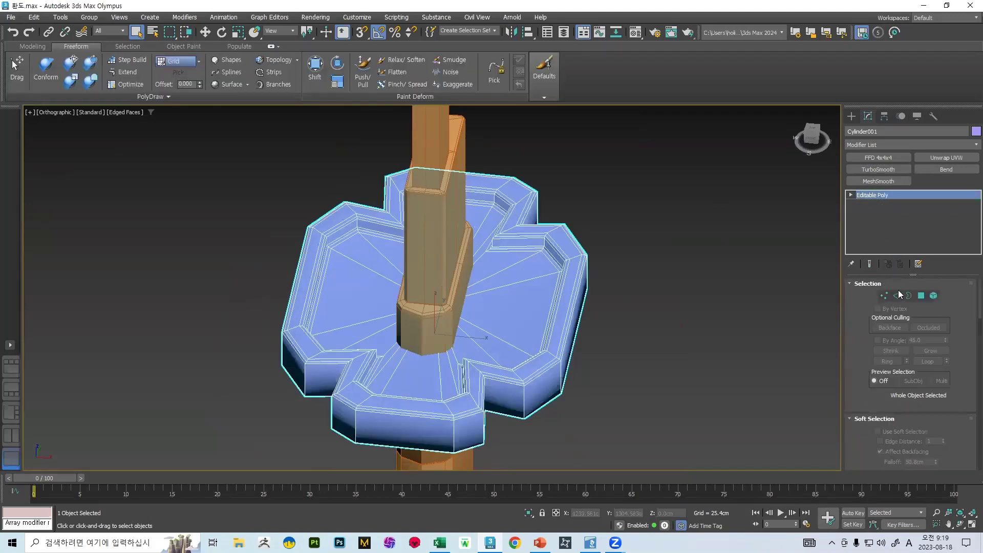
# Step: Select two edge loops on the guard's near arm
pyautogui.click(897, 295)
pyautogui.moveTo(442, 399); pyautogui.dragTo(507, 309, button='middle')
pyautogui.doubleClick(503, 278)
pyautogui.keyDown('ctrl'); pyautogui.doubleClick(418, 319); pyautogui.keyUp('ctrl')
pyautogui.keyDown('alt'); pyautogui.moveTo(269, 349); pyautogui.dragTo(311, 365, button='middle'); pyautogui.keyUp('alt')
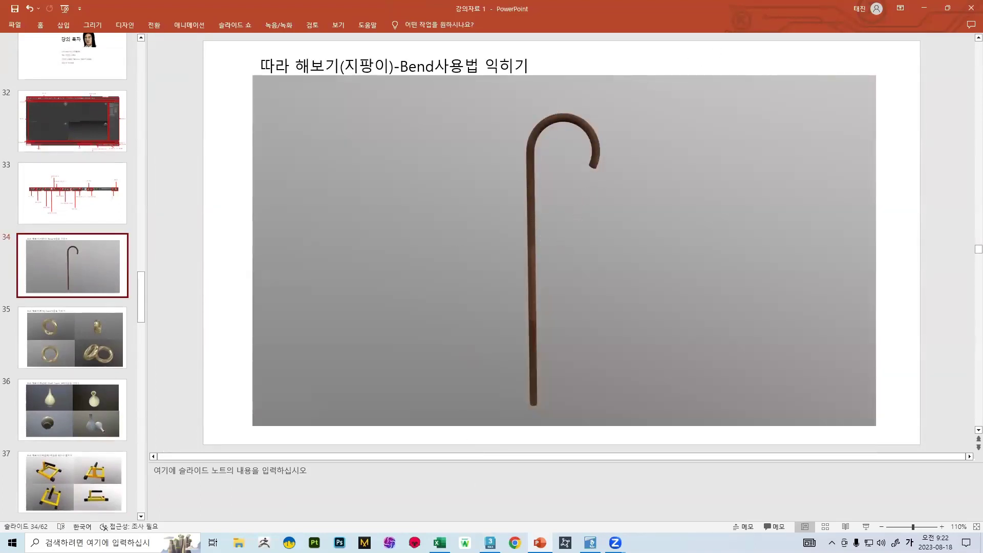
# Step: Switch back to 3ds Max, remove TurboSmooth from the sword body and display its edged faces
pyautogui.hotkey('alt', 'Tab')
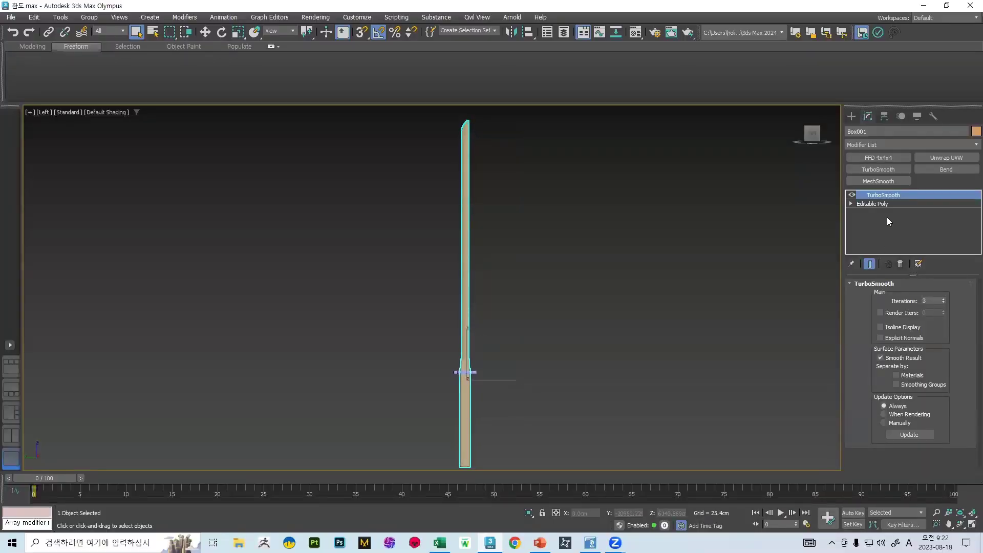
pyautogui.click(900, 264)
pyautogui.moveTo(508, 250); pyautogui.dragTo(517, 254, button='middle')
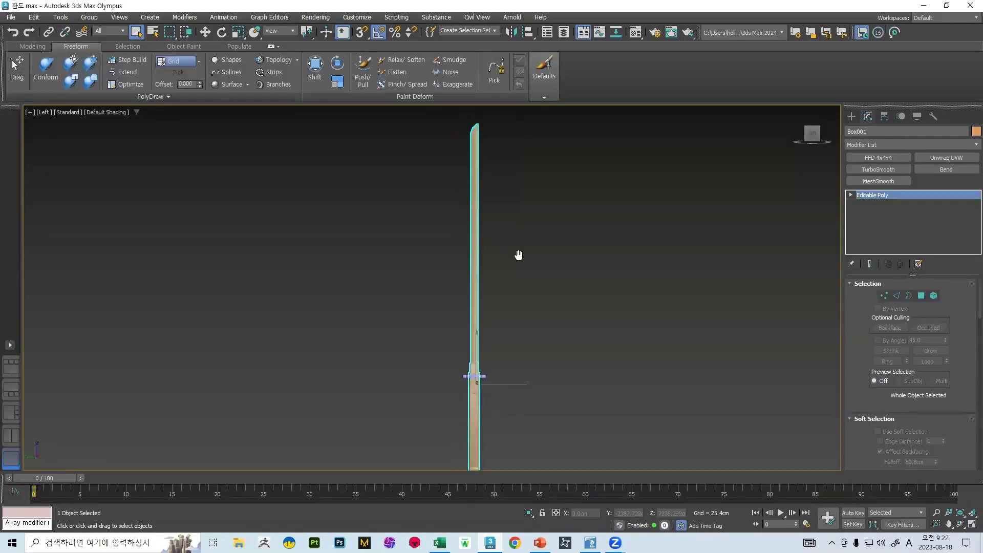
pyautogui.press('F4')
# Step: Select the blade's lengthwise edges between the guard and the tip
pyautogui.scroll(4, 478, 251)
pyautogui.press('2')
pyautogui.moveTo(632, 284); pyautogui.dragTo(298, 266)
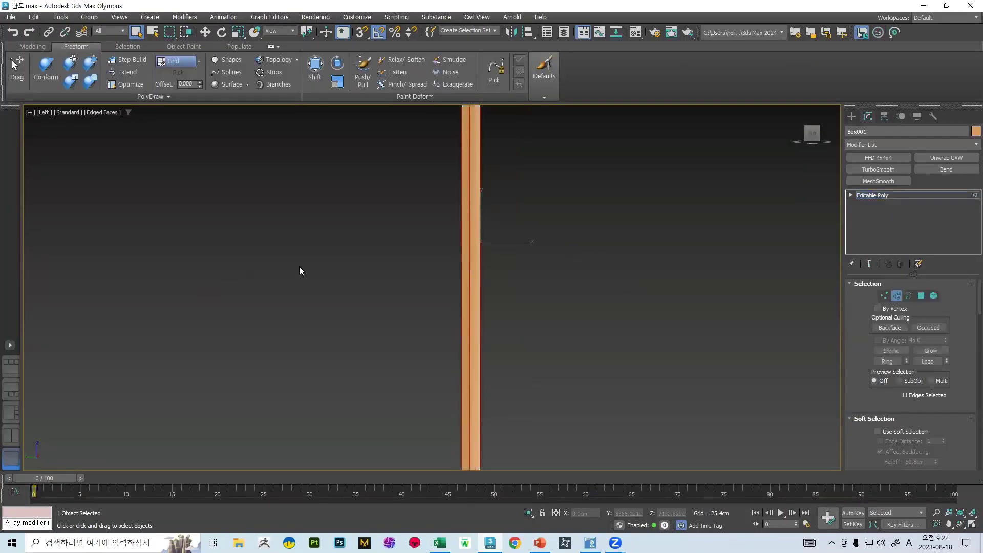
pyautogui.scroll(-4, 341, 256)
pyautogui.scroll(5, 372, 246)
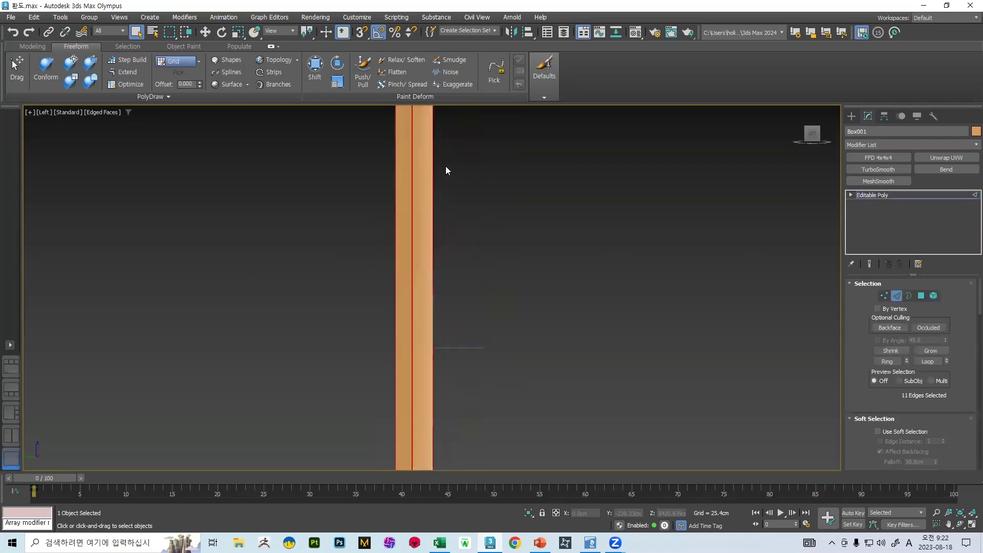
pyautogui.scroll(4, 413, 227)
pyautogui.scroll(-6, 412, 229)
pyautogui.moveTo(419, 244); pyautogui.dragTo(463, 179, button='middle')
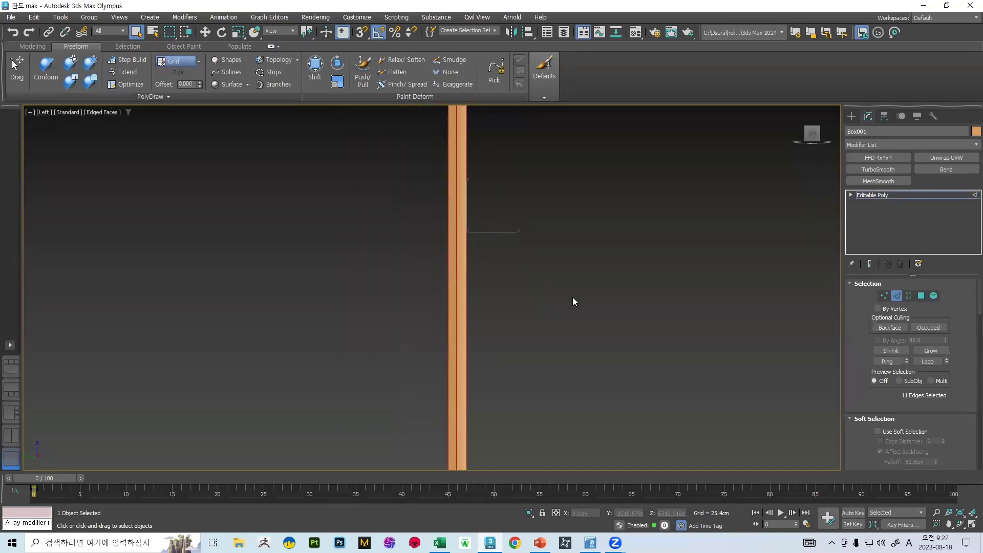
pyautogui.moveTo(425, 294); pyautogui.dragTo(439, 198, button='middle')
pyautogui.scroll(-3, 439, 198)
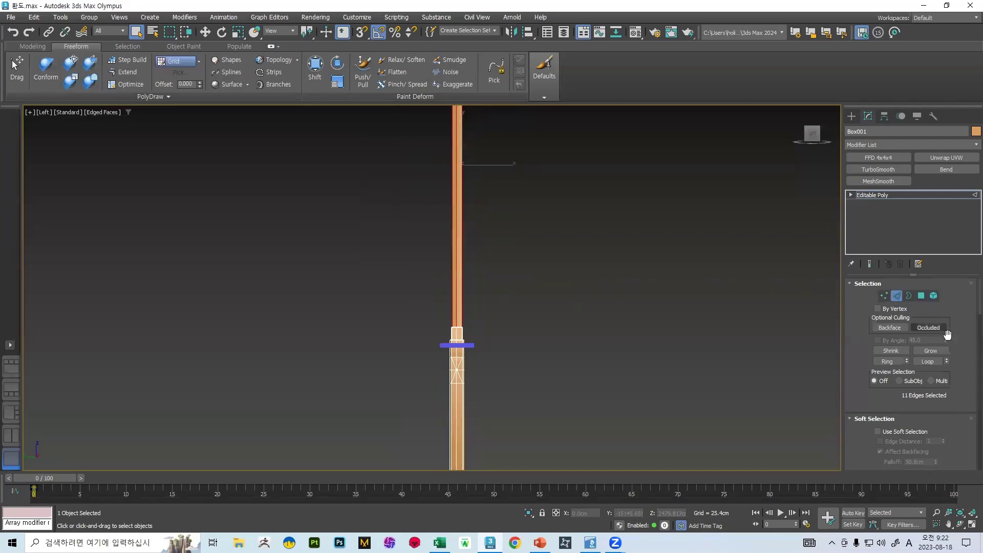
pyautogui.scroll(-6, 931, 337)
pyautogui.click(905, 372)
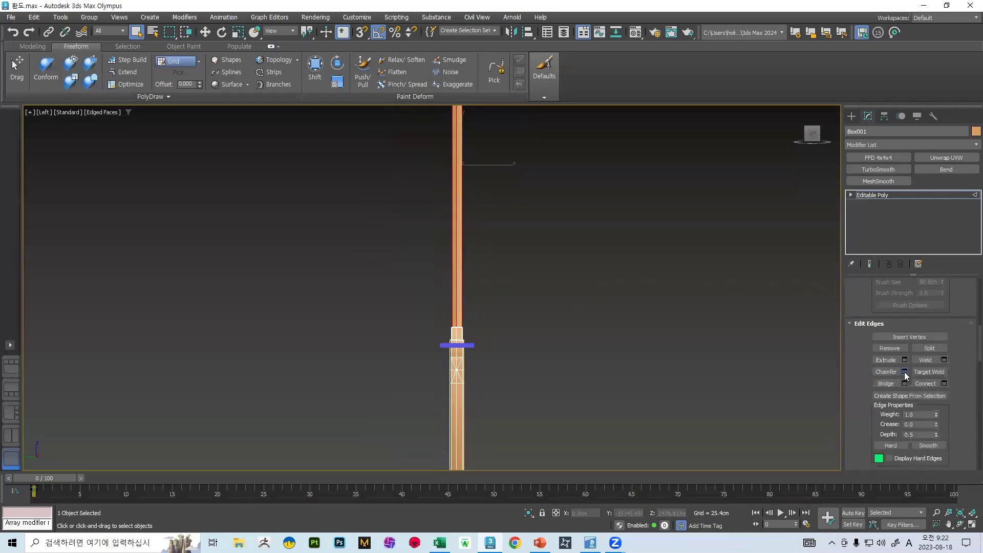
pyautogui.click(471, 398)
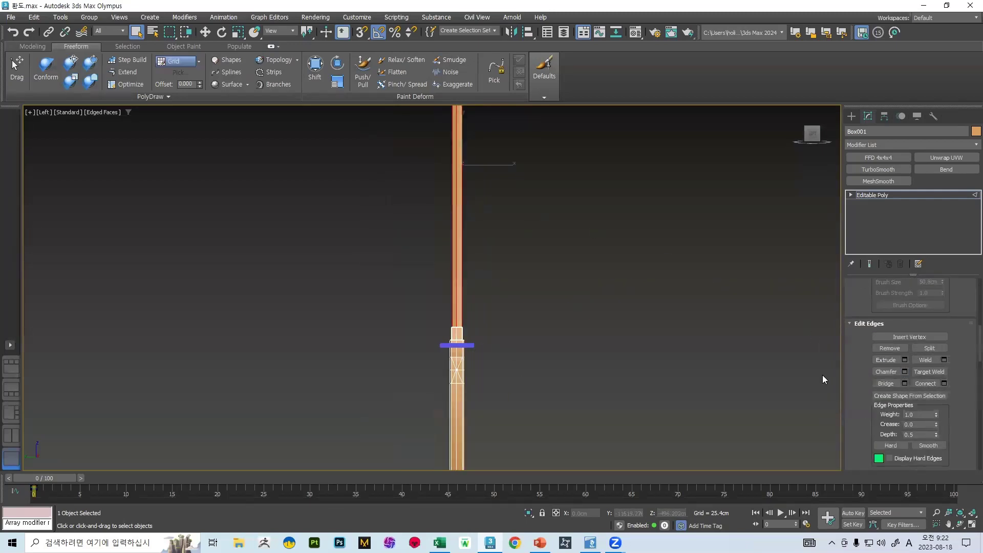
# Step: Start connecting the blade's lengthwise edges with 11 segments
pyautogui.click(944, 384)
pyautogui.scroll(2, 463, 194)
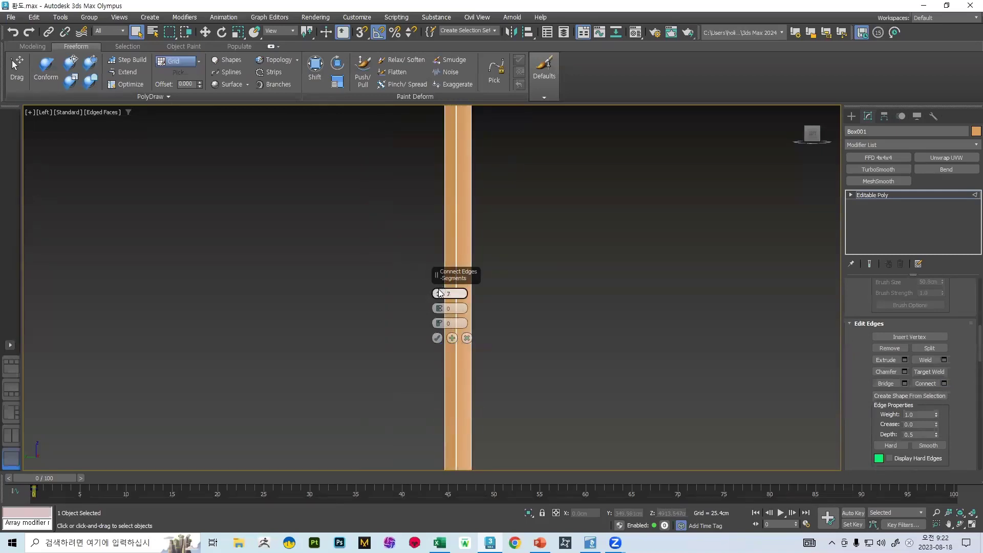
pyautogui.click(438, 292)
pyautogui.scroll(-3, 503, 136)
pyautogui.moveTo(502, 134); pyautogui.dragTo(511, 272, button='middle')
pyautogui.scroll(3, 504, 209)
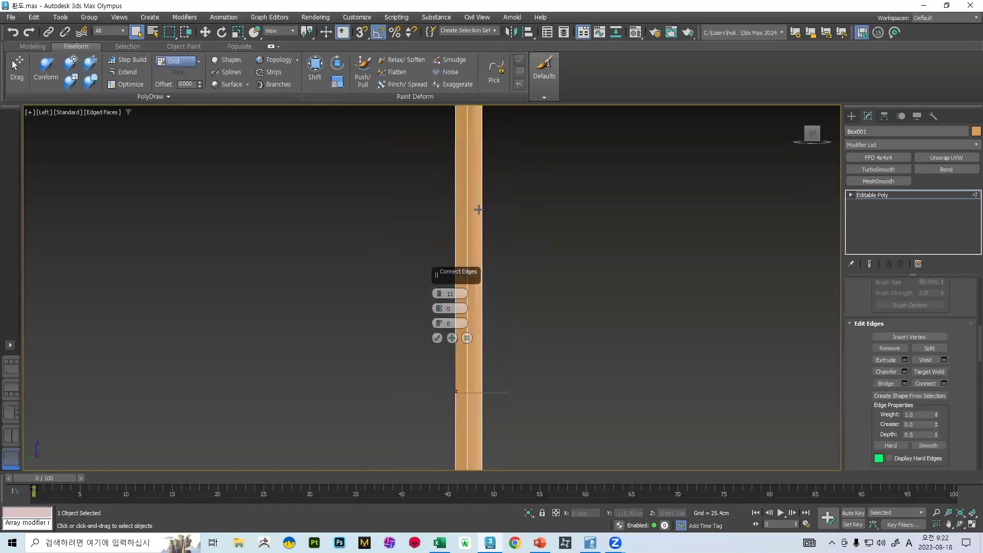
pyautogui.scroll(-3, 430, 208)
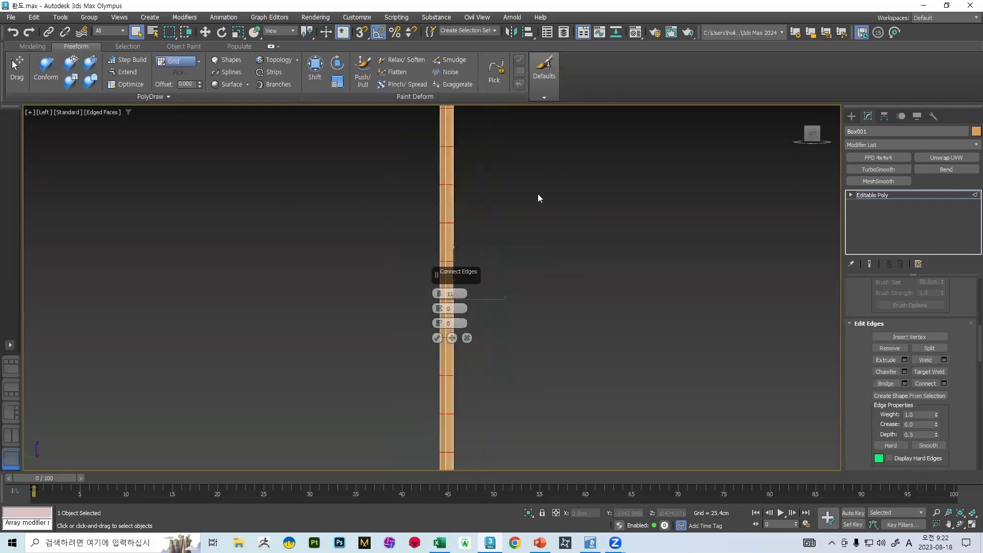
pyautogui.moveTo(377, 196); pyautogui.dragTo(378, 194)
pyautogui.moveTo(393, 179); pyautogui.dragTo(422, 199, button='middle')
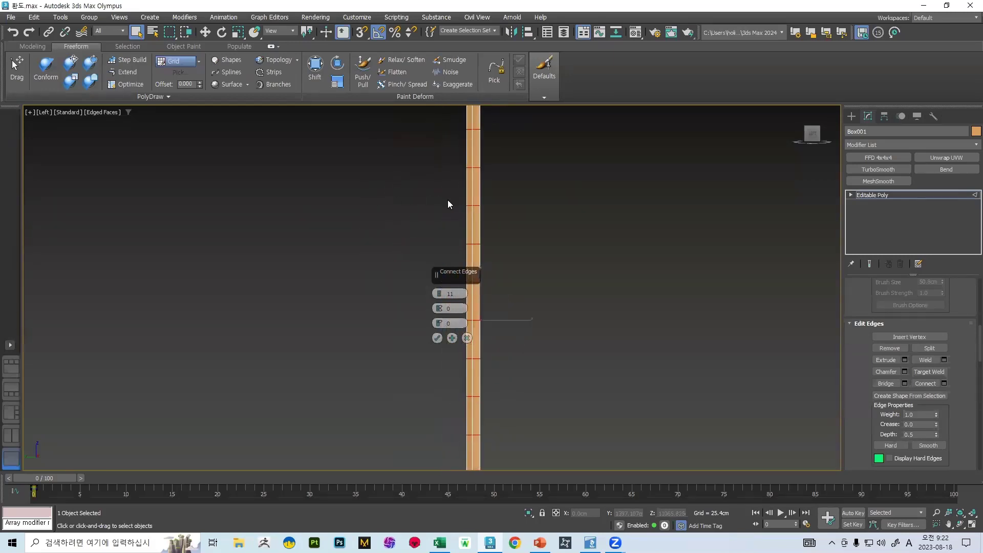
# Step: Raise the number of connecting segments along the blade to 29 for evenly dense cross loops
pyautogui.click(439, 293)
pyautogui.click(439, 293)
pyautogui.click(440, 293)
pyautogui.click(439, 293)
pyautogui.click(439, 293)
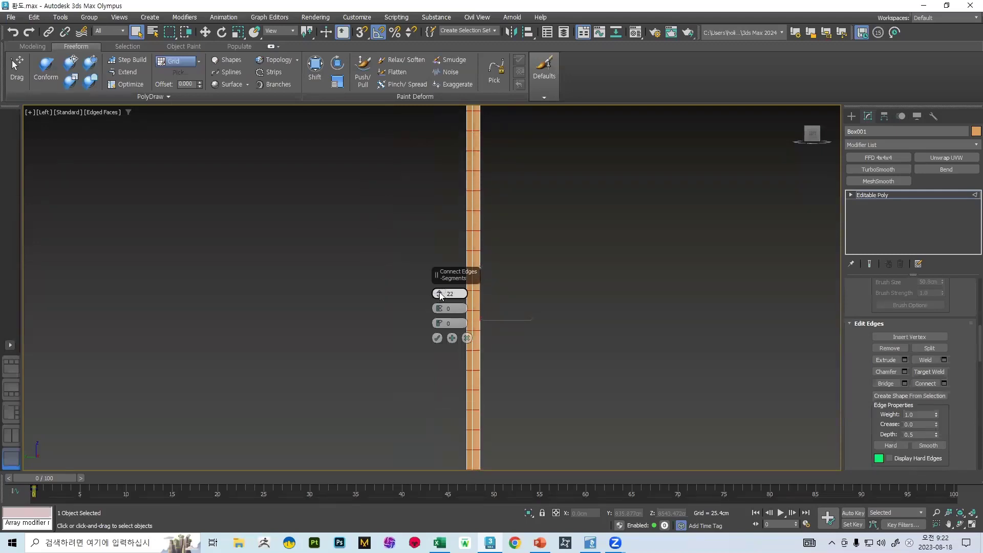
pyautogui.click(439, 293)
pyautogui.click(440, 293)
pyautogui.click(439, 292)
pyautogui.click(439, 292)
pyautogui.click(439, 293)
pyautogui.moveTo(529, 238); pyautogui.dragTo(571, 319, button='middle')
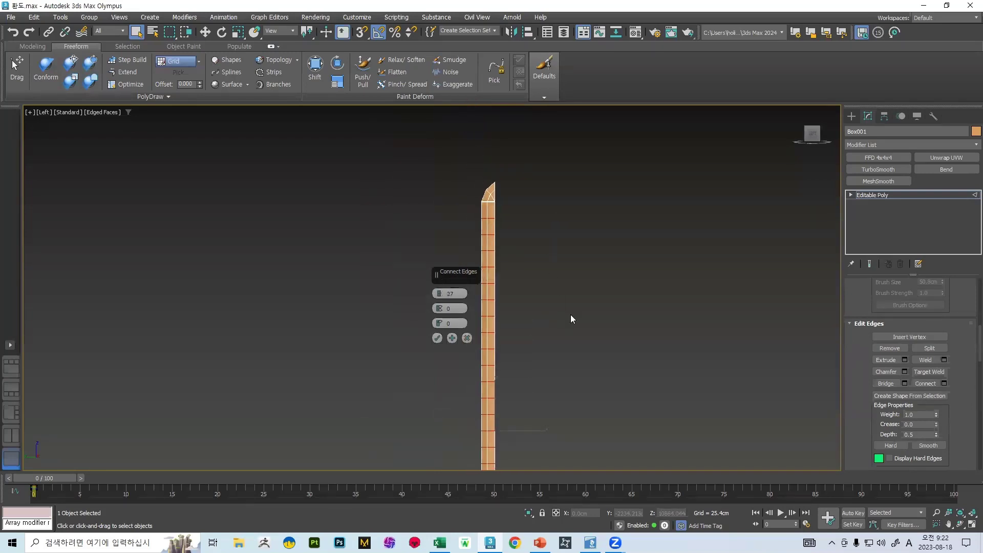
pyautogui.scroll(4, 486, 238)
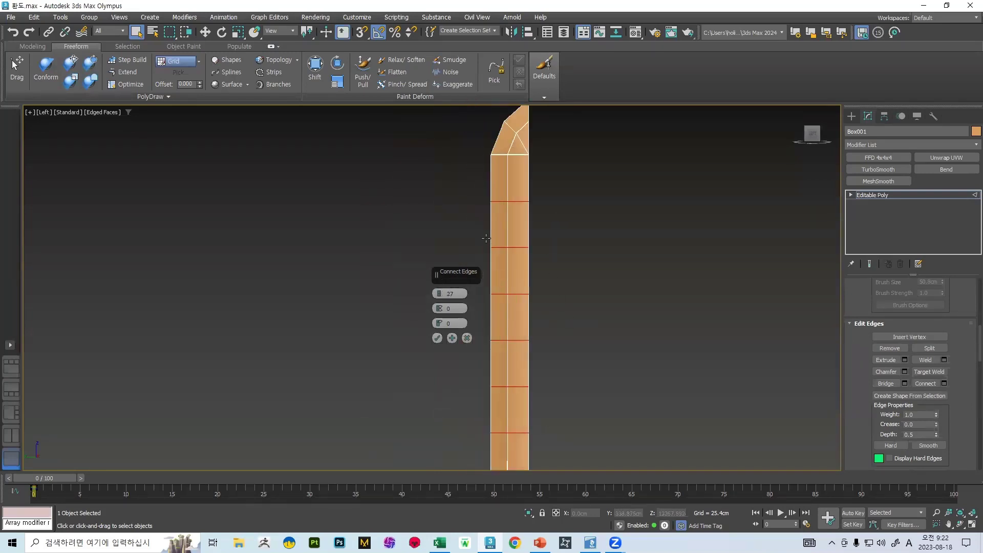
pyautogui.click(438, 292)
pyautogui.click(438, 293)
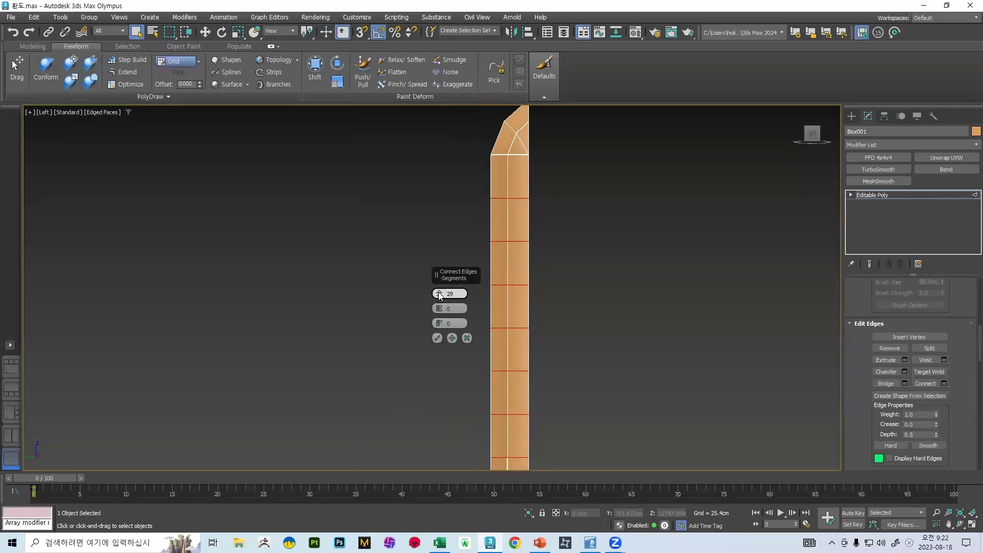
# Step: Connect the selected lengthwise blade edges with 30 segments
pyautogui.click(439, 293)
pyautogui.scroll(-4, 569, 260)
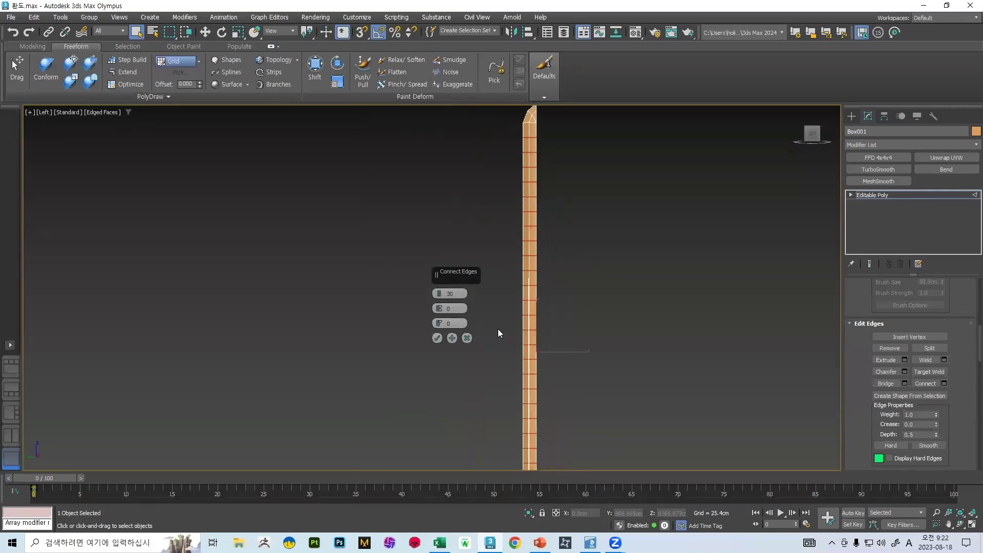
pyautogui.click(437, 337)
pyautogui.scroll(10, 523, 215)
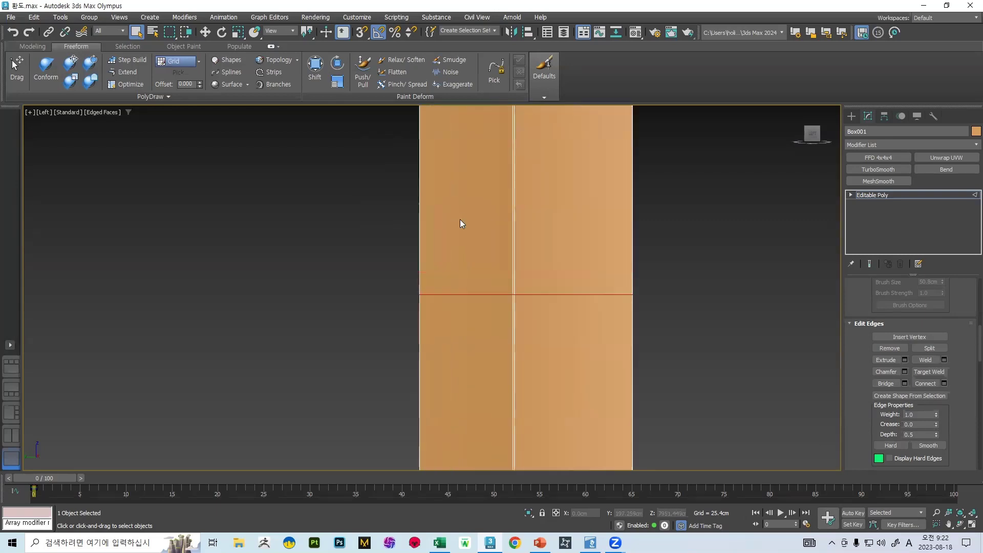
pyautogui.scroll(-10, 476, 231)
pyautogui.scroll(3, 969, 336)
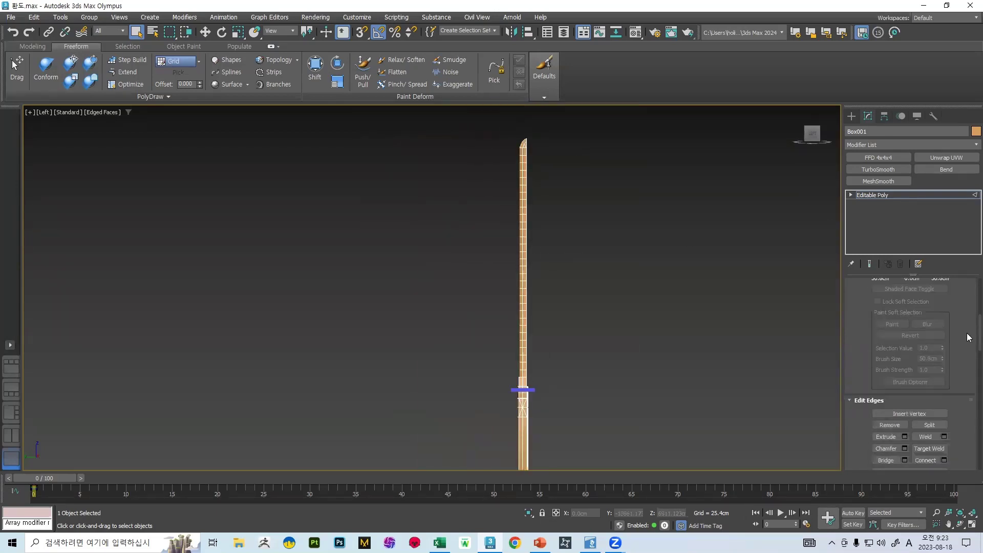
# Step: Leave edge editing on the sword body and save the scene file
pyautogui.scroll(6, 969, 336)
pyautogui.click(896, 296)
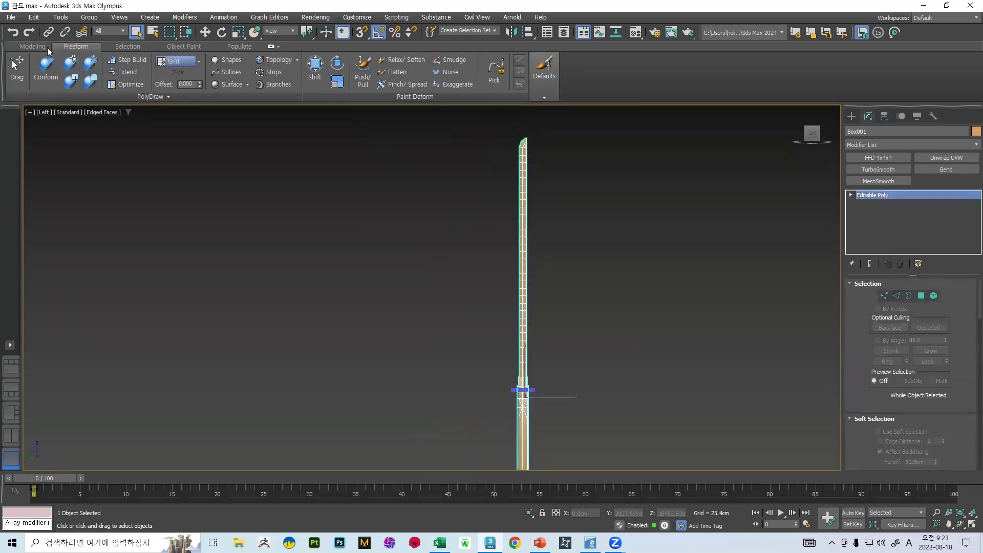
pyautogui.click(11, 17)
pyautogui.click(32, 115)
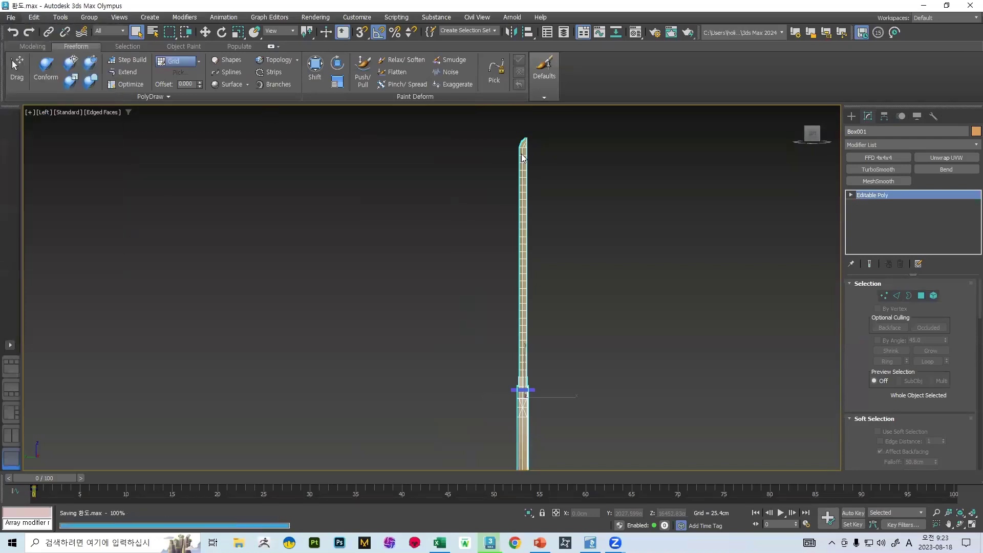
# Step: Remove the TurboSmooth modifier from the purple sword guard
pyautogui.scroll(10, 523, 227)
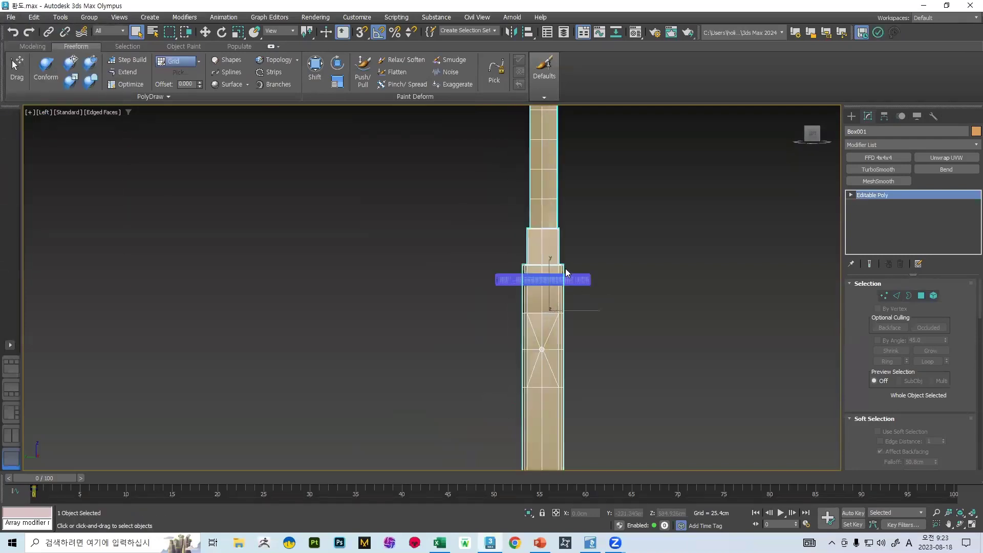
pyautogui.click(589, 279)
pyautogui.keyDown('alt'); pyautogui.moveTo(561, 241); pyautogui.dragTo(845, 273, button='middle'); pyautogui.keyUp('alt')
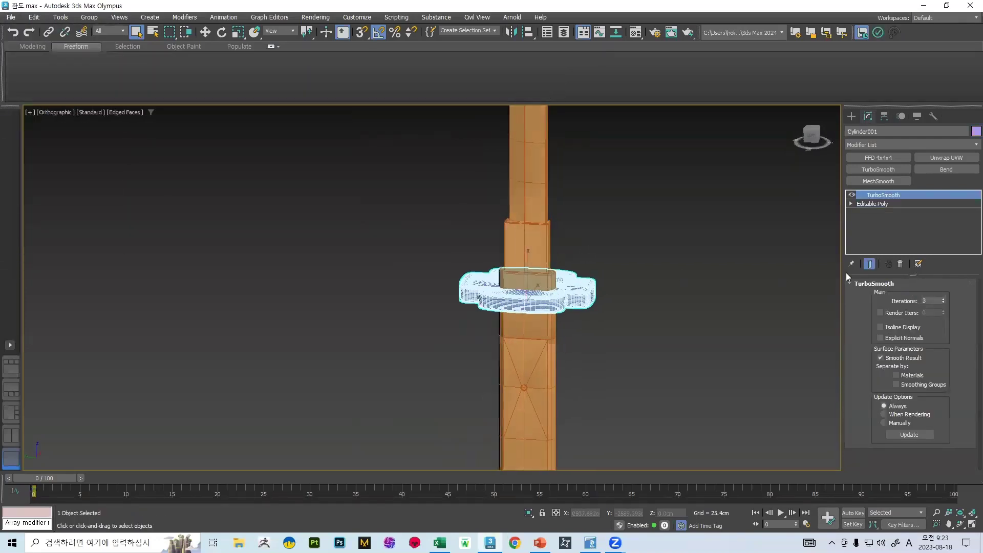
pyautogui.click(900, 264)
# Step: Select the sword body with blade and handle and apply Reset XForm to it
pyautogui.click(526, 238)
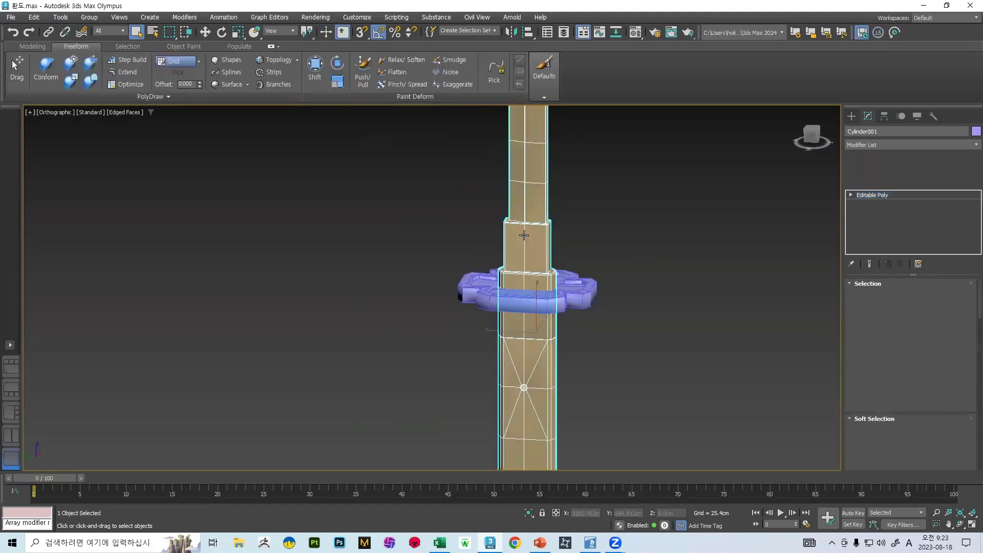
pyautogui.scroll(-3, 532, 233)
pyautogui.moveTo(537, 224); pyautogui.dragTo(523, 292, button='middle')
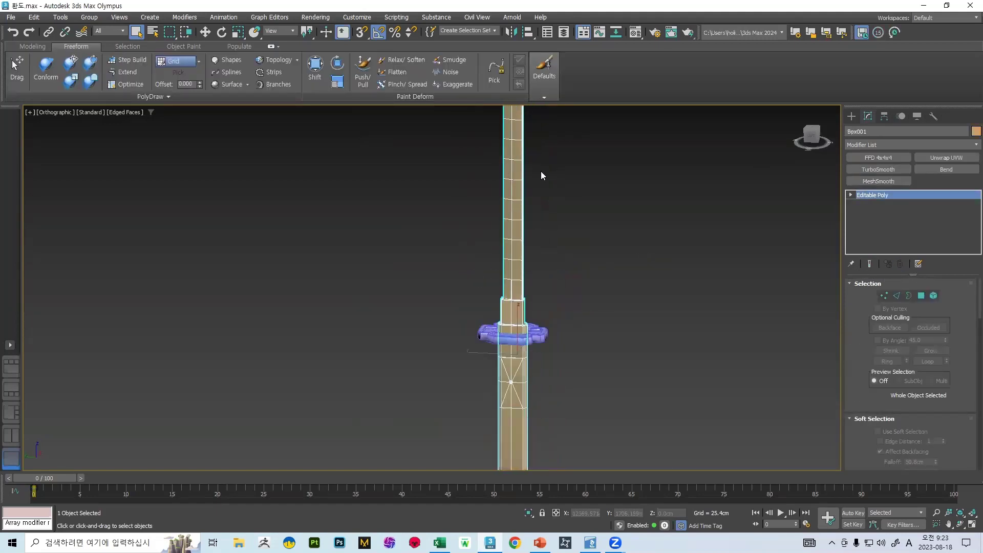
pyautogui.click(934, 115)
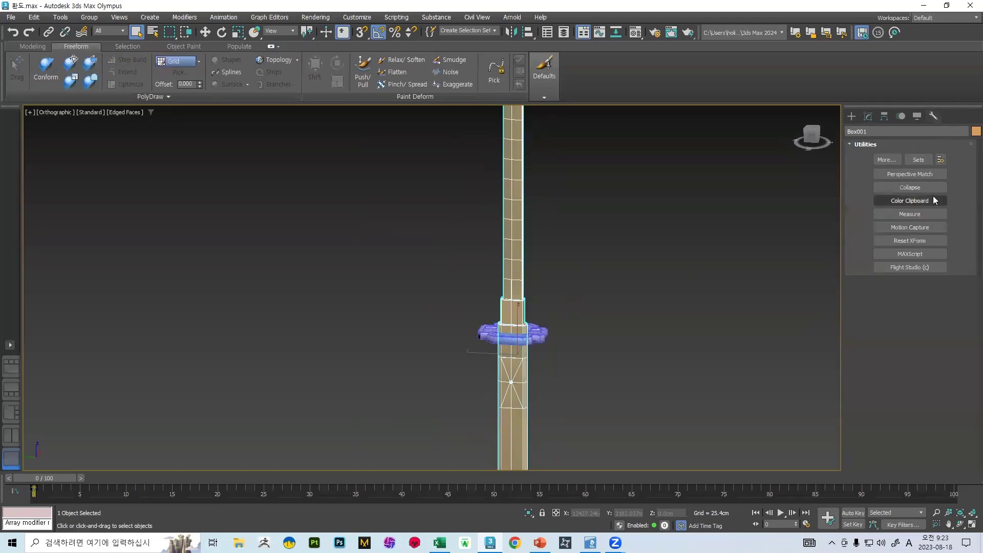
pyautogui.click(921, 241)
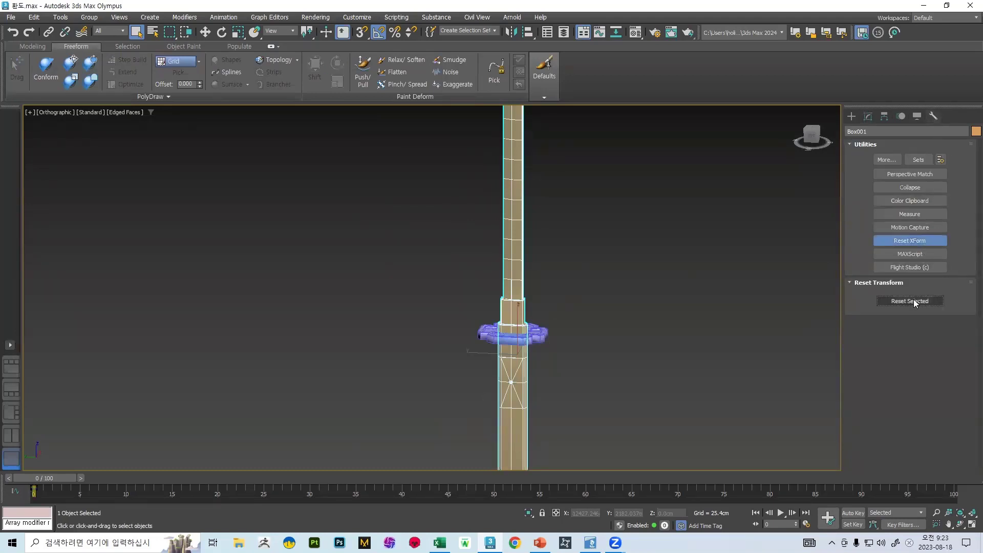
pyautogui.click(910, 301)
pyautogui.click(916, 242)
pyautogui.click(867, 116)
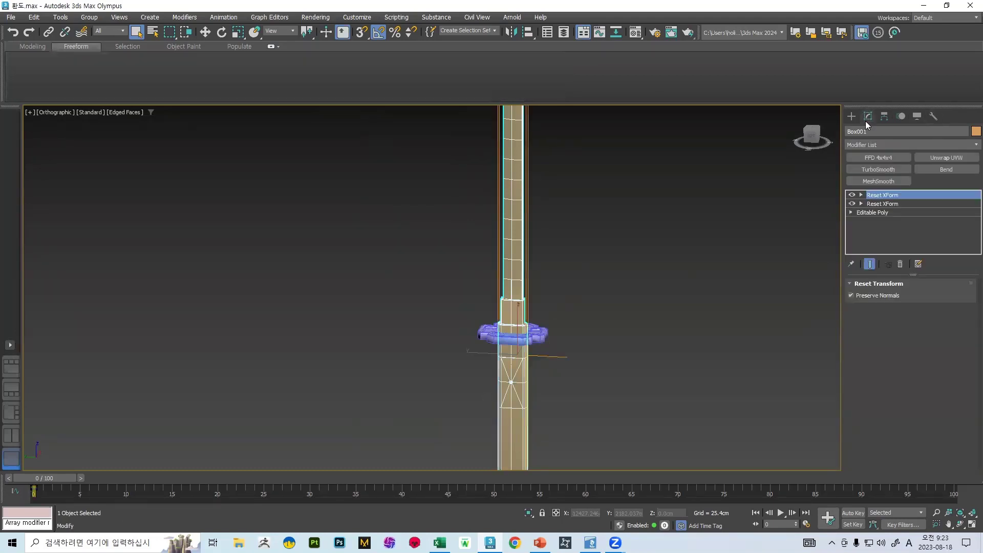
# Step: Convert the sword body to an Editable Poly to collapse its Reset XForm modifiers
pyautogui.rightClick(511, 204)
pyautogui.moveTo(542, 333)
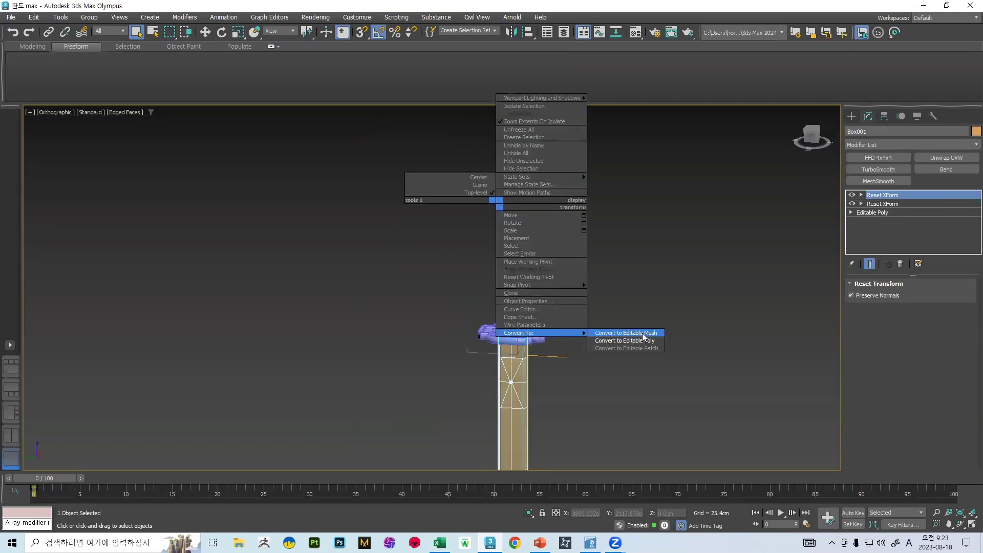
pyautogui.click(624, 341)
# Step: Switch to the left view and apply a Bend modifier to the sword body
pyautogui.scroll(-3, 591, 292)
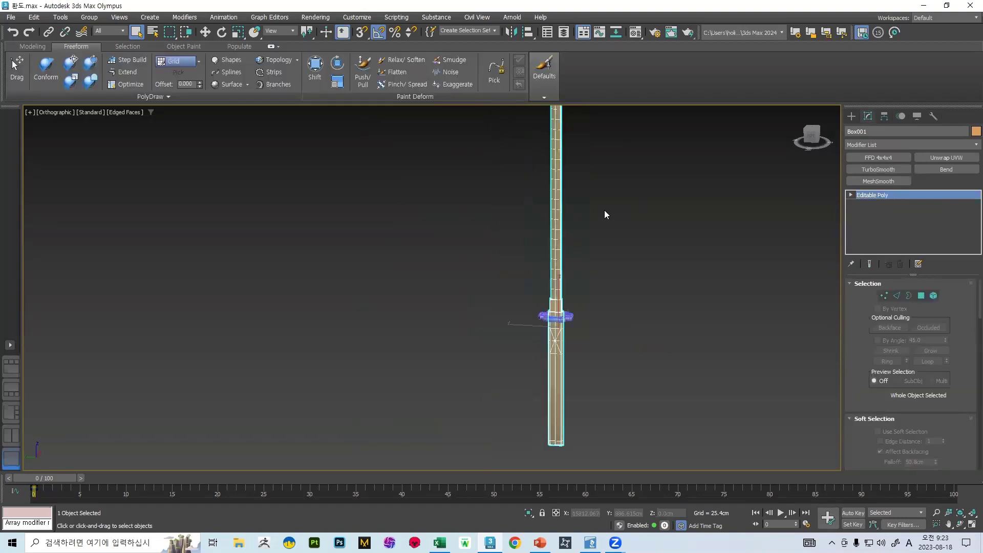
pyautogui.press('l')
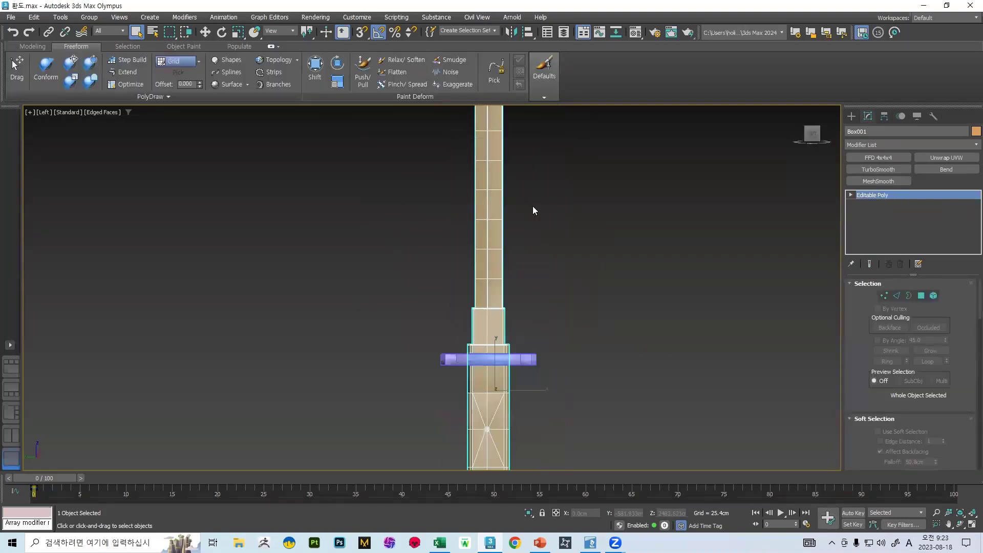
pyautogui.moveTo(500, 211); pyautogui.dragTo(505, 350, button='middle')
pyautogui.click(945, 169)
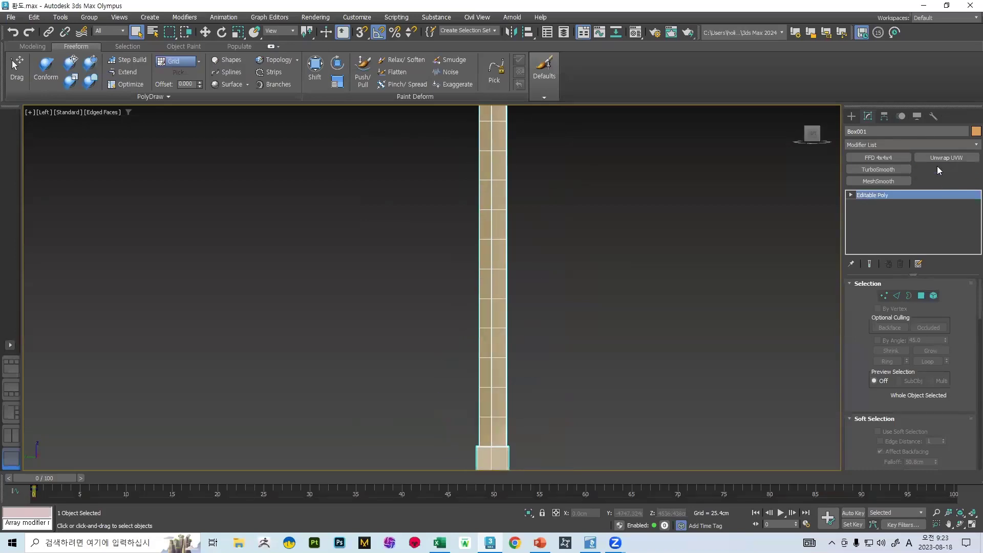
# Step: Examine the straight sword from blade tip to handle in the left view, including its segments and Bend gizmo
pyautogui.scroll(-5, 533, 174)
pyautogui.scroll(5, 545, 204)
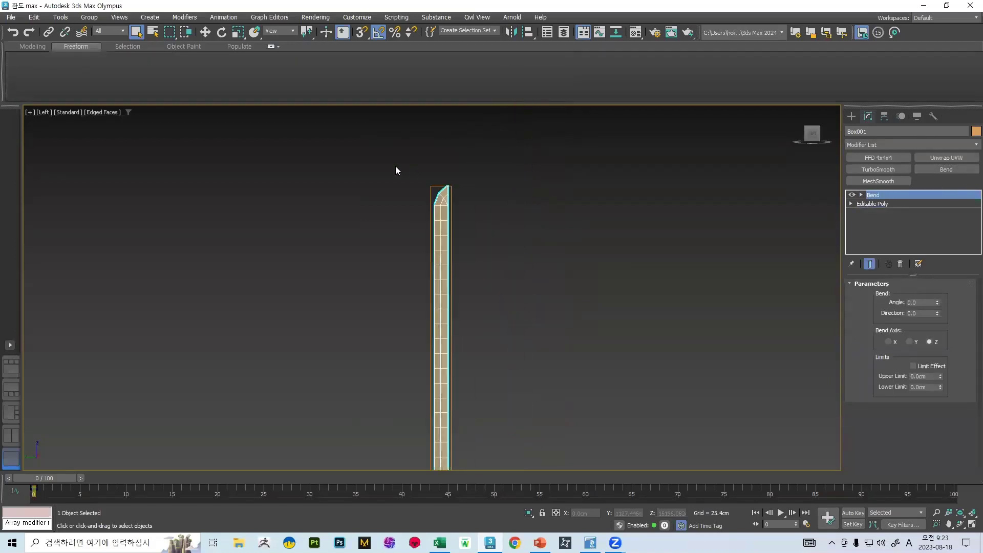
pyautogui.moveTo(436, 332); pyautogui.dragTo(452, 240, button='middle')
pyautogui.moveTo(567, 286); pyautogui.dragTo(572, 231, button='middle')
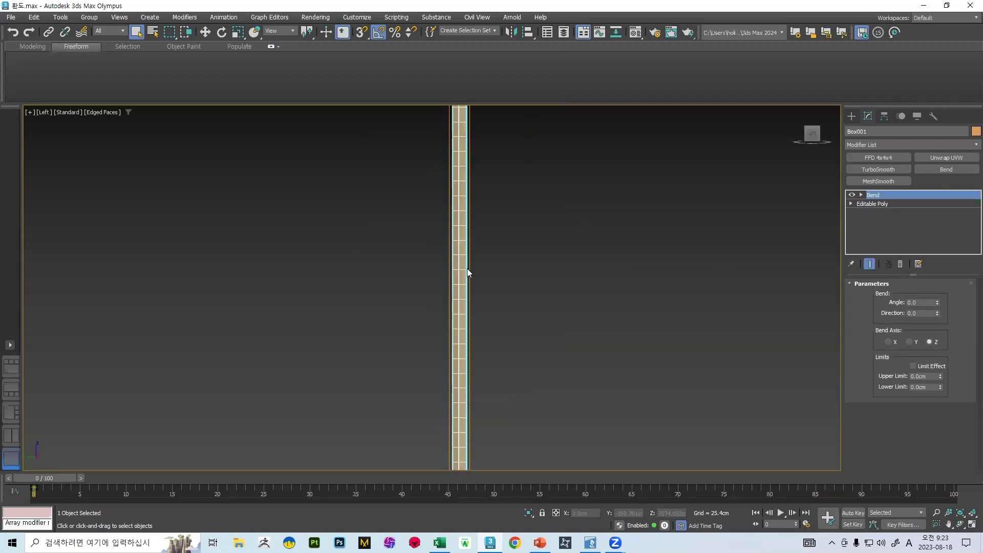
pyautogui.moveTo(467, 268); pyautogui.dragTo(497, 196, button='middle')
pyautogui.scroll(-4, 486, 220)
pyautogui.scroll(3, 487, 174)
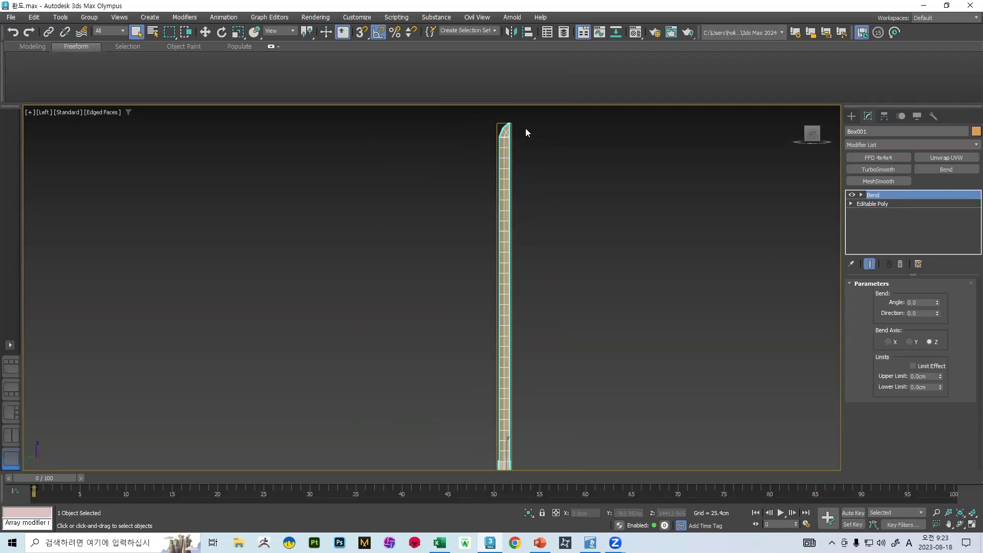
pyautogui.scroll(4, 526, 133)
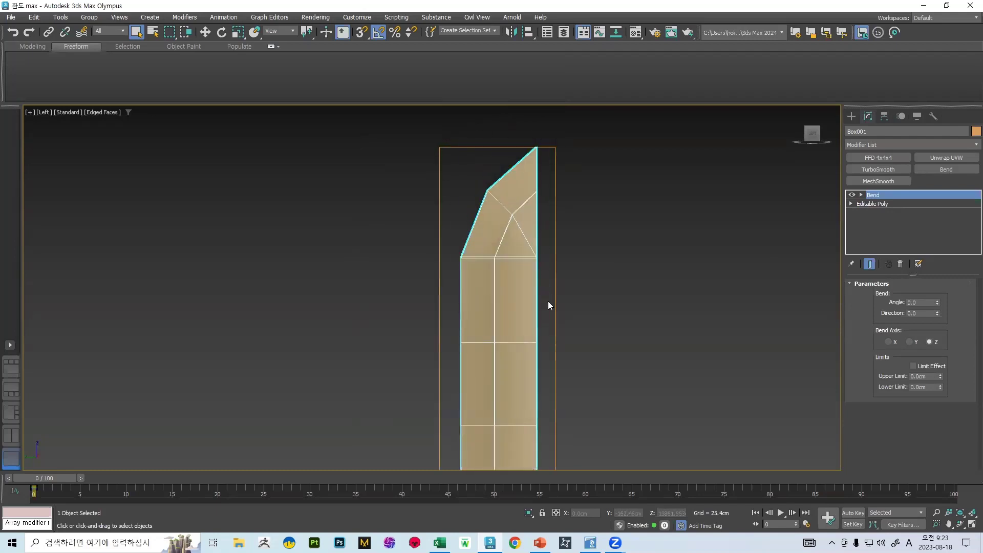
pyautogui.scroll(-8, 517, 163)
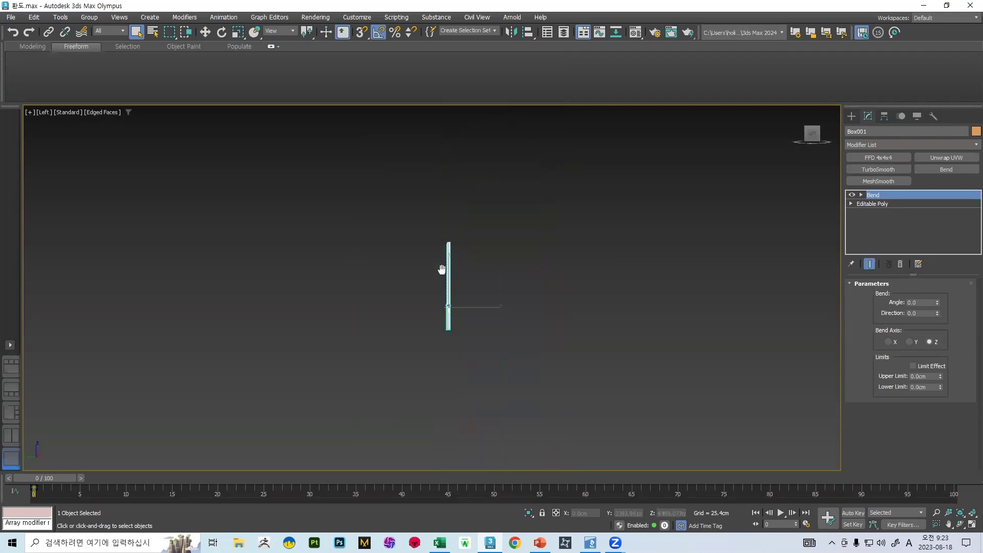
pyautogui.scroll(3, 442, 268)
pyautogui.scroll(4, 450, 272)
pyautogui.scroll(-4, 433, 308)
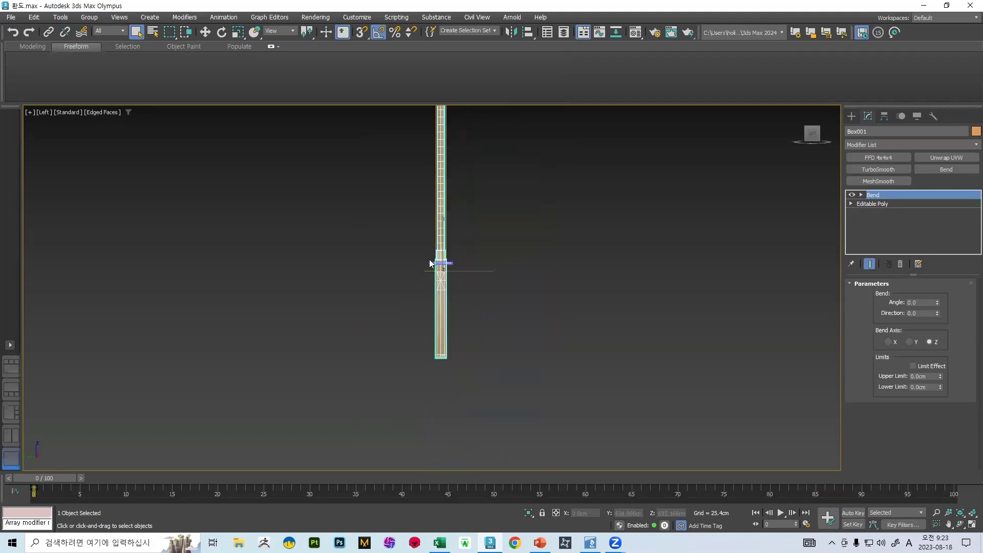
pyautogui.moveTo(429, 235); pyautogui.dragTo(417, 351, button='middle')
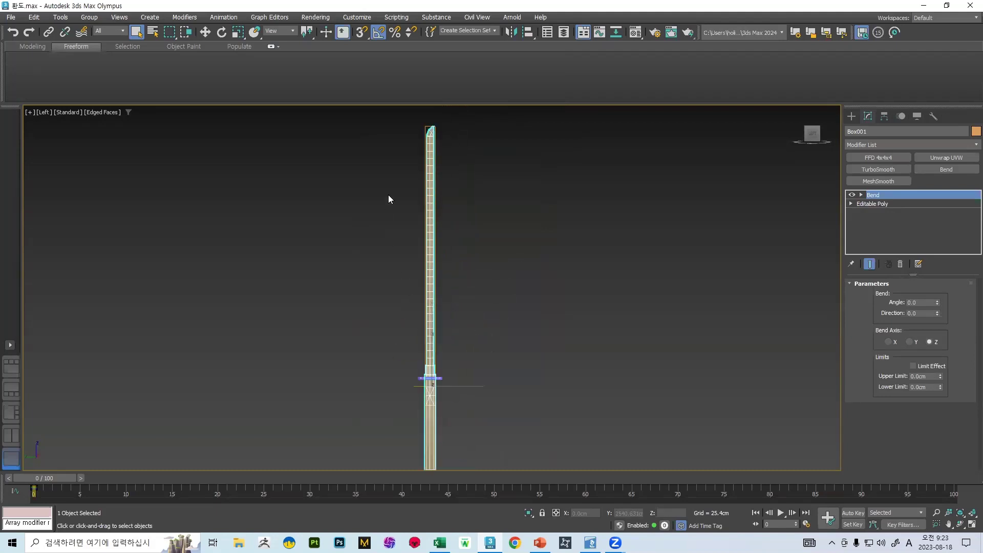
pyautogui.moveTo(404, 314); pyautogui.dragTo(415, 273, button='middle')
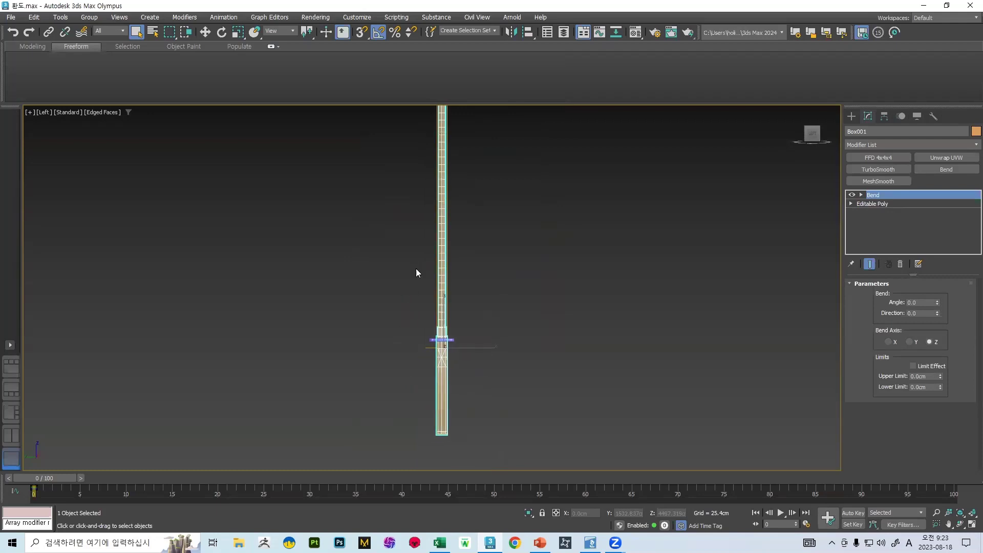
pyautogui.moveTo(435, 206); pyautogui.dragTo(436, 257, button='middle')
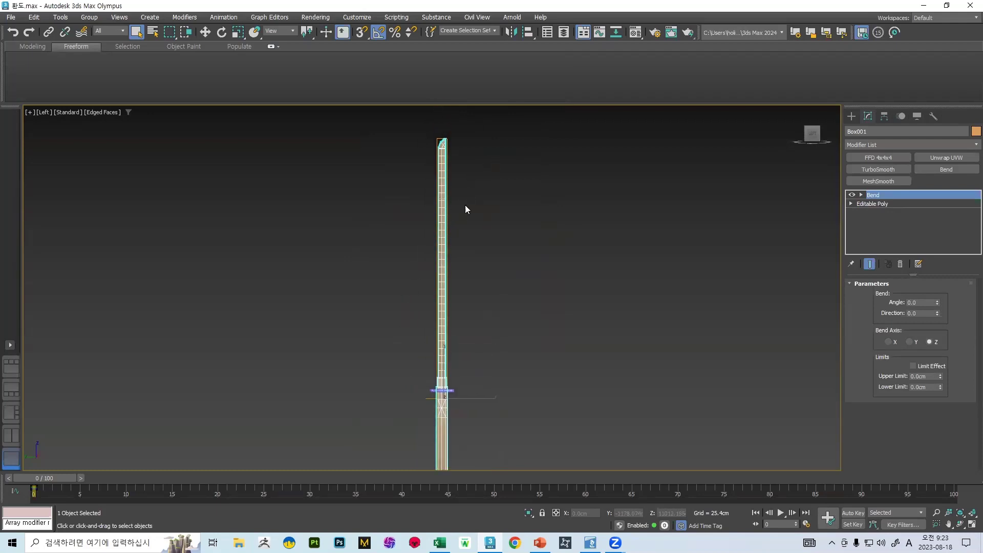
pyautogui.scroll(5, 443, 149)
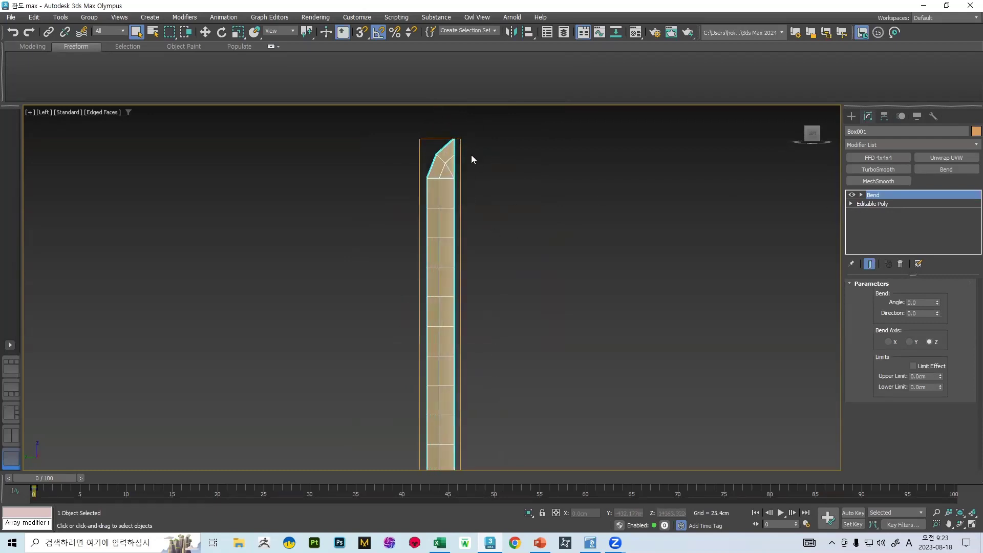
pyautogui.moveTo(435, 142); pyautogui.dragTo(428, 251, button='middle')
pyautogui.scroll(3, 428, 251)
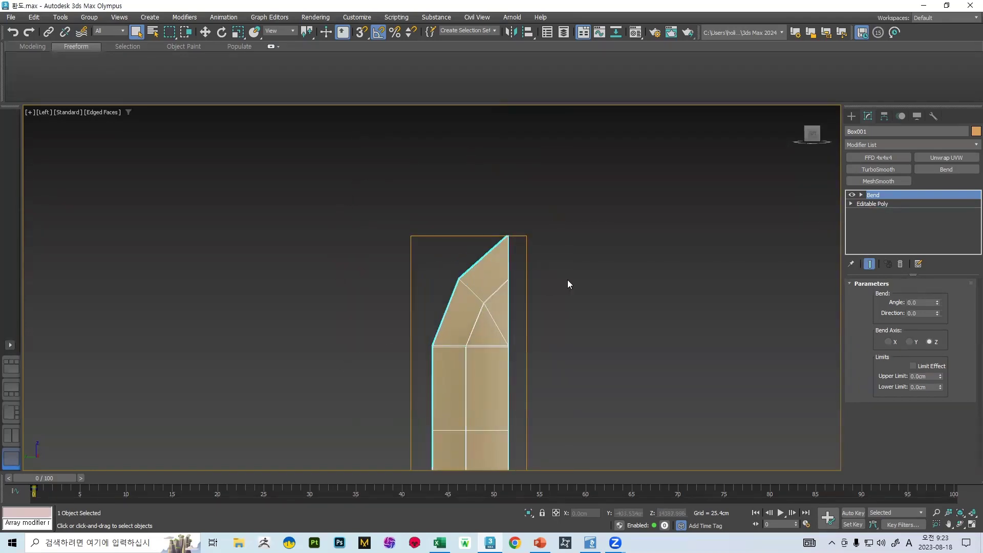
pyautogui.scroll(-4, 453, 224)
pyautogui.scroll(-4, 413, 329)
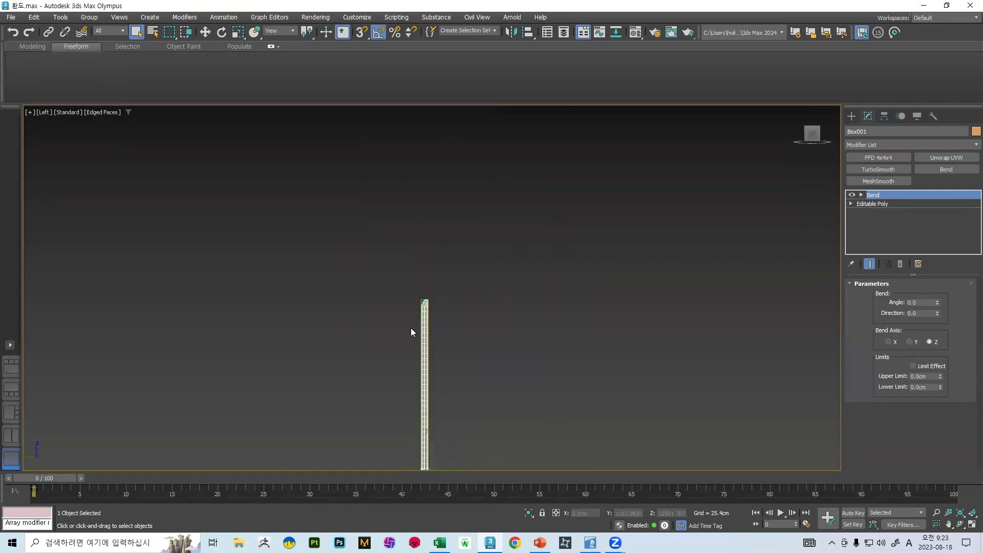
pyautogui.moveTo(412, 329); pyautogui.dragTo(462, 225, button='middle')
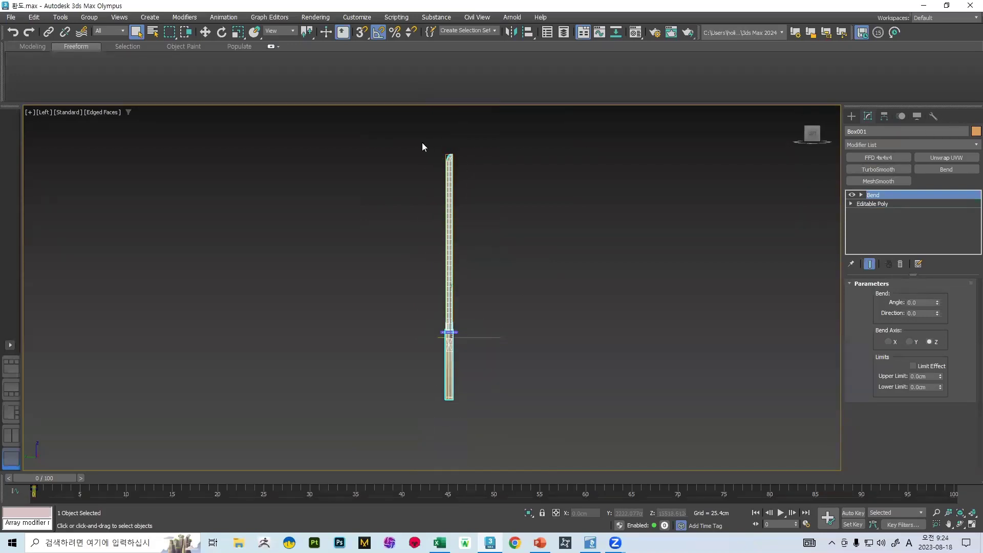
pyautogui.scroll(4, 456, 149)
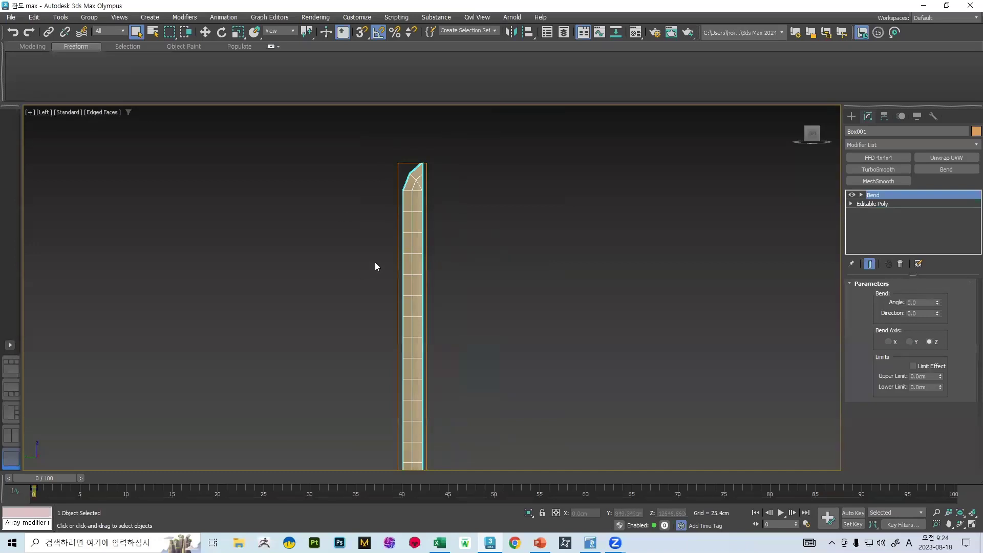
pyautogui.scroll(-4, 417, 250)
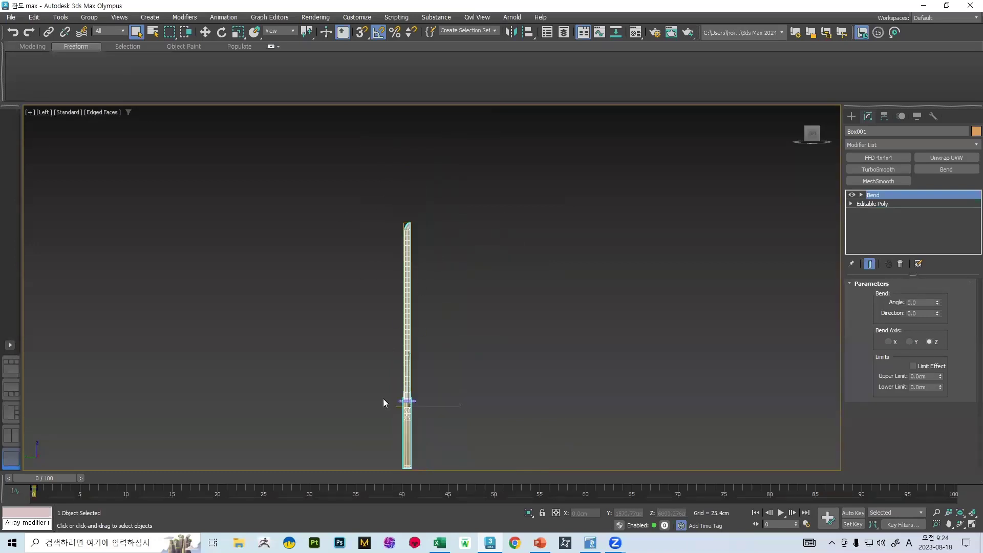
pyautogui.moveTo(428, 361); pyautogui.dragTo(477, 349, button='middle')
pyautogui.scroll(4, 426, 249)
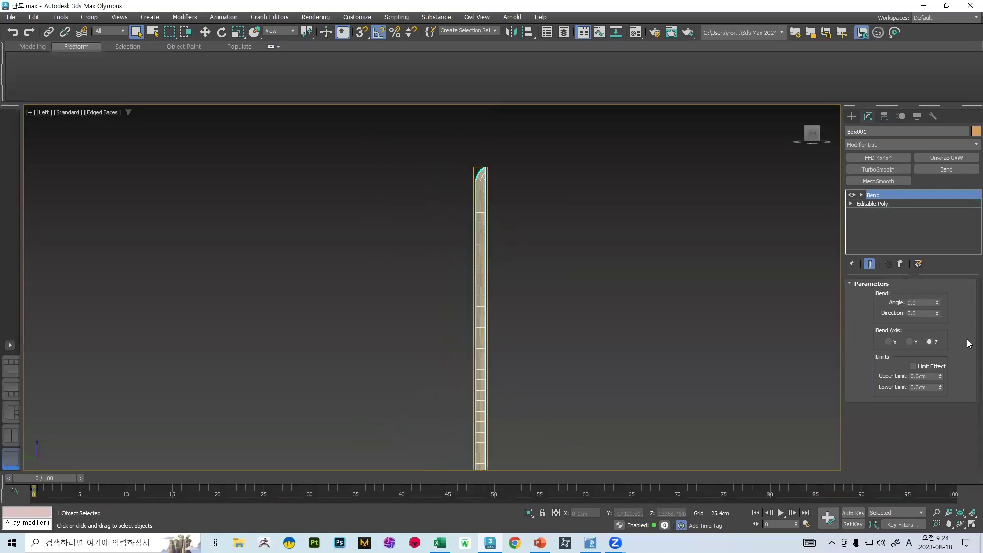
# Step: Set the Bend angle of the sword body to 181 and check the curve's direction
pyautogui.moveTo(937, 303); pyautogui.dragTo(621, 198)
pyautogui.keyDown('alt'); pyautogui.moveTo(622, 199); pyautogui.dragTo(555, 311, button='middle'); pyautogui.keyUp('alt')
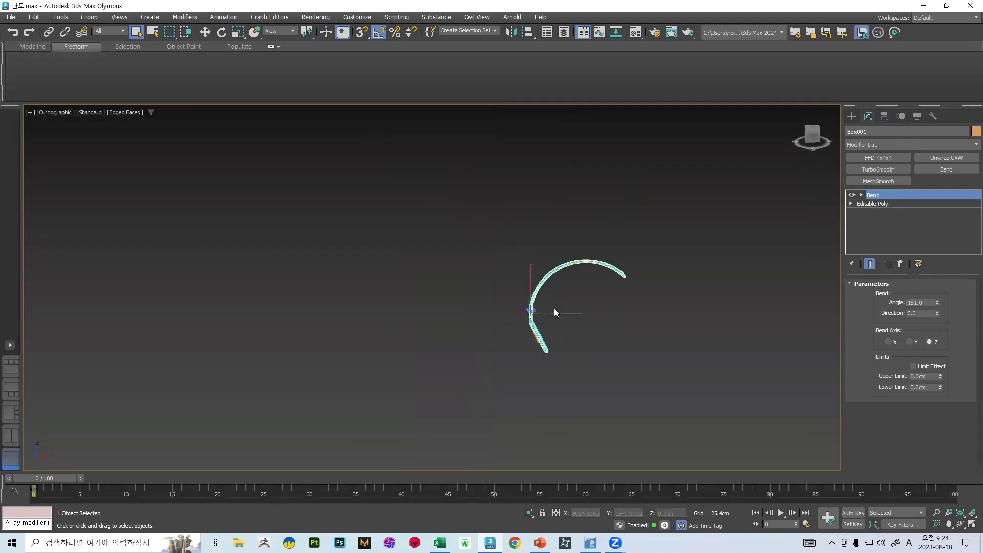
pyautogui.scroll(6, 555, 309)
pyautogui.doubleClick(928, 302)
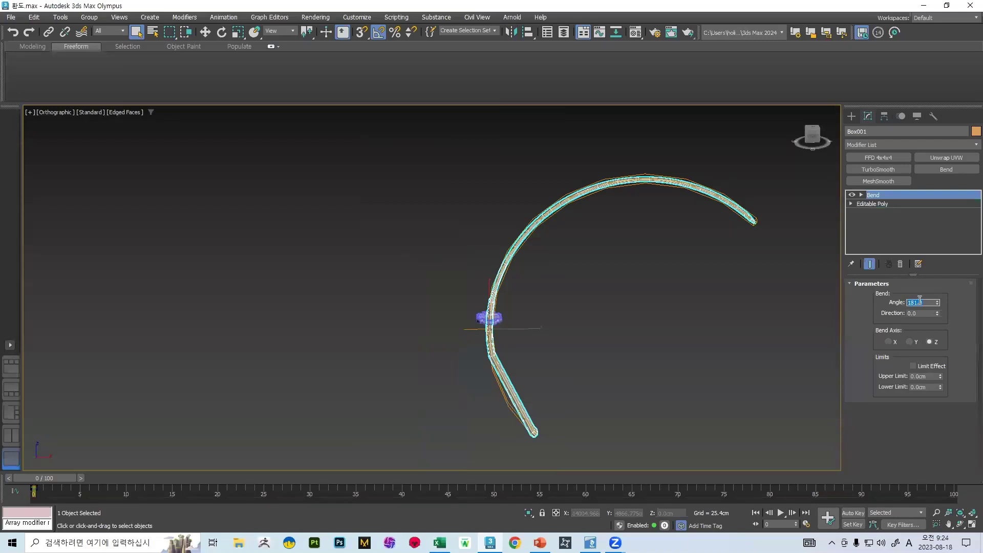
pyautogui.keyDown('alt'); pyautogui.moveTo(768, 295); pyautogui.dragTo(743, 279, button='middle'); pyautogui.keyUp('alt')
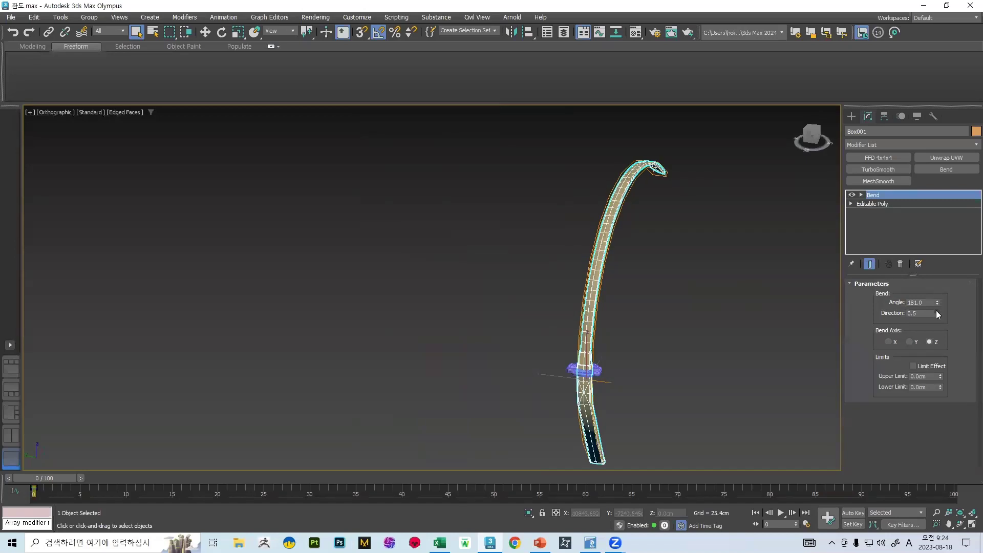
# Step: Set the Bend direction of the sword body to 90 and inspect the resulting curve along the blade
pyautogui.moveTo(936, 311); pyautogui.dragTo(936, 292)
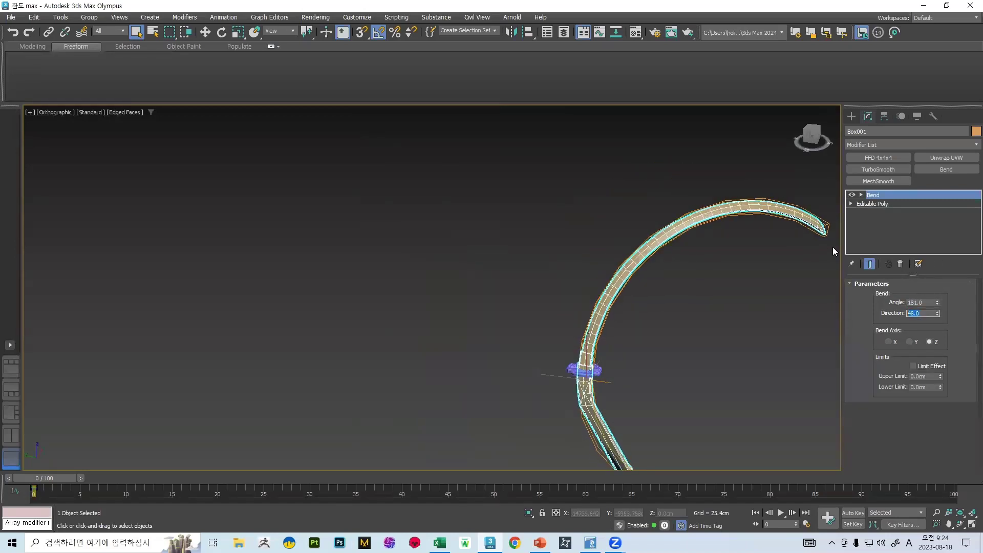
pyautogui.write('90')
pyautogui.press('Return')
pyautogui.moveTo(651, 209); pyautogui.dragTo(528, 149, button='middle')
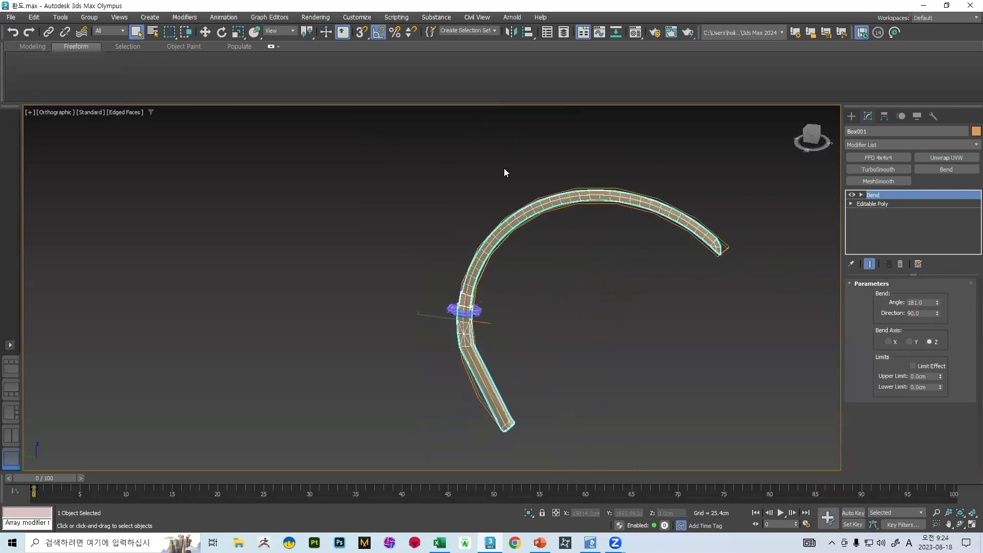
pyautogui.scroll(4, 682, 181)
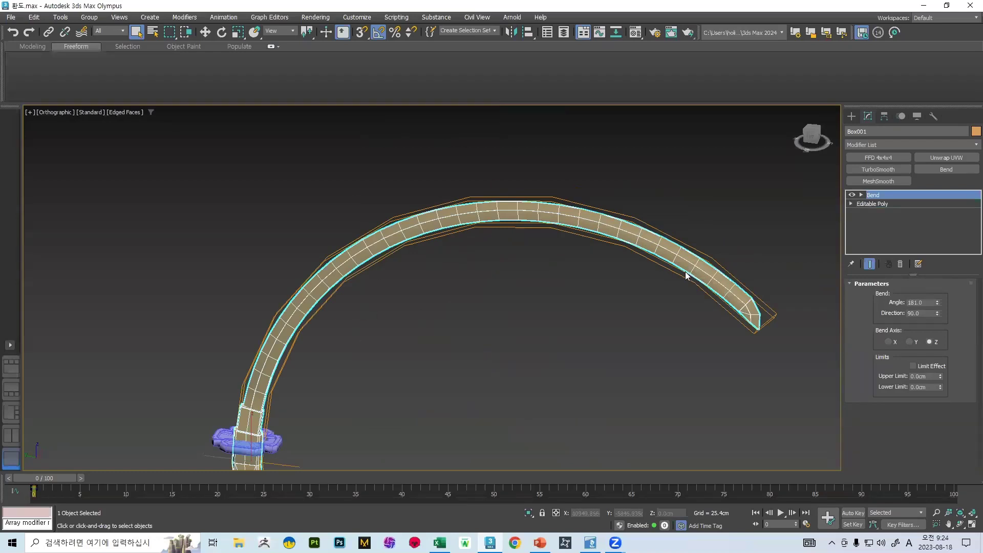
pyautogui.moveTo(659, 263); pyautogui.dragTo(670, 244, button='middle')
pyautogui.scroll(-2, 670, 244)
# Step: Reduce the Bend angle of the sword body to 46.5 and view the whole sword from the side
pyautogui.click(927, 301)
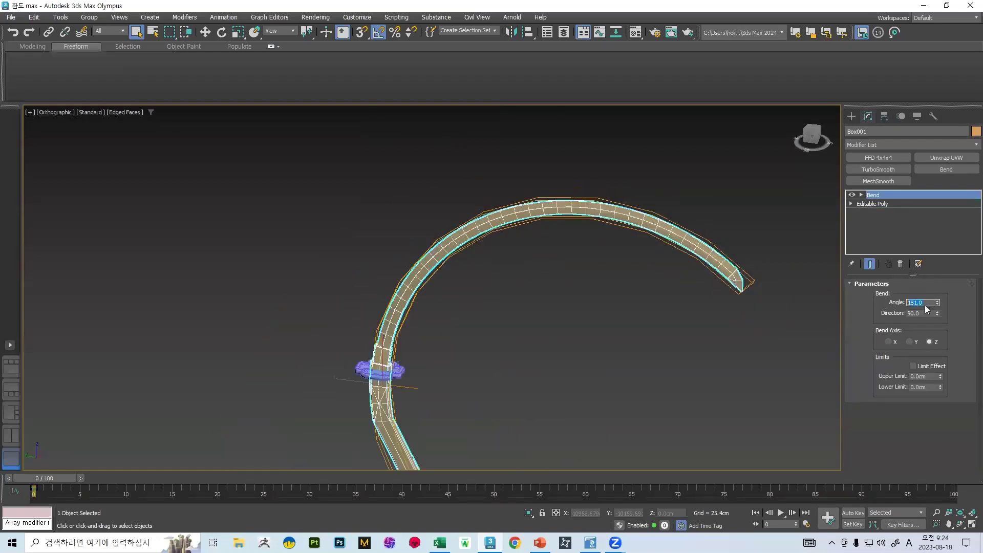
pyautogui.moveTo(936, 304); pyautogui.dragTo(938, 444)
pyautogui.scroll(-5, 704, 316)
pyautogui.moveTo(656, 246); pyautogui.dragTo(629, 229, button='middle')
pyautogui.scroll(3, 613, 197)
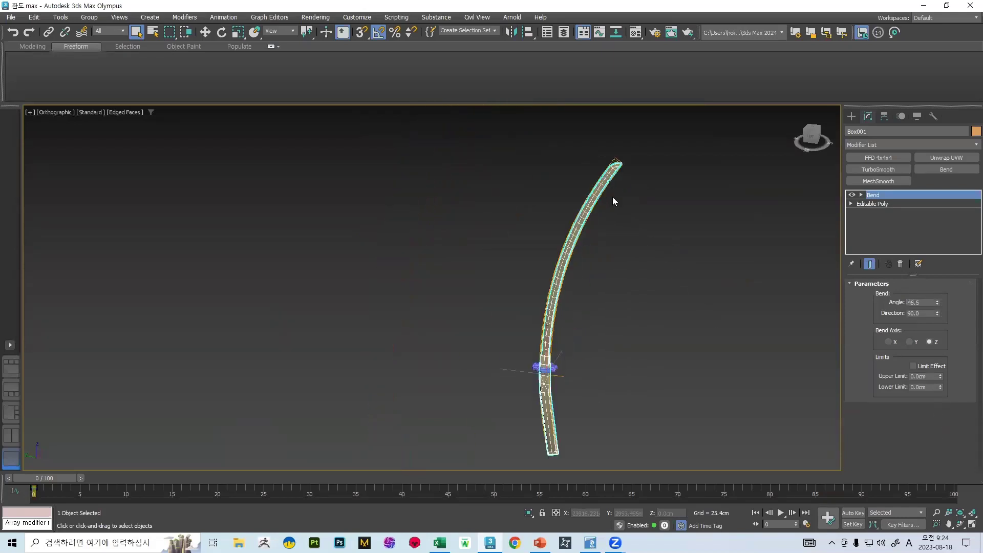
pyautogui.keyDown('alt'); pyautogui.moveTo(616, 158); pyautogui.dragTo(585, 224, button='middle'); pyautogui.keyUp('alt')
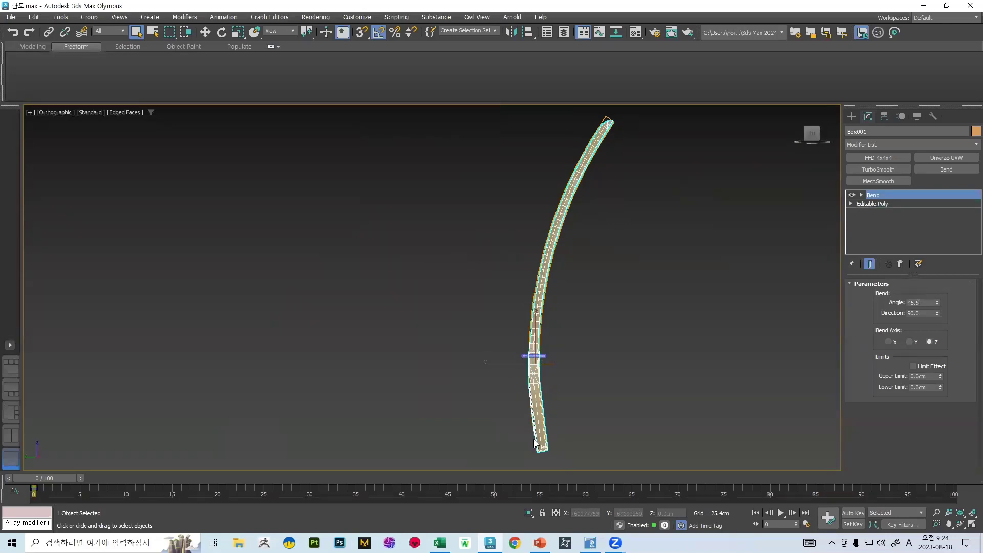
# Step: Turn on Limit Effect for the Bend, select its gizmo, and undo a trial upward move of the gizmo
pyautogui.click(913, 365)
pyautogui.press('w')
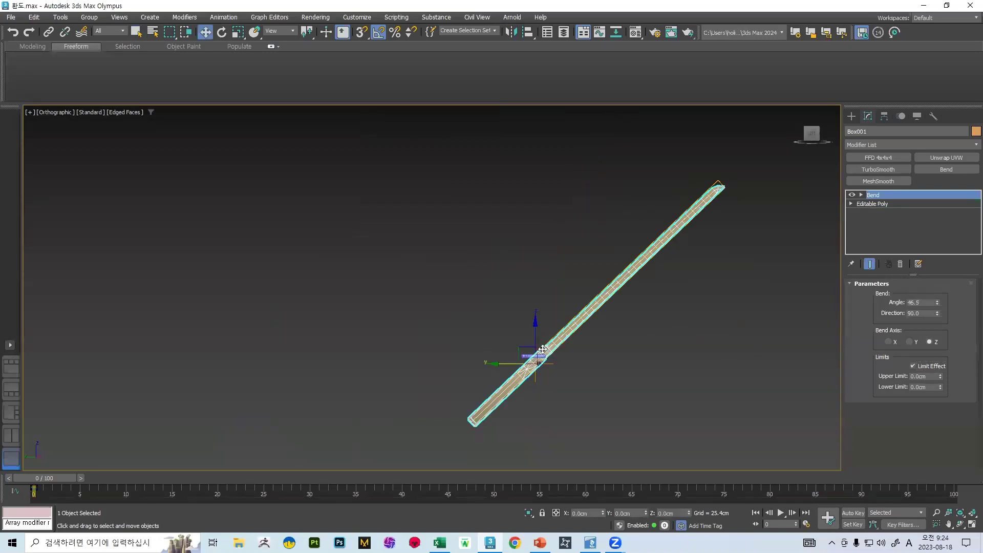
pyautogui.click(861, 195)
pyautogui.click(879, 204)
pyautogui.moveTo(544, 334); pyautogui.dragTo(543, 245)
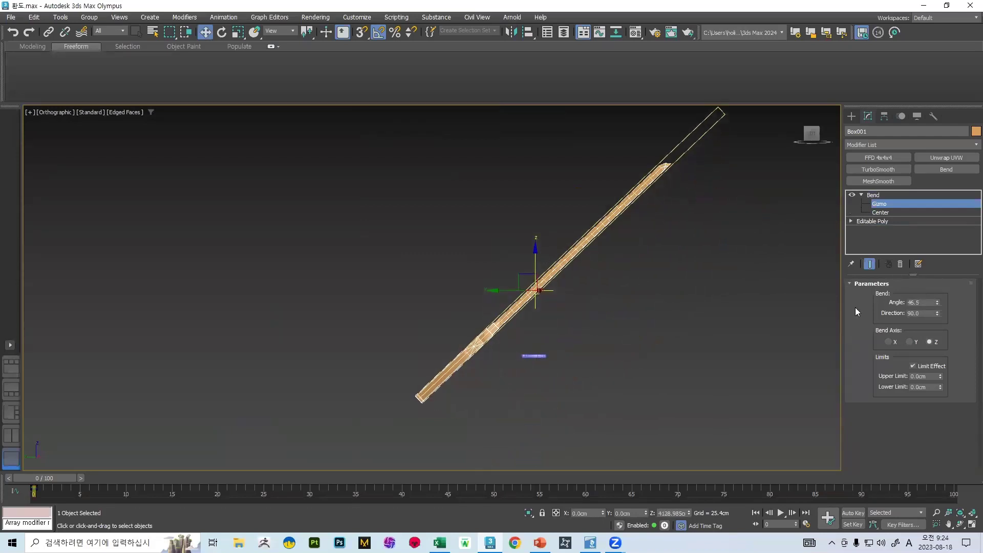
pyautogui.hotkey('ctrl', 'z')
# Step: Set the Bend's upper limit to about 390 cm and raise its gizmo to just above the guard, at about Z 1217 cm
pyautogui.moveTo(940, 375); pyautogui.dragTo(539, 468)
pyautogui.scroll(6, 425, 395)
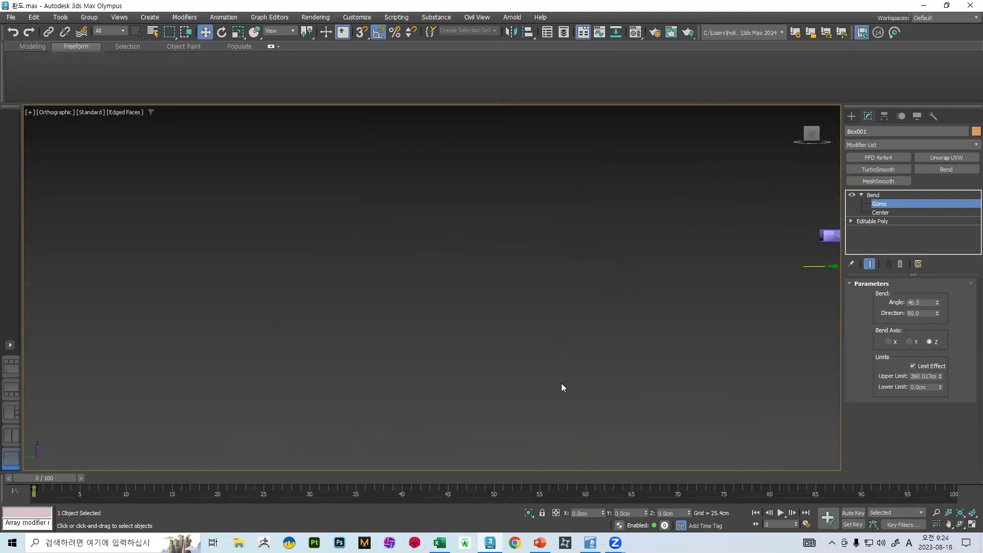
pyautogui.moveTo(709, 286); pyautogui.dragTo(466, 269, button='middle')
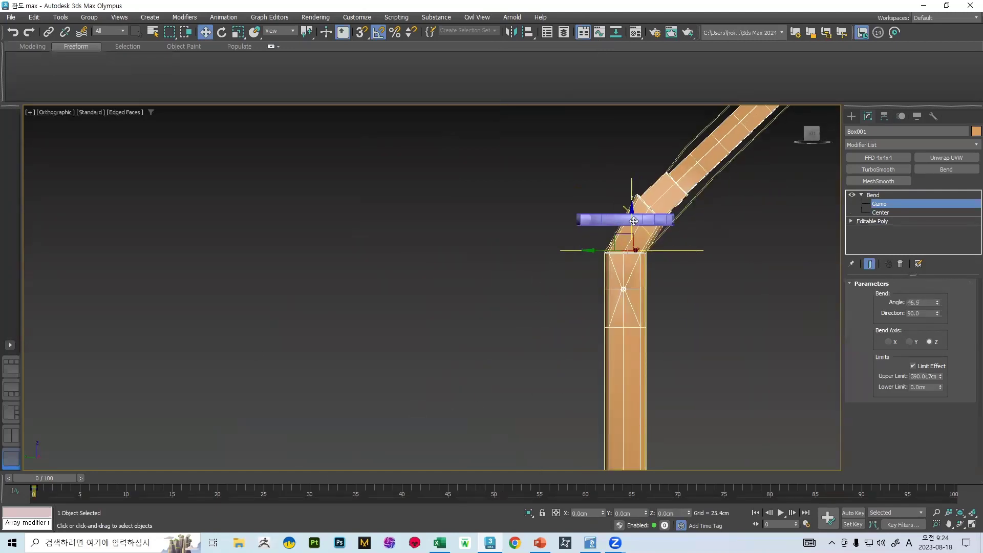
pyautogui.moveTo(633, 210); pyautogui.dragTo(582, 75)
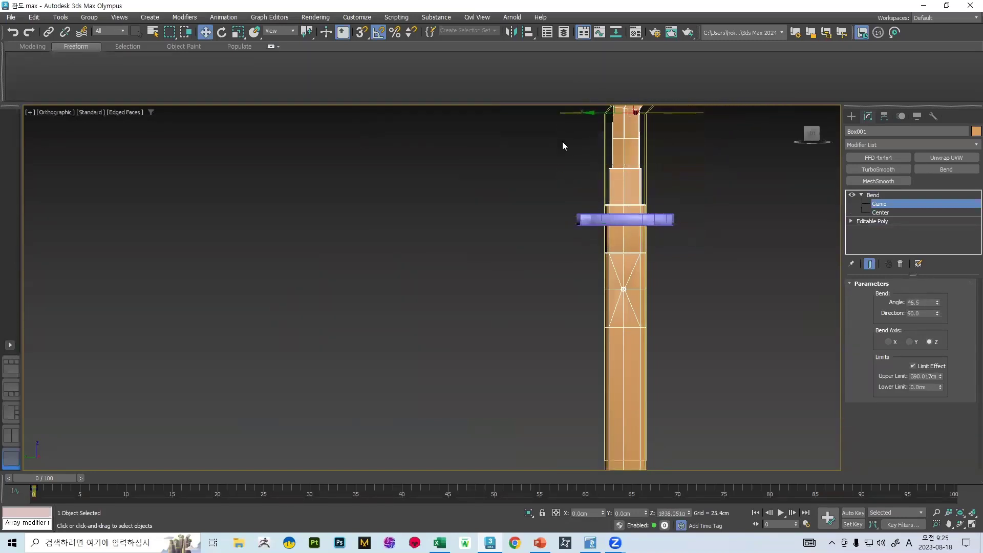
pyautogui.moveTo(562, 141); pyautogui.dragTo(488, 297, button='middle')
pyautogui.scroll(-2, 488, 298)
pyautogui.moveTo(533, 248); pyautogui.dragTo(539, 318)
pyautogui.scroll(3, 539, 317)
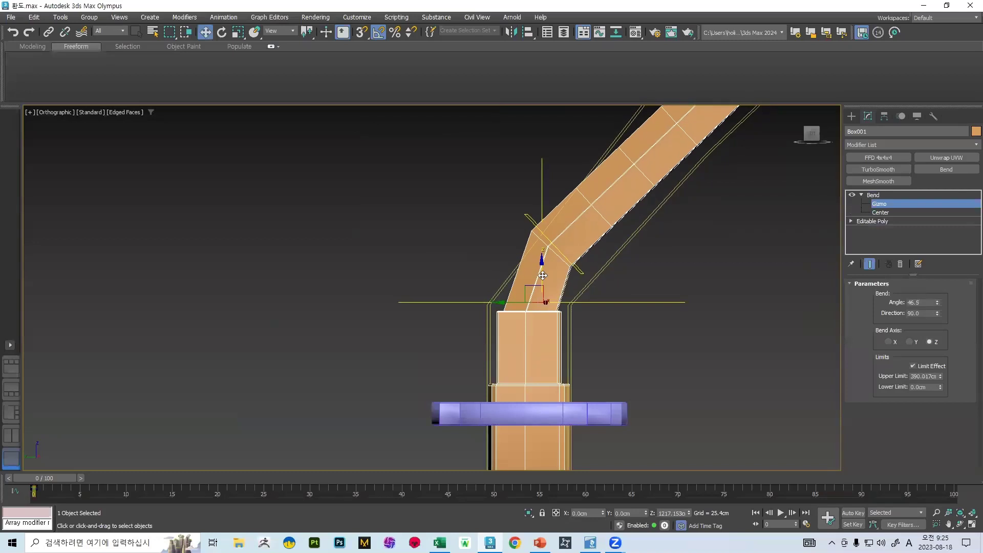
pyautogui.scroll(-5, 571, 281)
pyautogui.scroll(-4, 657, 243)
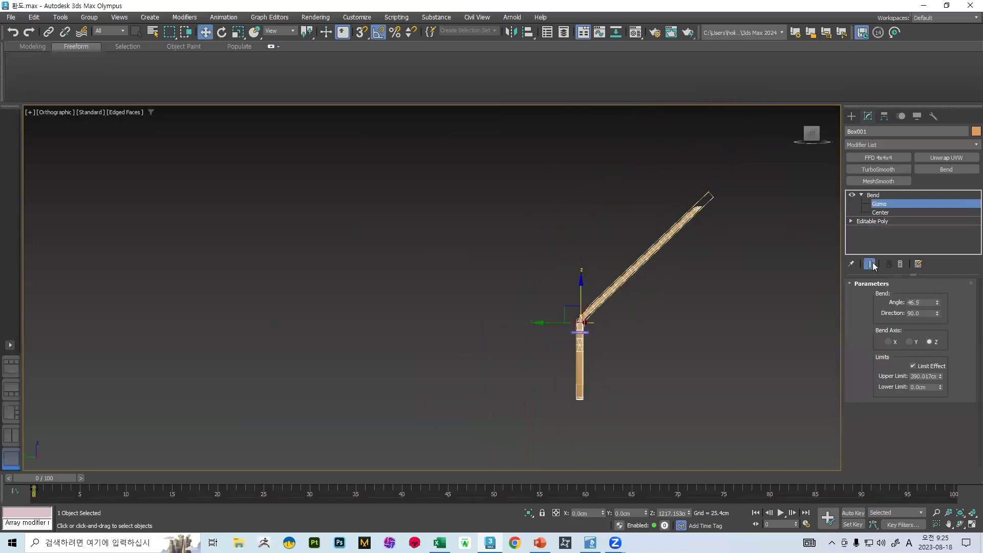
# Step: Set the Bend's upper limit to about 17273.85 cm and its angle to 31.5 so the whole blade curves gently
pyautogui.moveTo(940, 375); pyautogui.dragTo(254, 266)
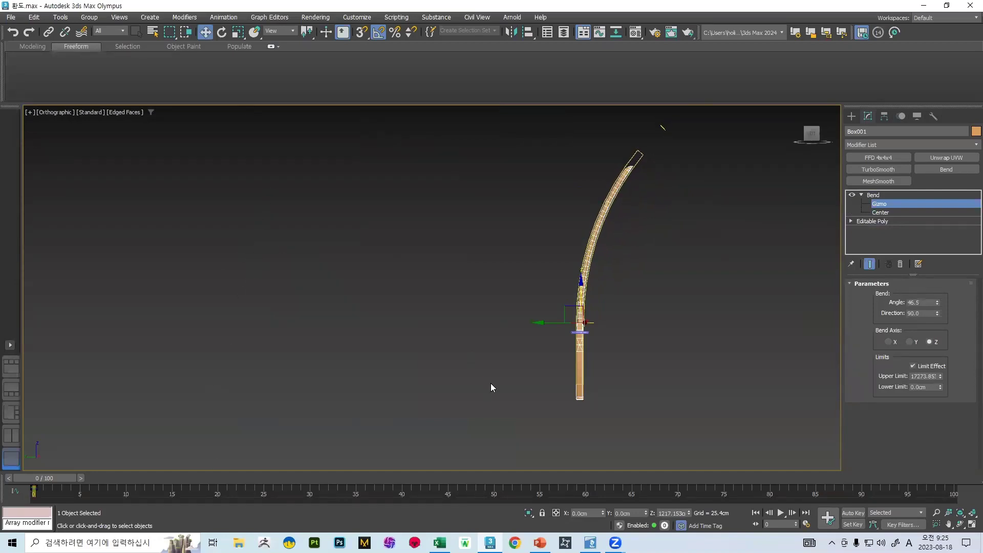
pyautogui.moveTo(937, 302); pyautogui.dragTo(867, 317)
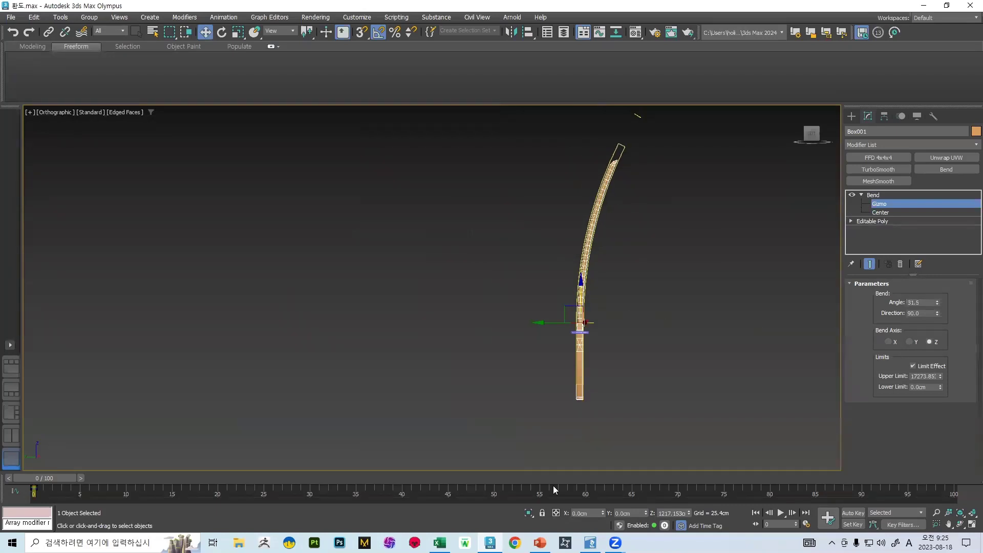
# Step: Check the sword renders on slide 46 in PowerPoint, and in 3ds Max raise the Bend gizmo to about Z 5176 cm
pyautogui.hotkey('alt', 'Tab')
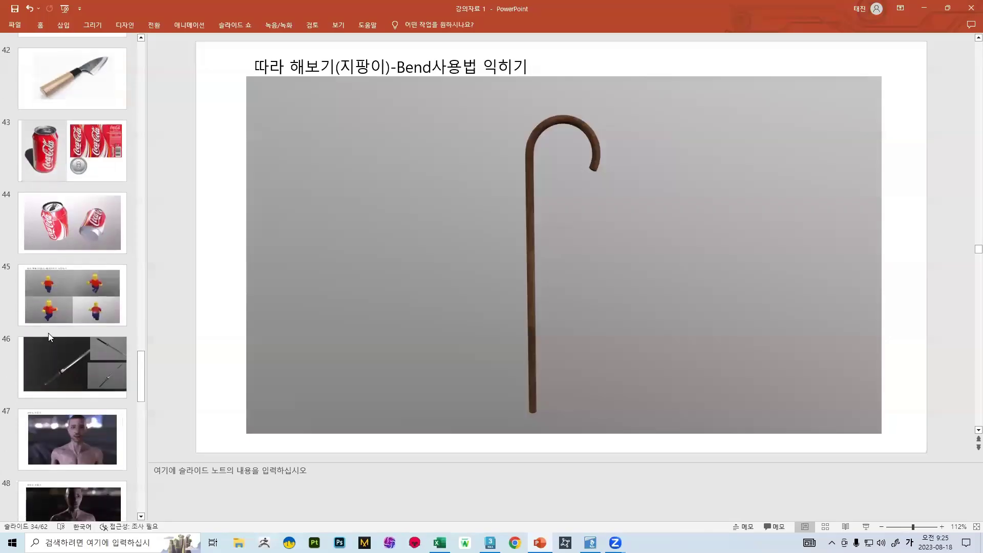
pyautogui.scroll(-3, 49, 332)
pyautogui.click(91, 147)
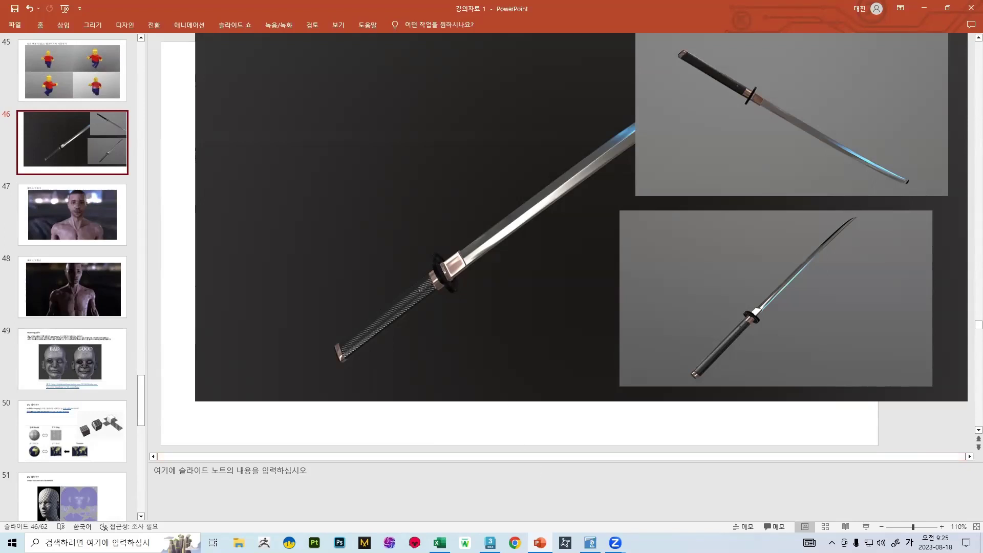
pyautogui.hotkey('alt', 'Tab')
pyautogui.moveTo(579, 297); pyautogui.dragTo(577, 246)
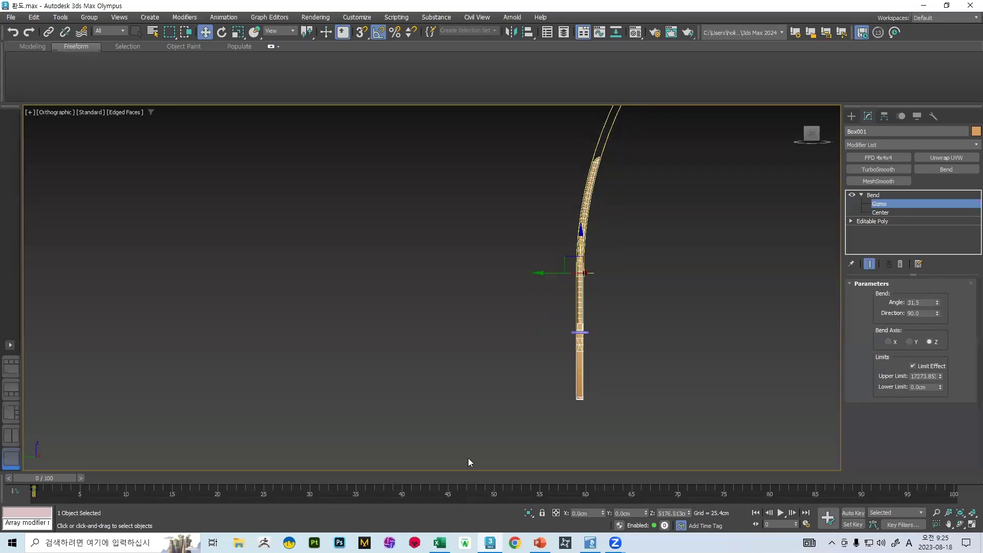
# Step: Switch to Chrome, close the What's New page and search Google for 환도
pyautogui.click(515, 543)
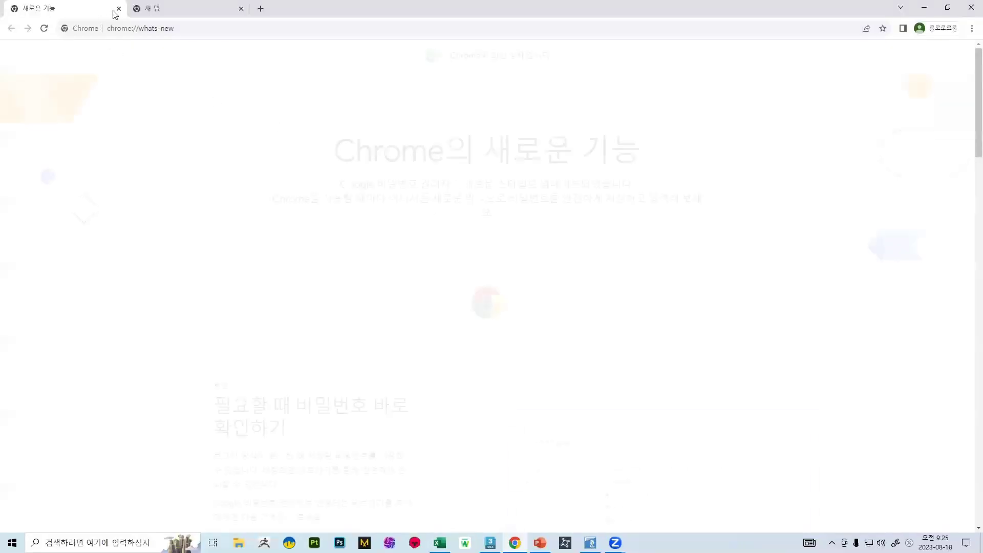
pyautogui.click(120, 8)
pyautogui.click(419, 214)
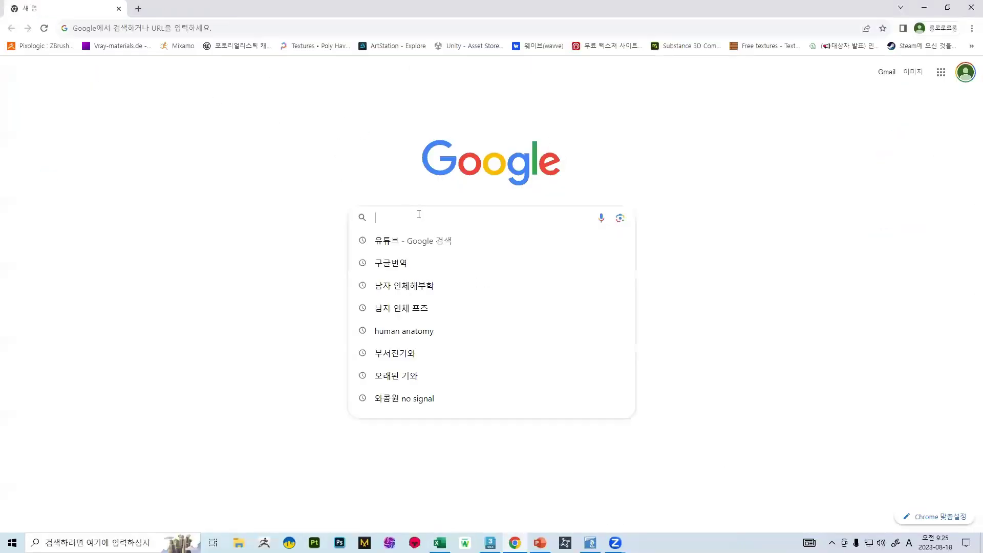
pyautogui.write('gh')
pyautogui.press('BackSpace')
pyautogui.press('BackSpace')
pyautogui.press('Hangul')
pyautogui.write('ㅎ')
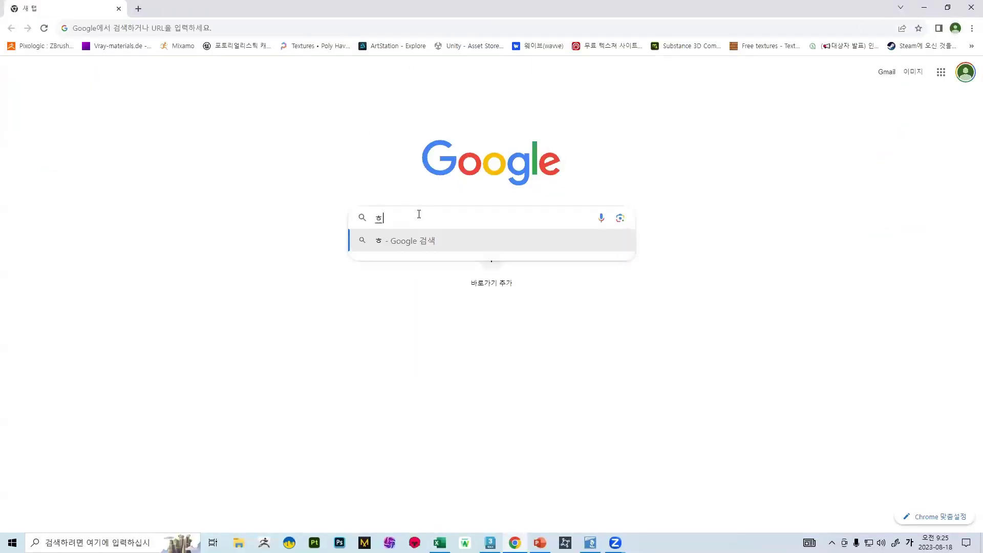
pyautogui.write('ㅗㅏㄴㄷㅗ')
pyautogui.press('Return')
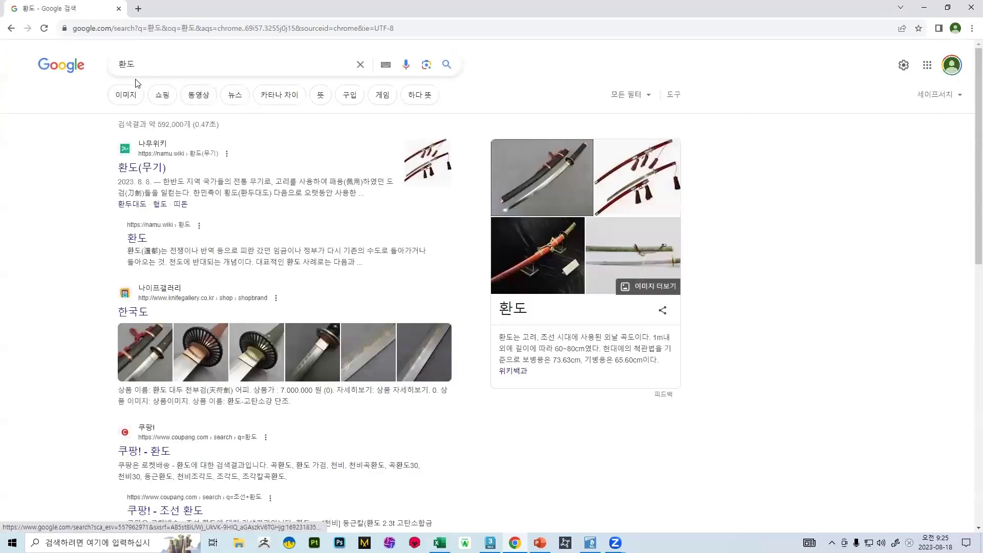
# Step: Open the image results for 환도 and examine the blade curve in the knifegallery.co.kr photo PMW-HD-B-Forged-1.jpg
pyautogui.click(121, 94)
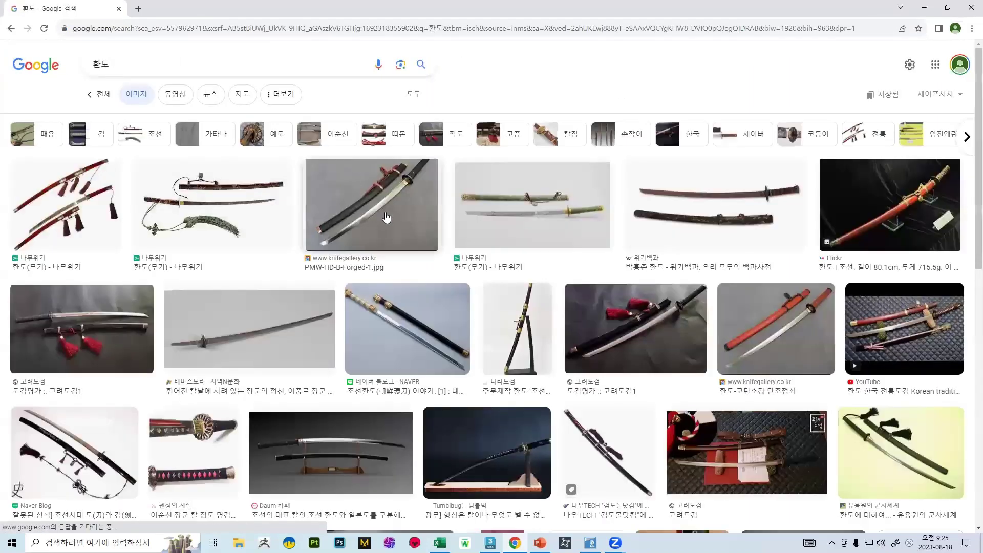
pyautogui.click(387, 212)
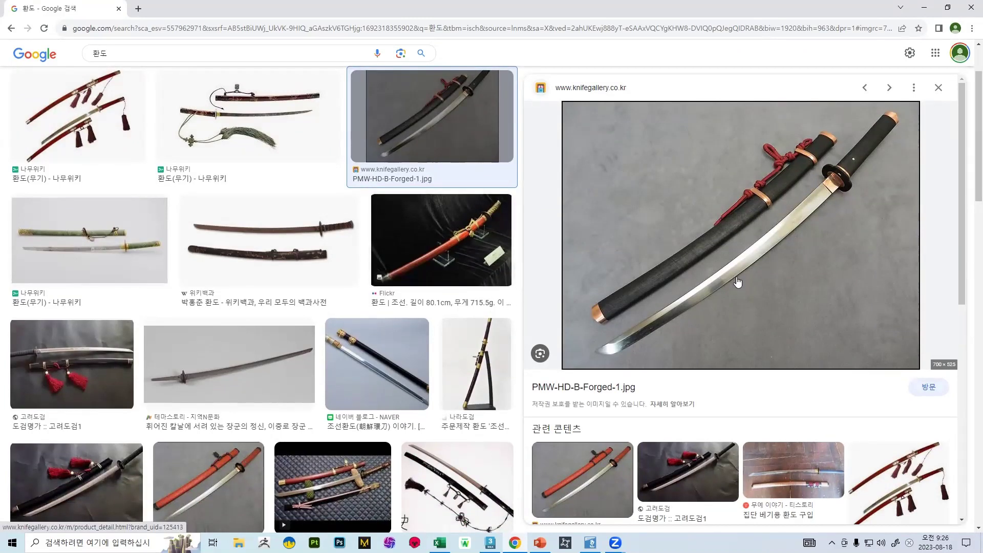
pyautogui.scroll(-3, 694, 297)
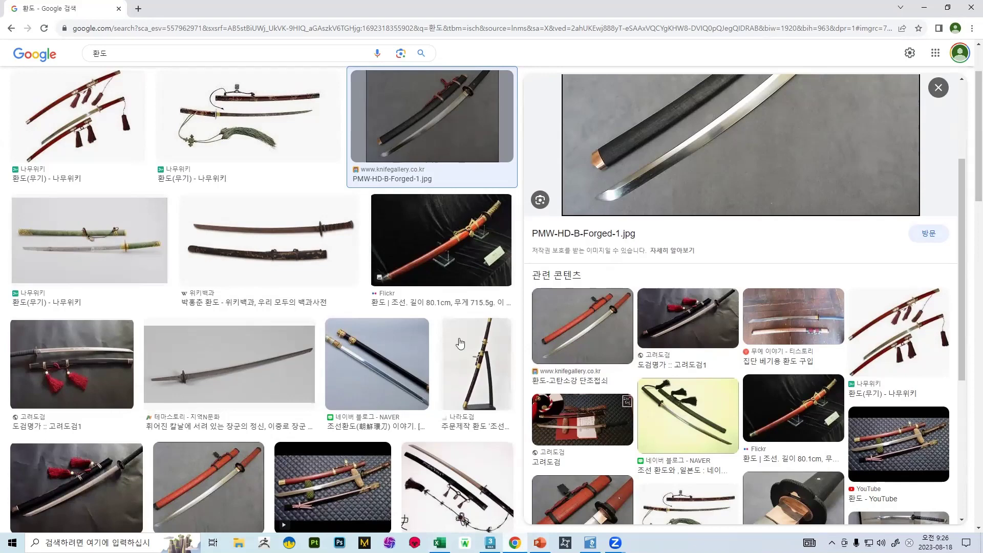
pyautogui.click(465, 134)
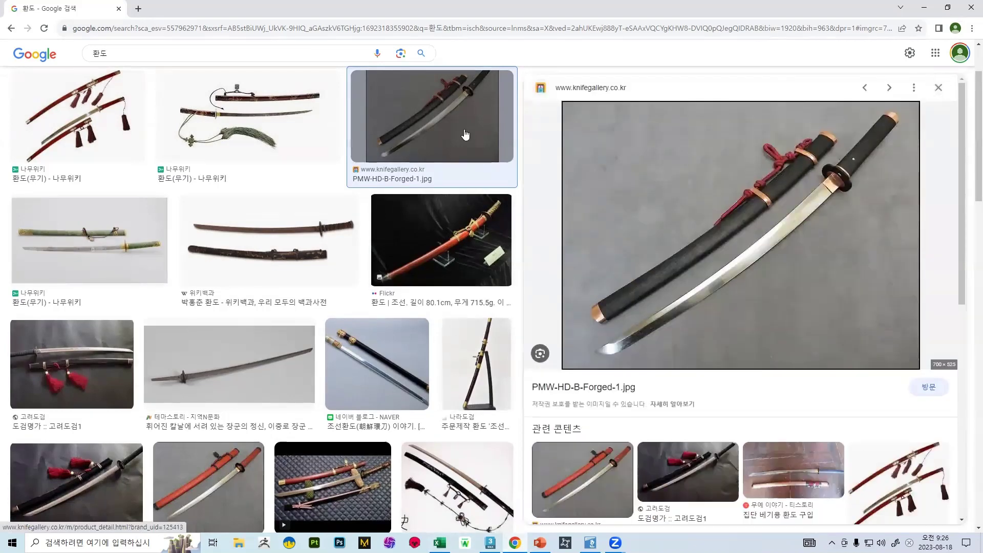
# Step: Search Google Images for 일본도, view a curved sword photo for comparison, and return to the 환도 photo
pyautogui.moveTo(177, 53); pyautogui.dragTo(60, 60)
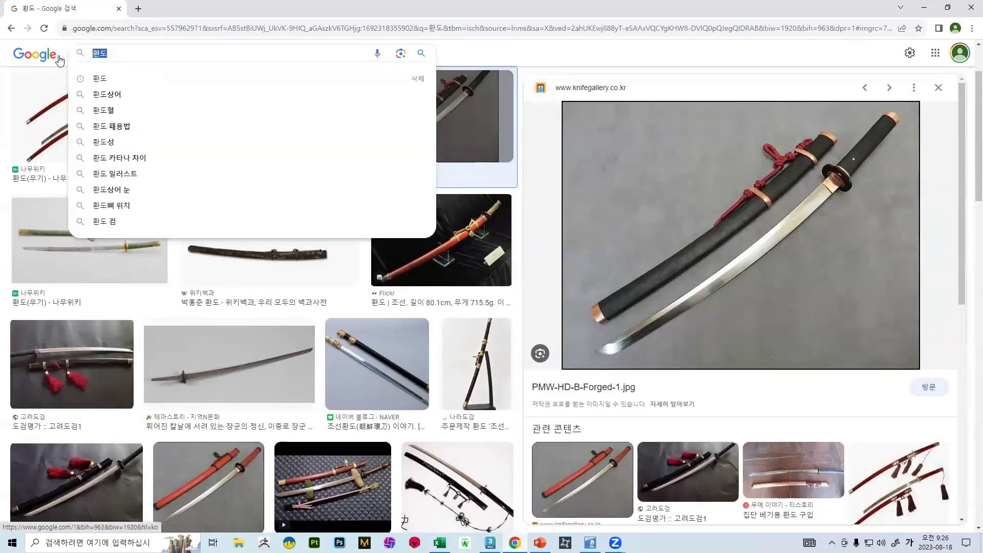
pyautogui.write('일본도')
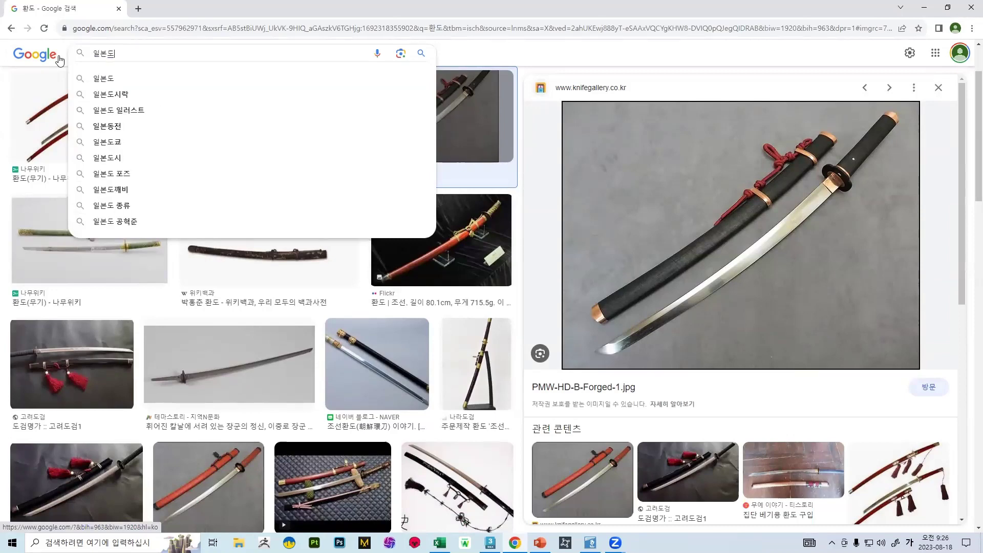
pyautogui.press('Return')
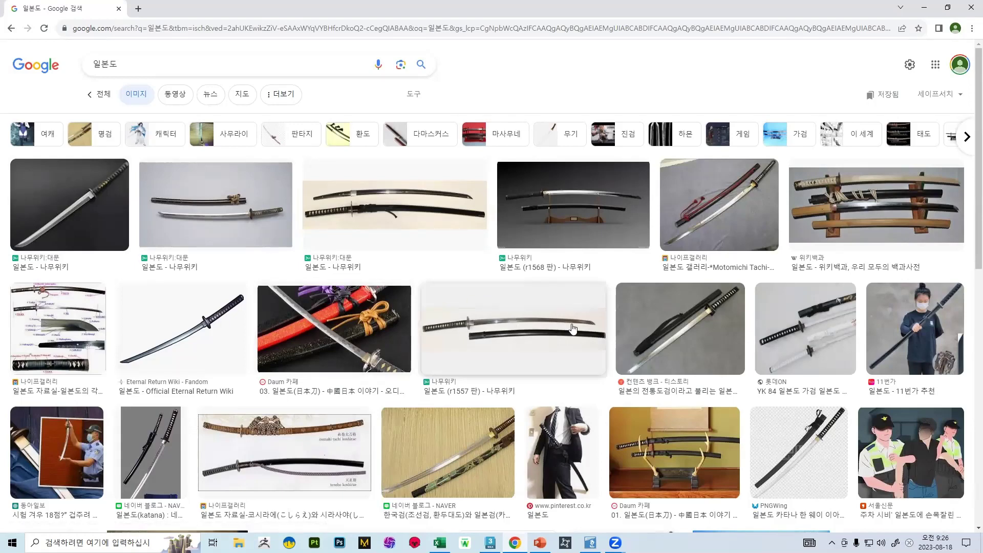
pyautogui.scroll(-2, 557, 328)
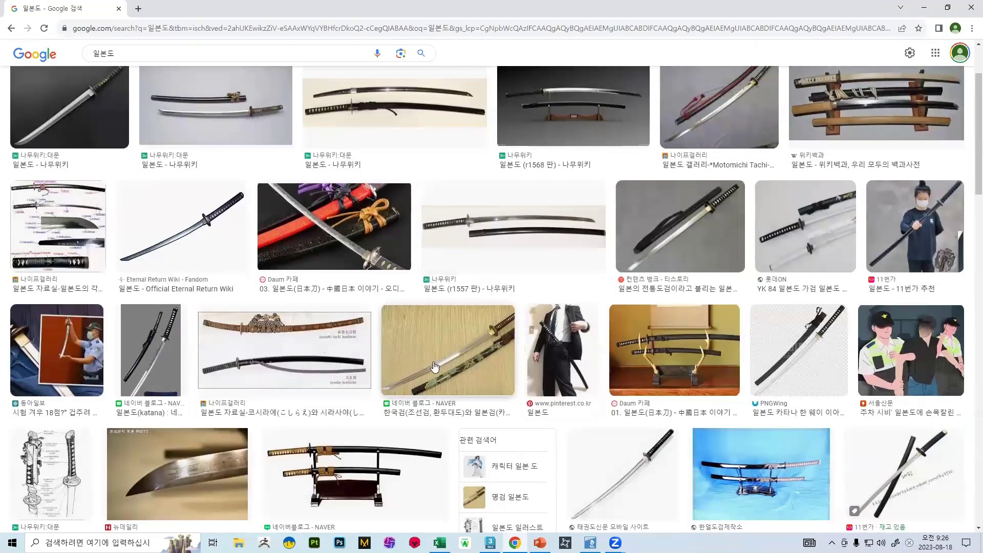
pyautogui.scroll(-1, 440, 362)
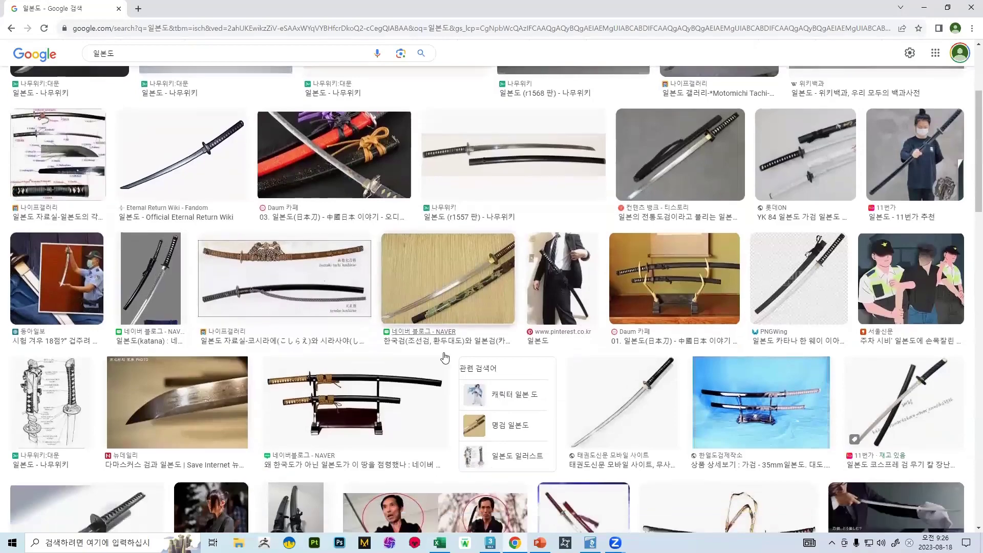
pyautogui.scroll(-4, 512, 292)
pyautogui.click(590, 196)
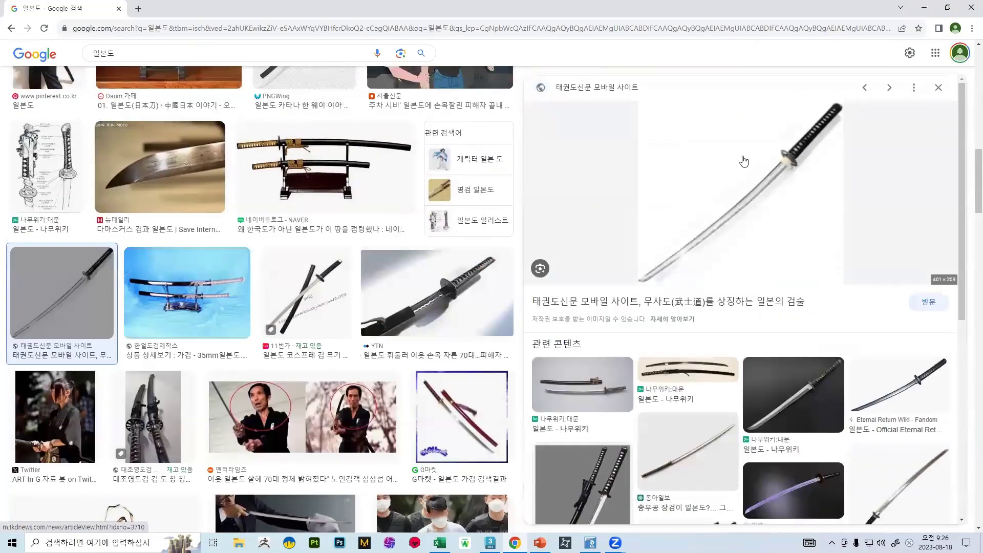
pyautogui.click(11, 29)
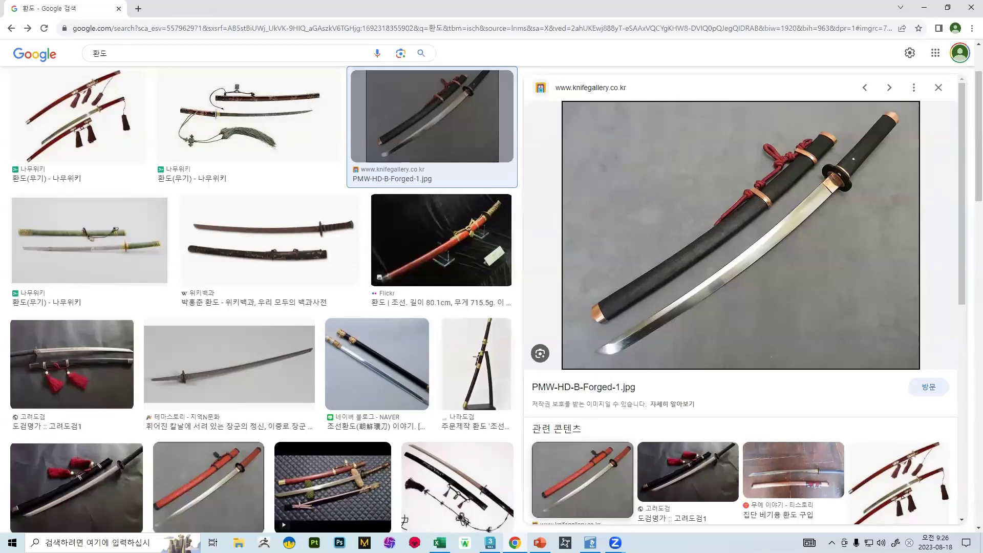
# Step: Return to 3ds Max, raise the Bend gizmo slightly to about Z 5543 cm and set the Bend angle to 17
pyautogui.hotkey('alt', 'Tab')
pyautogui.moveTo(580, 251); pyautogui.dragTo(579, 246)
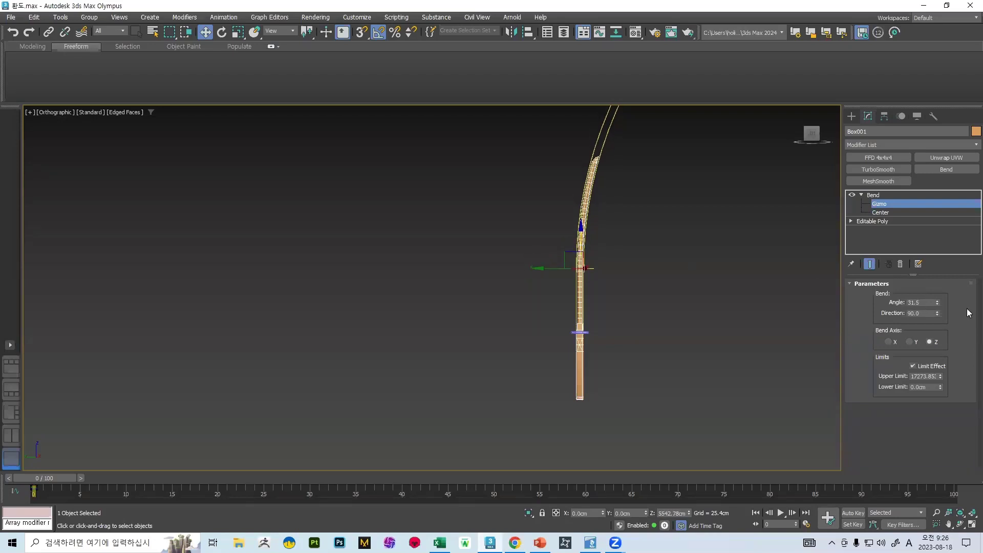
pyautogui.moveTo(937, 304); pyautogui.dragTo(934, 318)
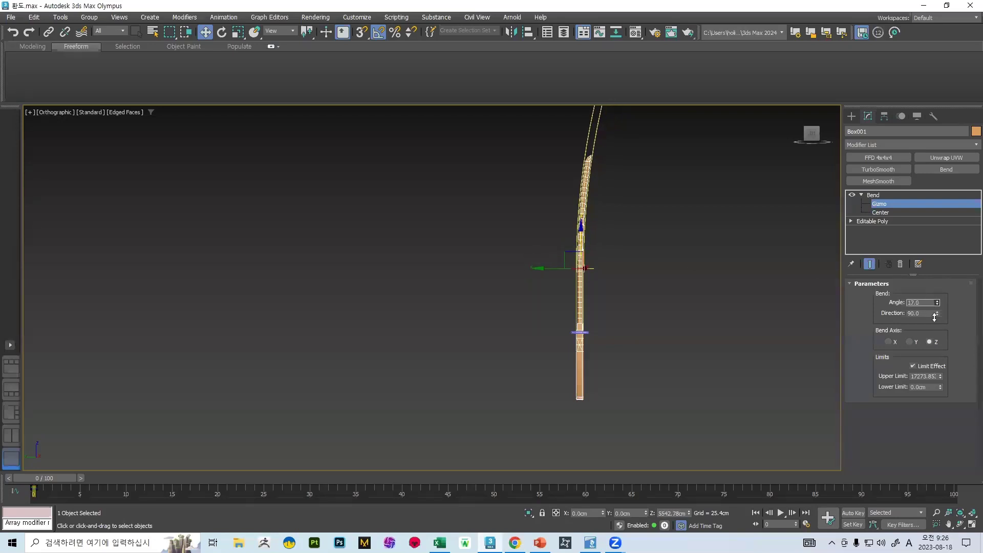
# Step: Set the Bend angle to 34 and check the curve along the full sword
pyautogui.scroll(4, 583, 219)
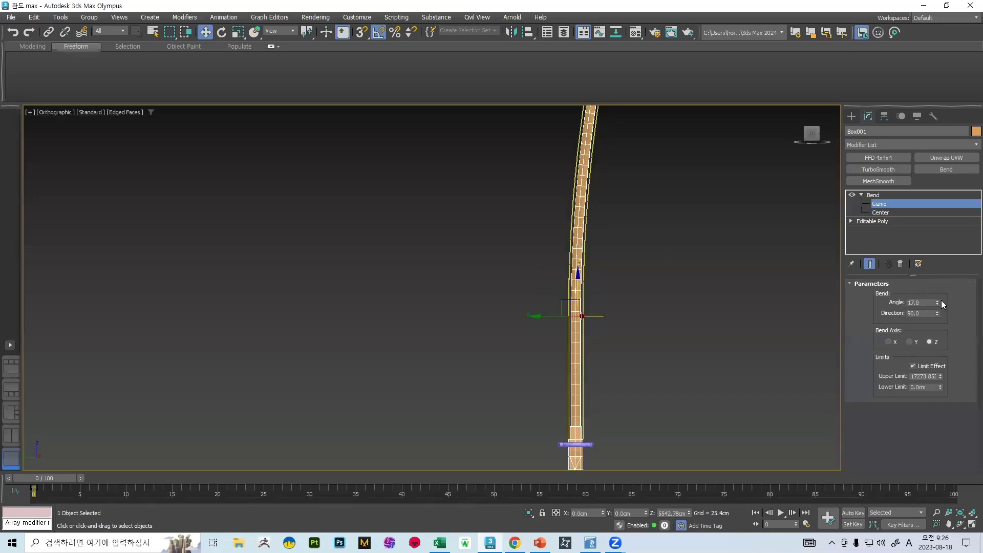
pyautogui.moveTo(937, 302); pyautogui.dragTo(927, 281)
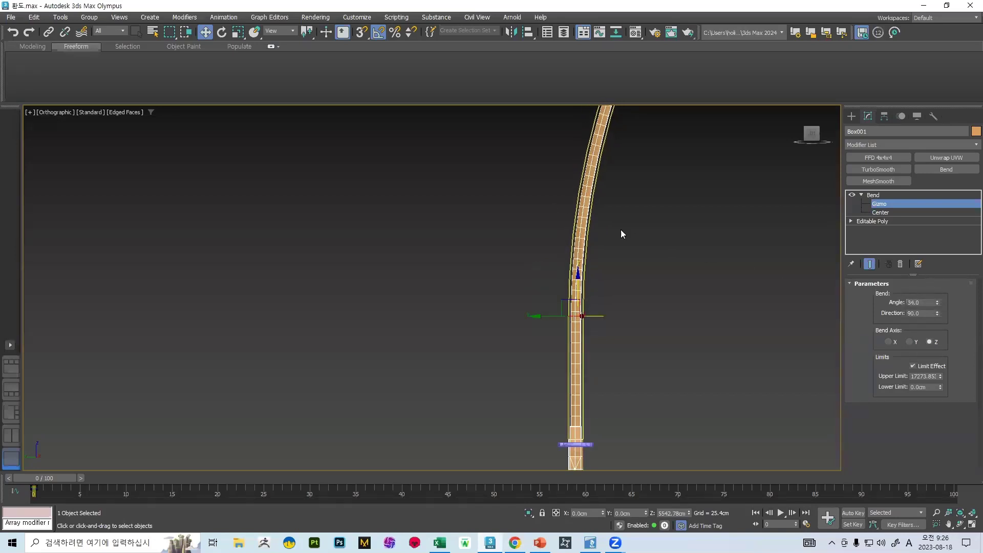
pyautogui.scroll(-4, 574, 221)
pyautogui.scroll(2, 585, 209)
pyautogui.scroll(-2, 566, 180)
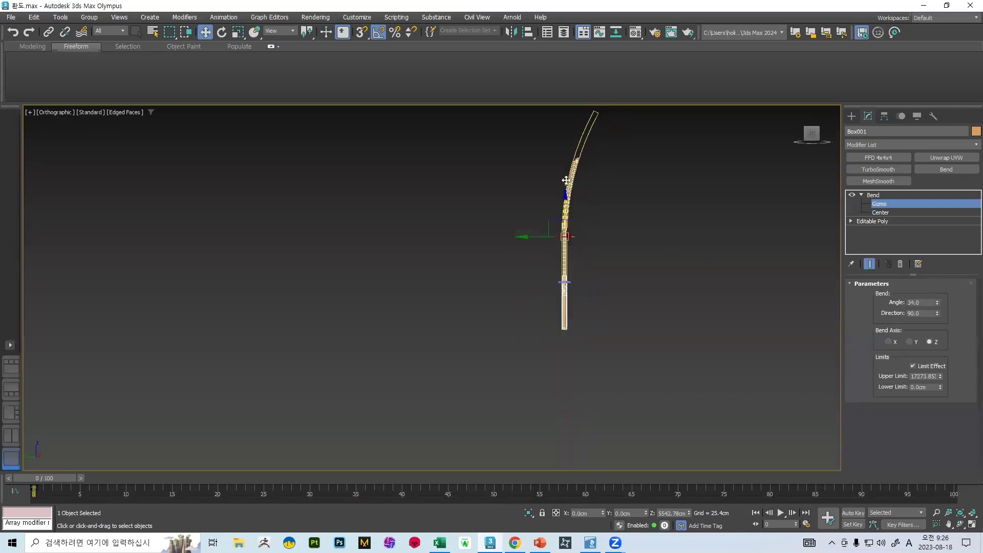
# Step: Convert the bent sword body to an Editable Poly
pyautogui.moveTo(565, 180); pyautogui.dragTo(538, 198, button='middle')
pyautogui.scroll(4, 544, 209)
pyautogui.rightClick(518, 212)
pyautogui.moveTo(562, 337)
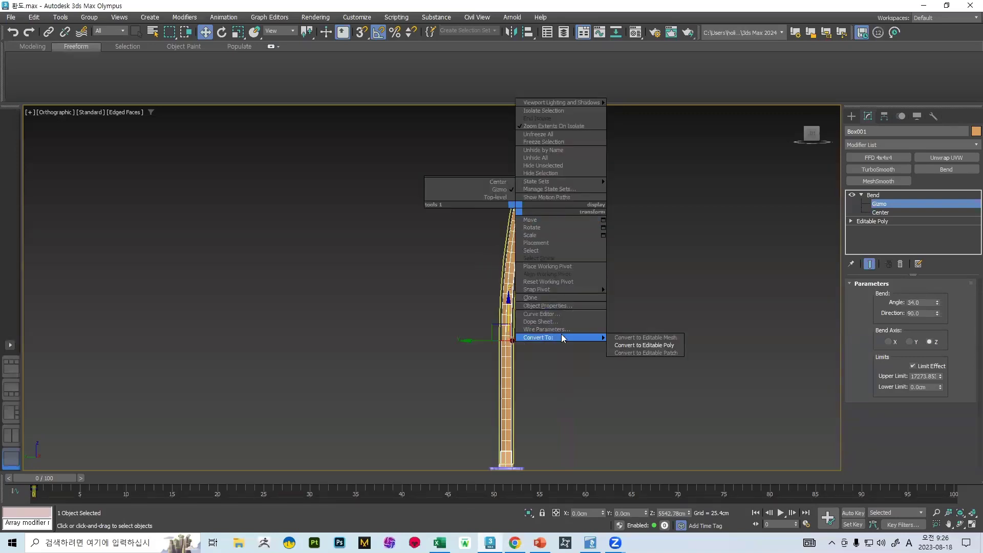
pyautogui.click(644, 345)
pyautogui.moveTo(506, 226)
pyautogui.keyDown('alt'); pyautogui.mouseDown(button='middle')
pyautogui.moveTo(485, 215)
pyautogui.moveTo(412, 217)
pyautogui.moveTo(575, 223)
pyautogui.moveTo(496, 213)
pyautogui.mouseUp(button='middle'); pyautogui.keyUp('alt')
pyautogui.scroll(2, 496, 213)
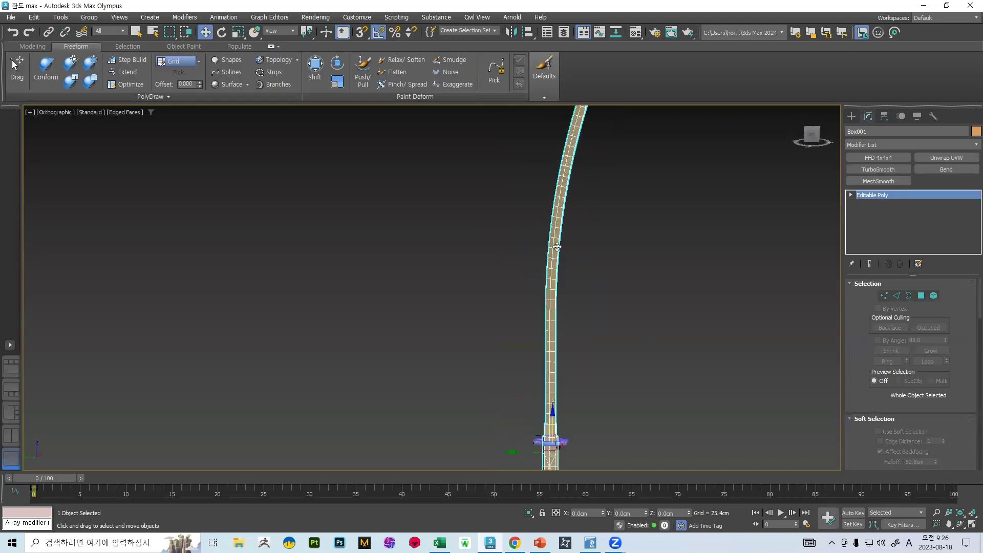
# Step: Check the blade's curve in the front and left views, and undo the conversion to Editable Poly
pyautogui.press('f')
pyautogui.scroll(-8, 557, 226)
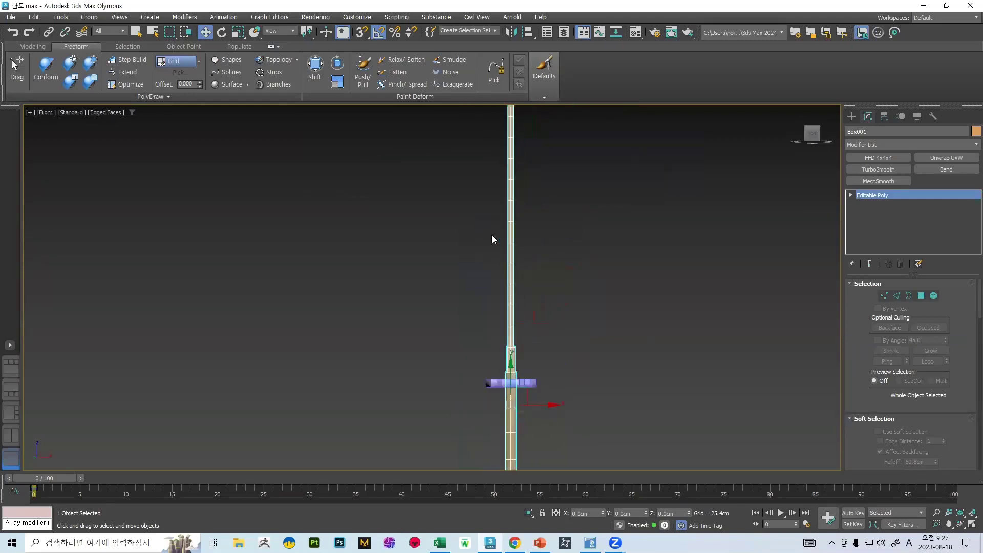
pyautogui.scroll(-2, 512, 229)
pyautogui.press('l')
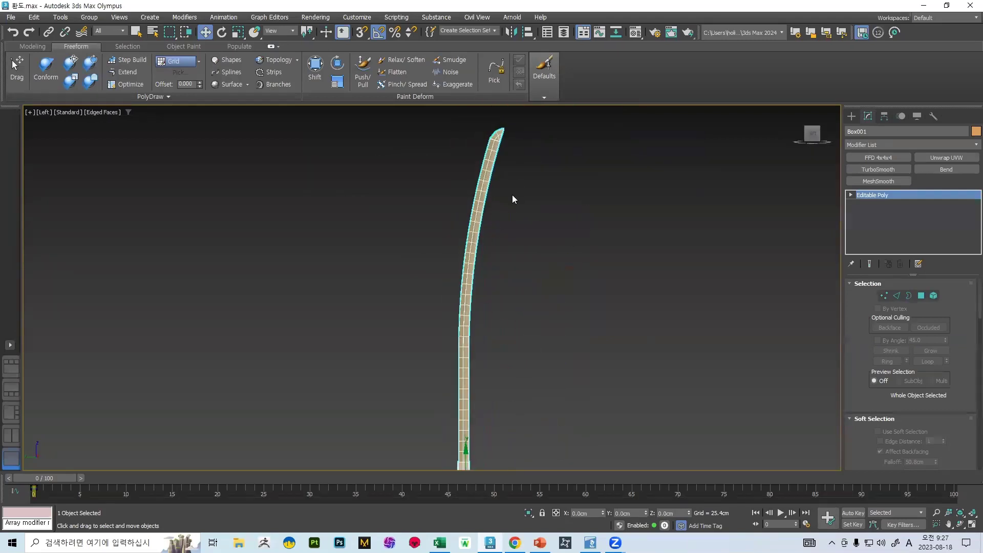
pyautogui.scroll(-3, 445, 337)
pyautogui.scroll(4, 461, 332)
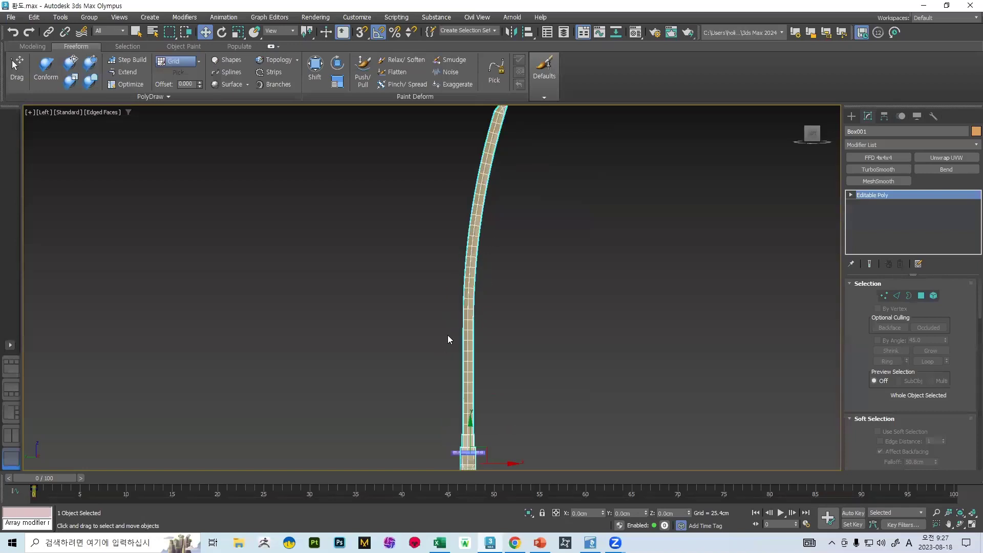
pyautogui.scroll(2, 474, 239)
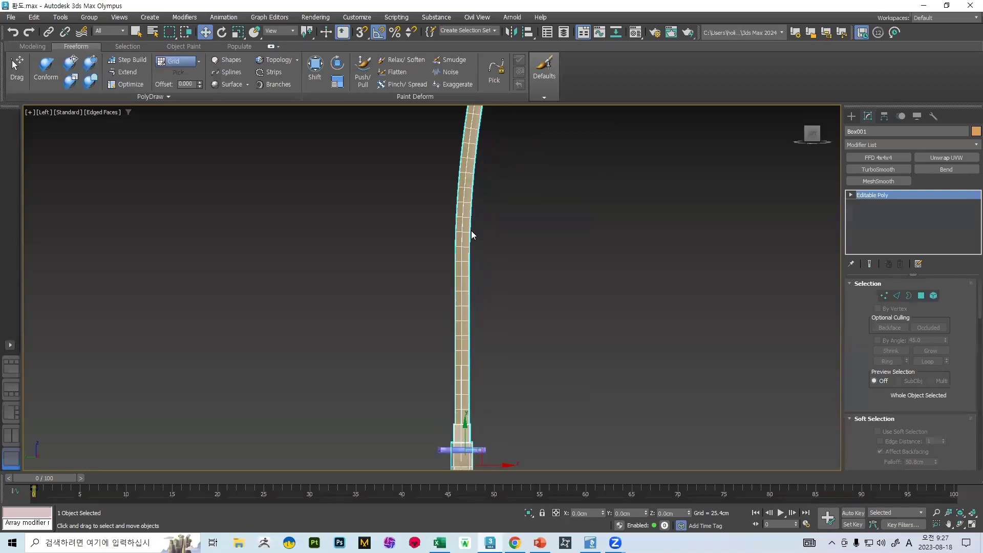
pyautogui.scroll(-2, 589, 276)
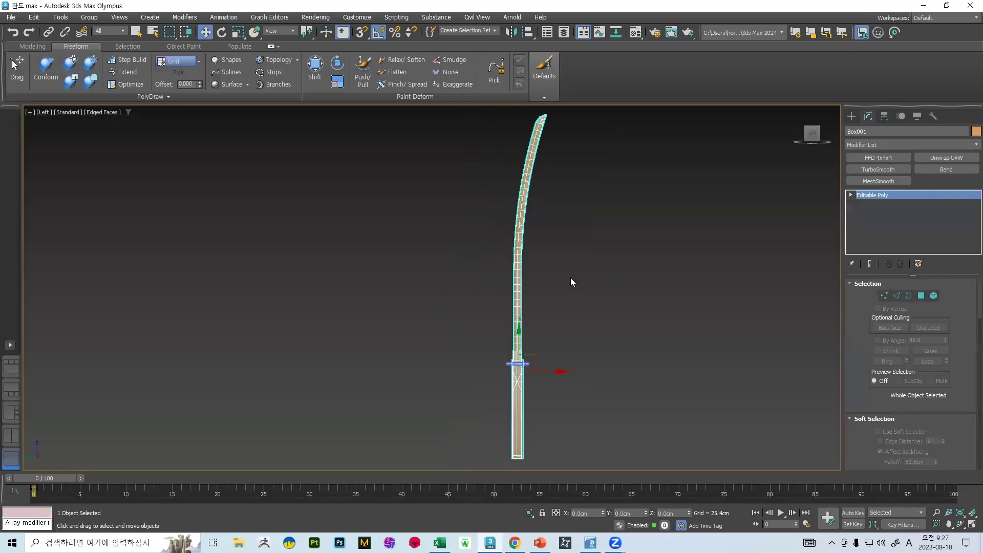
pyautogui.hotkey('ctrl', 'z')
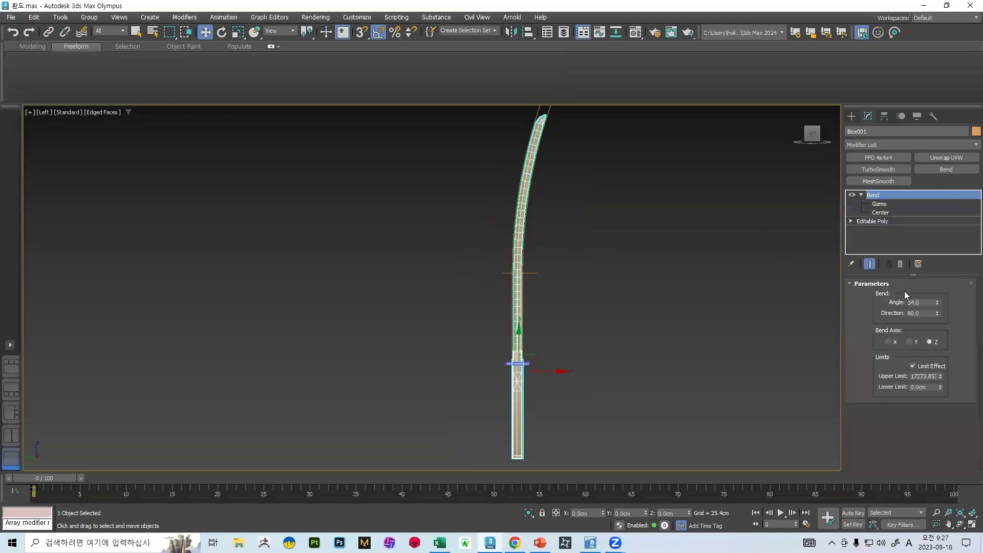
# Step: Lower the Bend gizmo along the blade to about Z 3496 cm and set the Bend angle to 22.5
pyautogui.click(888, 204)
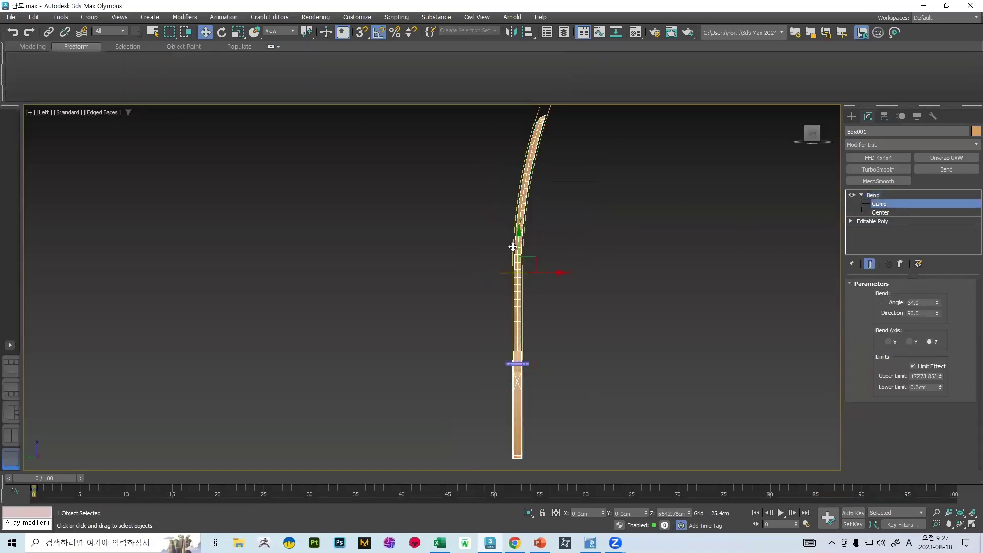
pyautogui.moveTo(519, 246); pyautogui.dragTo(514, 282)
pyautogui.moveTo(937, 302); pyautogui.dragTo(931, 315)
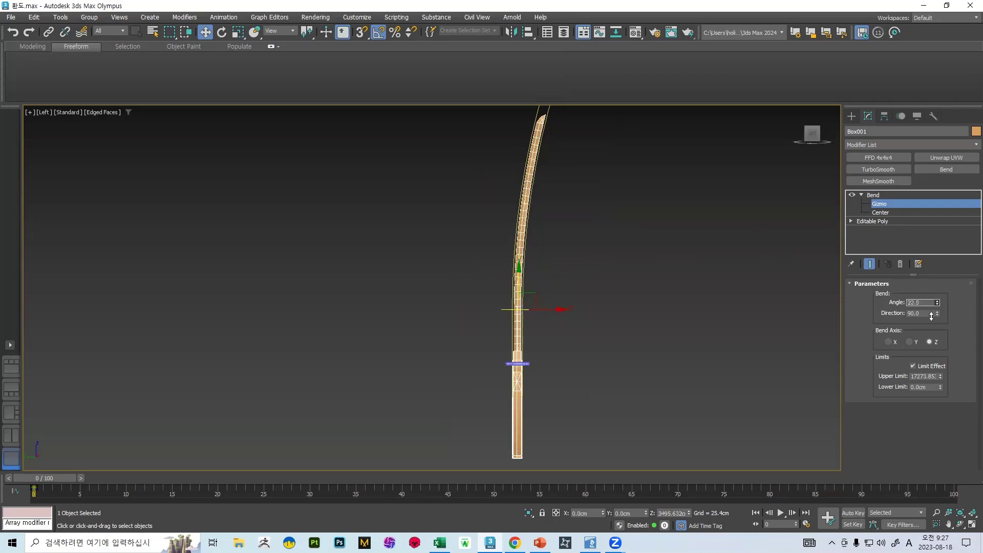
# Step: Convert the sword body to an Editable Poly to collapse the adjusted Bend modifier
pyautogui.moveTo(548, 232); pyautogui.dragTo(524, 233, button='middle')
pyautogui.rightClick(498, 225)
pyautogui.moveTo(516, 354)
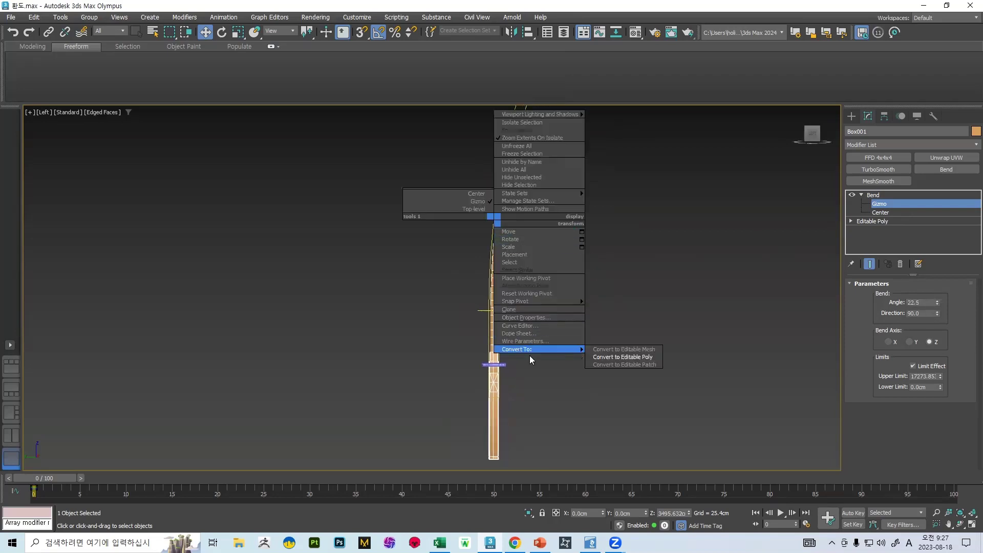
pyautogui.click(614, 357)
# Step: Examine the sword's overall curvature from an angled view and in the front and left views
pyautogui.keyDown('alt'); pyautogui.moveTo(503, 230); pyautogui.dragTo(567, 259, button='middle'); pyautogui.keyUp('alt')
pyautogui.scroll(-5, 411, 257)
pyautogui.scroll(5, 431, 234)
pyautogui.moveTo(431, 233)
pyautogui.keyDown('alt'); pyautogui.mouseDown(button='middle')
pyautogui.moveTo(376, 247)
pyautogui.moveTo(386, 234)
pyautogui.moveTo(484, 214)
pyautogui.moveTo(423, 223)
pyautogui.mouseUp(button='middle'); pyautogui.keyUp('alt')
pyautogui.scroll(-3, 387, 234)
pyautogui.press('f')
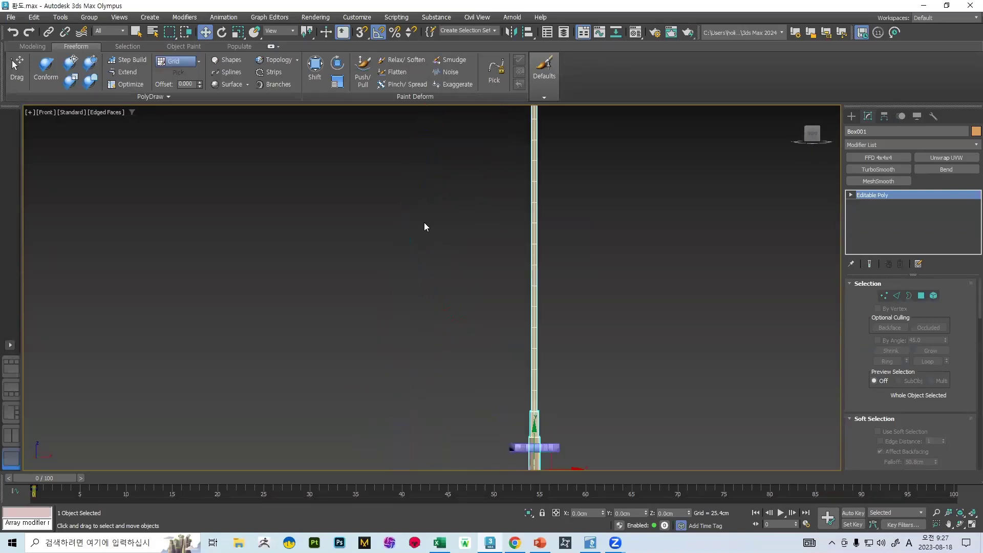
pyautogui.scroll(-5, 556, 244)
pyautogui.moveTo(532, 245)
pyautogui.mouseDown(button='middle')
pyautogui.moveTo(556, 267)
pyautogui.moveTo(499, 257)
pyautogui.moveTo(511, 193)
pyautogui.moveTo(631, 168)
pyautogui.moveTo(548, 255)
pyautogui.moveTo(491, 255)
pyautogui.moveTo(504, 205)
pyautogui.moveTo(536, 246)
pyautogui.mouseUp(button='middle')
pyautogui.press('l')
pyautogui.scroll(-4, 540, 253)
pyautogui.scroll(6, 520, 246)
# Step: Zoom in on the guard, select the sword body and save the scene 환도.max
pyautogui.click(561, 253)
pyautogui.scroll(4, 517, 260)
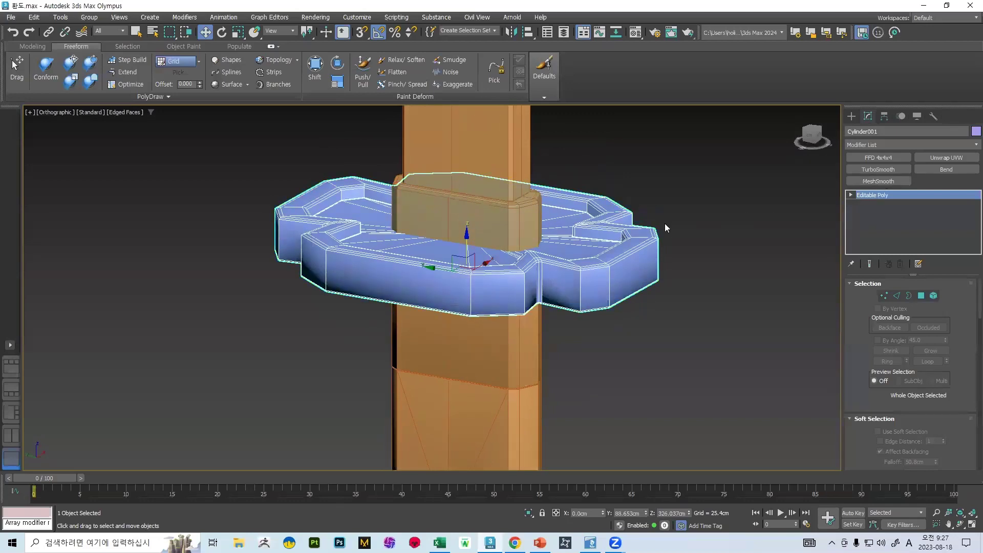
pyautogui.click(522, 203)
pyautogui.click(11, 17)
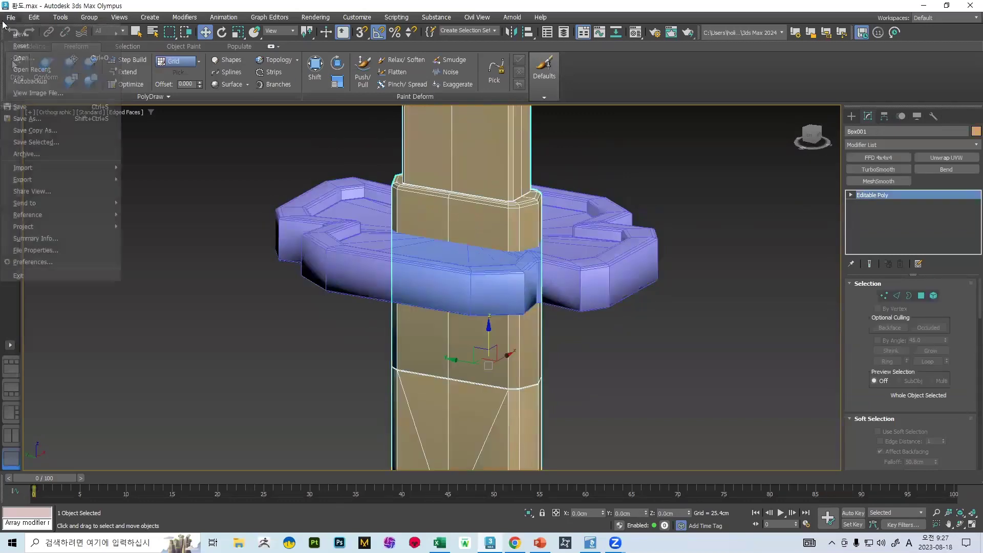
pyautogui.click(46, 107)
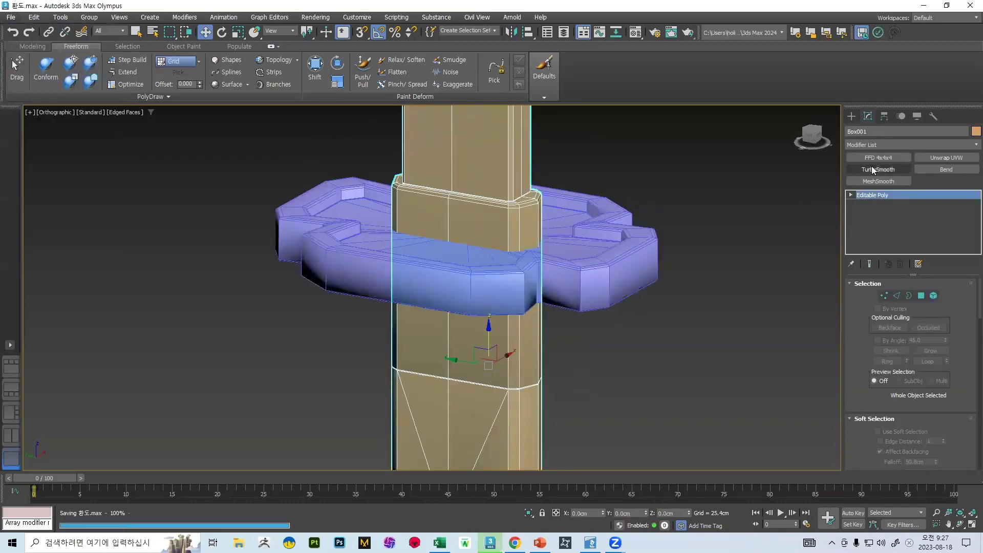
# Step: Apply TurboSmooth with 2 iterations to the sword body and turn off the edged faces display
pyautogui.click(876, 169)
pyautogui.click(943, 299)
pyautogui.click(943, 299)
pyautogui.click(943, 299)
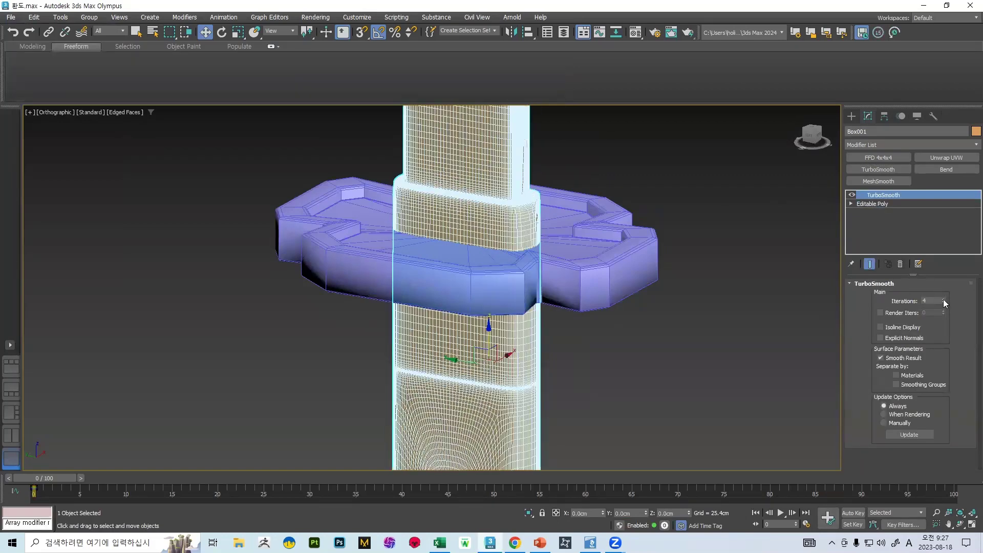
pyautogui.click(943, 303)
pyautogui.click(943, 303)
pyautogui.scroll(-5, 532, 240)
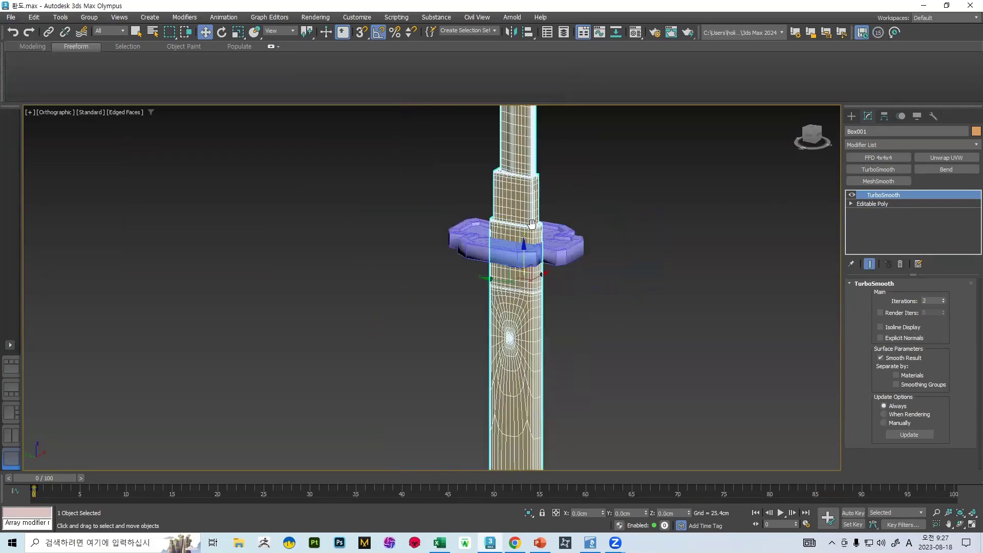
pyautogui.press('F4')
pyautogui.scroll(-1, 518, 305)
pyautogui.scroll(4, 518, 305)
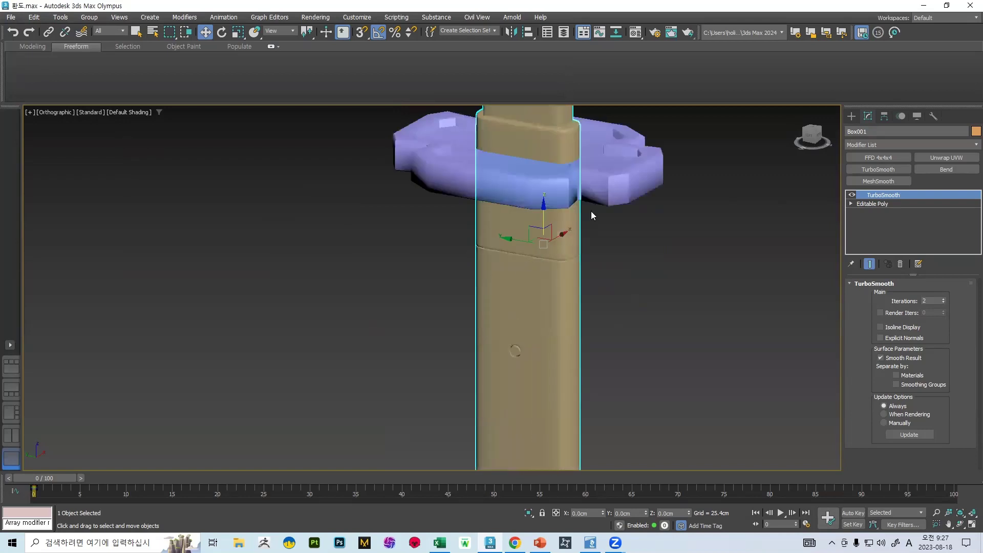
# Step: Apply TurboSmooth with 2 iterations to the sword guard
pyautogui.click(591, 200)
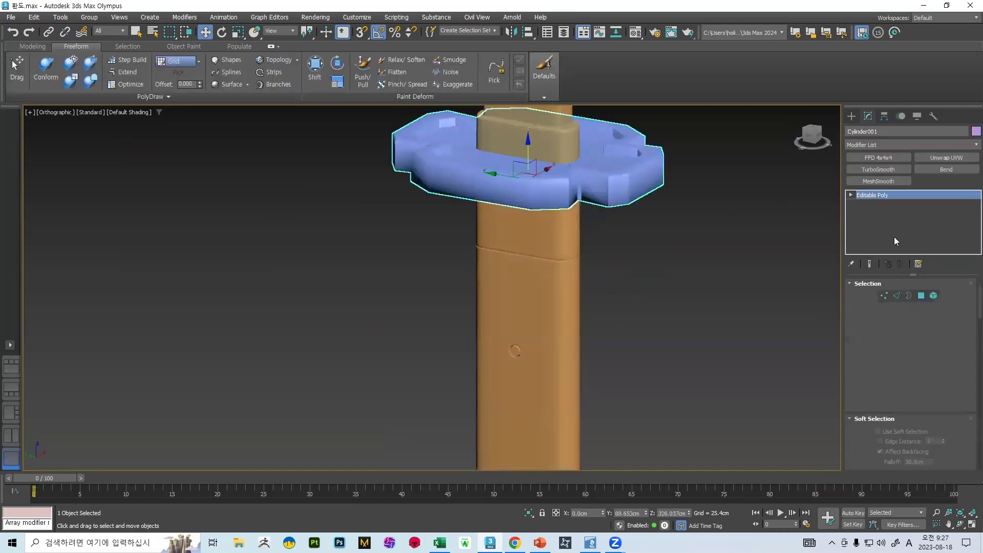
pyautogui.click(884, 169)
pyautogui.click(942, 299)
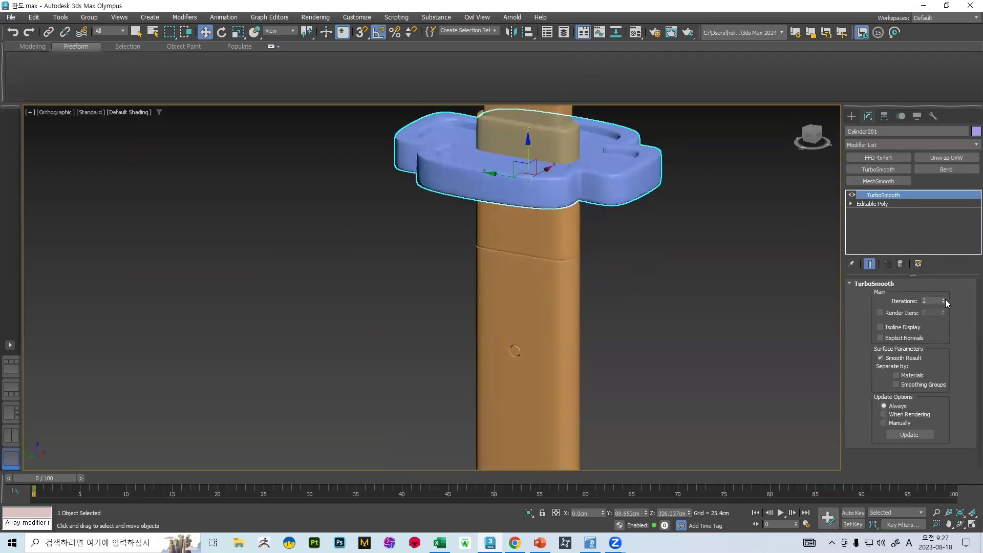
pyautogui.scroll(2, 656, 229)
pyautogui.scroll(-2, 629, 307)
pyautogui.scroll(-8, 619, 204)
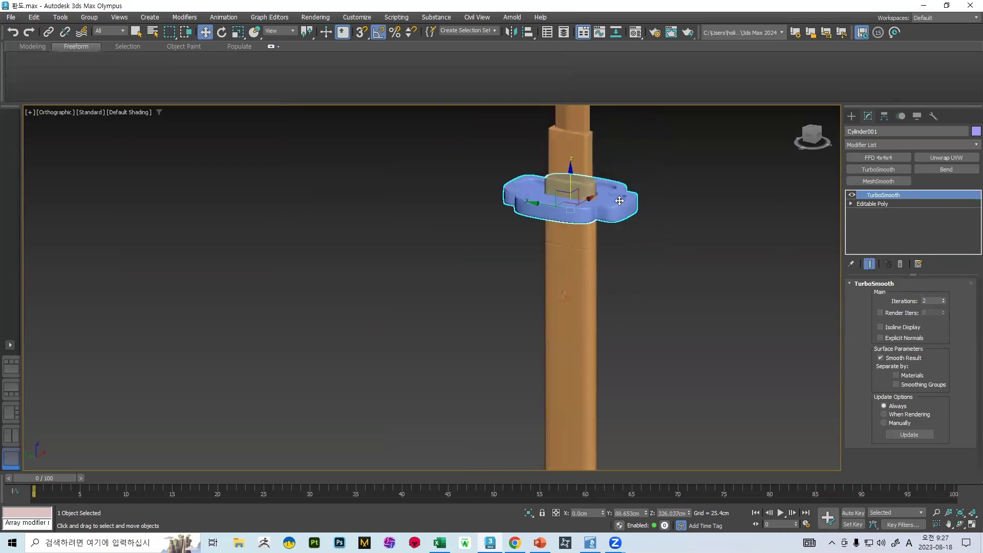
# Step: Examine the smoothed blade tip, blade collar, guard and handle from several angles
pyautogui.keyDown('alt'); pyautogui.moveTo(681, 168); pyautogui.dragTo(552, 225, button='middle'); pyautogui.keyUp('alt')
pyautogui.scroll(-4, 625, 169)
pyautogui.moveTo(553, 225); pyautogui.dragTo(503, 358, button='middle')
pyautogui.moveTo(482, 272); pyautogui.dragTo(473, 222, button='middle')
pyautogui.moveTo(532, 153); pyautogui.dragTo(516, 289, button='middle')
pyautogui.scroll(2, 521, 238)
pyautogui.scroll(4, 522, 239)
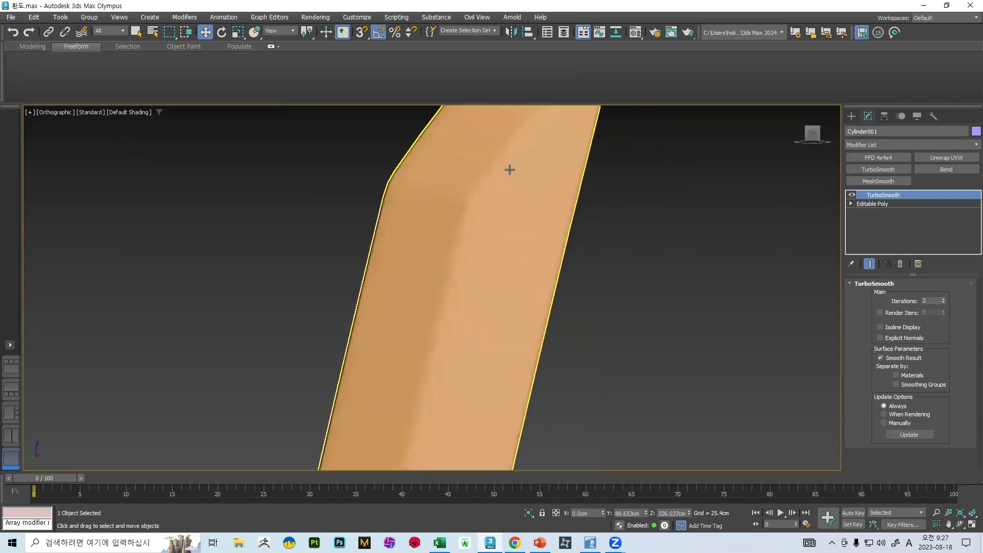
pyautogui.scroll(-4, 509, 169)
pyautogui.moveTo(454, 220); pyautogui.dragTo(443, 263, button='middle')
pyautogui.keyDown('alt'); pyautogui.moveTo(475, 313); pyautogui.dragTo(500, 330, button='middle'); pyautogui.keyUp('alt')
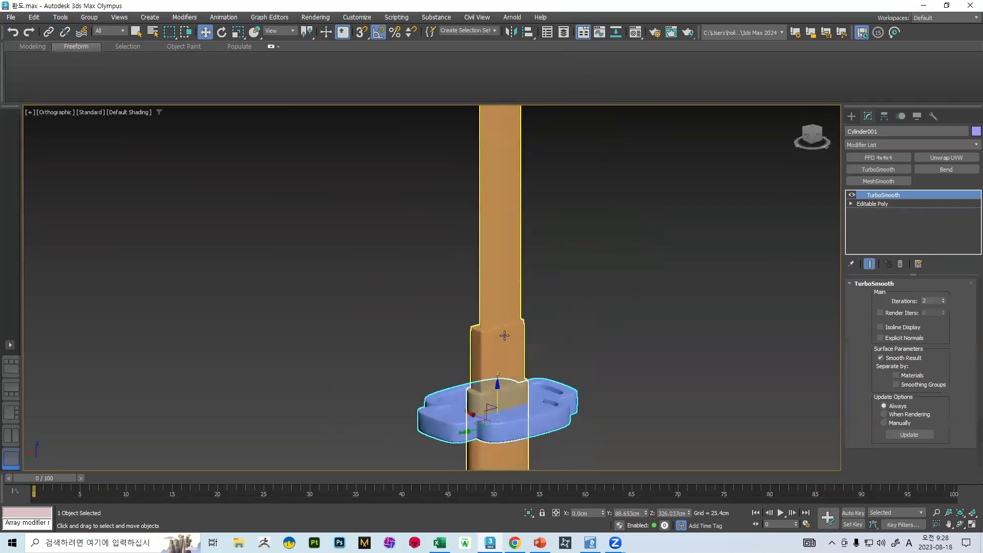
pyautogui.scroll(4, 507, 294)
pyautogui.scroll(-4, 454, 304)
pyautogui.keyDown('alt'); pyautogui.moveTo(449, 298); pyautogui.dragTo(422, 143, button='middle'); pyautogui.keyUp('alt')
pyautogui.scroll(-4, 409, 358)
pyautogui.keyDown('alt'); pyautogui.moveTo(430, 220); pyautogui.dragTo(383, 200, button='middle'); pyautogui.keyUp('alt')
pyautogui.moveTo(383, 199); pyautogui.dragTo(433, 213, button='middle')
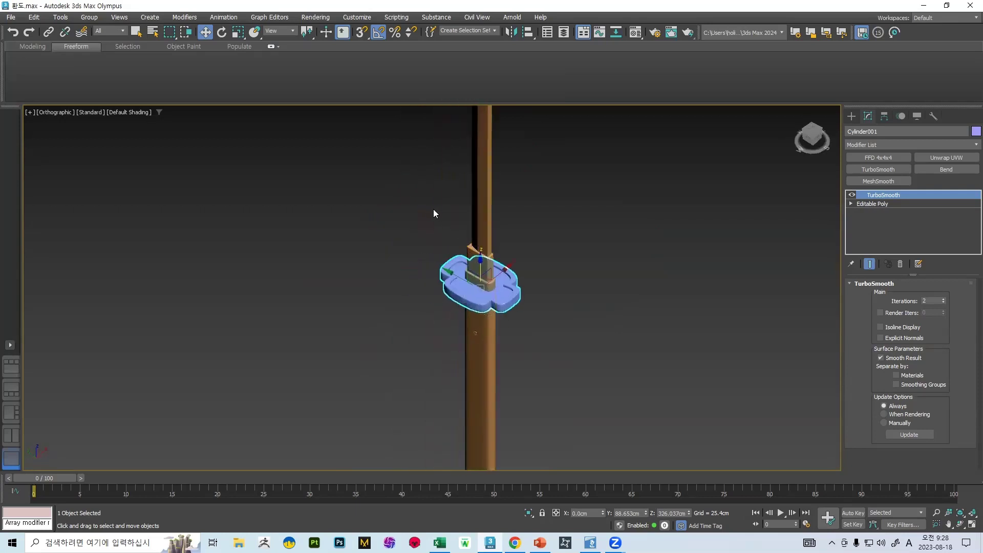
# Step: Save the scene with both parts smoothed
pyautogui.click(9, 17)
pyautogui.click(37, 105)
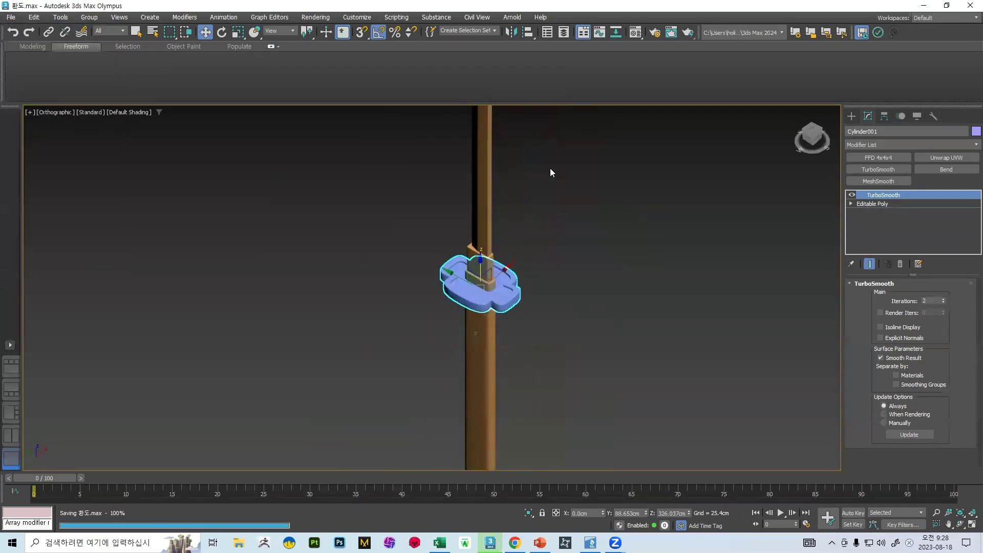
pyautogui.click(484, 189)
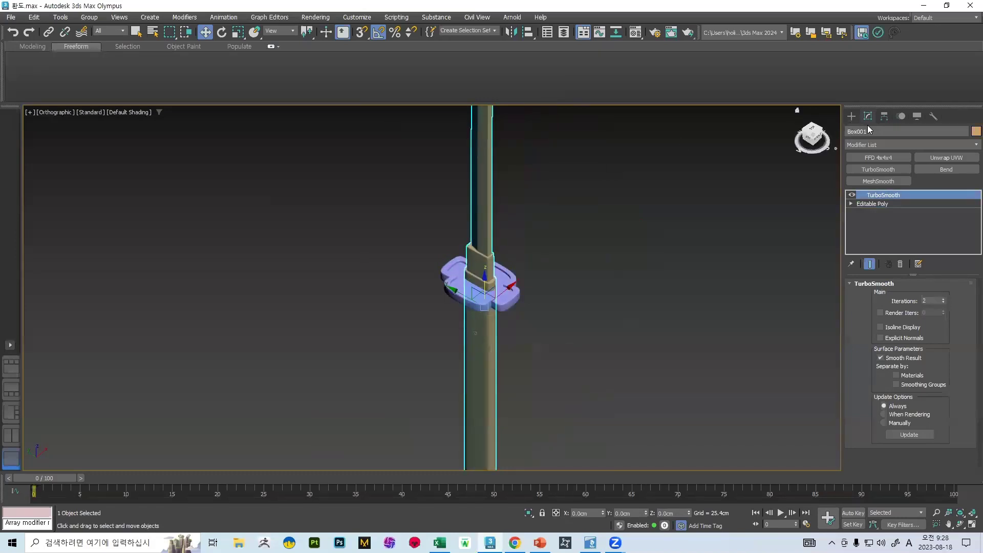
# Step: Convert the smoothed guard and the smoothed sword body each to an Editable Poly
pyautogui.click(514, 294)
pyautogui.rightClick(514, 293)
pyautogui.moveTo(588, 422)
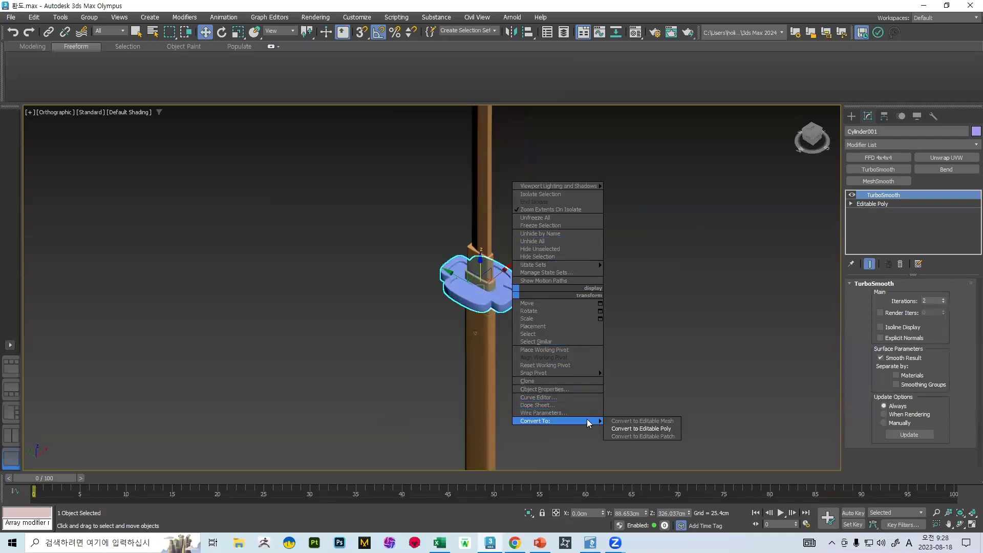
pyautogui.click(635, 430)
pyautogui.click(485, 214)
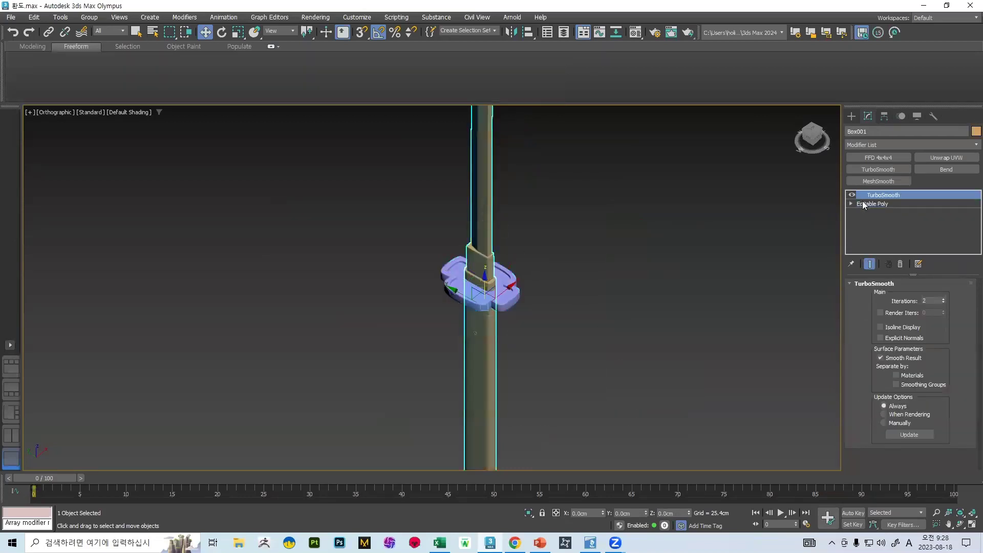
pyautogui.rightClick(476, 200)
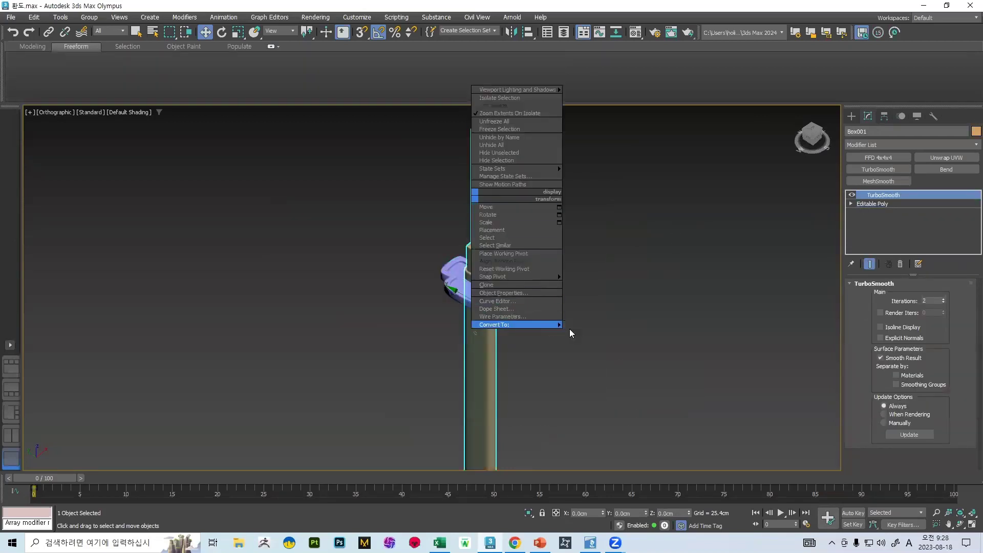
pyautogui.moveTo(569, 329)
pyautogui.click(633, 336)
# Step: Rename the sword body object as A_high
pyautogui.scroll(4, 541, 251)
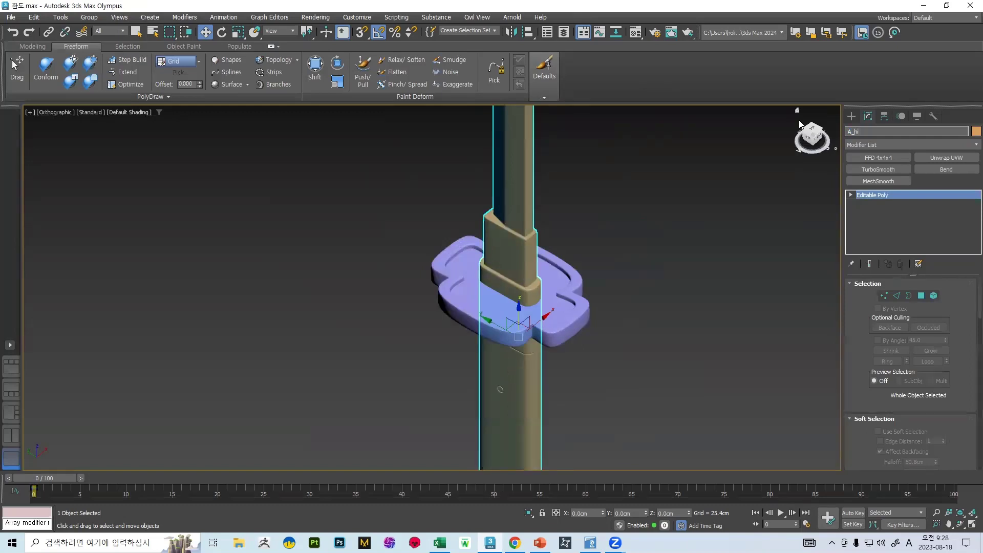
pyautogui.press('Return')
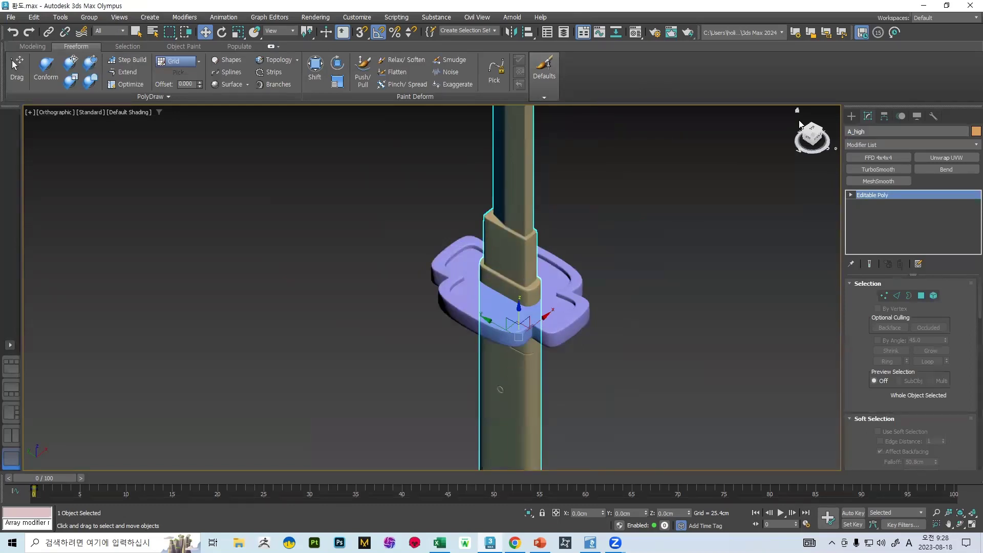
# Step: Rename the guard object as B_high, check the object names in the Scene Explorer, and save the scene
pyautogui.click(573, 292)
pyautogui.moveTo(895, 131); pyautogui.dragTo(793, 129)
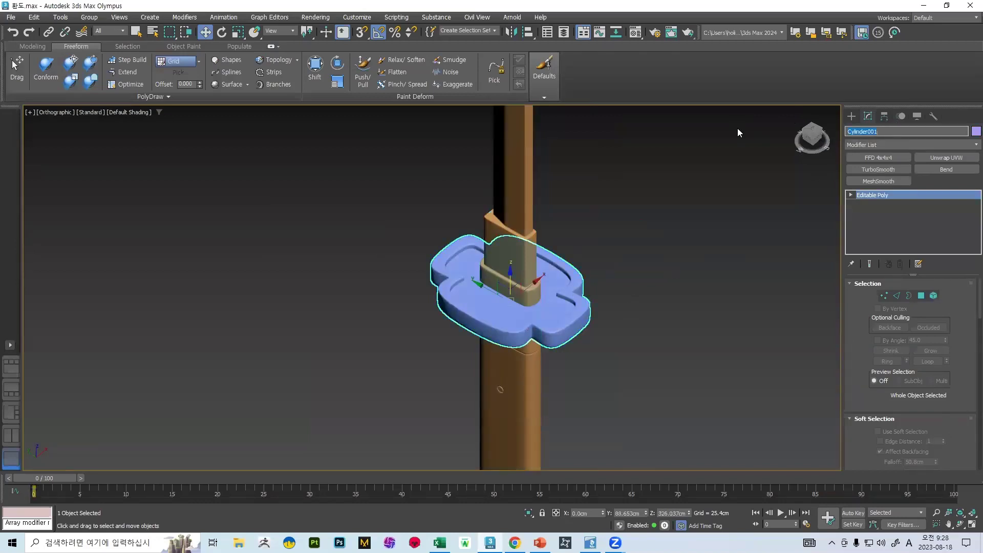
pyautogui.write('B_high')
pyautogui.press('Return')
pyautogui.moveTo(559, 154); pyautogui.dragTo(547, 147, button='middle')
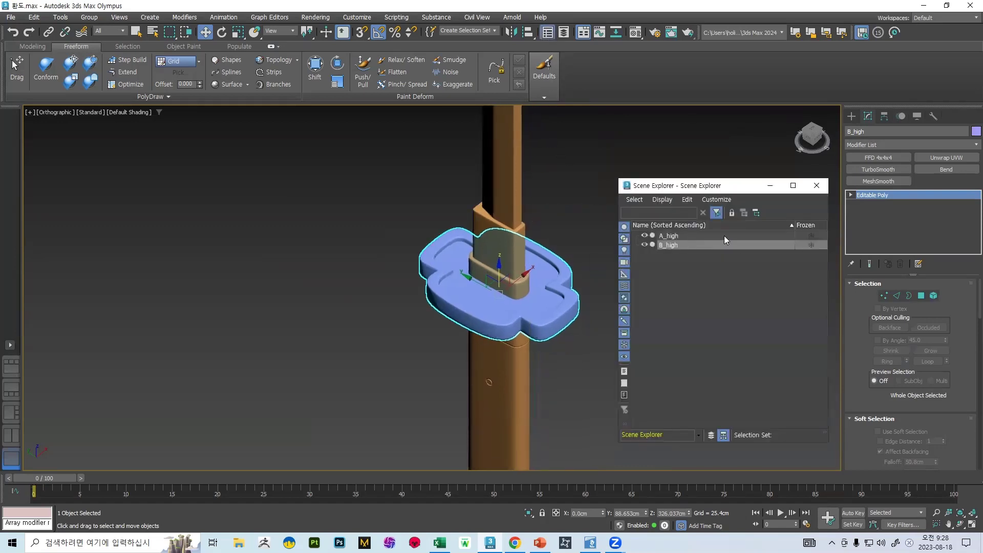
pyautogui.click(816, 186)
pyautogui.click(11, 17)
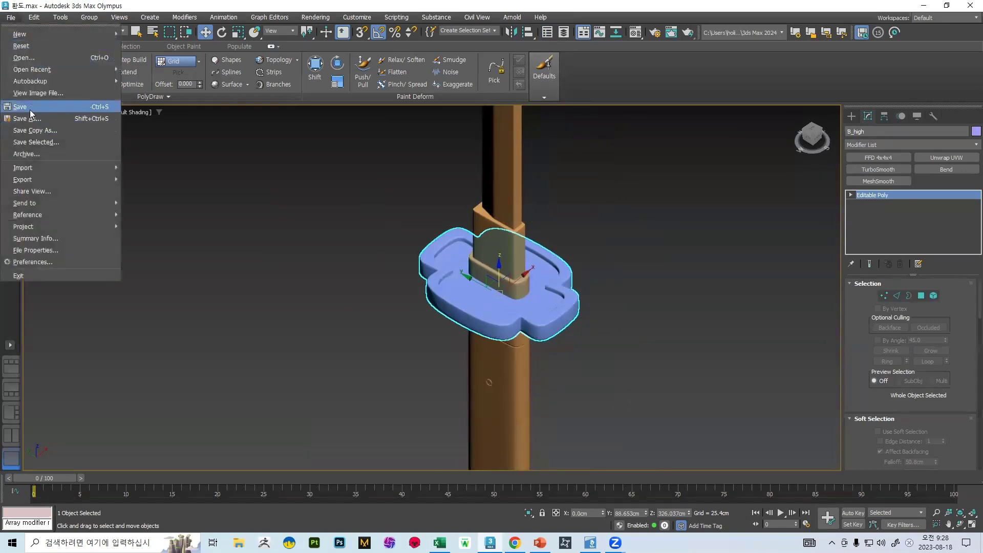
pyautogui.click(28, 108)
# Step: Examine the guard, blade collar and upper handle from several angles and distances
pyautogui.moveTo(540, 238); pyautogui.dragTo(578, 276, button='middle')
pyautogui.scroll(4, 508, 253)
pyautogui.scroll(-6, 508, 253)
pyautogui.scroll(6, 578, 277)
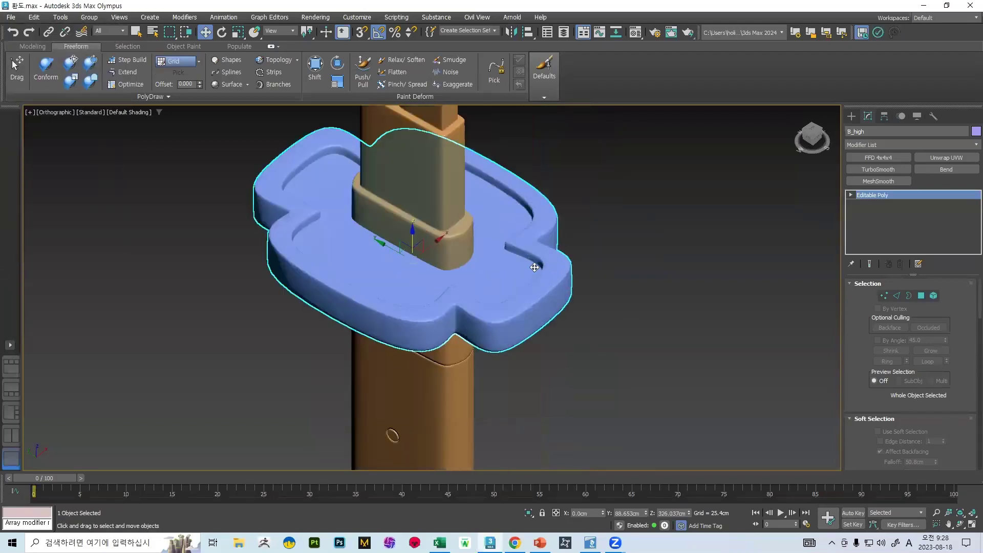
pyautogui.scroll(-9, 517, 271)
pyautogui.scroll(3, 518, 265)
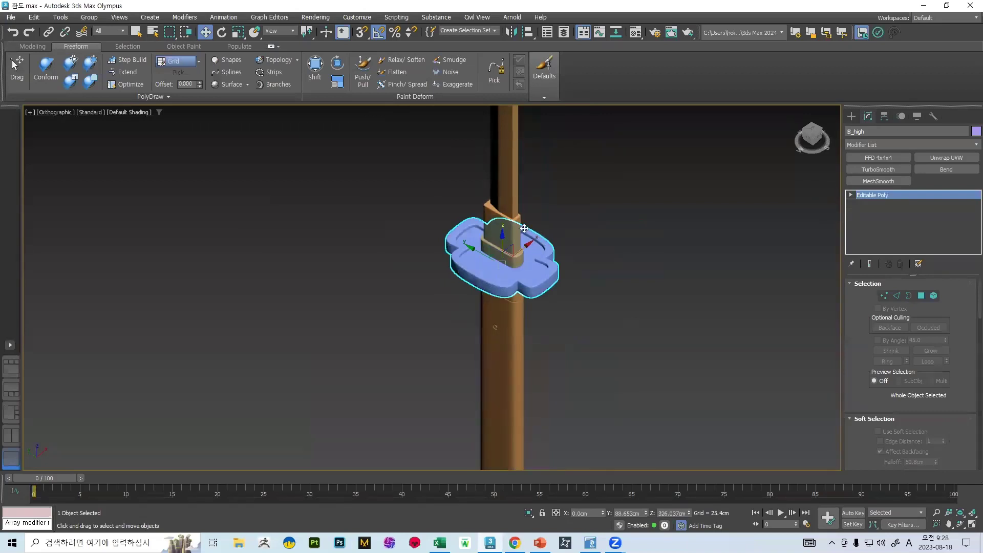
pyautogui.keyDown('alt'); pyautogui.moveTo(524, 228); pyautogui.dragTo(500, 232, button='middle'); pyautogui.keyUp('alt')
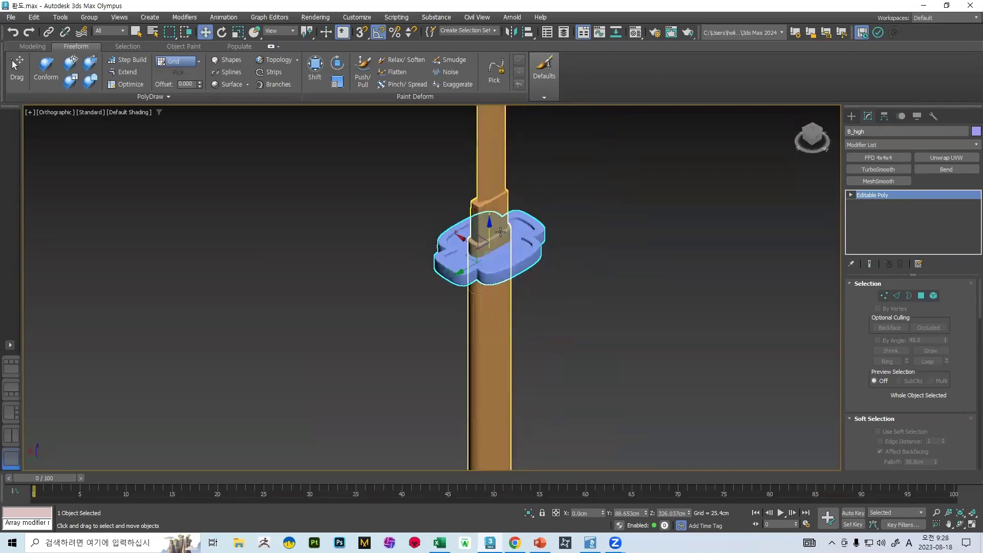
pyautogui.scroll(5, 500, 231)
pyautogui.moveTo(336, 164); pyautogui.dragTo(422, 197, button='middle')
pyautogui.scroll(-2, 424, 197)
pyautogui.keyDown('alt'); pyautogui.moveTo(553, 210); pyautogui.dragTo(527, 190, button='middle'); pyautogui.keyUp('alt')
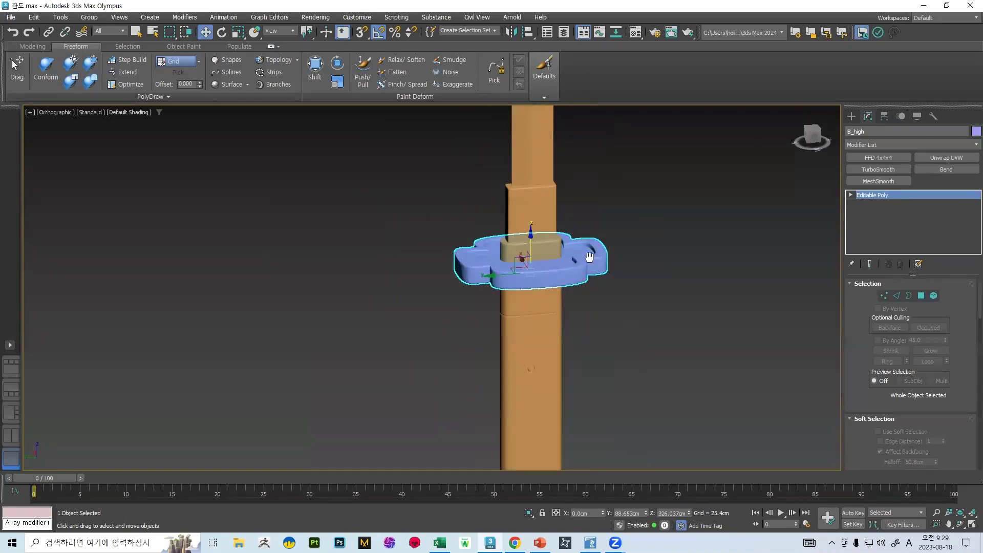
pyautogui.moveTo(590, 257); pyautogui.dragTo(533, 258, button='middle')
pyautogui.keyDown('alt'); pyautogui.moveTo(533, 258); pyautogui.dragTo(518, 238, button='middle'); pyautogui.keyUp('alt')
# Step: Hide the guard while viewing the sword from the left side
pyautogui.click(812, 136)
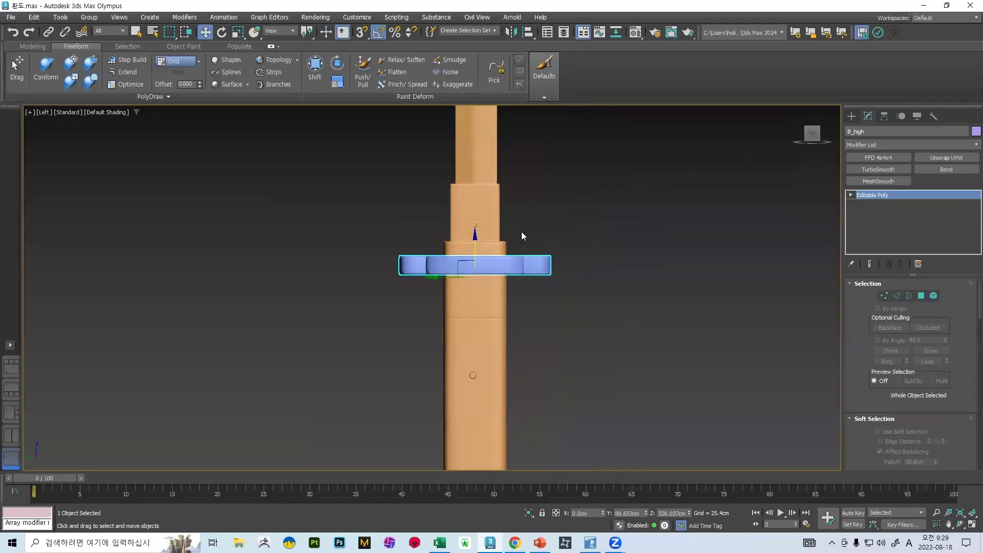
pyautogui.rightClick(507, 260)
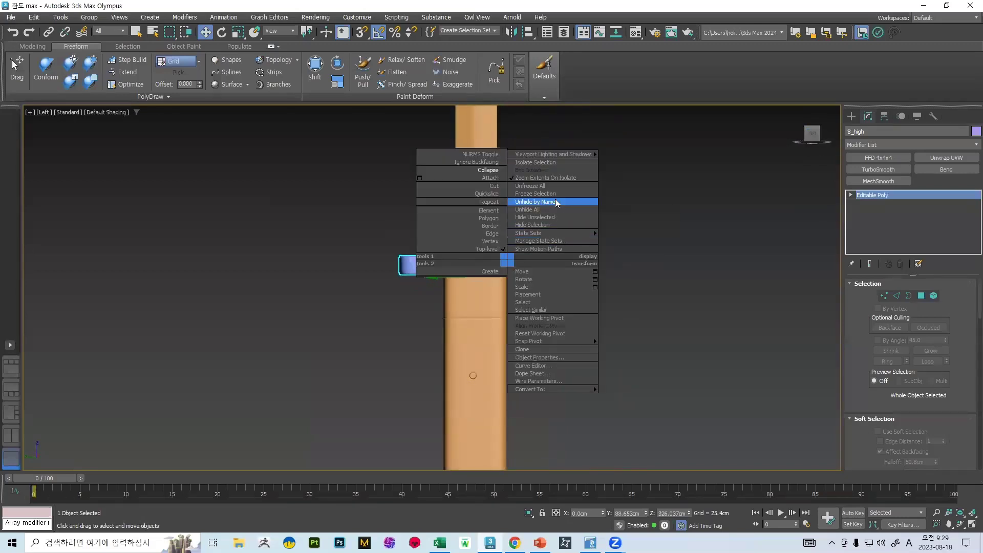
pyautogui.click(544, 225)
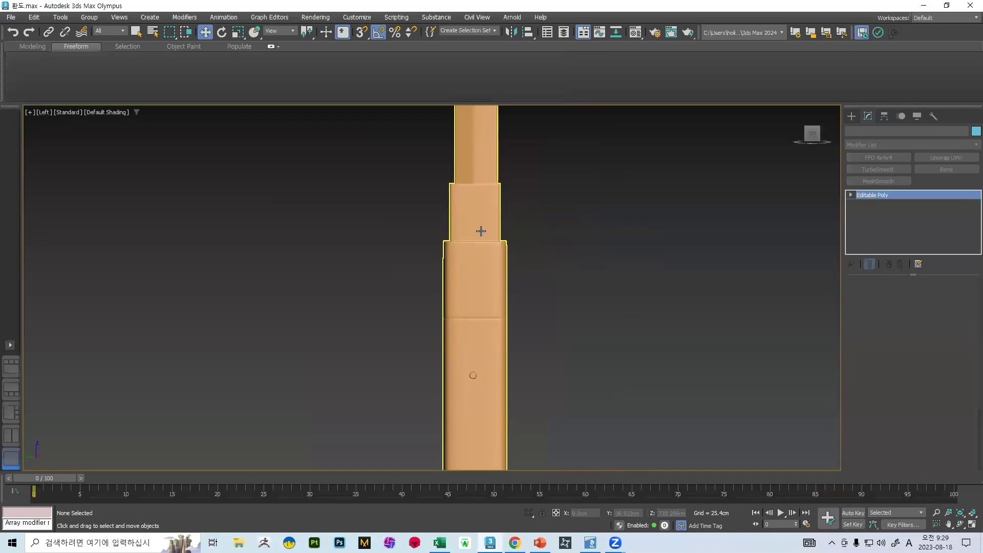
# Step: Set PolyDraw to draw on a surface and pick the sword body A_high as that surface
pyautogui.click(478, 231)
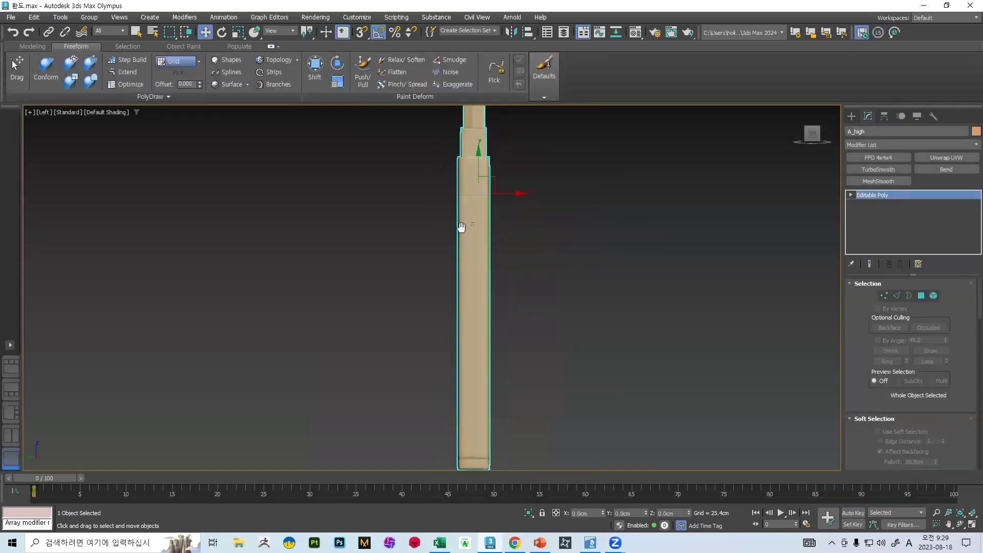
pyautogui.keyDown('alt'); pyautogui.moveTo(460, 229); pyautogui.dragTo(486, 323, button='middle'); pyautogui.keyUp('alt')
pyautogui.press('f')
pyautogui.press('l')
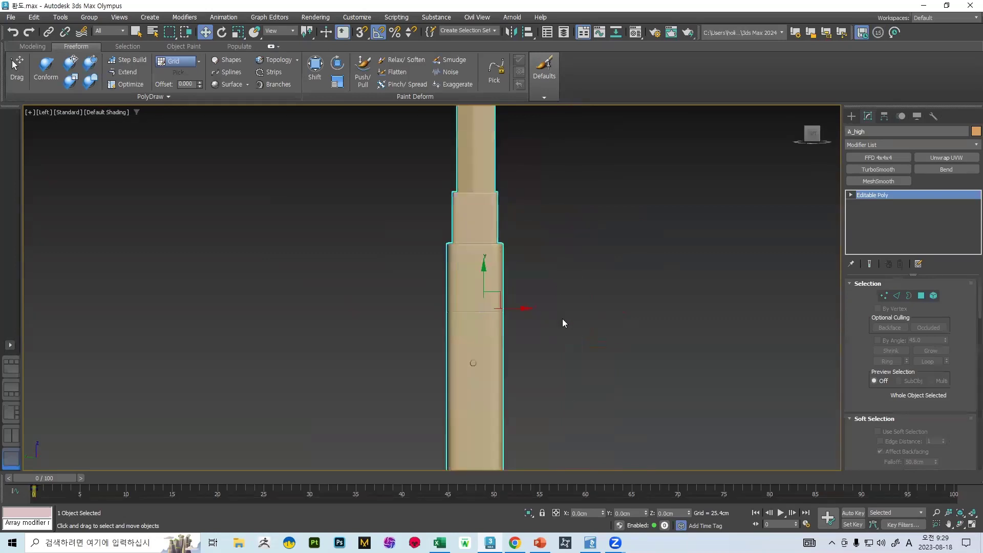
pyautogui.moveTo(497, 287); pyautogui.dragTo(500, 260, button='middle')
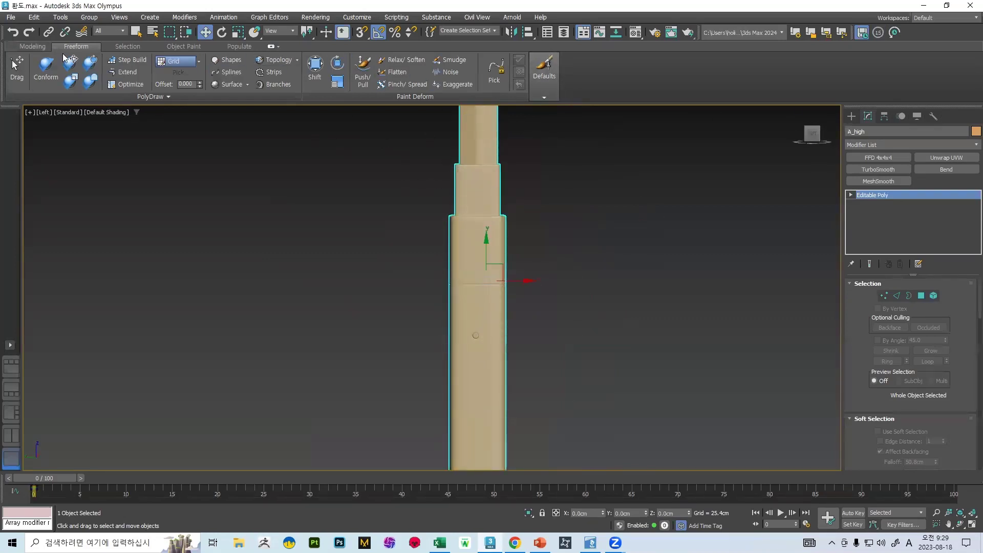
pyautogui.click(198, 63)
pyautogui.click(197, 87)
pyautogui.click(173, 73)
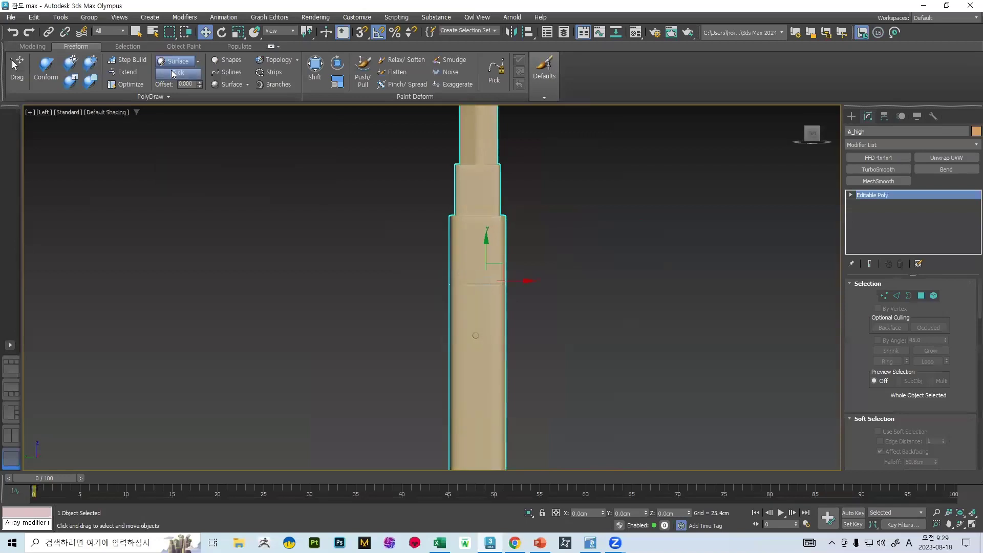
pyautogui.click(475, 173)
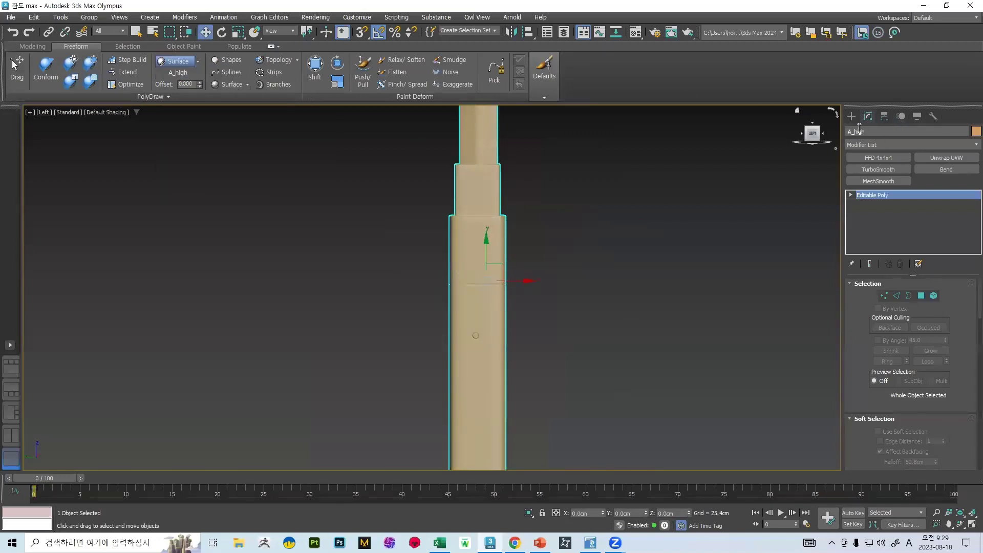
# Step: Start a new PolyDraw object and place four Step Build points on the side of the handle's uppermost section
pyautogui.click(154, 96)
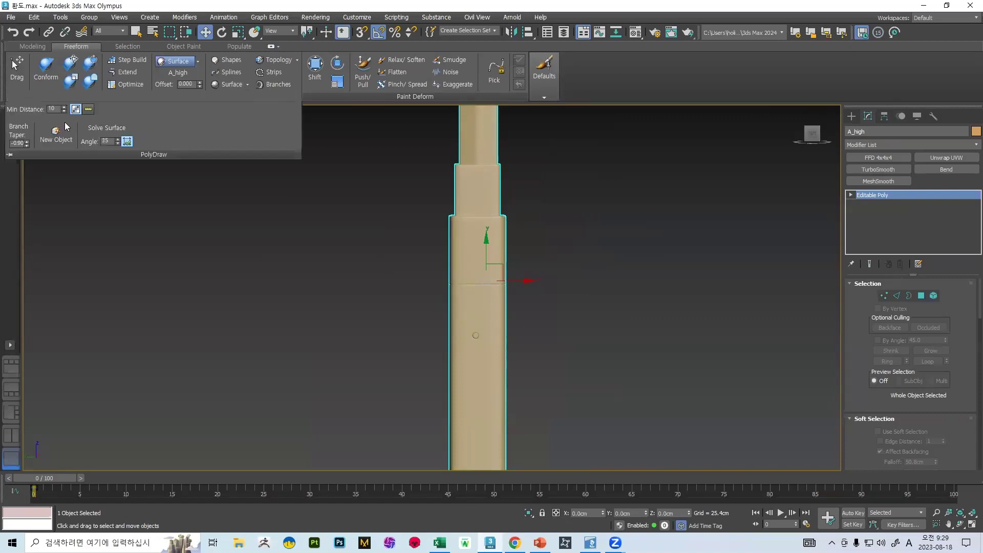
pyautogui.click(57, 136)
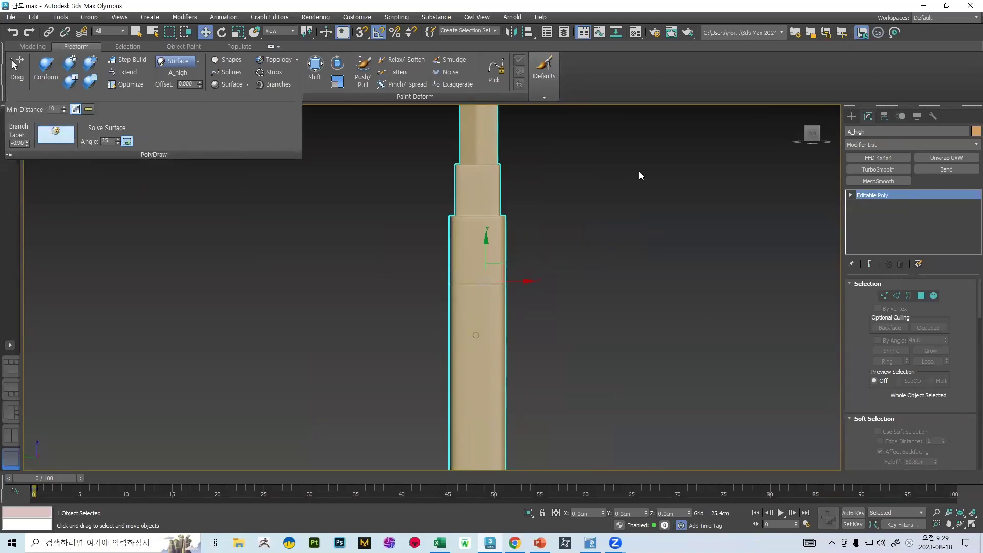
pyautogui.moveTo(530, 177); pyautogui.dragTo(546, 176, button='middle')
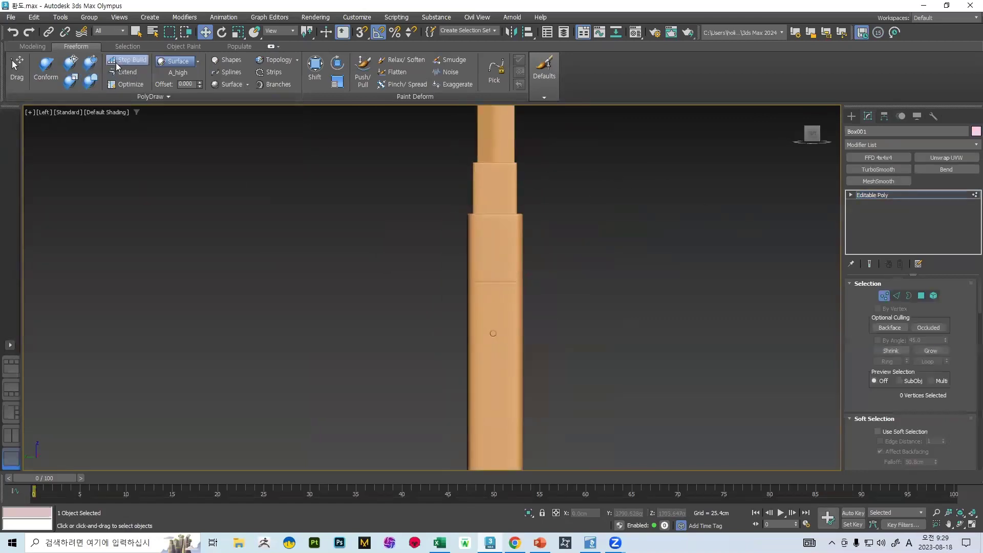
pyautogui.click(117, 65)
pyautogui.moveTo(483, 219); pyautogui.dragTo(486, 195, button='middle')
pyautogui.scroll(4, 486, 195)
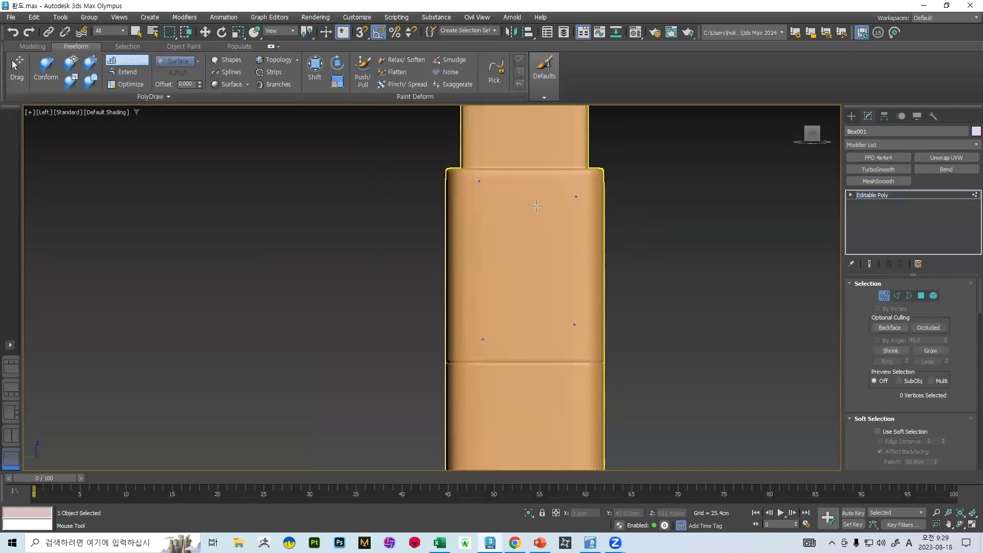
# Step: Fill the four Step Build points with one quad, check it in wireframe, and leave vertex editing
pyautogui.press('F3')
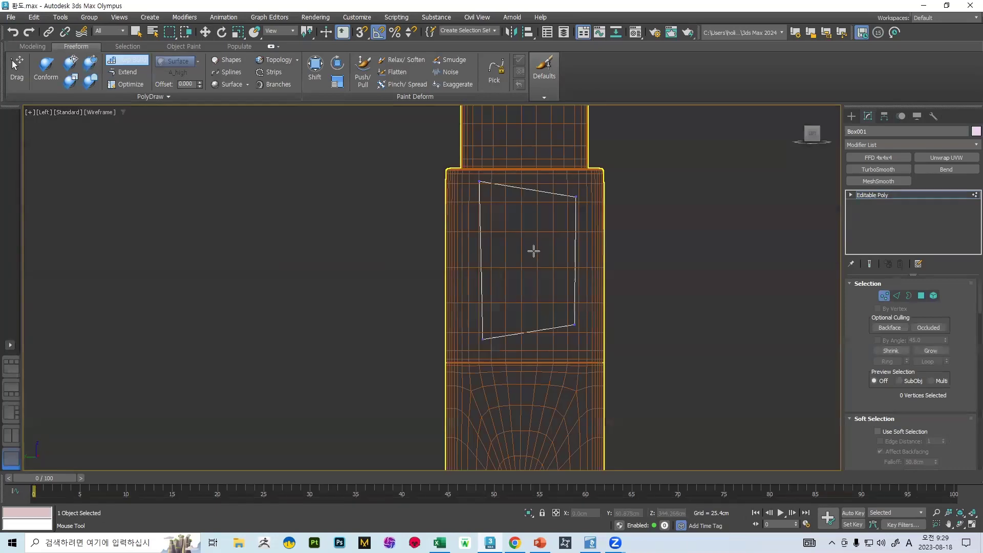
pyautogui.moveTo(515, 213)
pyautogui.keyDown('alt'); pyautogui.mouseDown(button='middle')
pyautogui.moveTo(559, 231)
pyautogui.moveTo(447, 222)
pyautogui.moveTo(500, 225)
pyautogui.moveTo(510, 211)
pyautogui.mouseUp(button='middle'); pyautogui.keyUp('alt')
pyautogui.press('F3')
pyautogui.scroll(3, 541, 175)
pyautogui.scroll(-3, 471, 213)
pyautogui.click(883, 296)
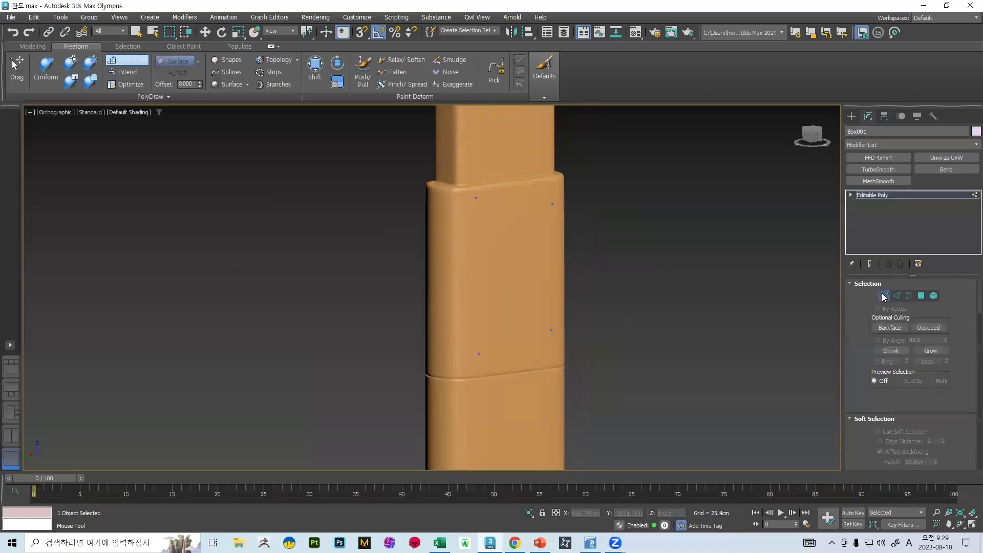
pyautogui.press('w')
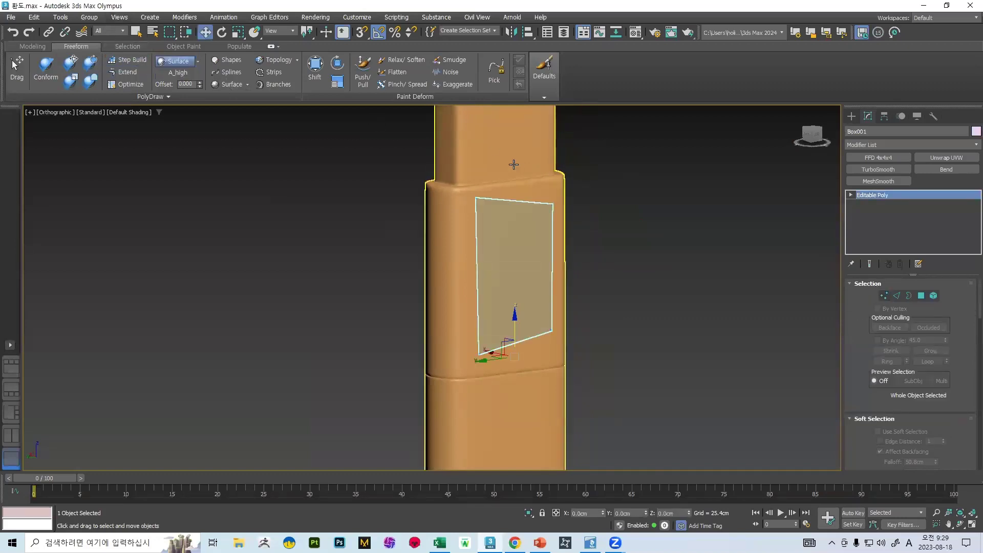
# Step: Assign the semi-transparent 07 - Default material with 46 opacity to the sword body A_high
pyautogui.click(515, 164)
pyautogui.moveTo(514, 164); pyautogui.dragTo(465, 142, button='middle')
pyautogui.press('m')
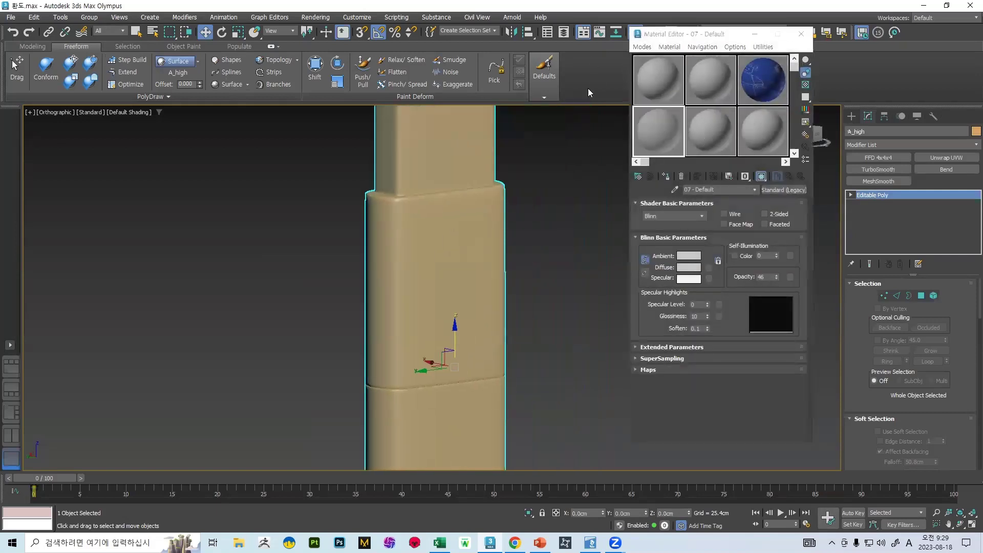
pyautogui.moveTo(437, 248); pyautogui.dragTo(418, 282, button='middle')
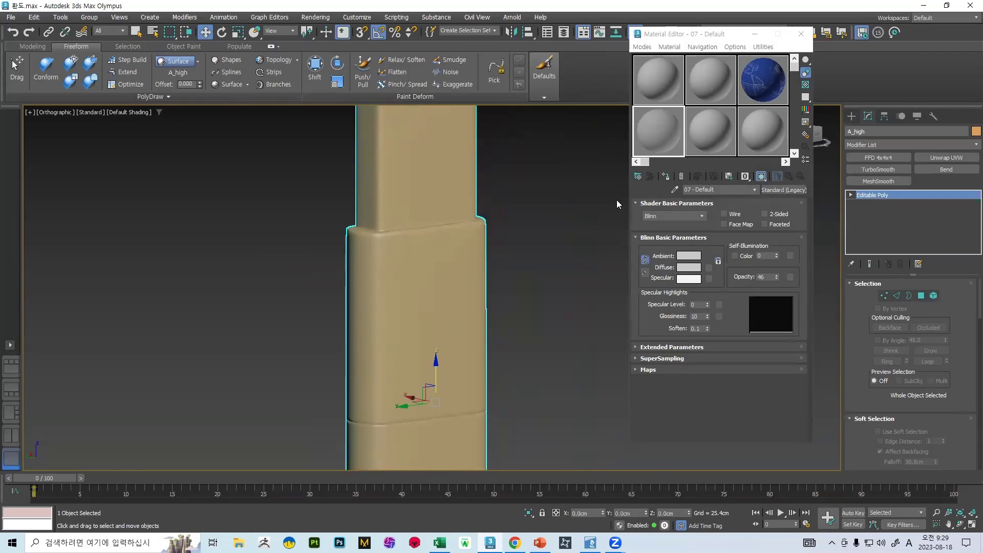
pyautogui.click(665, 176)
pyautogui.keyDown('alt'); pyautogui.moveTo(447, 204); pyautogui.dragTo(376, 201, button='middle'); pyautogui.keyUp('alt')
pyautogui.click(800, 34)
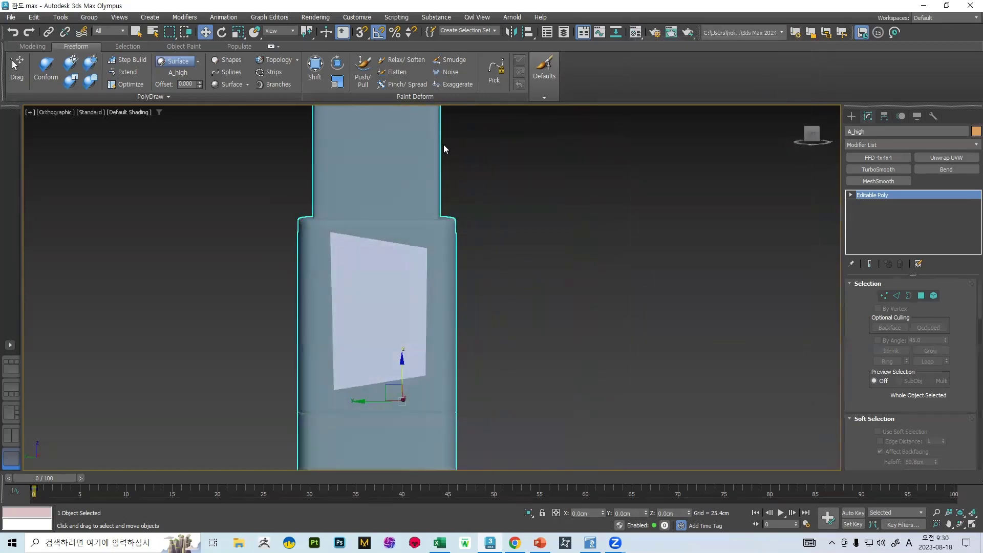
# Step: Select only the new quad object on the handle and view it against the see-through sword body
pyautogui.moveTo(401, 161); pyautogui.dragTo(434, 177, button='middle')
pyautogui.moveTo(398, 236); pyautogui.dragTo(404, 202, button='middle')
pyautogui.moveTo(486, 231)
pyautogui.keyDown('alt'); pyautogui.mouseDown(button='middle')
pyautogui.moveTo(505, 230)
pyautogui.moveTo(498, 237)
pyautogui.mouseUp(button='middle'); pyautogui.keyUp('alt')
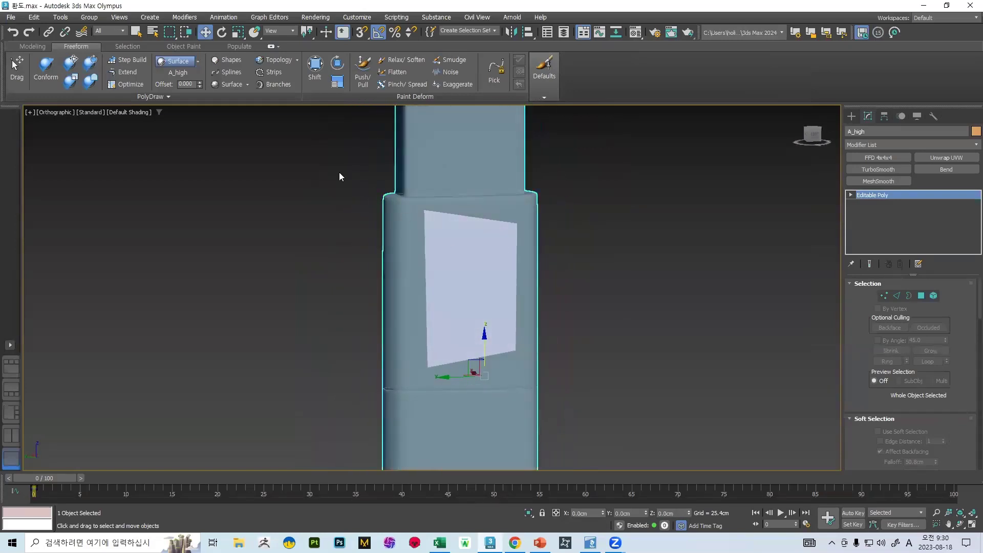
pyautogui.keyDown('ctrl'); pyautogui.click(478, 203); pyautogui.keyUp('ctrl')
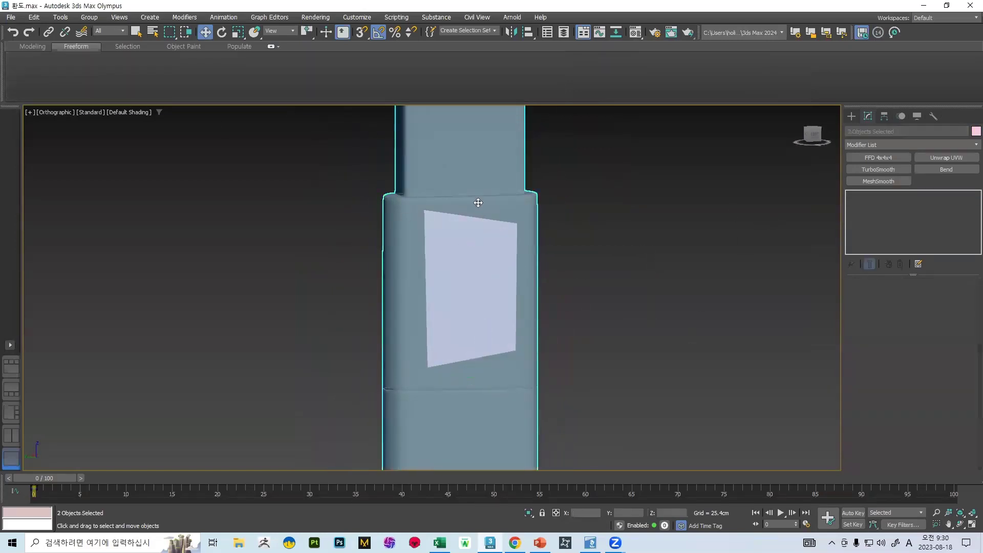
pyautogui.keyDown('ctrl'); pyautogui.click(469, 149); pyautogui.keyUp('ctrl')
pyautogui.keyDown('alt'); pyautogui.moveTo(500, 226); pyautogui.dragTo(525, 244, button='middle'); pyautogui.keyUp('alt')
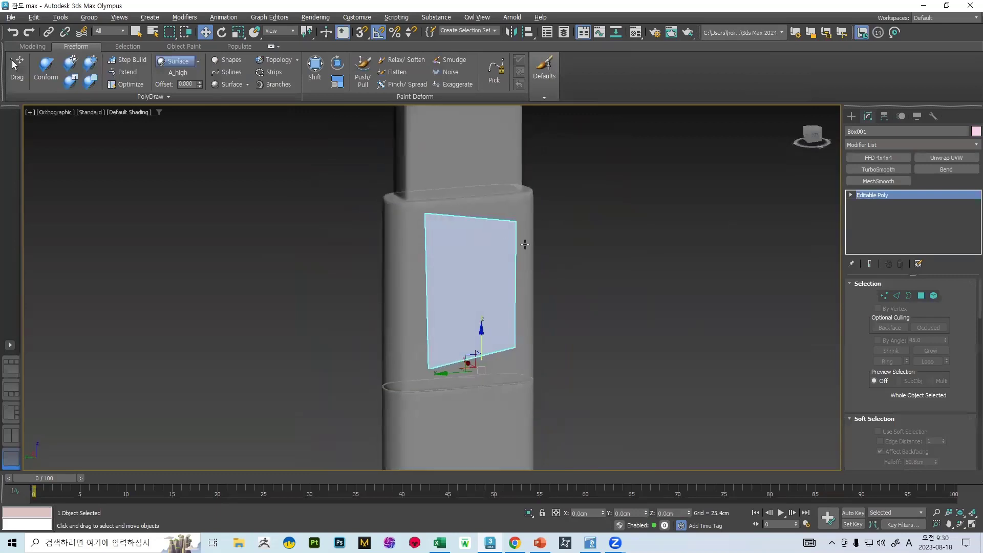
pyautogui.keyDown('alt'); pyautogui.moveTo(451, 299); pyautogui.dragTo(432, 275, button='middle'); pyautogui.keyUp('alt')
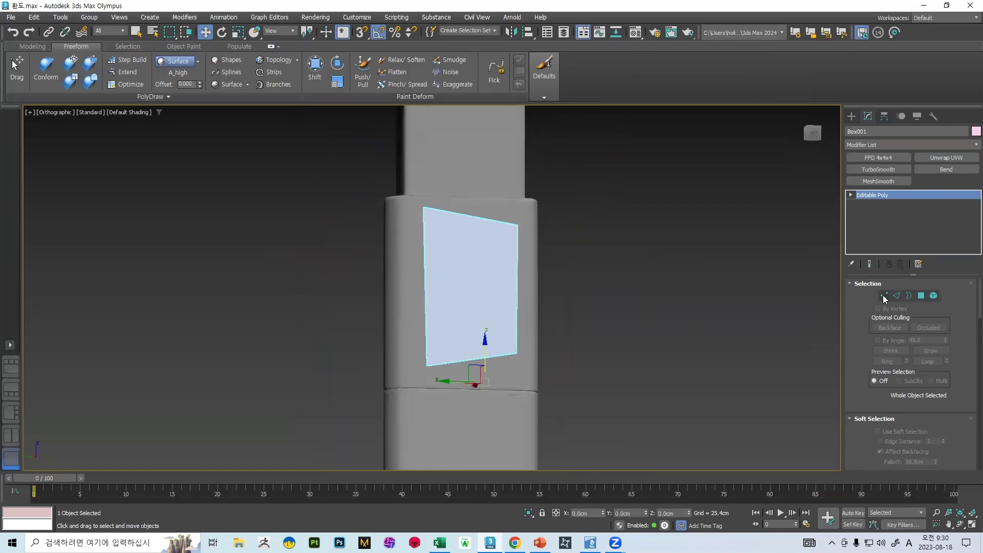
pyautogui.click(883, 296)
pyautogui.click(126, 60)
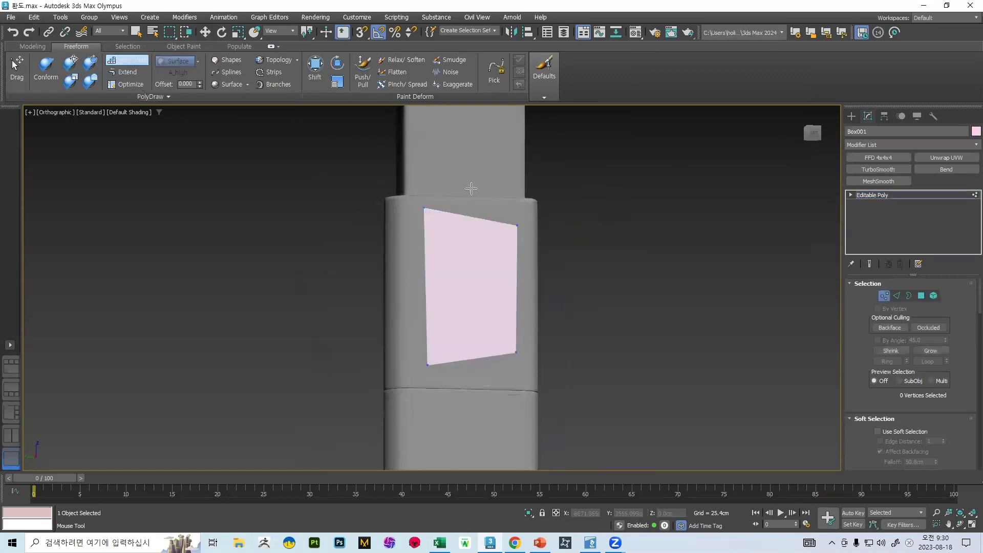
pyautogui.keyDown('alt'); pyautogui.moveTo(471, 188); pyautogui.dragTo(682, 160, button='middle'); pyautogui.keyUp('alt')
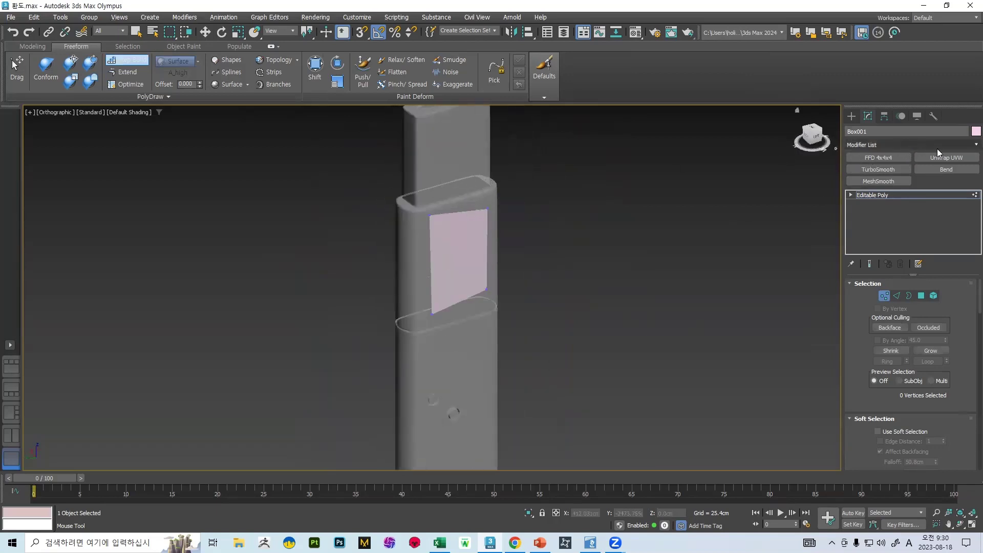
pyautogui.keyDown('alt'); pyautogui.moveTo(586, 166); pyautogui.dragTo(589, 187, button='middle'); pyautogui.keyUp('alt')
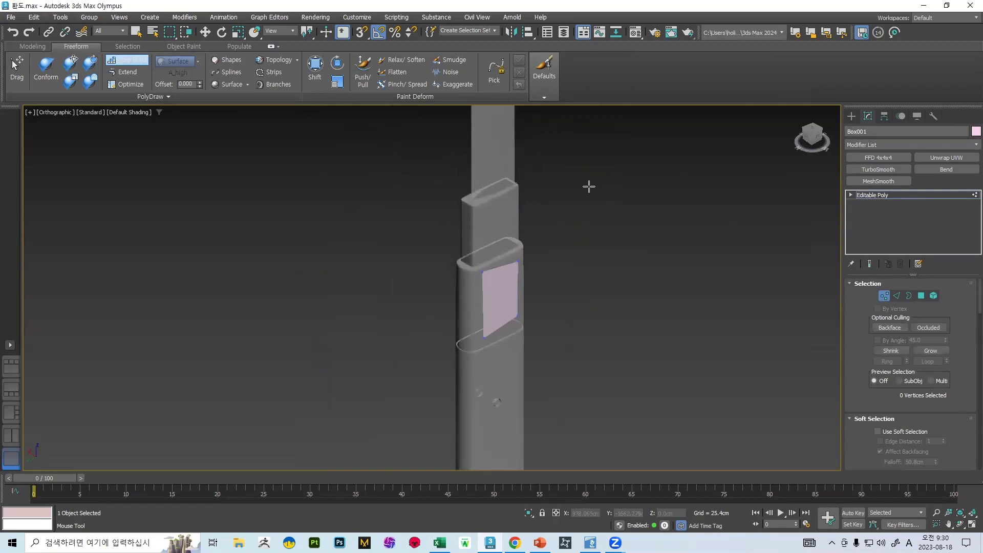
pyautogui.click(900, 145)
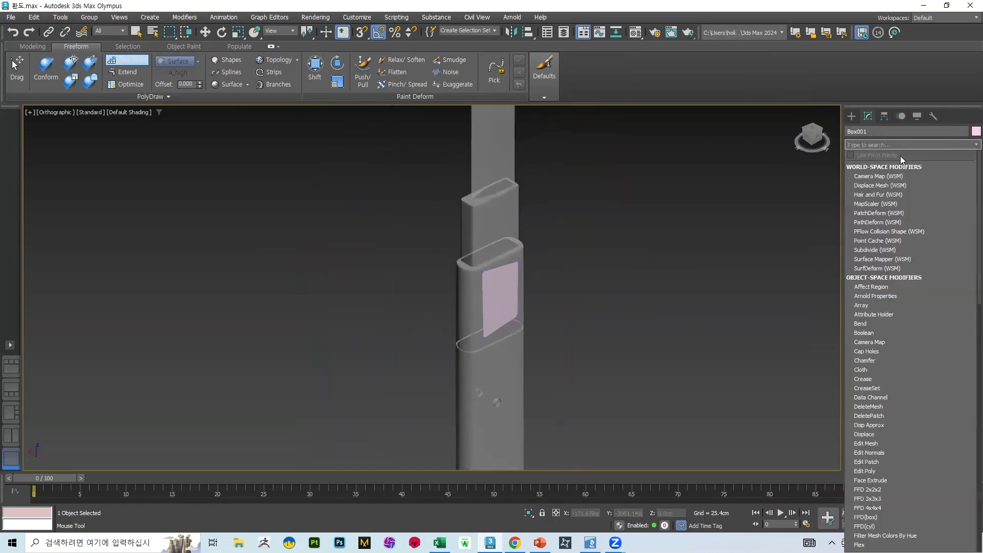
pyautogui.write('s')
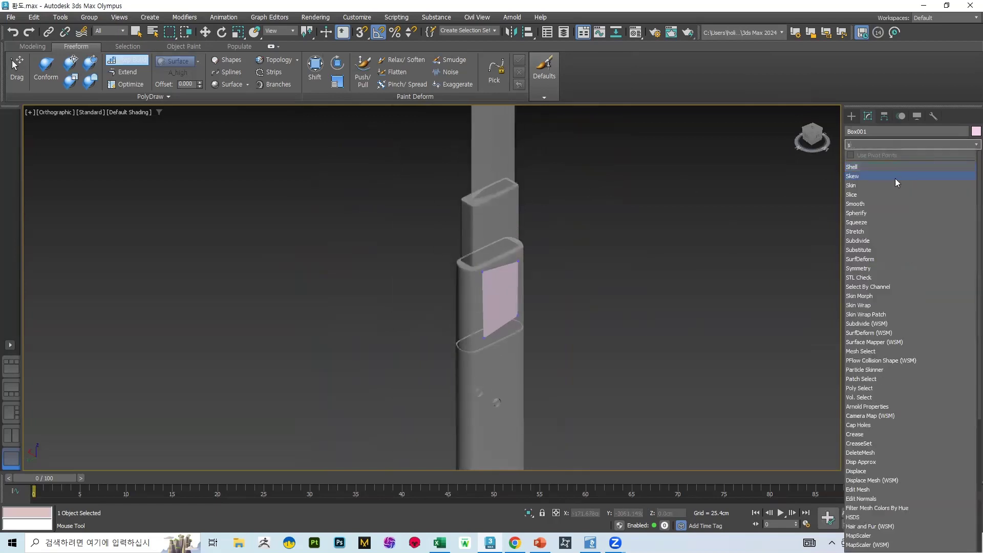
pyautogui.click(968, 142)
pyautogui.click(883, 296)
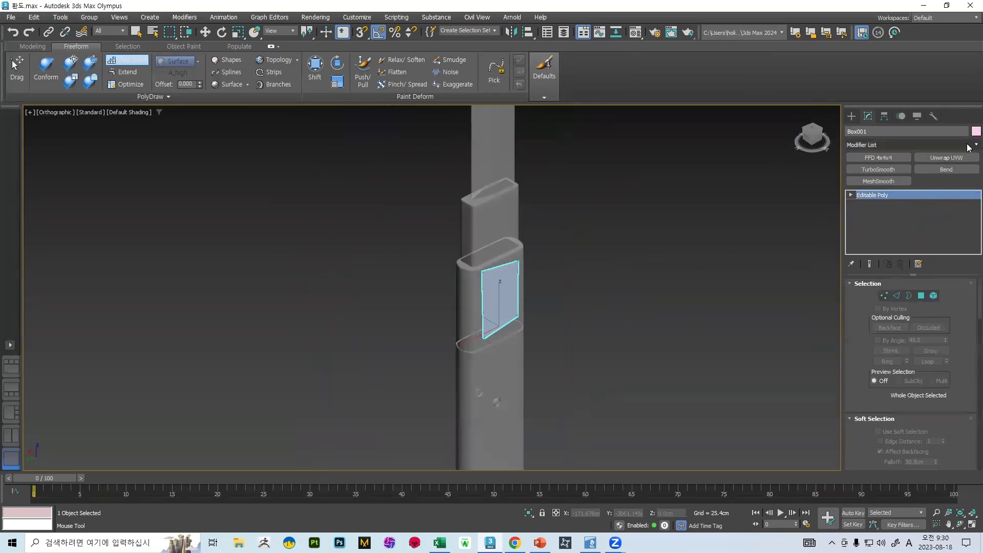
# Step: Add a Symmetry modifier to the quad object, mirrored on X with Flip enabled, and check both sides of the handle
pyautogui.press('w')
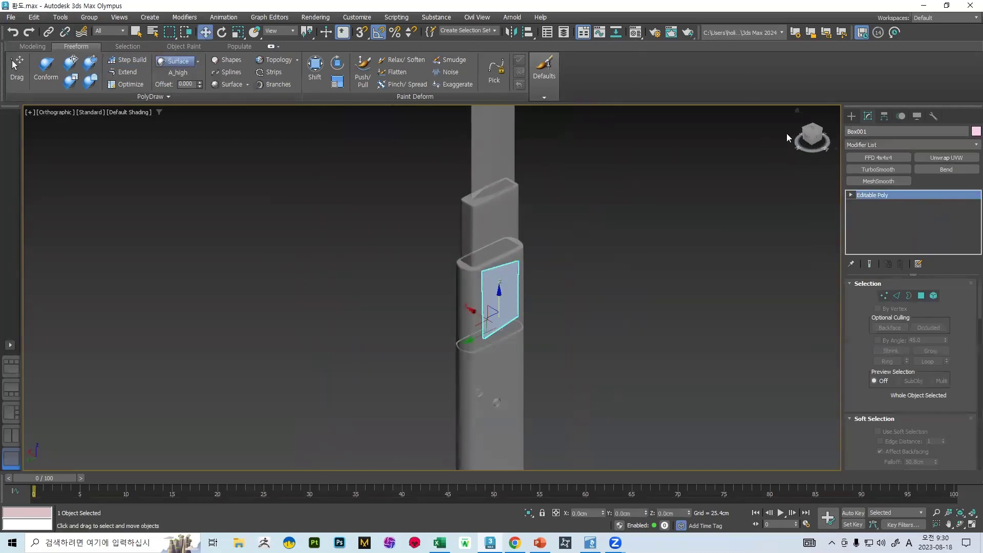
pyautogui.click(968, 145)
pyautogui.write('s')
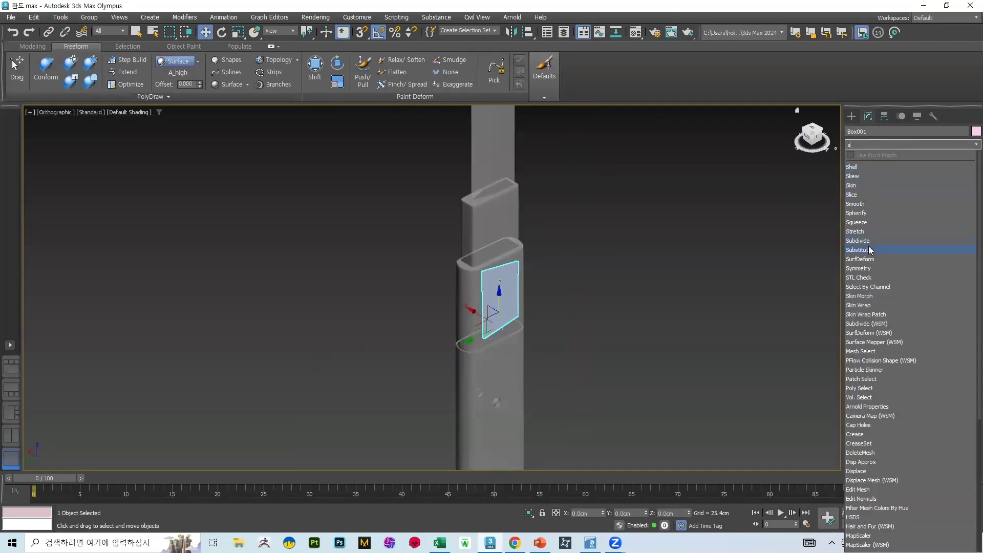
pyautogui.click(864, 269)
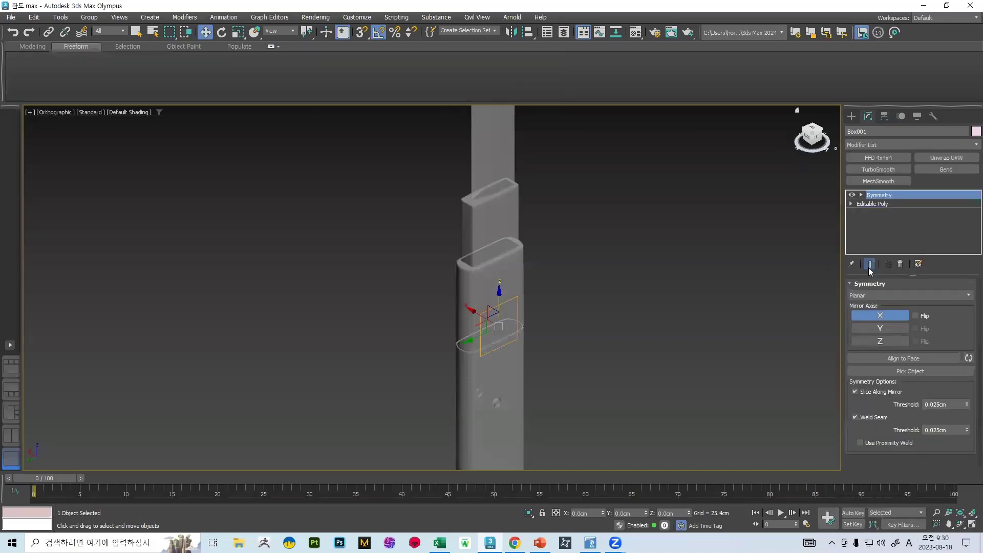
pyautogui.scroll(5, 489, 317)
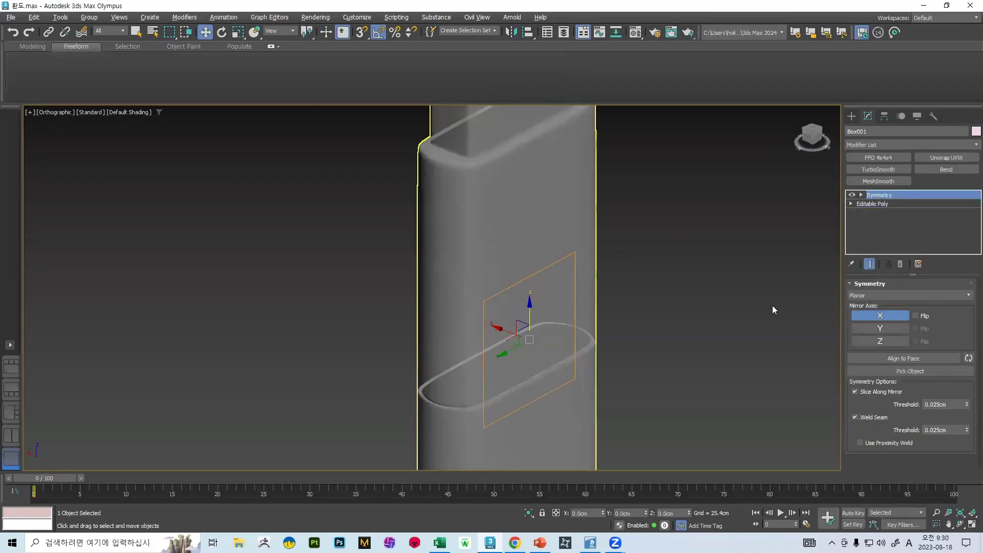
pyautogui.click(914, 315)
pyautogui.keyDown('alt'); pyautogui.moveTo(530, 218); pyautogui.dragTo(487, 222, button='middle'); pyautogui.keyUp('alt')
pyautogui.scroll(-5, 487, 223)
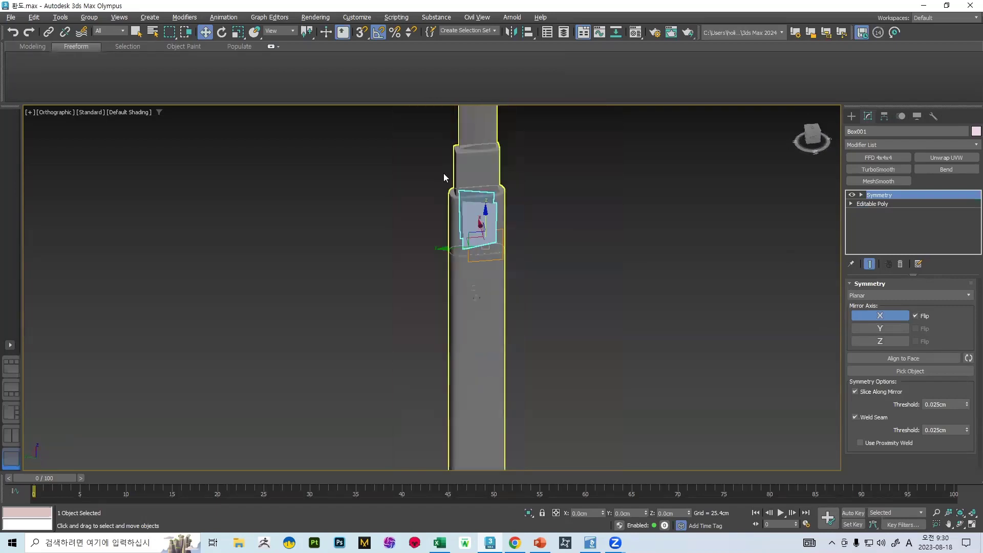
pyautogui.moveTo(443, 173); pyautogui.dragTo(589, 221, button='middle')
pyautogui.scroll(6, 438, 237)
pyautogui.keyDown('alt'); pyautogui.moveTo(533, 271); pyautogui.dragTo(561, 268, button='middle'); pyautogui.keyUp('alt')
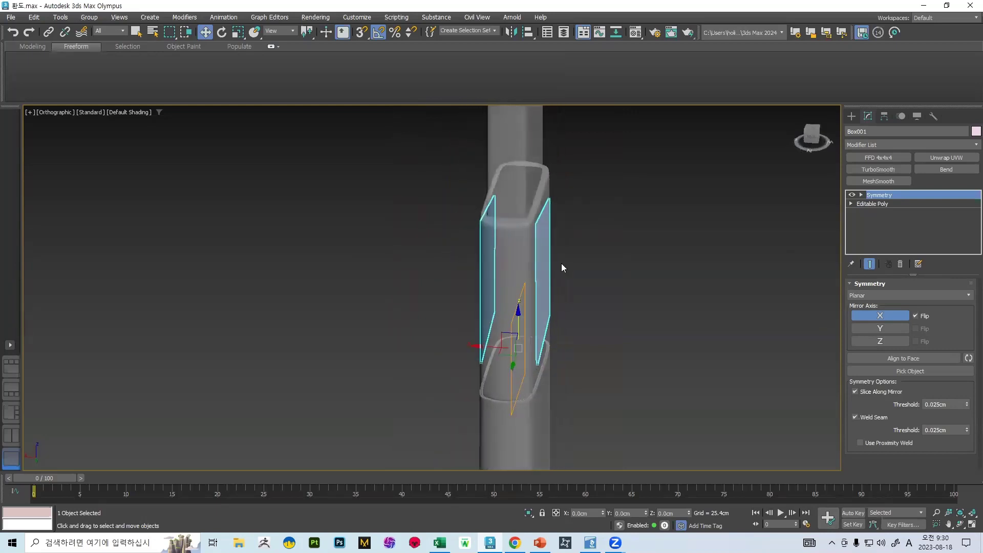
pyautogui.moveTo(541, 186)
pyautogui.keyDown('alt'); pyautogui.mouseDown(button='middle')
pyautogui.moveTo(489, 153)
pyautogui.moveTo(486, 264)
pyautogui.moveTo(458, 280)
pyautogui.moveTo(514, 279)
pyautogui.moveTo(500, 281)
pyautogui.moveTo(531, 194)
pyautogui.mouseUp(button='middle'); pyautogui.keyUp('alt')
pyautogui.scroll(-2, 489, 154)
# Step: Return to the Editable Poly level beneath Symmetry and turn on the end-result display so both mirrored quads show
pyautogui.click(884, 203)
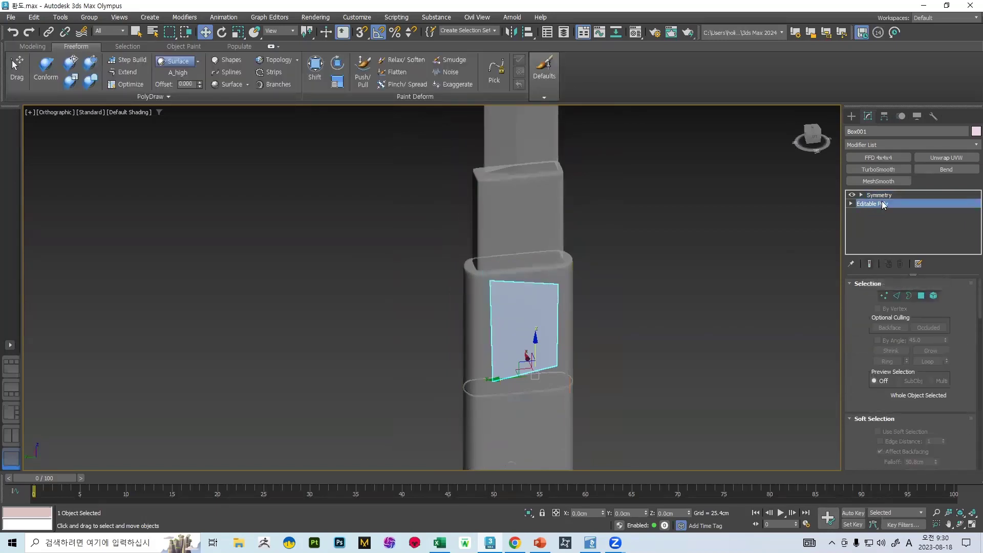
pyautogui.click(870, 264)
pyautogui.keyDown('alt'); pyautogui.moveTo(512, 245); pyautogui.dragTo(710, 247, button='middle'); pyautogui.keyUp('alt')
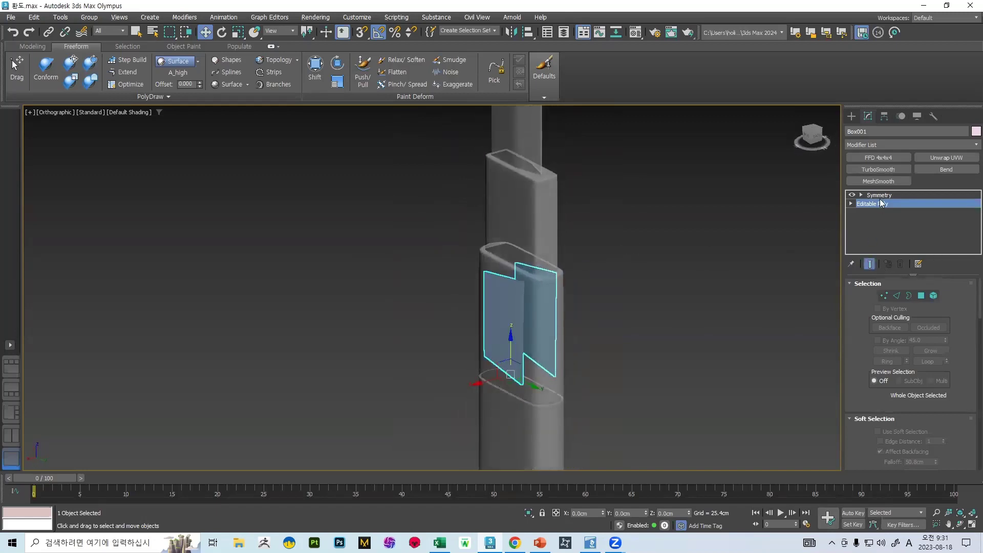
pyautogui.keyDown('alt'); pyautogui.moveTo(634, 246); pyautogui.dragTo(523, 263, button='middle'); pyautogui.keyUp('alt')
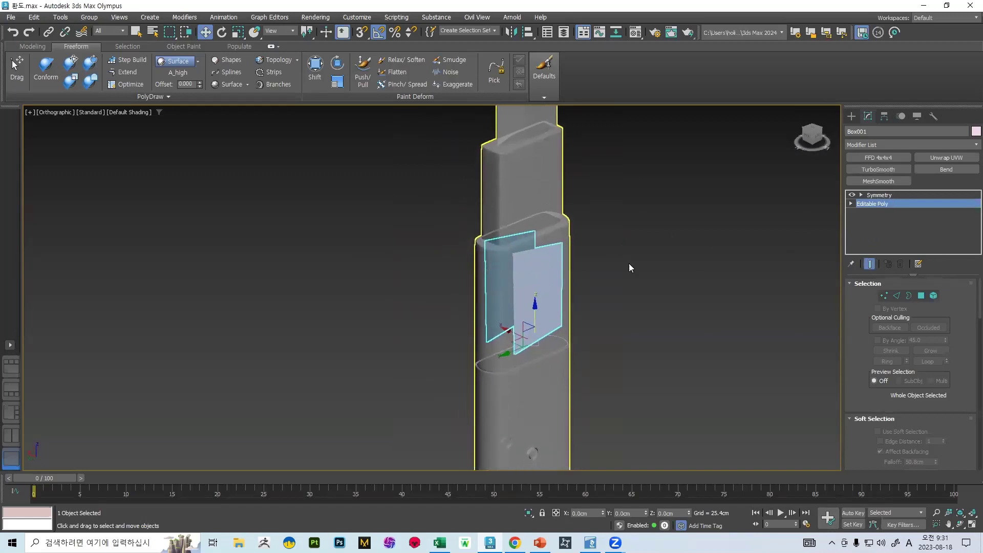
# Step: In vertex editing with Step Build, move the quad's two upper corners out to the top edge of the handle's uppermost section in Left view
pyautogui.click(888, 296)
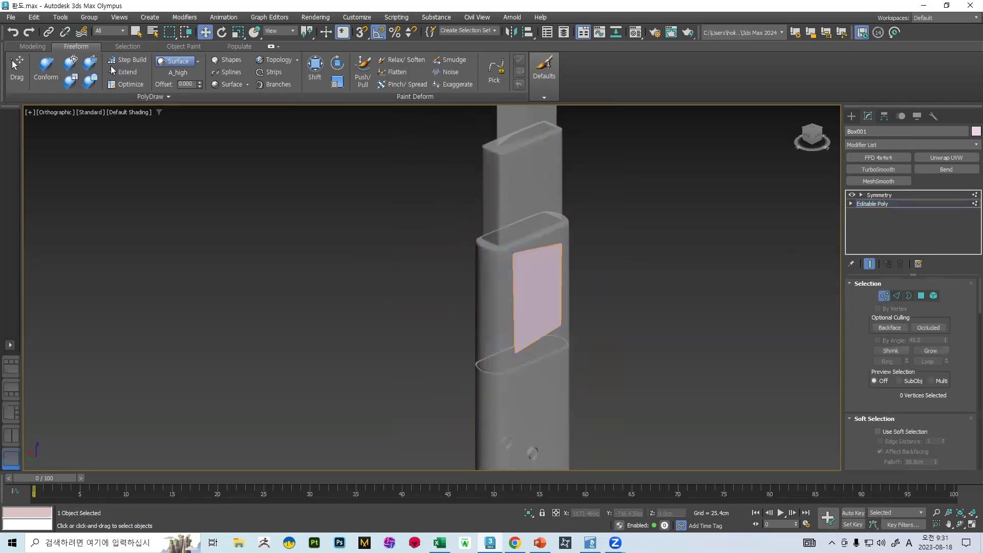
pyautogui.click(125, 60)
pyautogui.moveTo(617, 196); pyautogui.dragTo(599, 165, button='middle')
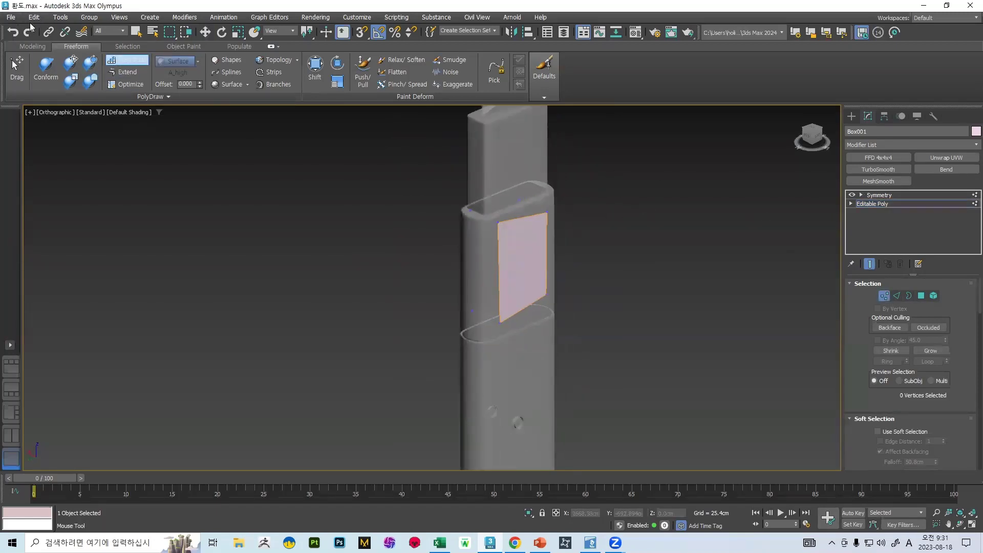
pyautogui.moveTo(533, 322); pyautogui.dragTo(544, 309, button='middle')
pyautogui.keyDown('alt'); pyautogui.moveTo(646, 294); pyautogui.dragTo(596, 276, button='middle'); pyautogui.keyUp('alt')
pyautogui.scroll(4, 508, 219)
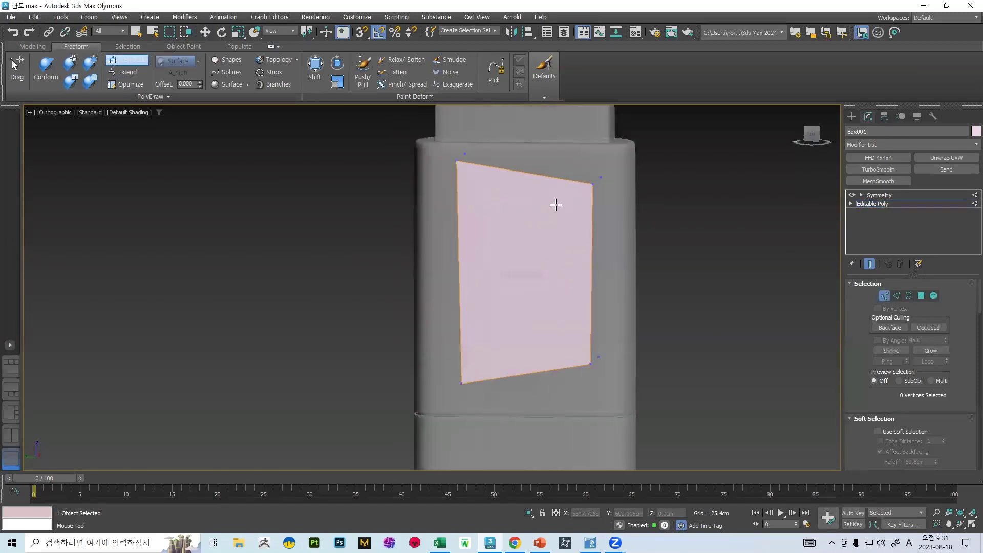
pyautogui.press('l')
pyautogui.moveTo(481, 286); pyautogui.dragTo(473, 412, button='middle')
pyautogui.scroll(9, 476, 254)
pyautogui.keyDown('ctrl'); pyautogui.keyDown('alt'); pyautogui.keyDown('shift'); pyautogui.moveTo(584, 273); pyautogui.dragTo(635, 203); pyautogui.keyUp('shift'); pyautogui.keyUp('alt'); pyautogui.keyUp('ctrl')
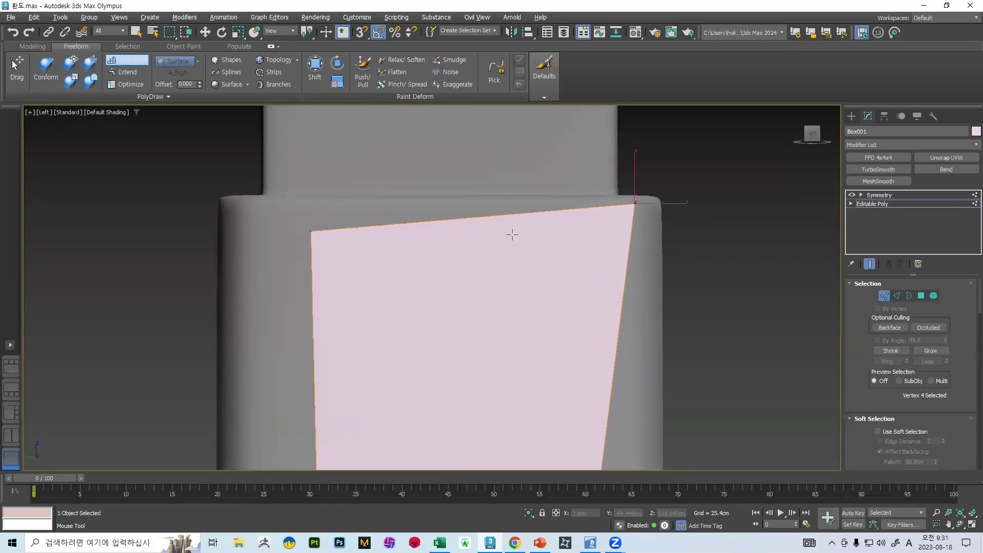
pyautogui.keyDown('ctrl'); pyautogui.keyDown('alt'); pyautogui.keyDown('shift'); pyautogui.moveTo(309, 231); pyautogui.dragTo(254, 202); pyautogui.keyUp('shift'); pyautogui.keyUp('alt'); pyautogui.keyUp('ctrl')
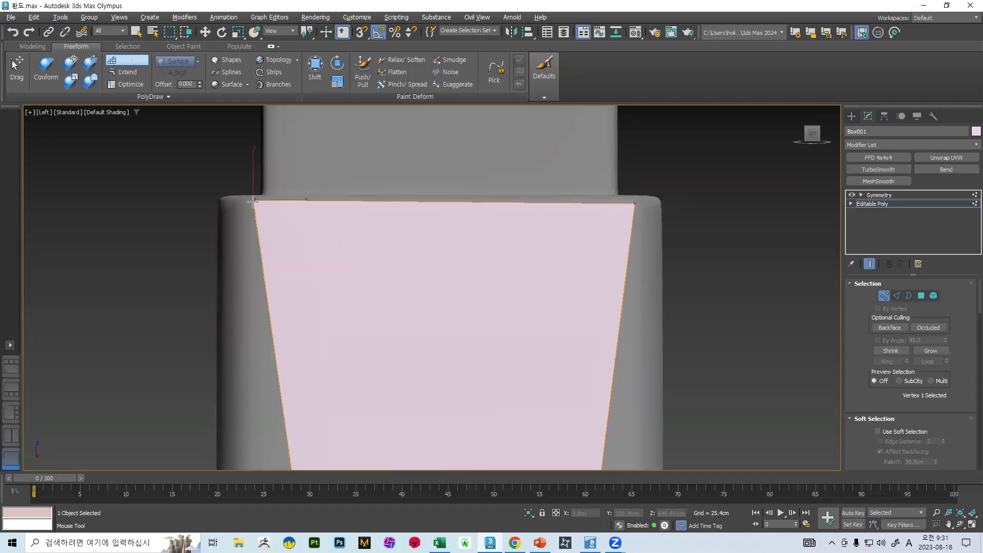
# Step: Move the quad's lower-left corner outward and down past the seam beneath the uppermost section
pyautogui.moveTo(304, 245); pyautogui.dragTo(311, 192, button='middle')
pyautogui.scroll(-4, 320, 231)
pyautogui.moveTo(394, 291); pyautogui.dragTo(400, 267, button='middle')
pyautogui.moveTo(342, 375); pyautogui.dragTo(373, 267, button='middle')
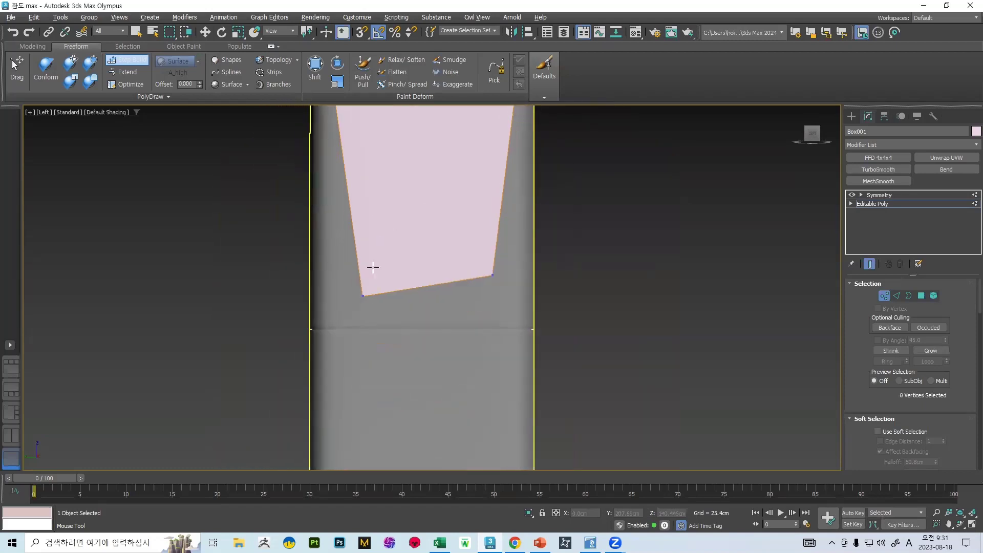
pyautogui.scroll(-5, 384, 237)
pyautogui.scroll(7, 391, 356)
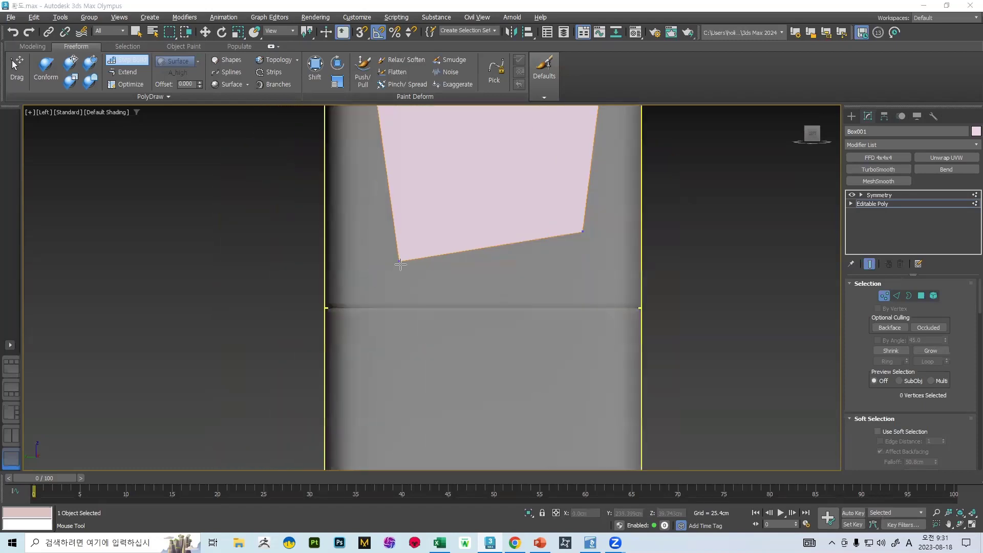
pyautogui.moveTo(401, 262); pyautogui.dragTo(342, 411)
pyautogui.scroll(-7, 490, 264)
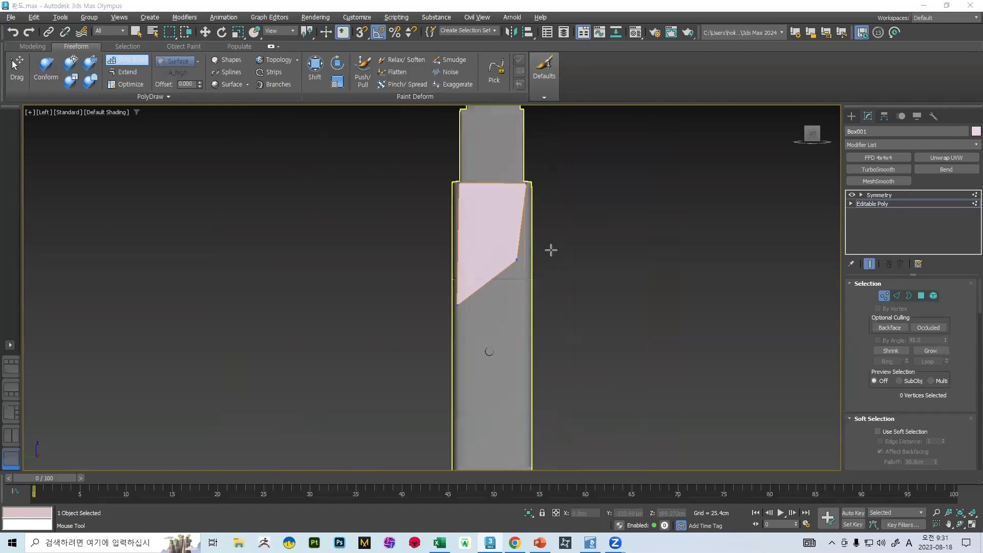
# Step: Try to stretch the quad's two lower corners down toward the bottom end of the handle, and undo both moves
pyautogui.moveTo(549, 262); pyautogui.dragTo(535, 146, button='middle')
pyautogui.scroll(-5, 528, 152)
pyautogui.scroll(4, 525, 153)
pyautogui.scroll(-3, 520, 150)
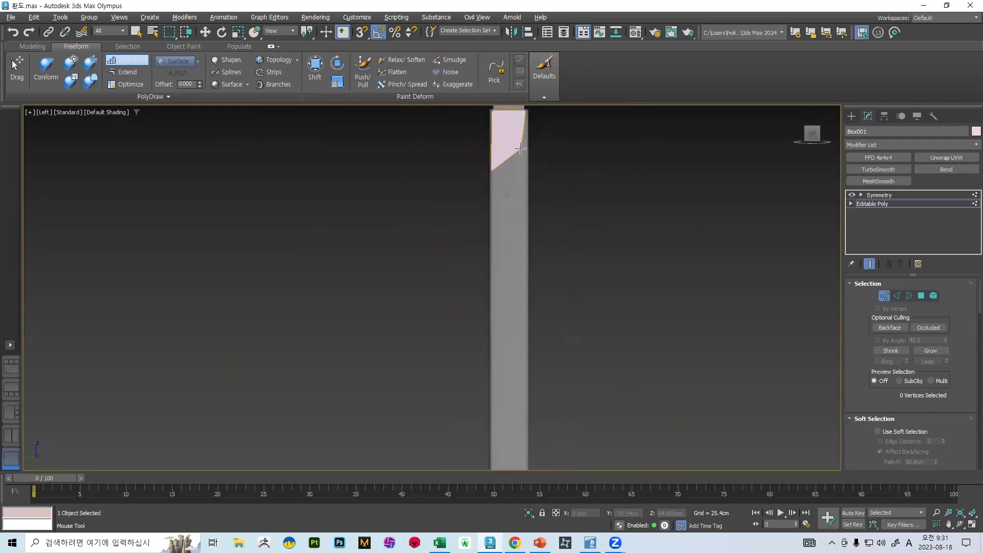
pyautogui.moveTo(520, 148); pyautogui.dragTo(519, 453)
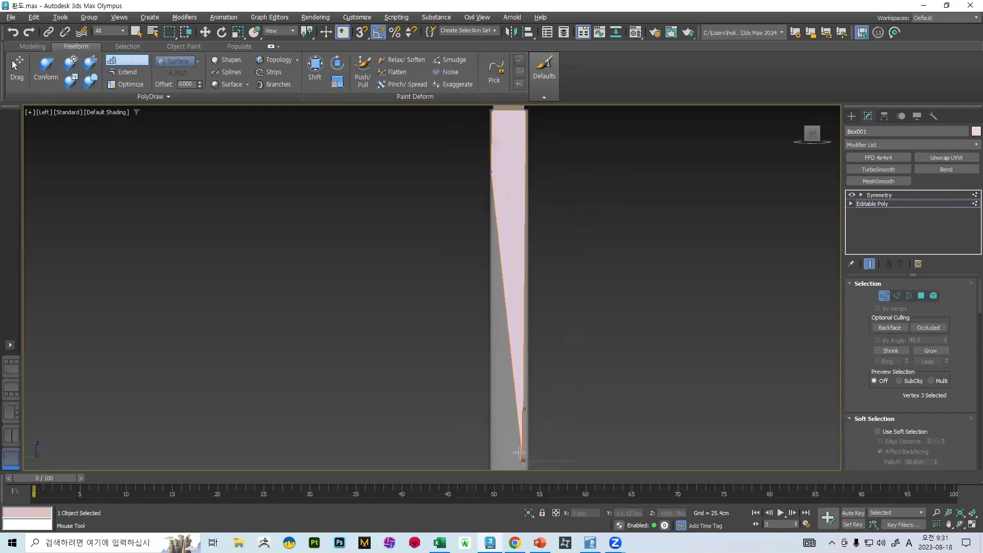
pyautogui.moveTo(492, 170); pyautogui.dragTo(494, 446)
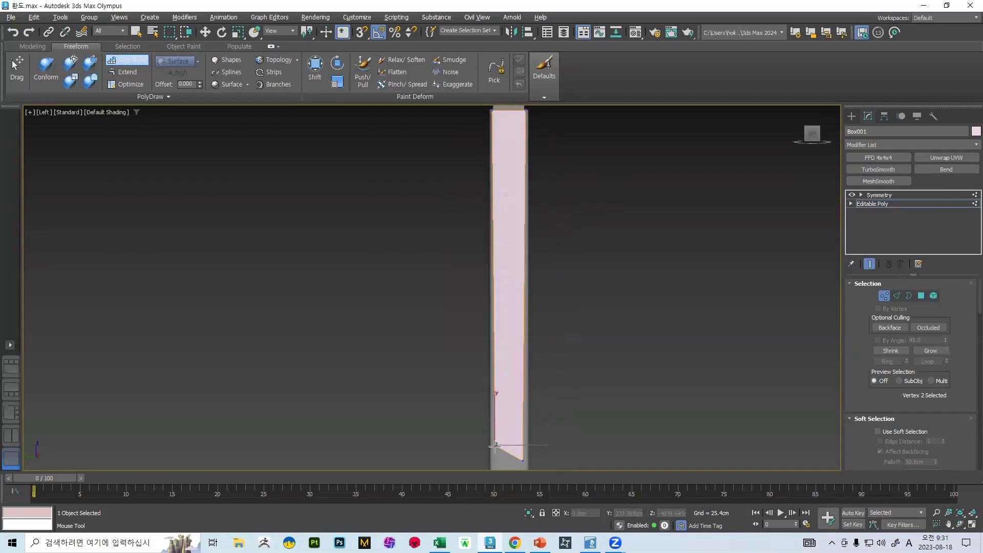
pyautogui.click(500, 234)
pyautogui.scroll(3, 499, 307)
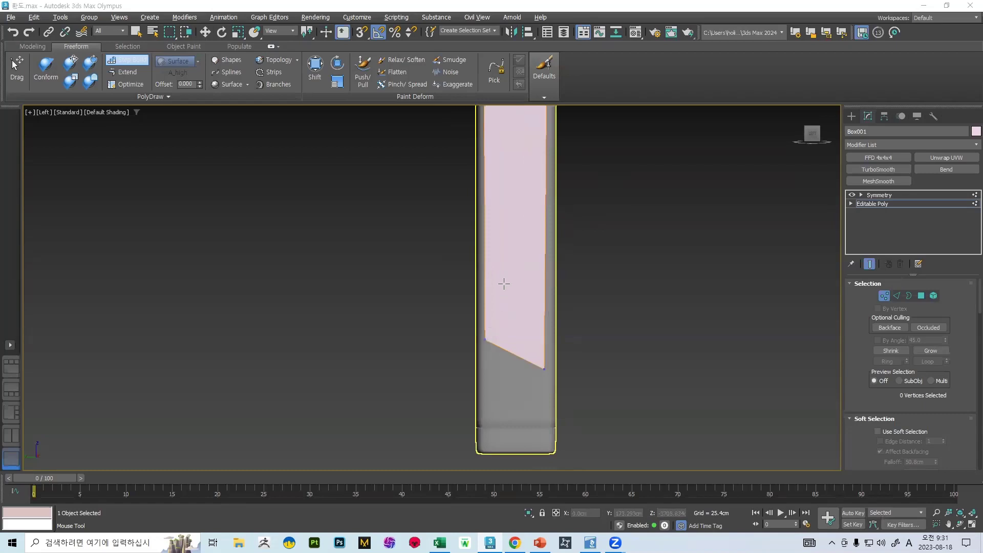
pyautogui.hotkey('ctrl', 'z')
pyautogui.hotkey('ctrl', 'z')
pyautogui.scroll(-3, 515, 357)
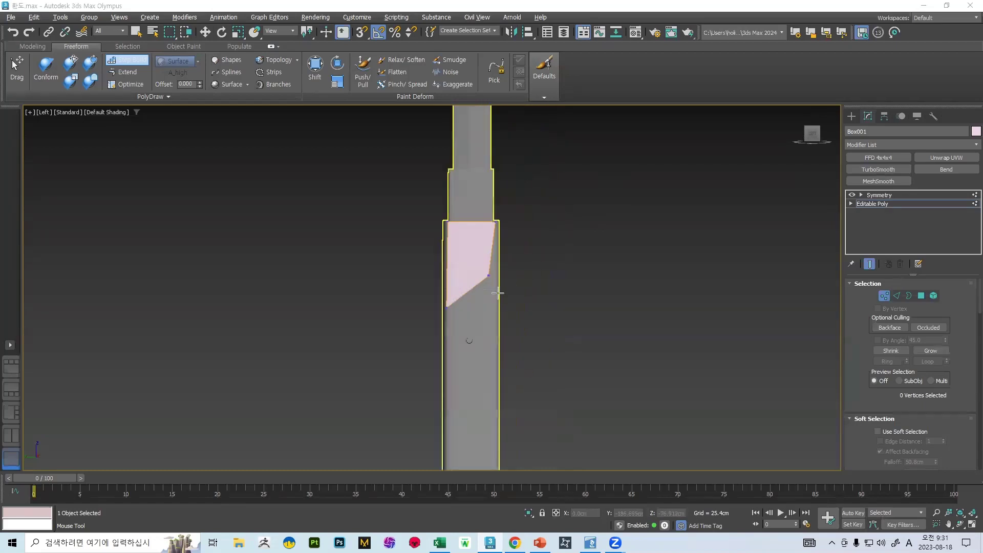
# Step: Place the quad's two lower corners just above the seam beneath the uppermost section, near the handle's side edges
pyautogui.scroll(5, 498, 292)
pyautogui.moveTo(499, 233); pyautogui.dragTo(529, 336)
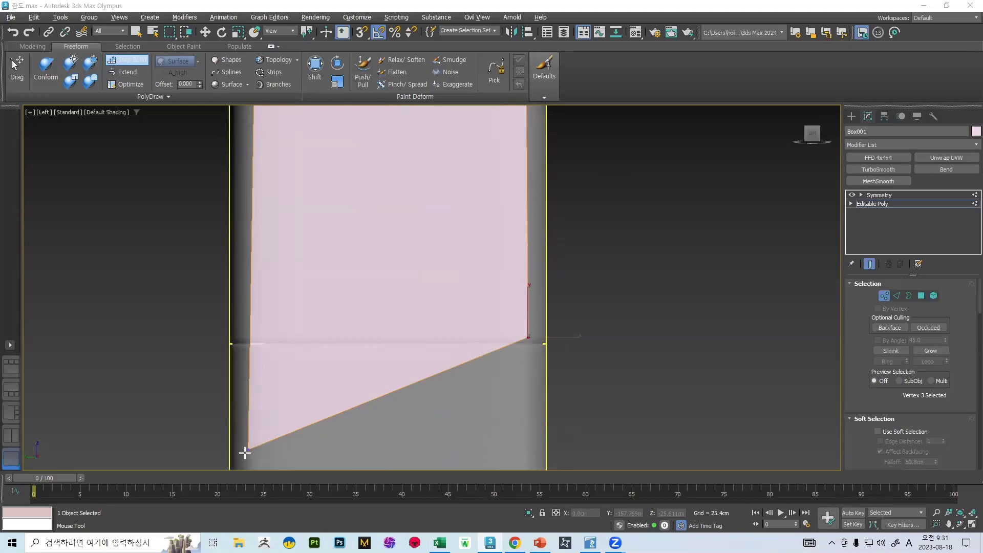
pyautogui.moveTo(253, 350); pyautogui.dragTo(251, 338)
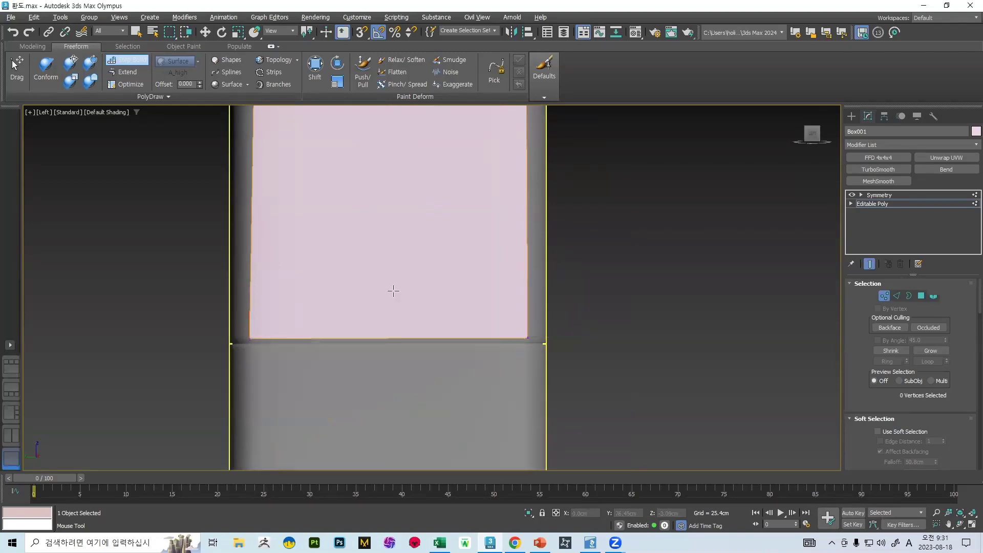
# Step: Examine how the quad fits the uppermost section and how the handle continues below the seam
pyautogui.moveTo(370, 373); pyautogui.dragTo(402, 345, button='middle')
pyautogui.scroll(-5, 369, 198)
pyautogui.scroll(3, 363, 266)
pyautogui.scroll(2, 363, 264)
pyautogui.scroll(-3, 367, 236)
pyautogui.scroll(1, 382, 278)
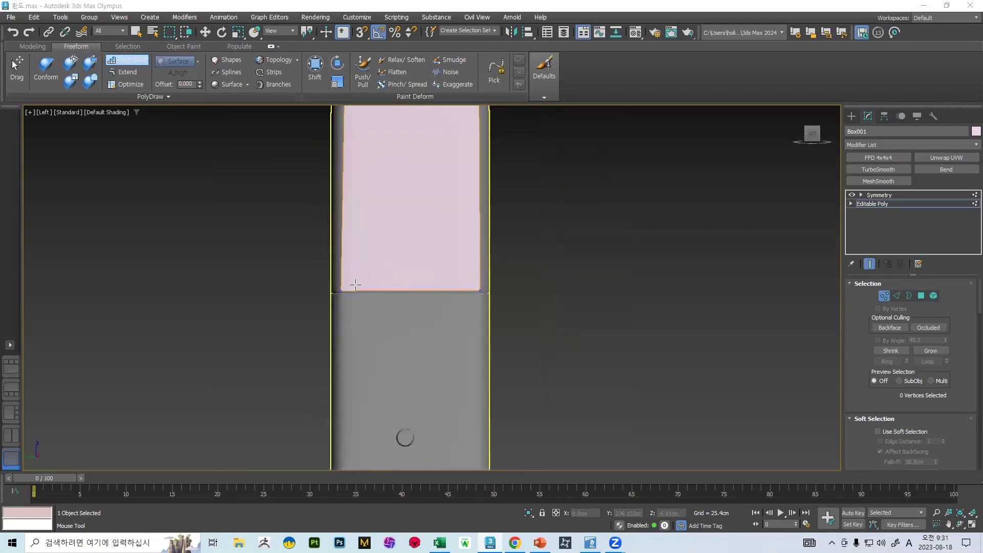
pyautogui.scroll(3, 350, 293)
pyautogui.scroll(-6, 353, 294)
pyautogui.scroll(-3, 389, 327)
pyautogui.moveTo(390, 307); pyautogui.dragTo(401, 241, button='middle')
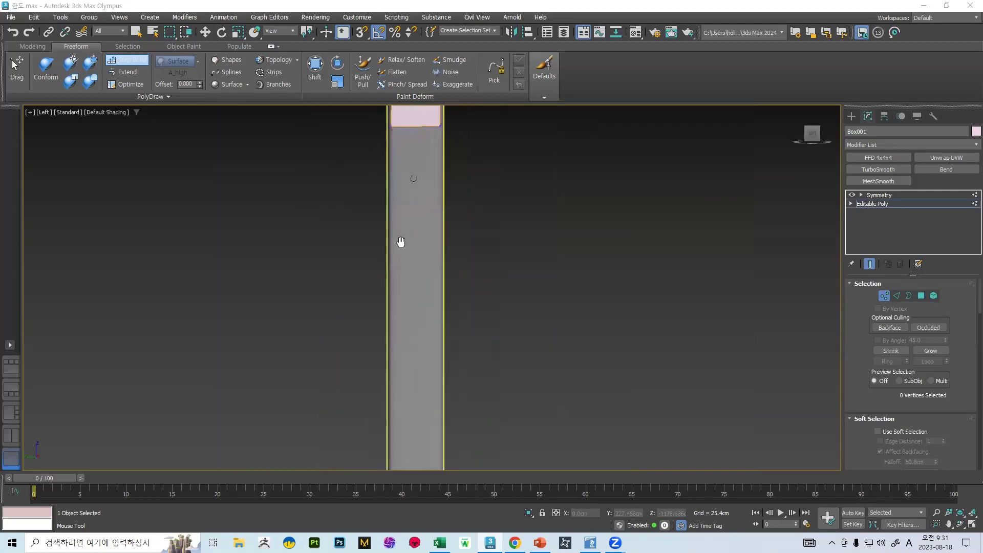
pyautogui.scroll(3, 480, 350)
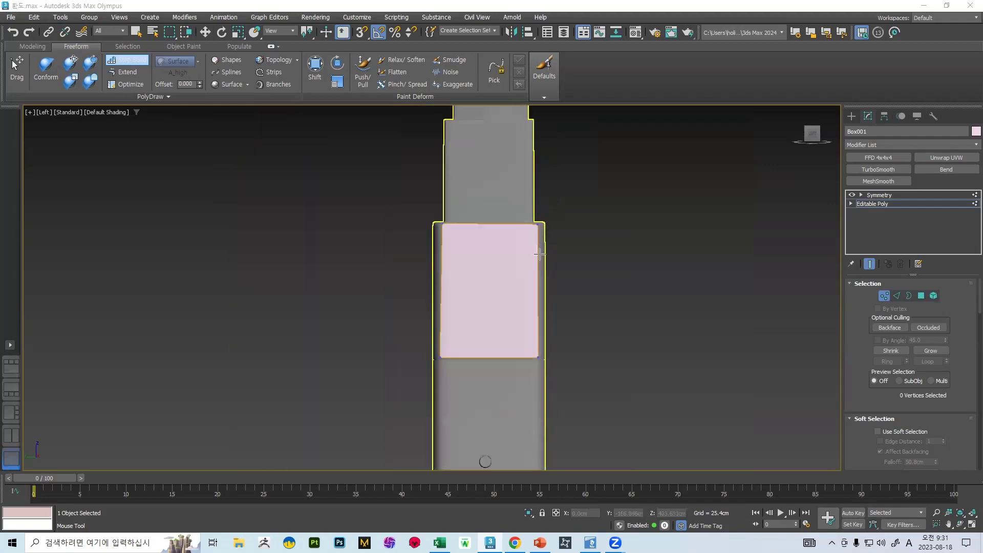
# Step: Nudge the quad's lower-right corner slightly outward, keeping the bottom edge level
pyautogui.scroll(5, 533, 346)
pyautogui.click(573, 367)
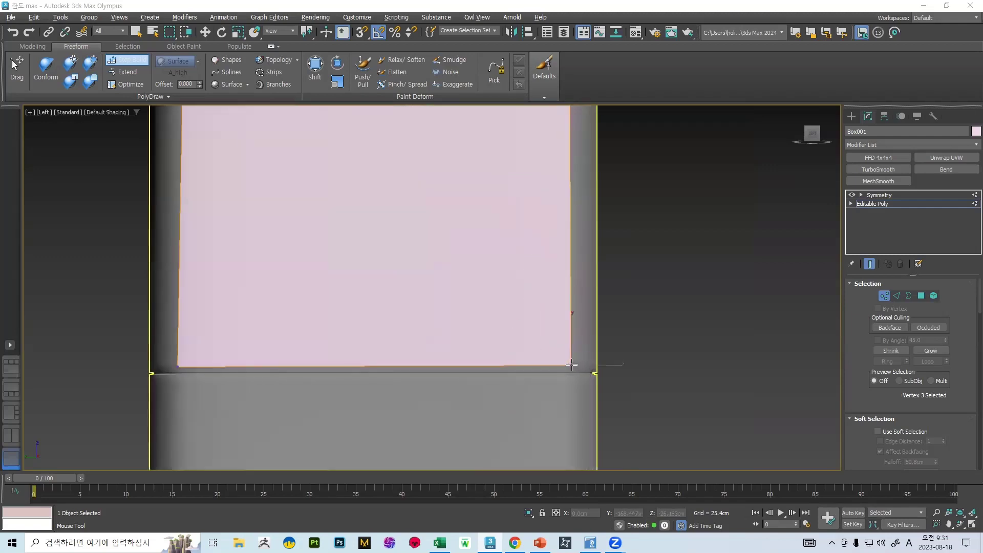
pyautogui.moveTo(574, 368); pyautogui.dragTo(574, 366)
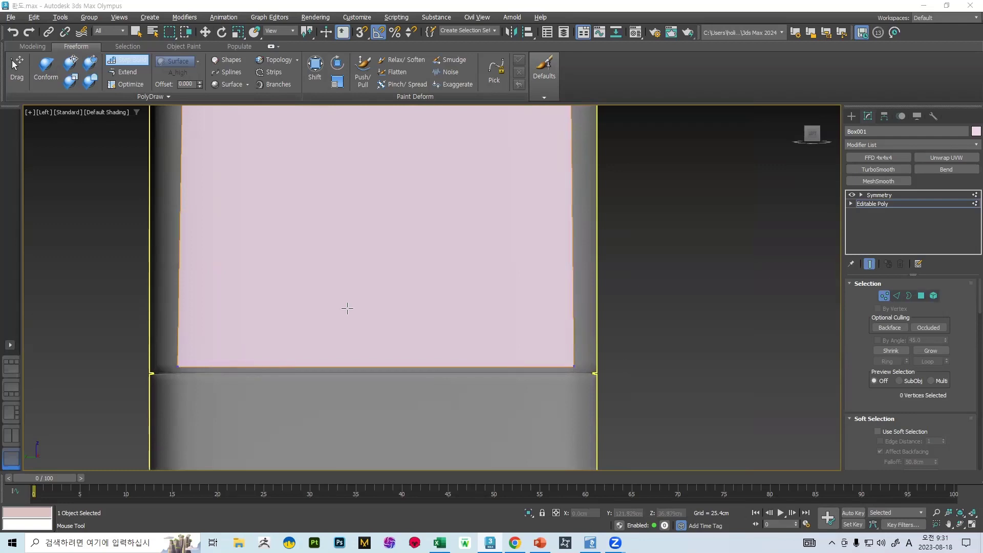
pyautogui.scroll(-1, 359, 291)
pyautogui.moveTo(369, 272); pyautogui.dragTo(392, 232, button='middle')
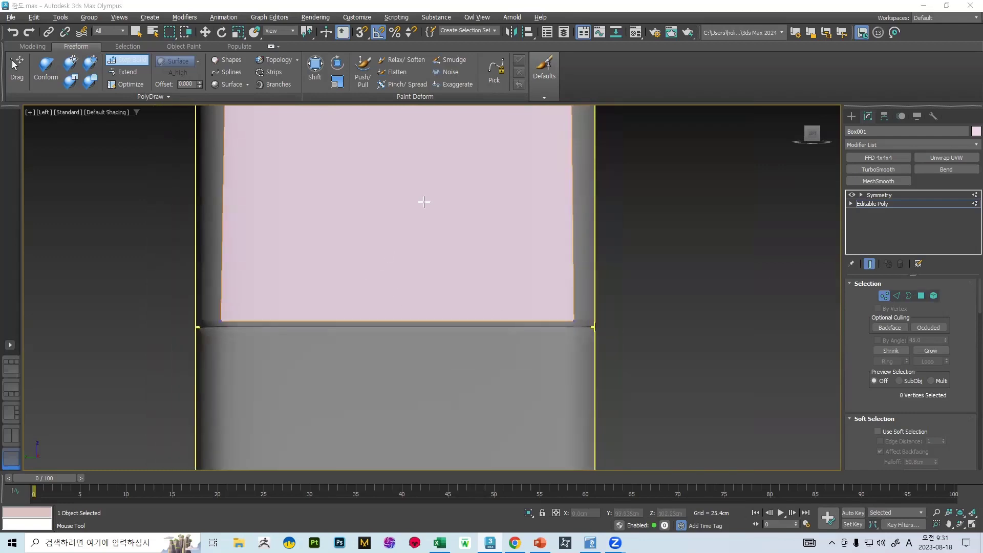
# Step: Raise both lower corners of the quad slightly above the seam in Left view so that its bottom edge is level
pyautogui.keyDown('alt'); pyautogui.moveTo(424, 202); pyautogui.dragTo(362, 238, button='middle'); pyautogui.keyUp('alt')
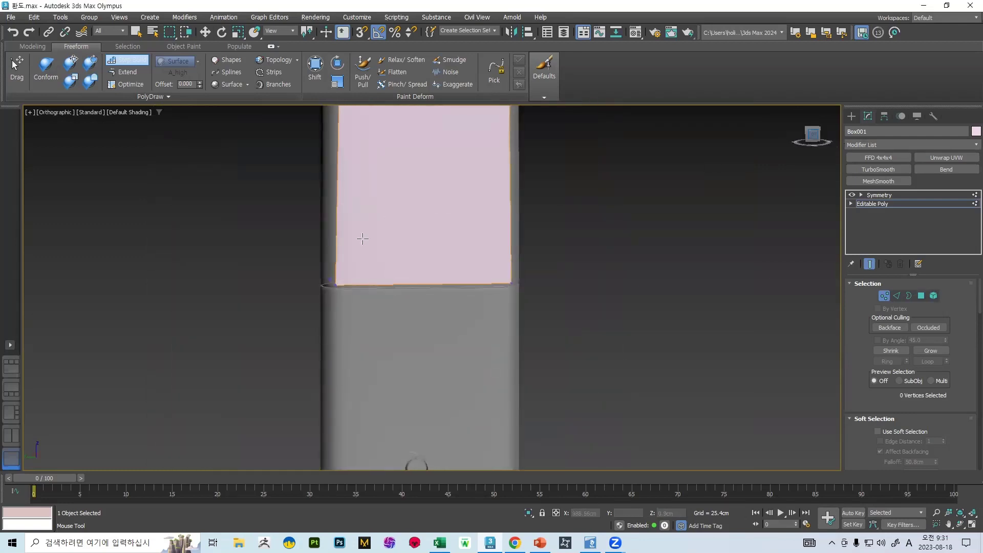
pyautogui.press('l')
pyautogui.click(344, 300)
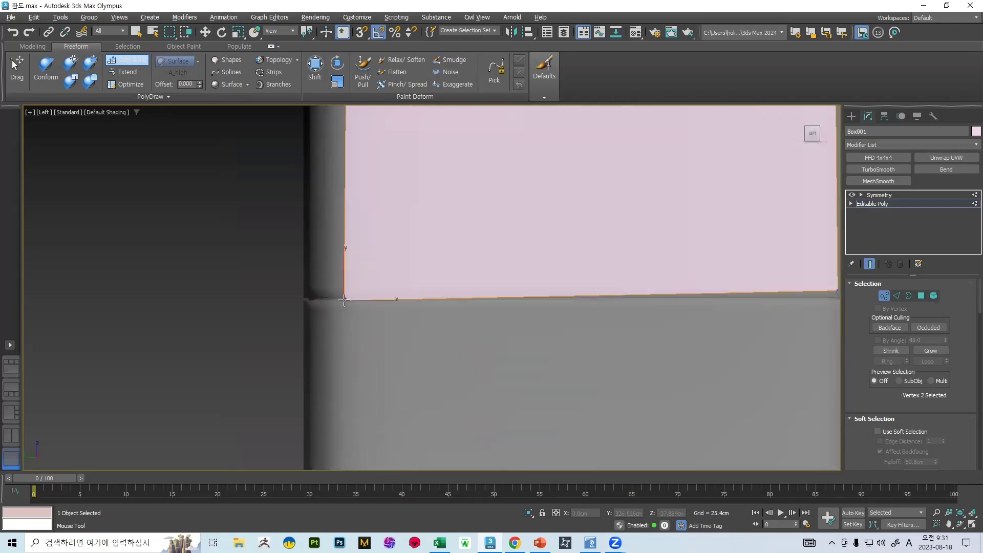
pyautogui.moveTo(344, 301); pyautogui.dragTo(342, 285)
pyautogui.click(407, 244)
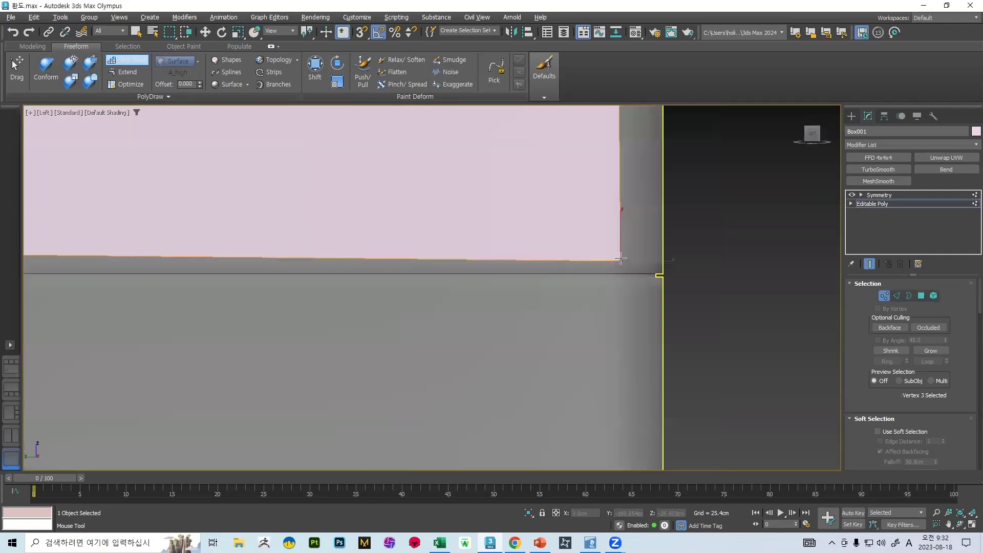
pyautogui.moveTo(621, 261); pyautogui.dragTo(621, 252)
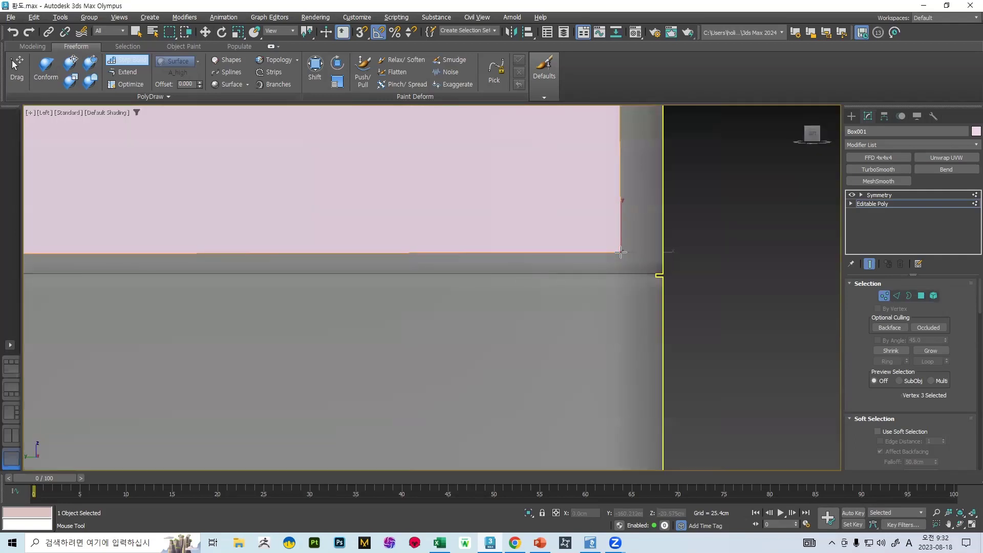
pyautogui.click(616, 215)
pyautogui.scroll(-8, 558, 194)
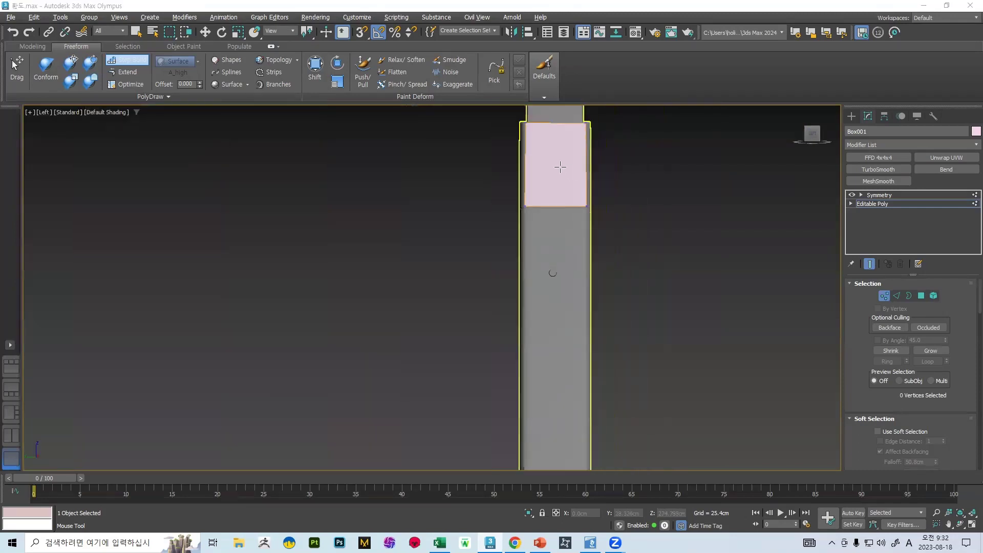
# Step: Extend the mesh with a quad below the seam to just above the small circle, placing its lower corners near the handle's side edges
pyautogui.scroll(3, 499, 187)
pyautogui.moveTo(471, 241); pyautogui.dragTo(424, 147, button='middle')
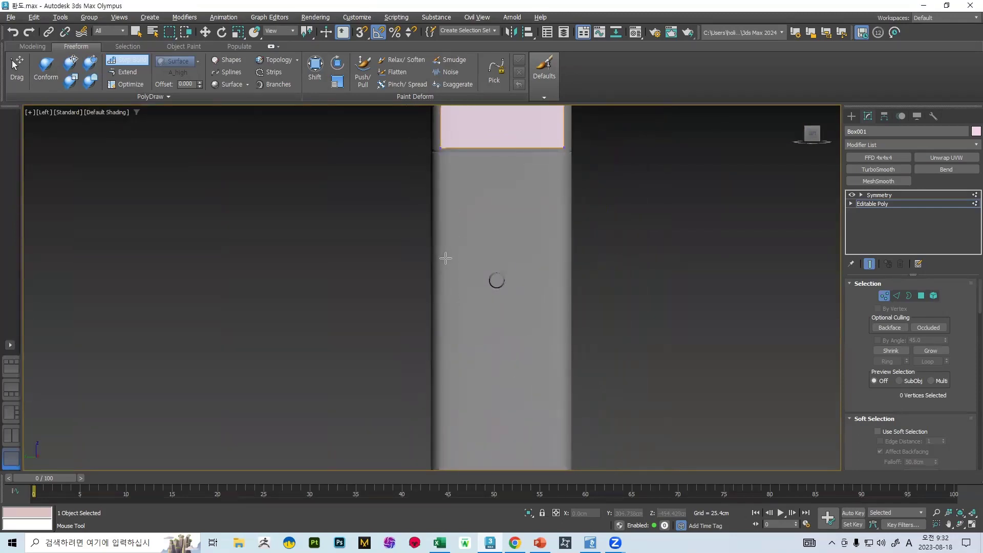
pyautogui.keyDown('shift'); pyautogui.click(500, 207); pyautogui.keyUp('shift')
pyautogui.scroll(3, 509, 270)
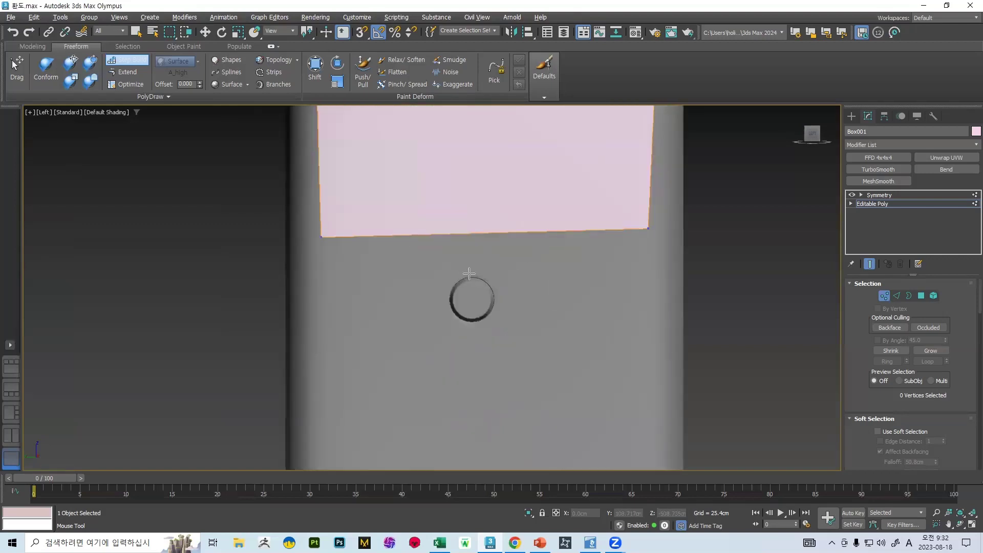
pyautogui.keyDown('ctrl'); pyautogui.keyDown('alt'); pyautogui.keyDown('shift'); pyautogui.moveTo(321, 237); pyautogui.dragTo(316, 228); pyautogui.keyUp('shift'); pyautogui.keyUp('alt'); pyautogui.keyUp('ctrl')
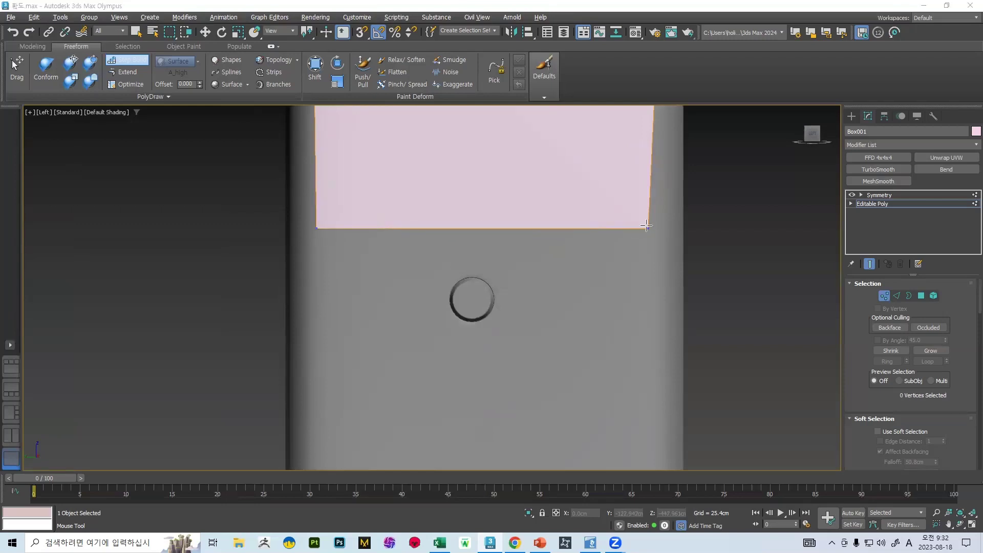
pyautogui.keyDown('ctrl'); pyautogui.keyDown('alt'); pyautogui.keyDown('shift'); pyautogui.moveTo(646, 225); pyautogui.dragTo(654, 225); pyautogui.keyUp('shift'); pyautogui.keyUp('alt'); pyautogui.keyUp('ctrl')
# Step: Build three quads around the small circle, one above it and one on each side, using new points beside the circle and handle edges
pyautogui.click(459, 275)
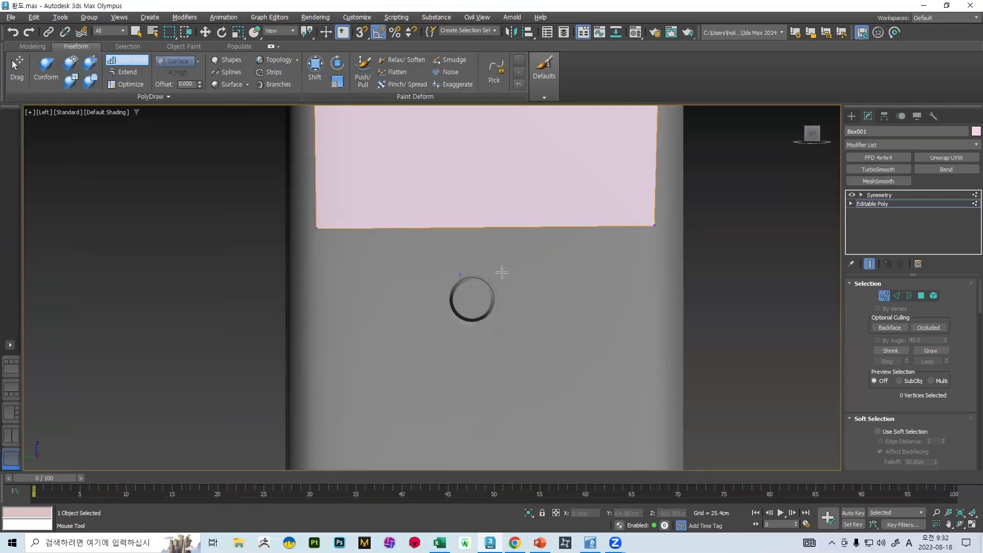
pyautogui.keyDown('shift'); pyautogui.click(497, 255); pyautogui.keyUp('shift')
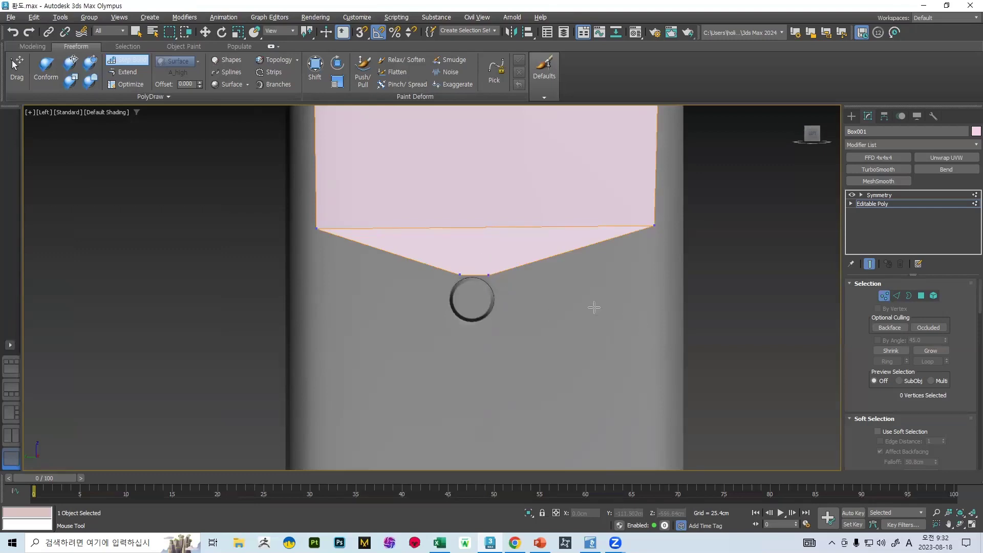
pyautogui.click(642, 378)
pyautogui.keyDown('shift'); pyautogui.click(538, 295); pyautogui.keyUp('shift')
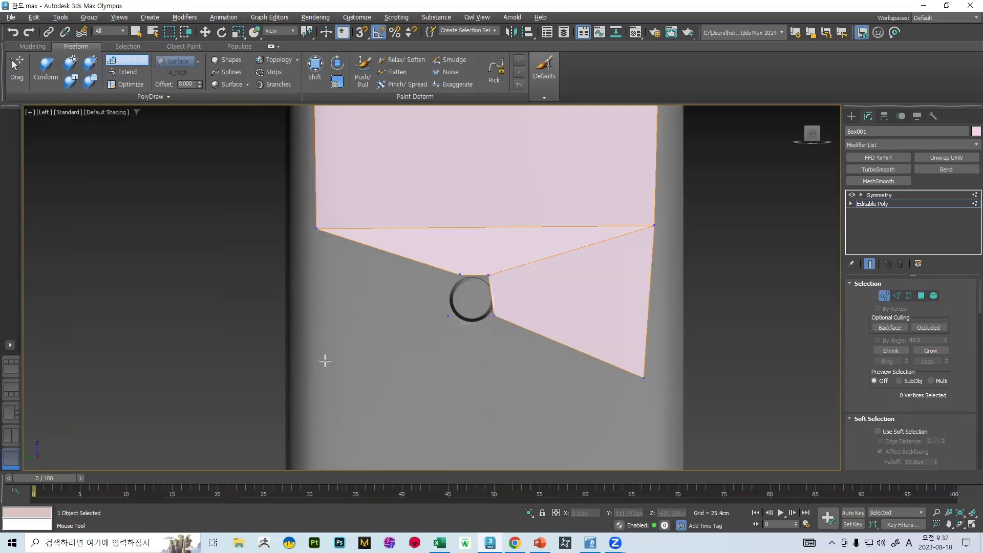
pyautogui.click(324, 360)
pyautogui.keyDown('shift'); pyautogui.click(375, 318); pyautogui.keyUp('shift')
pyautogui.moveTo(460, 290); pyautogui.dragTo(481, 199, button='middle')
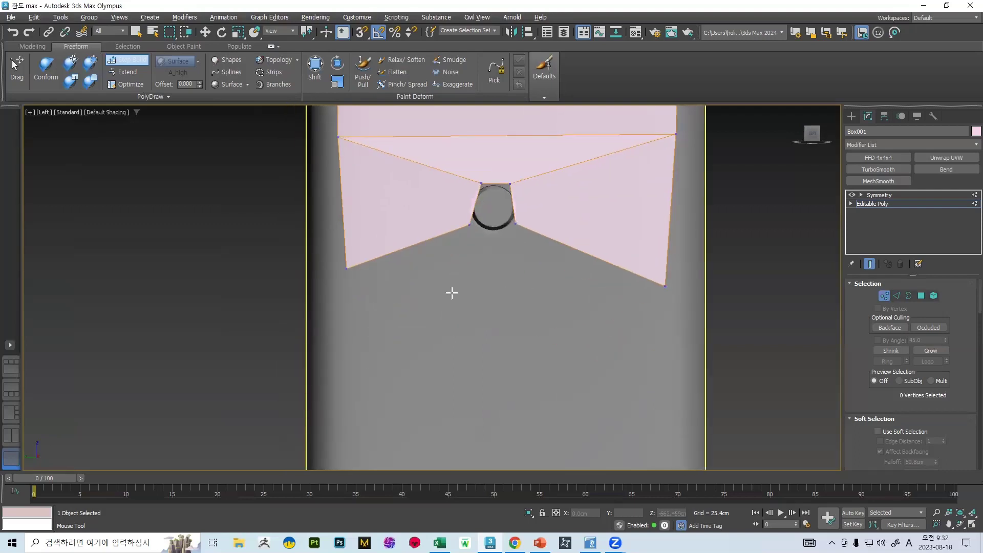
# Step: Move the outer lower corners of the two side quads down and outward, level with each other and in line with the corners above
pyautogui.keyDown('shift'); pyautogui.click(493, 204); pyautogui.keyUp('shift')
pyautogui.hotkey('ctrl', 'z')
pyautogui.moveTo(350, 265); pyautogui.dragTo(338, 302)
pyautogui.keyDown('ctrl'); pyautogui.click(669, 286); pyautogui.keyUp('ctrl')
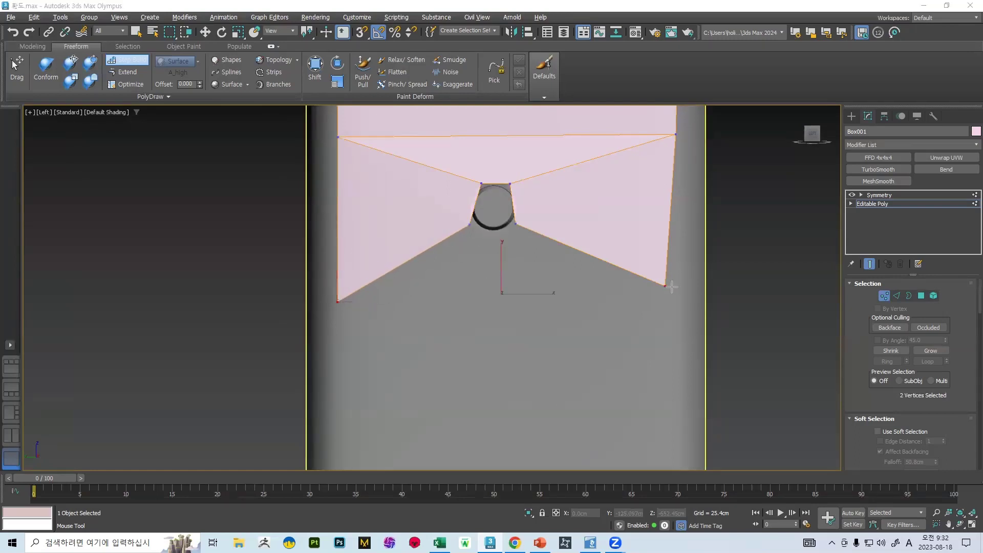
pyautogui.keyDown('ctrl'); pyautogui.keyDown('alt'); pyautogui.keyDown('shift'); pyautogui.moveTo(677, 303); pyautogui.dragTo(676, 302); pyautogui.keyUp('shift'); pyautogui.keyUp('alt'); pyautogui.keyUp('ctrl')
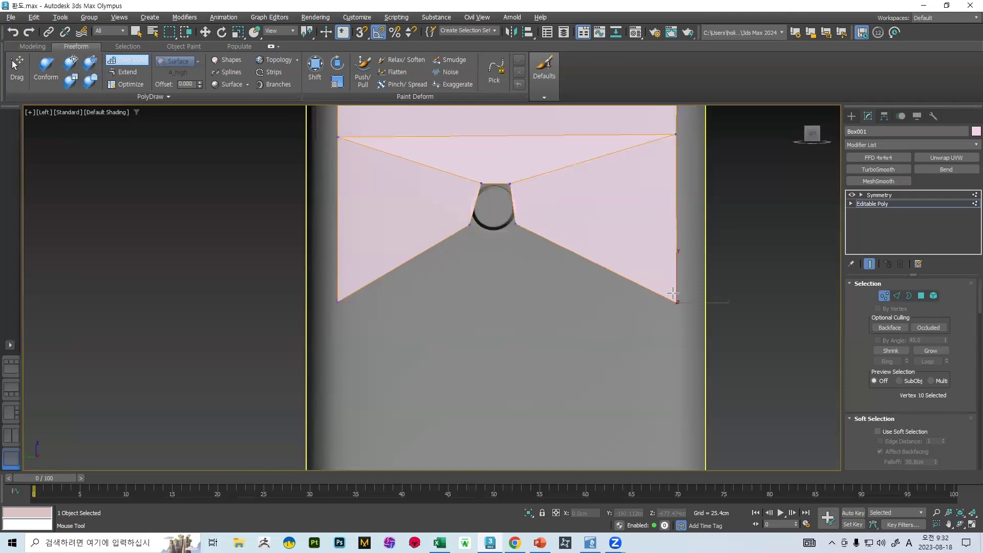
pyautogui.moveTo(532, 282); pyautogui.dragTo(527, 294, button='middle')
# Step: Spread the two upper corners of the opening around the circle to the circle's full width
pyautogui.keyDown('shift'); pyautogui.click(471, 292); pyautogui.keyUp('shift')
pyautogui.keyDown('ctrl'); pyautogui.click(485, 224); pyautogui.keyUp('ctrl')
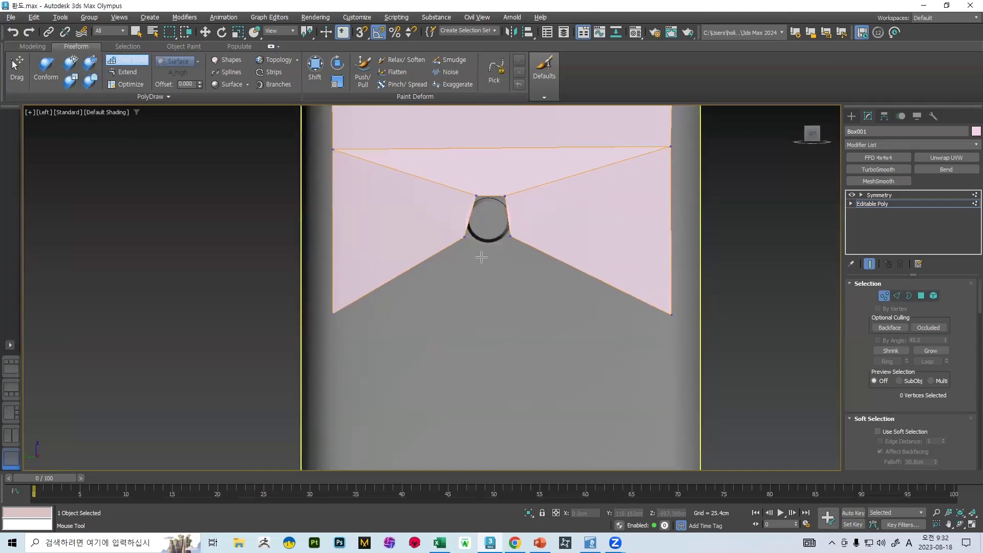
pyautogui.moveTo(475, 195); pyautogui.dragTo(510, 198)
pyautogui.click(466, 198)
pyautogui.click(511, 199)
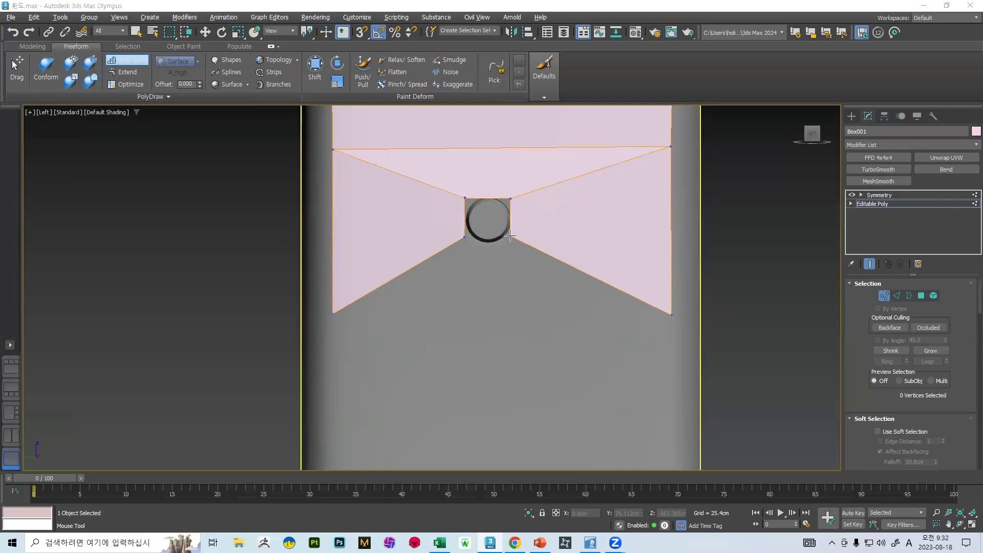
# Step: Fine-tune the opening's two right corners so that its right edge runs straight beside the circle
pyautogui.scroll(5, 524, 238)
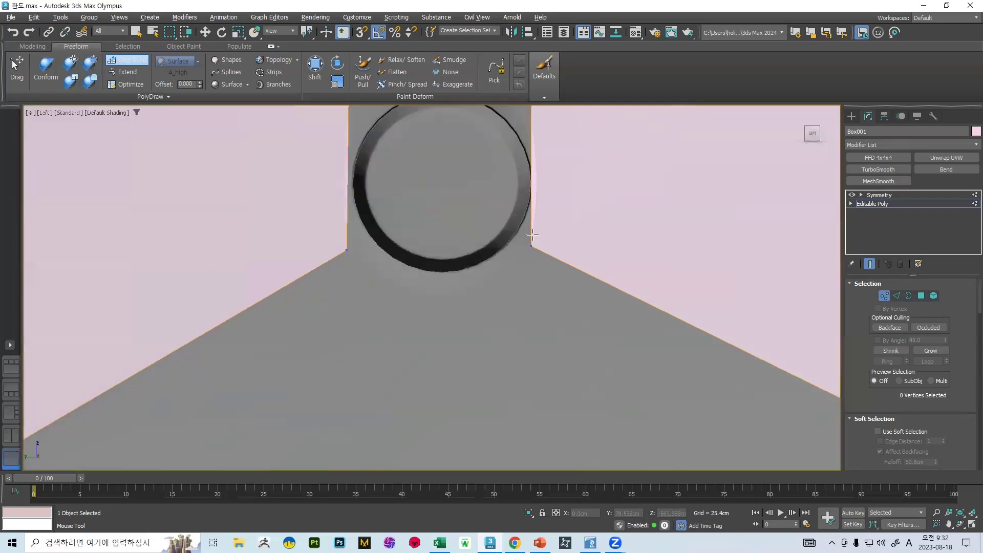
pyautogui.moveTo(534, 247); pyautogui.dragTo(533, 251)
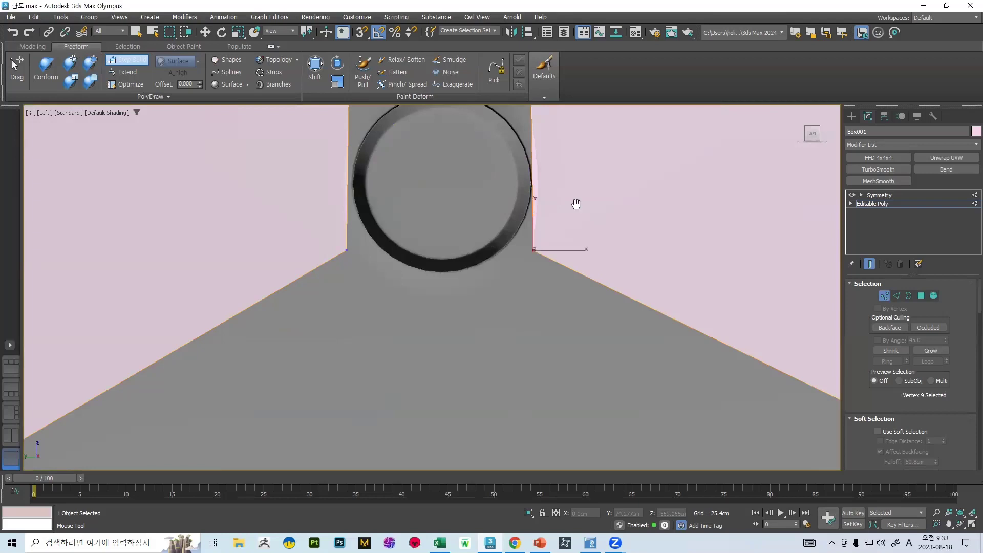
pyautogui.scroll(-4, 568, 184)
pyautogui.click(570, 179)
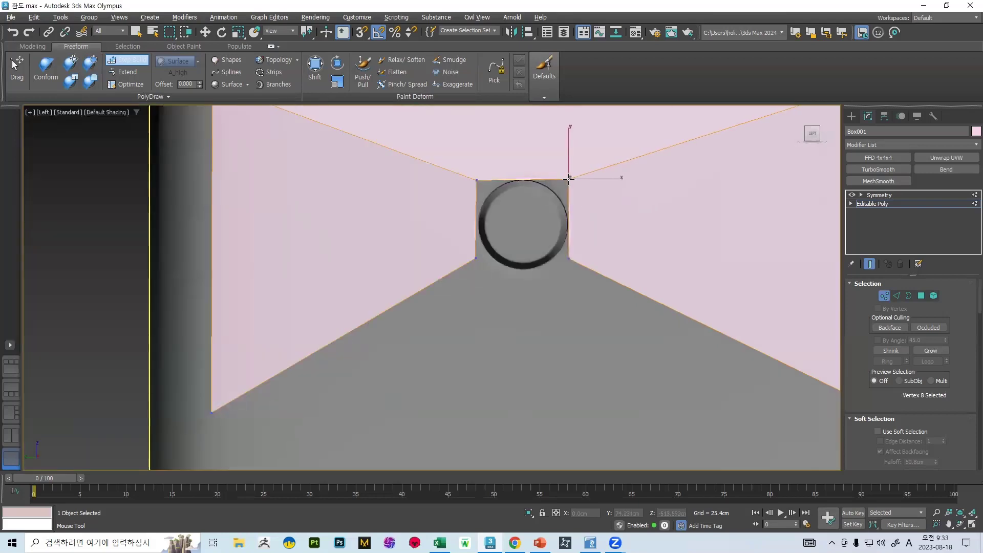
pyautogui.click(563, 216)
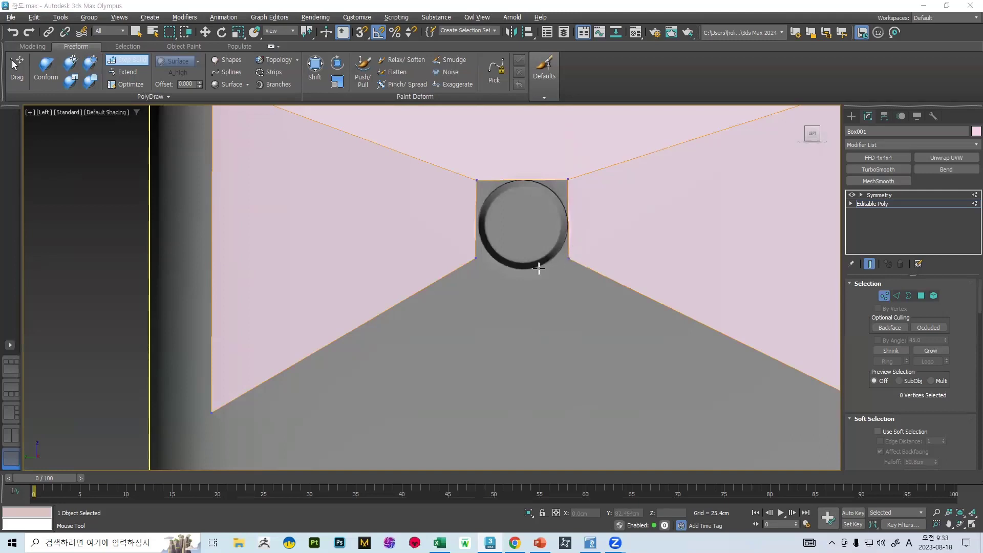
# Step: Bridge the lower edges of the two side quads to close the ring of faces beneath the circle
pyautogui.scroll(-5, 538, 266)
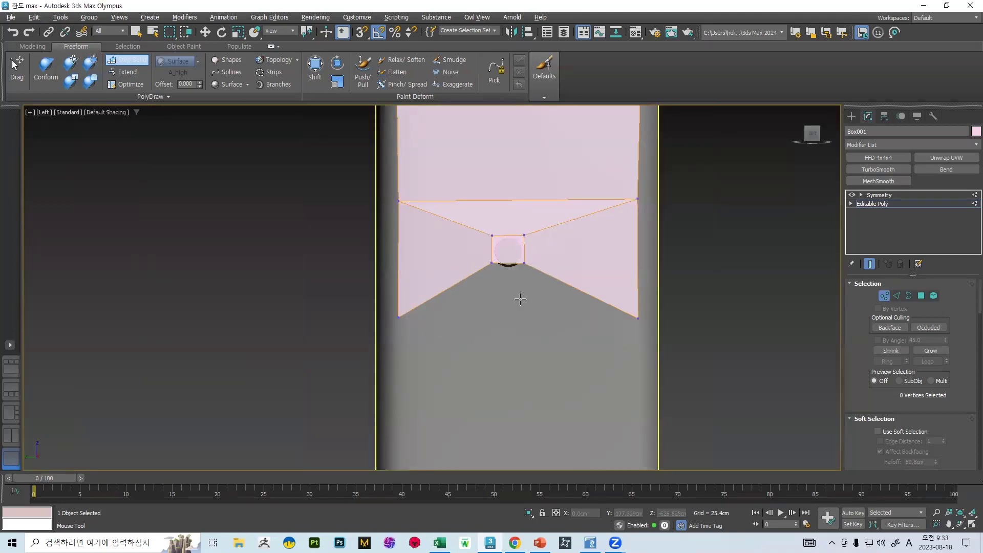
pyautogui.scroll(-4, 512, 286)
pyautogui.scroll(6, 479, 299)
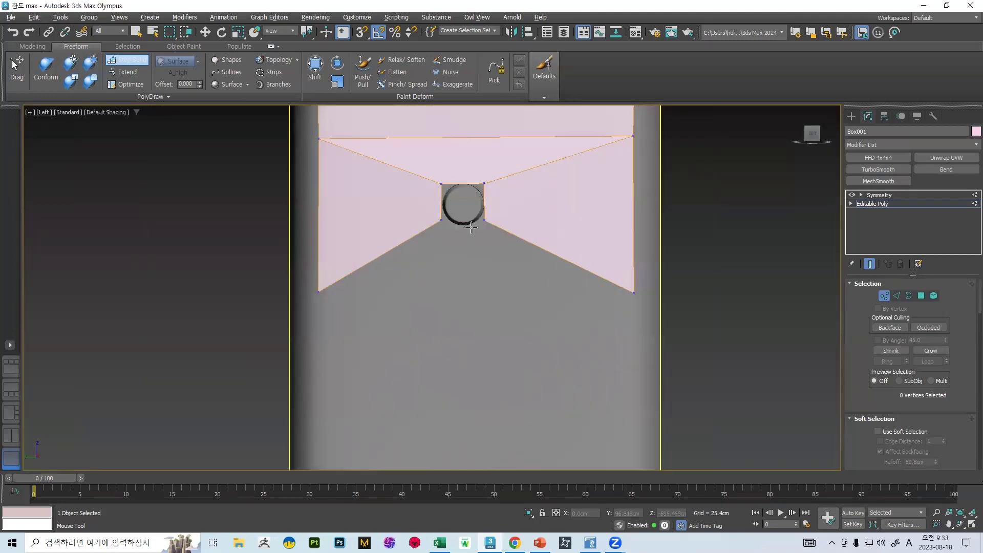
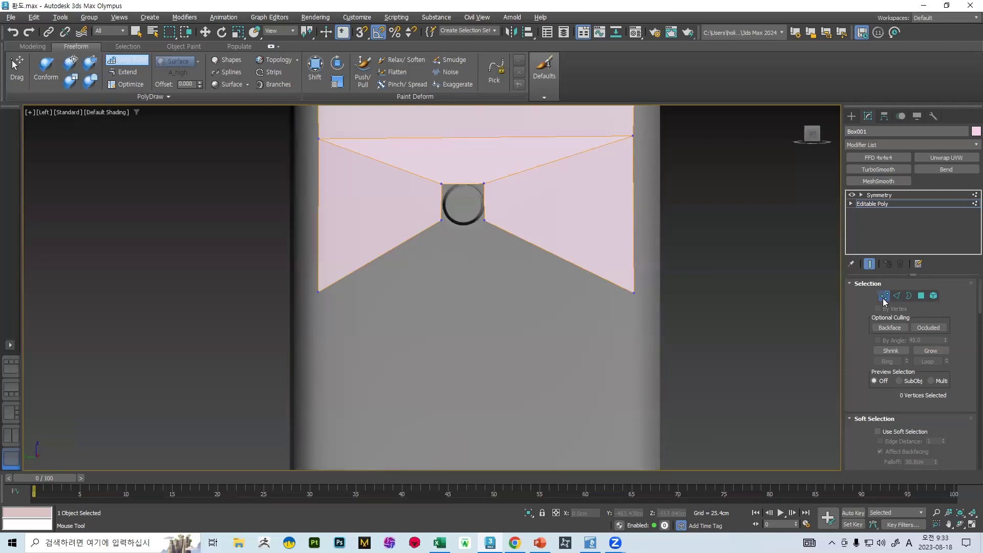
pyautogui.click(883, 295)
pyautogui.press('2')
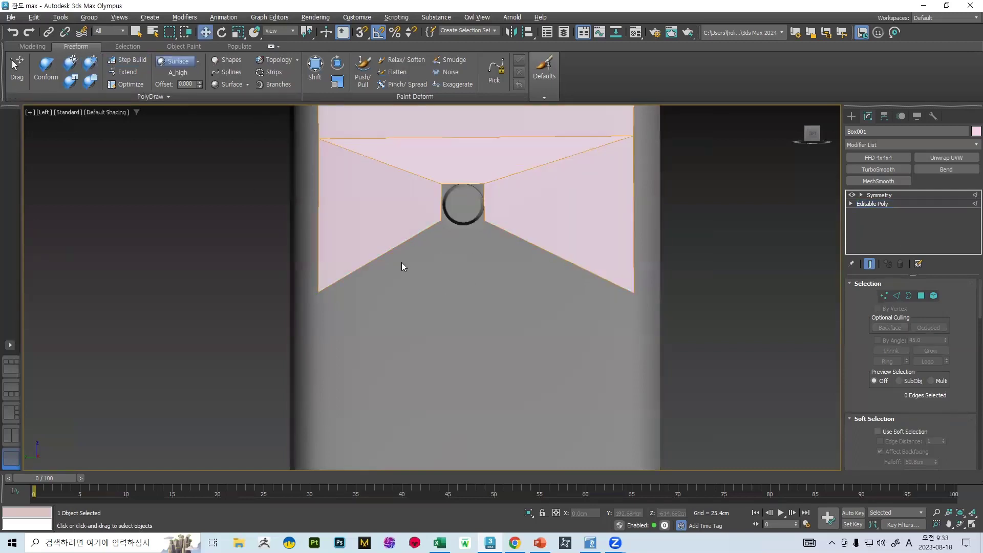
pyautogui.press('w')
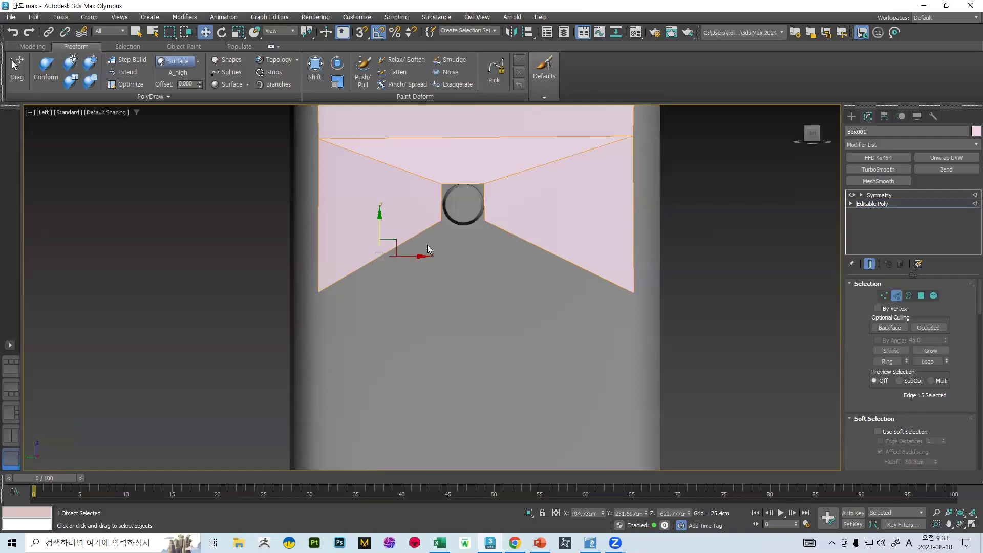
pyautogui.click(557, 258)
pyautogui.keyDown('ctrl'); pyautogui.click(371, 260); pyautogui.keyUp('ctrl')
pyautogui.moveTo(912, 364); pyautogui.dragTo(916, 303)
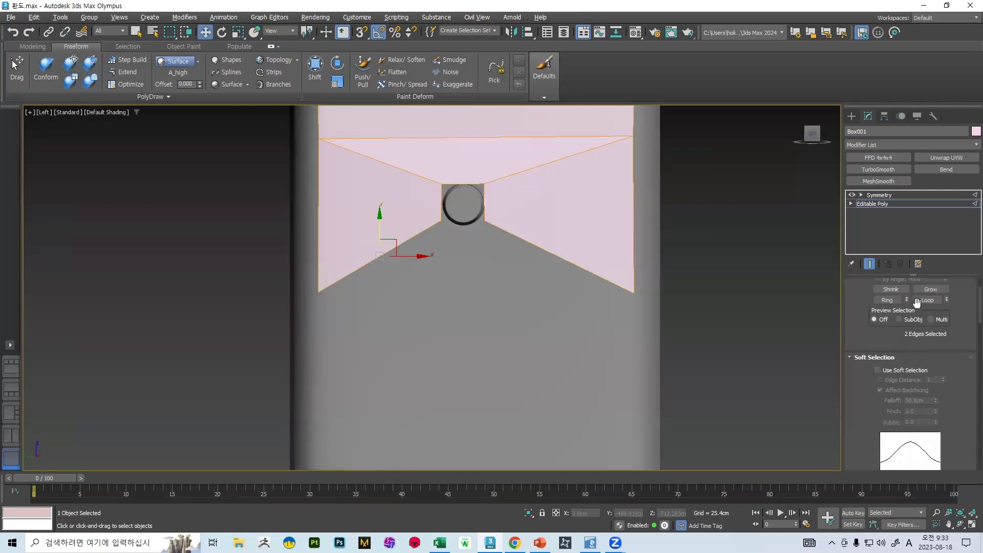
pyautogui.scroll(-5, 917, 302)
pyautogui.click(885, 368)
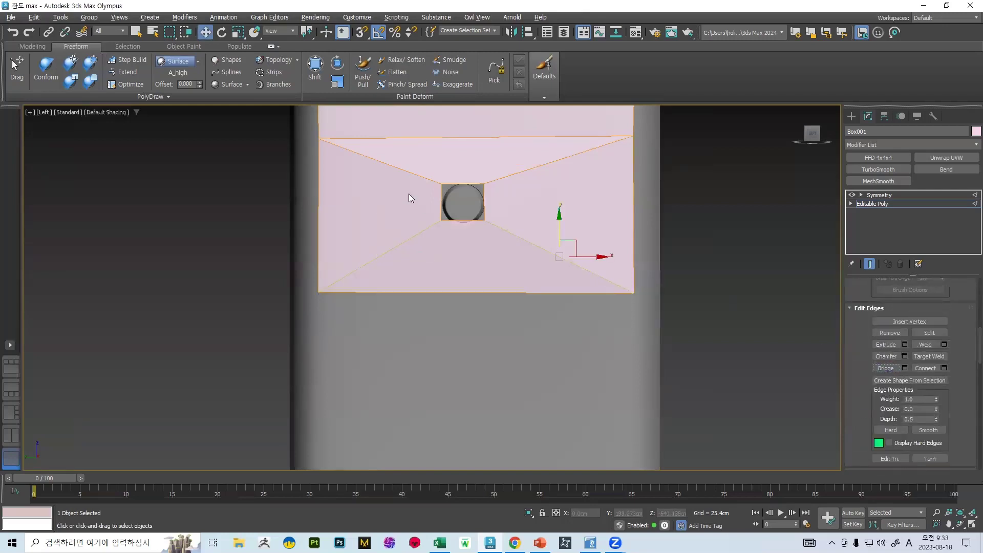
# Step: Lower the ring's outer lower-left corner slightly and move the opening's two lower corners down to enclose the circle
pyautogui.moveTo(408, 194); pyautogui.dragTo(446, 166, button='middle')
pyautogui.click(124, 61)
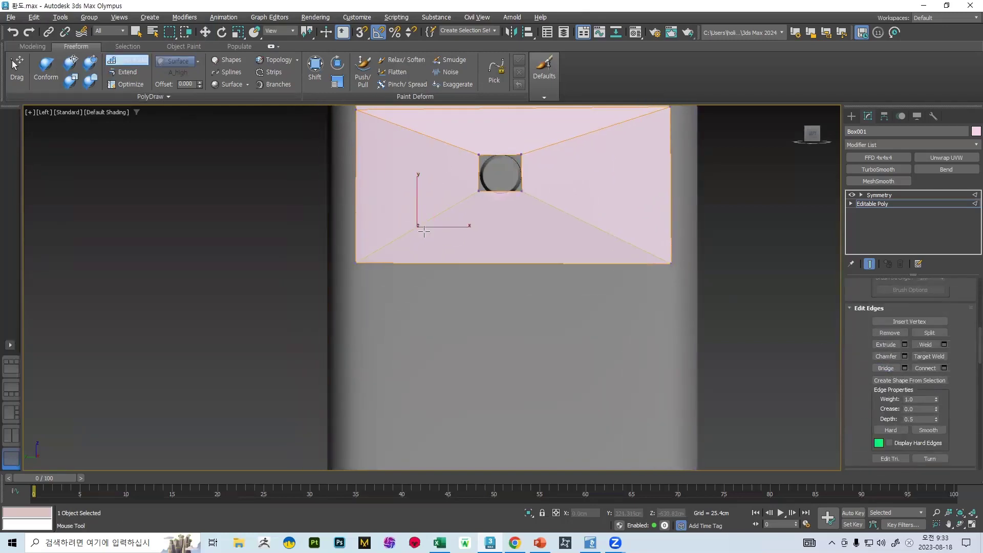
pyautogui.moveTo(355, 264); pyautogui.dragTo(355, 268)
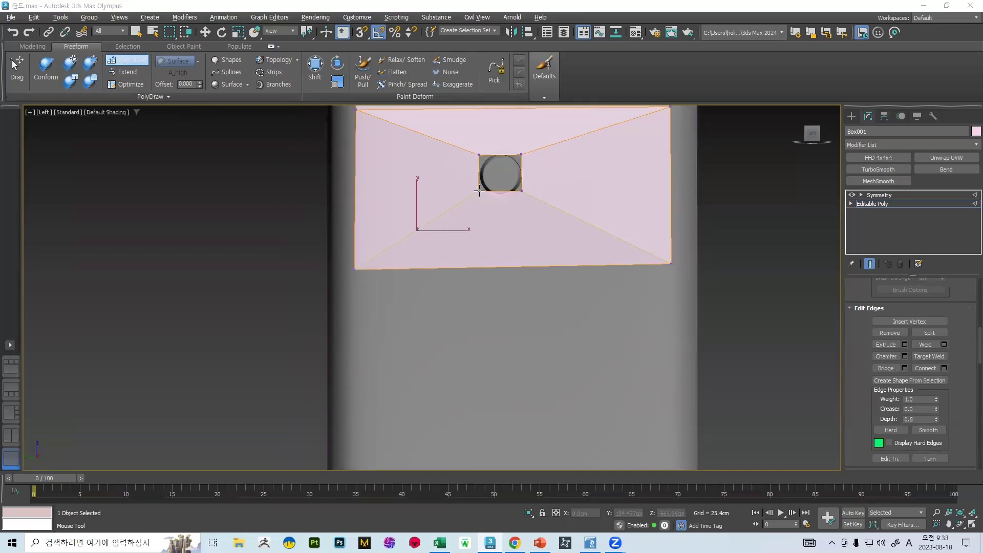
pyautogui.scroll(10, 909, 358)
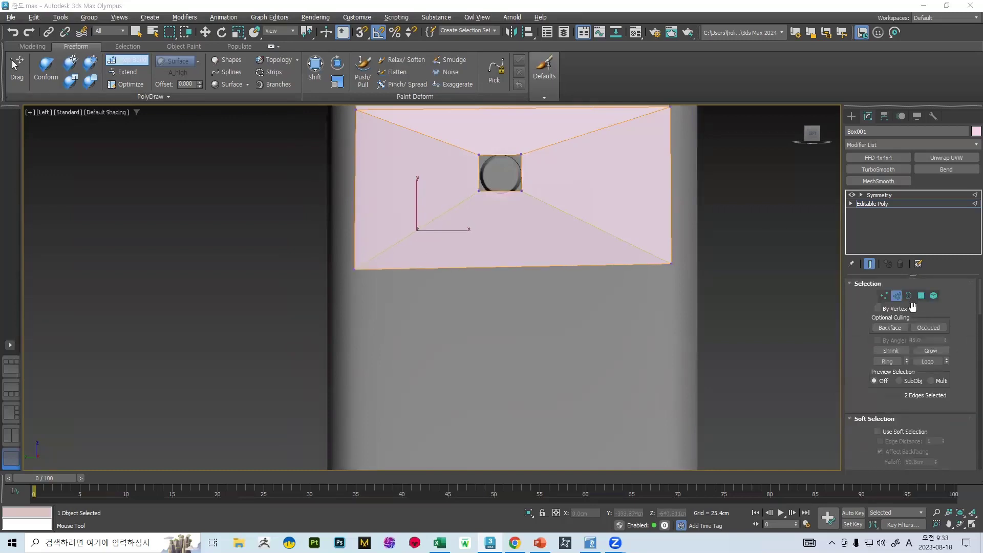
pyautogui.click(896, 297)
pyautogui.click(884, 296)
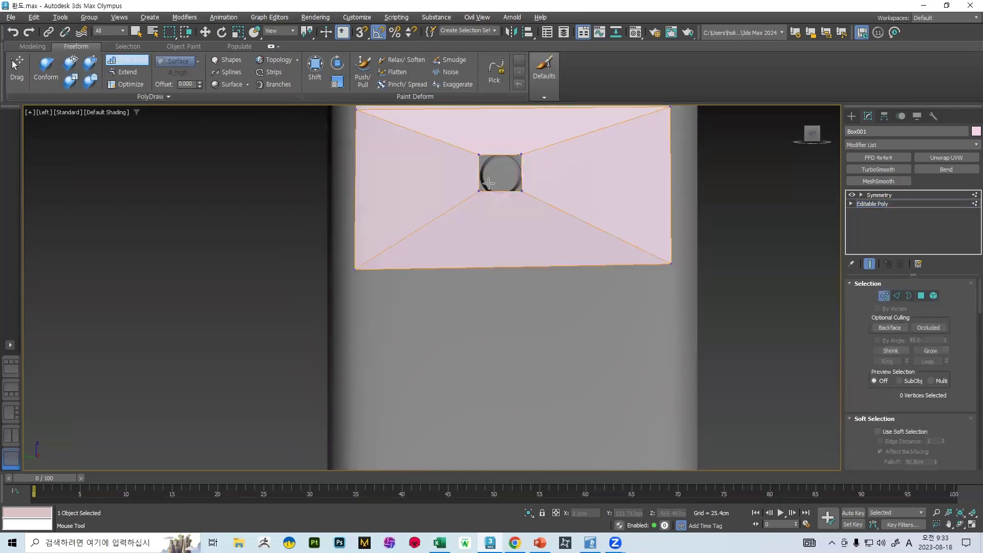
pyautogui.moveTo(482, 193); pyautogui.dragTo(478, 194)
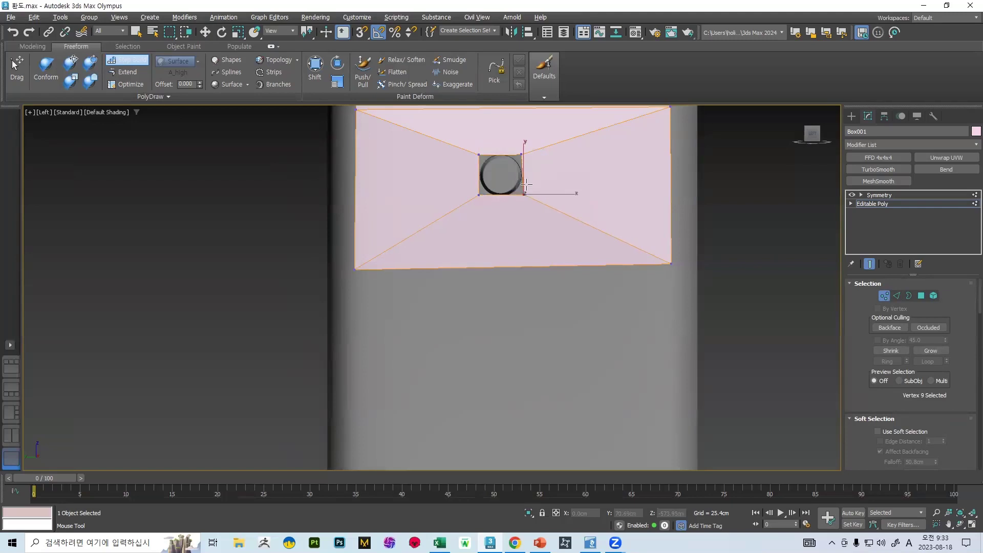
pyautogui.click(507, 177)
# Step: Connect the upright edges of the two quads beside the circle with a horizontal edge across each
pyautogui.moveTo(507, 176); pyautogui.dragTo(510, 288, button='middle')
pyautogui.scroll(5, 519, 212)
pyautogui.scroll(-5, 513, 195)
pyautogui.scroll(-3, 510, 288)
pyautogui.scroll(3, 504, 349)
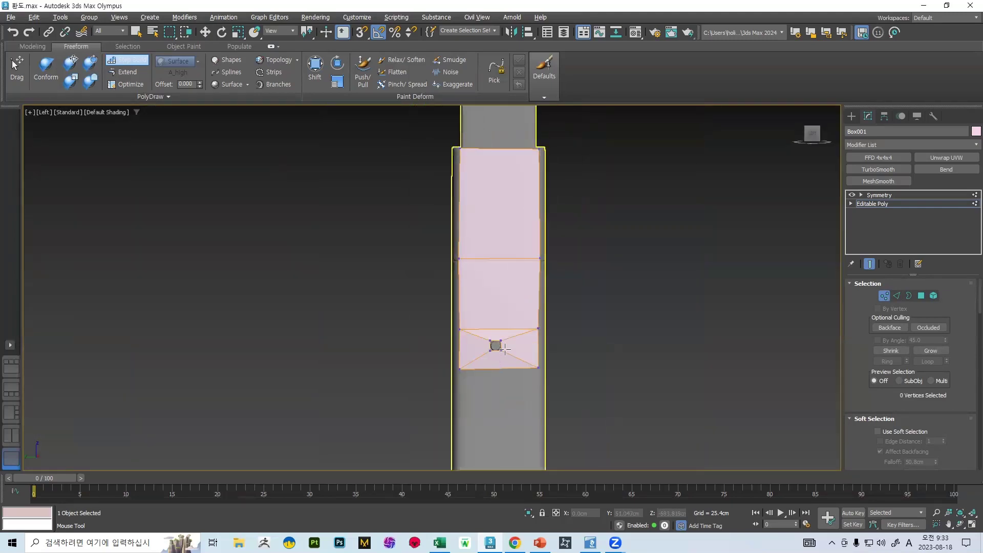
pyautogui.scroll(5, 505, 349)
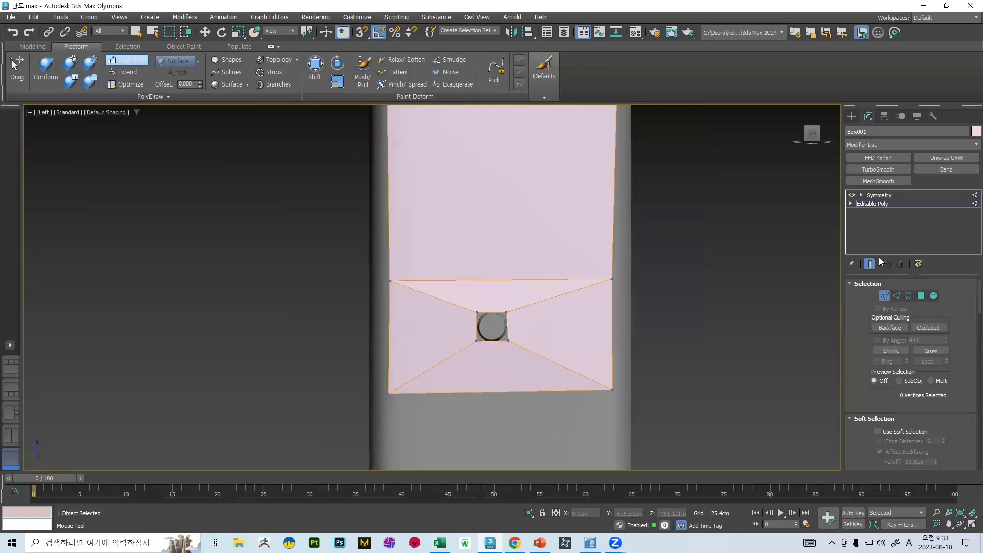
pyautogui.click(884, 296)
pyautogui.click(114, 63)
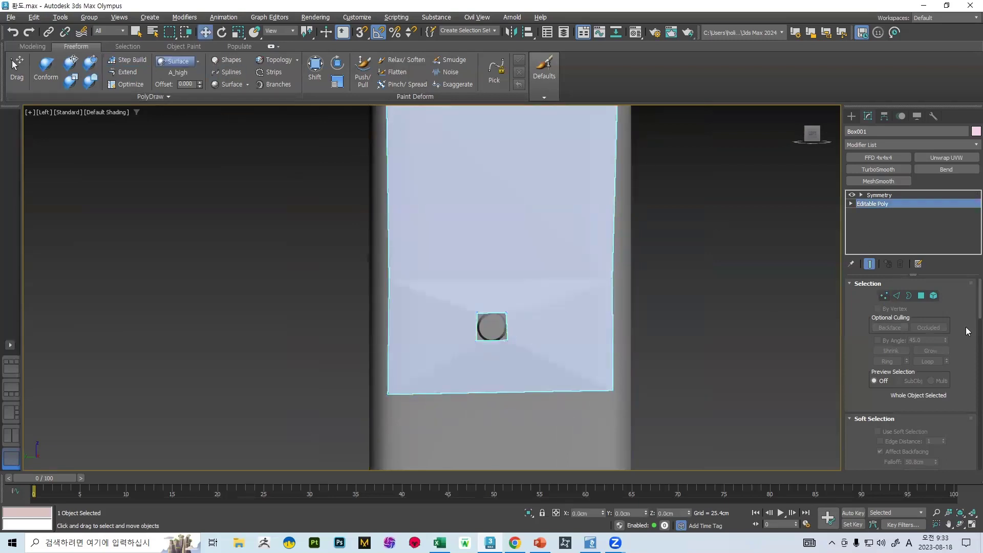
pyautogui.click(897, 297)
pyautogui.moveTo(668, 326); pyautogui.dragTo(316, 328)
pyautogui.moveTo(952, 431); pyautogui.dragTo(949, 370)
pyautogui.scroll(-5, 949, 369)
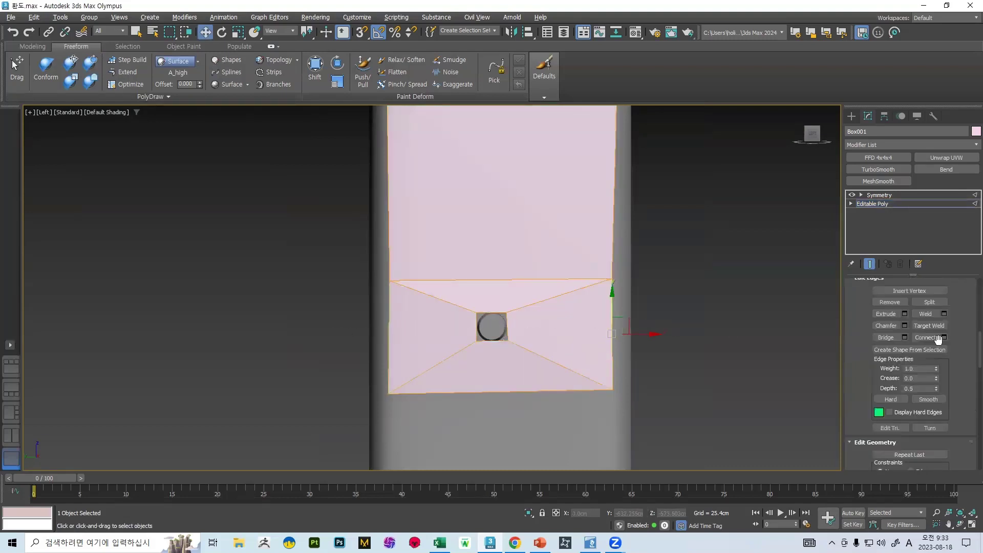
pyautogui.click(926, 337)
# Step: Connect the horizontal edges of all the handle quads with a vertical edge line down the middle of the mesh
pyautogui.moveTo(489, 433); pyautogui.dragTo(490, 184)
pyautogui.scroll(-5, 490, 180)
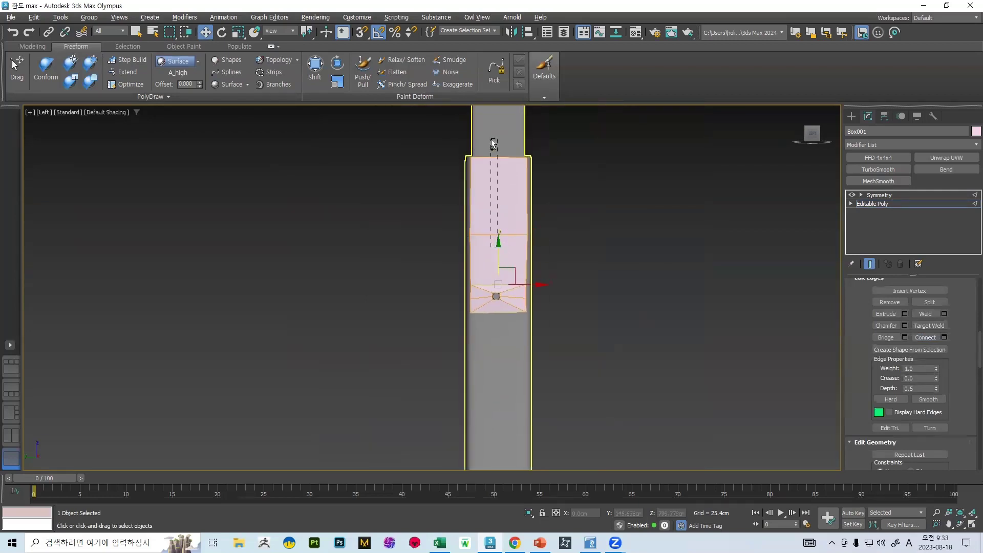
pyautogui.moveTo(492, 139); pyautogui.dragTo(492, 140)
pyautogui.click(934, 339)
pyautogui.scroll(5, 494, 310)
pyautogui.moveTo(495, 310); pyautogui.dragTo(597, 297, button='middle')
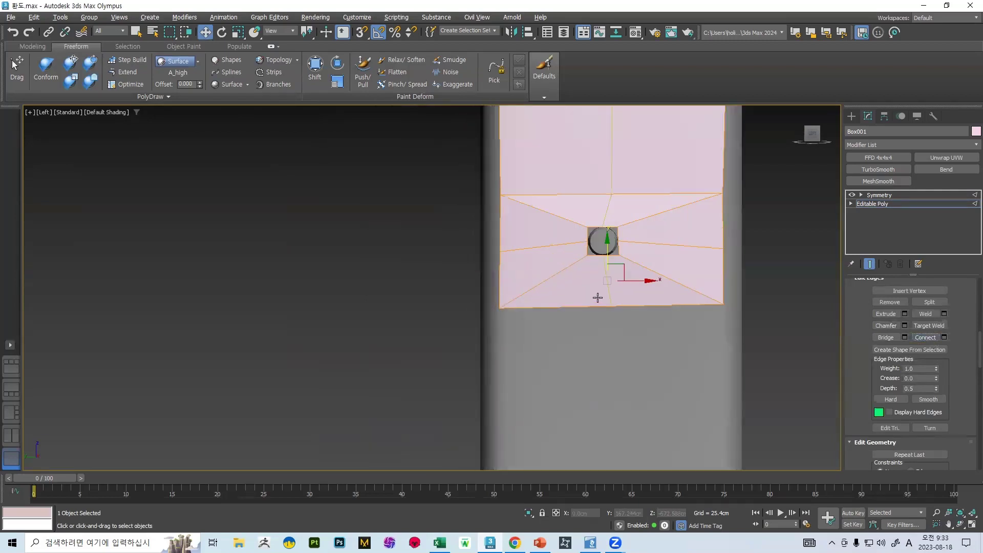
# Step: Collapse the Selection and Soft Selection rollouts so that the Edit Edges commands are directly accessible
pyautogui.scroll(4, 597, 297)
pyautogui.moveTo(589, 201); pyautogui.dragTo(524, 223, button='middle')
pyautogui.scroll(5, 933, 312)
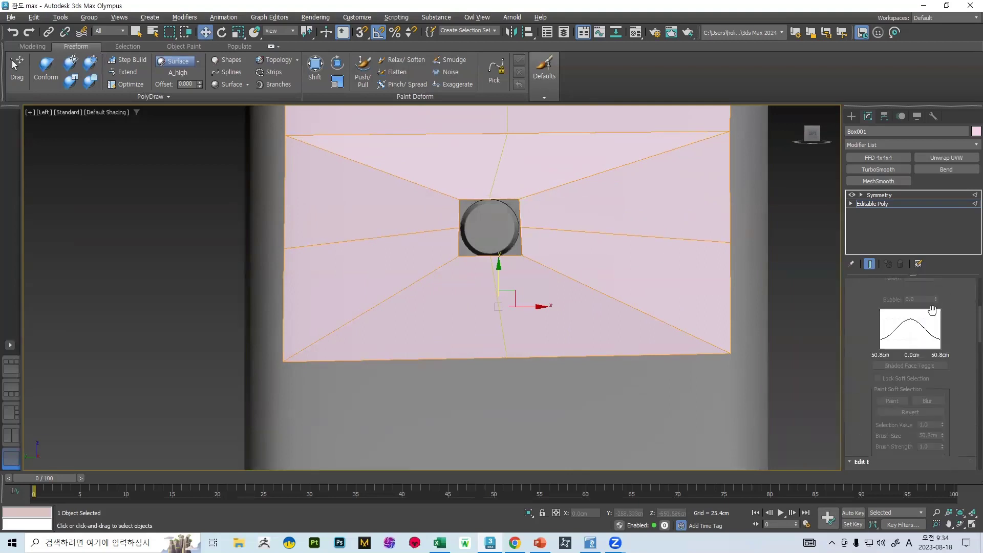
pyautogui.scroll(5, 931, 310)
pyautogui.click(884, 284)
pyautogui.click(883, 295)
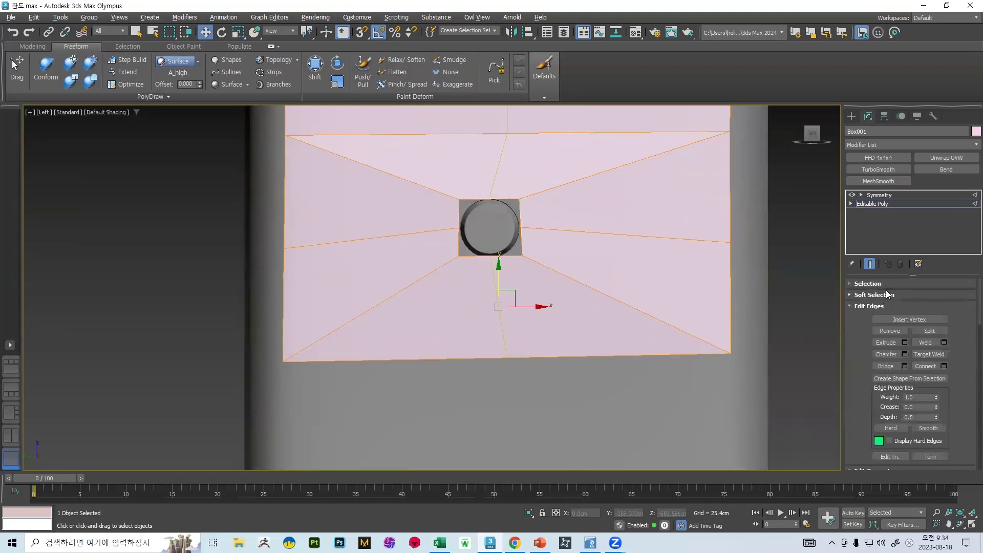
# Step: Pull the opening's two lower corner vertices in to the circle's outline with PolyDraw Step Build
pyautogui.click(885, 295)
pyautogui.click(879, 285)
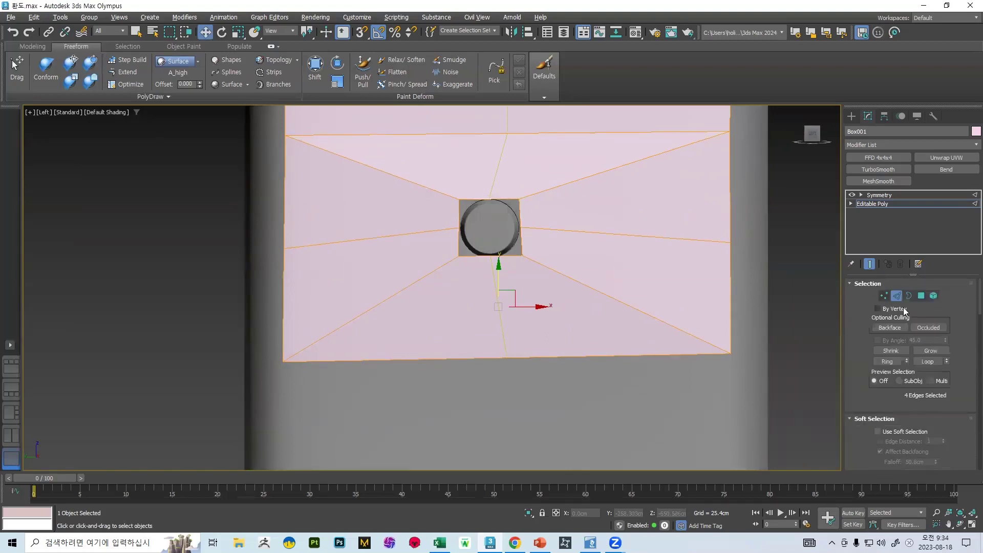
pyautogui.click(884, 295)
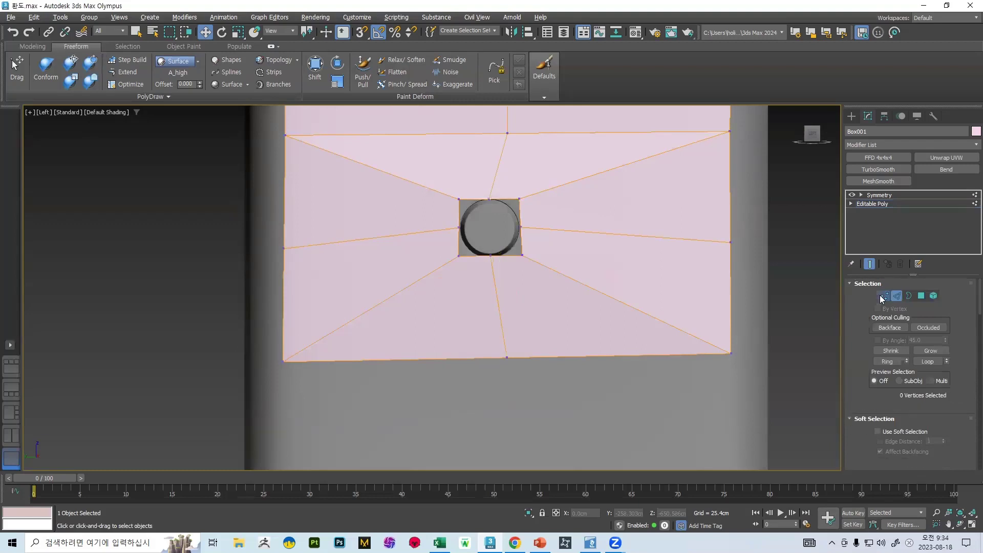
pyautogui.click(134, 62)
pyautogui.moveTo(522, 255); pyautogui.dragTo(516, 249)
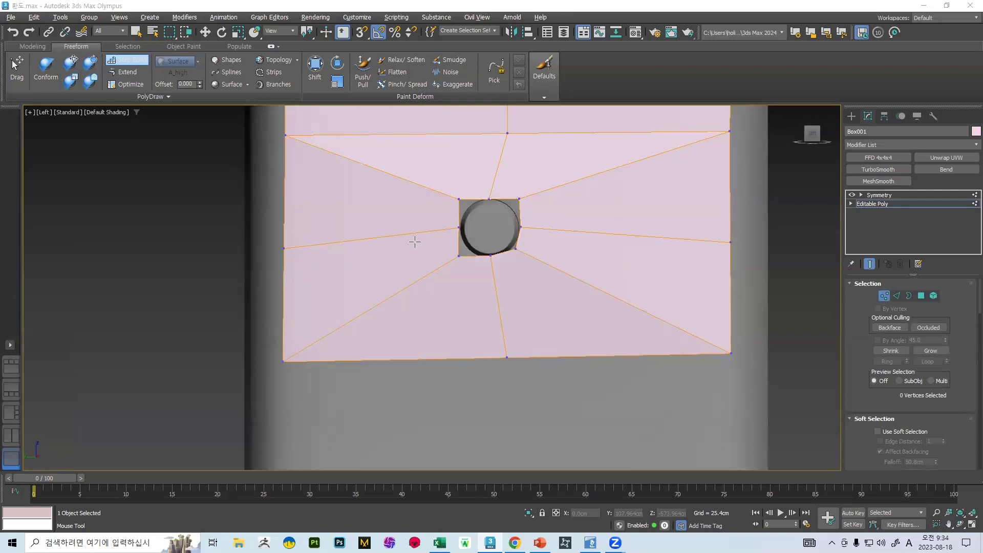
pyautogui.scroll(5, 471, 258)
pyautogui.moveTo(398, 244); pyautogui.dragTo(449, 204)
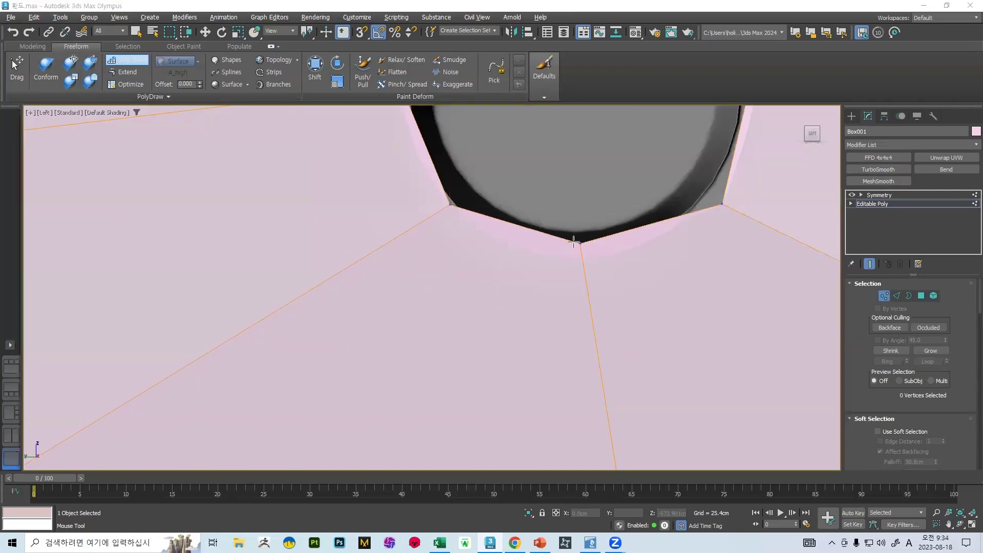
# Step: Align the bottom border's middle vertex directly beneath the circle and lower the opening's bottom vertex slightly
pyautogui.scroll(-4, 575, 239)
pyautogui.moveTo(580, 238); pyautogui.dragTo(564, 203, button='middle')
pyautogui.moveTo(581, 348); pyautogui.dragTo(557, 358)
pyautogui.moveTo(557, 203); pyautogui.dragTo(556, 207)
# Step: Shift the middle vertex of the row above the opening sideways until it lines up with the circle's centre
pyautogui.moveTo(550, 154); pyautogui.dragTo(532, 229, button='middle')
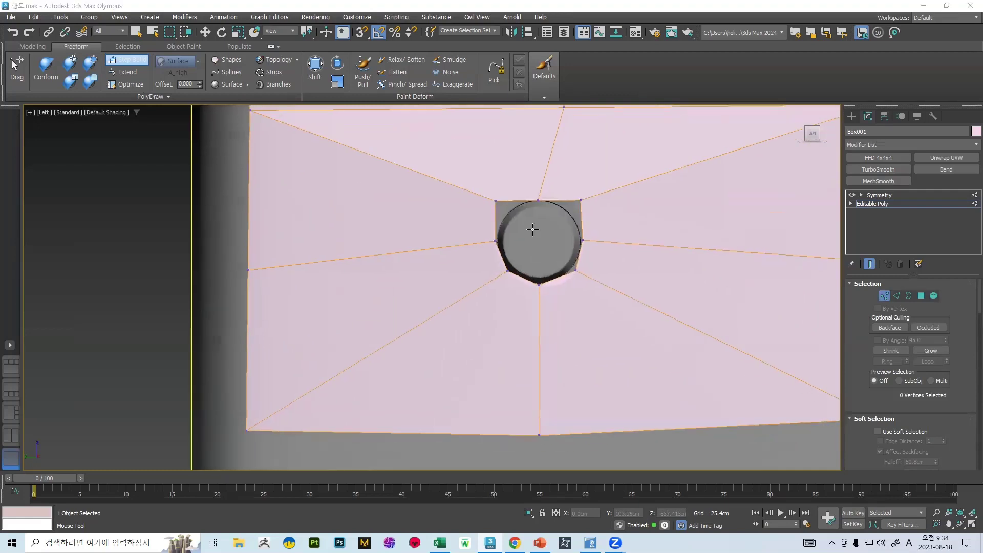
pyautogui.moveTo(563, 194); pyautogui.dragTo(559, 239, button='middle')
pyautogui.click(554, 200)
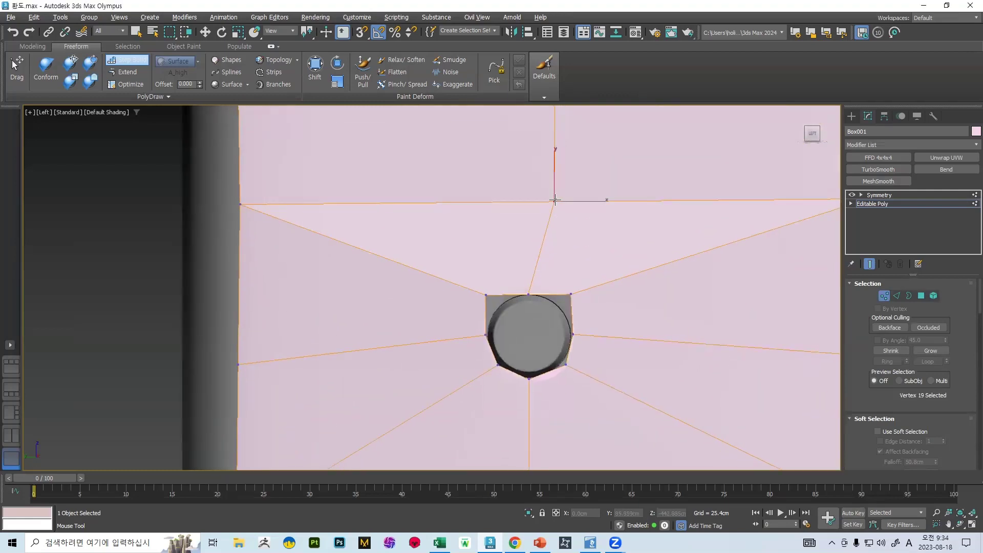
pyautogui.moveTo(554, 200); pyautogui.dragTo(530, 198)
pyautogui.click(531, 223)
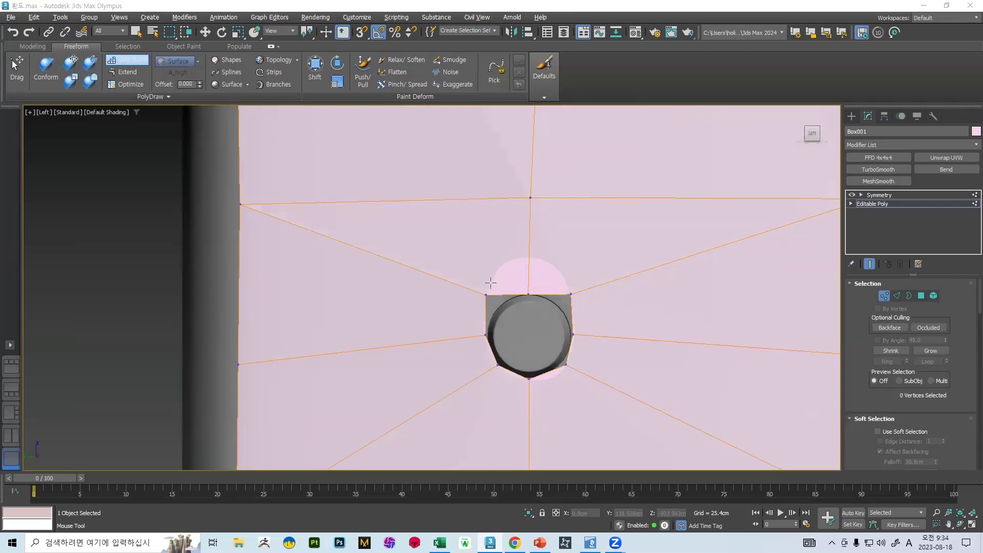
# Step: Pull the opening's two upper corner vertices in to the circle and raise its top vertex slightly
pyautogui.moveTo(485, 295); pyautogui.dragTo(498, 308)
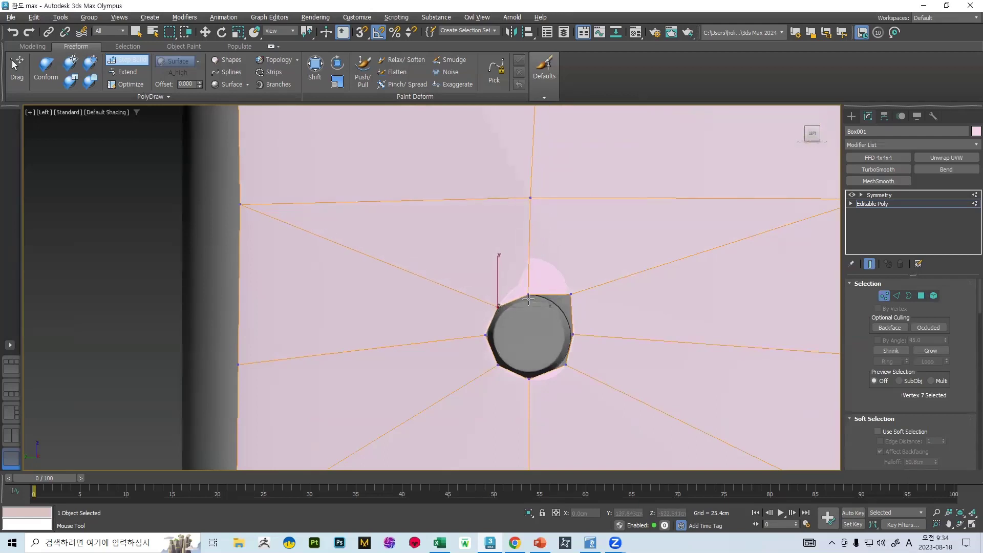
pyautogui.click(571, 294)
pyautogui.moveTo(571, 294); pyautogui.dragTo(528, 290)
pyautogui.click(529, 295)
pyautogui.click(572, 291)
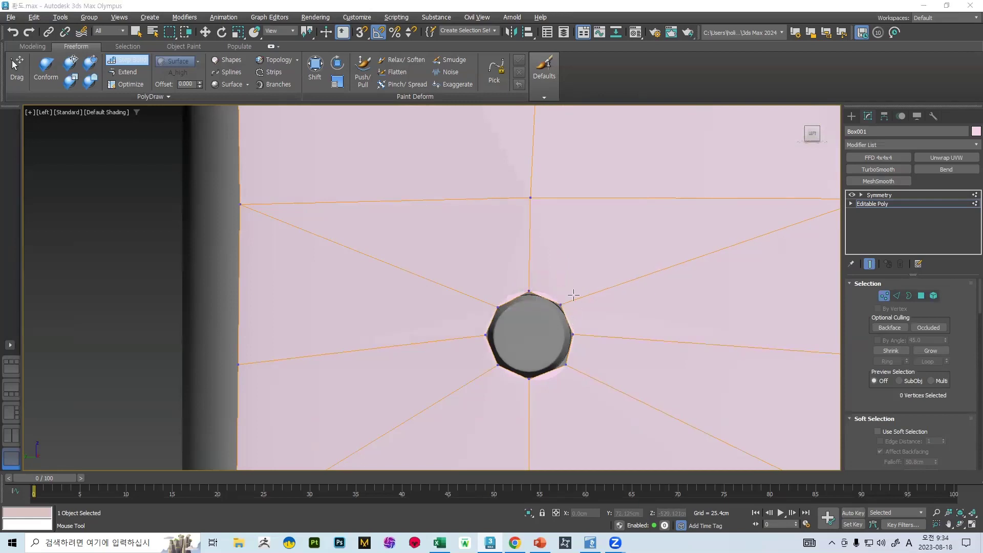
# Step: Raise the two outer border vertices beside the circle to level the horizontal edges running out from it
pyautogui.scroll(-4, 568, 290)
pyautogui.click(402, 321)
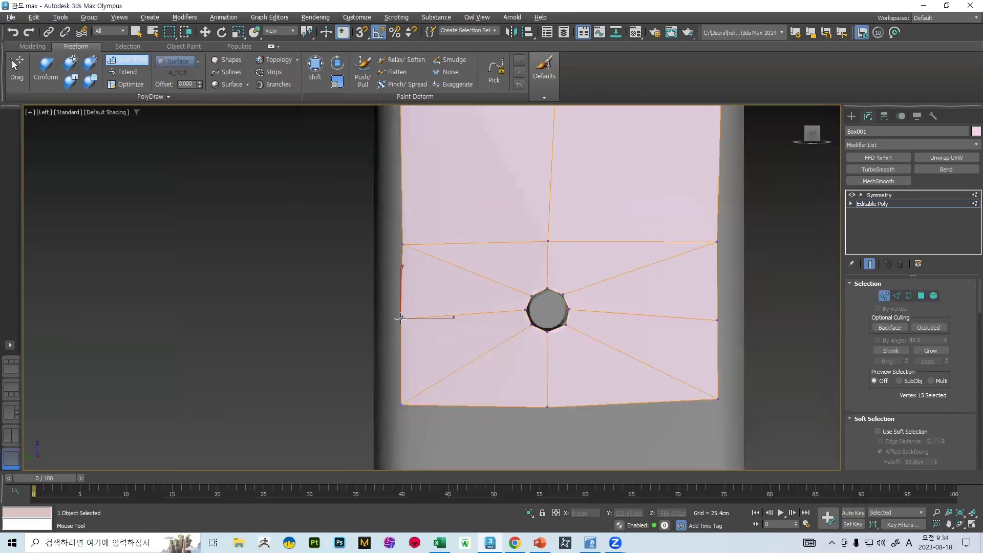
pyautogui.click(717, 320)
pyautogui.moveTo(719, 319); pyautogui.dragTo(718, 312)
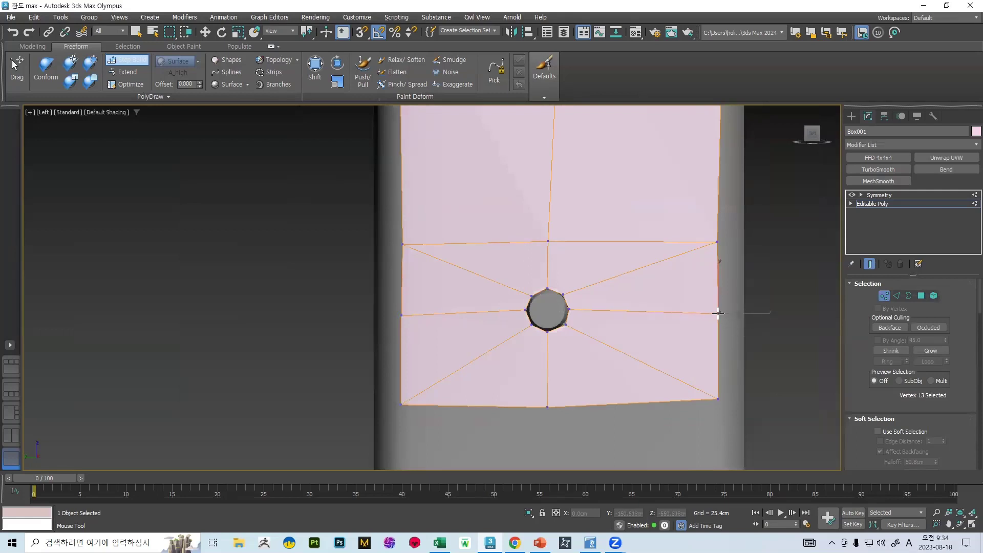
# Step: Raise both outer vertices of the row above the circle slightly and straighten the bottom border at its middle vertex
pyautogui.click(717, 242)
pyautogui.moveTo(717, 242); pyautogui.dragTo(719, 235)
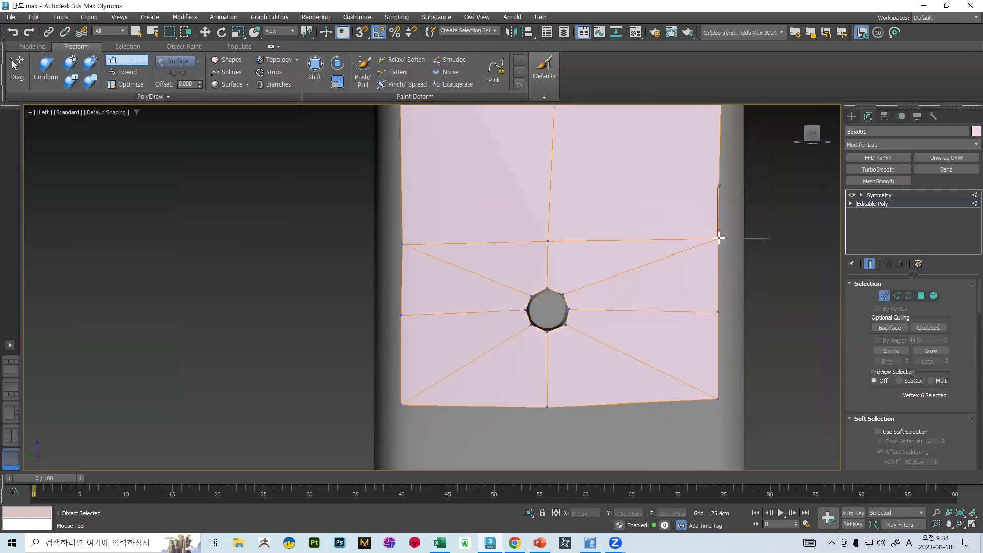
pyautogui.click(402, 243)
pyautogui.moveTo(402, 244); pyautogui.dragTo(402, 240)
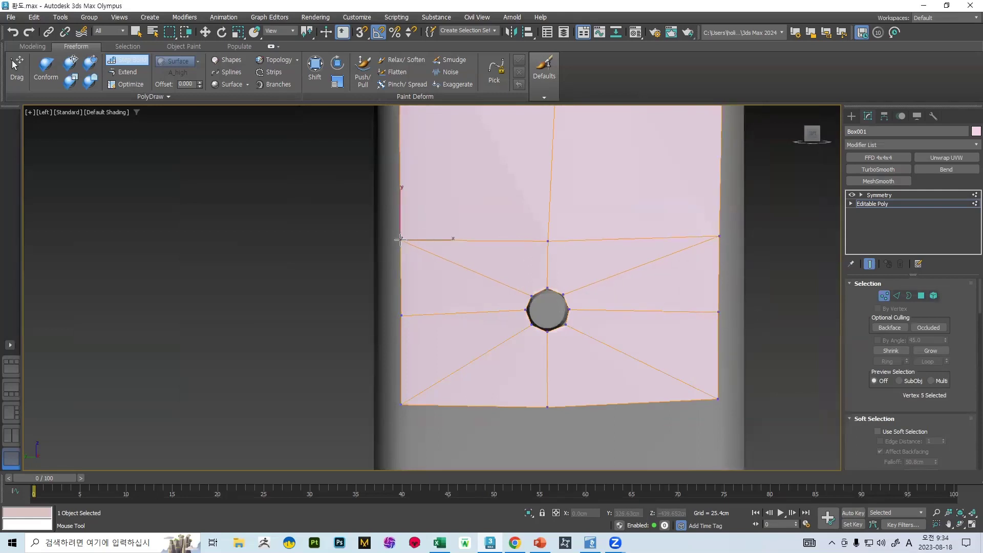
pyautogui.scroll(-2, 536, 230)
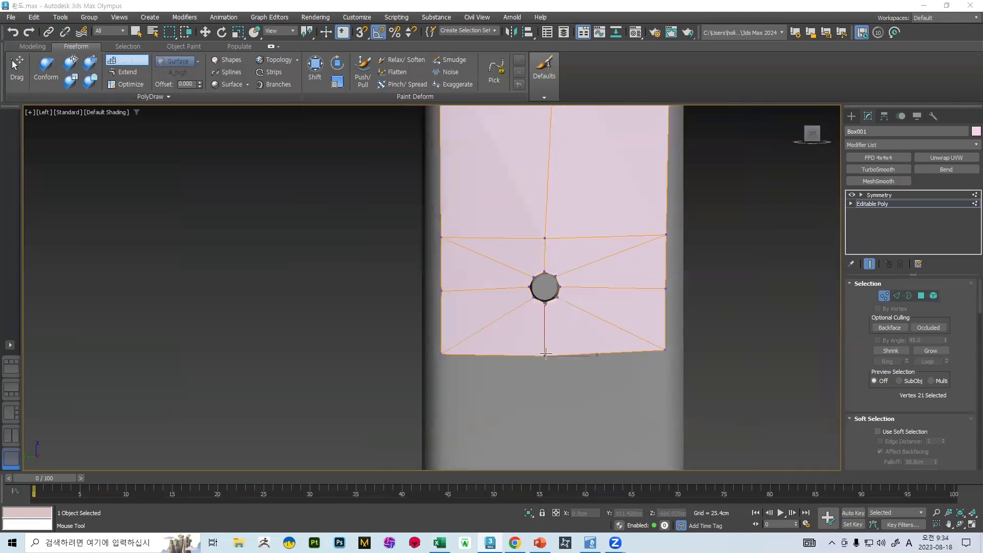
pyautogui.scroll(3, 557, 292)
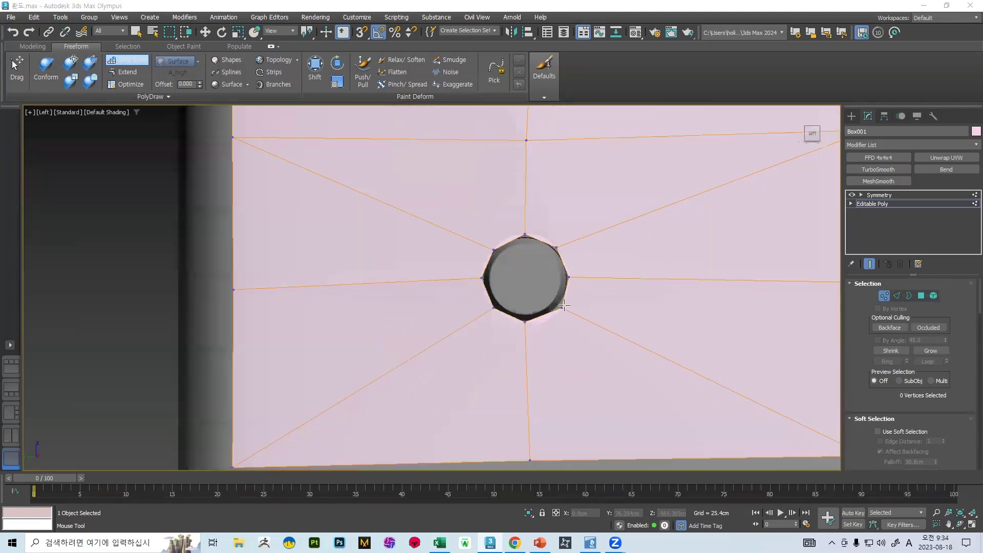
# Step: Move the middle vertex of the row at the handle's upper joint left, in line with the circle's centre
pyautogui.scroll(-4, 562, 303)
pyautogui.moveTo(535, 230); pyautogui.dragTo(525, 352, button='middle')
pyautogui.scroll(3, 545, 245)
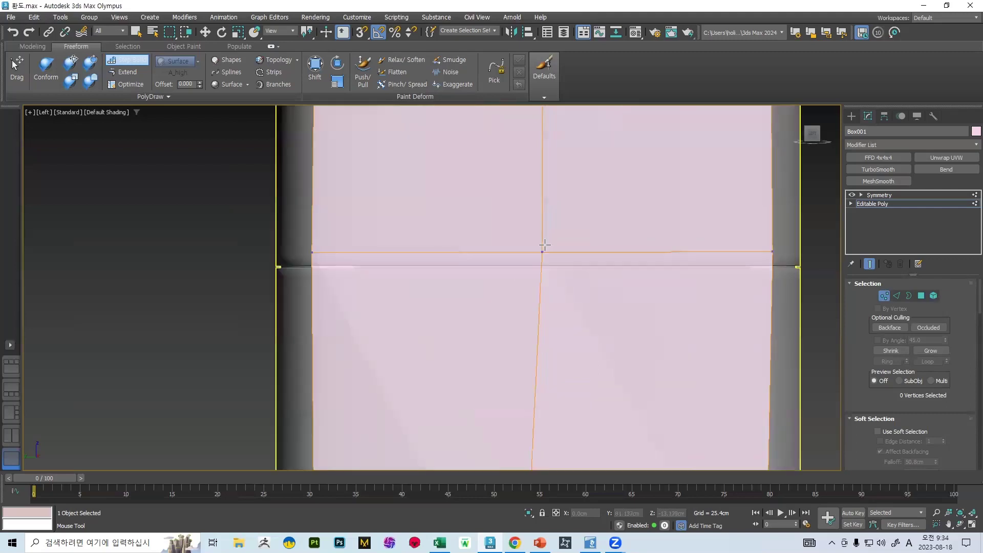
pyautogui.moveTo(542, 251); pyautogui.dragTo(526, 249)
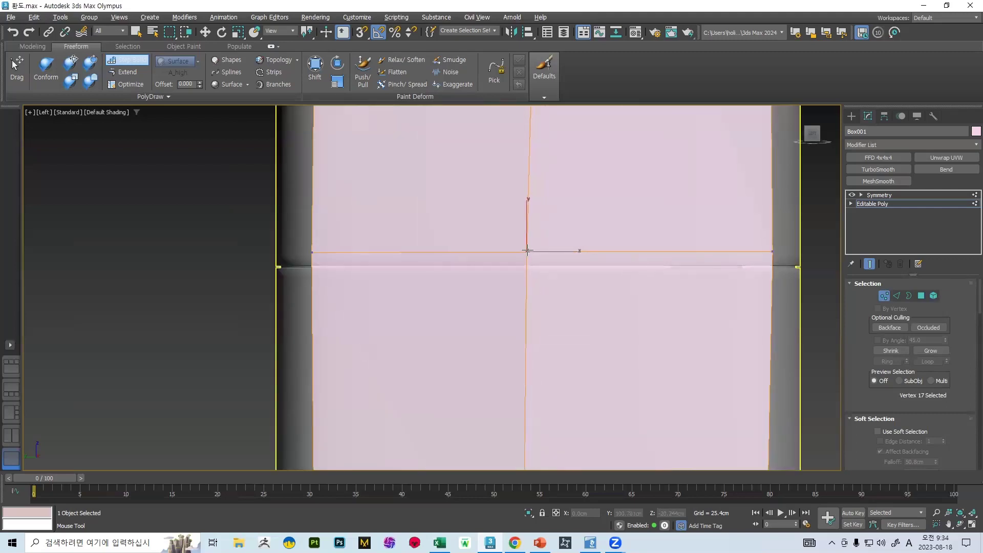
# Step: Move the top border's middle vertex left to straighten the centre line and lower the top-left corner slightly
pyautogui.moveTo(527, 170); pyautogui.dragTo(517, 220, button='middle')
pyautogui.scroll(-5, 517, 219)
pyautogui.scroll(5, 532, 225)
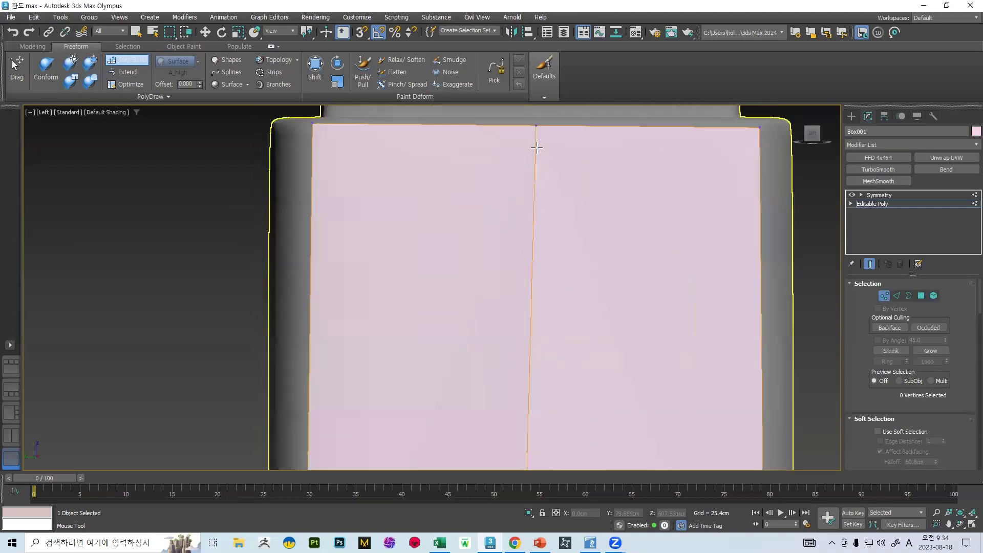
pyautogui.moveTo(524, 130); pyautogui.dragTo(524, 226, button='middle')
pyautogui.click(524, 227)
pyautogui.moveTo(524, 226); pyautogui.dragTo(511, 230)
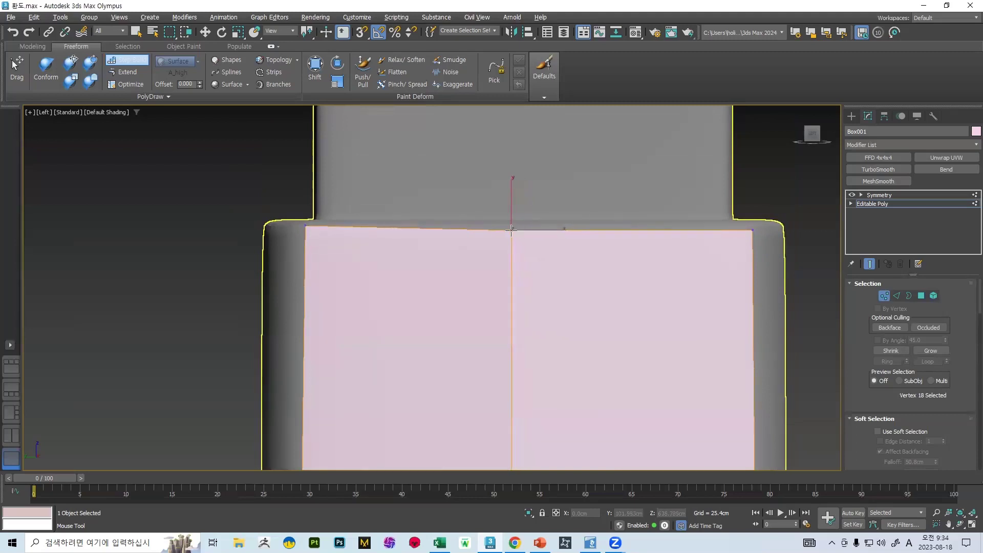
pyautogui.click(306, 226)
pyautogui.moveTo(306, 226); pyautogui.dragTo(303, 227)
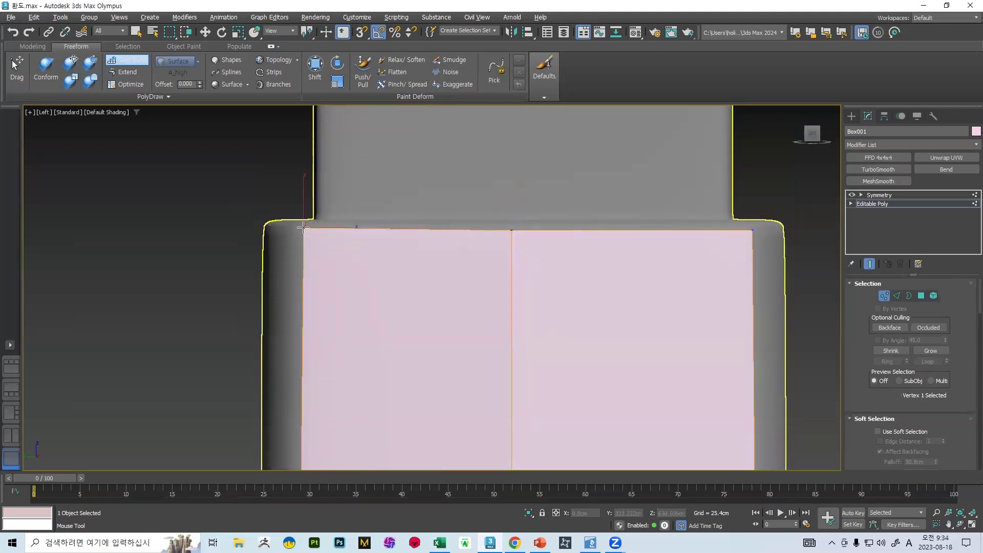
pyautogui.click(364, 229)
# Step: Examine the right border and the row at the upper joint against the underlying handle surface
pyautogui.scroll(-9, 491, 225)
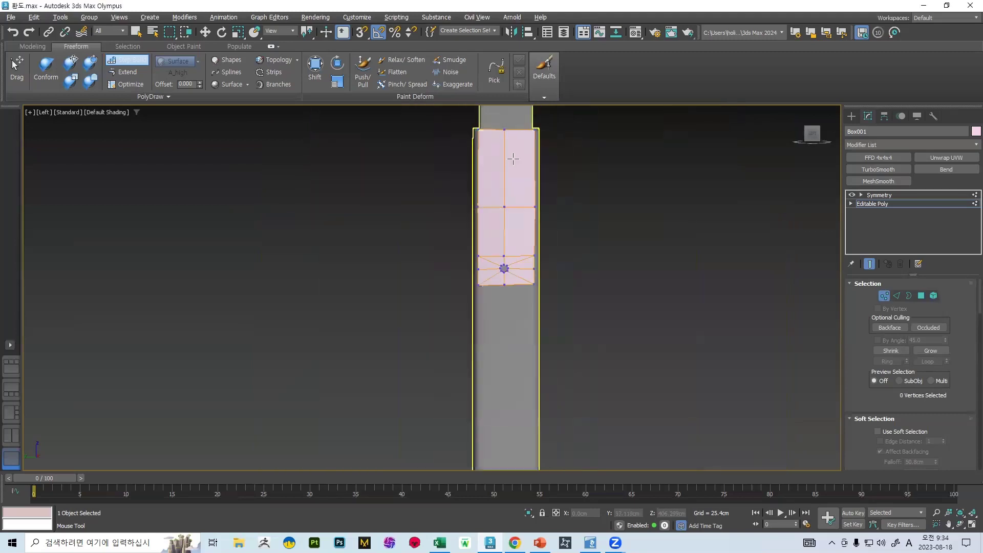
pyautogui.scroll(5, 535, 250)
pyautogui.scroll(6, 517, 185)
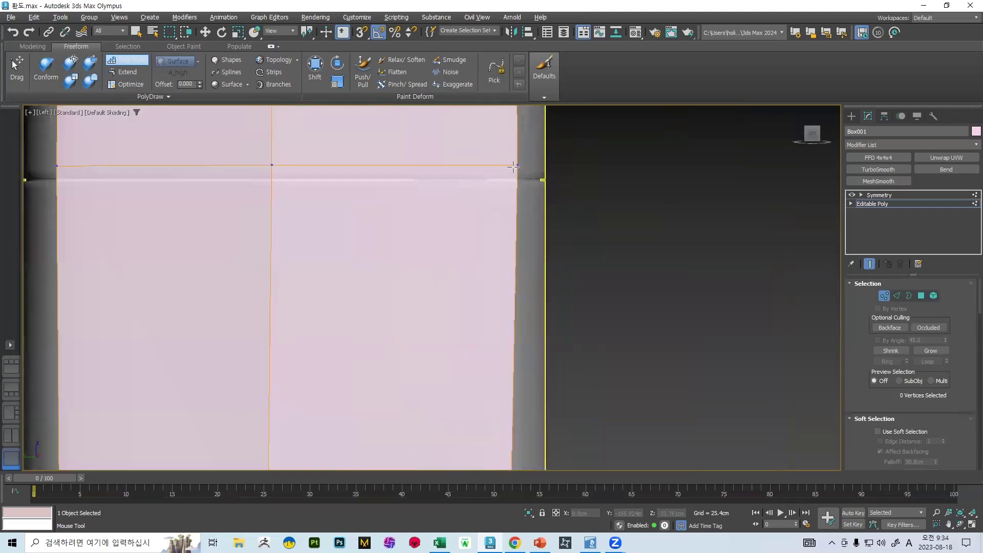
pyautogui.click(516, 162)
pyautogui.click(514, 174)
pyautogui.scroll(-4, 532, 215)
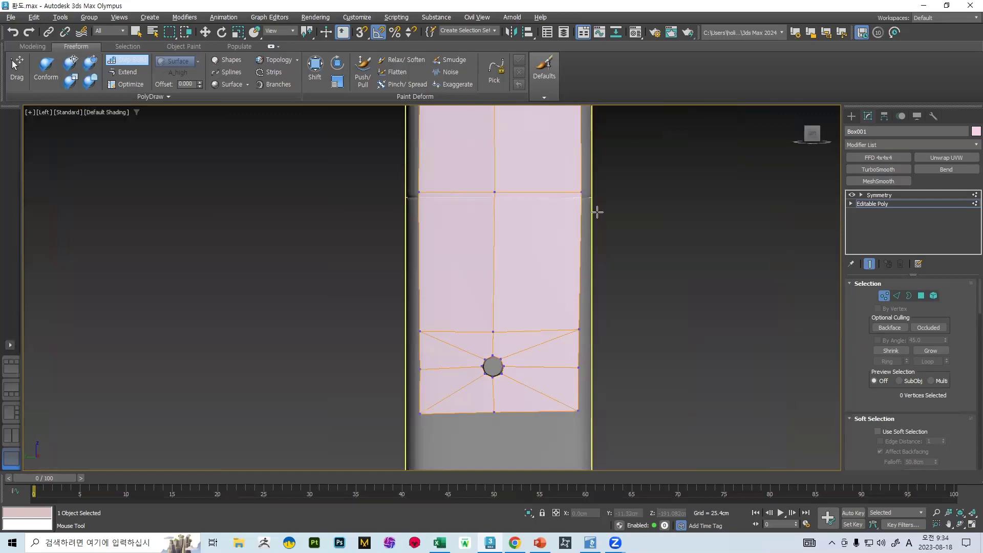
pyautogui.scroll(5, 596, 211)
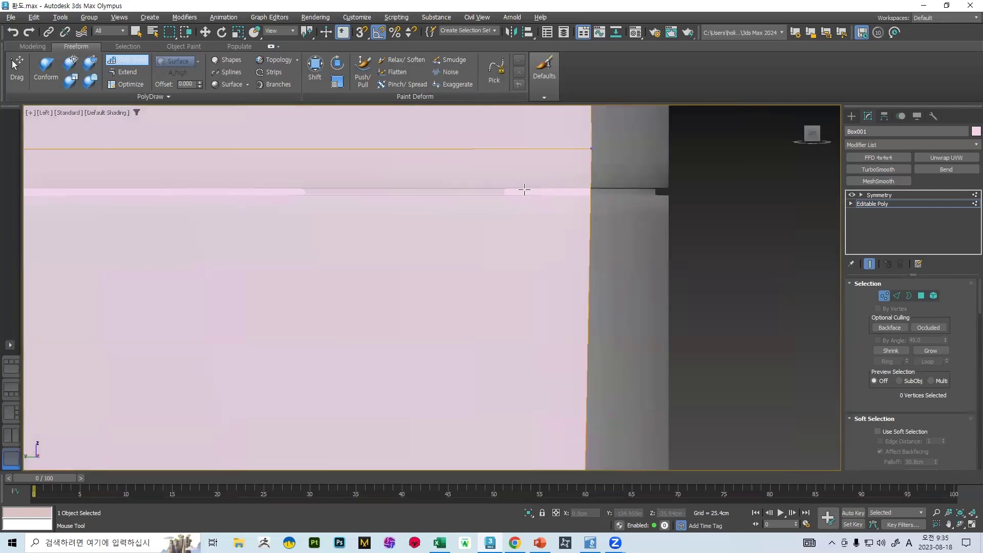
pyautogui.scroll(-5, 598, 160)
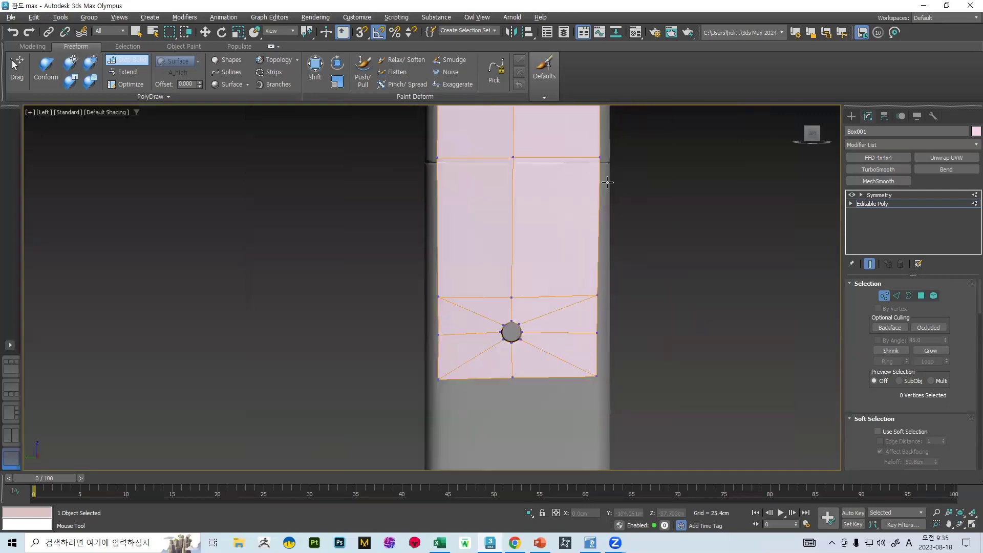
pyautogui.scroll(-5, 572, 233)
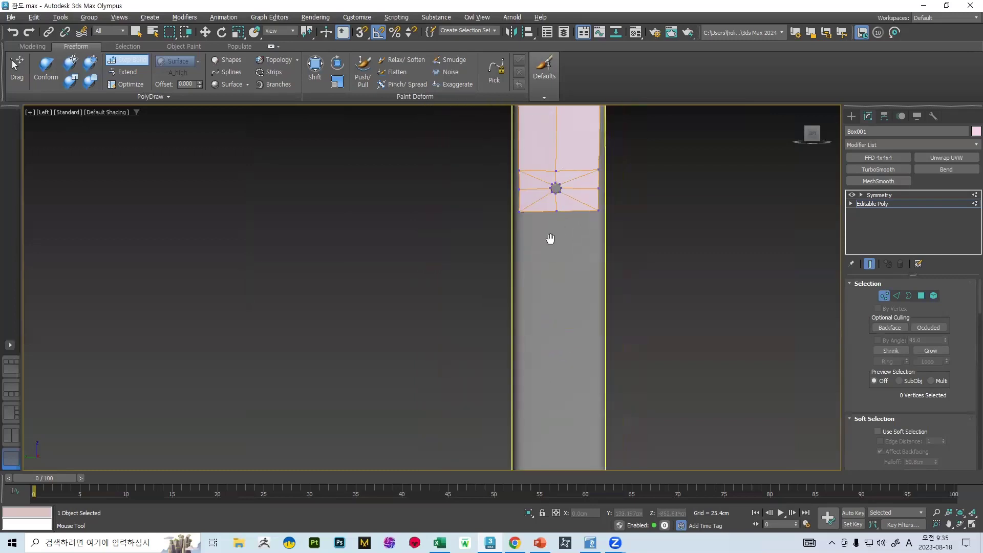
# Step: Extrude the mesh's two bottom border edges down along the handle to just above its lower joint
pyautogui.press('2')
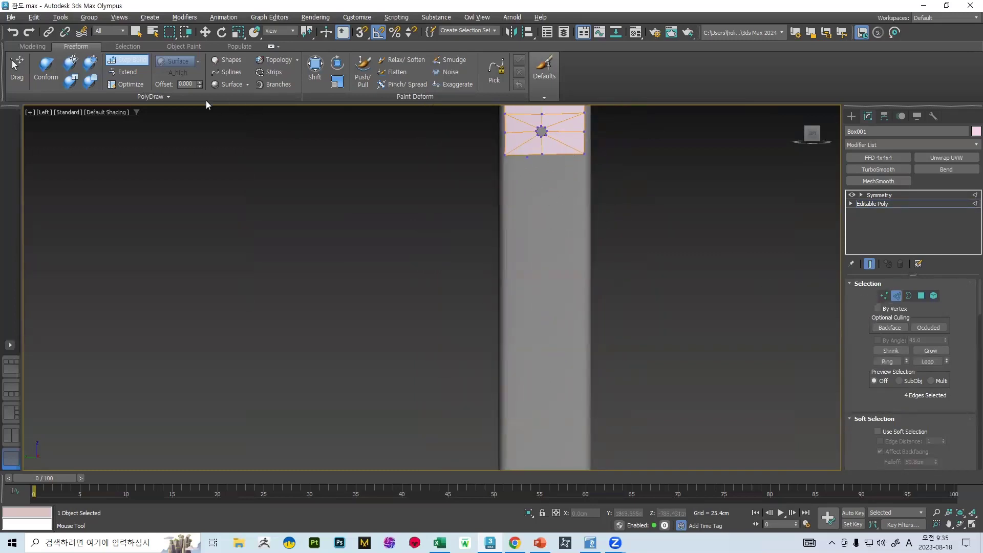
pyautogui.click(134, 61)
pyautogui.scroll(5, 526, 151)
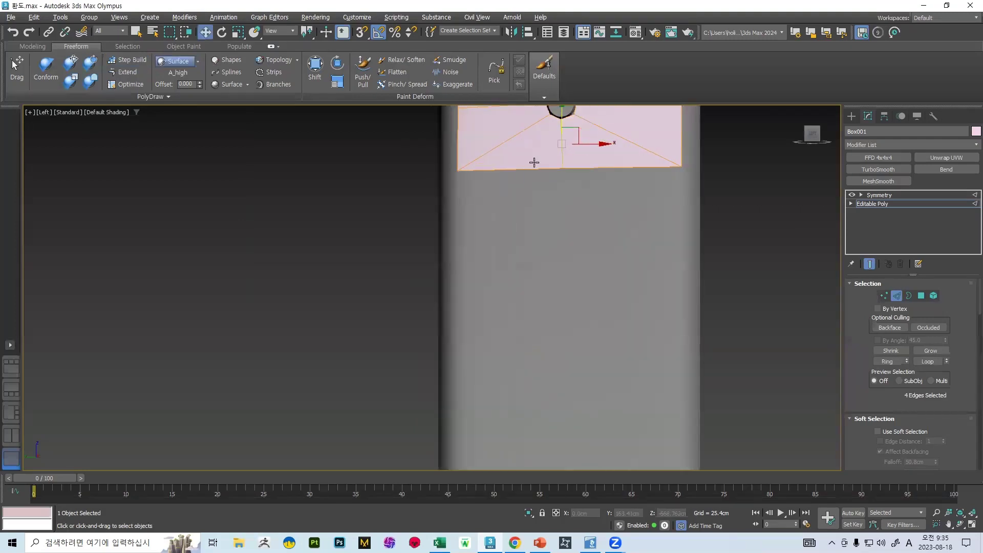
pyautogui.click(531, 168)
pyautogui.scroll(-5, 604, 170)
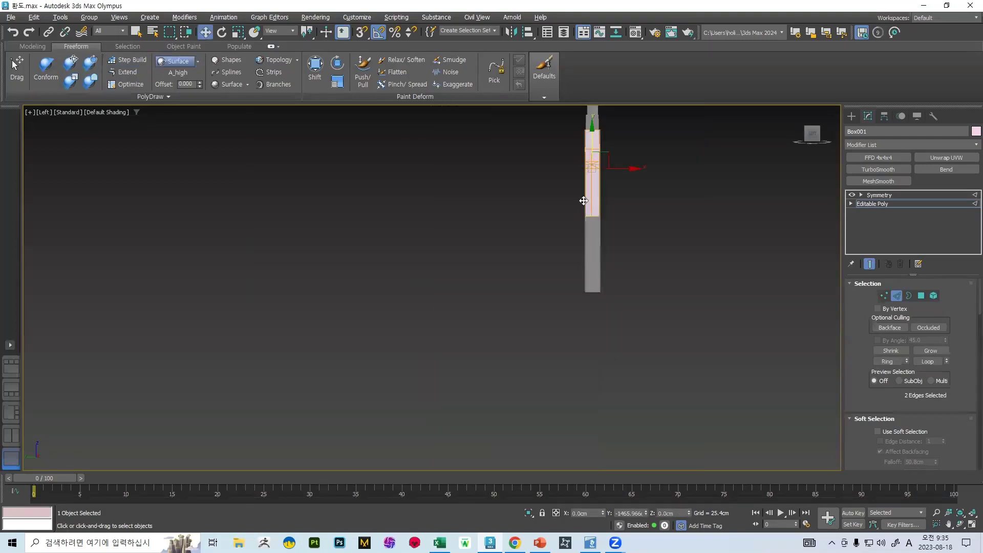
pyautogui.scroll(8, 583, 268)
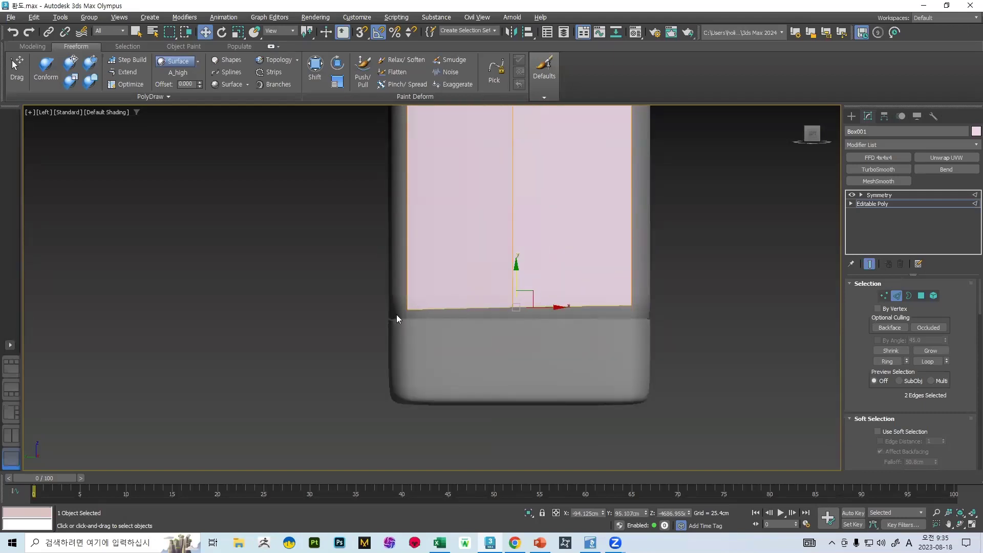
# Step: Level the new bottom border by raising its left corner vertex and extrude its two edges down to the handle's end
pyautogui.press('1')
pyautogui.moveTo(410, 285); pyautogui.dragTo(407, 281)
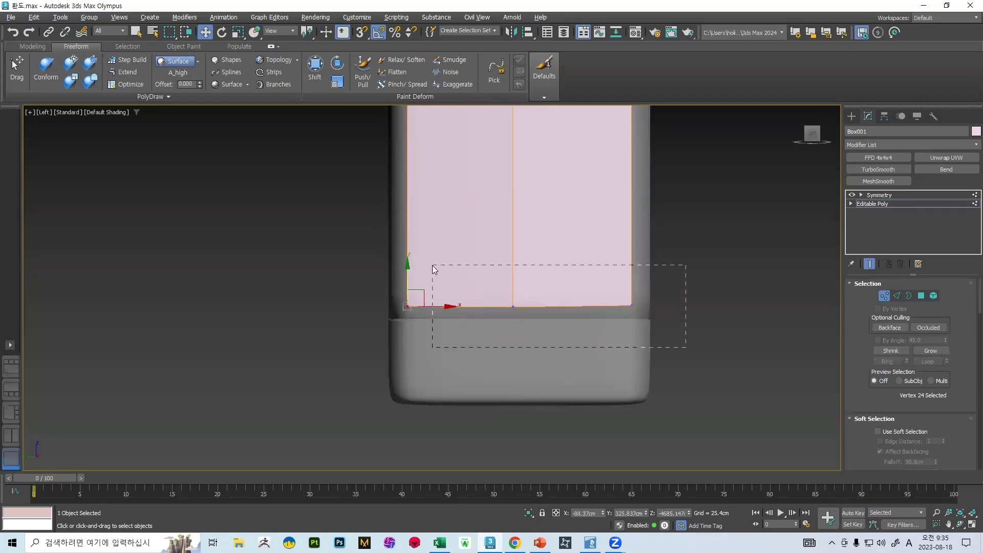
pyautogui.press('2')
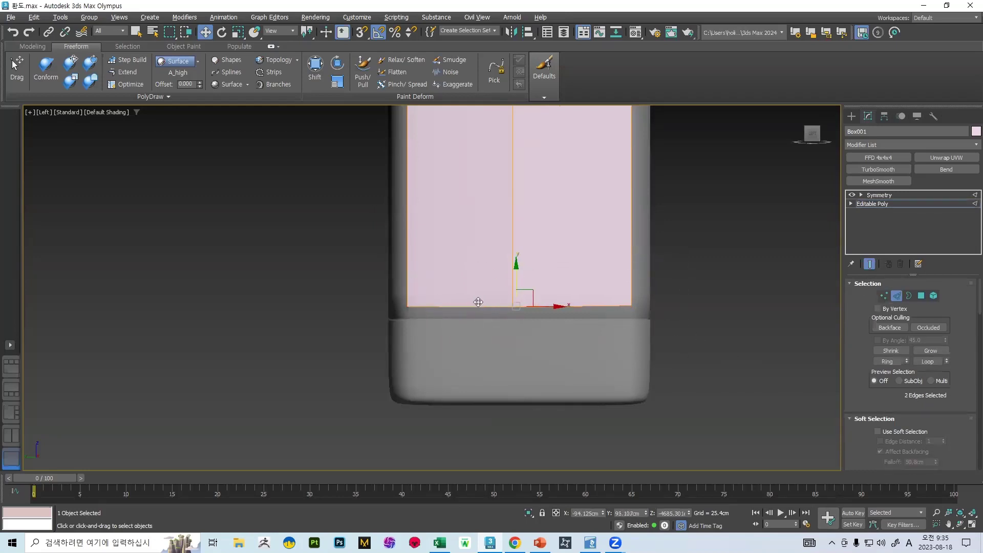
pyautogui.moveTo(516, 288); pyautogui.dragTo(505, 376)
# Step: Select the open border edges running down one long side of the handle mesh, from the top to the lower end
pyautogui.scroll(-10, 529, 327)
pyautogui.moveTo(541, 253); pyautogui.dragTo(524, 377, button='middle')
pyautogui.scroll(-5, 523, 370)
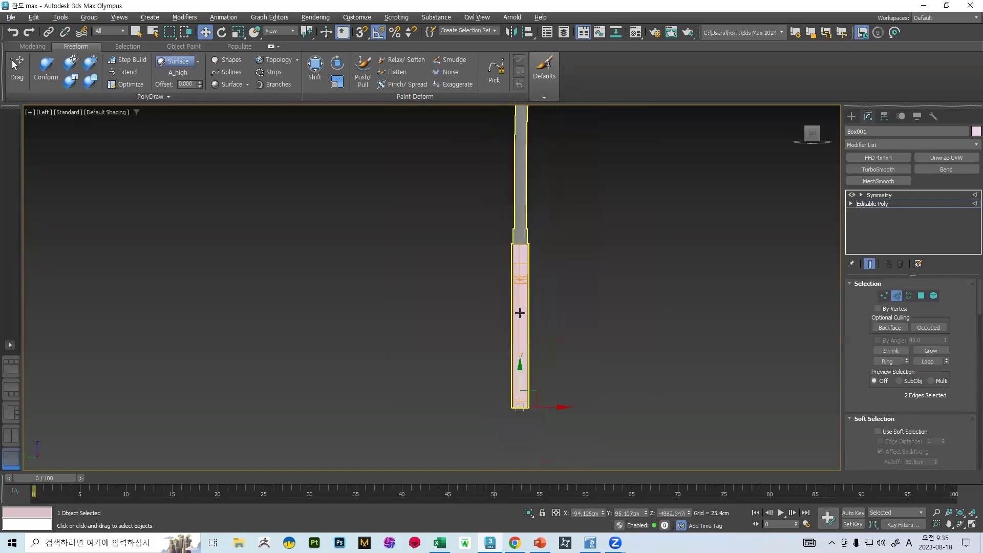
pyautogui.scroll(5, 508, 247)
pyautogui.keyDown('alt'); pyautogui.moveTo(509, 248); pyautogui.dragTo(555, 359, button='middle'); pyautogui.keyUp('alt')
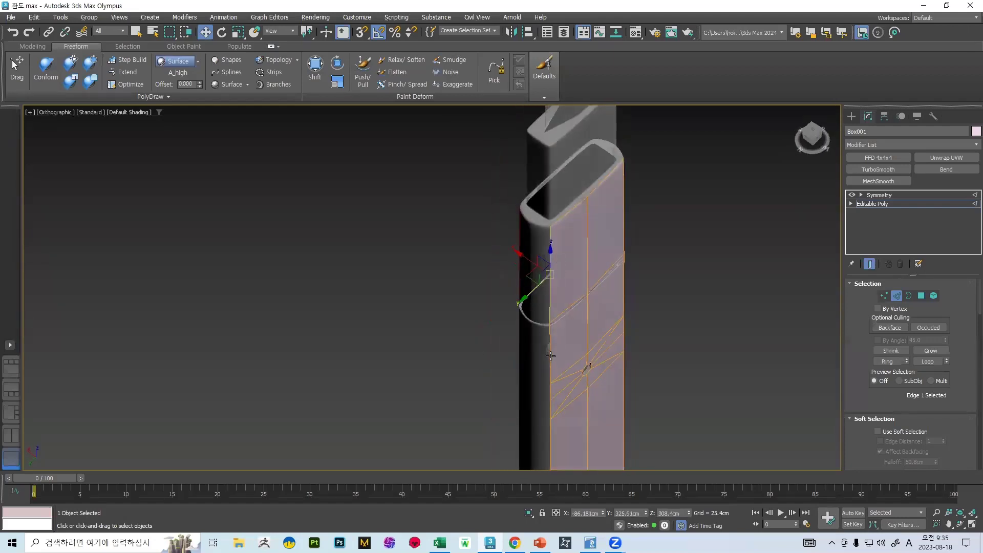
pyautogui.keyDown('ctrl'); pyautogui.click(549, 355); pyautogui.keyUp('ctrl')
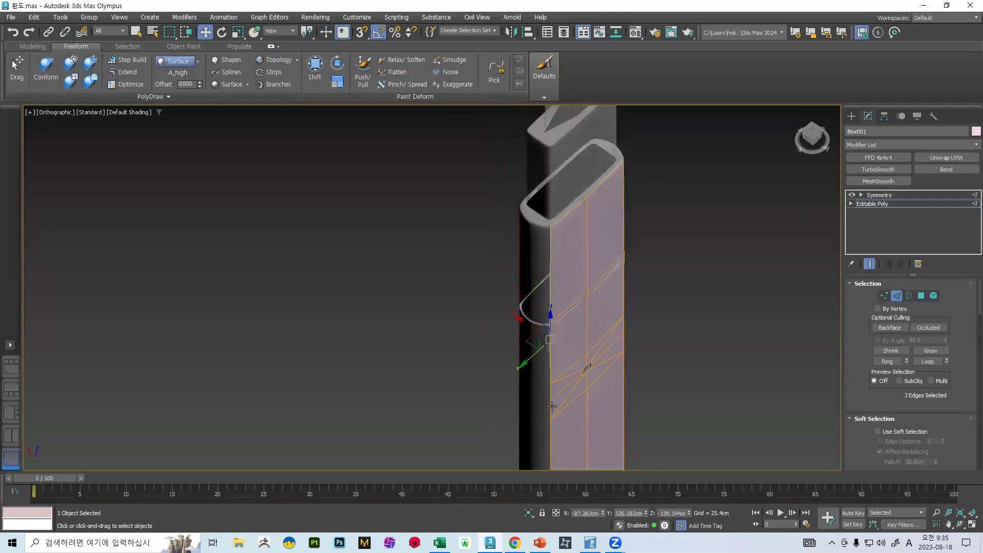
pyautogui.moveTo(538, 397); pyautogui.dragTo(543, 266, button='middle')
pyautogui.keyDown('ctrl'); pyautogui.click(556, 324); pyautogui.keyUp('ctrl')
pyautogui.scroll(-6, 556, 333)
pyautogui.moveTo(553, 373); pyautogui.dragTo(567, 246, button='middle')
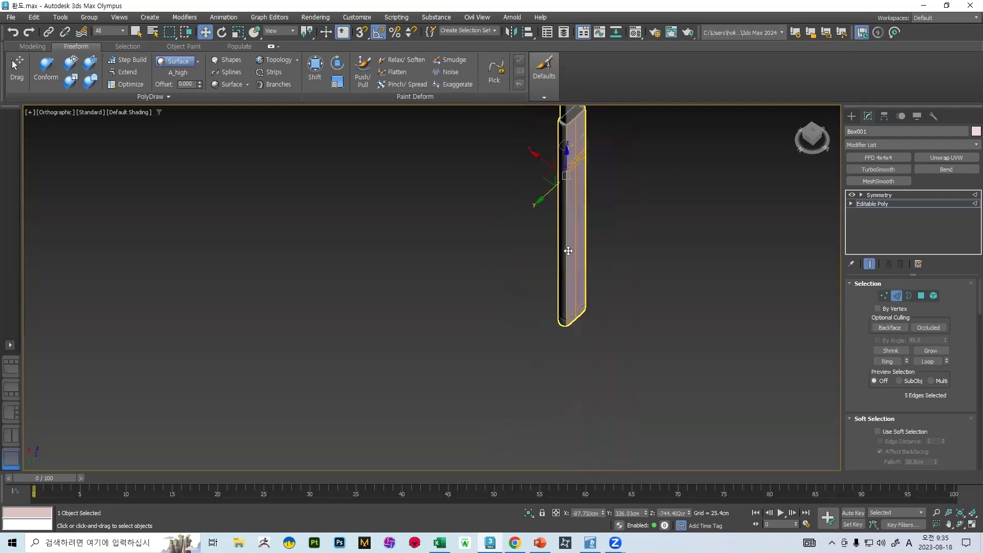
# Step: Add the open border edges along the opposite long side of the handle mesh to the selection, including the section above the circular detail
pyautogui.scroll(6, 572, 320)
pyautogui.keyDown('alt'); pyautogui.moveTo(539, 284); pyautogui.dragTo(562, 256, button='middle'); pyautogui.keyUp('alt')
pyautogui.scroll(5, 546, 243)
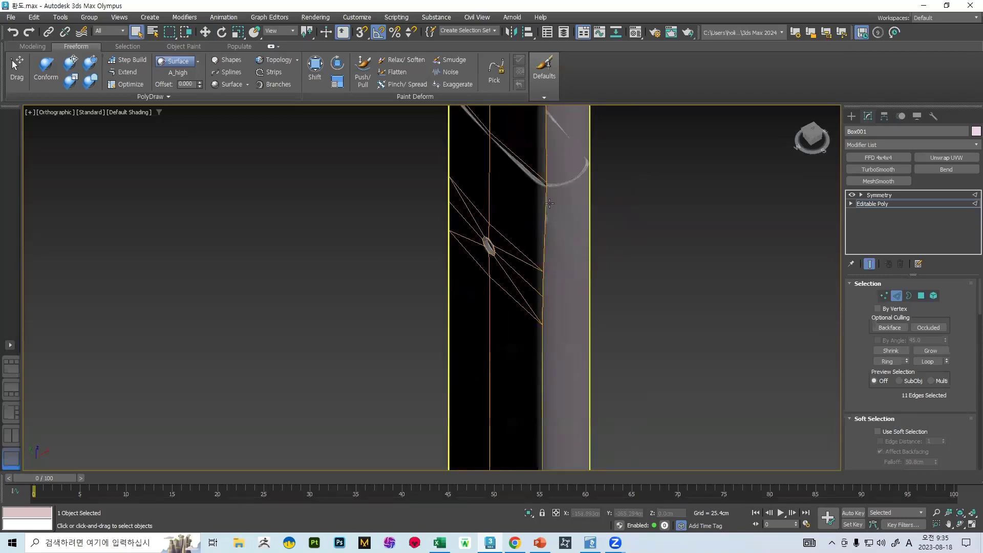
pyautogui.keyDown('ctrl'); pyautogui.click(547, 151); pyautogui.keyUp('ctrl')
pyautogui.scroll(-6, 547, 151)
pyautogui.keyDown('alt'); pyautogui.moveTo(547, 151); pyautogui.dragTo(651, 161, button='middle'); pyautogui.keyUp('alt')
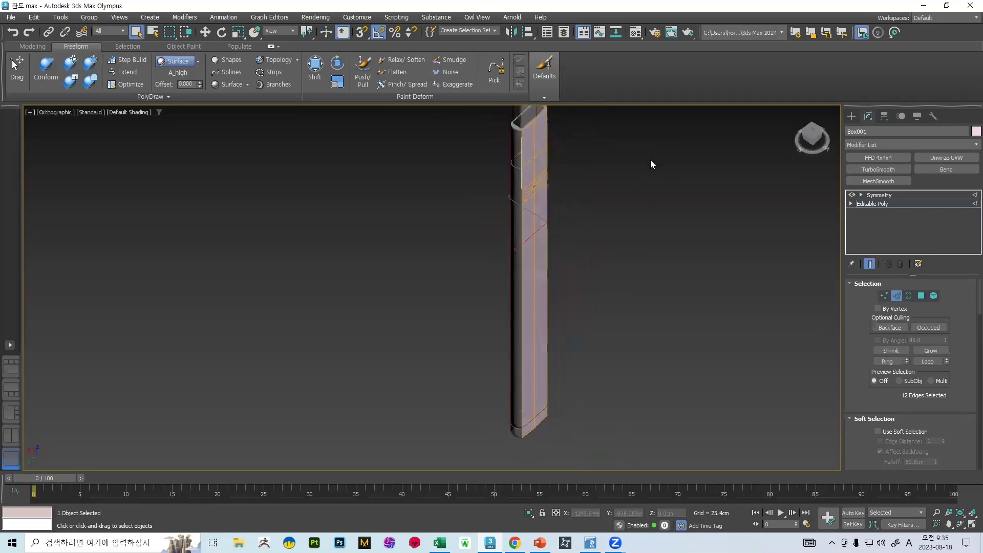
pyautogui.scroll(-10, 924, 346)
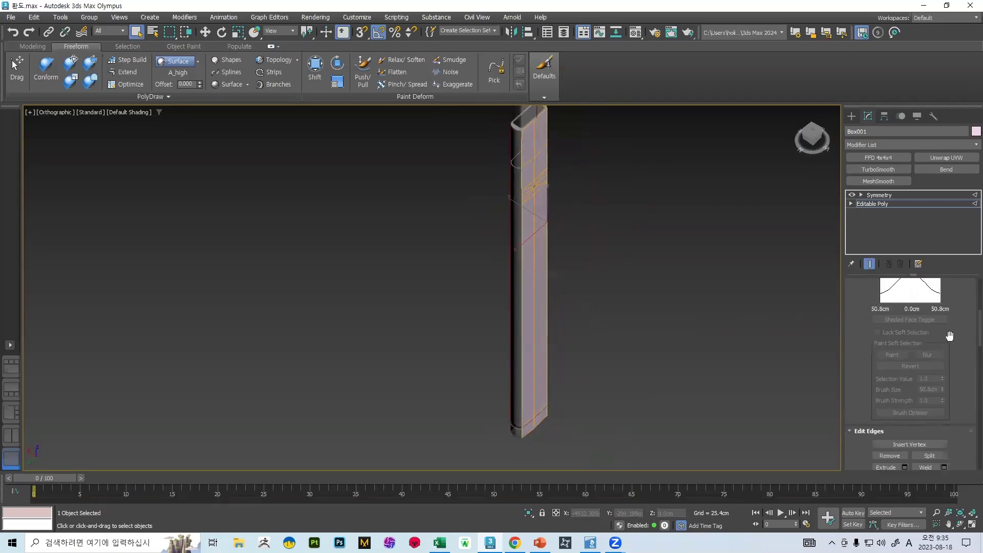
# Step: Extrude the selected long border edges around the handle's rounded corners and shift the new strips outward along X
pyautogui.keyDown('alt'); pyautogui.moveTo(688, 260); pyautogui.dragTo(574, 250, button='middle'); pyautogui.keyUp('alt')
pyautogui.press('r')
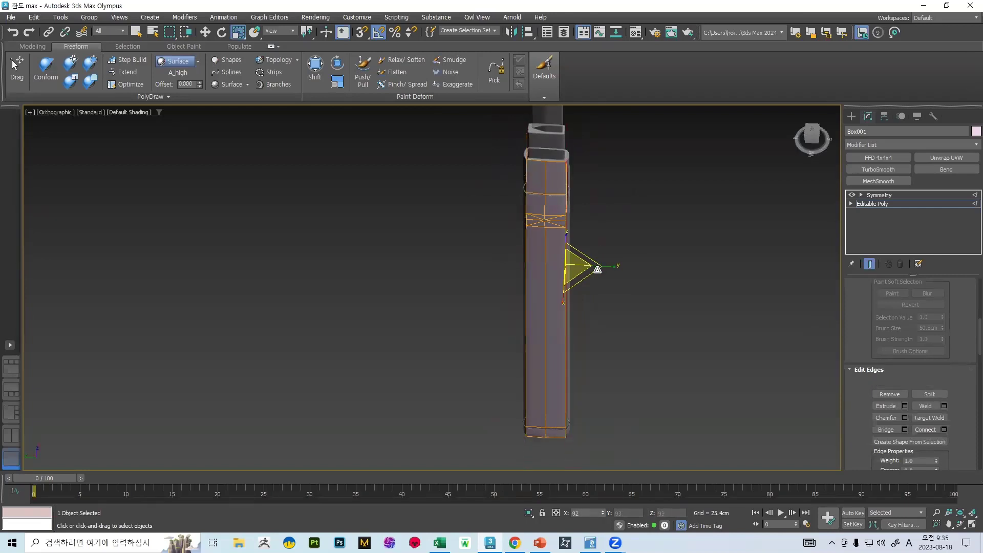
pyautogui.keyDown('alt'); pyautogui.moveTo(641, 256); pyautogui.dragTo(570, 257, button='middle'); pyautogui.keyUp('alt')
pyautogui.press('w')
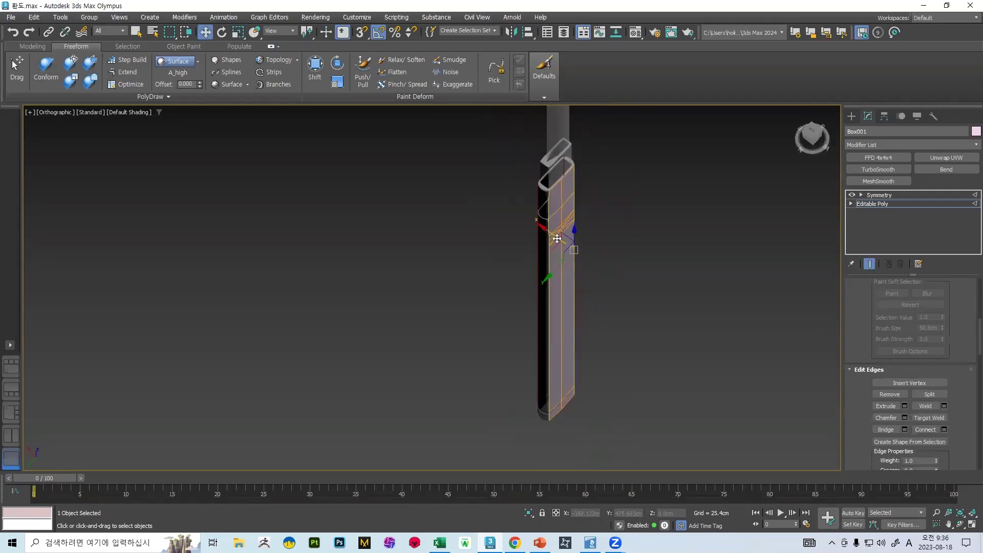
pyautogui.keyDown('shift'); pyautogui.moveTo(557, 238); pyautogui.dragTo(555, 237); pyautogui.keyUp('shift')
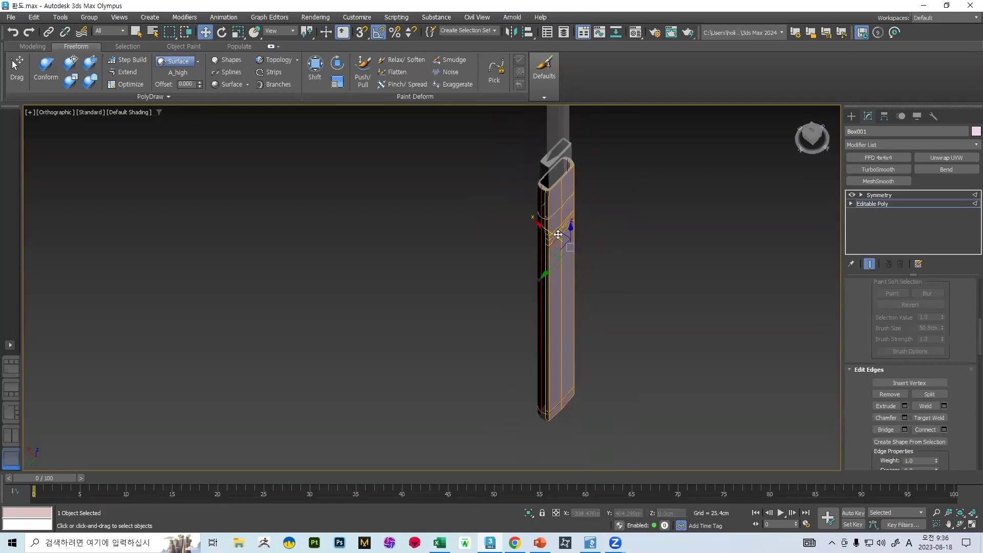
pyautogui.scroll(3, 543, 210)
pyautogui.keyDown('alt'); pyautogui.moveTo(546, 218); pyautogui.dragTo(581, 203, button='middle'); pyautogui.keyUp('alt')
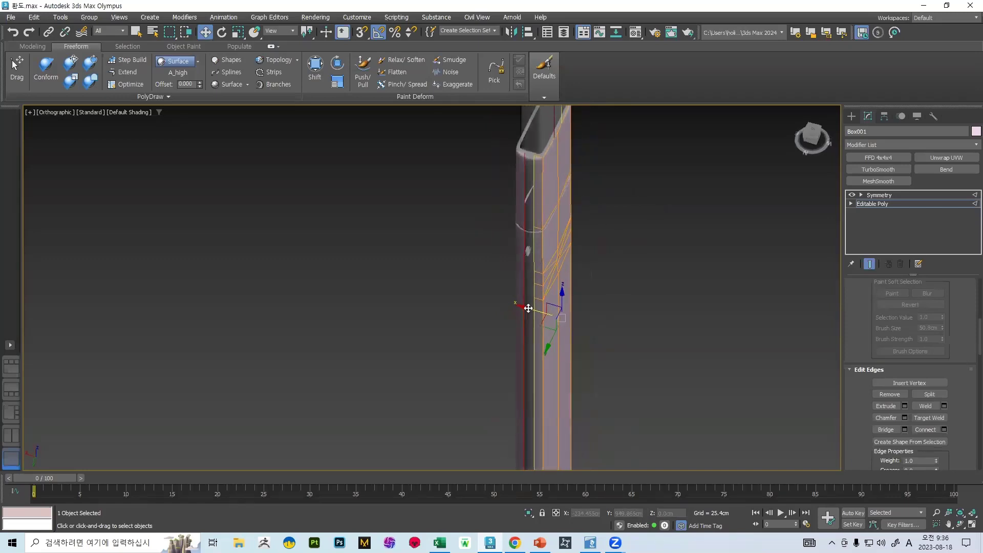
pyautogui.moveTo(529, 307); pyautogui.dragTo(531, 308)
pyautogui.moveTo(535, 297); pyautogui.dragTo(536, 325, button='middle')
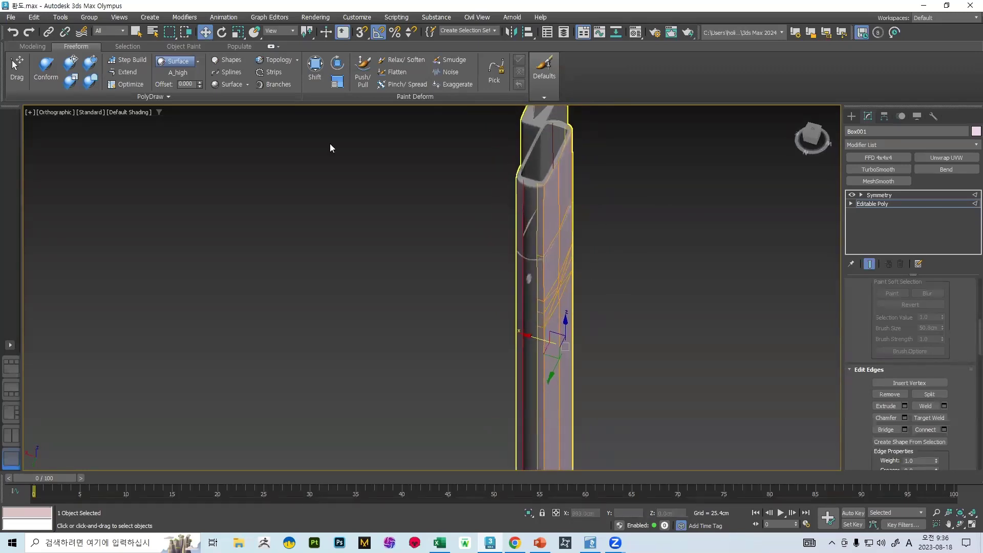
# Step: Switch to vertex editing and set the Move Conform brush to full strength 48 and falloff 111
pyautogui.scroll(10, 943, 320)
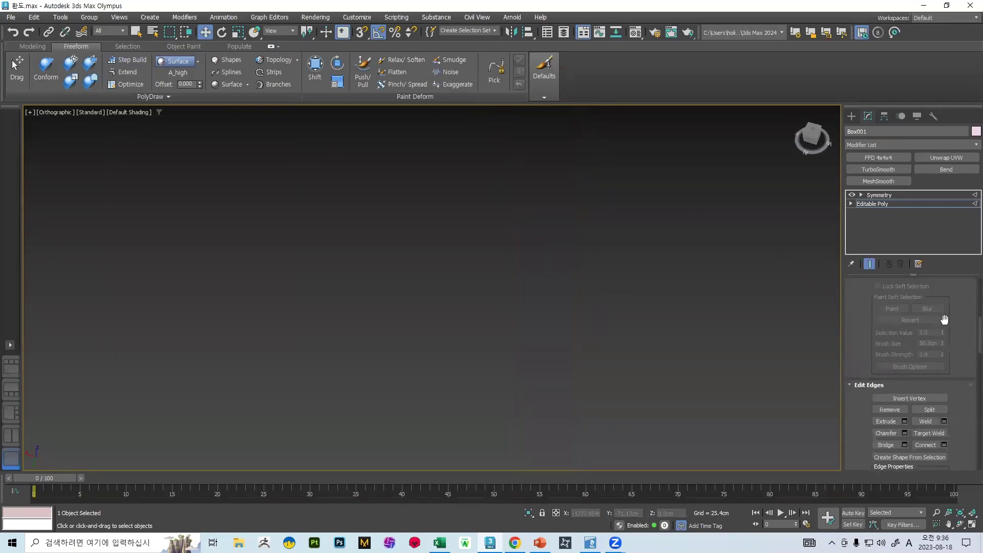
pyautogui.scroll(3, 949, 295)
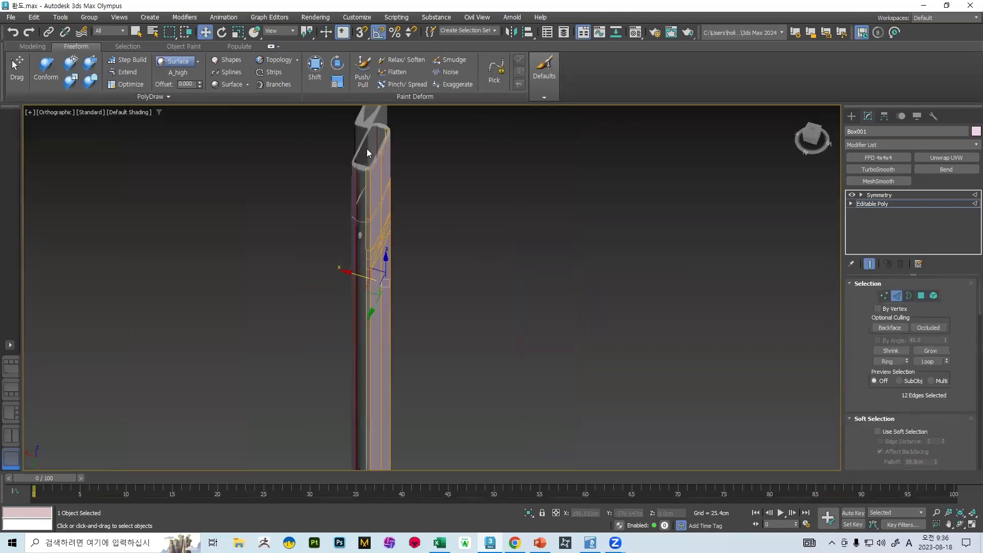
pyautogui.scroll(4, 336, 147)
pyautogui.click(885, 297)
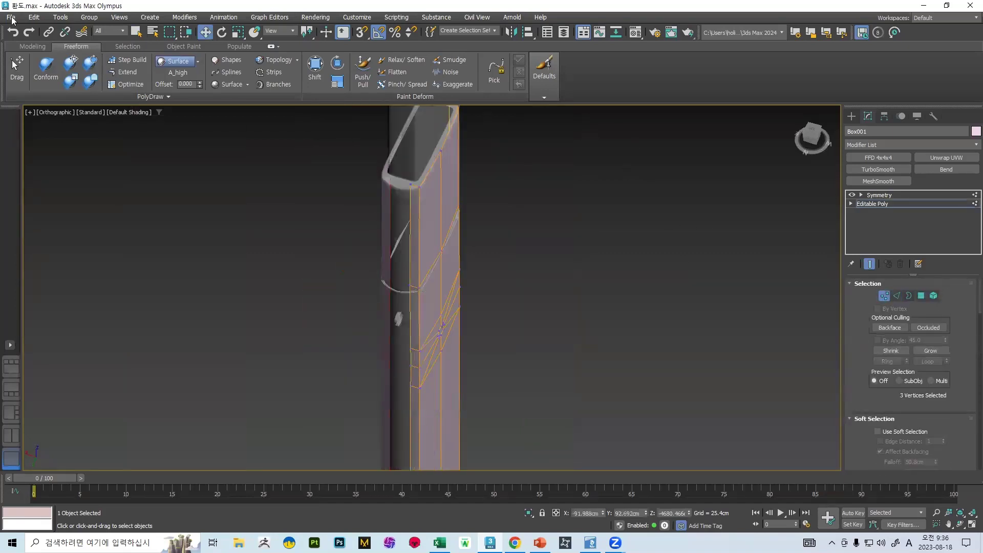
pyautogui.click(71, 62)
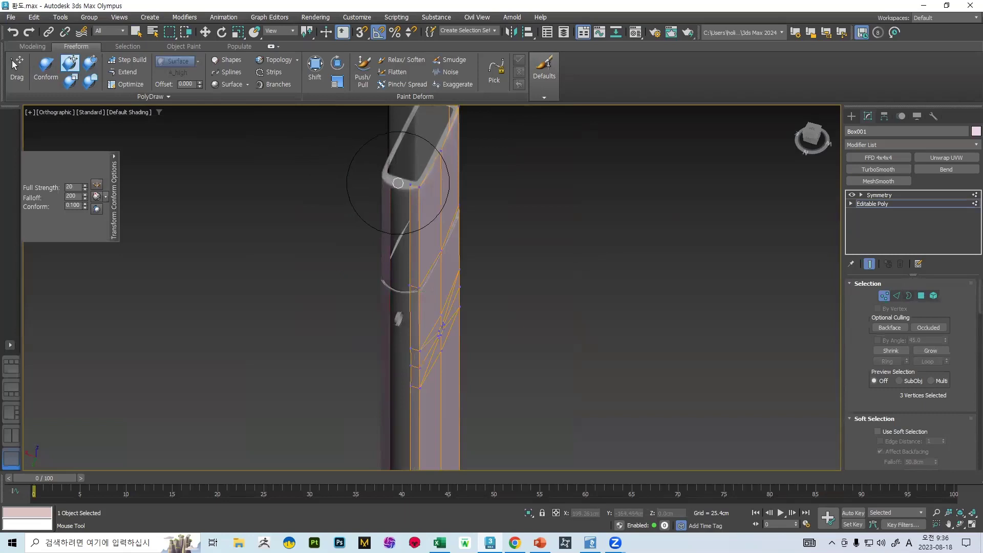
pyautogui.keyDown('ctrl'); pyautogui.keyDown('shift'); pyautogui.moveTo(404, 211); pyautogui.dragTo(401, 189); pyautogui.keyUp('shift'); pyautogui.keyUp('ctrl')
# Step: Conform the new strip's border vertices to the handle surface at the upper rim and the upper joint
pyautogui.scroll(6, 398, 177)
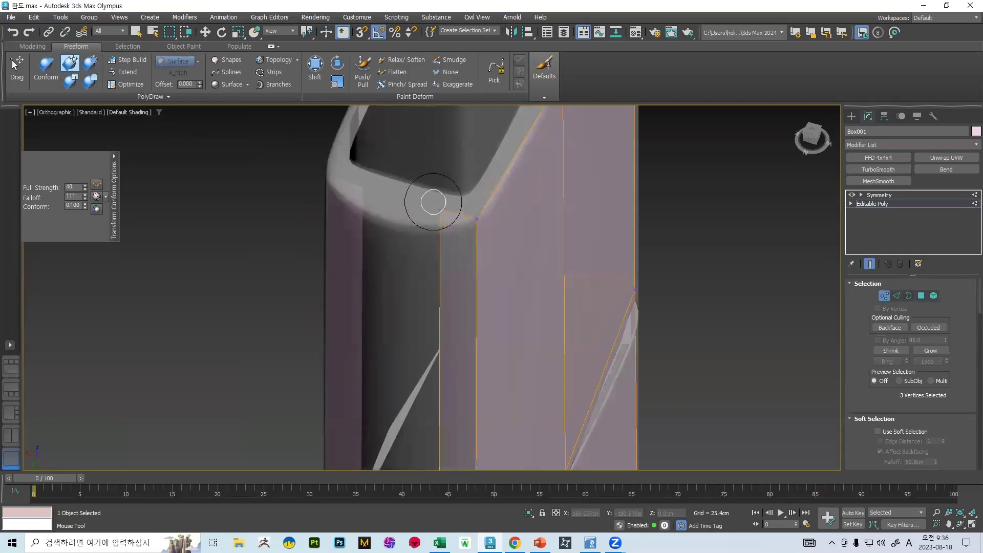
pyautogui.scroll(-6, 432, 208)
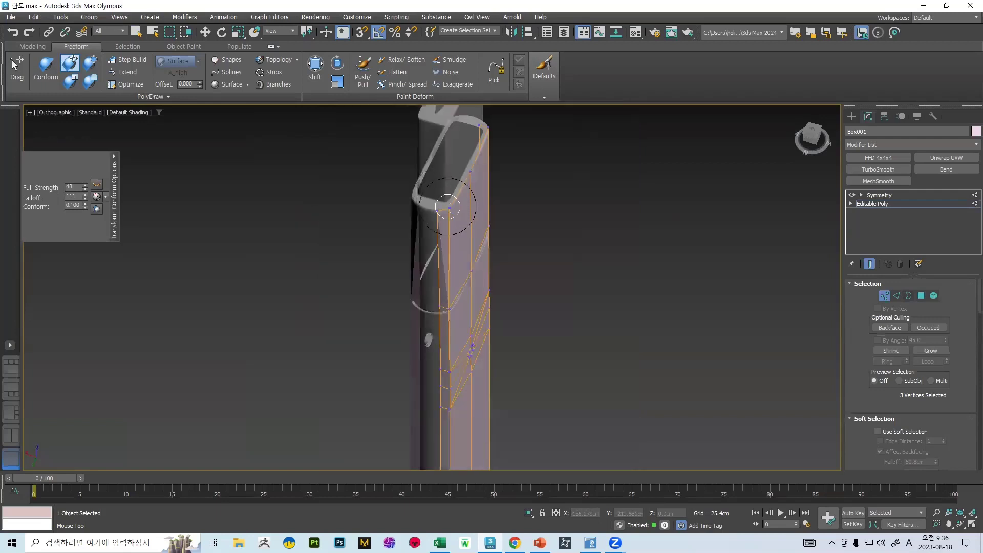
pyautogui.scroll(4, 455, 208)
pyautogui.moveTo(447, 211); pyautogui.dragTo(443, 222)
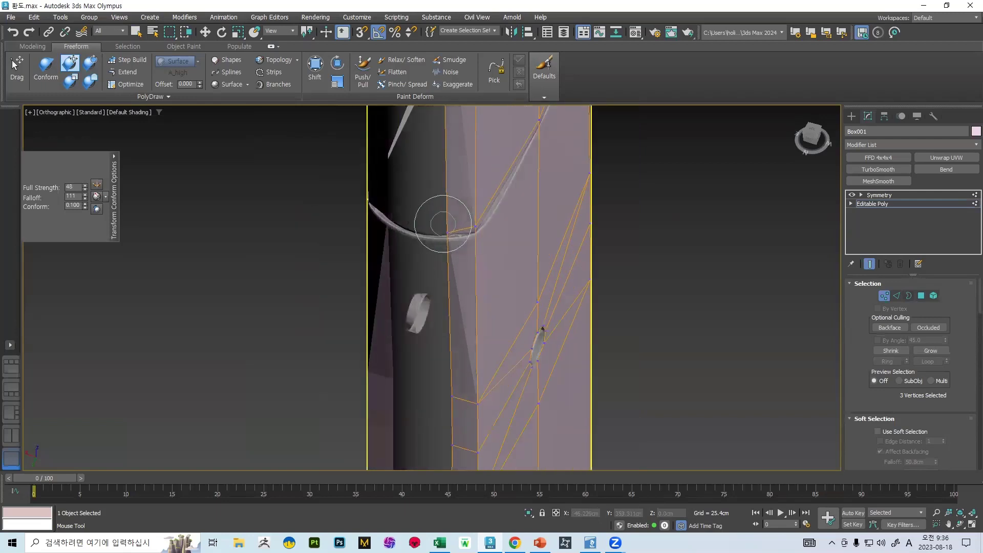
pyautogui.scroll(-5, 435, 205)
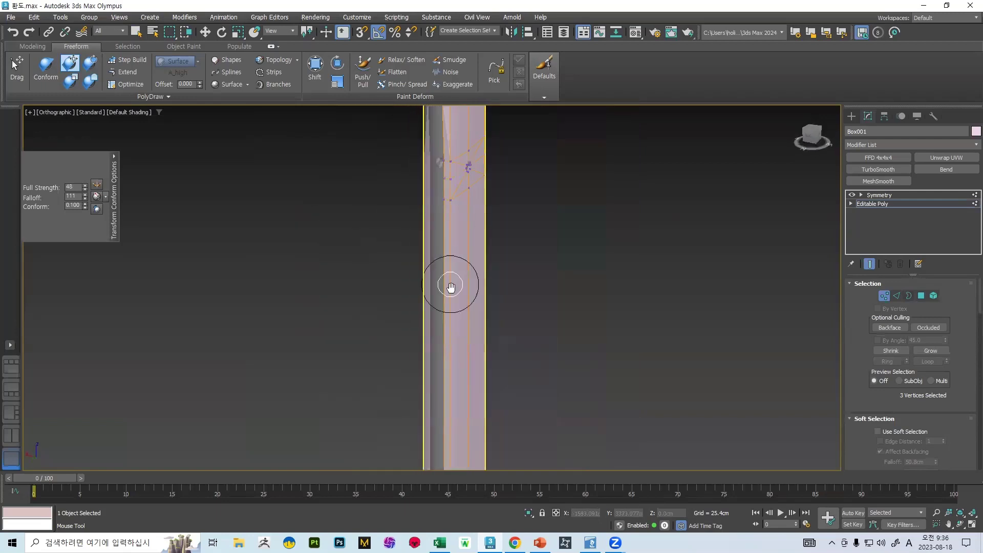
pyautogui.scroll(5, 432, 169)
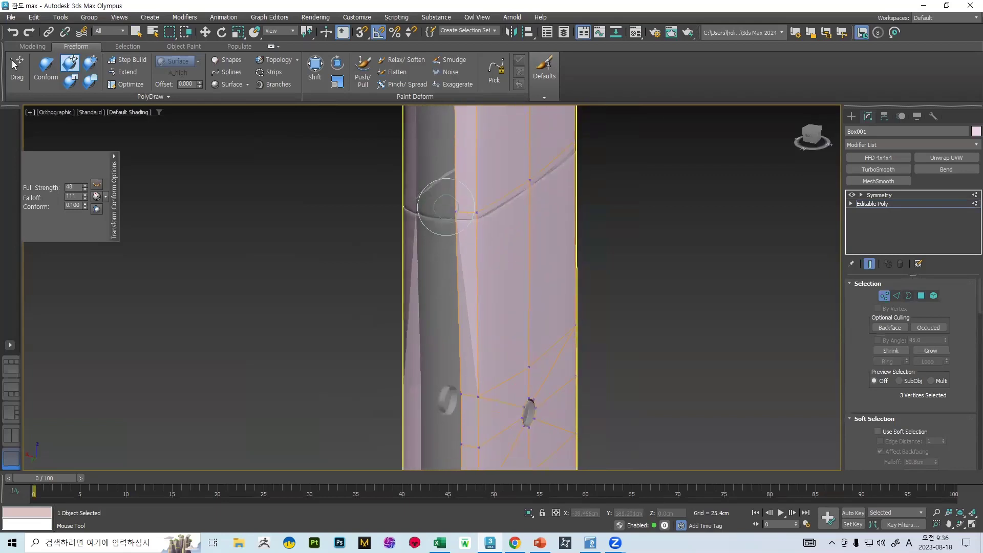
pyautogui.moveTo(429, 265); pyautogui.dragTo(455, 217, button='middle')
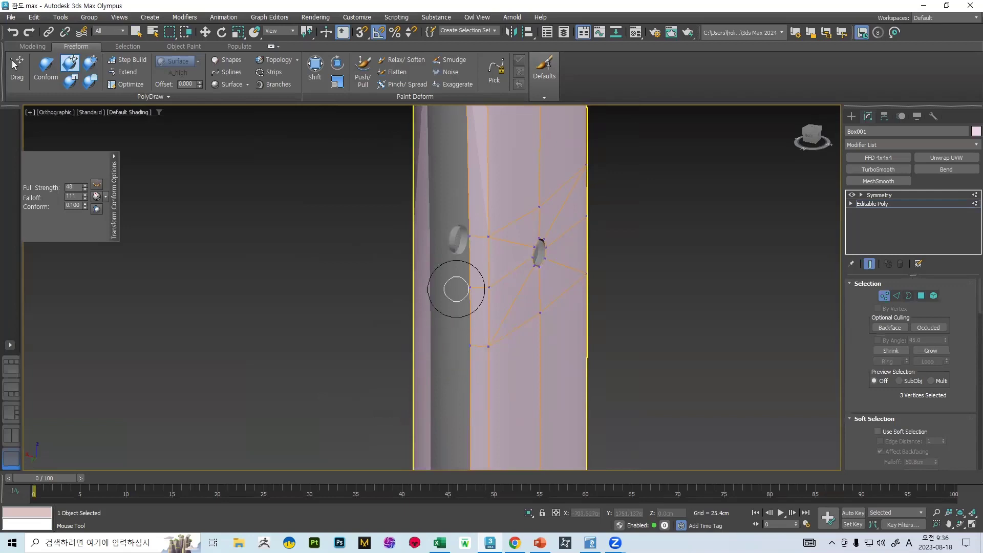
# Step: Push the three strip border vertices beside the circular detail outward onto the handle's rounded corner
pyautogui.scroll(-4, 445, 245)
pyautogui.scroll(8, 421, 237)
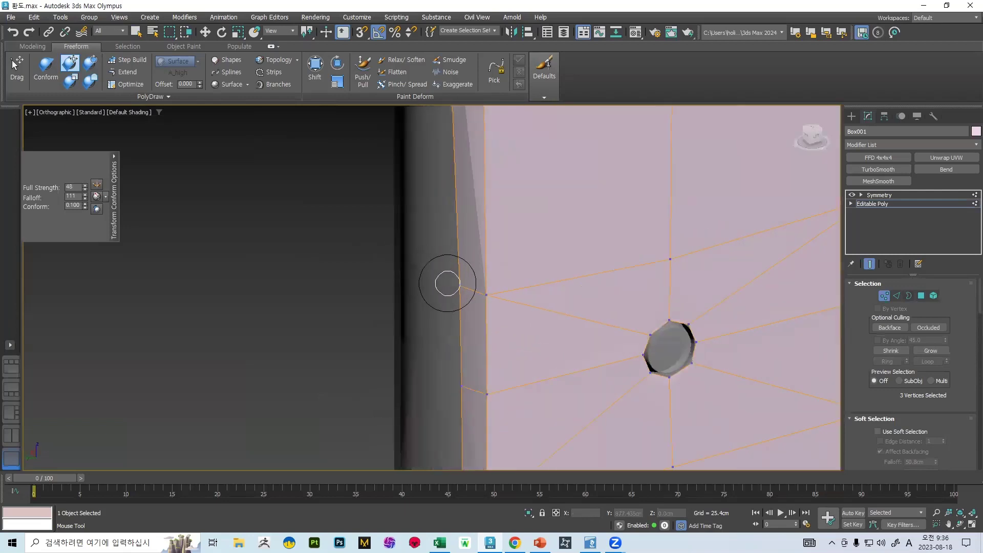
pyautogui.moveTo(448, 283); pyautogui.dragTo(424, 289)
pyautogui.scroll(-3, 431, 292)
pyautogui.moveTo(424, 275); pyautogui.dragTo(450, 247, button='middle')
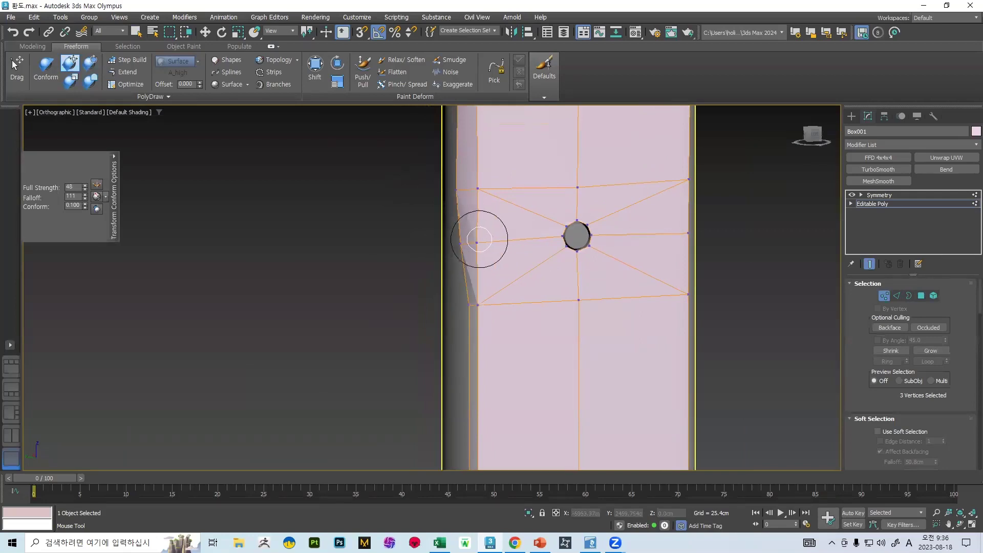
pyautogui.moveTo(451, 303); pyautogui.dragTo(439, 306)
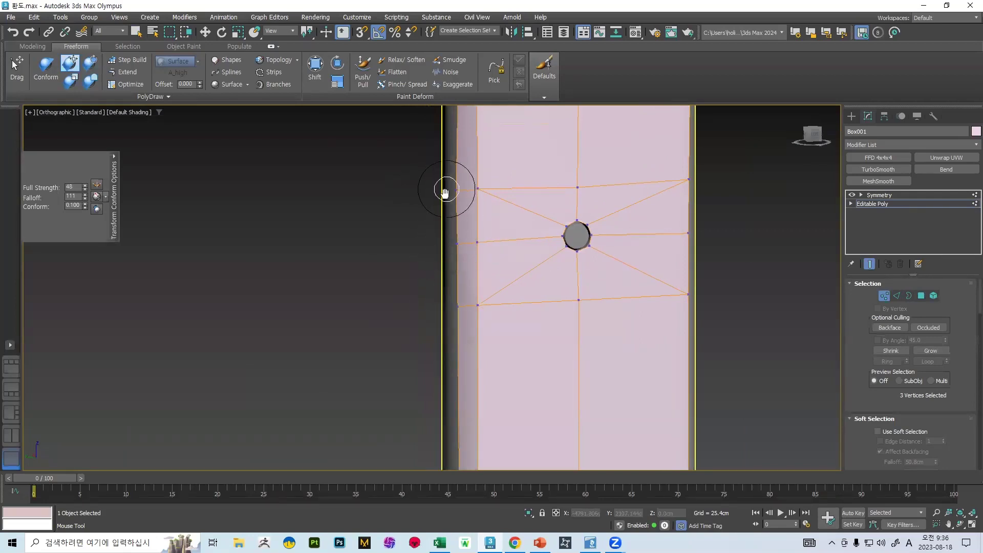
# Step: Fine-tune the border vertices beside and below the circular detail so the strip's outer edge runs straight
pyautogui.keyDown('alt'); pyautogui.moveTo(444, 193); pyautogui.dragTo(441, 121, button='middle'); pyautogui.keyUp('alt')
pyautogui.moveTo(452, 279); pyautogui.dragTo(455, 193, button='middle')
pyautogui.scroll(3, 455, 195)
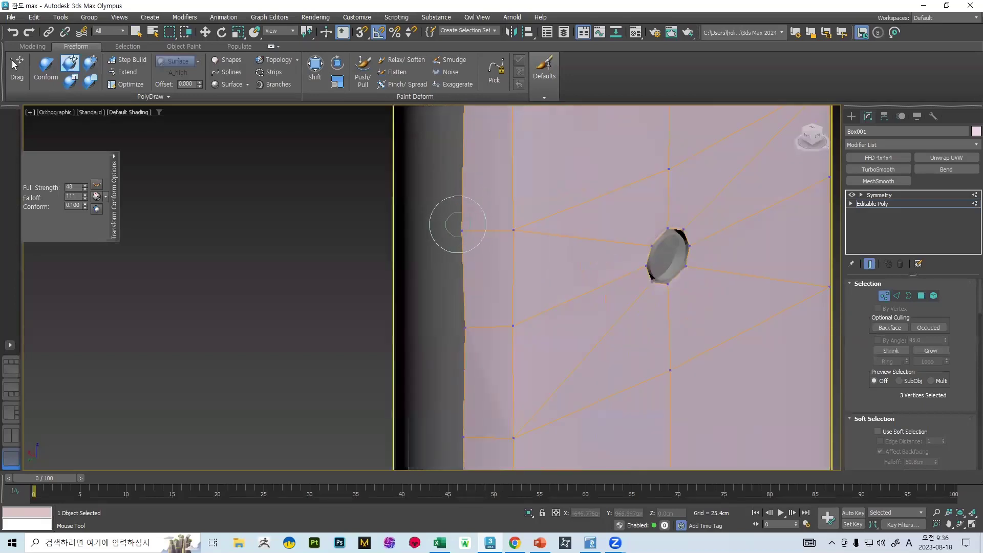
pyautogui.moveTo(463, 318); pyautogui.dragTo(453, 163, button='middle')
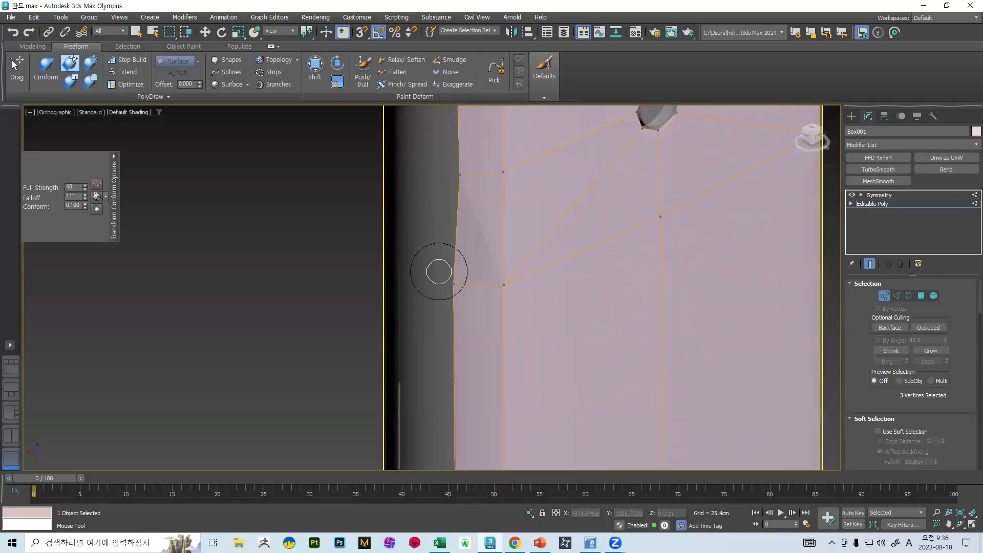
pyautogui.moveTo(438, 271); pyautogui.dragTo(449, 283)
pyautogui.scroll(-6, 458, 239)
pyautogui.scroll(3, 444, 216)
pyautogui.scroll(2, 458, 225)
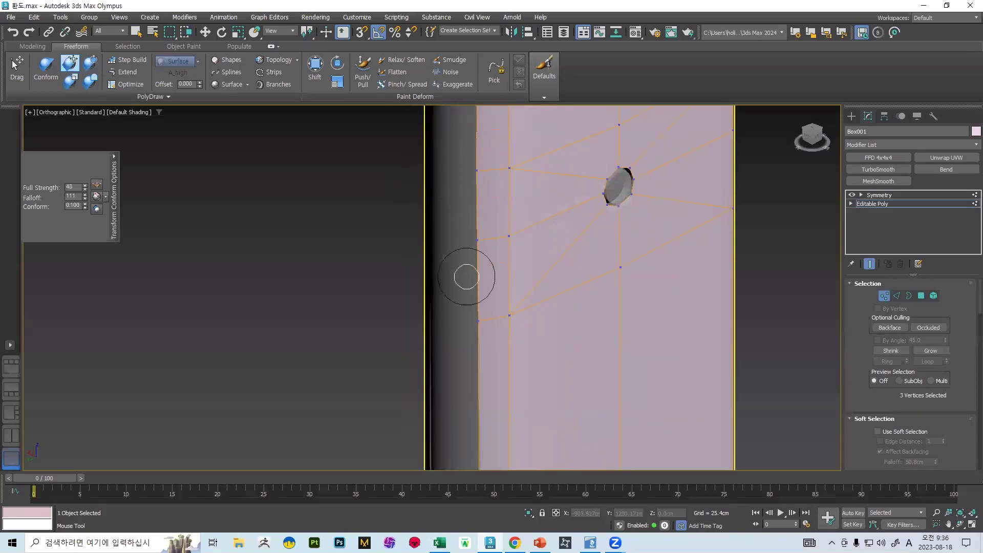
pyautogui.moveTo(462, 307); pyautogui.dragTo(467, 307)
pyautogui.scroll(-11, 462, 224)
# Step: Conform the strip's outer vertices and bottom corner to the handle surface at the lower joint and the handle's end
pyautogui.moveTo(458, 237); pyautogui.dragTo(462, 109, button='middle')
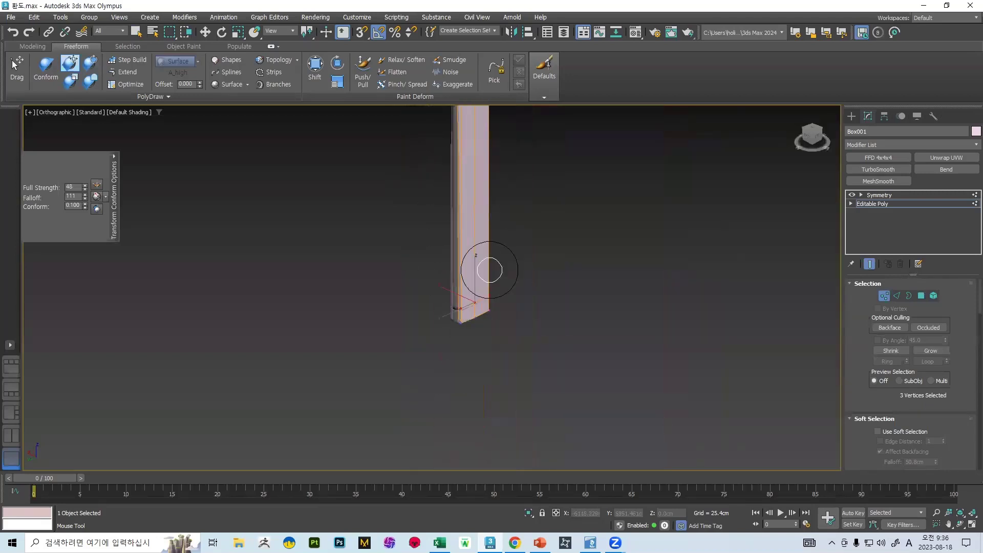
pyautogui.scroll(15, 489, 269)
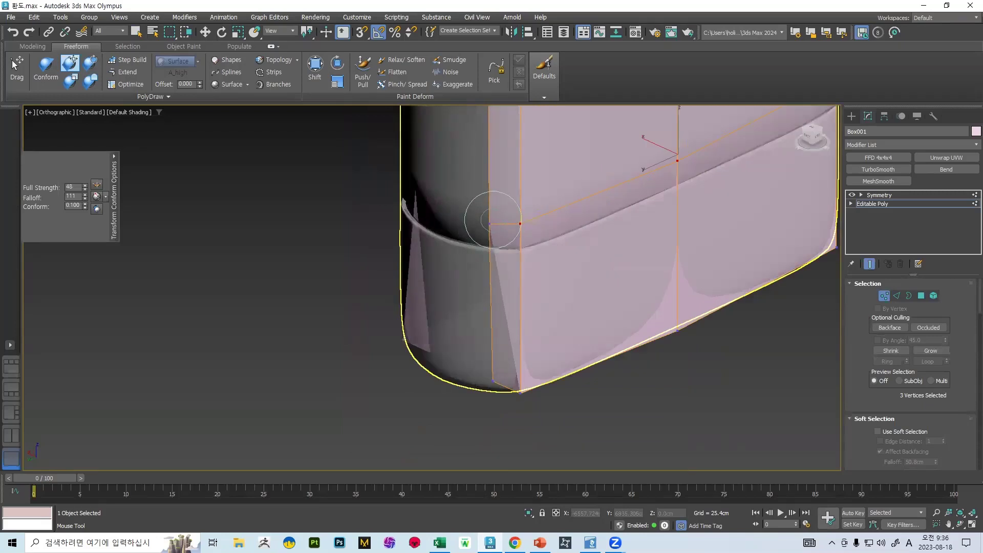
pyautogui.moveTo(492, 302)
pyautogui.mouseDown()
pyautogui.moveTo(492, 373)
pyautogui.moveTo(470, 377)
pyautogui.moveTo(486, 376)
pyautogui.mouseUp()
pyautogui.keyDown('alt'); pyautogui.moveTo(527, 264); pyautogui.dragTo(509, 226, button='middle'); pyautogui.keyUp('alt')
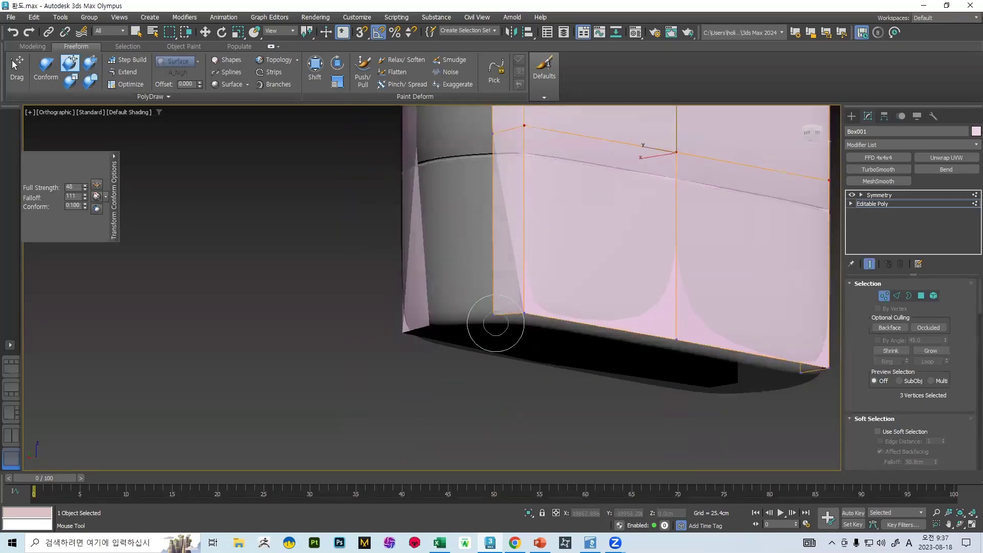
pyautogui.moveTo(494, 316)
pyautogui.mouseDown()
pyautogui.moveTo(517, 294)
pyautogui.moveTo(522, 320)
pyautogui.mouseUp()
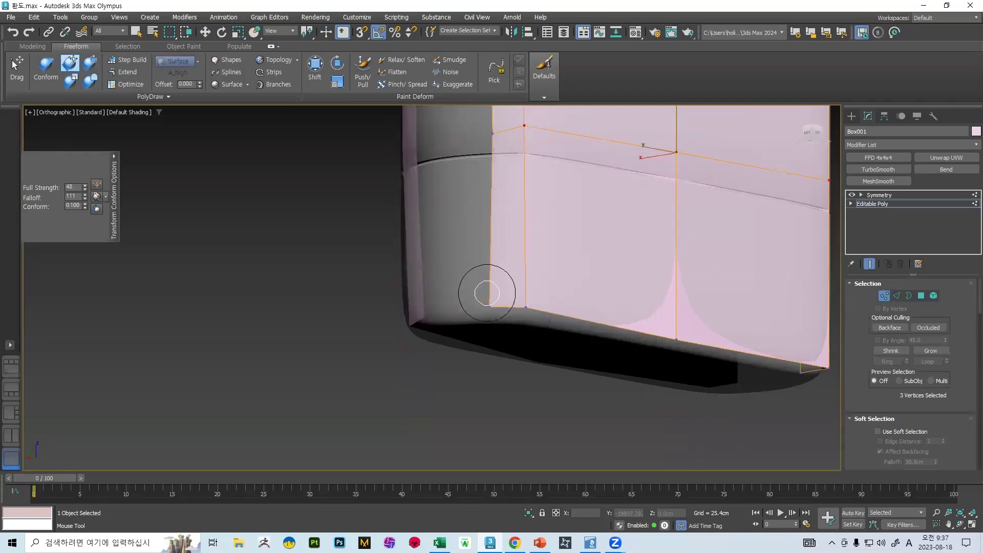
pyautogui.moveTo(487, 292); pyautogui.dragTo(493, 299)
pyautogui.moveTo(510, 180)
pyautogui.mouseDown()
pyautogui.moveTo(461, 145)
pyautogui.moveTo(490, 137)
pyautogui.mouseUp()
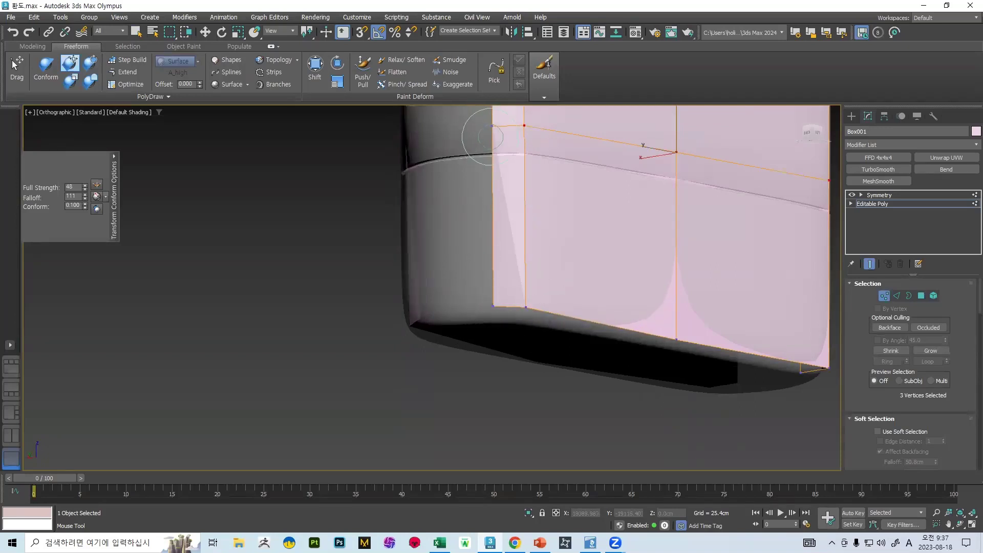
# Step: Raise the bottom border's middle vertex onto the handle surface in line with the conformed bottom corner
pyautogui.moveTo(675, 328); pyautogui.dragTo(681, 326)
pyautogui.scroll(-5, 675, 312)
pyautogui.keyDown('alt'); pyautogui.moveTo(660, 251); pyautogui.dragTo(625, 273, button='middle'); pyautogui.keyUp('alt')
pyautogui.scroll(5, 671, 313)
pyautogui.moveTo(646, 304); pyautogui.dragTo(647, 296)
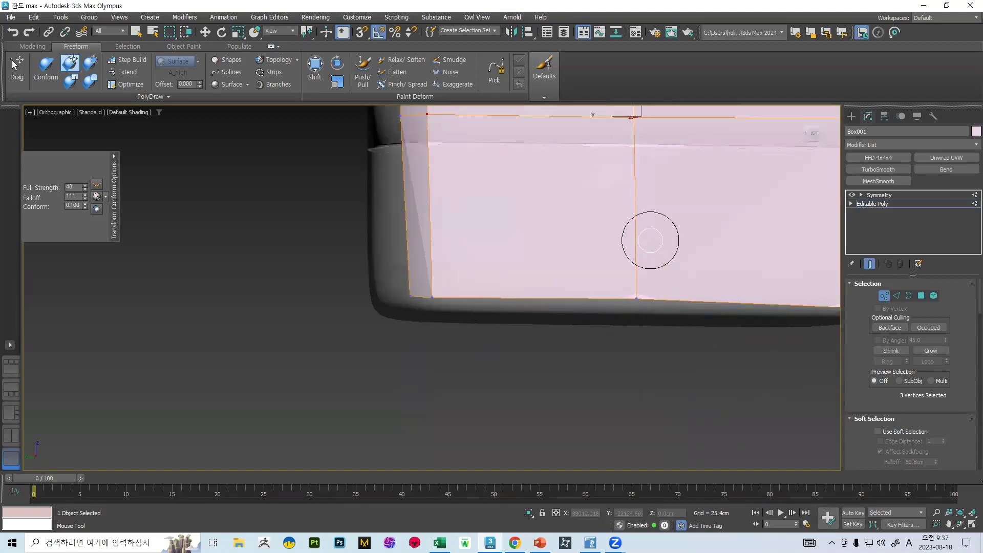
pyautogui.keyDown('alt'); pyautogui.moveTo(650, 240); pyautogui.dragTo(456, 245, button='middle'); pyautogui.keyUp('alt')
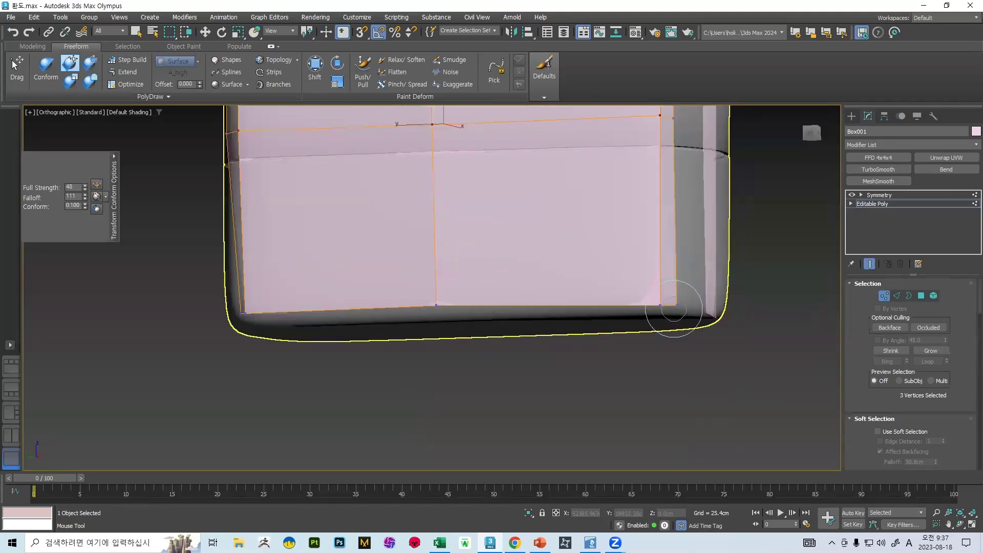
# Step: Nudge the strip's bottom corner vertex and the border vertices beside the circular detail onto the handle's rounded corner
pyautogui.keyDown('alt'); pyautogui.moveTo(674, 313); pyautogui.dragTo(645, 345, button='middle'); pyautogui.keyUp('alt')
pyautogui.moveTo(657, 351)
pyautogui.mouseDown()
pyautogui.moveTo(621, 355)
pyautogui.moveTo(639, 345)
pyautogui.mouseUp()
pyautogui.moveTo(638, 345)
pyautogui.keyDown('alt'); pyautogui.mouseDown(button='middle')
pyautogui.moveTo(616, 312)
pyautogui.moveTo(614, 275)
pyautogui.moveTo(581, 202)
pyautogui.moveTo(529, 166)
pyautogui.moveTo(520, 291)
pyautogui.moveTo(515, 183)
pyautogui.moveTo(511, 287)
pyautogui.moveTo(563, 265)
pyautogui.mouseUp(button='middle'); pyautogui.keyUp('alt')
pyautogui.scroll(5, 560, 307)
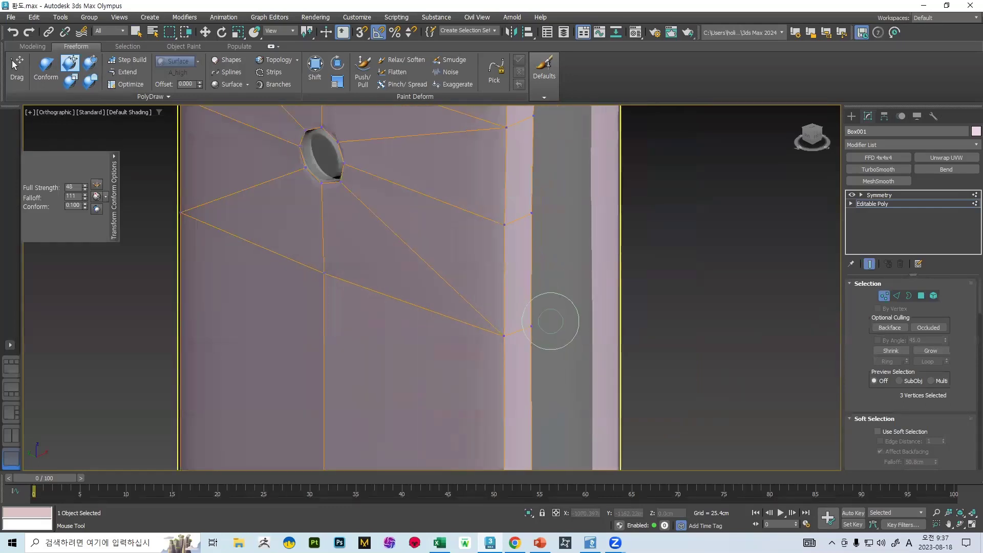
pyautogui.moveTo(535, 214); pyautogui.dragTo(544, 225)
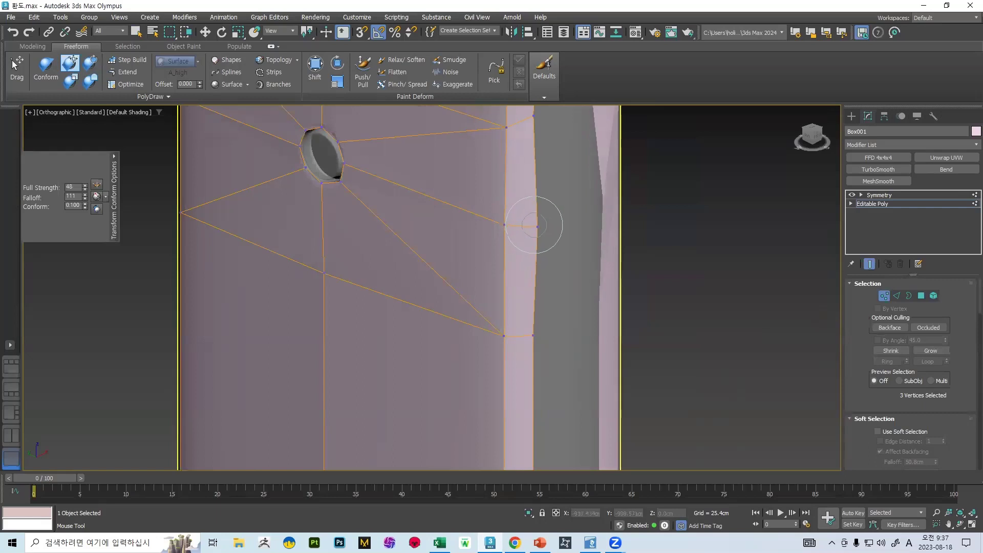
# Step: Adjust the strip's outer vertex just above the upper joint so it lines up with the border edge
pyautogui.keyDown('alt'); pyautogui.moveTo(535, 165); pyautogui.dragTo(506, 220, button='middle'); pyautogui.keyUp('alt')
pyautogui.scroll(5, 506, 221)
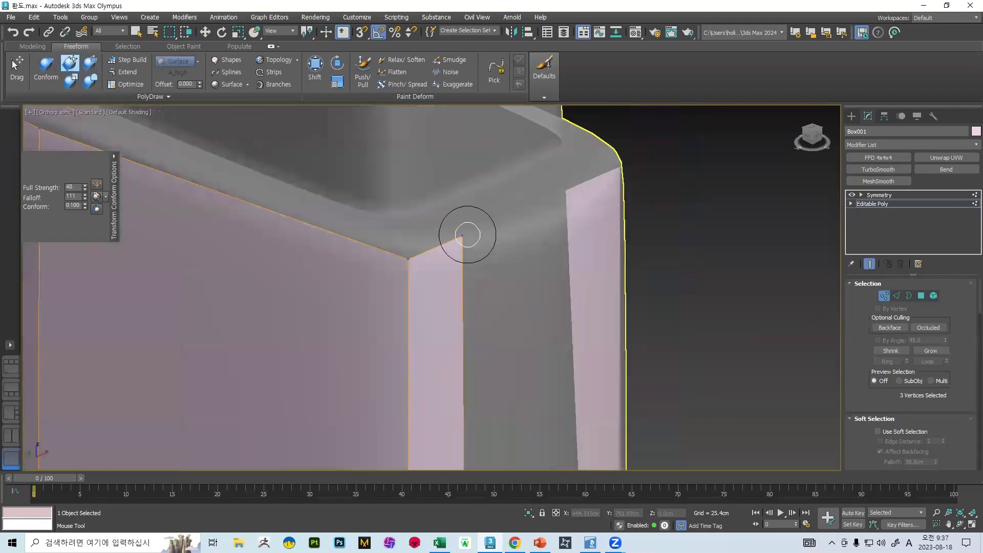
pyautogui.moveTo(464, 251)
pyautogui.keyDown('alt'); pyautogui.mouseDown(button='middle')
pyautogui.moveTo(476, 256)
pyautogui.moveTo(522, 193)
pyautogui.moveTo(468, 276)
pyautogui.moveTo(462, 305)
pyautogui.moveTo(476, 279)
pyautogui.moveTo(476, 153)
pyautogui.mouseUp(button='middle'); pyautogui.keyUp('alt')
pyautogui.scroll(-5, 530, 235)
pyautogui.scroll(-6, 477, 159)
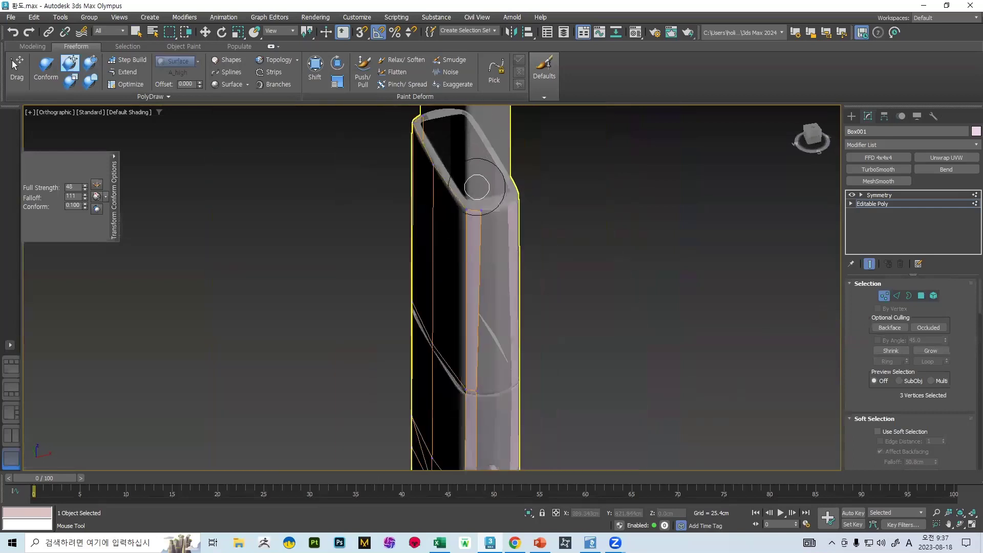
pyautogui.scroll(5, 476, 375)
pyautogui.moveTo(476, 375); pyautogui.dragTo(461, 204, button='middle')
pyautogui.scroll(3, 493, 259)
pyautogui.moveTo(437, 295); pyautogui.dragTo(443, 296)
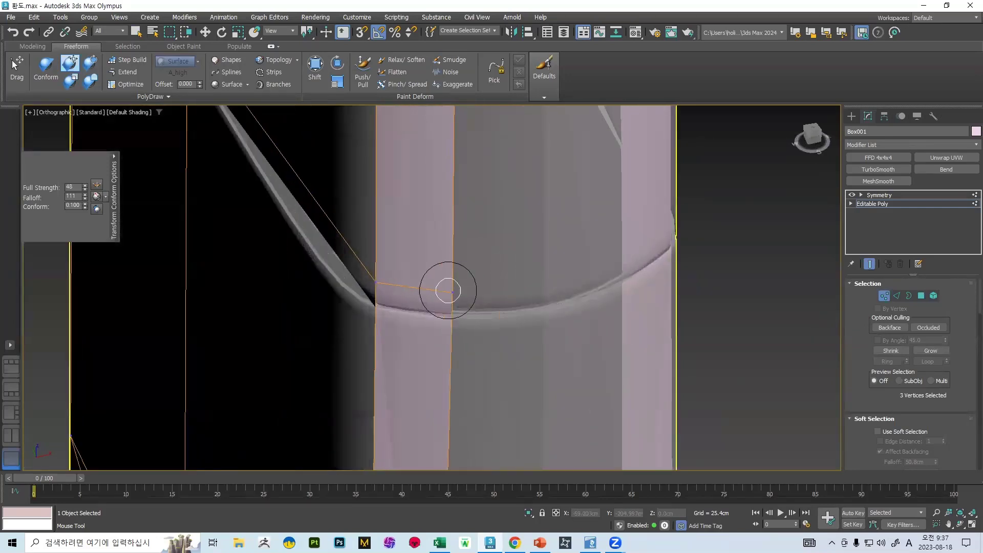
# Step: Pull the lowest border vertex beside the circular detail slightly inward to straighten the strip's outer edge
pyautogui.moveTo(384, 281)
pyautogui.keyDown('alt'); pyautogui.mouseDown(button='middle')
pyautogui.moveTo(416, 253)
pyautogui.moveTo(434, 274)
pyautogui.mouseUp(button='middle'); pyautogui.keyUp('alt')
pyautogui.scroll(5, 434, 274)
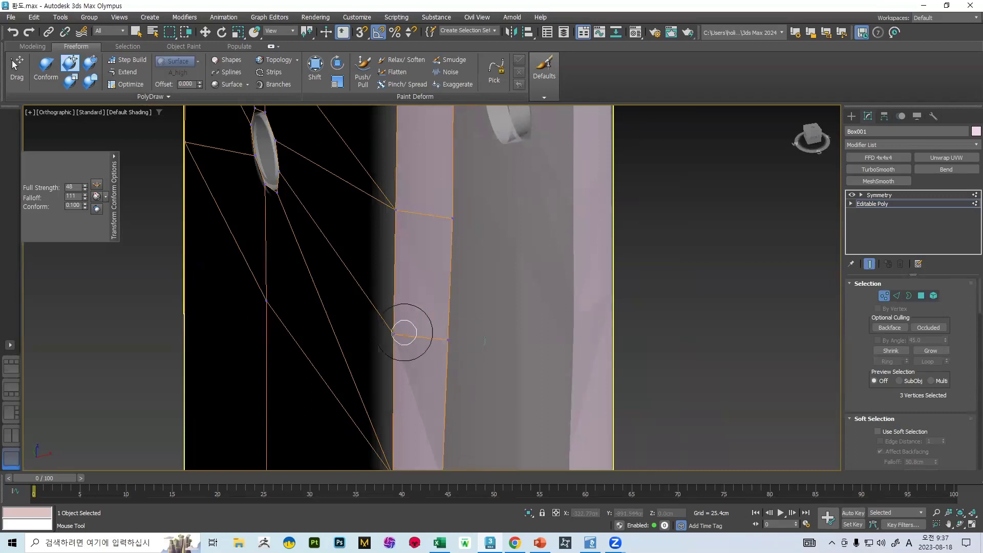
pyautogui.scroll(-5, 397, 312)
pyautogui.scroll(5, 417, 241)
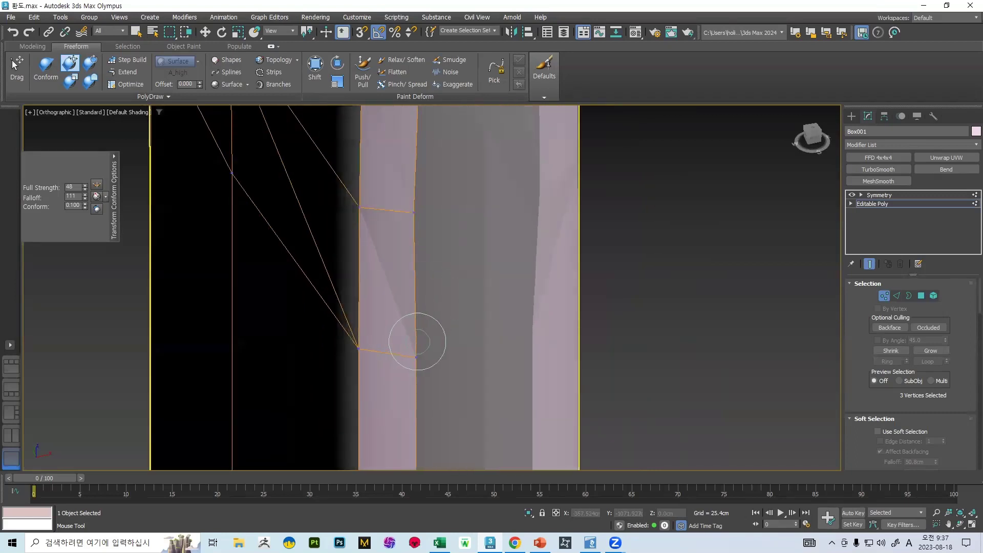
pyautogui.moveTo(408, 337); pyautogui.dragTo(421, 258)
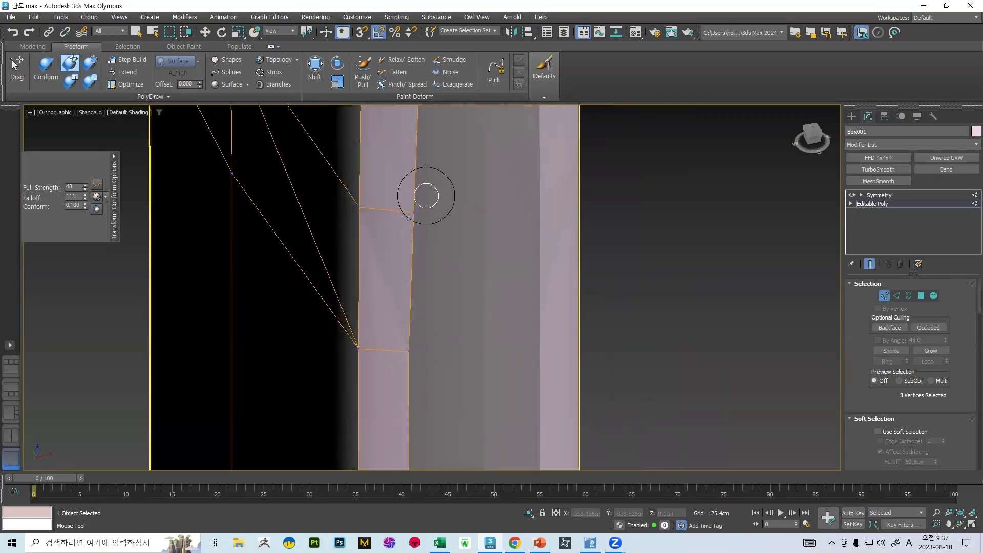
# Step: Examine the strip's outer edge along the handle, from the circular detail down to the lower joint and end
pyautogui.scroll(-6, 429, 201)
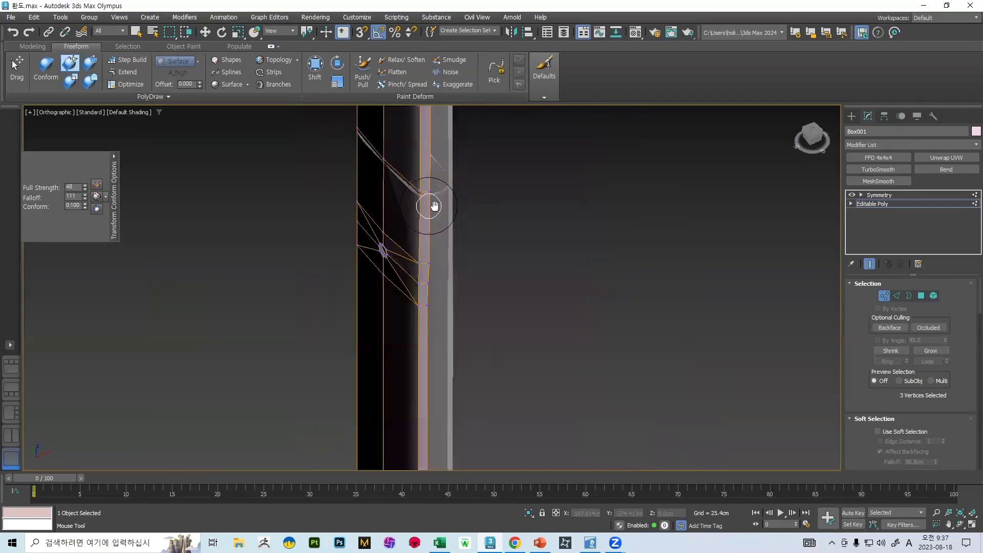
pyautogui.keyDown('alt'); pyautogui.moveTo(432, 207); pyautogui.dragTo(505, 184, button='middle'); pyautogui.keyUp('alt')
pyautogui.moveTo(421, 95); pyautogui.dragTo(423, 64, button='middle')
pyautogui.moveTo(432, 128); pyautogui.dragTo(434, 110, button='middle')
pyautogui.scroll(-5, 446, 241)
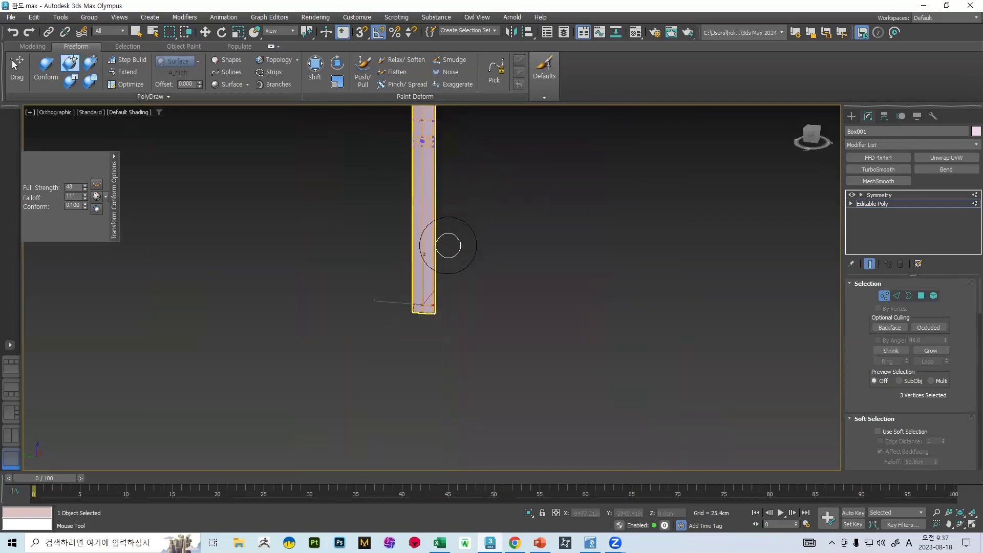
pyautogui.scroll(8, 416, 340)
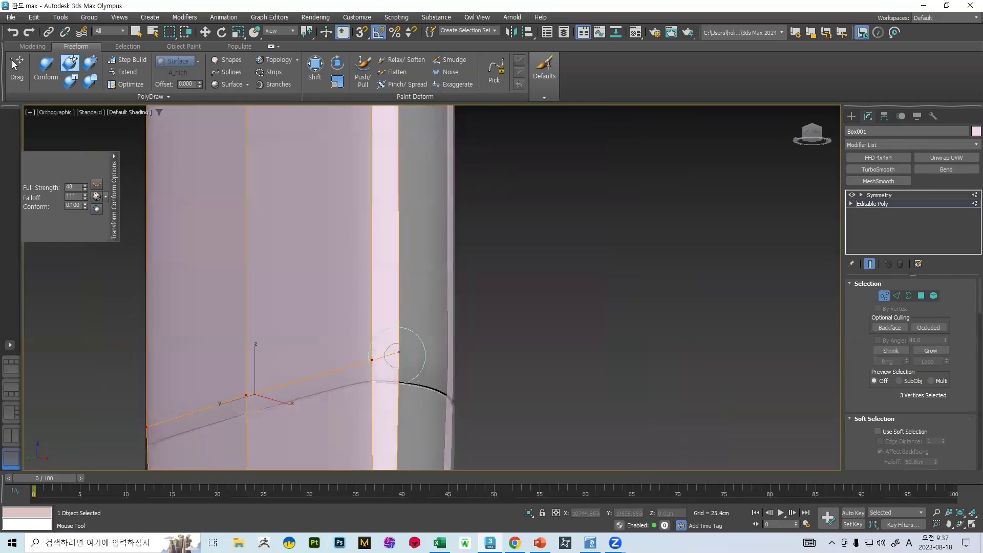
pyautogui.keyDown('alt'); pyautogui.moveTo(394, 355); pyautogui.dragTo(450, 307, button='middle'); pyautogui.keyUp('alt')
pyautogui.scroll(-5, 379, 159)
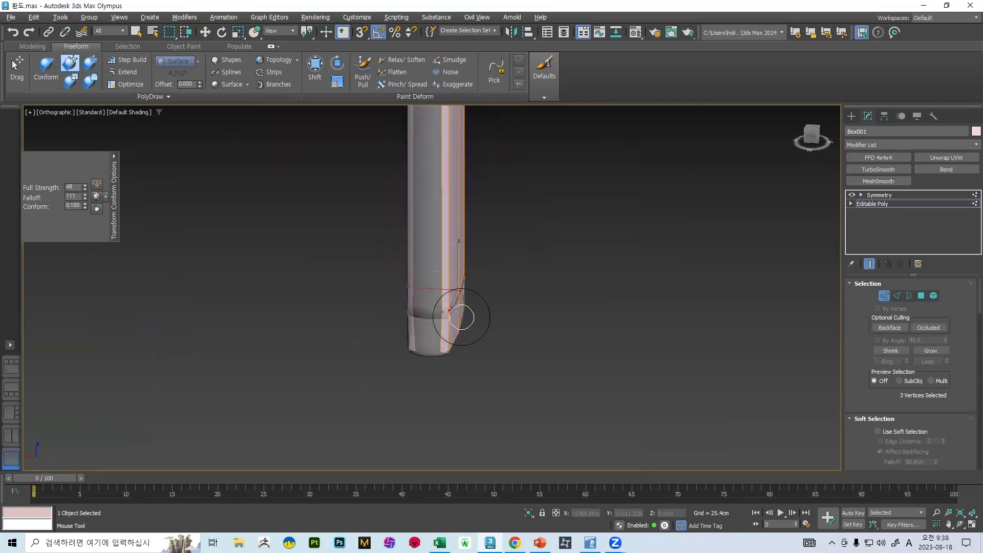
pyautogui.scroll(5, 461, 301)
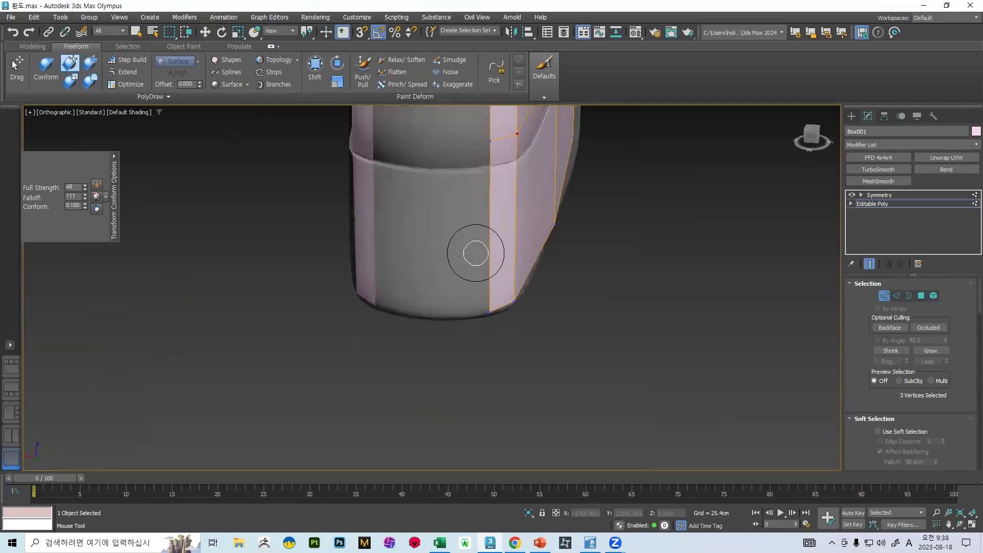
# Step: Extrude the strip's 12 outer border edges outward to add another strip around the handle's narrow side
pyautogui.click(884, 295)
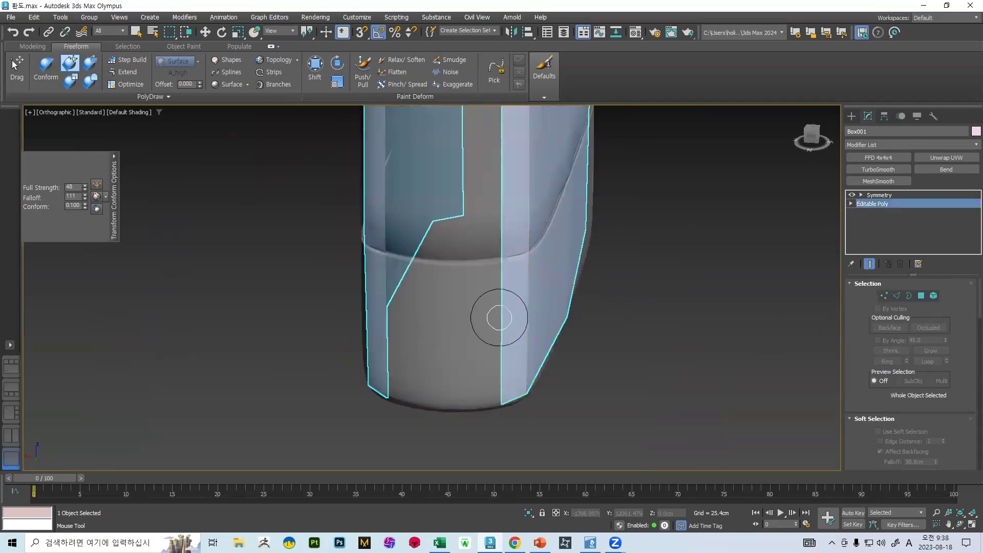
pyautogui.press('2')
pyautogui.click(71, 64)
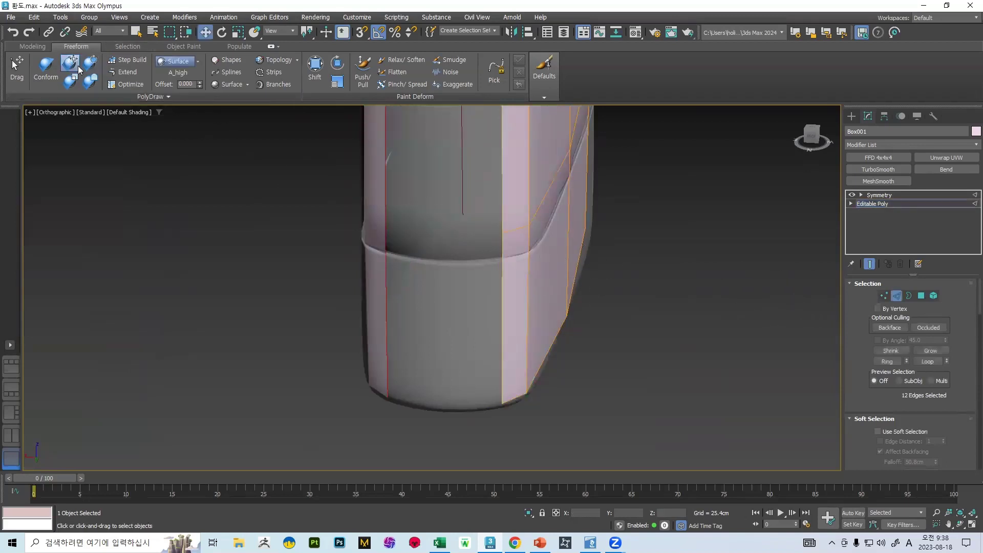
pyautogui.scroll(-5, 503, 318)
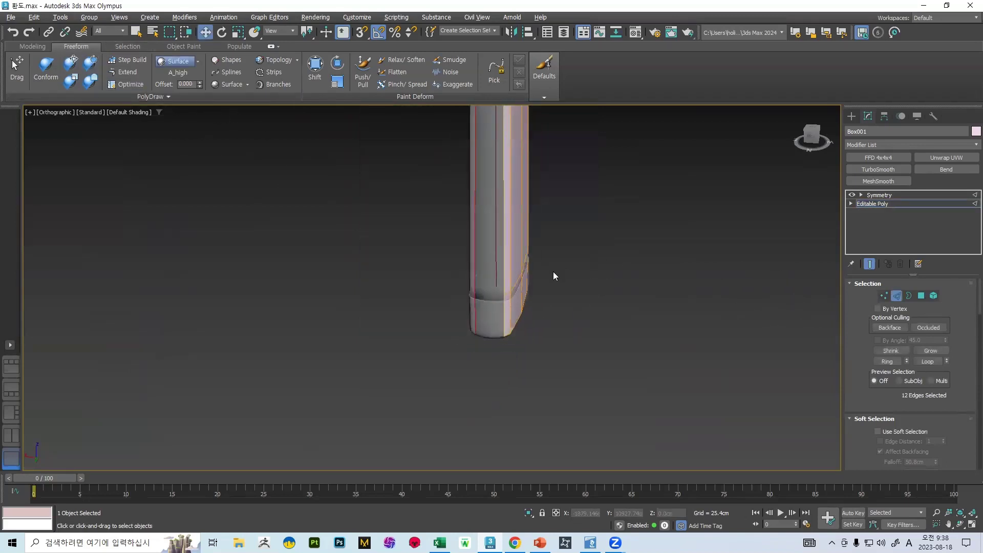
pyautogui.keyDown('alt'); pyautogui.moveTo(553, 272); pyautogui.dragTo(519, 272, button='middle'); pyautogui.keyUp('alt')
pyautogui.moveTo(488, 224); pyautogui.dragTo(573, 257, button='middle')
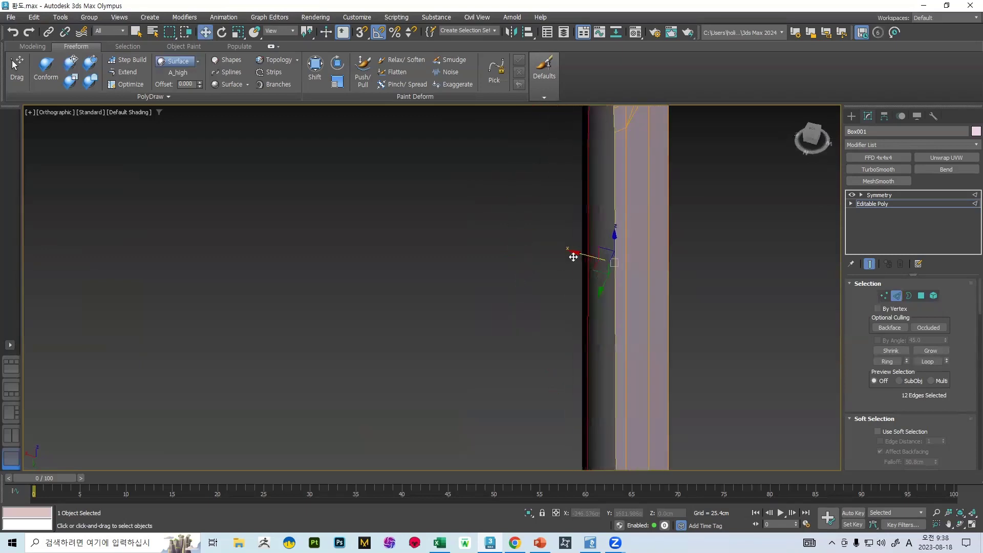
pyautogui.moveTo(588, 253); pyautogui.dragTo(571, 254)
pyautogui.moveTo(616, 265); pyautogui.dragTo(572, 214, button='middle')
pyautogui.scroll(-4, 582, 221)
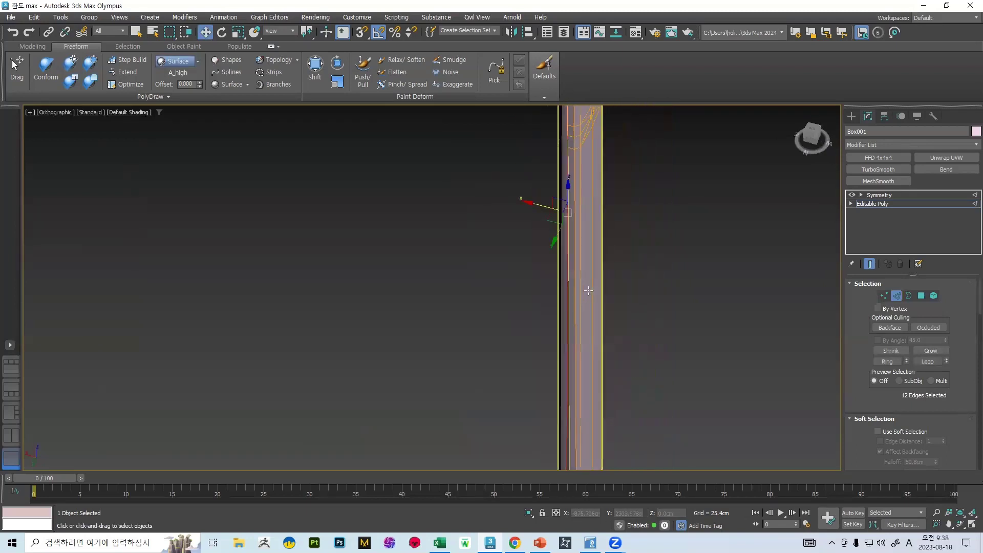
pyautogui.keyDown('alt'); pyautogui.moveTo(584, 316); pyautogui.dragTo(558, 317, button='middle'); pyautogui.keyUp('alt')
# Step: Brush the new strip's outer vertices beside the circular detail onto the handle surface with the Conform brush
pyautogui.click(897, 296)
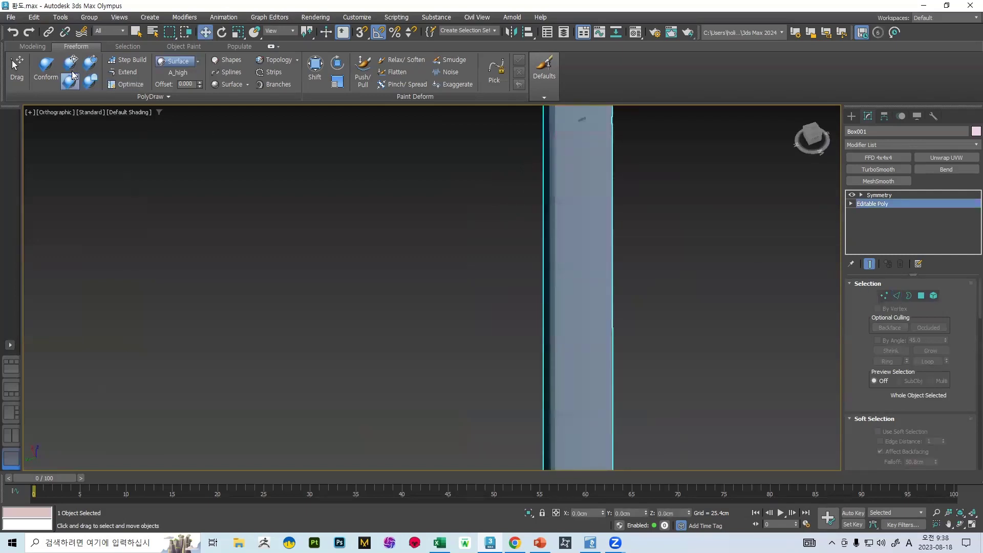
pyautogui.click(47, 72)
pyautogui.scroll(-8, 546, 380)
pyautogui.keyDown('alt'); pyautogui.moveTo(564, 371); pyautogui.dragTo(573, 401, button='middle'); pyautogui.keyUp('alt')
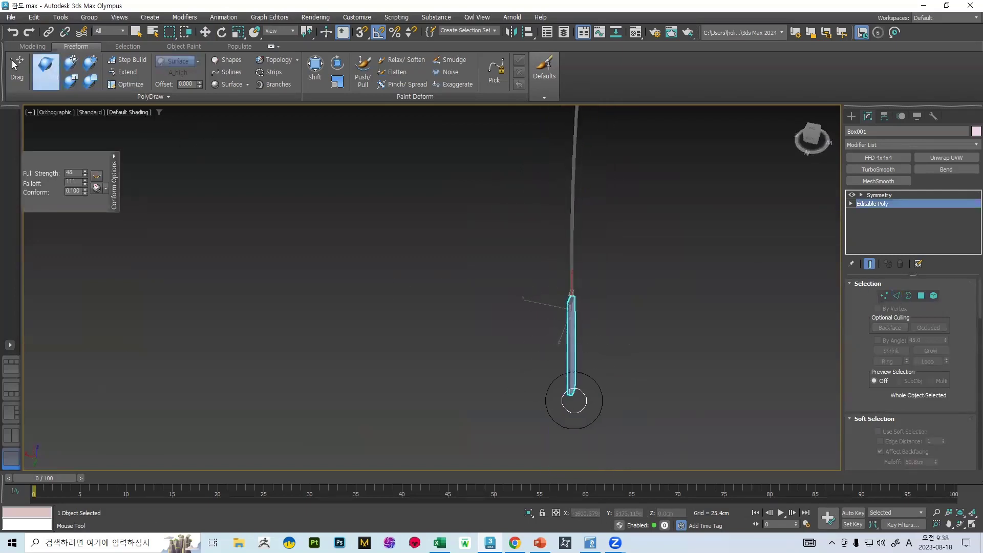
pyautogui.scroll(8, 551, 348)
pyautogui.click(883, 296)
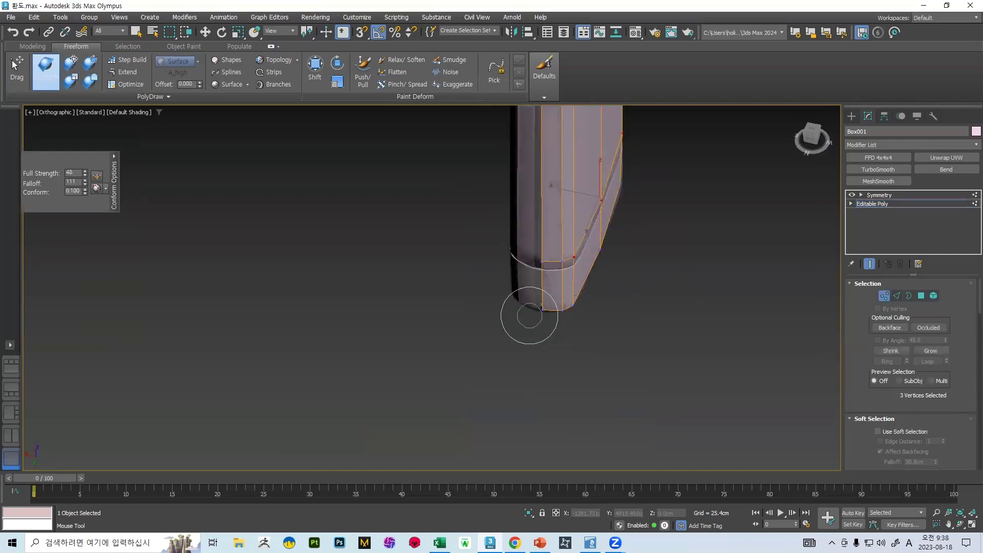
pyautogui.scroll(-5, 544, 241)
pyautogui.moveTo(538, 133); pyautogui.dragTo(533, 325, button='middle')
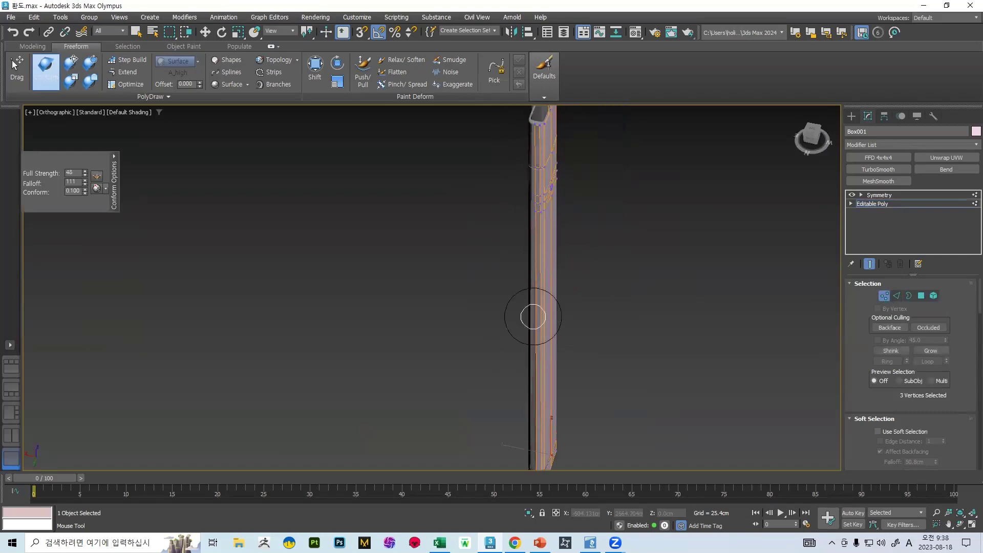
pyautogui.scroll(5, 531, 207)
pyautogui.scroll(2, 548, 205)
pyautogui.moveTo(549, 207)
pyautogui.mouseDown()
pyautogui.moveTo(533, 169)
pyautogui.moveTo(549, 132)
pyautogui.moveTo(534, 202)
pyautogui.mouseUp()
pyautogui.moveTo(543, 161)
pyautogui.mouseDown(button='middle')
pyautogui.moveTo(538, 274)
pyautogui.moveTo(500, 268)
pyautogui.moveTo(491, 292)
pyautogui.mouseUp(button='middle')
pyautogui.scroll(4, 491, 292)
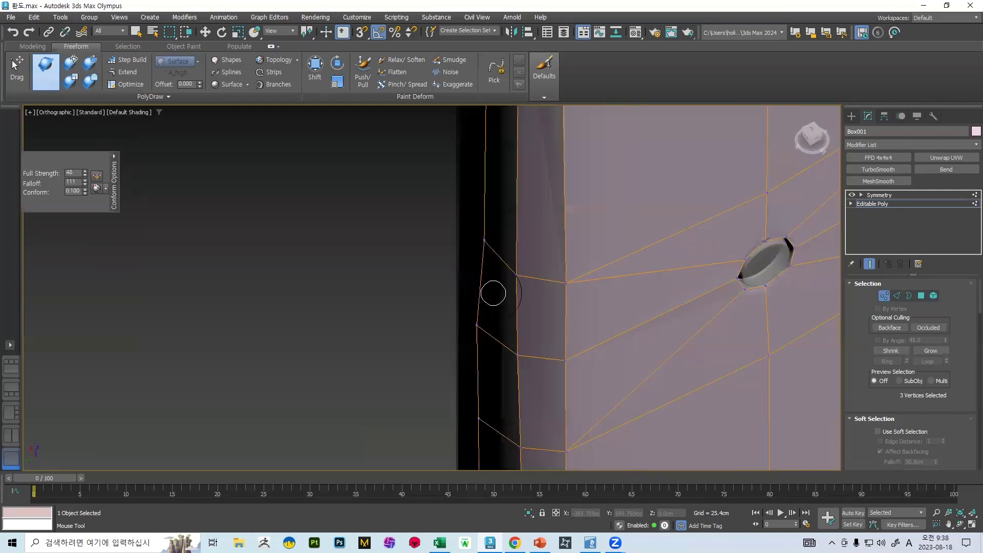
pyautogui.moveTo(479, 219); pyautogui.dragTo(474, 220)
# Step: Even out the new strip's three outer vertices beside the circular detail with the Conform brush, straightening its border
pyautogui.scroll(-5, 479, 218)
pyautogui.moveTo(482, 215); pyautogui.dragTo(492, 423, button='middle')
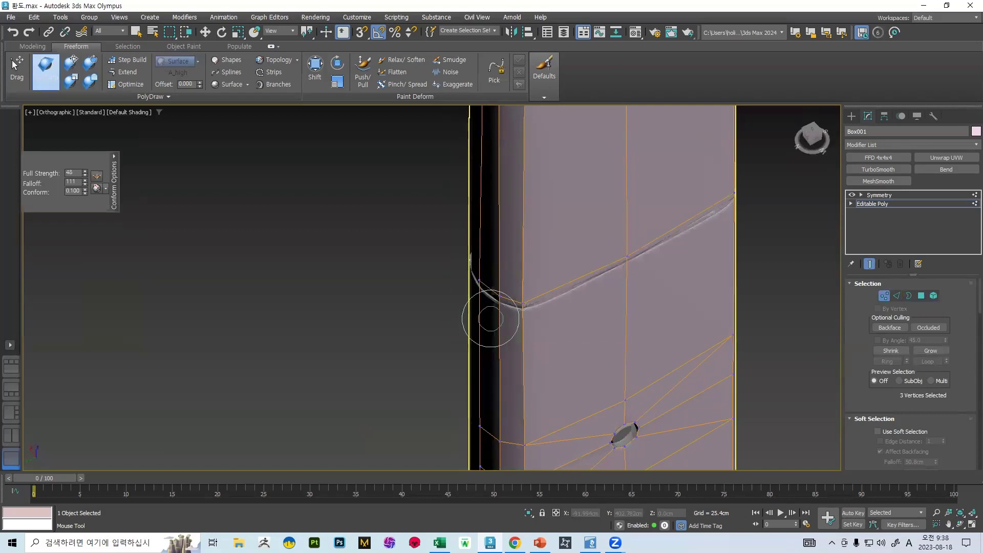
pyautogui.scroll(-5, 504, 307)
pyautogui.scroll(4, 478, 208)
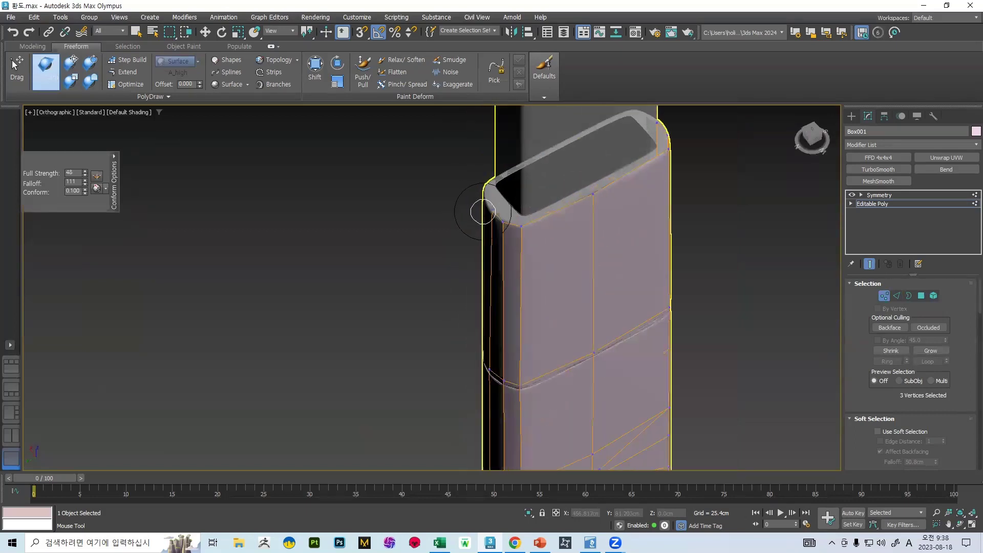
pyautogui.keyDown('alt'); pyautogui.moveTo(520, 226); pyautogui.dragTo(563, 213, button='middle'); pyautogui.keyUp('alt')
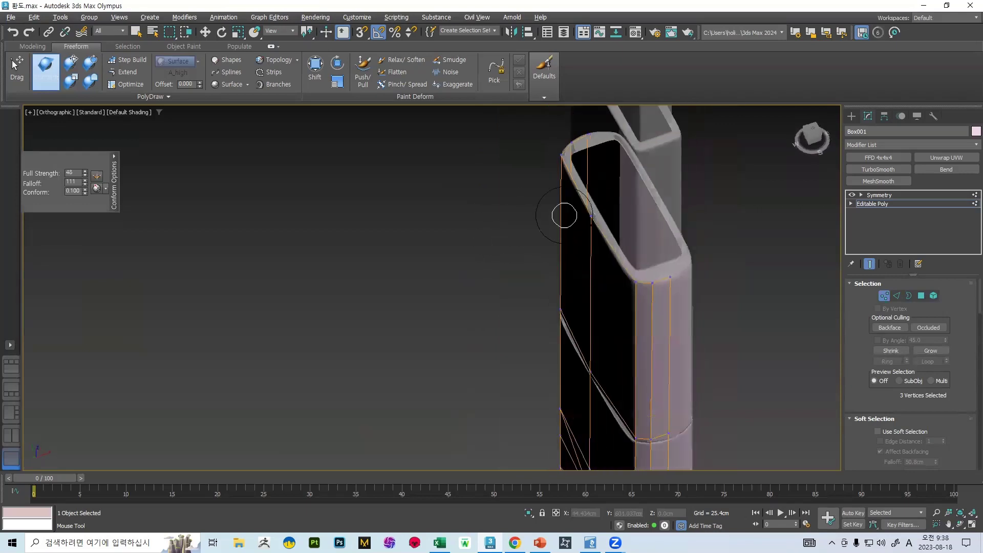
pyautogui.moveTo(648, 315); pyautogui.dragTo(601, 179, button='middle')
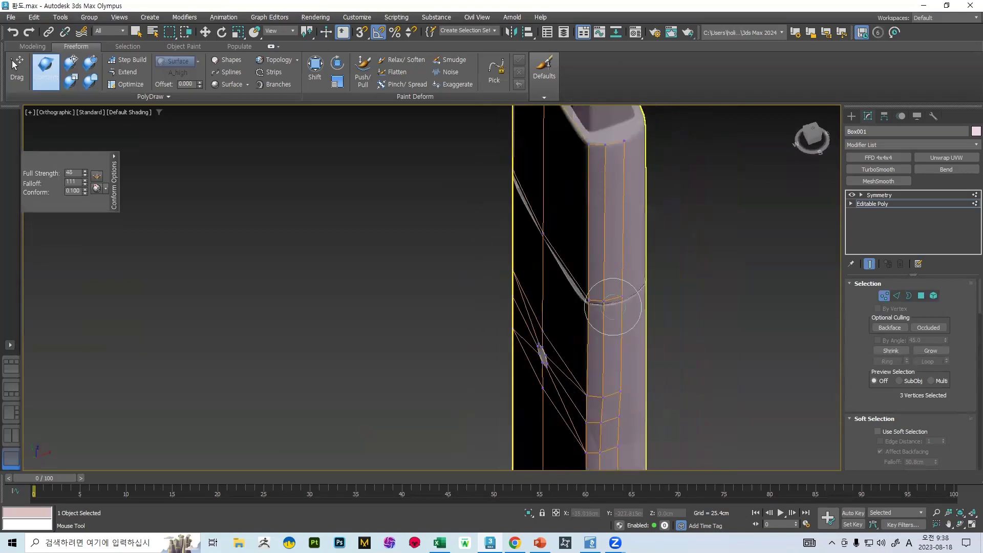
pyautogui.moveTo(621, 395)
pyautogui.mouseDown()
pyautogui.moveTo(608, 433)
pyautogui.moveTo(617, 450)
pyautogui.mouseUp()
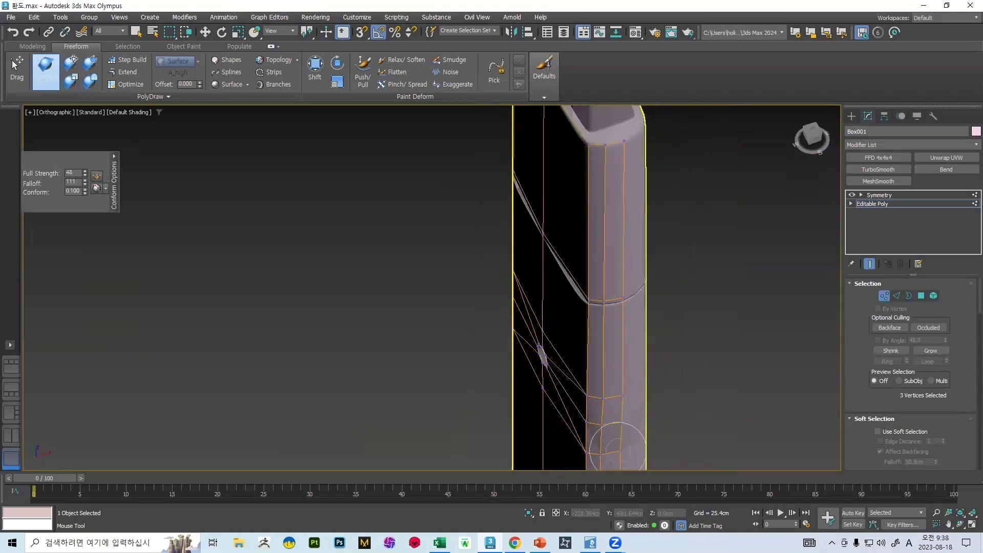
# Step: Conform the new strip's outer vertices to the handle surface around the lower joint and the handle's end
pyautogui.moveTo(609, 467); pyautogui.dragTo(575, 213, button='middle')
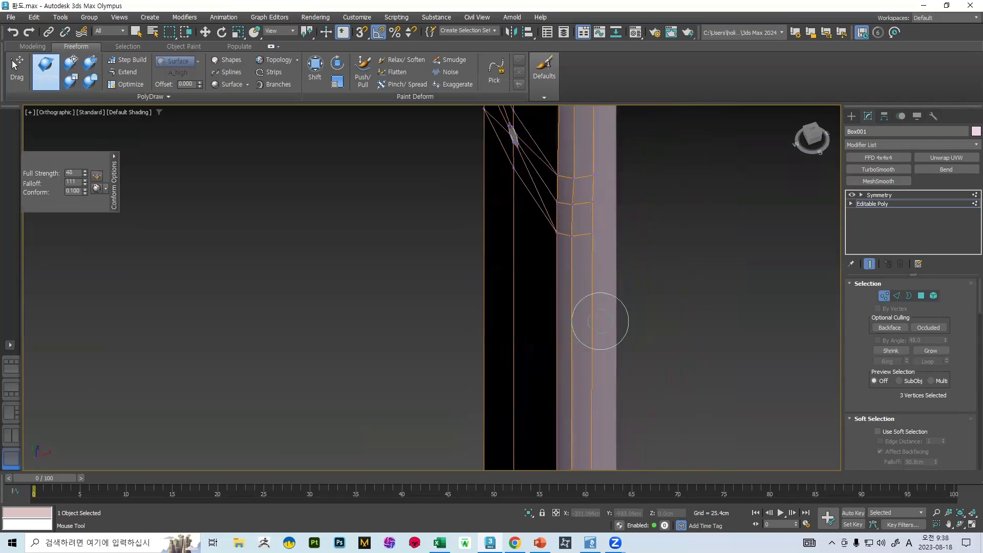
pyautogui.scroll(-2, 609, 303)
pyautogui.moveTo(597, 439); pyautogui.dragTo(572, 284, button='middle')
pyautogui.moveTo(576, 392); pyautogui.dragTo(564, 421)
pyautogui.scroll(5, 566, 387)
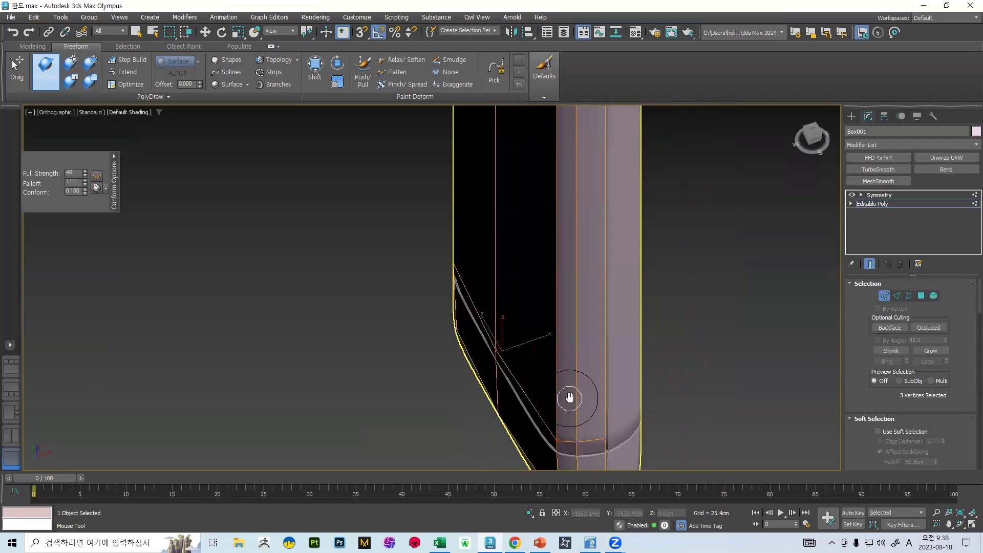
pyautogui.moveTo(566, 397)
pyautogui.mouseDown(button='middle')
pyautogui.moveTo(582, 266)
pyautogui.moveTo(609, 252)
pyautogui.moveTo(779, 237)
pyautogui.moveTo(567, 255)
pyautogui.mouseUp(button='middle')
pyautogui.scroll(3, 558, 256)
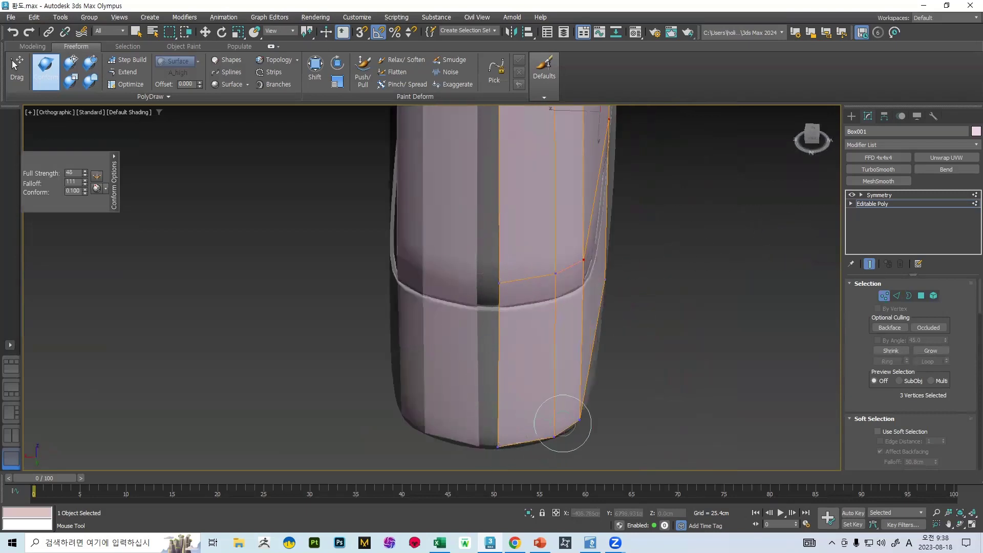
# Step: Leave vertex editing and the Conform brush, and save the scene file
pyautogui.scroll(-5, 601, 307)
pyautogui.click(884, 295)
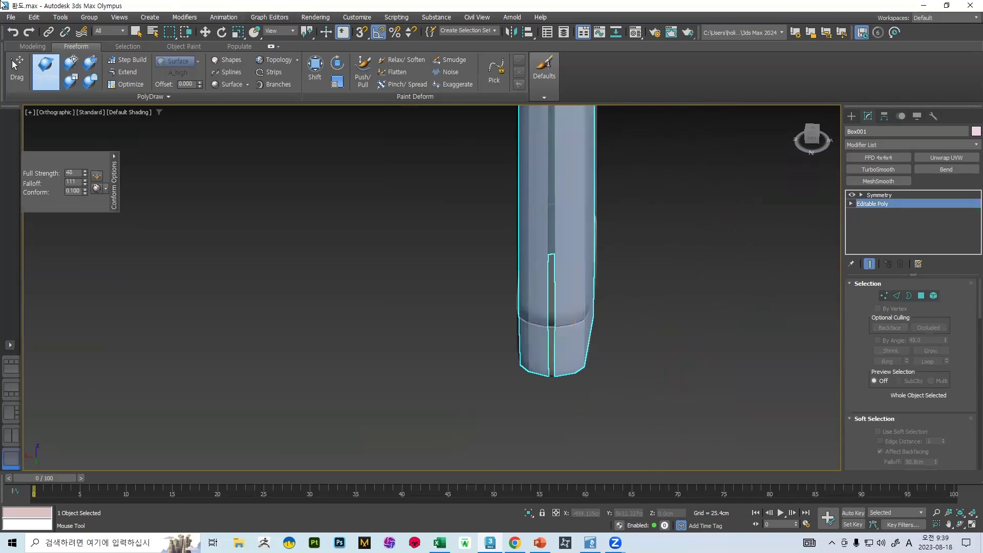
pyautogui.click(46, 71)
pyautogui.click(10, 17)
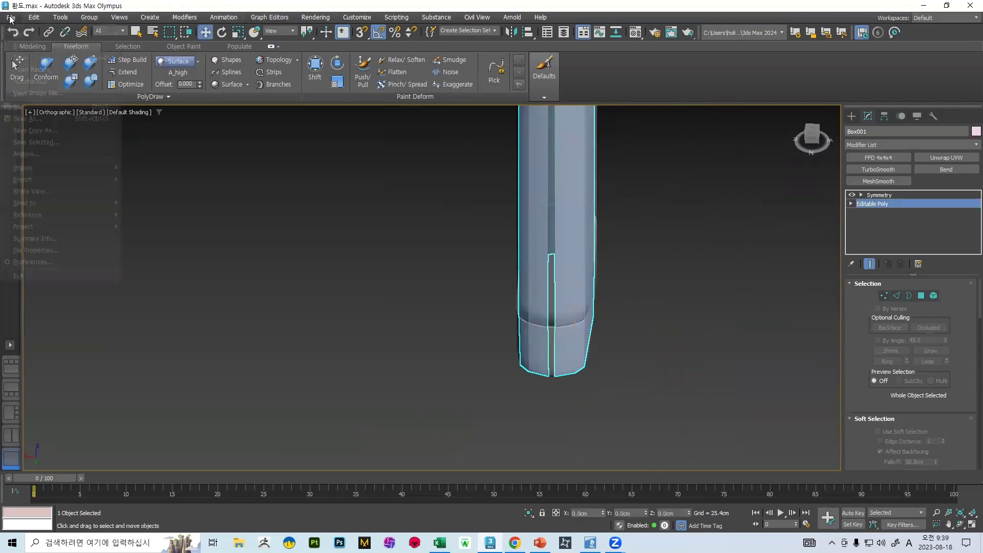
pyautogui.click(39, 106)
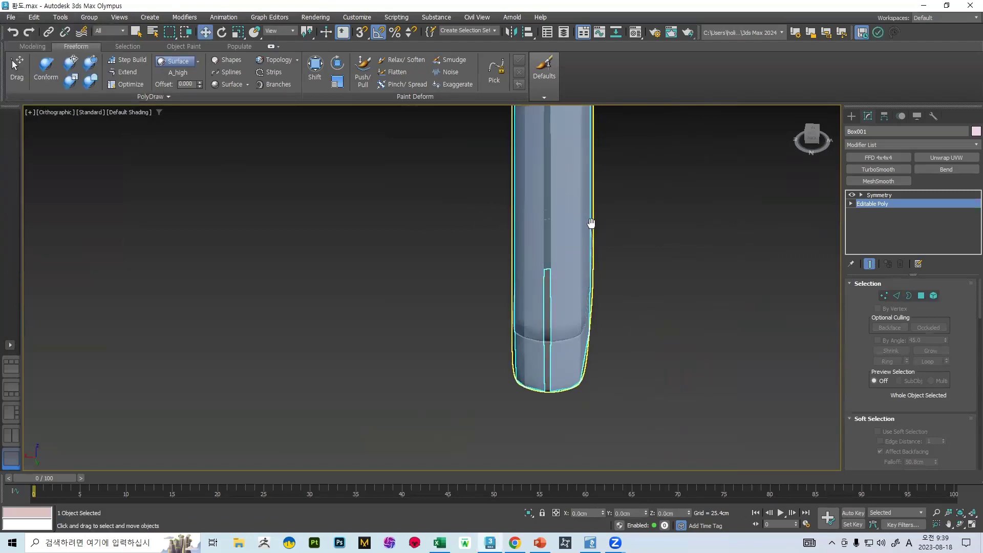
pyautogui.scroll(-5, 583, 189)
pyautogui.scroll(8, 582, 179)
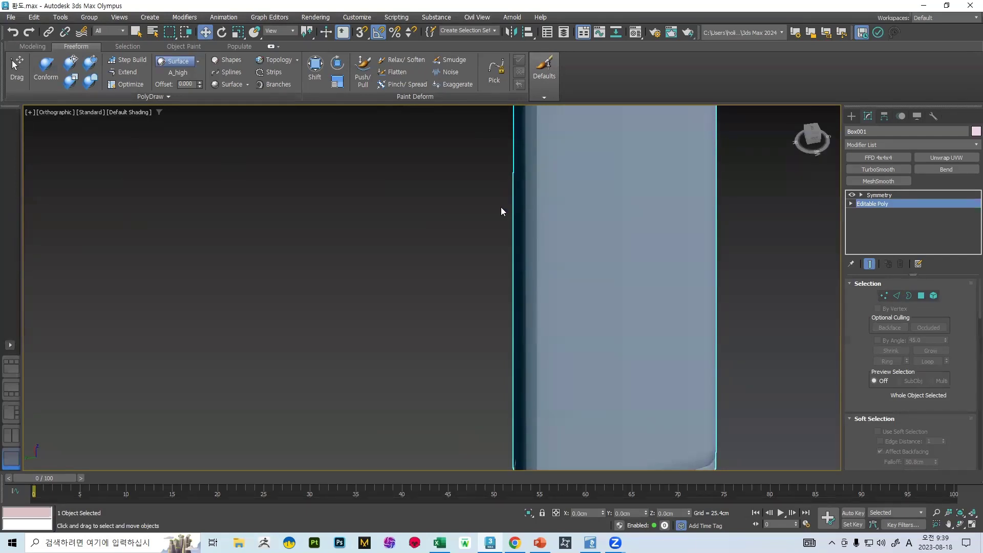
# Step: Enter vertex editing, show edged faces, and examine how the retopology mesh fits around the handle's circular hole
pyautogui.scroll(-6, 368, 282)
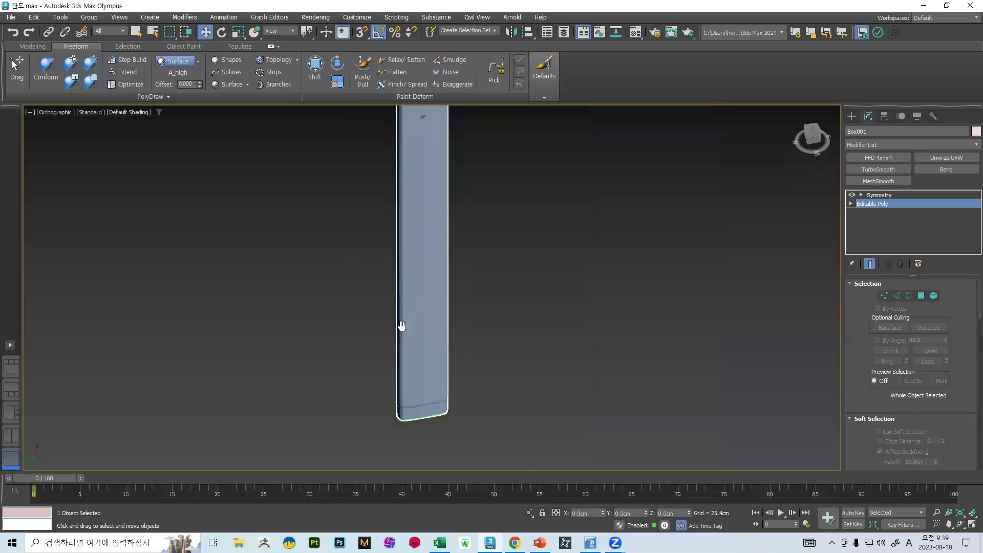
pyautogui.click(884, 295)
pyautogui.scroll(10, 450, 204)
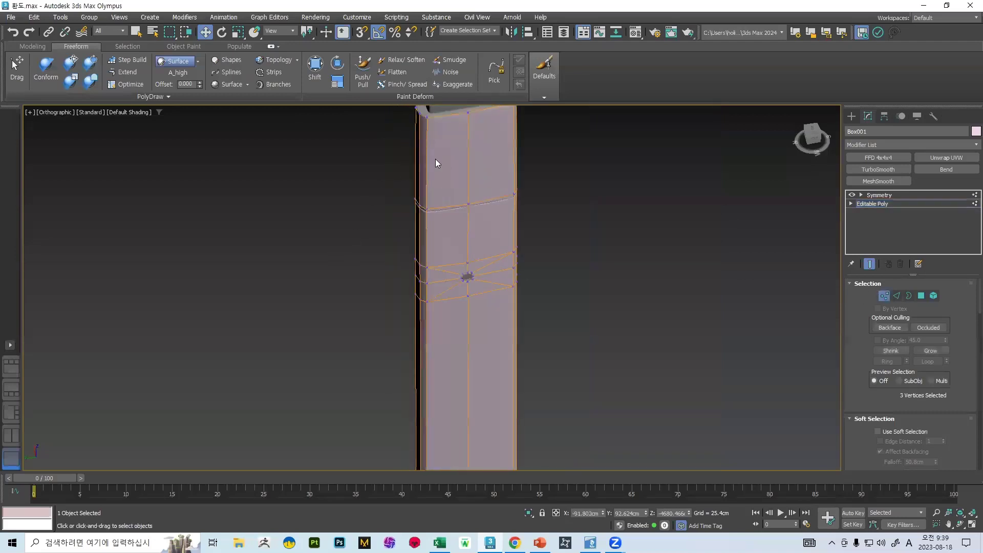
pyautogui.scroll(-5, 467, 205)
pyautogui.press('f')
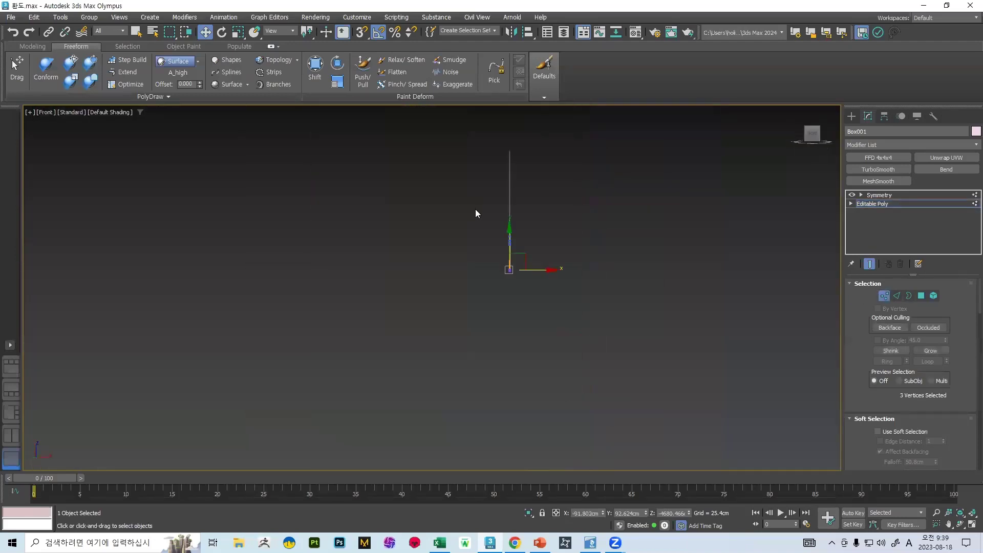
pyautogui.press('l')
pyautogui.scroll(8, 479, 389)
pyautogui.scroll(5, 478, 382)
pyautogui.moveTo(349, 138); pyautogui.dragTo(449, 481, button='middle')
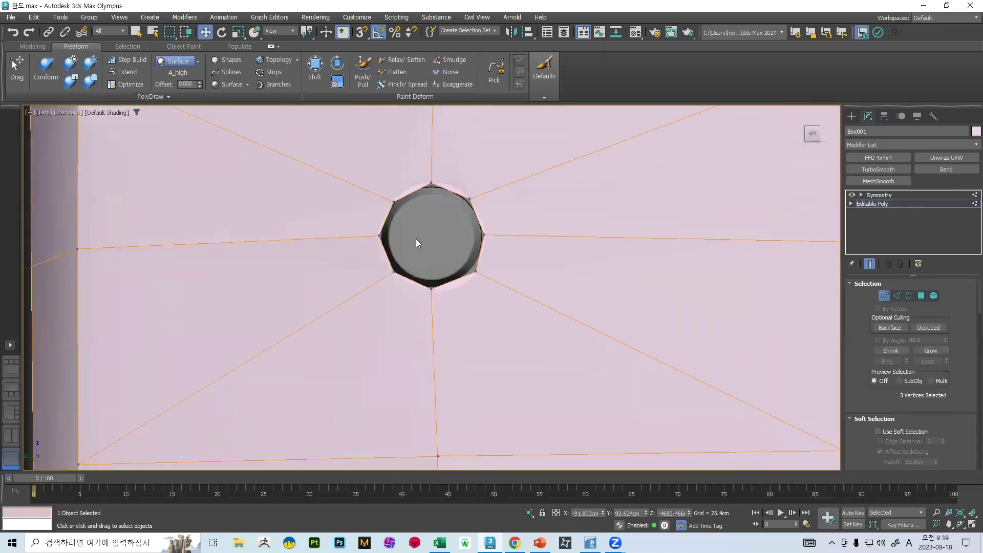
pyautogui.press('F4')
pyautogui.scroll(-4, 438, 200)
pyautogui.keyDown('alt'); pyautogui.moveTo(457, 190); pyautogui.dragTo(452, 217, button='middle'); pyautogui.keyUp('alt')
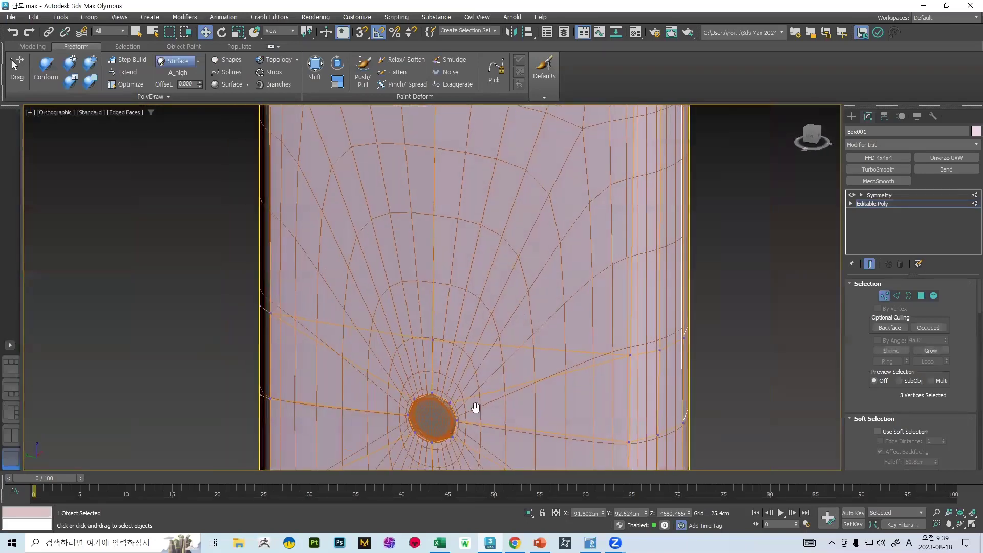
pyautogui.scroll(5, 461, 420)
pyautogui.keyDown('alt'); pyautogui.moveTo(428, 296); pyautogui.dragTo(393, 292, button='middle'); pyautogui.keyUp('alt')
pyautogui.moveTo(393, 292); pyautogui.dragTo(392, 225, button='middle')
pyautogui.scroll(-3, 392, 225)
pyautogui.scroll(-3, 410, 179)
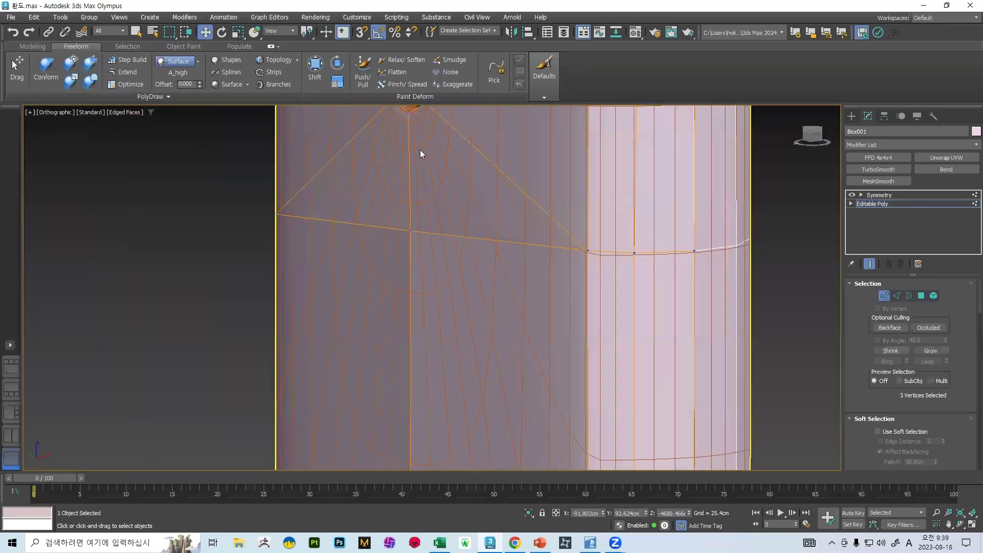
pyautogui.keyDown('alt'); pyautogui.moveTo(420, 150); pyautogui.dragTo(439, 159, button='middle'); pyautogui.keyUp('alt')
pyautogui.moveTo(415, 114); pyautogui.dragTo(430, 232, button='middle')
pyautogui.moveTo(423, 346); pyautogui.dragTo(449, 255, button='middle')
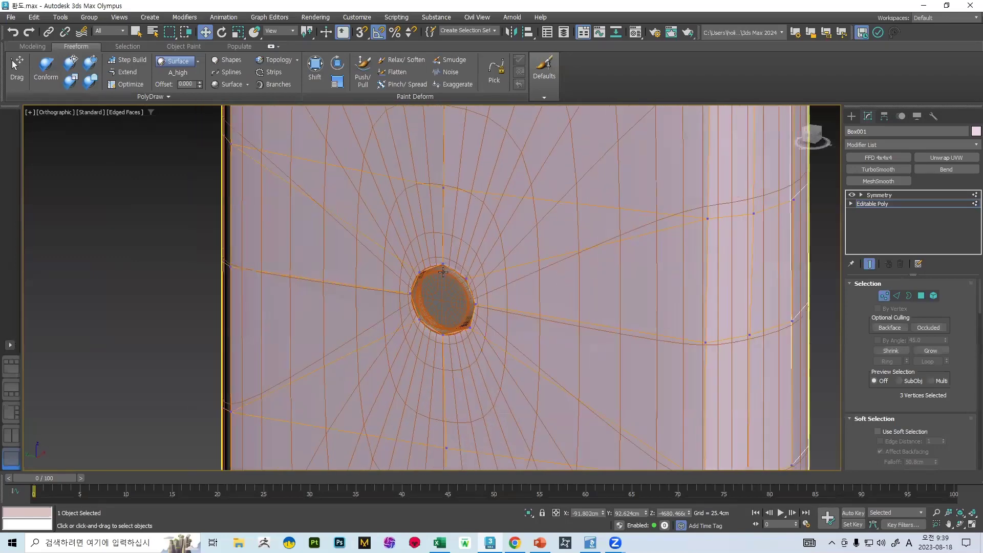
pyautogui.scroll(5, 449, 255)
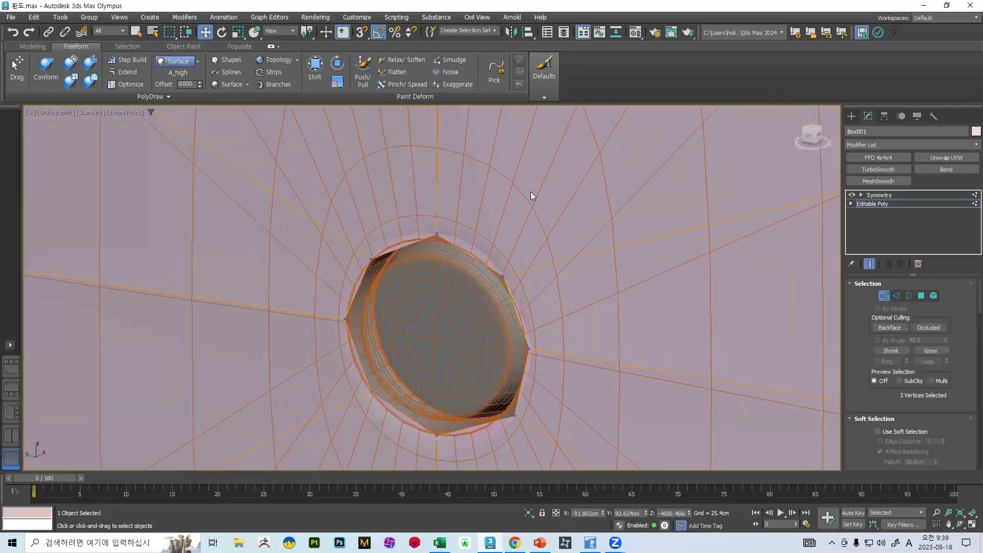
# Step: Extrude the circular hole's border edges inward to about X -84 cm, forming the hole's inner wall
pyautogui.press('3')
pyautogui.press('l')
pyautogui.scroll(10, 485, 353)
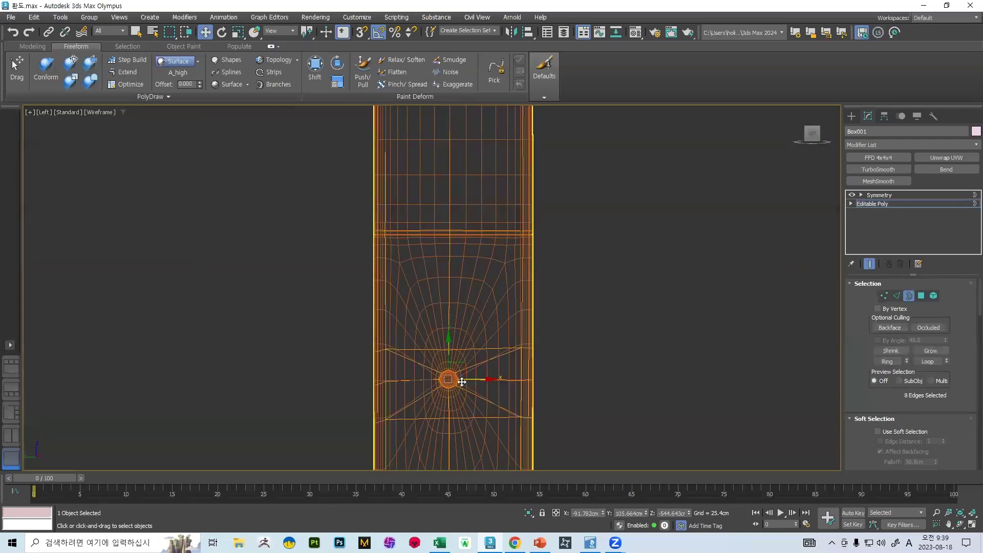
pyautogui.moveTo(445, 365); pyautogui.dragTo(483, 304, button='middle')
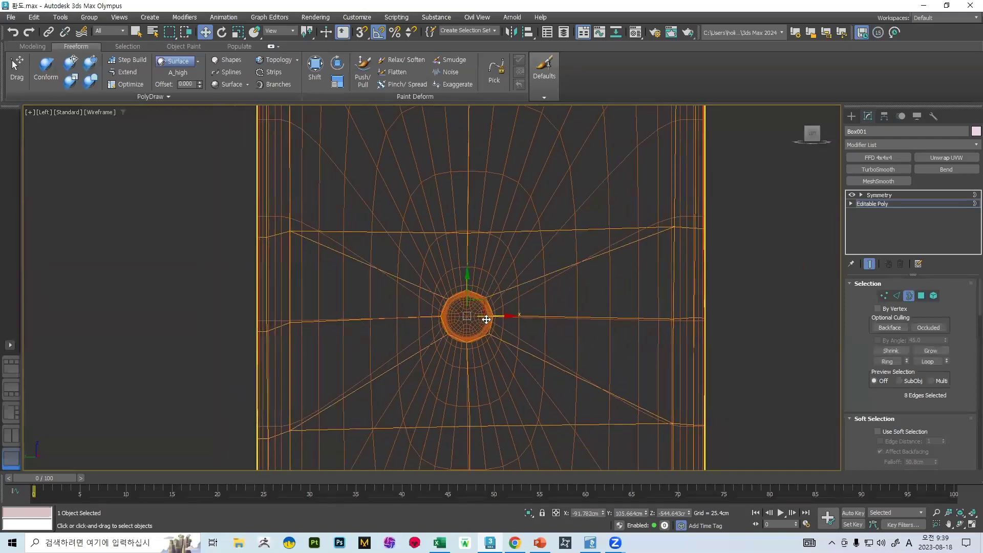
pyautogui.press('f')
pyautogui.scroll(6, 440, 270)
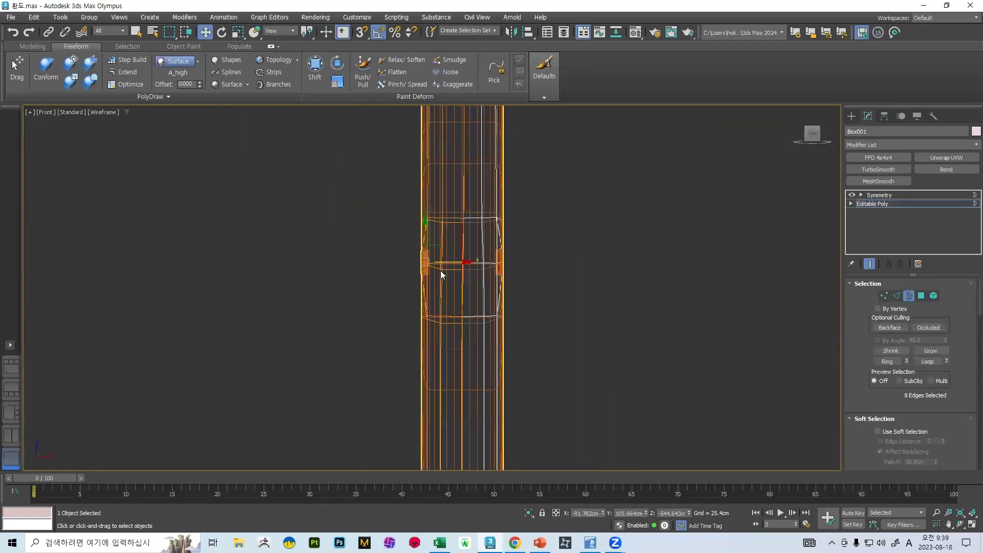
pyautogui.scroll(8, 436, 265)
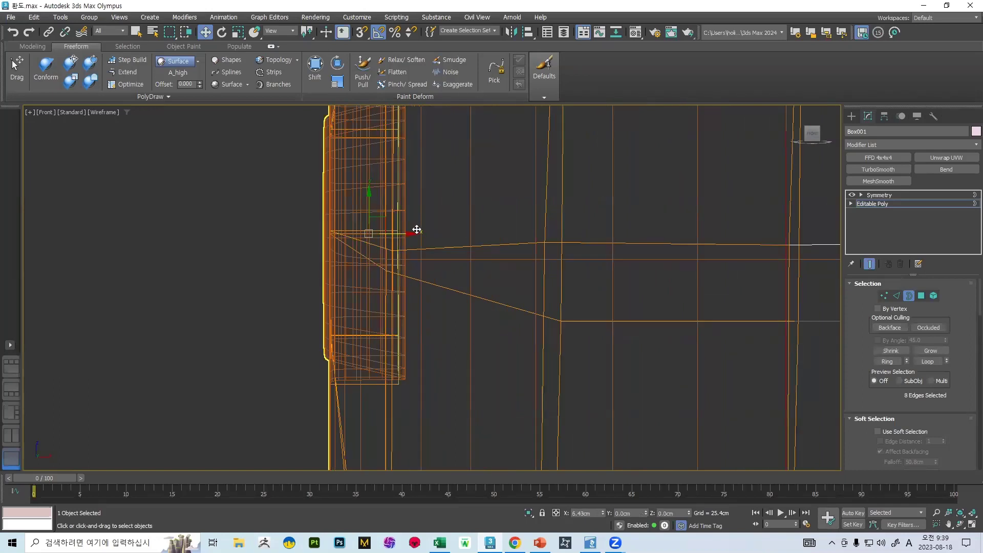
pyautogui.scroll(-2, 424, 262)
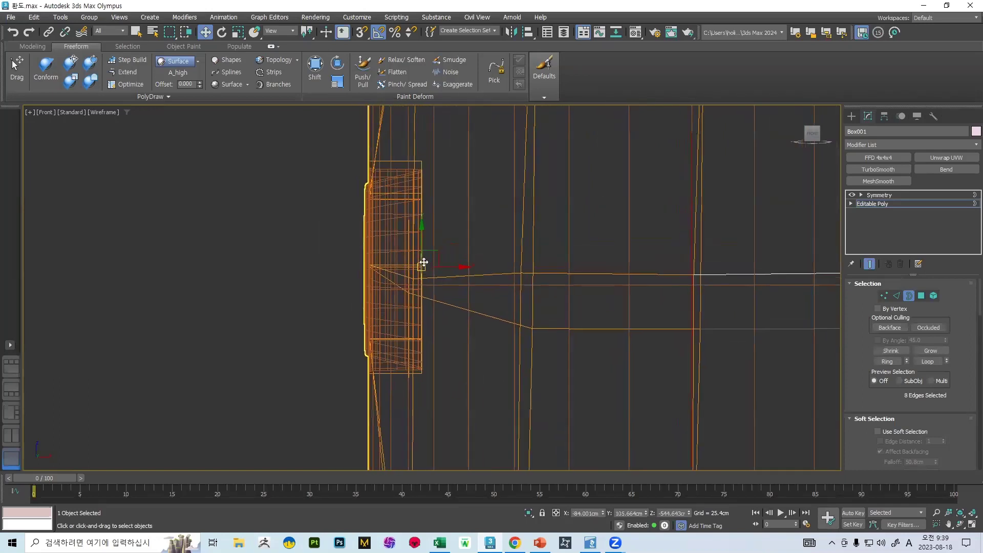
pyautogui.moveTo(390, 219); pyautogui.dragTo(432, 251, button='middle')
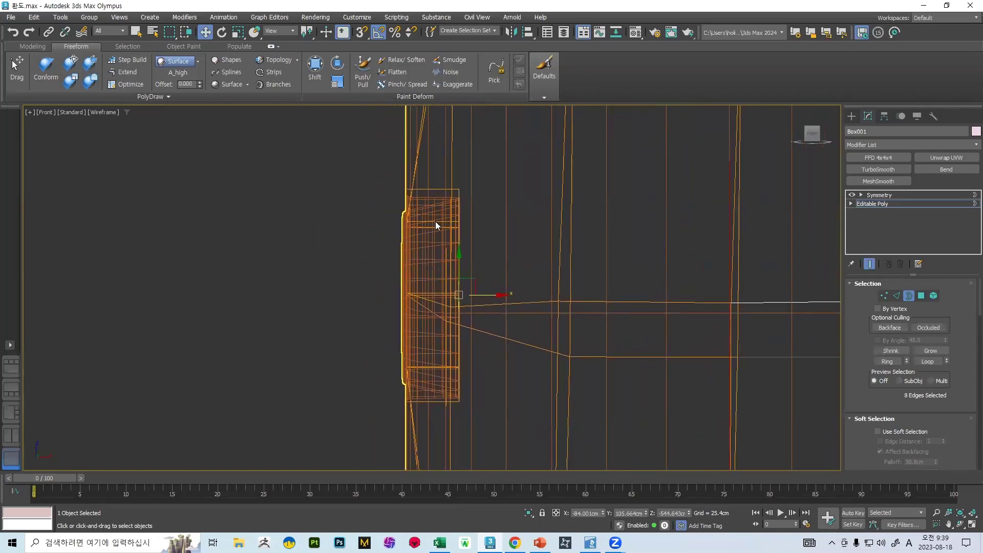
# Step: Move the hole's top vertex pair down and its bottom pair up by about 0.95 cm onto the circular detail's outline
pyautogui.press('1')
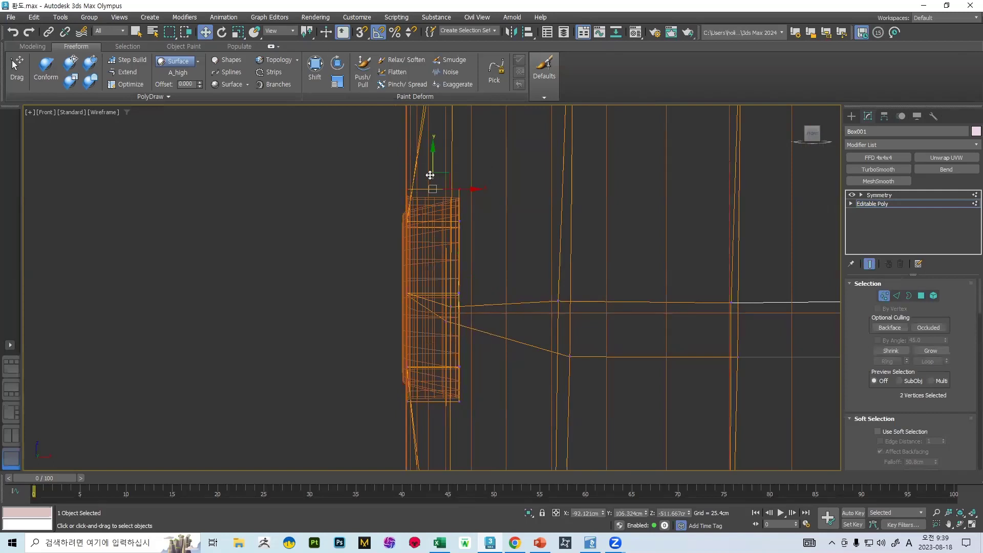
pyautogui.moveTo(430, 175); pyautogui.dragTo(431, 181)
pyautogui.moveTo(368, 402); pyautogui.dragTo(369, 399)
pyautogui.moveTo(431, 379); pyautogui.dragTo(434, 376)
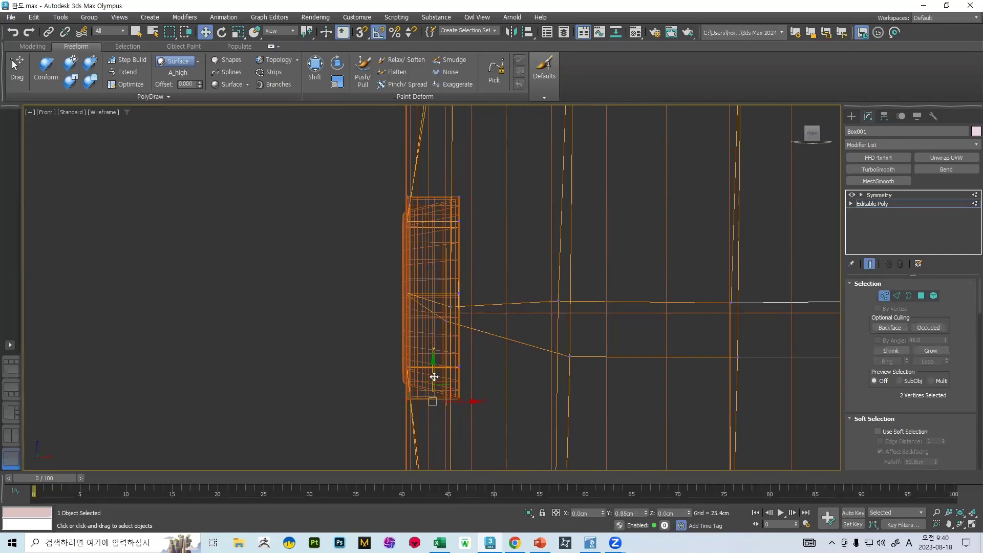
pyautogui.press('l')
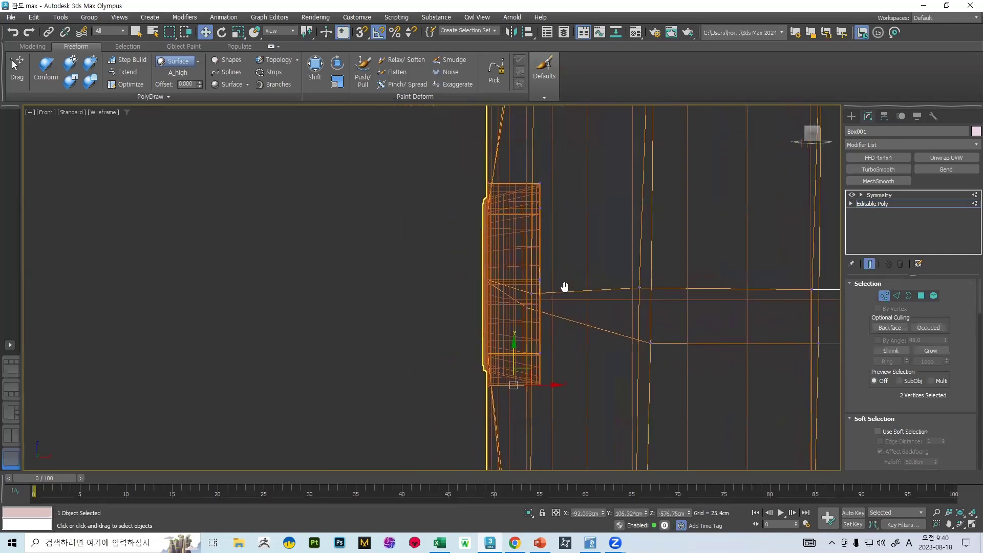
pyautogui.scroll(5, 478, 320)
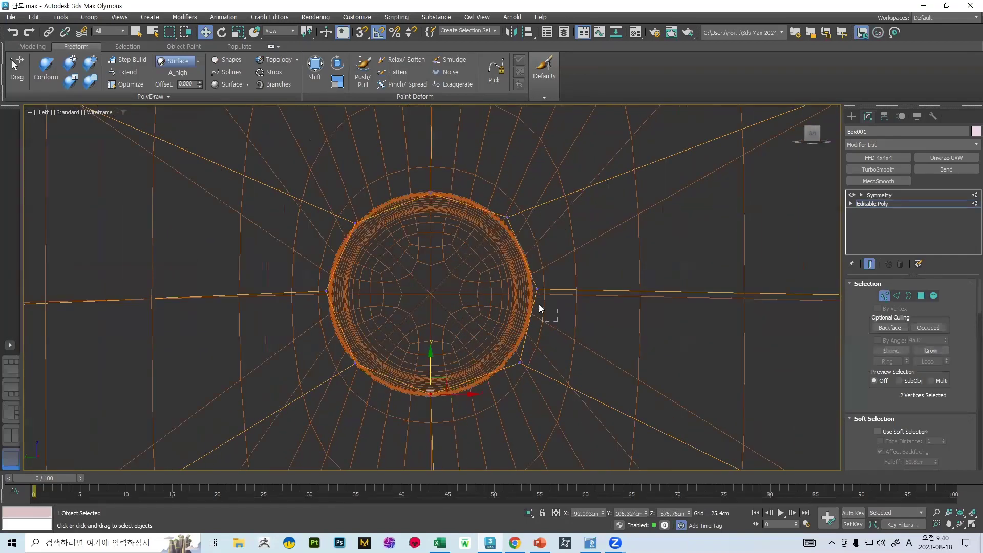
pyautogui.moveTo(589, 410); pyautogui.dragTo(506, 205)
pyautogui.moveTo(556, 293); pyautogui.dragTo(542, 289)
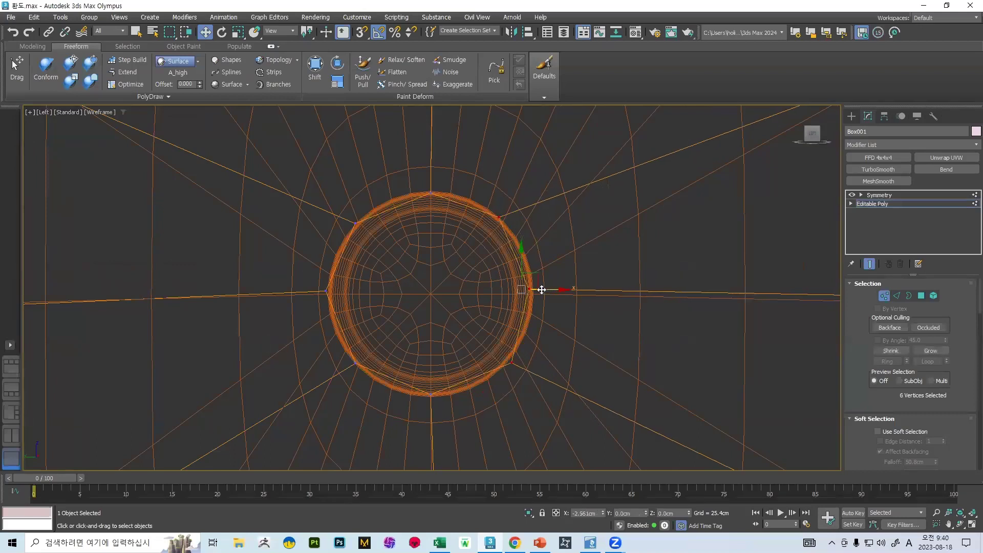
pyautogui.hotkey('ctrl', 'z')
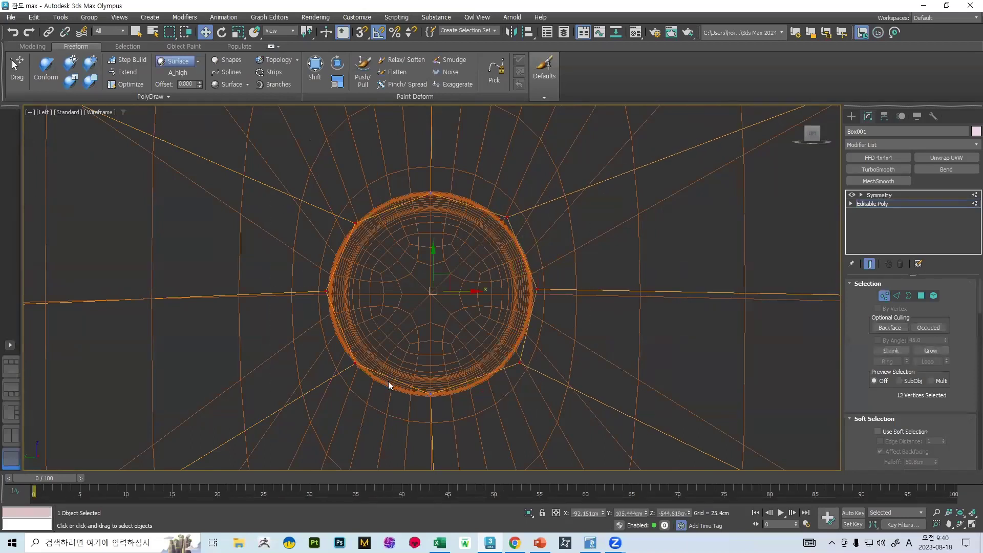
# Step: Scale the hole's vertex ring slightly horizontally, and scale its diagonal vertex pairs on one side toward the circular outline
pyautogui.press('r')
pyautogui.moveTo(464, 290); pyautogui.dragTo(468, 287)
pyautogui.moveTo(483, 274); pyautogui.dragTo(518, 283, button='middle')
pyautogui.moveTo(523, 206); pyautogui.dragTo(567, 259)
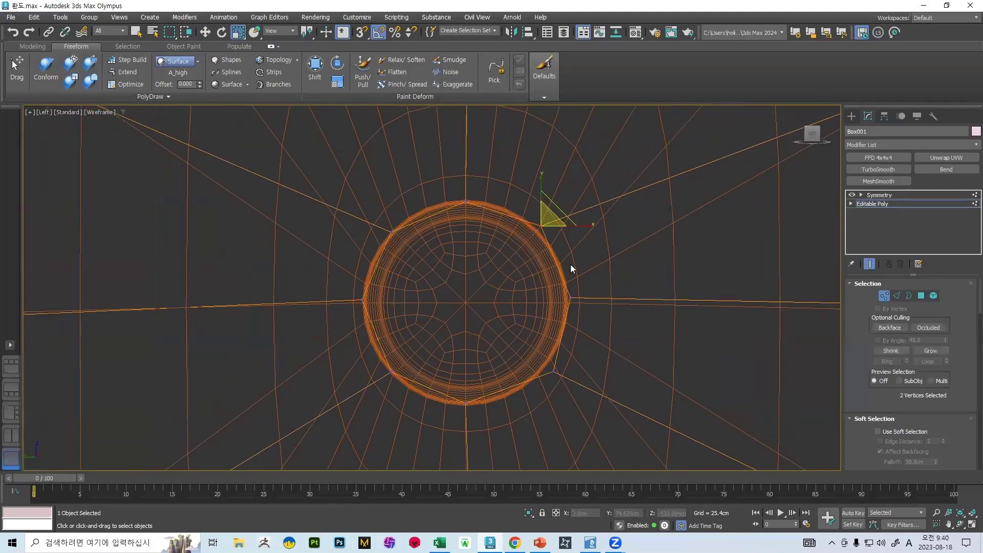
pyautogui.keyDown('ctrl'); pyautogui.moveTo(573, 391); pyautogui.dragTo(533, 340); pyautogui.keyUp('ctrl')
pyautogui.moveTo(546, 256); pyautogui.dragTo(548, 260)
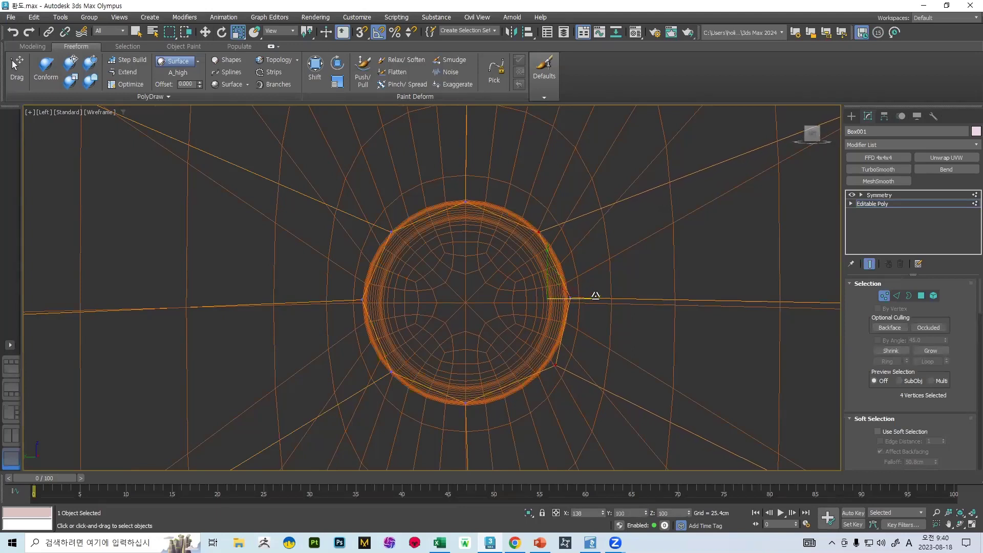
# Step: Move the misaligned side vertex pairs onto the circular outline, restore shaded display, and switch to border selection
pyautogui.press('w')
pyautogui.moveTo(582, 300); pyautogui.dragTo(573, 296)
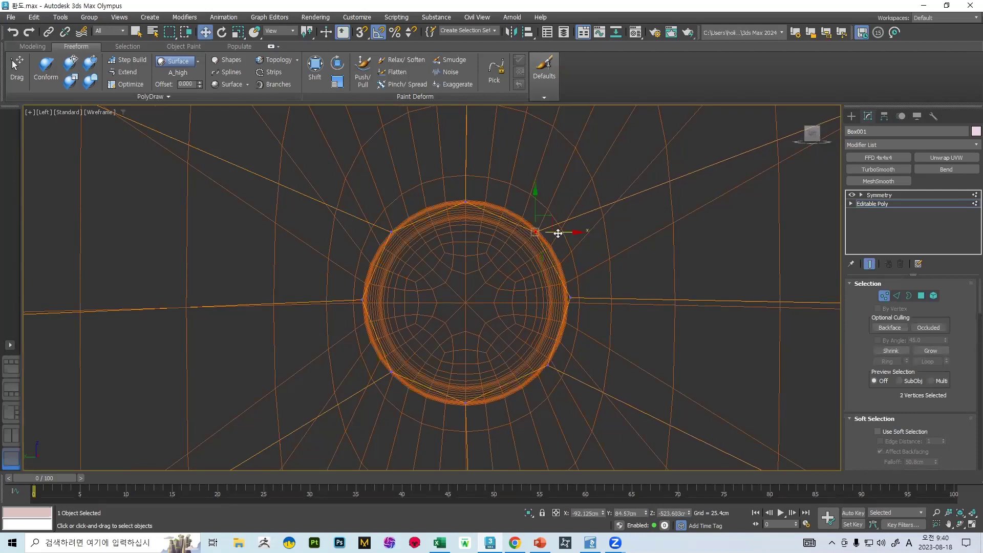
pyautogui.moveTo(560, 232); pyautogui.dragTo(562, 231)
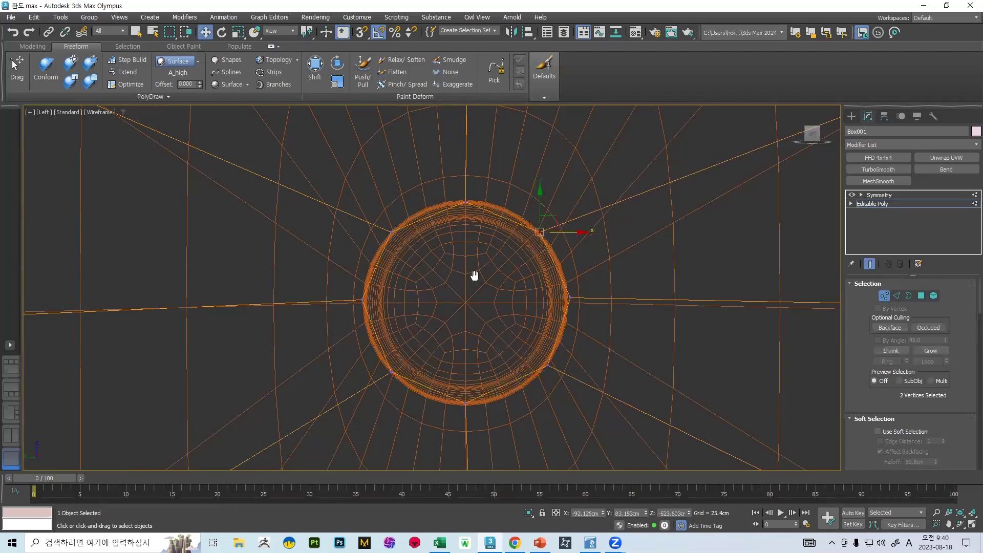
pyautogui.moveTo(474, 275); pyautogui.dragTo(472, 256, button='middle')
pyautogui.moveTo(473, 354)
pyautogui.mouseDown(button='middle')
pyautogui.moveTo(558, 301)
pyautogui.moveTo(535, 329)
pyautogui.moveTo(570, 342)
pyautogui.moveTo(707, 293)
pyautogui.mouseUp(button='middle')
pyautogui.press('F3')
pyautogui.scroll(-3, 516, 324)
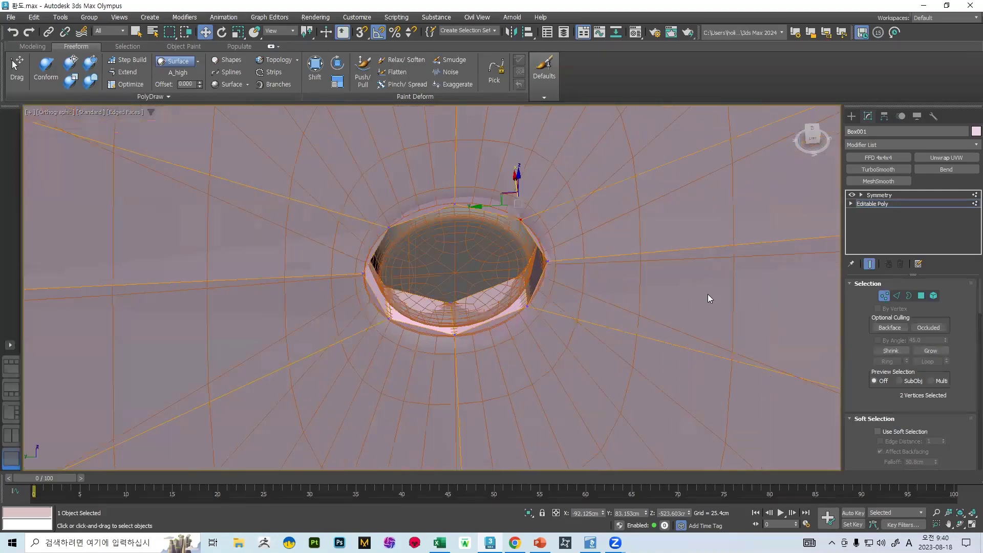
pyautogui.click(909, 296)
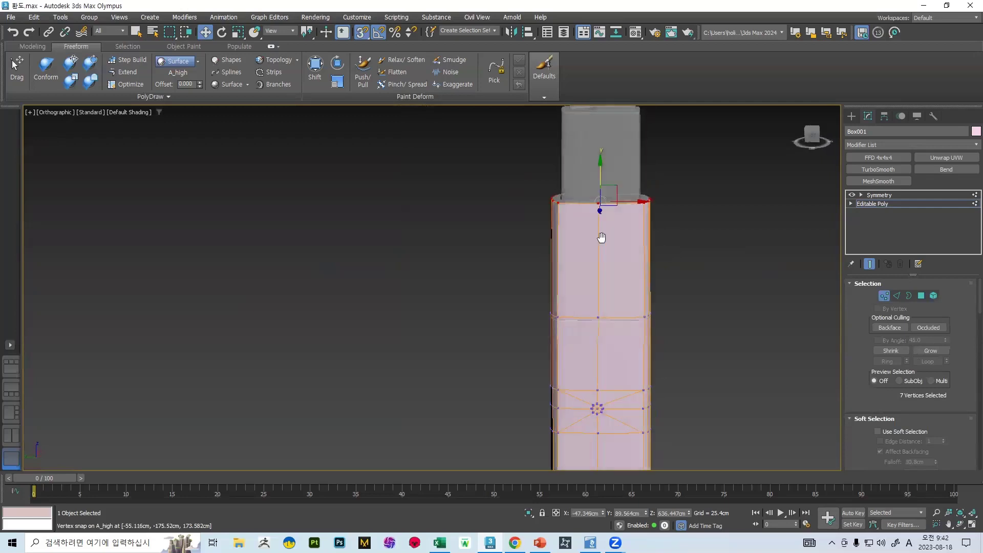
# Step: Leave vertex editing and examine the retopology mesh along the handle down to its lower end
pyautogui.scroll(3, 620, 220)
pyautogui.click(883, 297)
pyautogui.scroll(-4, 742, 271)
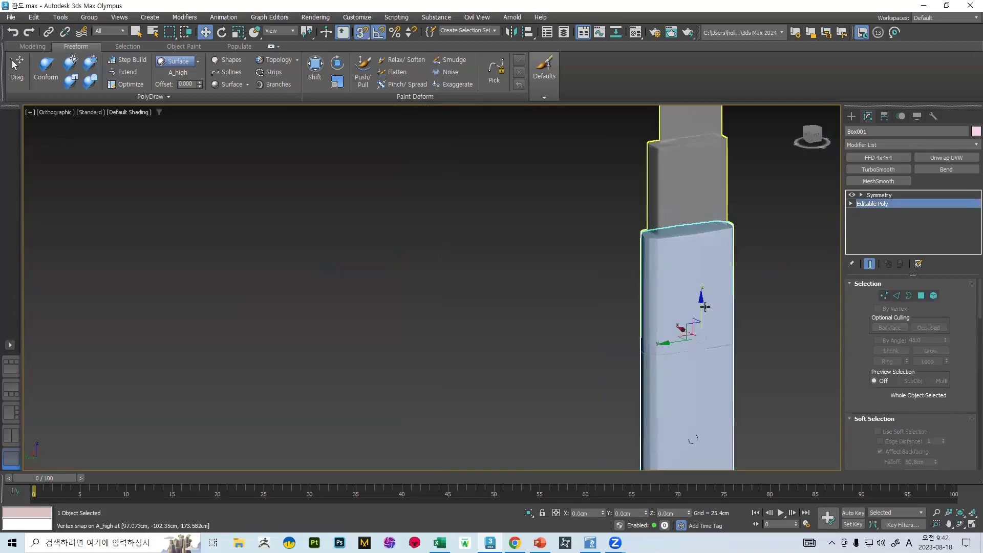
pyautogui.moveTo(704, 302); pyautogui.dragTo(606, 133, button='middle')
pyautogui.scroll(-3, 606, 133)
pyautogui.scroll(-3, 576, 192)
pyautogui.moveTo(580, 378); pyautogui.dragTo(583, 240, button='middle')
pyautogui.scroll(5, 584, 251)
pyautogui.moveTo(564, 198); pyautogui.dragTo(591, 339, button='middle')
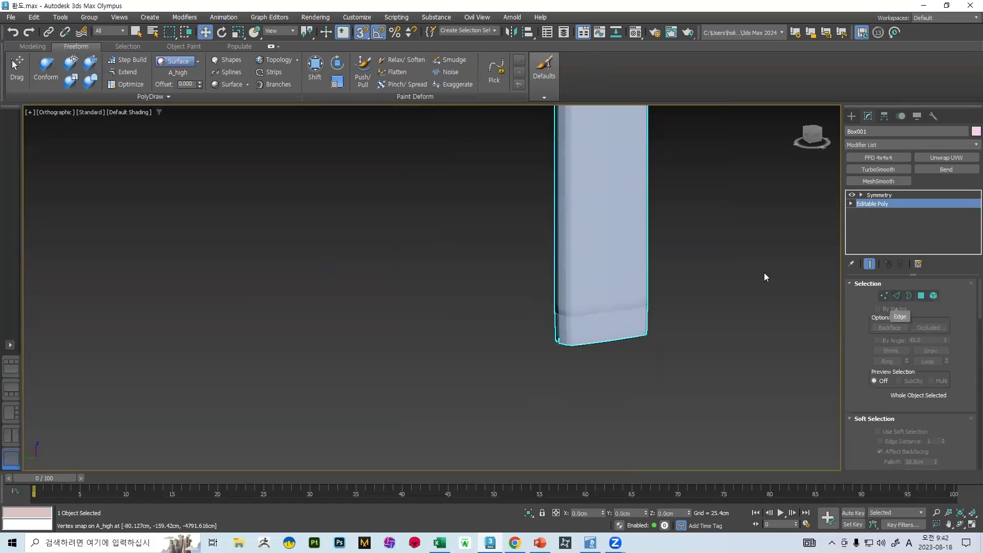
# Step: Use Step Build in vertex editing to add faces below the mesh border at the handle's lower end, along the broad side and corner
pyautogui.click(127, 60)
pyautogui.keyDown('alt'); pyautogui.moveTo(584, 255); pyautogui.dragTo(545, 288, button='middle'); pyautogui.keyUp('alt')
pyautogui.scroll(5, 597, 233)
pyautogui.keyDown('alt'); pyautogui.moveTo(597, 233); pyautogui.dragTo(640, 234, button='middle'); pyautogui.keyUp('alt')
pyautogui.click(883, 296)
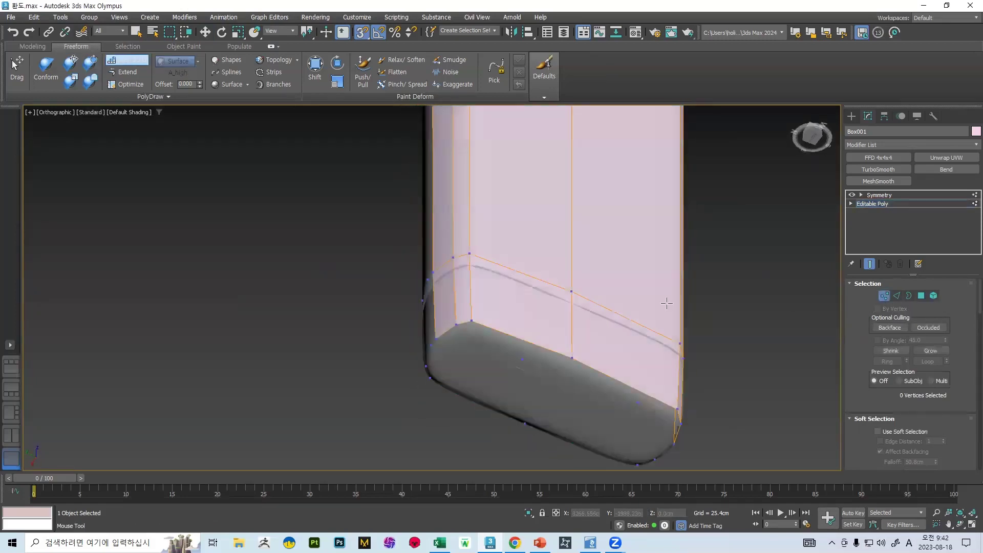
pyautogui.keyDown('alt'); pyautogui.moveTo(667, 303); pyautogui.dragTo(577, 324, button='middle'); pyautogui.keyUp('alt')
pyautogui.scroll(5, 576, 325)
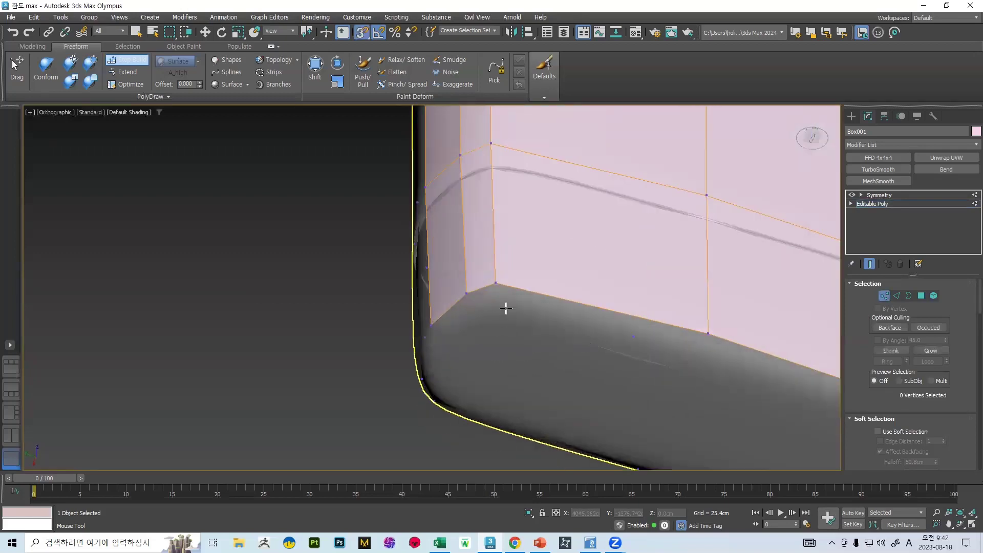
pyautogui.moveTo(505, 308); pyautogui.dragTo(505, 303, button='middle')
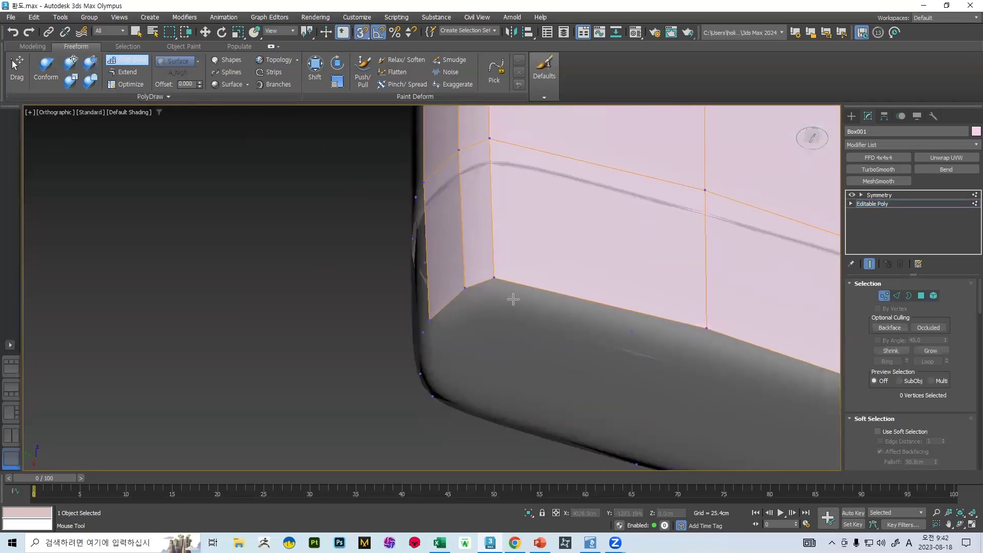
pyautogui.moveTo(483, 294); pyautogui.dragTo(488, 304)
pyautogui.keyDown('shift'); pyautogui.click(616, 326); pyautogui.keyUp('shift')
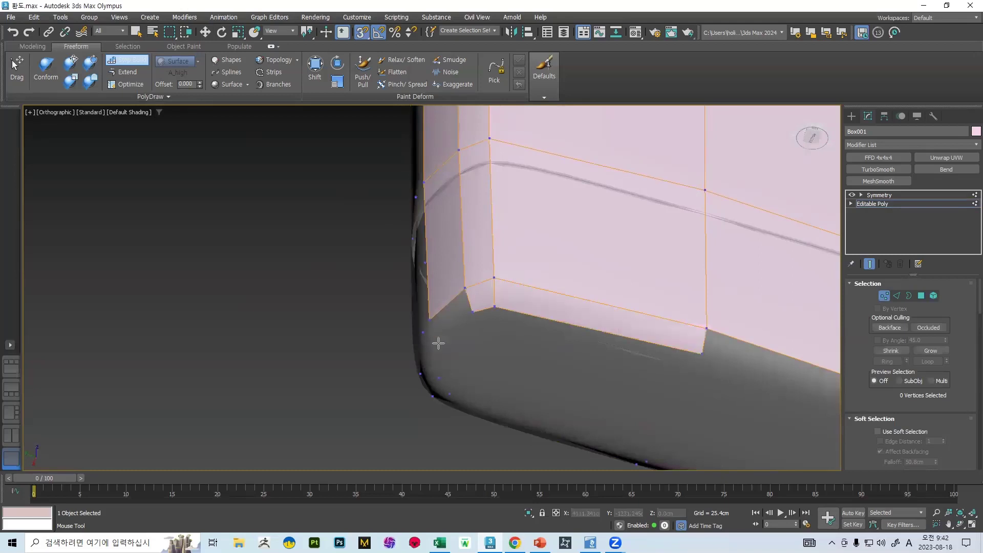
# Step: Continue the face strip around the end's corner onto the narrow side and shift its last vertex toward the symmetry seam
pyautogui.scroll(-5, 454, 316)
pyautogui.keyDown('alt'); pyautogui.moveTo(453, 316); pyautogui.dragTo(536, 265, button='middle'); pyautogui.keyUp('alt')
pyautogui.scroll(5, 511, 197)
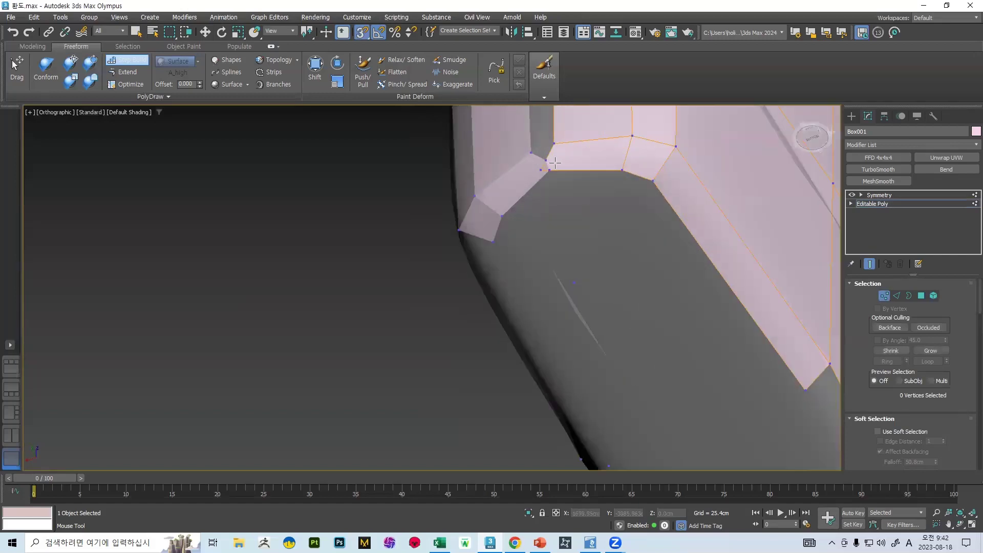
pyautogui.moveTo(541, 170); pyautogui.dragTo(556, 172)
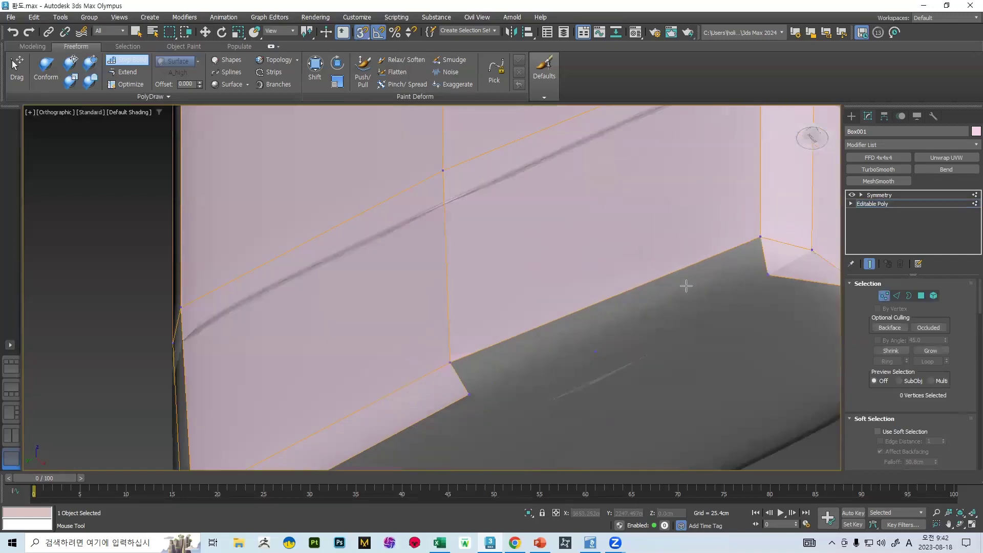
pyautogui.keyDown('alt'); pyautogui.moveTo(684, 285); pyautogui.dragTo(696, 258, button='middle'); pyautogui.keyUp('alt')
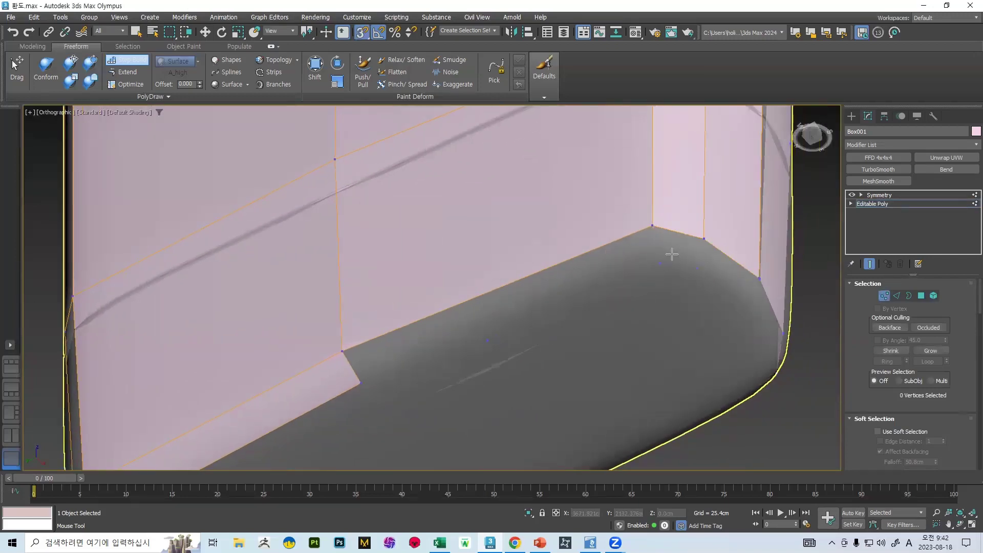
# Step: Continue the Step Build face strip along the rest of the broad side, around the opposite corner and onto the other narrow side
pyautogui.keyDown('shift'); pyautogui.click(671, 254); pyautogui.keyUp('shift')
pyautogui.keyDown('shift'); pyautogui.click(455, 327); pyautogui.keyUp('shift')
pyautogui.scroll(-5, 597, 272)
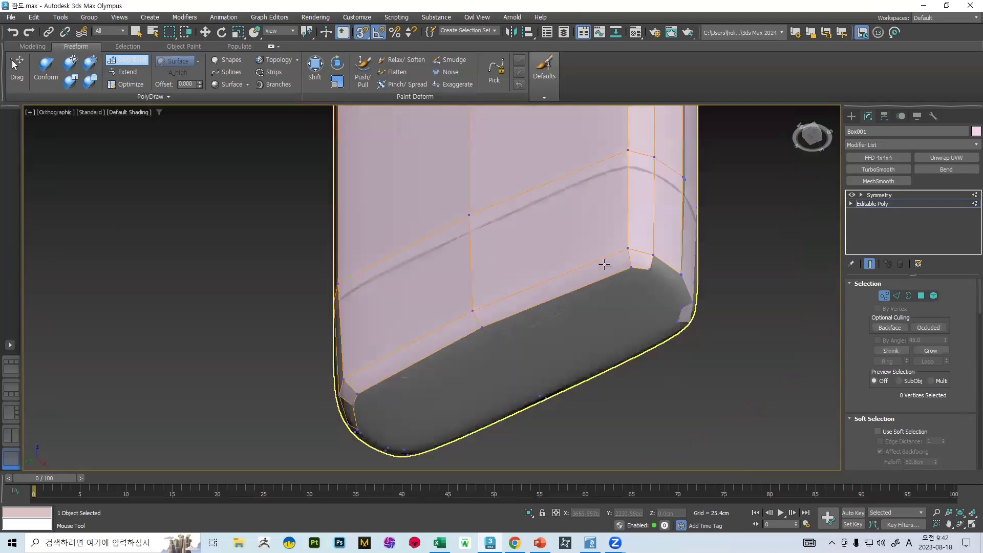
pyautogui.keyDown('alt'); pyautogui.moveTo(604, 271); pyautogui.dragTo(563, 265, button='middle'); pyautogui.keyUp('alt')
pyautogui.scroll(5, 543, 265)
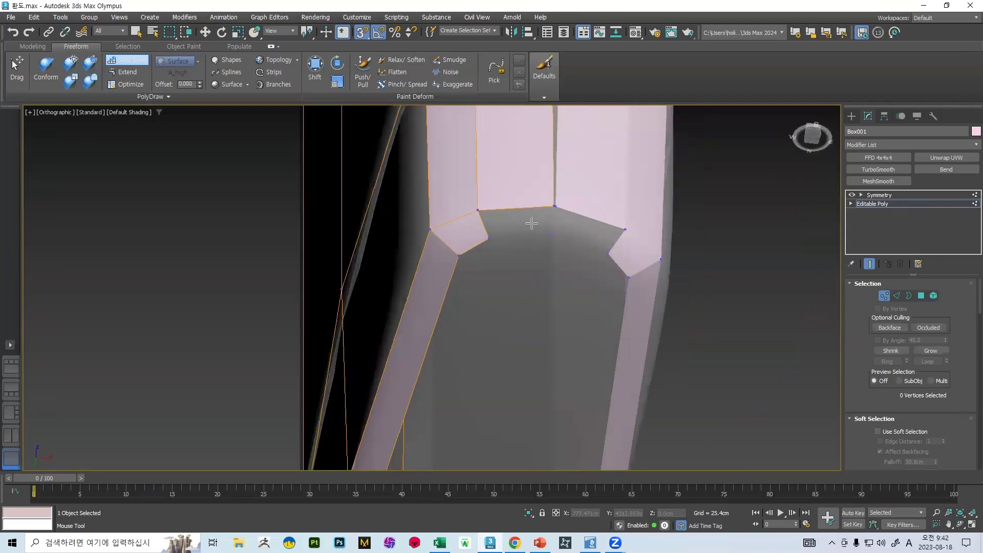
pyautogui.keyDown('shift'); pyautogui.click(535, 221); pyautogui.keyUp('shift')
pyautogui.scroll(-5, 552, 218)
pyautogui.keyDown('alt'); pyautogui.moveTo(552, 218); pyautogui.dragTo(604, 219, button='middle'); pyautogui.keyUp('alt')
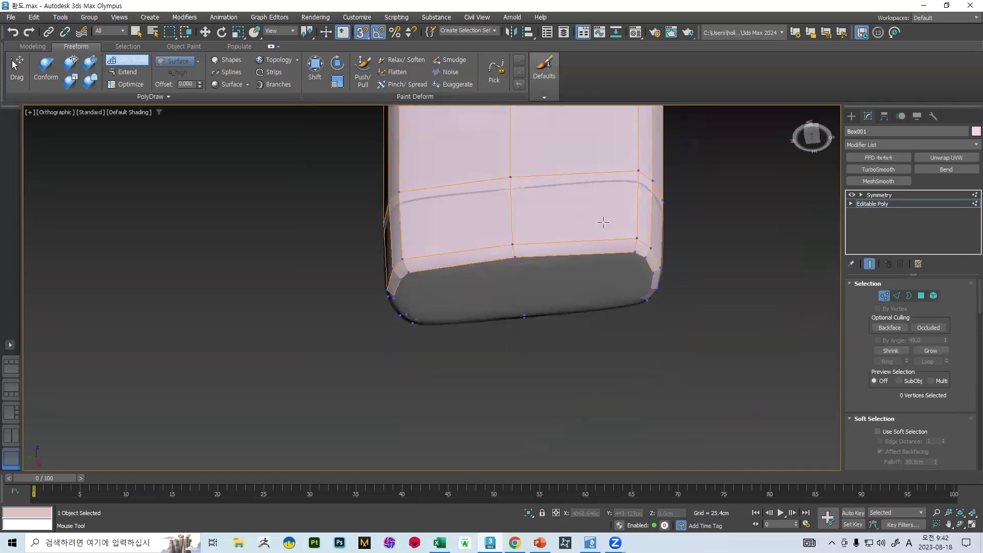
# Step: Examine the face strip around the handle's lower end and the retopology mesh along the handle
pyautogui.scroll(4, 519, 258)
pyautogui.keyDown('alt'); pyautogui.moveTo(407, 291); pyautogui.dragTo(506, 230, button='middle'); pyautogui.keyUp('alt')
pyautogui.scroll(-4, 430, 289)
pyautogui.moveTo(532, 153); pyautogui.dragTo(580, 204, button='middle')
pyautogui.scroll(-3, 546, 261)
pyautogui.moveTo(579, 205); pyautogui.dragTo(551, 246, button='middle')
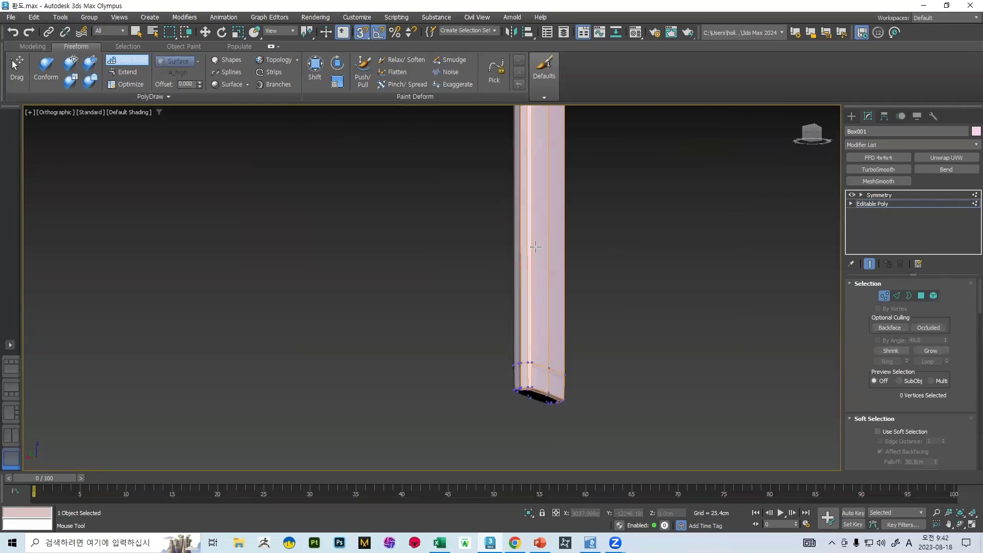
pyautogui.scroll(-4, 573, 283)
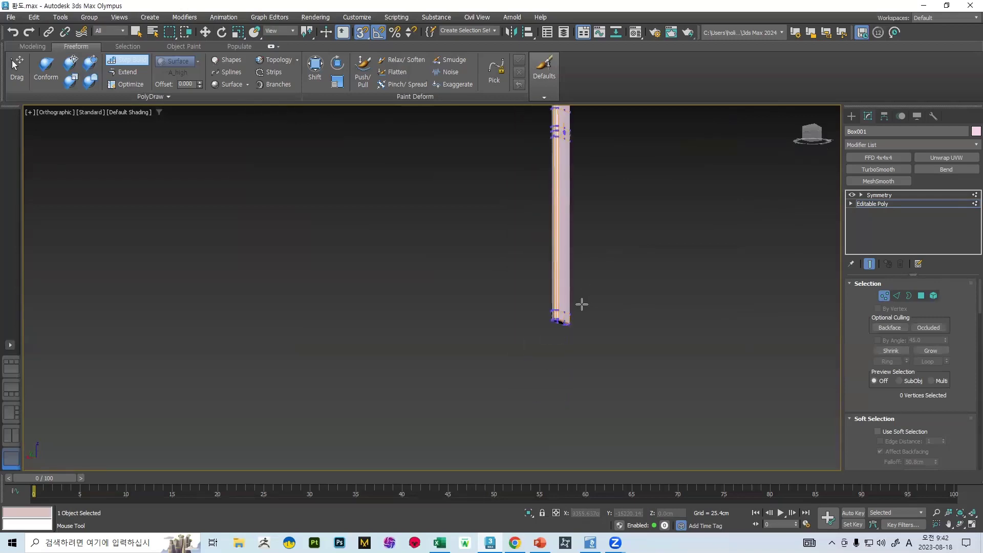
pyautogui.scroll(4, 581, 302)
pyautogui.keyDown('alt'); pyautogui.moveTo(578, 302); pyautogui.dragTo(428, 214, button='middle'); pyautogui.keyUp('alt')
pyautogui.scroll(4, 495, 324)
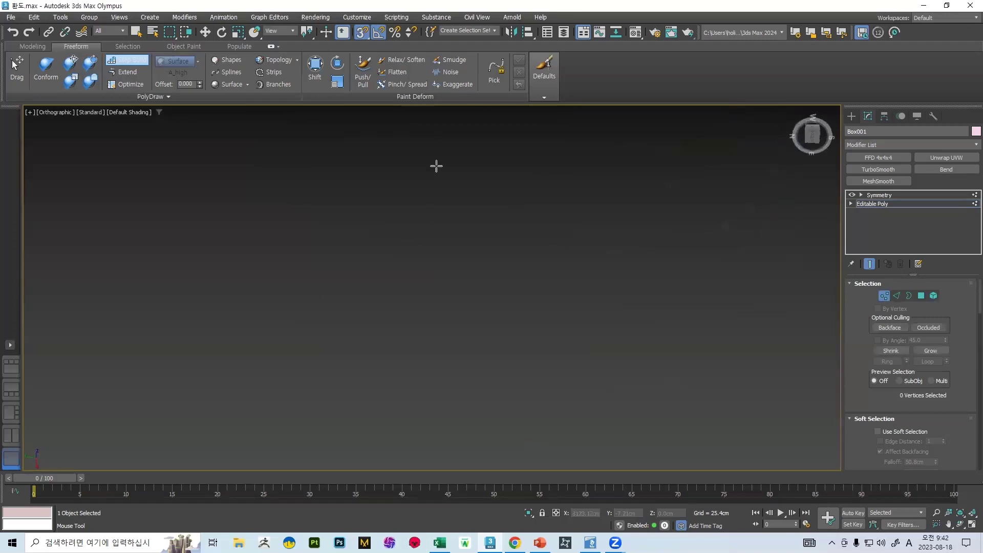
# Step: Fill the handle's flat bottom between the face strip and the symmetry seam with Step Build faces, from one narrow end to the other
pyautogui.scroll(-5, 454, 209)
pyautogui.moveTo(437, 165); pyautogui.dragTo(475, 168, button='middle')
pyautogui.scroll(6, 475, 164)
pyautogui.scroll(5, 456, 190)
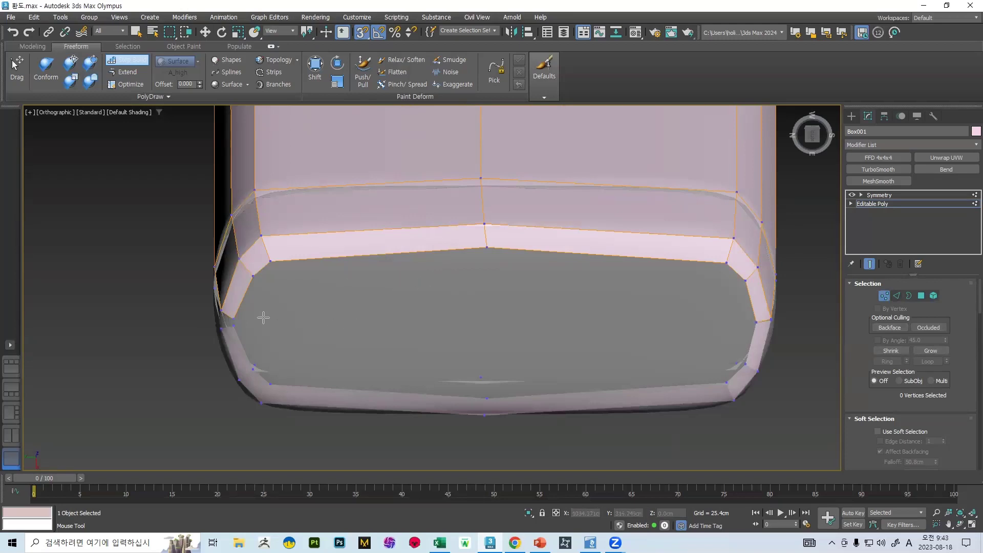
pyautogui.keyDown('shift'); pyautogui.click(253, 303); pyautogui.keyUp('shift')
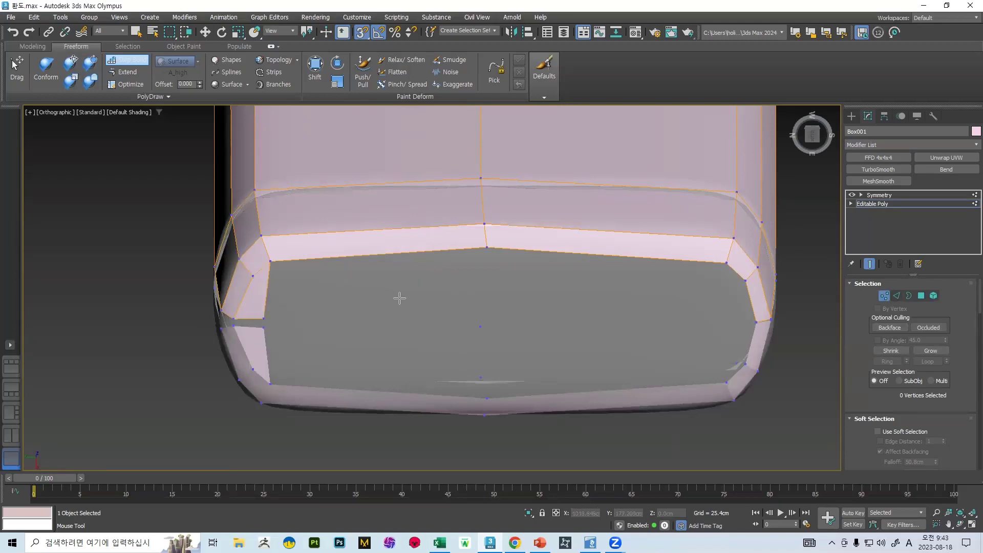
pyautogui.keyDown('shift'); pyautogui.click(417, 281); pyautogui.keyUp('shift')
pyautogui.keyDown('alt'); pyautogui.moveTo(417, 281); pyautogui.dragTo(520, 177, button='middle'); pyautogui.keyUp('alt')
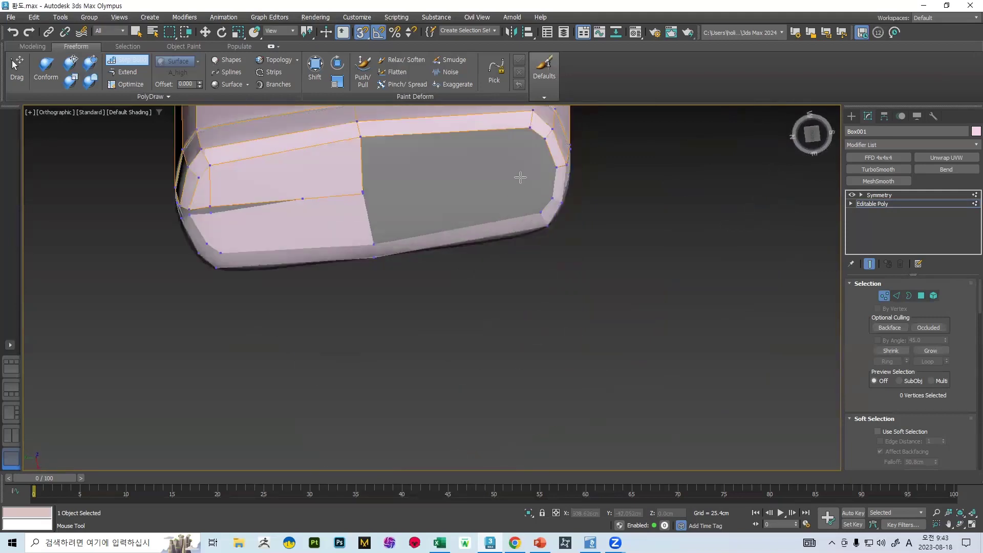
pyautogui.keyDown('shift'); pyautogui.click(541, 162); pyautogui.keyUp('shift')
pyautogui.keyDown('shift'); pyautogui.click(463, 155); pyautogui.keyUp('shift')
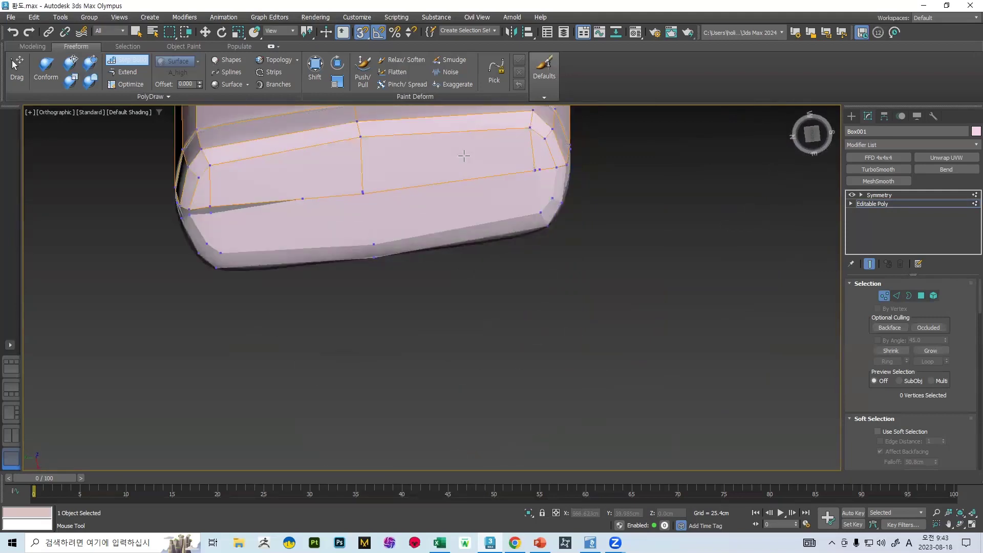
# Step: Shift the bottom cap's middle and far-end seam vertices slightly back from the symmetry seam to straighten the cap's inner edge
pyautogui.keyDown('ctrl'); pyautogui.keyDown('alt'); pyautogui.keyDown('shift'); pyautogui.moveTo(362, 192); pyautogui.dragTo(366, 187); pyautogui.keyUp('shift'); pyautogui.keyUp('alt'); pyautogui.keyUp('ctrl')
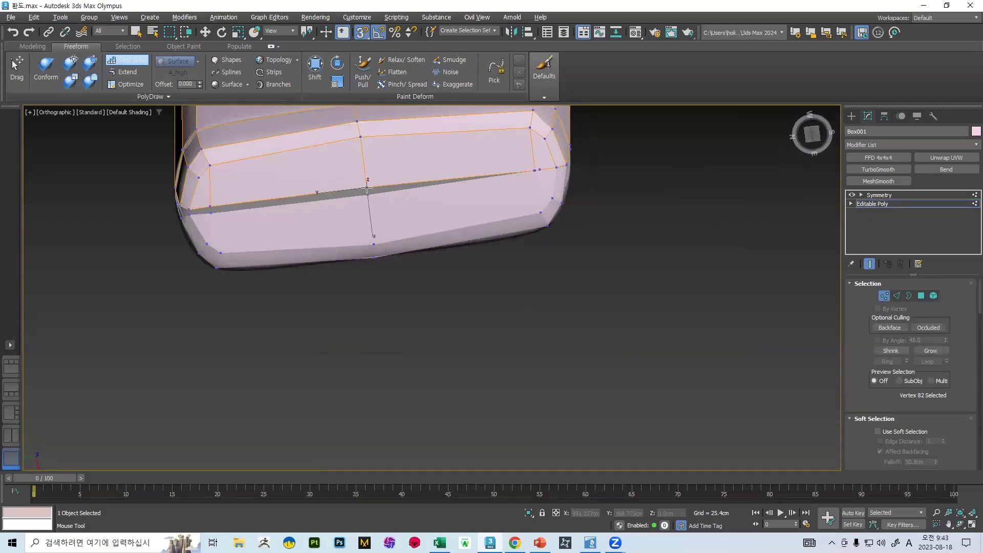
pyautogui.keyDown('ctrl'); pyautogui.keyDown('alt'); pyautogui.keyDown('shift'); pyautogui.moveTo(534, 170); pyautogui.dragTo(537, 169); pyautogui.keyUp('shift'); pyautogui.keyUp('alt'); pyautogui.keyUp('ctrl')
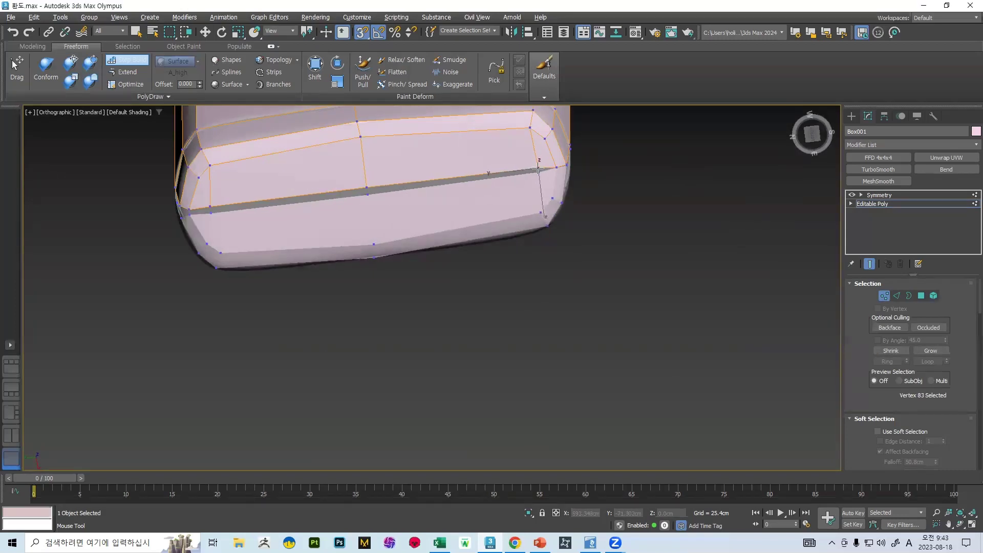
pyautogui.scroll(6, 560, 169)
pyautogui.keyDown('alt'); pyautogui.moveTo(560, 169); pyautogui.dragTo(477, 428, button='middle'); pyautogui.keyUp('alt')
pyautogui.scroll(5, 509, 314)
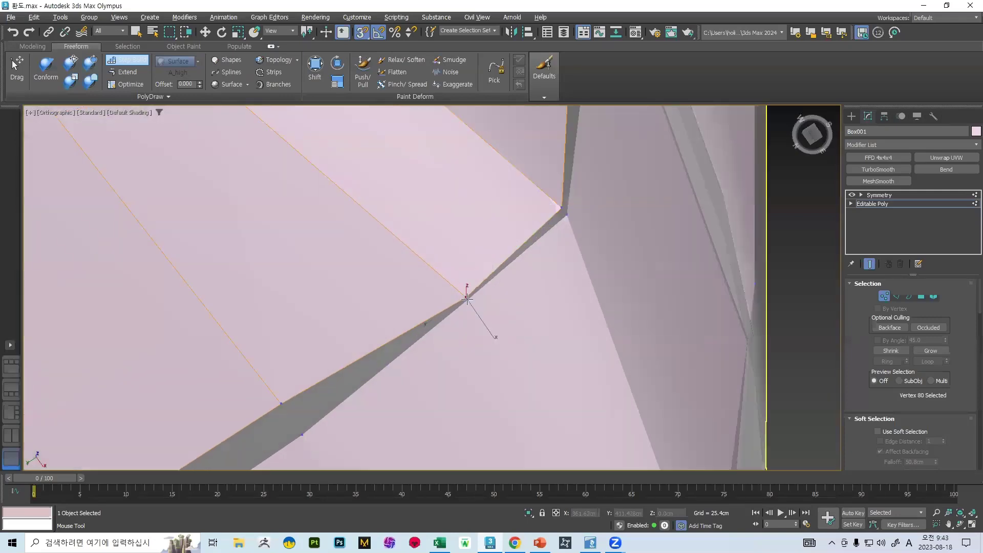
pyautogui.keyDown('ctrl'); pyautogui.keyDown('alt'); pyautogui.keyDown('shift'); pyautogui.moveTo(466, 296); pyautogui.dragTo(463, 292); pyautogui.keyUp('shift'); pyautogui.keyUp('alt'); pyautogui.keyUp('ctrl')
pyautogui.scroll(-8, 463, 256)
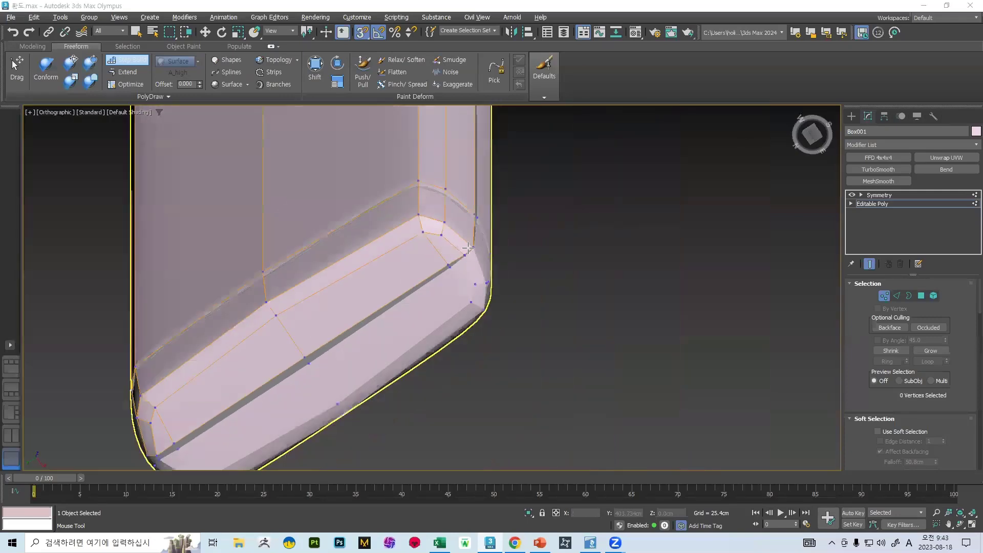
# Step: Examine the lower end and long sides of the low-poly mesh from several angles against the high-poly reference
pyautogui.keyDown('alt'); pyautogui.moveTo(467, 249); pyautogui.dragTo(508, 274, button='middle'); pyautogui.keyUp('alt')
pyautogui.scroll(-5, 508, 274)
pyautogui.keyDown('alt'); pyautogui.moveTo(505, 228); pyautogui.dragTo(483, 170, button='middle'); pyautogui.keyUp('alt')
pyautogui.scroll(-3, 463, 221)
pyautogui.scroll(6, 430, 337)
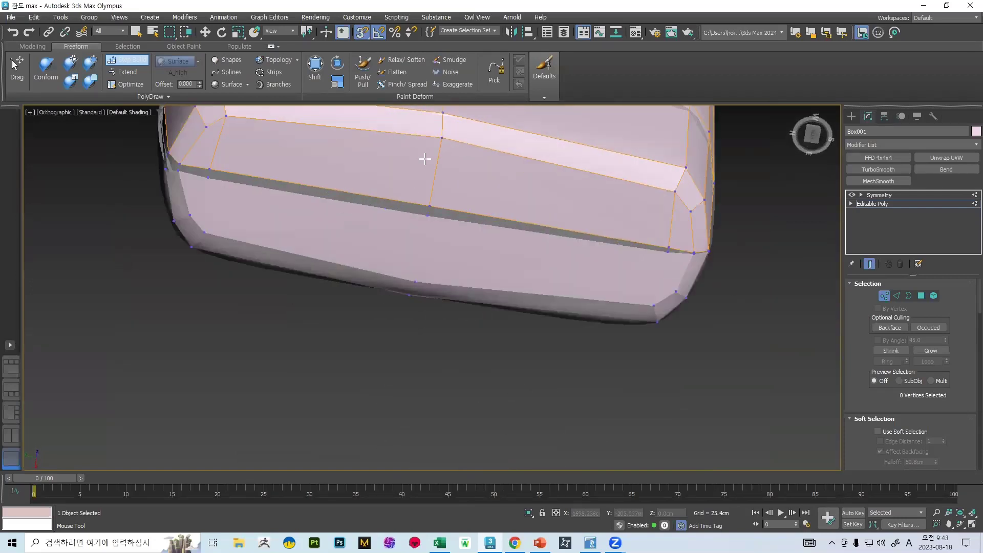
pyautogui.scroll(-4, 423, 163)
pyautogui.moveTo(354, 188); pyautogui.dragTo(297, 259, button='middle')
pyautogui.scroll(-2, 297, 259)
pyautogui.keyDown('alt'); pyautogui.moveTo(316, 190); pyautogui.dragTo(342, 225, button='middle'); pyautogui.keyUp('alt')
pyautogui.scroll(-5, 322, 205)
pyautogui.moveTo(374, 185); pyautogui.dragTo(352, 228, button='middle')
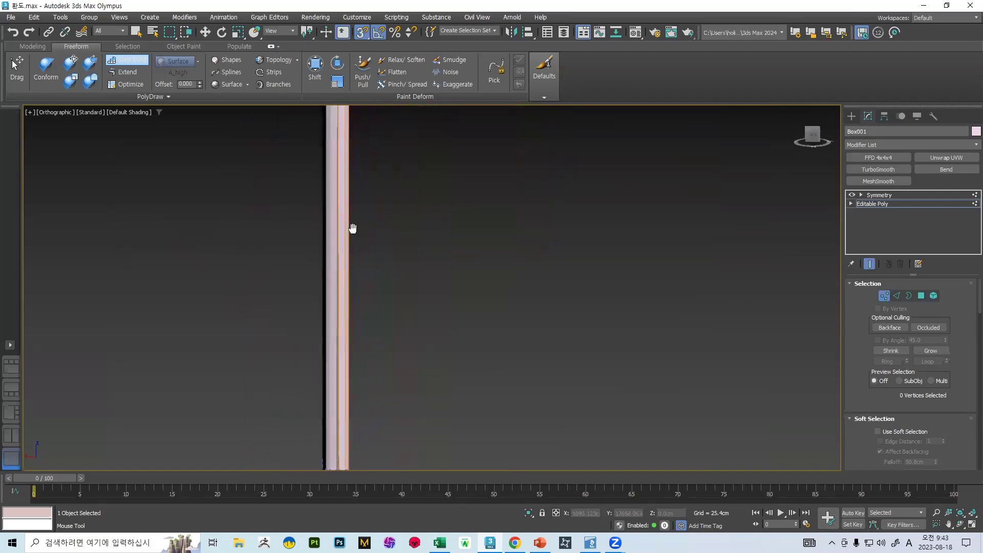
# Step: Move the seam vertices of the top rim and the groove line on one narrow side closer to the mirror centre
pyautogui.moveTo(384, 125); pyautogui.dragTo(432, 327, button='middle')
pyautogui.keyDown('alt'); pyautogui.moveTo(364, 153); pyautogui.dragTo(391, 200, button='middle'); pyautogui.keyUp('alt')
pyautogui.moveTo(392, 200); pyautogui.dragTo(390, 246, button='middle')
pyautogui.scroll(5, 373, 194)
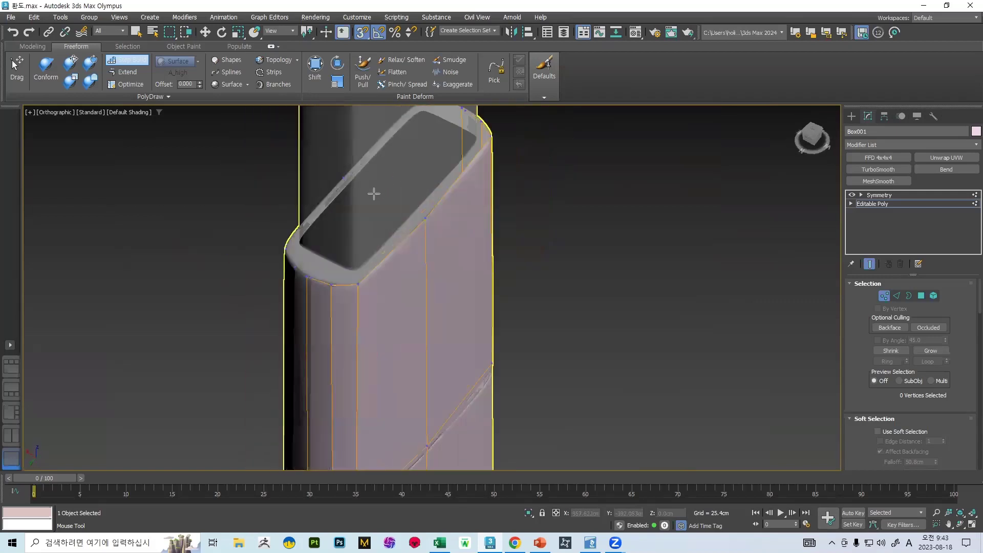
pyautogui.moveTo(314, 309)
pyautogui.keyDown('alt'); pyautogui.mouseDown(button='middle')
pyautogui.moveTo(307, 323)
pyautogui.moveTo(322, 307)
pyautogui.mouseUp(button='middle'); pyautogui.keyUp('alt')
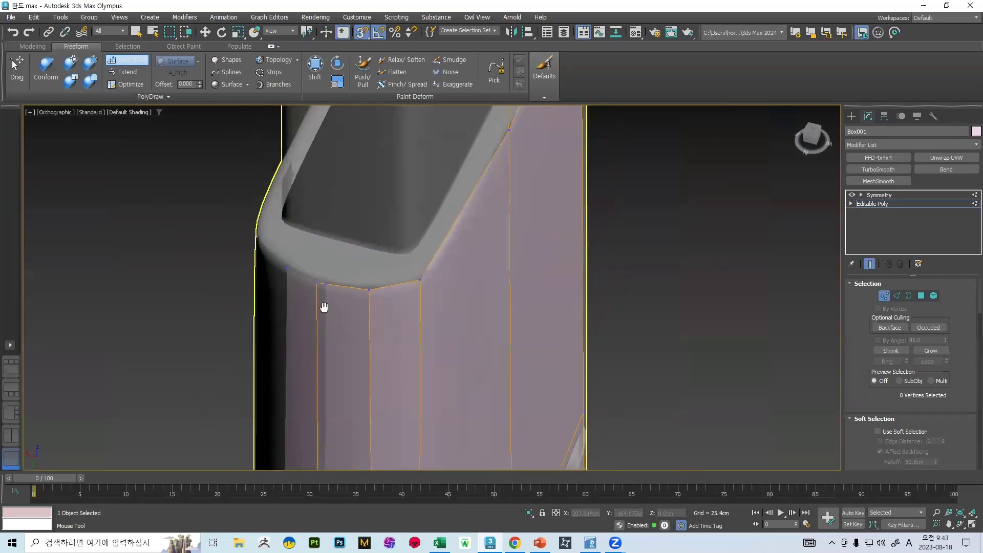
pyautogui.moveTo(356, 264); pyautogui.dragTo(362, 266)
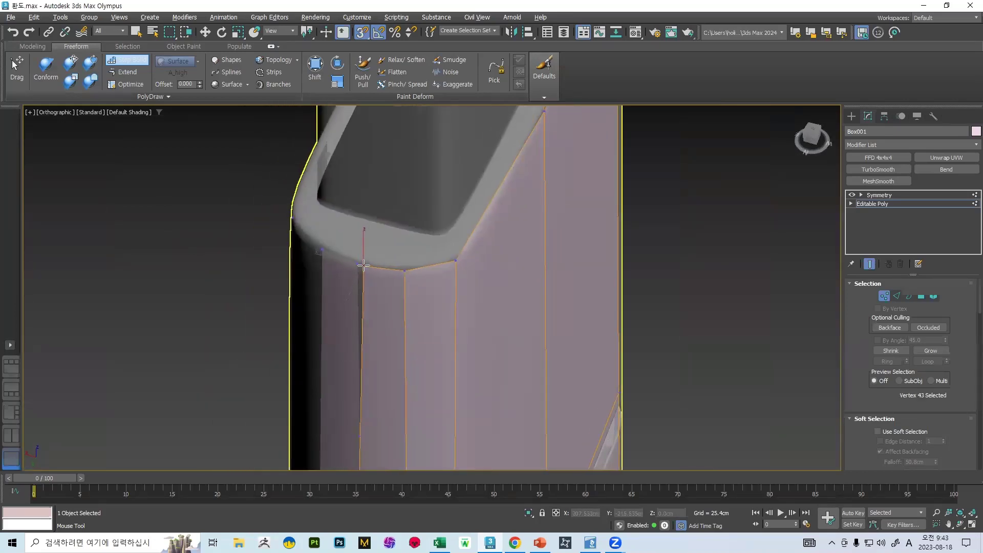
pyautogui.scroll(-2, 363, 265)
pyautogui.moveTo(339, 318); pyautogui.dragTo(356, 158, button='middle')
pyautogui.scroll(6, 361, 404)
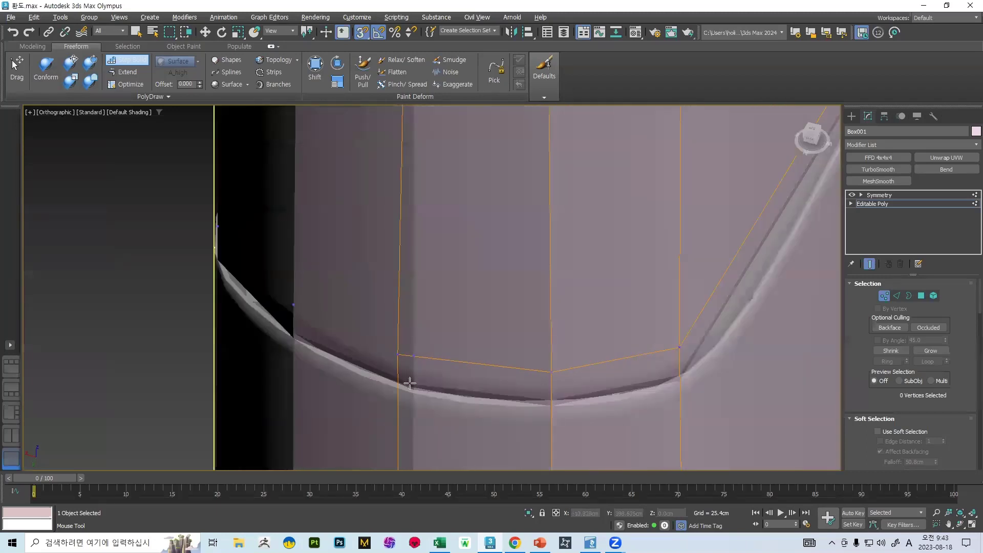
pyautogui.moveTo(400, 353); pyautogui.dragTo(416, 354)
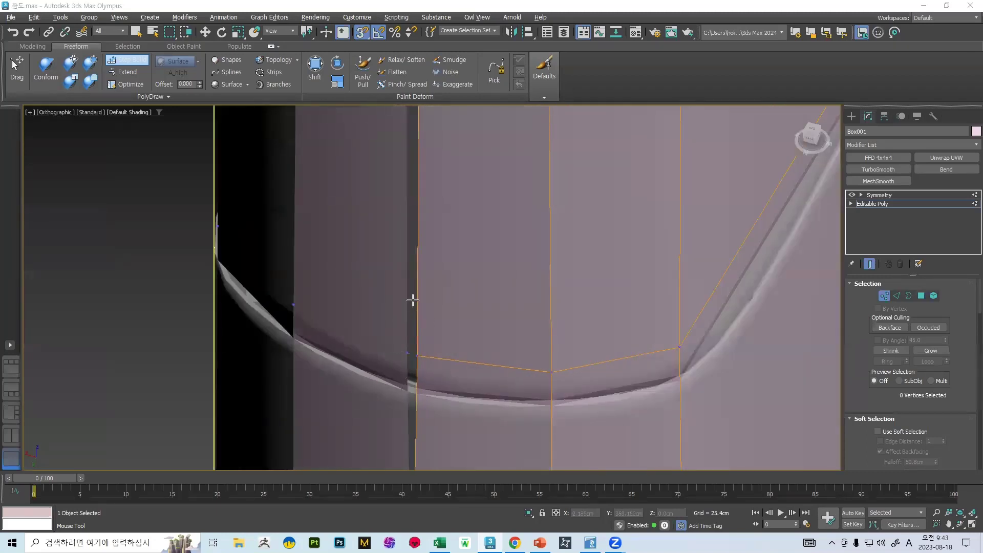
# Step: Move the two seam vertices below the groove on the same narrow side closer to the mirror centre
pyautogui.scroll(-3, 412, 301)
pyautogui.scroll(3, 390, 279)
pyautogui.click(391, 276)
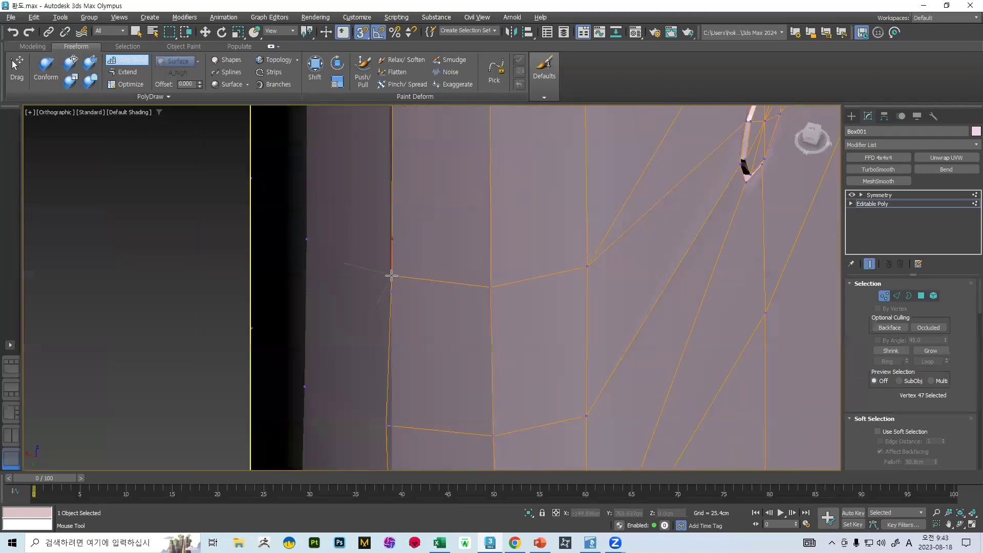
pyautogui.moveTo(391, 276); pyautogui.dragTo(395, 279)
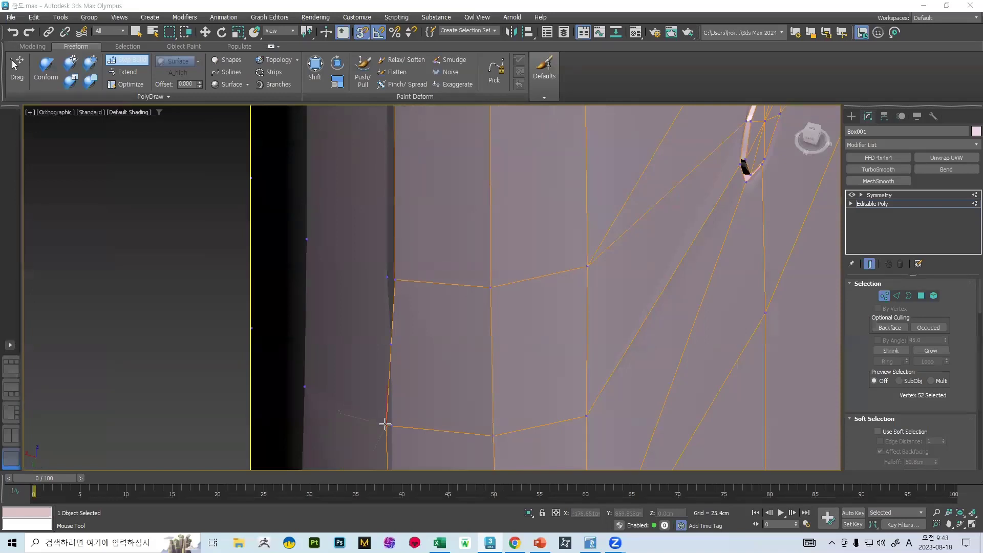
pyautogui.moveTo(385, 425); pyautogui.dragTo(393, 424)
pyautogui.scroll(-1, 370, 337)
pyautogui.moveTo(388, 443); pyautogui.dragTo(423, 167, button='middle')
pyautogui.scroll(2, 400, 330)
pyautogui.scroll(-6, 388, 312)
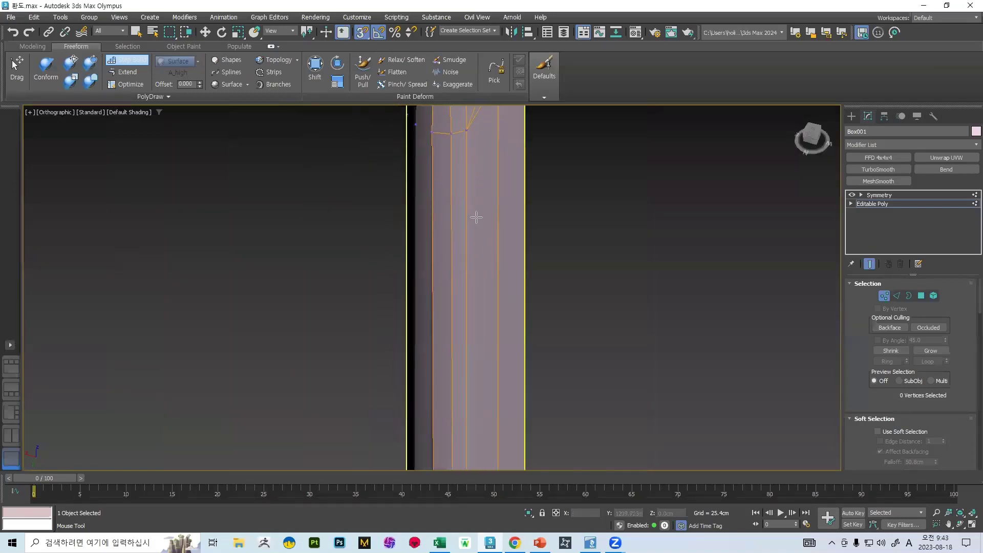
# Step: Adjust the seam vertices at the top rim and the groove line on the opposite narrow side
pyautogui.scroll(-4, 476, 217)
pyautogui.moveTo(471, 206); pyautogui.dragTo(322, 162, button='middle')
pyautogui.scroll(7, 450, 230)
pyautogui.moveTo(440, 256); pyautogui.dragTo(428, 377, button='middle')
pyautogui.click(451, 216)
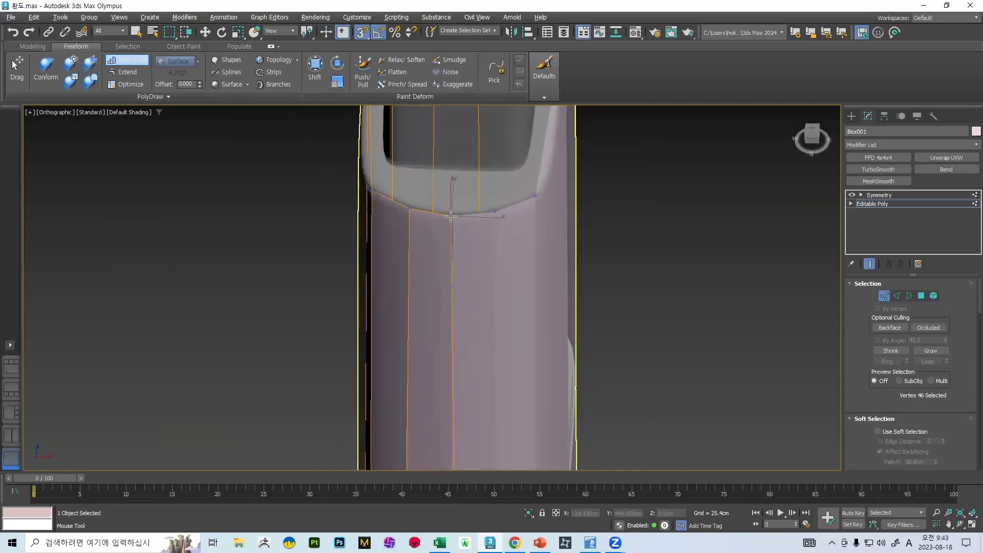
pyautogui.moveTo(450, 216); pyautogui.dragTo(458, 144, button='middle')
pyautogui.scroll(-3, 459, 144)
pyautogui.moveTo(466, 388); pyautogui.dragTo(474, 329, button='middle')
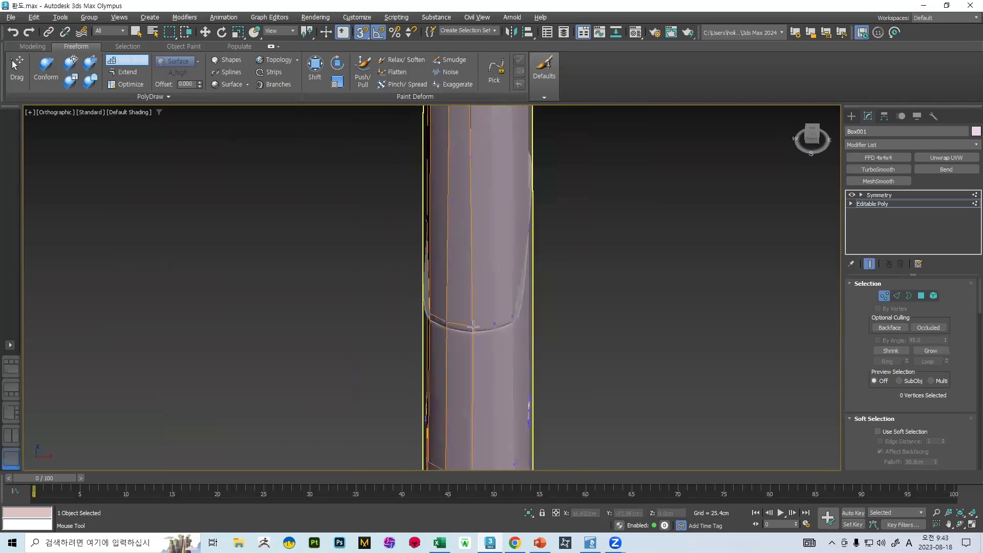
pyautogui.scroll(6, 475, 326)
pyautogui.keyDown('ctrl'); pyautogui.keyDown('alt'); pyautogui.keyDown('shift'); pyautogui.moveTo(476, 320); pyautogui.dragTo(466, 315); pyautogui.keyUp('shift'); pyautogui.keyUp('alt'); pyautogui.keyUp('ctrl')
pyautogui.scroll(-6, 459, 309)
# Step: Line up the three seam vertices below the groove on the opposite narrow side with the mirror centre
pyautogui.moveTo(433, 361); pyautogui.dragTo(434, 358, button='middle')
pyautogui.scroll(5, 473, 265)
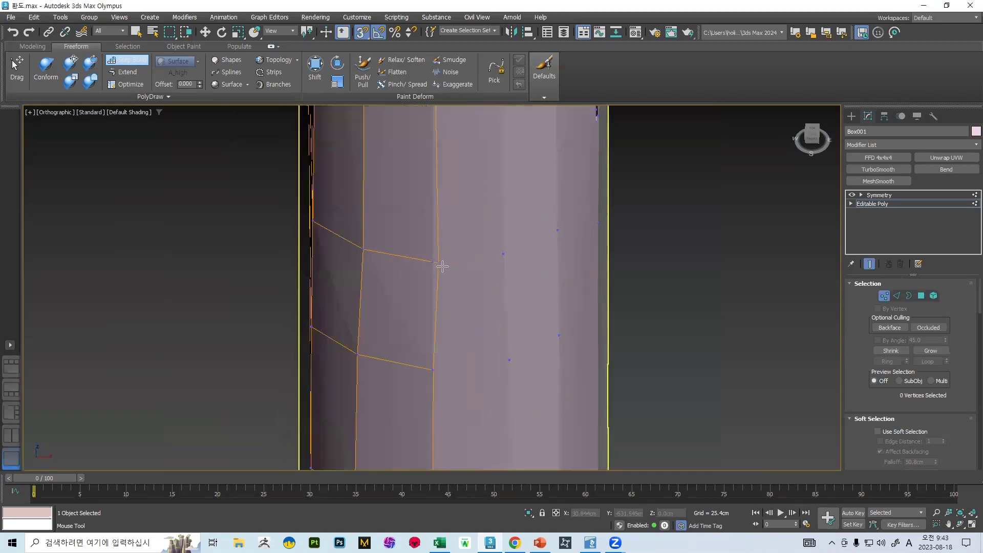
pyautogui.moveTo(431, 290); pyautogui.dragTo(451, 208, button='middle')
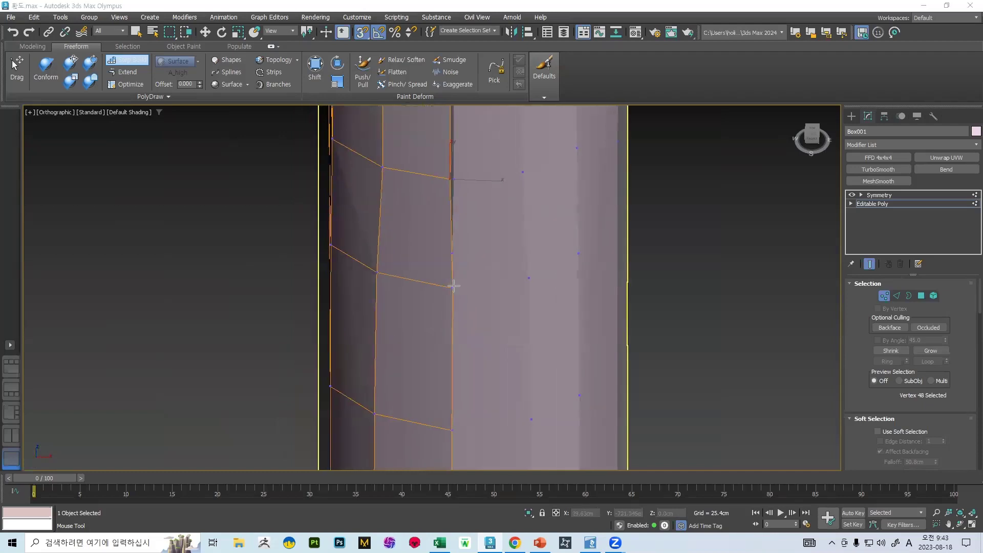
pyautogui.keyDown('ctrl'); pyautogui.keyDown('alt'); pyautogui.keyDown('shift'); pyautogui.moveTo(453, 287); pyautogui.dragTo(448, 285); pyautogui.keyUp('shift'); pyautogui.keyUp('alt'); pyautogui.keyUp('ctrl')
pyautogui.moveTo(426, 257); pyautogui.dragTo(437, 138, button='middle')
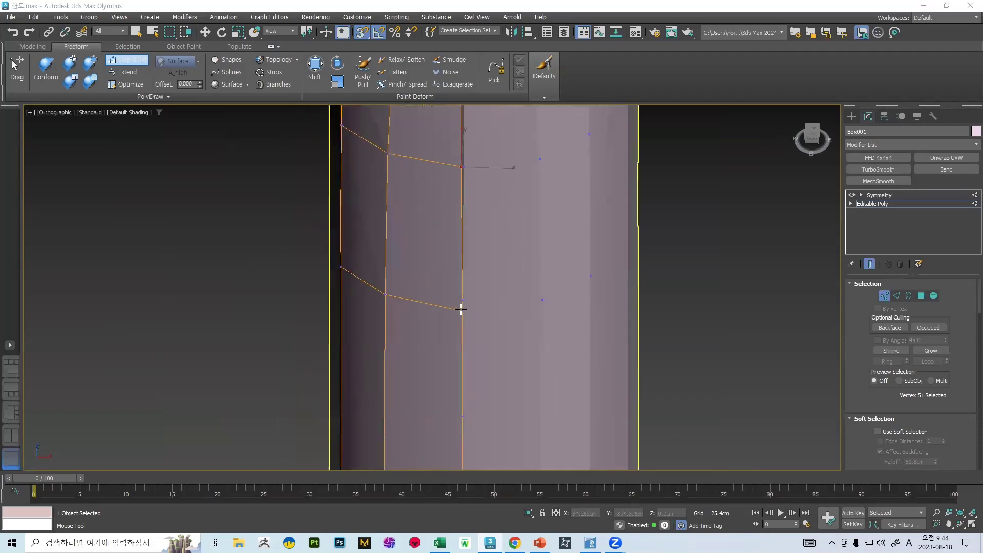
pyautogui.moveTo(460, 308); pyautogui.dragTo(459, 302)
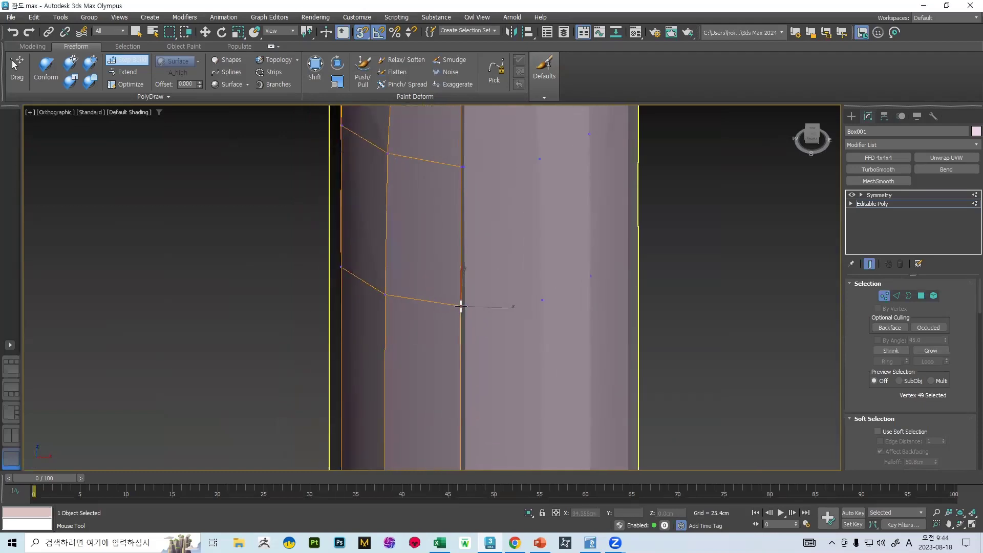
# Step: Examine the centre seam of the narrow side along its length down to the bottom tip
pyautogui.keyDown('alt'); pyautogui.moveTo(454, 294); pyautogui.dragTo(456, 365, button='middle'); pyautogui.keyUp('alt')
pyautogui.scroll(5, 456, 364)
pyautogui.scroll(-11, 454, 360)
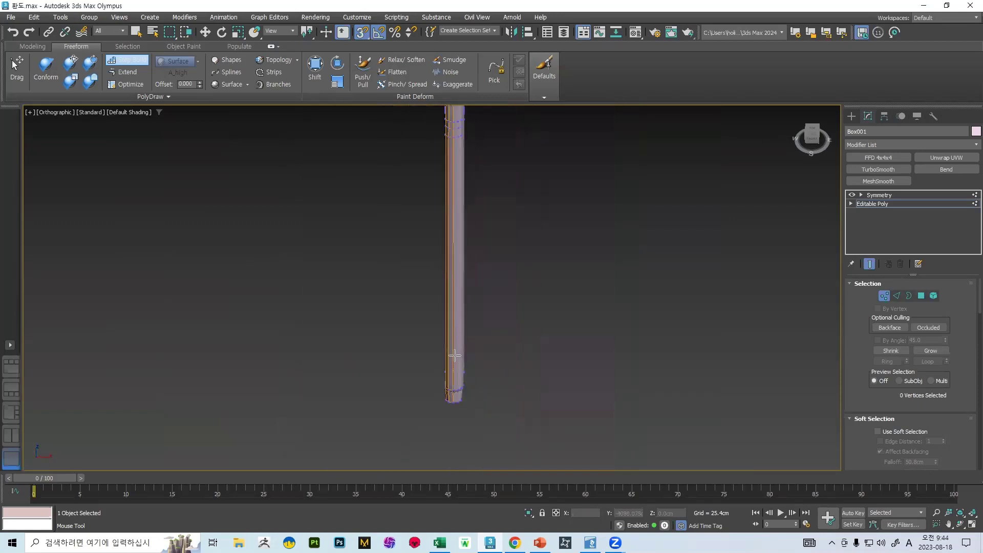
pyautogui.scroll(12, 453, 359)
pyautogui.scroll(-5, 417, 367)
pyautogui.scroll(8, 429, 370)
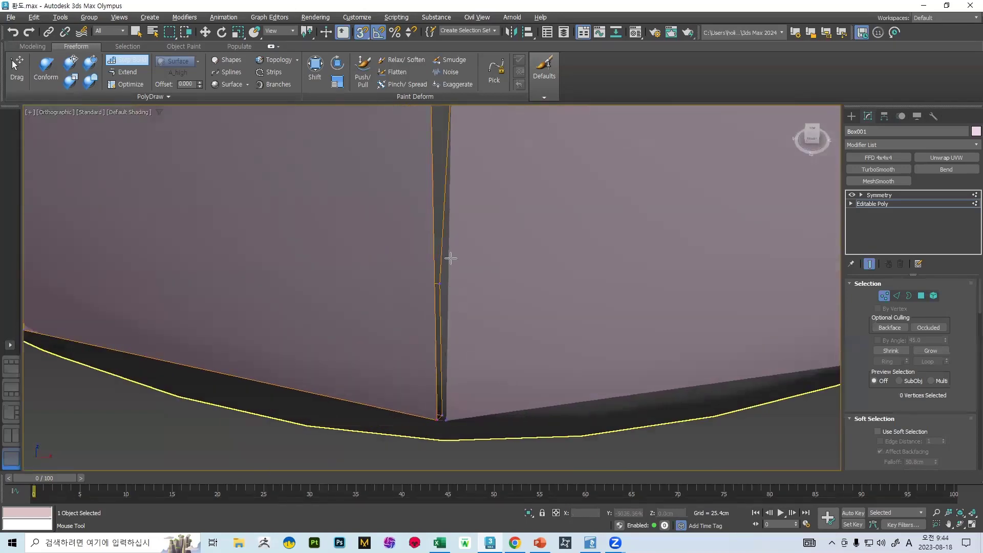
pyautogui.scroll(-11, 451, 257)
pyautogui.moveTo(455, 164); pyautogui.dragTo(438, 366, button='middle')
pyautogui.scroll(-3, 432, 183)
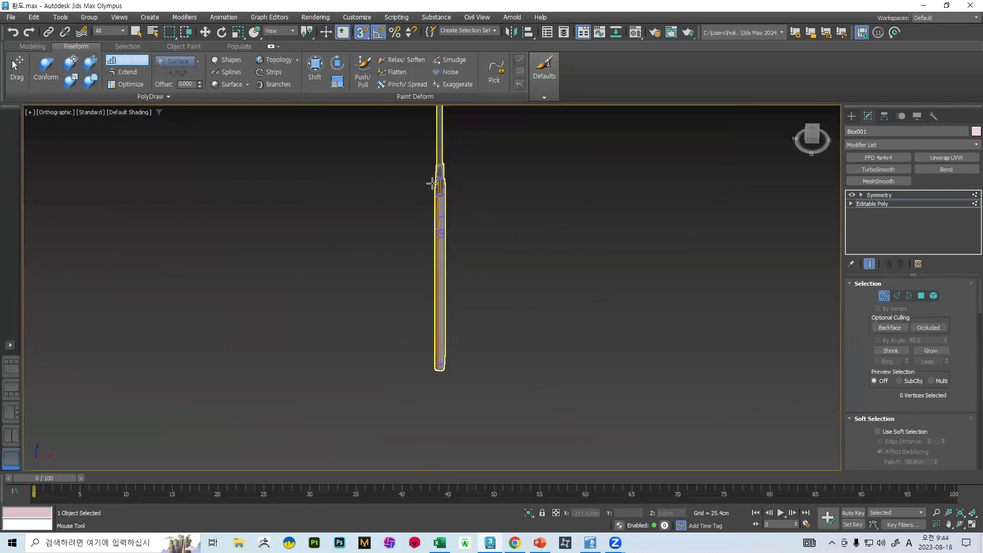
# Step: Extend the narrow side's top border edges inward into rim faces and fit their inner vertices to the reference opening
pyautogui.scroll(10, 459, 213)
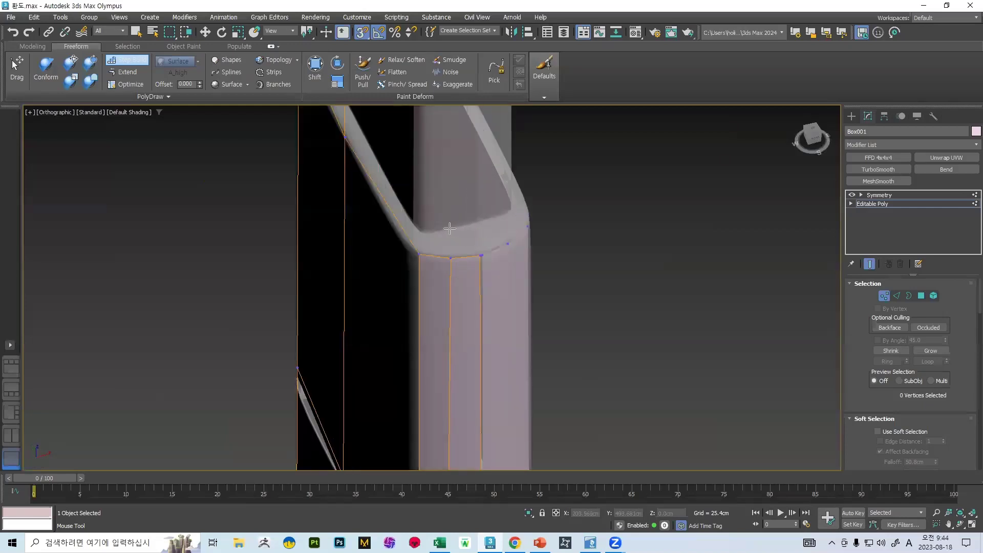
pyautogui.keyDown('shift'); pyautogui.moveTo(472, 227); pyautogui.dragTo(451, 241); pyautogui.keyUp('shift')
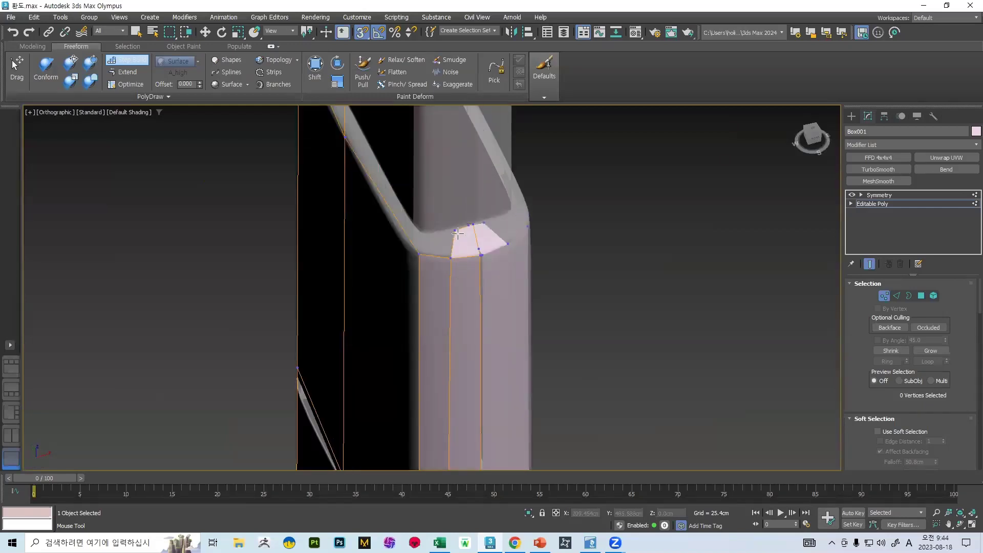
pyautogui.scroll(5, 457, 233)
pyautogui.click(437, 226)
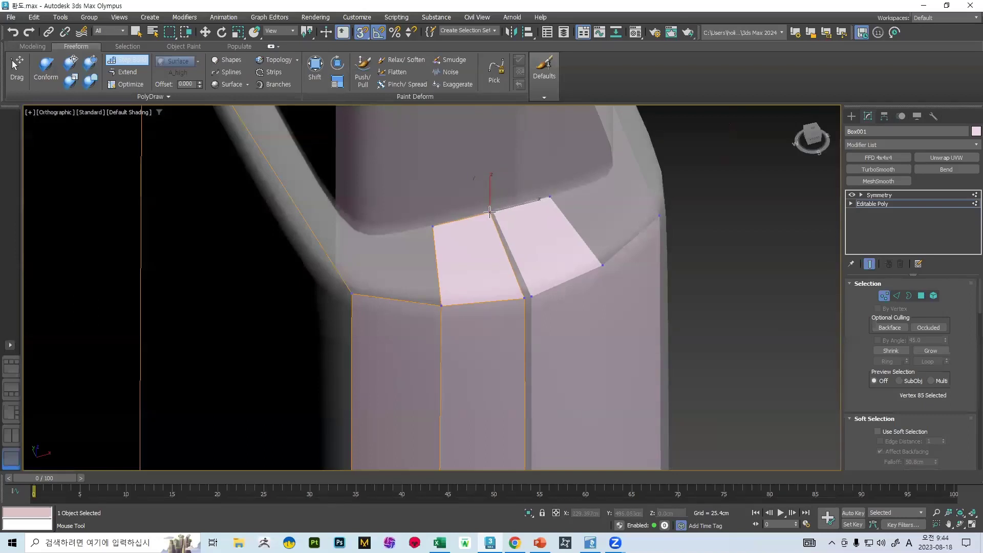
pyautogui.scroll(-6, 397, 254)
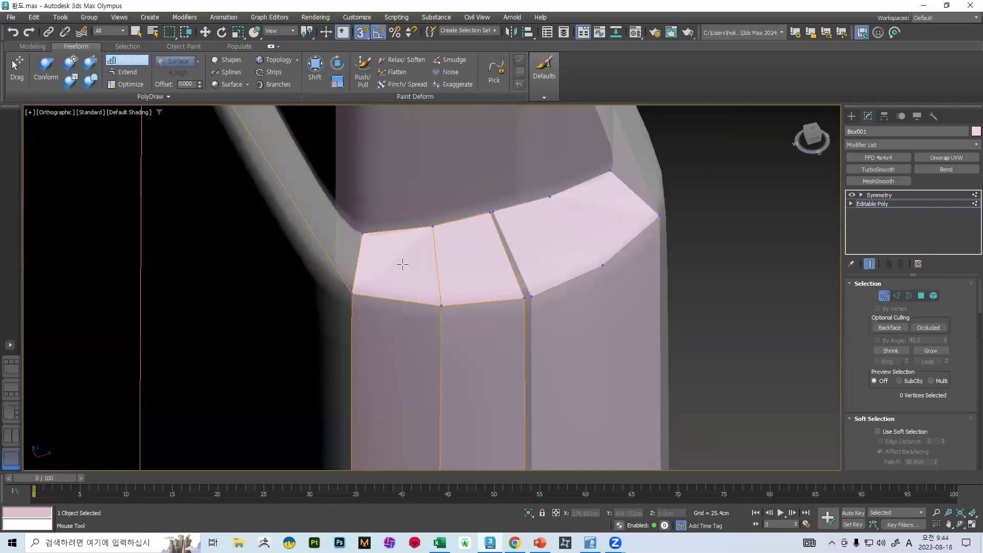
# Step: Try to extend the long side's top border edge inward across the rim, and undo it
pyautogui.keyDown('alt'); pyautogui.moveTo(401, 262); pyautogui.dragTo(448, 111, button='middle'); pyautogui.keyUp('alt')
pyautogui.moveTo(475, 335); pyautogui.dragTo(483, 171, button='middle')
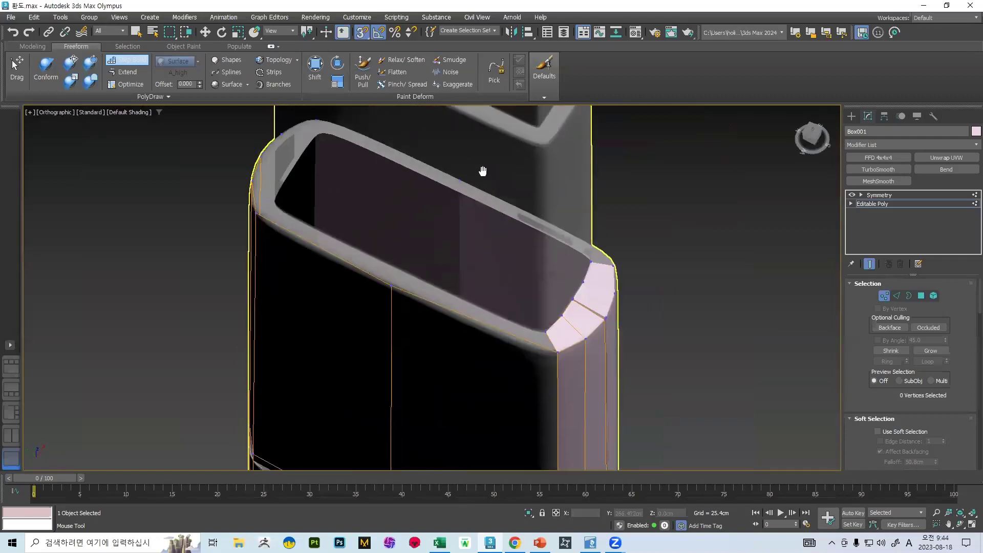
pyautogui.keyDown('alt'); pyautogui.moveTo(512, 332); pyautogui.dragTo(551, 340, button='middle'); pyautogui.keyUp('alt')
pyautogui.scroll(3, 490, 284)
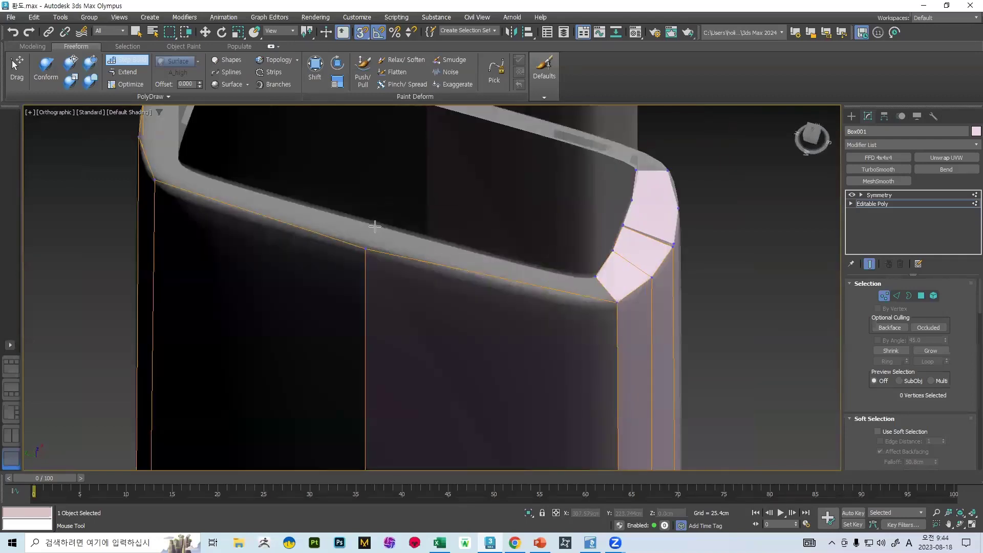
pyautogui.keyDown('shift'); pyautogui.moveTo(421, 248); pyautogui.dragTo(562, 279); pyautogui.keyUp('shift')
pyautogui.hotkey('ctrl', 'z')
# Step: Adjust the inner vertex beside the corner of the new rim faces to follow the reference opening
pyautogui.scroll(3, 615, 259)
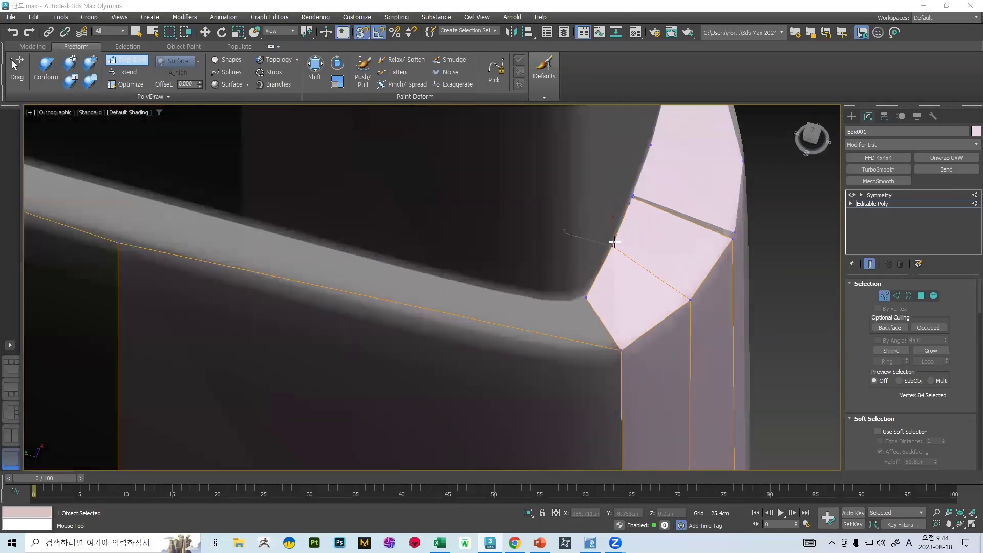
pyautogui.click(613, 251)
pyautogui.scroll(-8, 547, 258)
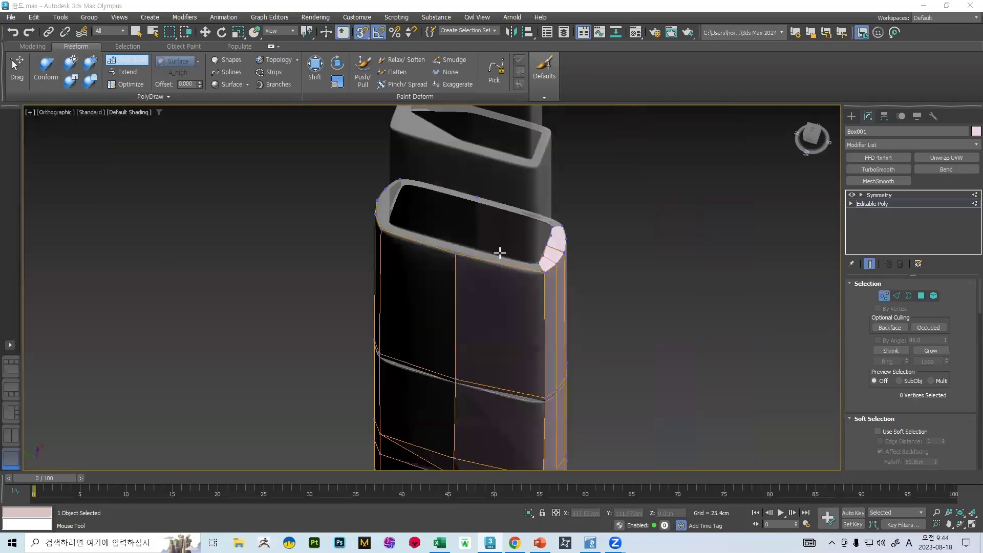
# Step: Try again to extend the long top edge across the rim next to the finished corner, and undo the attempt
pyautogui.keyDown('alt'); pyautogui.moveTo(500, 253); pyautogui.dragTo(496, 364, button='middle'); pyautogui.keyUp('alt')
pyautogui.scroll(6, 494, 366)
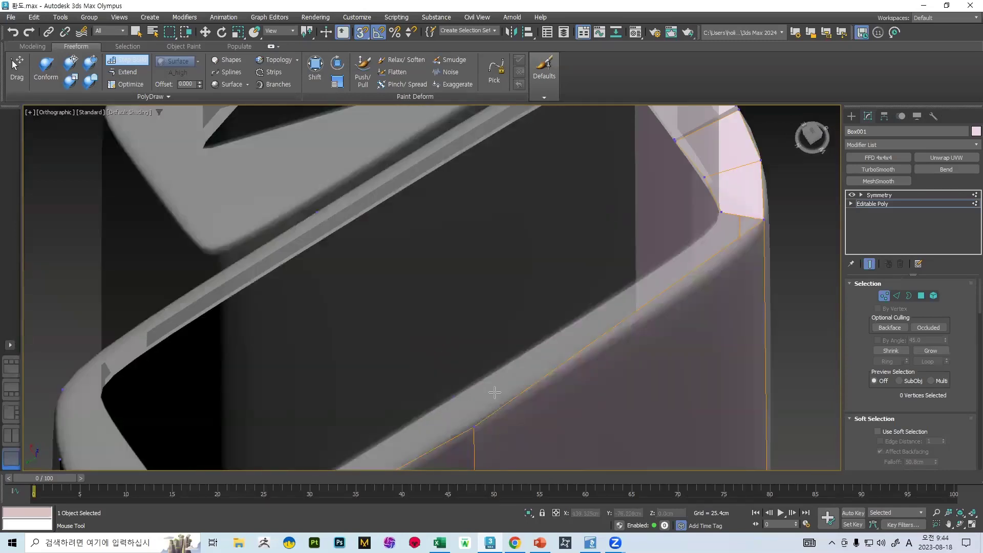
pyautogui.keyDown('shift'); pyautogui.click(614, 293); pyautogui.keyUp('shift')
pyautogui.scroll(-6, 639, 254)
pyautogui.hotkey('ctrl', 'z')
# Step: Extend the top border edges of the other narrow end inward to build its rim faces
pyautogui.keyDown('alt'); pyautogui.moveTo(677, 252); pyautogui.dragTo(585, 258, button='middle'); pyautogui.keyUp('alt')
pyautogui.scroll(3, 542, 329)
pyautogui.keyDown('alt'); pyautogui.moveTo(669, 314); pyautogui.dragTo(451, 239, button='middle'); pyautogui.keyUp('alt')
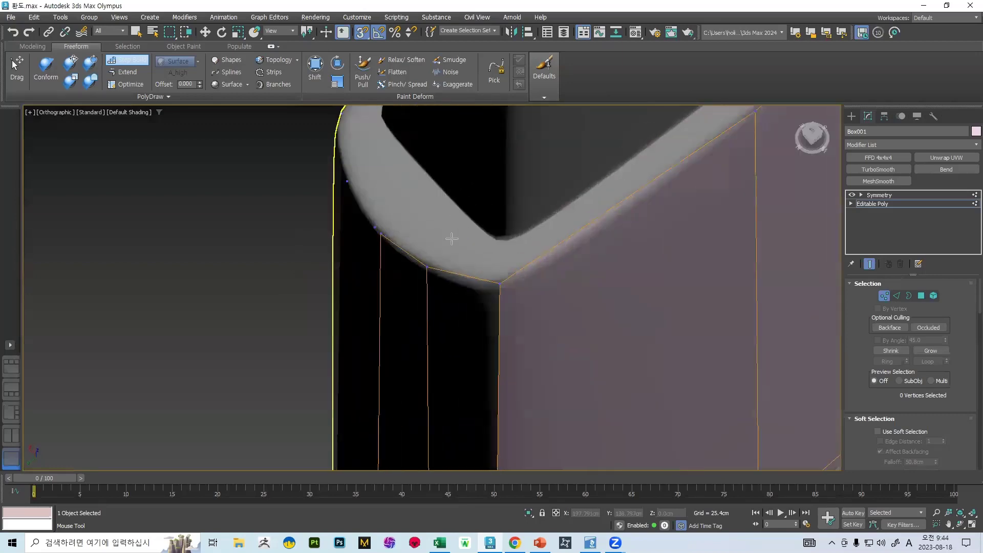
pyautogui.keyDown('shift'); pyautogui.click(428, 223); pyautogui.keyUp('shift')
pyautogui.keyDown('shift'); pyautogui.click(478, 254); pyautogui.keyUp('shift')
pyautogui.scroll(-5, 542, 238)
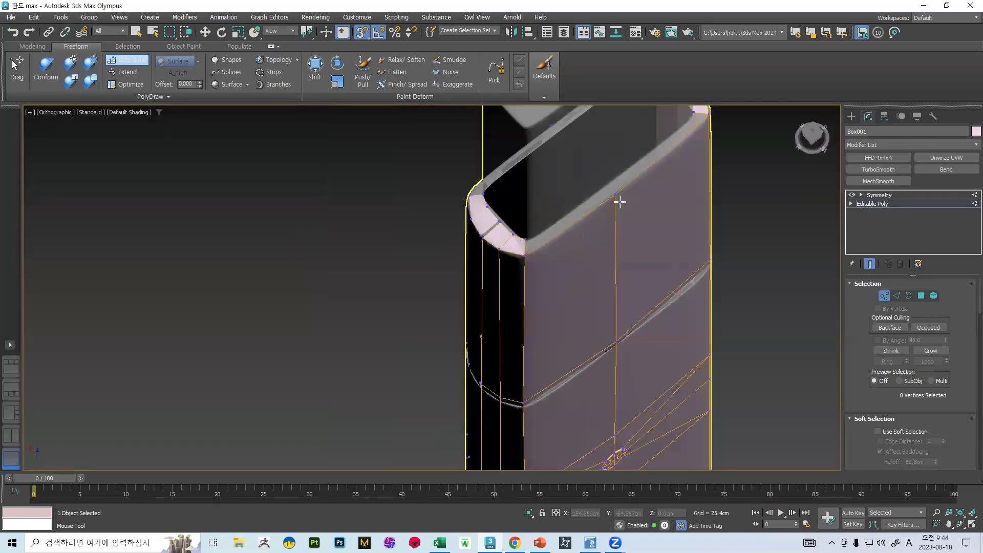
# Step: Leave Step Build, select the two top border edges of the long side and extrude them inward as a rim strip
pyautogui.keyDown('alt'); pyautogui.moveTo(619, 200); pyautogui.dragTo(618, 272, button='middle'); pyautogui.keyUp('alt')
pyautogui.press('2')
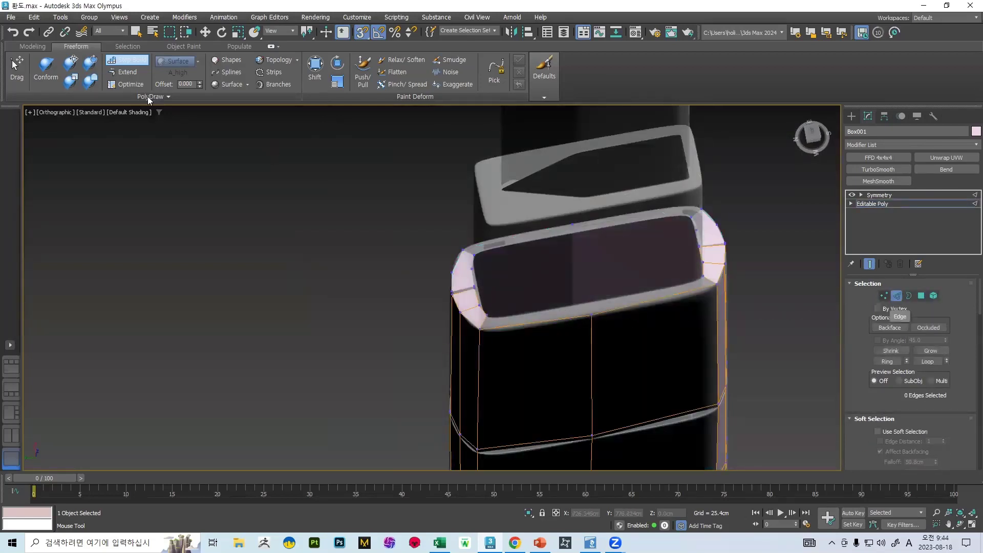
pyautogui.click(131, 61)
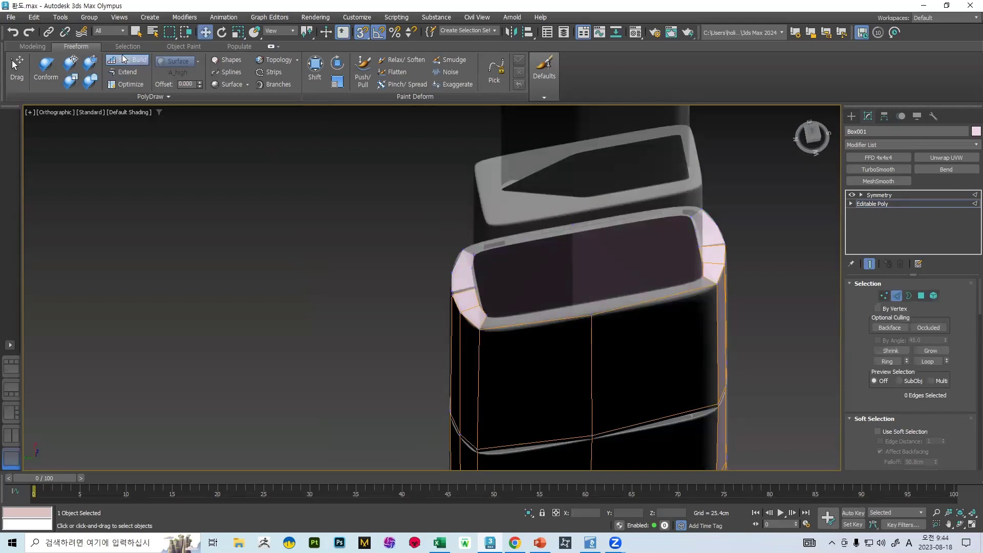
pyautogui.click(548, 318)
pyautogui.scroll(2, 573, 305)
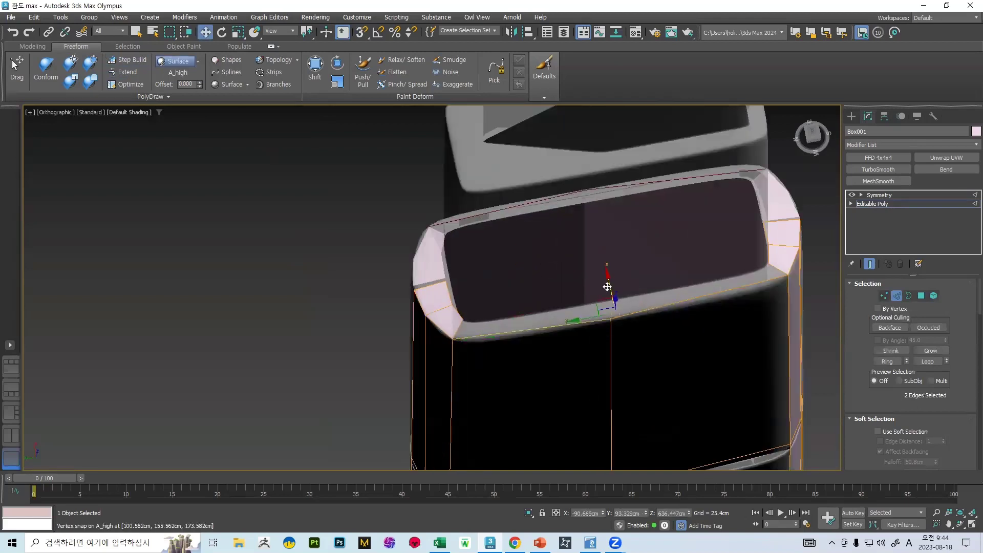
pyautogui.moveTo(607, 287); pyautogui.dragTo(602, 276)
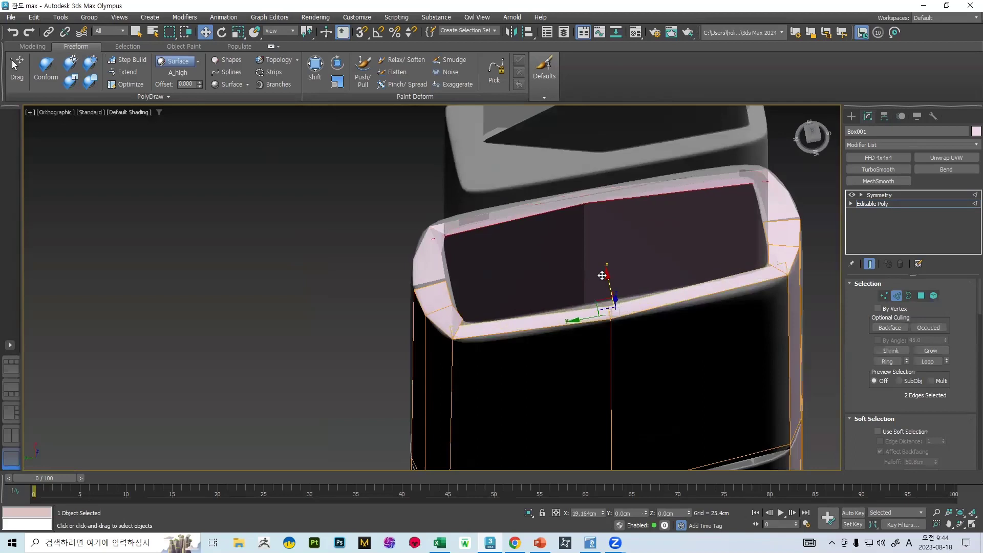
# Step: Target-weld the loose inner corner vertices of the new long rim strip to the narrow-end faces at both corners
pyautogui.scroll(3, 557, 310)
pyautogui.press('1')
pyautogui.scroll(-4, 870, 361)
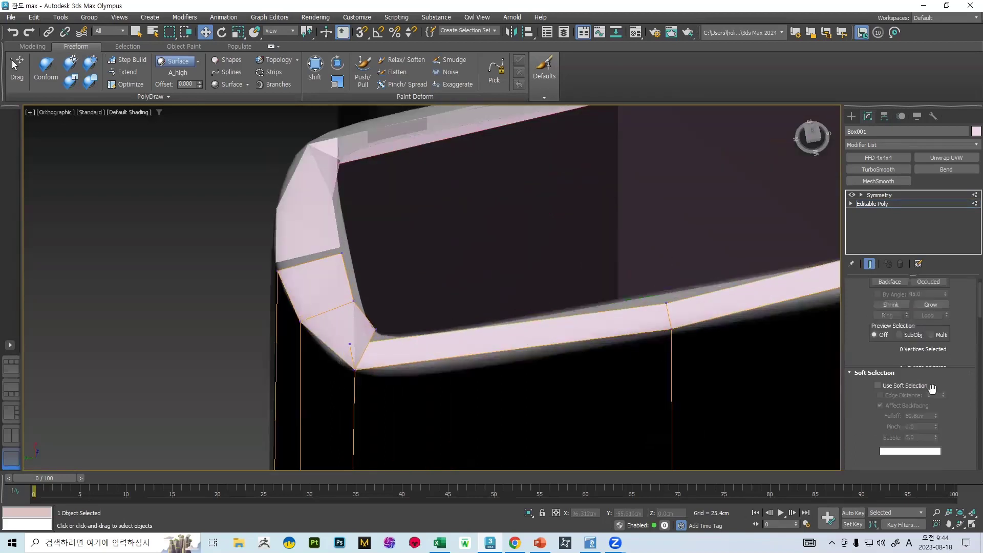
pyautogui.scroll(-1, 948, 402)
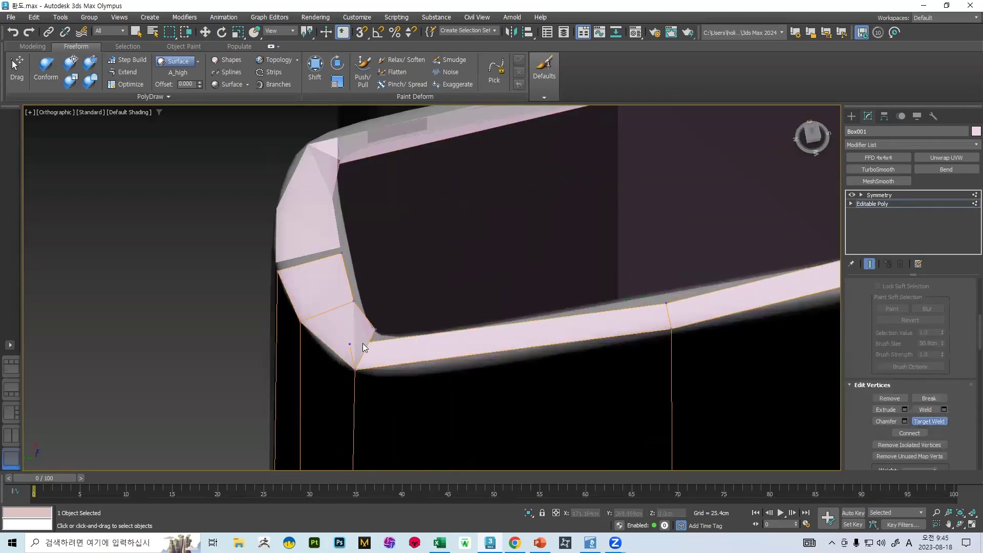
pyautogui.click(375, 330)
pyautogui.scroll(-3, 434, 305)
pyautogui.scroll(3, 724, 263)
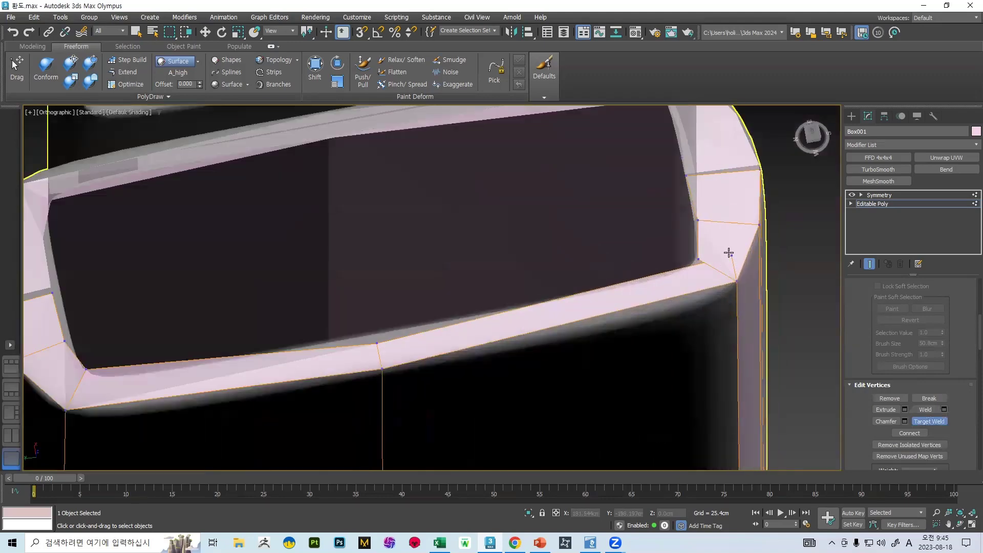
pyautogui.click(698, 259)
pyautogui.scroll(-4, 647, 271)
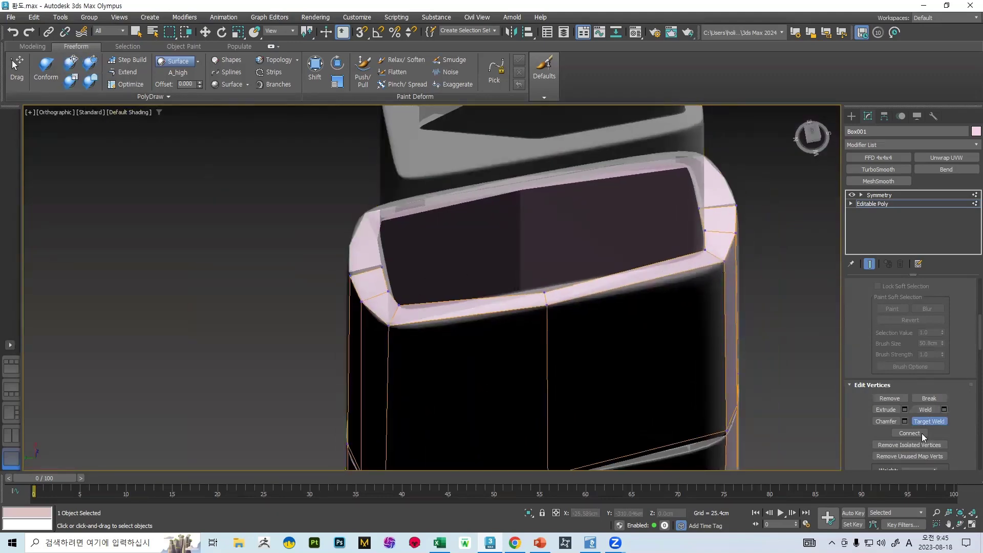
pyautogui.press('1')
pyautogui.press('1')
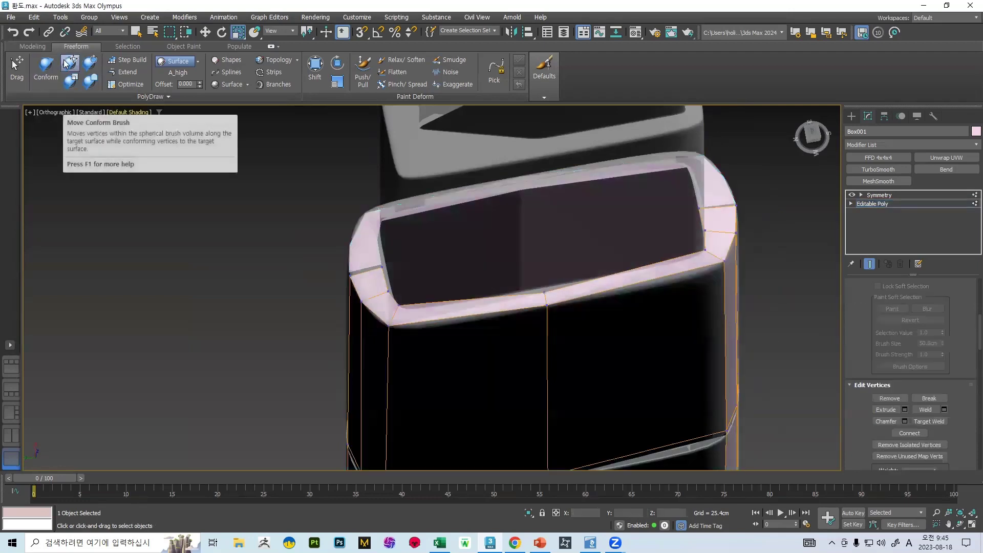
# Step: Adjust the inner corner and middle vertices of the long rim strip to the reference opening with the Move Conform Brush
pyautogui.click(66, 62)
pyautogui.moveTo(398, 298); pyautogui.dragTo(400, 302)
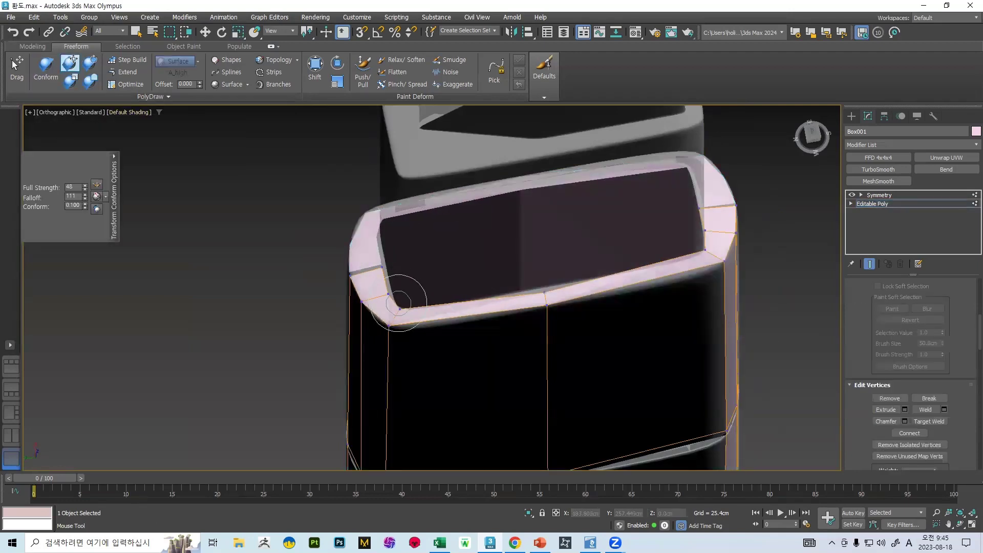
pyautogui.moveTo(546, 295); pyautogui.dragTo(546, 289)
pyautogui.hotkey('ctrl', 'z')
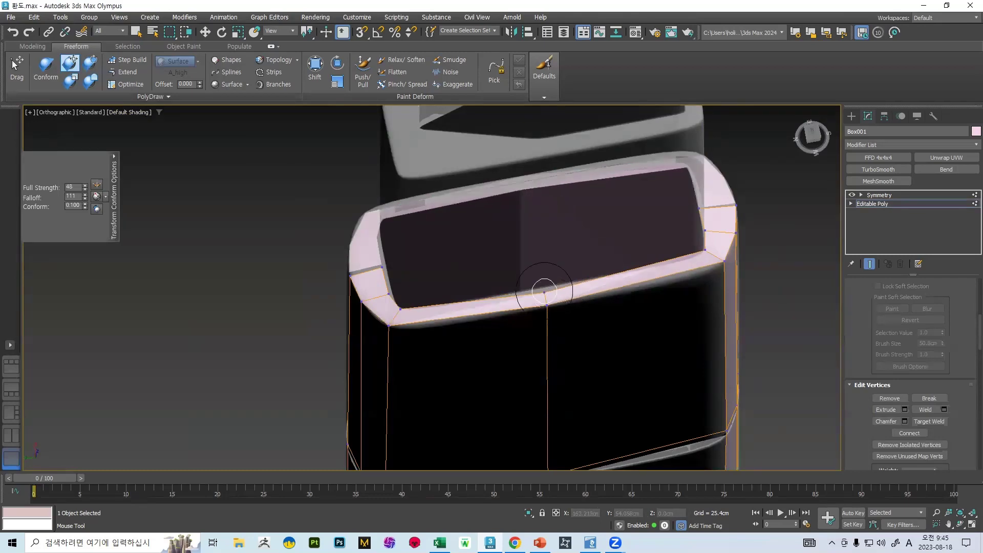
pyautogui.scroll(5, 735, 255)
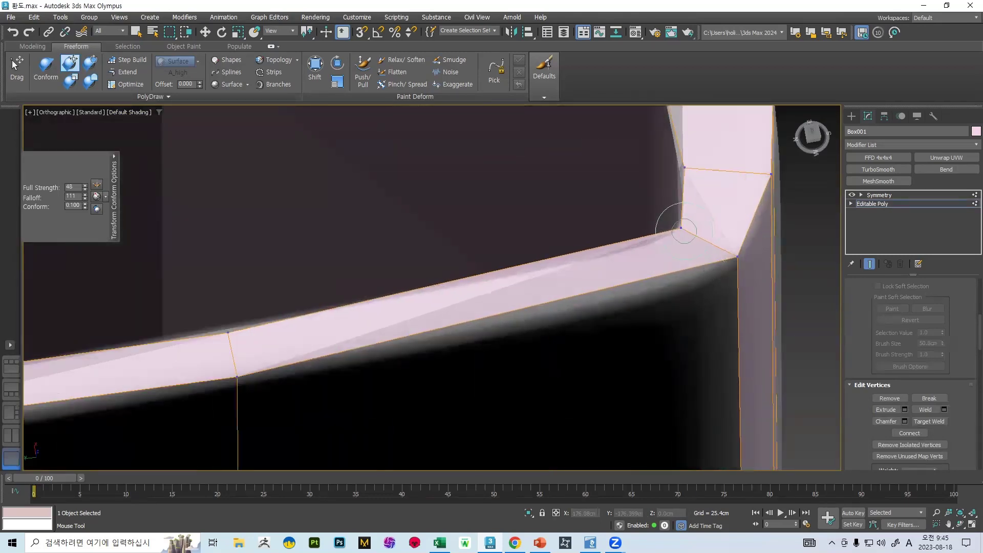
# Step: Examine the low-poly mesh along the body and around the rim from several angles for its fit to the reference
pyautogui.scroll(-5, 684, 210)
pyautogui.scroll(6, 683, 210)
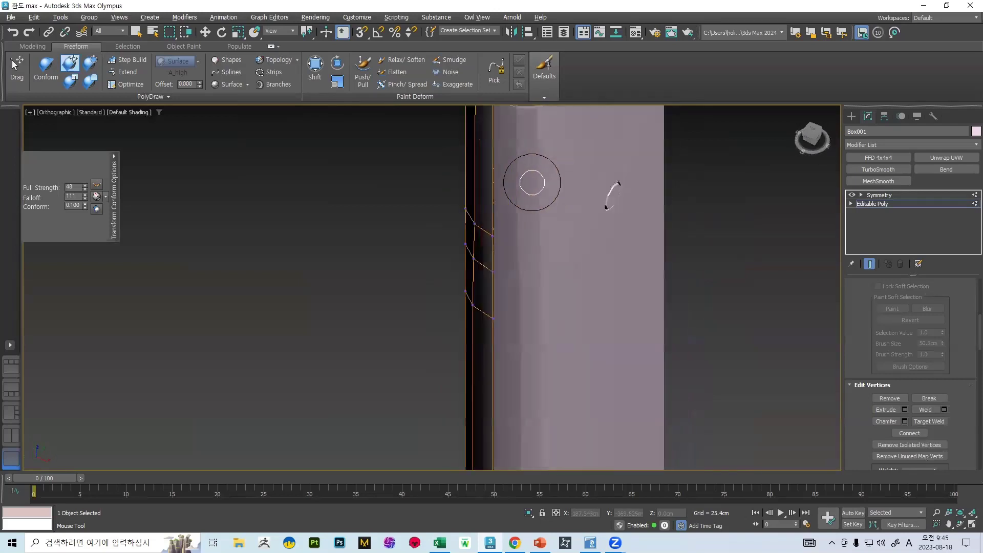
pyautogui.scroll(-4, 570, 163)
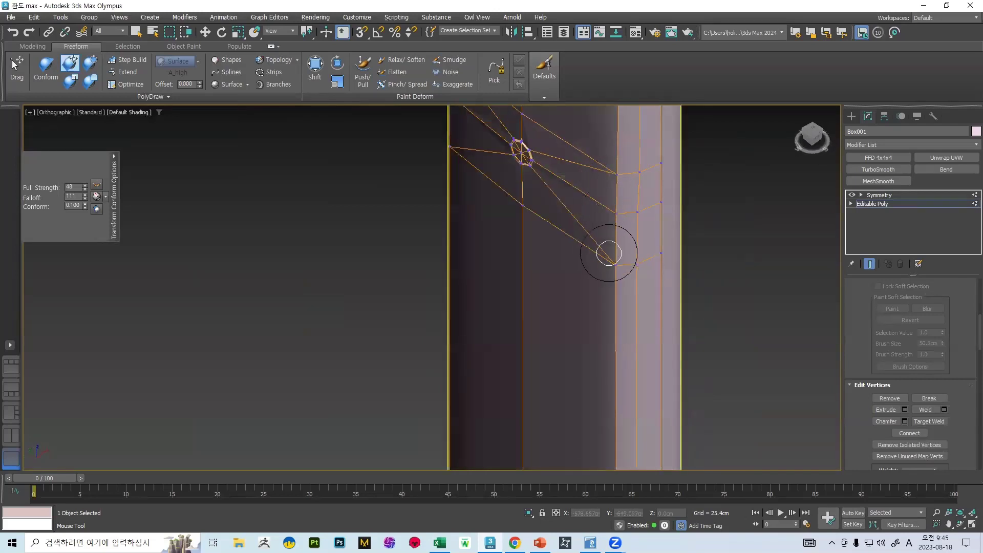
pyautogui.scroll(-4, 630, 210)
pyautogui.moveTo(626, 198)
pyautogui.keyDown('alt'); pyautogui.mouseDown(button='middle')
pyautogui.moveTo(575, 195)
pyautogui.moveTo(648, 196)
pyautogui.moveTo(643, 184)
pyautogui.moveTo(680, 202)
pyautogui.moveTo(621, 193)
pyautogui.mouseUp(button='middle'); pyautogui.keyUp('alt')
pyautogui.scroll(-6, 621, 194)
pyautogui.keyDown('alt'); pyautogui.moveTo(683, 232); pyautogui.dragTo(550, 274, button='middle'); pyautogui.keyUp('alt')
pyautogui.scroll(4, 604, 272)
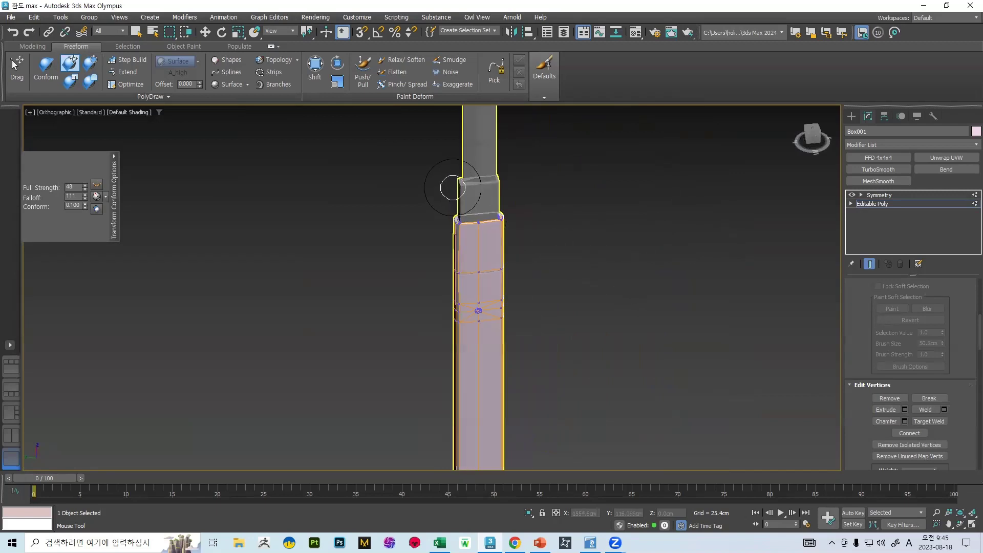
pyautogui.moveTo(466, 212); pyautogui.dragTo(471, 222, button='middle')
pyautogui.scroll(8, 471, 222)
# Step: Try to extrude the rim's inner edge loop straight up along the upper section, and undo the attempt
pyautogui.press('3')
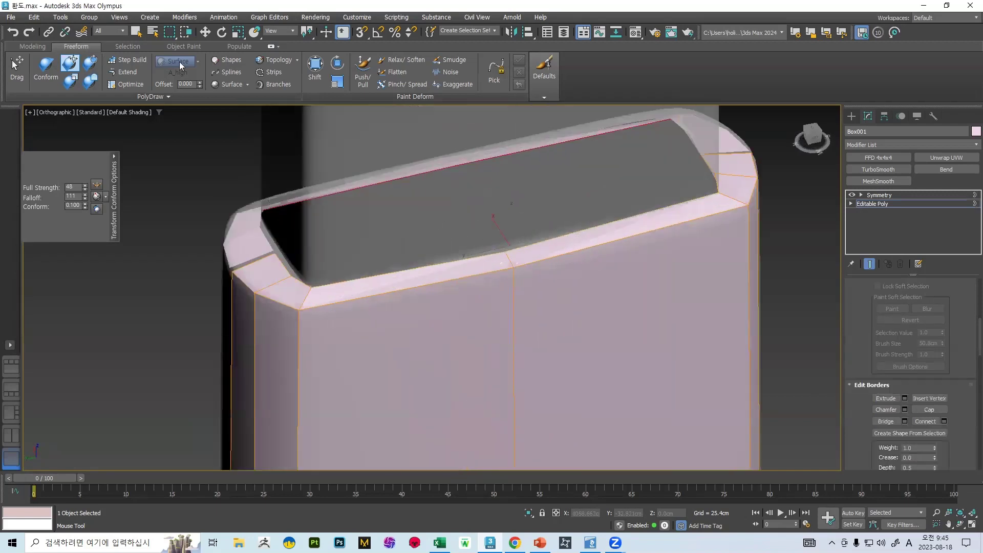
pyautogui.press('w')
pyautogui.press('3')
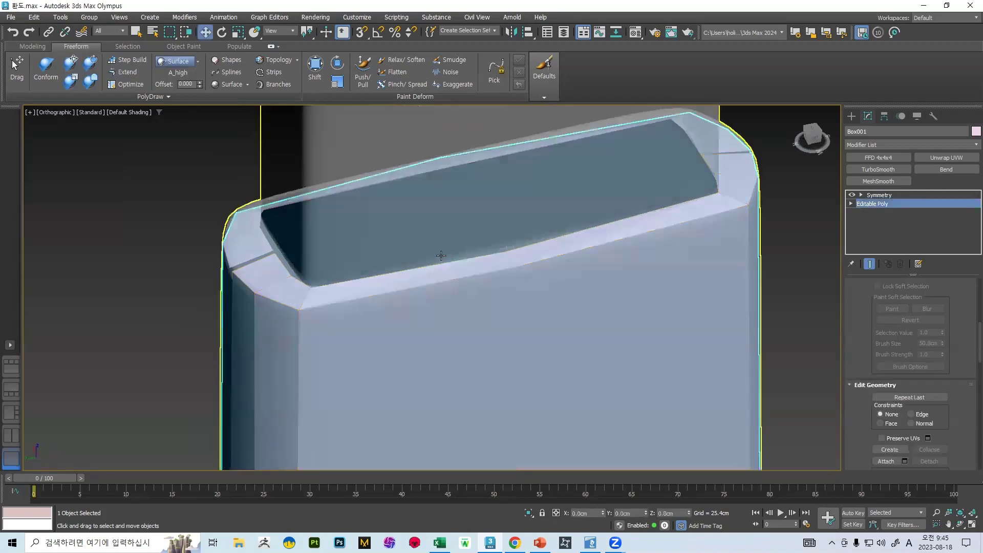
pyautogui.press('3')
pyautogui.press('2')
pyautogui.doubleClick(419, 264)
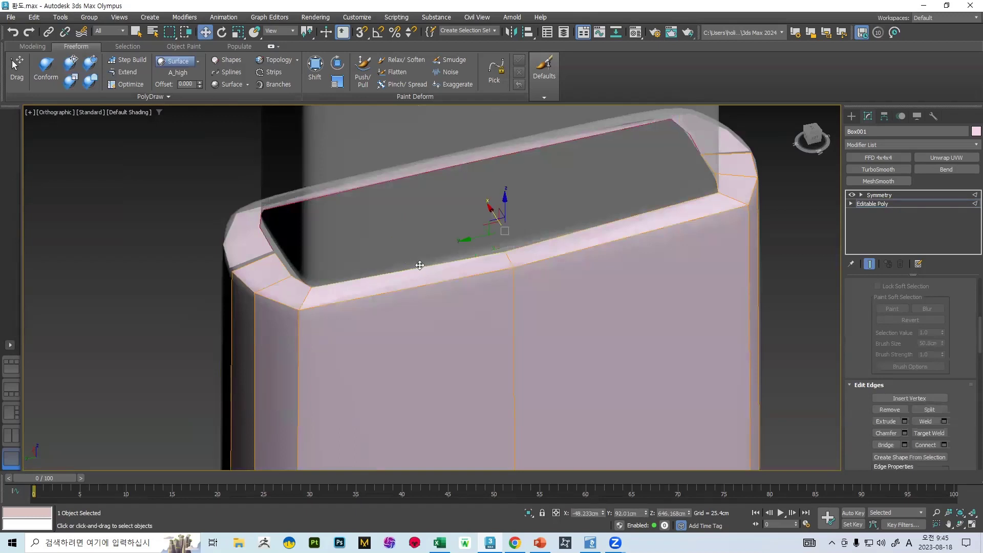
pyautogui.keyDown('shift'); pyautogui.moveTo(506, 196); pyautogui.dragTo(492, 119); pyautogui.keyUp('shift')
pyautogui.scroll(-4, 492, 120)
pyautogui.moveTo(490, 125); pyautogui.dragTo(479, 220, button='middle')
pyautogui.keyDown('alt'); pyautogui.moveTo(479, 220); pyautogui.dragTo(477, 271, button='middle'); pyautogui.keyUp('alt')
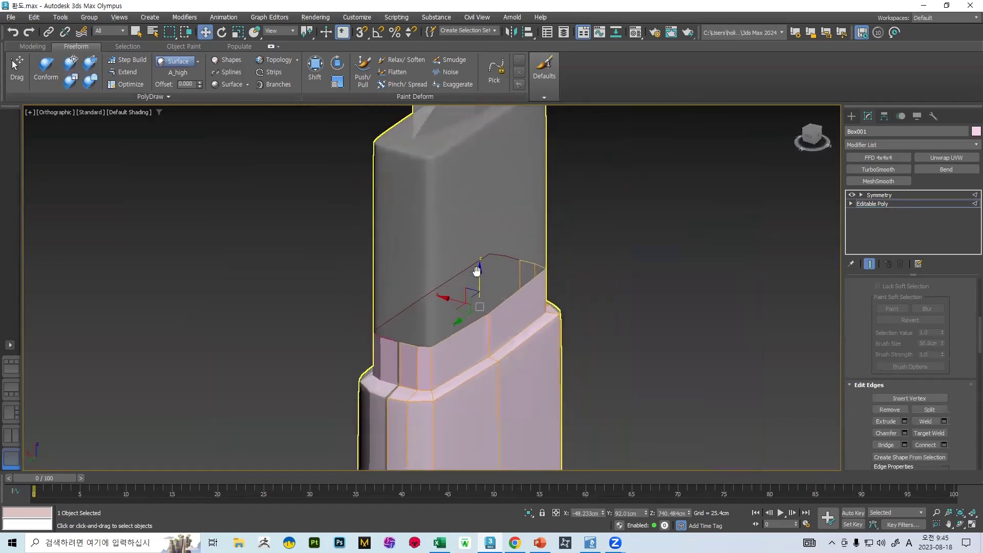
pyautogui.scroll(8, 462, 312)
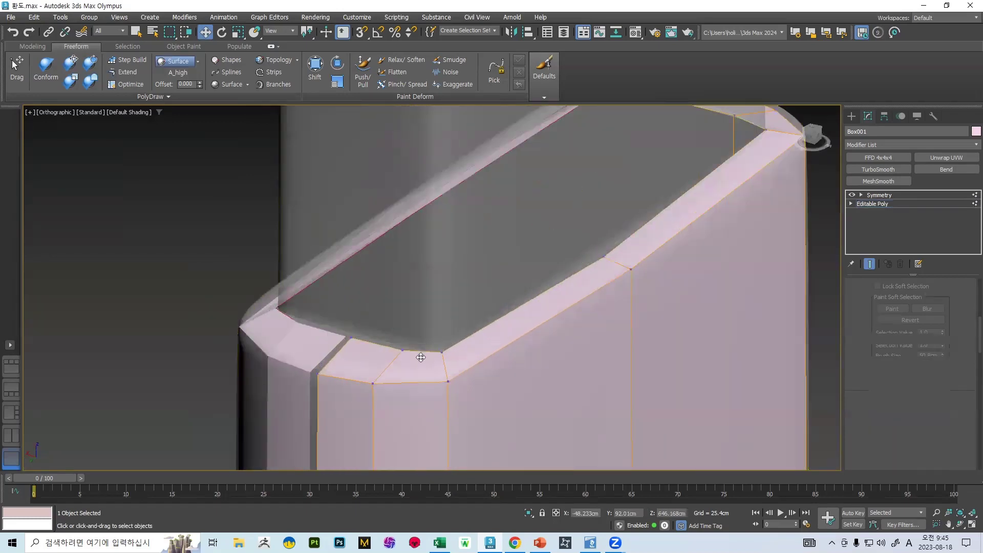
# Step: Reposition the inner and outer rim vertices at the first corner of the long side with the Move Conform Brush
pyautogui.press('1')
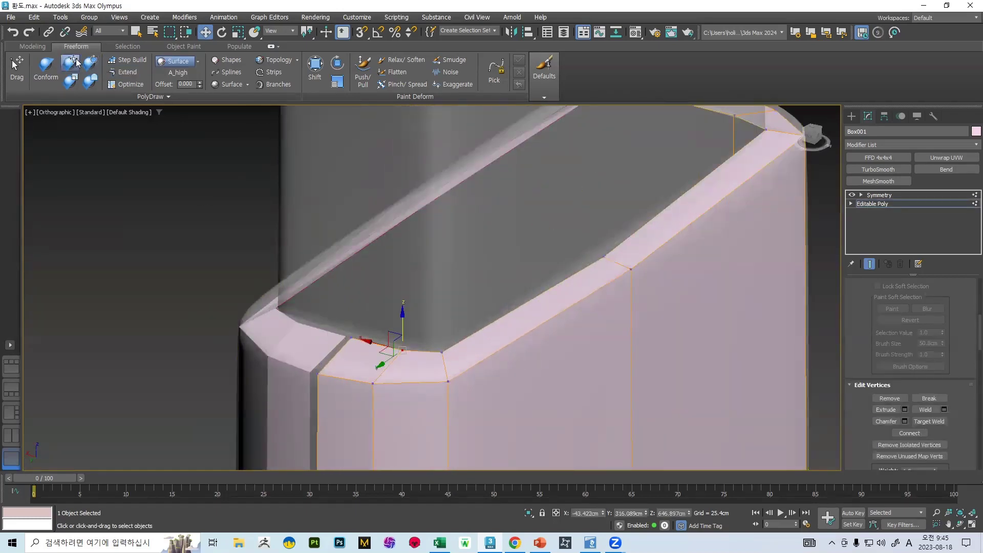
pyautogui.click(75, 62)
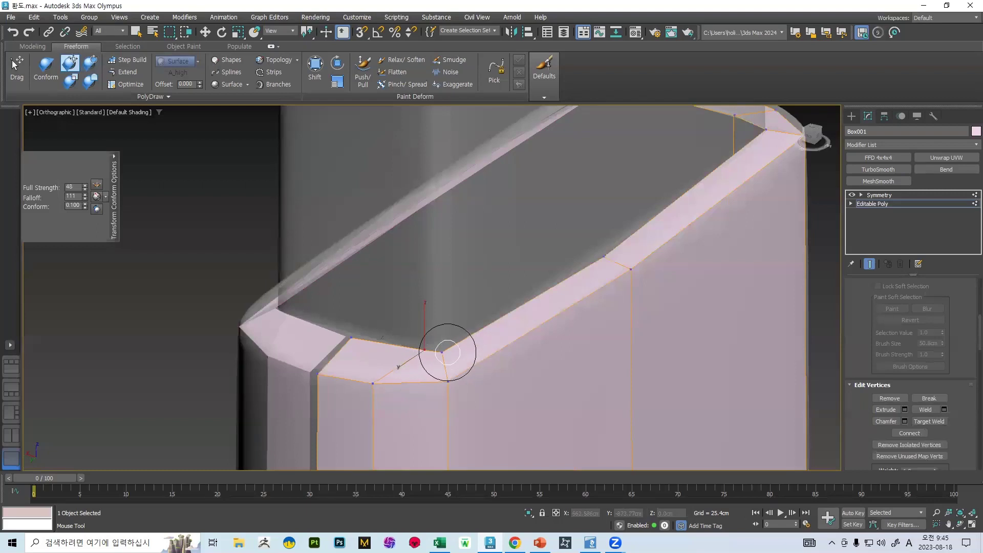
pyautogui.moveTo(447, 352)
pyautogui.mouseDown()
pyautogui.moveTo(450, 335)
pyautogui.moveTo(450, 352)
pyautogui.moveTo(423, 340)
pyautogui.moveTo(419, 353)
pyautogui.mouseUp()
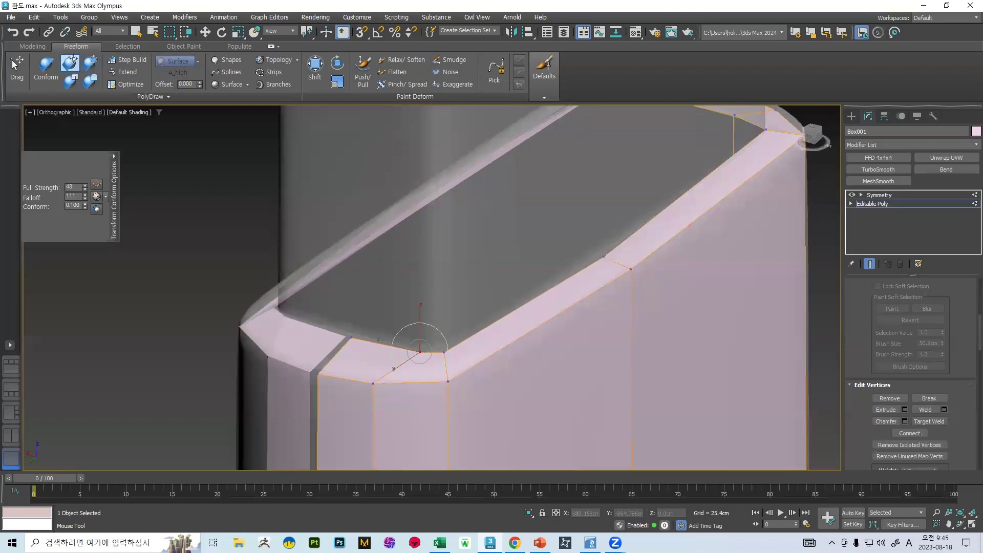
pyautogui.scroll(-6, 435, 338)
pyautogui.scroll(10, 438, 375)
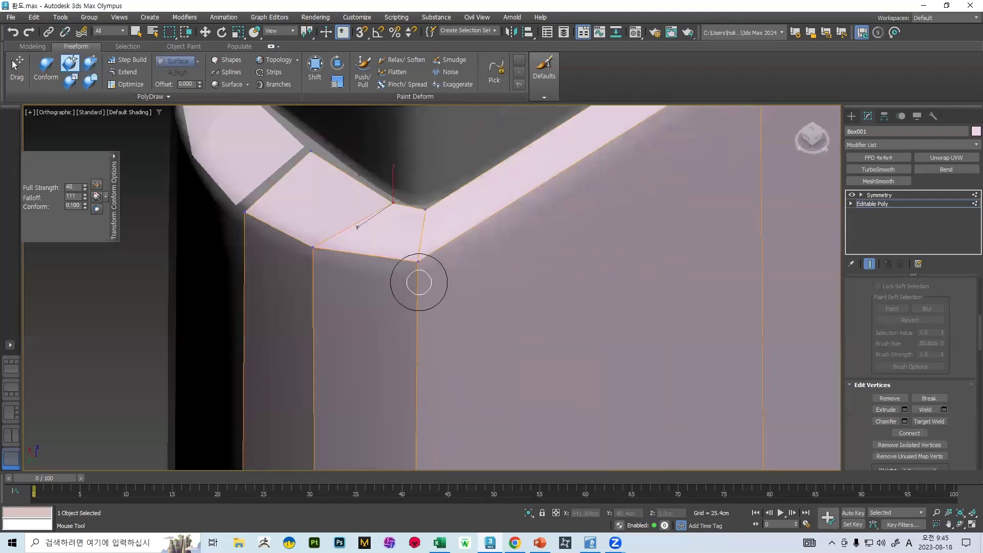
pyautogui.moveTo(432, 283); pyautogui.dragTo(480, 293)
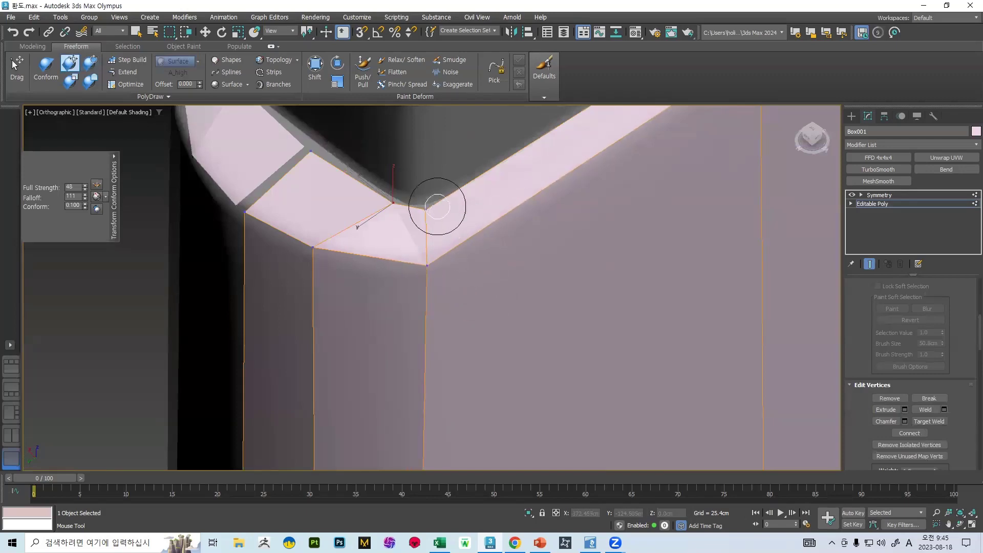
pyautogui.moveTo(436, 204); pyautogui.dragTo(437, 198)
# Step: Reposition the rim vertices at the opposite corner of the long side to follow the reference, and leave the Move Conform Brush
pyautogui.scroll(-7, 461, 198)
pyautogui.keyDown('alt'); pyautogui.moveTo(471, 198); pyautogui.dragTo(592, 307, button='middle'); pyautogui.keyUp('alt')
pyautogui.scroll(4, 555, 247)
pyautogui.moveTo(579, 325); pyautogui.dragTo(577, 326)
pyautogui.moveTo(649, 298); pyautogui.dragTo(646, 303)
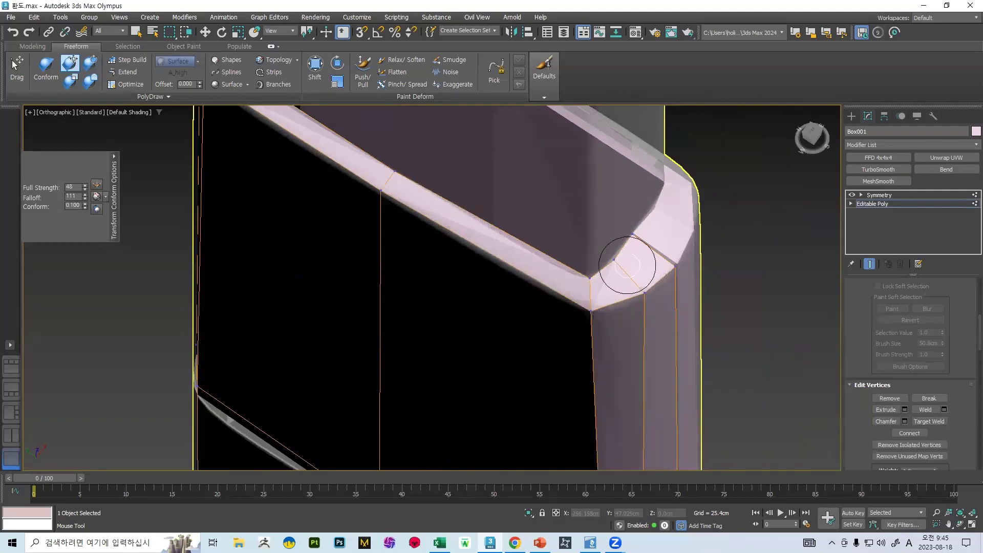
pyautogui.moveTo(617, 254)
pyautogui.mouseDown()
pyautogui.moveTo(583, 264)
pyautogui.moveTo(588, 270)
pyautogui.mouseUp()
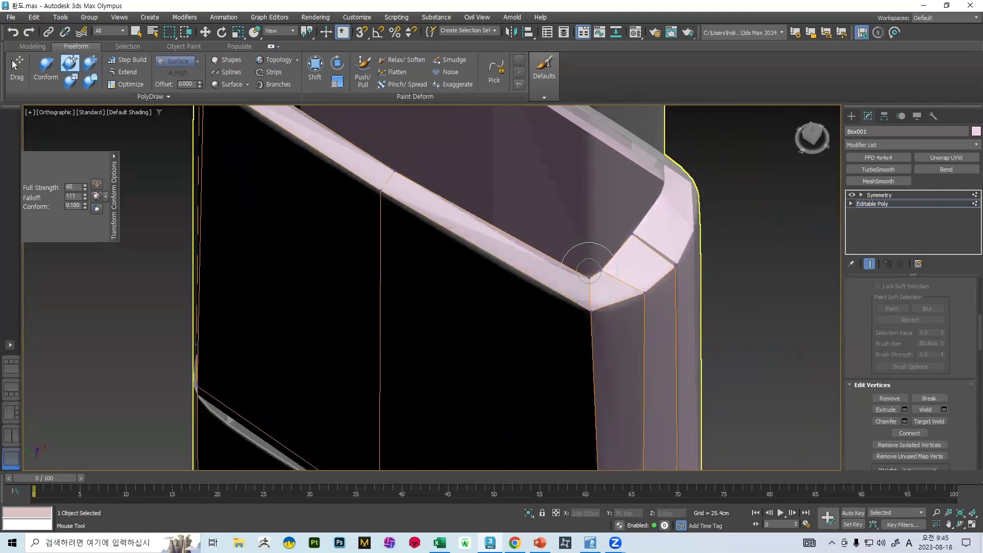
pyautogui.keyDown('alt'); pyautogui.moveTo(614, 262); pyautogui.dragTo(615, 298, button='middle'); pyautogui.keyUp('alt')
pyautogui.click(69, 61)
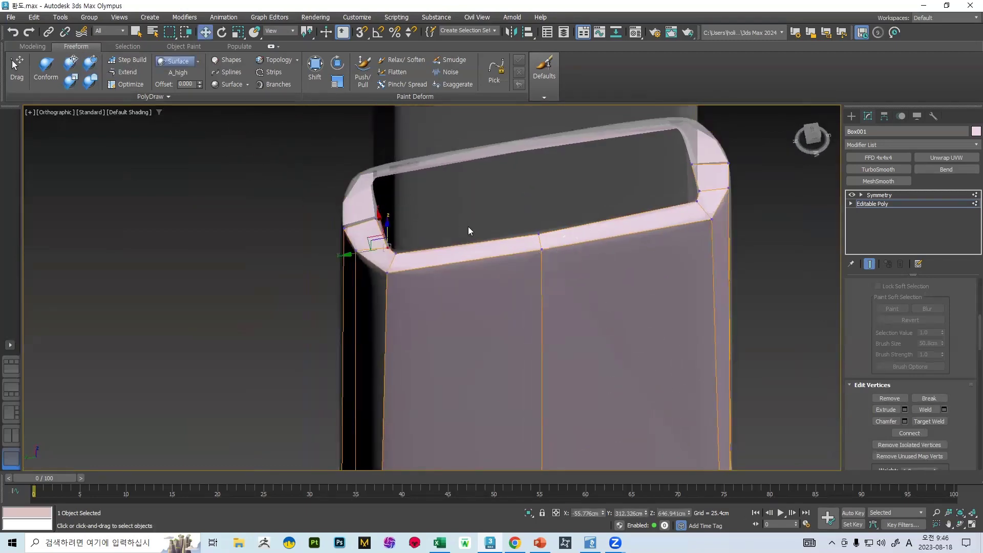
# Step: Select the inner edge loop of the rim and extrude it straight up to the top of the upper section
pyautogui.press('2')
pyautogui.doubleClick(457, 243)
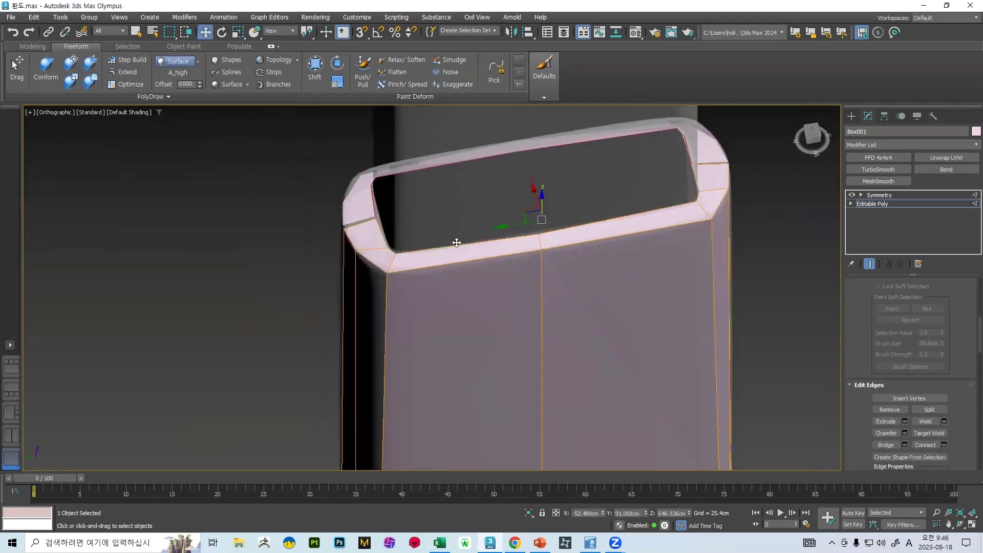
pyautogui.keyDown('alt'); pyautogui.moveTo(542, 190); pyautogui.dragTo(536, 274, button='middle'); pyautogui.keyUp('alt')
pyautogui.keyDown('shift'); pyautogui.moveTo(535, 274); pyautogui.dragTo(521, 91); pyautogui.keyUp('shift')
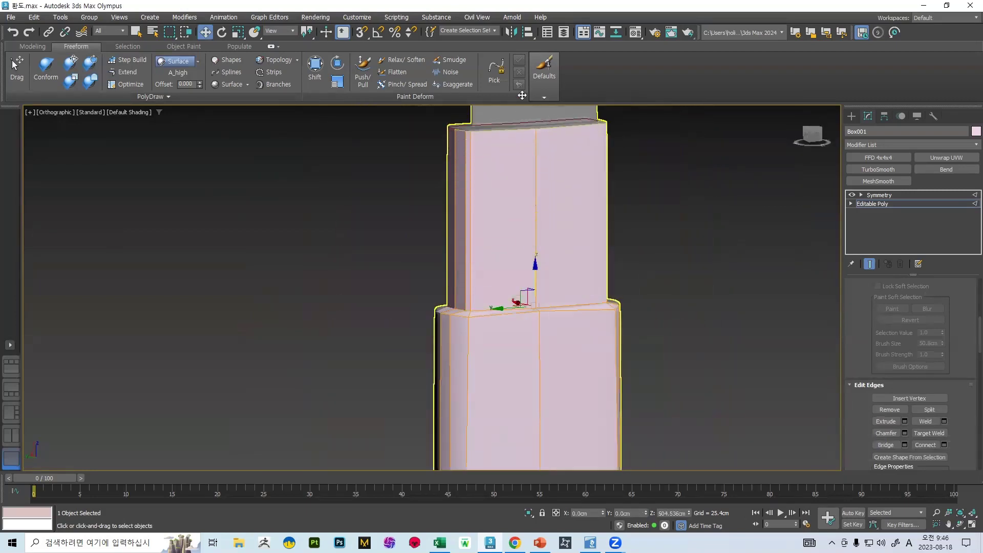
pyautogui.keyDown('alt'); pyautogui.moveTo(526, 169); pyautogui.dragTo(524, 223, button='middle'); pyautogui.keyUp('alt')
pyautogui.scroll(8, 466, 278)
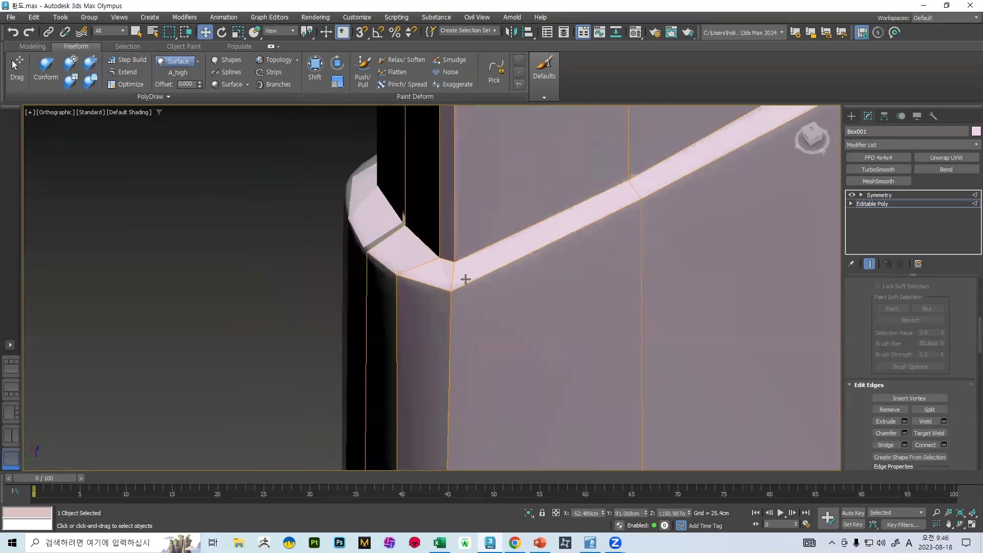
pyautogui.press('1')
pyautogui.click(127, 60)
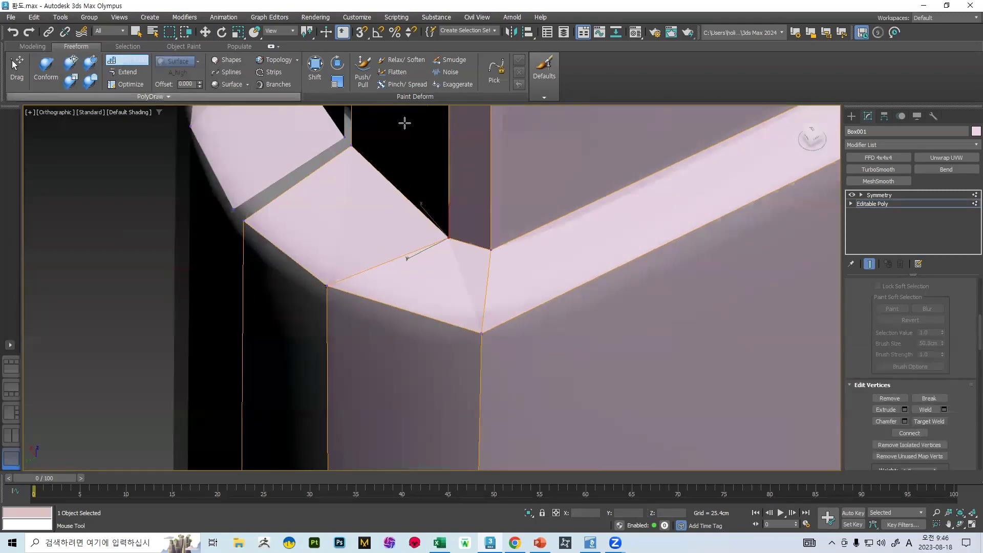
pyautogui.press('1')
pyautogui.click(124, 62)
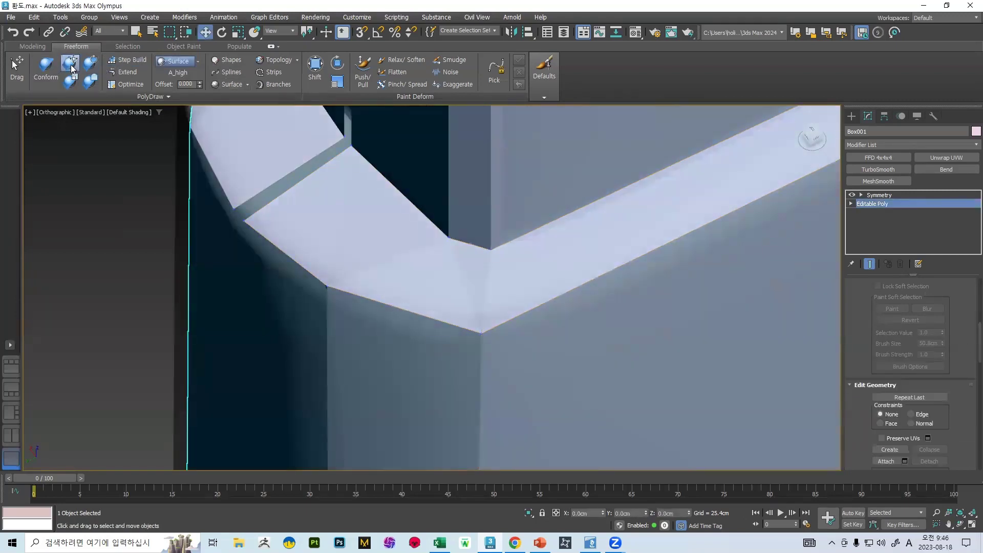
# Step: Shift the corner vertex at the base of the new upper walls outward along the rim with the Move Conform Brush
pyautogui.click(72, 67)
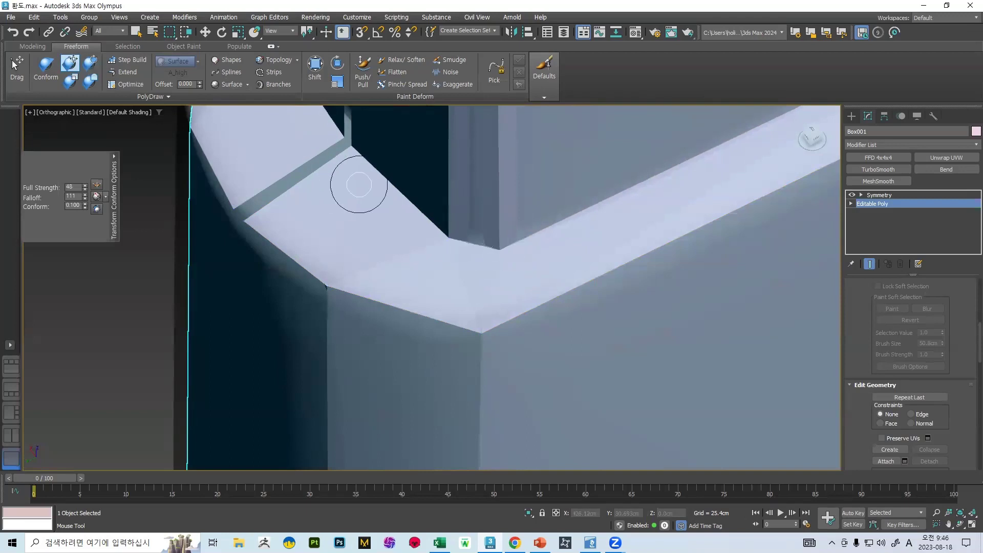
pyautogui.scroll(5, 962, 329)
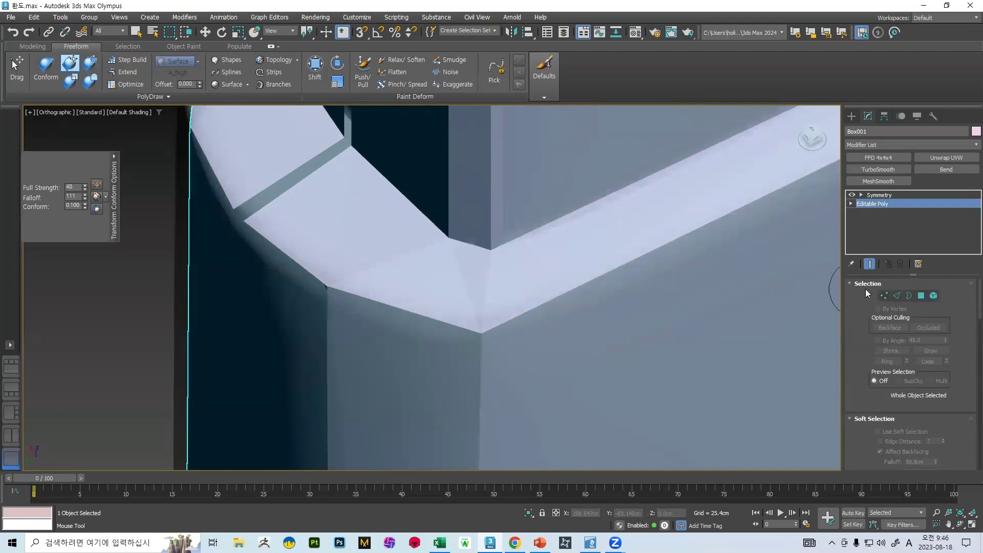
pyautogui.click(888, 298)
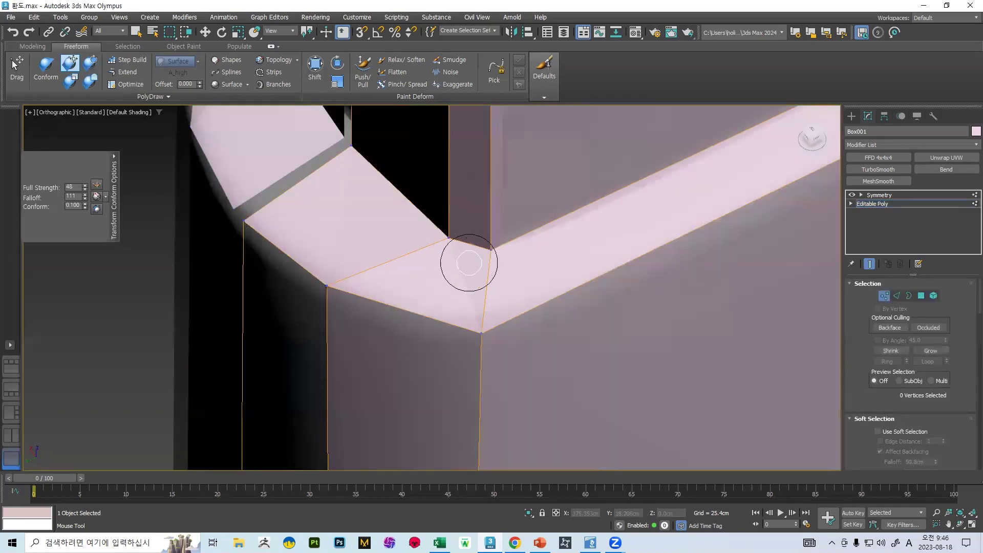
pyautogui.moveTo(489, 256); pyautogui.dragTo(502, 254)
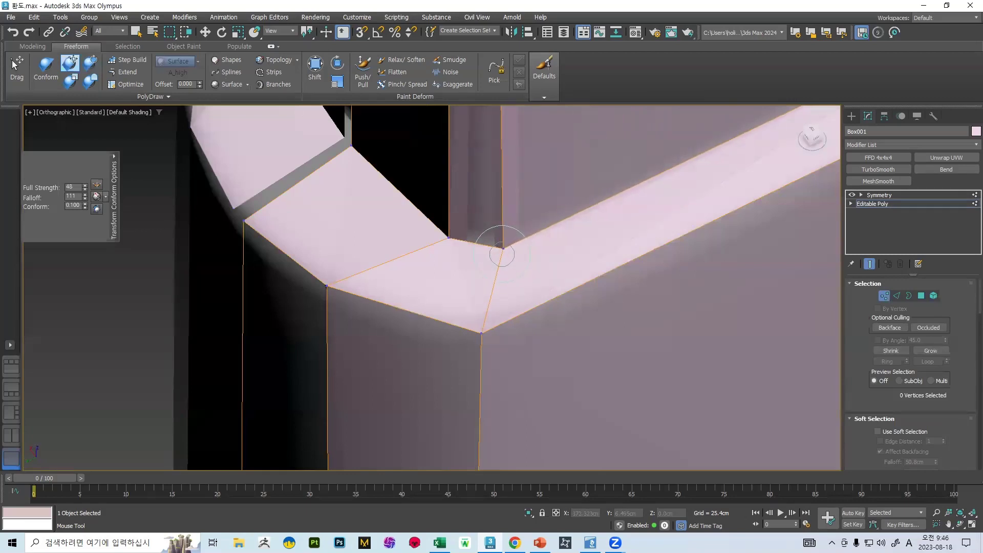
pyautogui.keyDown('alt'); pyautogui.moveTo(500, 237); pyautogui.dragTo(523, 237, button='middle'); pyautogui.keyUp('alt')
pyautogui.scroll(5, 522, 237)
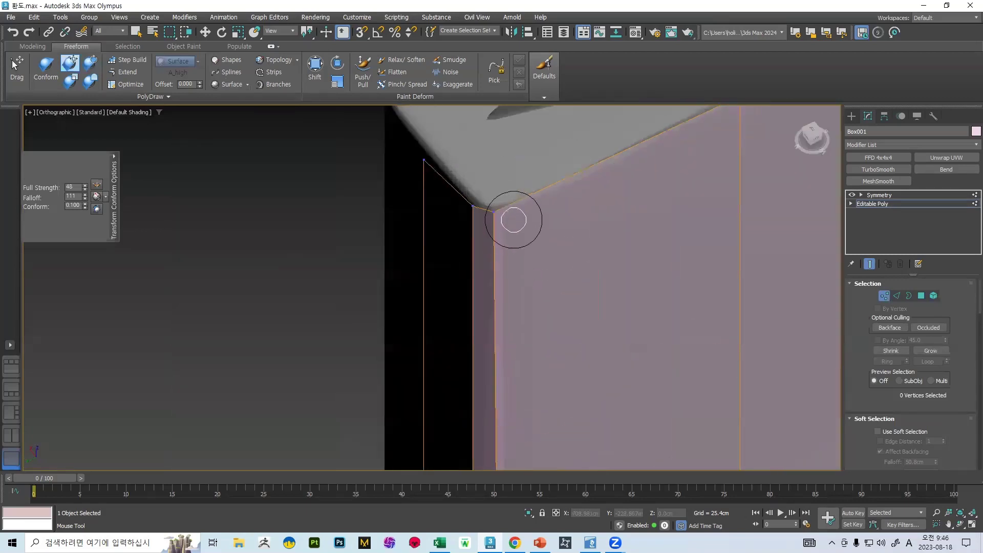
pyautogui.press('2')
pyautogui.press('2')
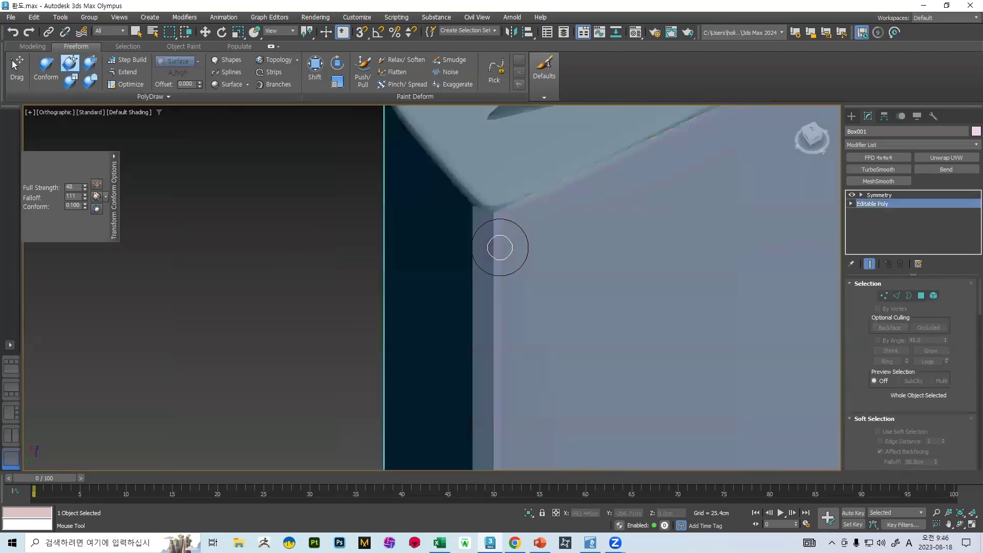
# Step: Shift the top vertices at the near corner of the upper walls onto the reference outline with the Move Conform Brush
pyautogui.press('2')
pyautogui.press('1')
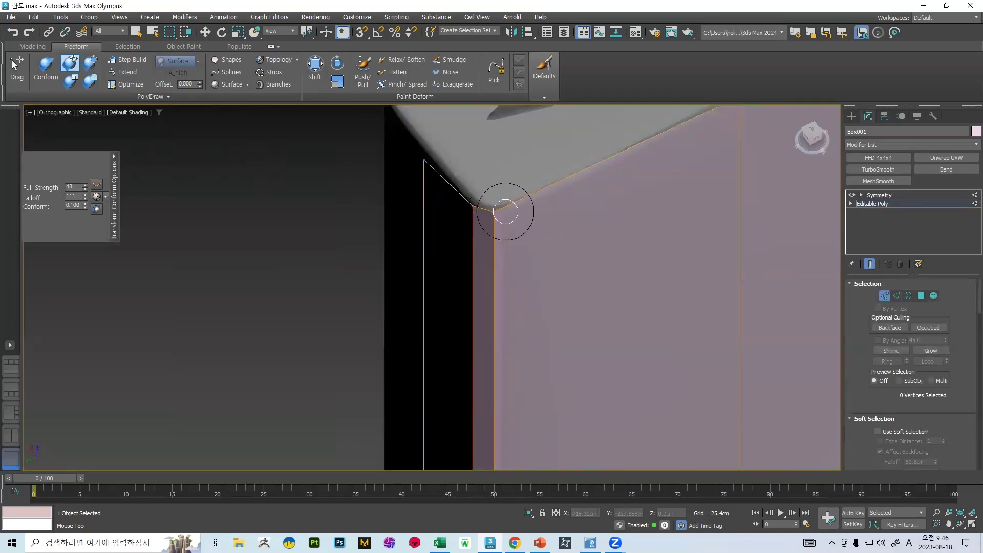
pyautogui.moveTo(505, 212); pyautogui.dragTo(521, 213)
pyautogui.scroll(-3, 527, 237)
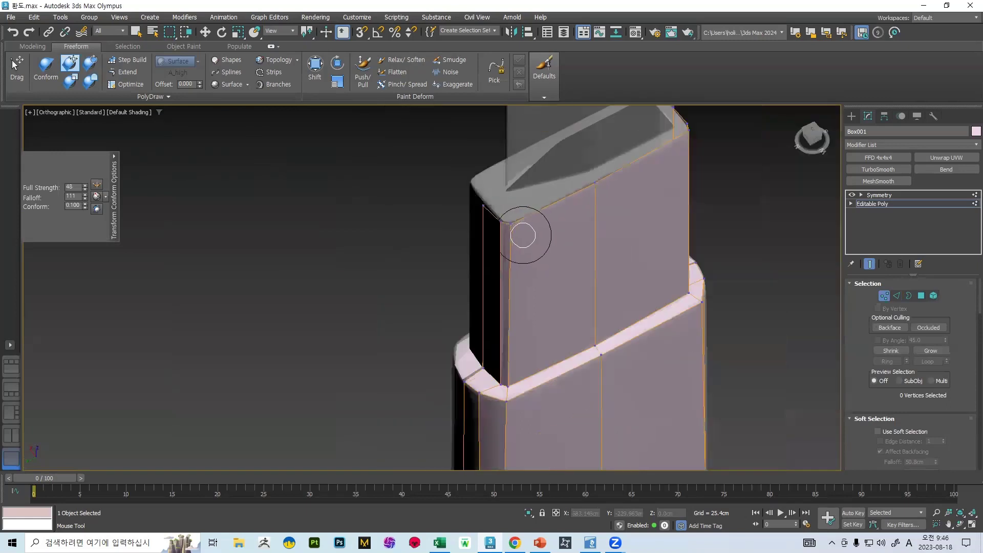
pyautogui.scroll(5, 522, 323)
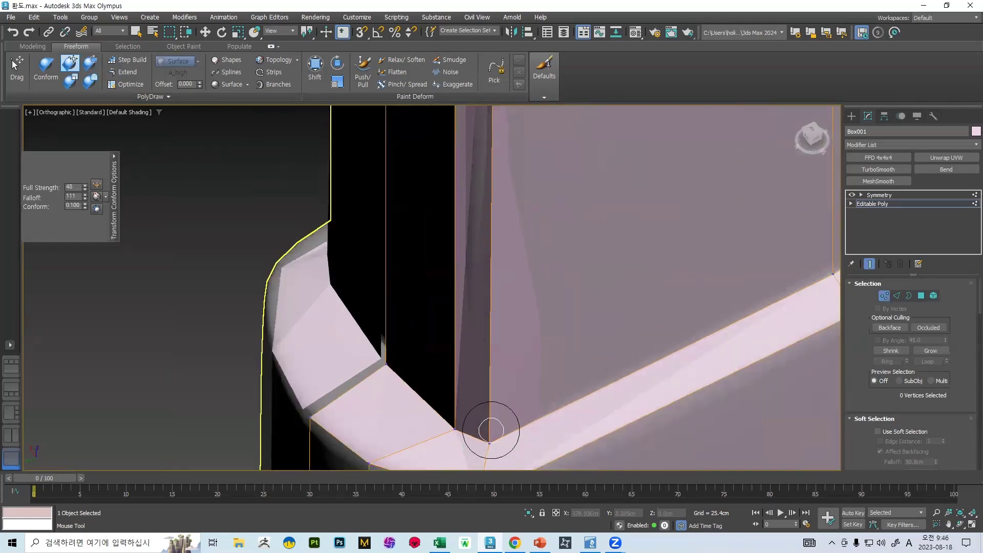
pyautogui.scroll(-3, 474, 197)
pyautogui.scroll(4, 479, 209)
pyautogui.moveTo(479, 209); pyautogui.dragTo(428, 163)
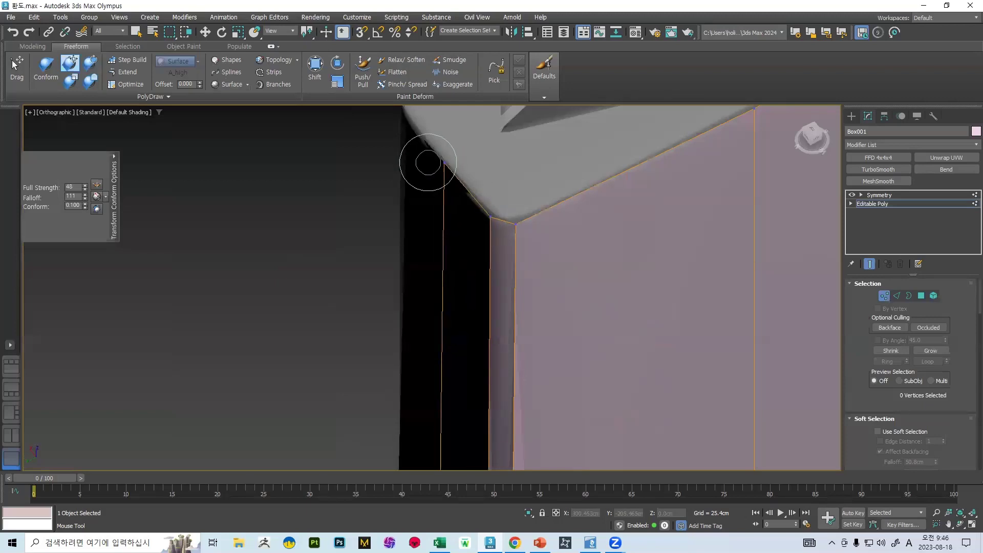
# Step: Nudge the middle top vertex of the upper section's short side onto the reference edge with the Move Conform Brush
pyautogui.scroll(-4, 435, 163)
pyautogui.moveTo(476, 158)
pyautogui.keyDown('alt'); pyautogui.mouseDown(button='middle')
pyautogui.moveTo(493, 160)
pyautogui.moveTo(485, 365)
pyautogui.moveTo(478, 142)
pyautogui.moveTo(471, 314)
pyautogui.mouseUp(button='middle'); pyautogui.keyUp('alt')
pyautogui.scroll(3, 487, 241)
pyautogui.scroll(2, 460, 318)
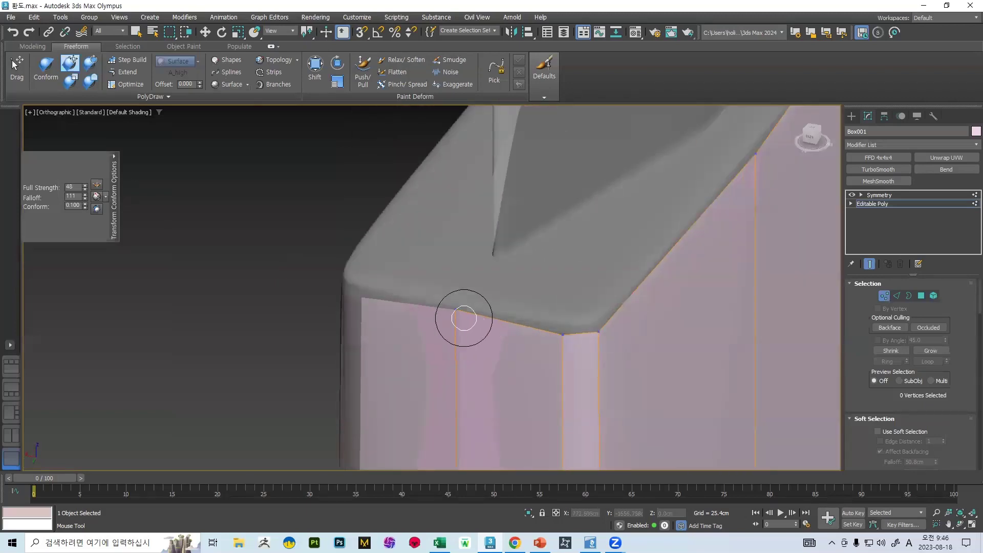
pyautogui.moveTo(467, 314); pyautogui.dragTo(462, 320)
# Step: Reposition the top vertices at the other end of the upper section, including its corner and the short side's middle vertex
pyautogui.scroll(-4, 464, 320)
pyautogui.moveTo(486, 318)
pyautogui.keyDown('alt'); pyautogui.mouseDown(button='middle')
pyautogui.moveTo(459, 333)
pyautogui.moveTo(483, 274)
pyautogui.moveTo(448, 267)
pyautogui.moveTo(533, 213)
pyautogui.moveTo(617, 201)
pyautogui.mouseUp(button='middle'); pyautogui.keyUp('alt')
pyautogui.scroll(3, 448, 268)
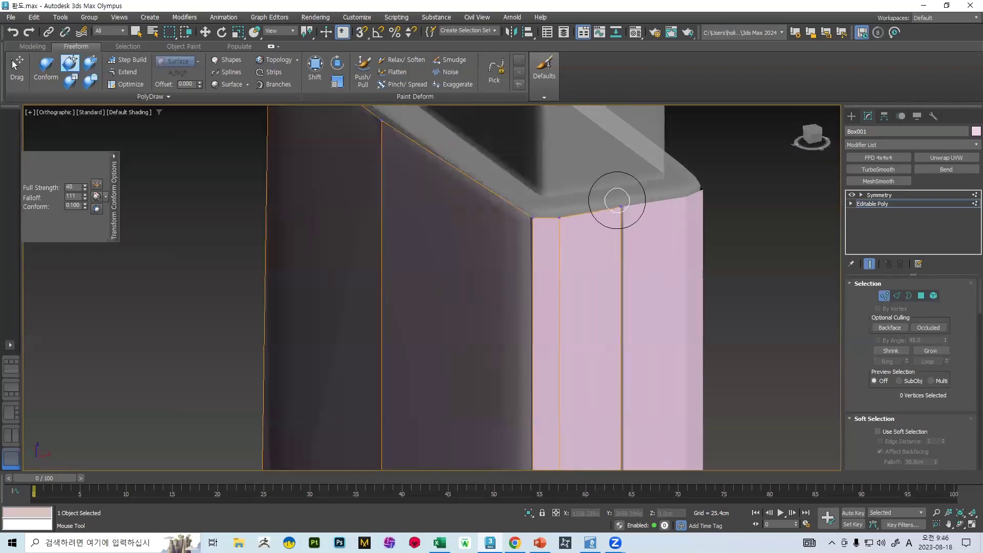
pyautogui.moveTo(522, 219)
pyautogui.mouseDown()
pyautogui.moveTo(500, 221)
pyautogui.moveTo(540, 224)
pyautogui.mouseUp()
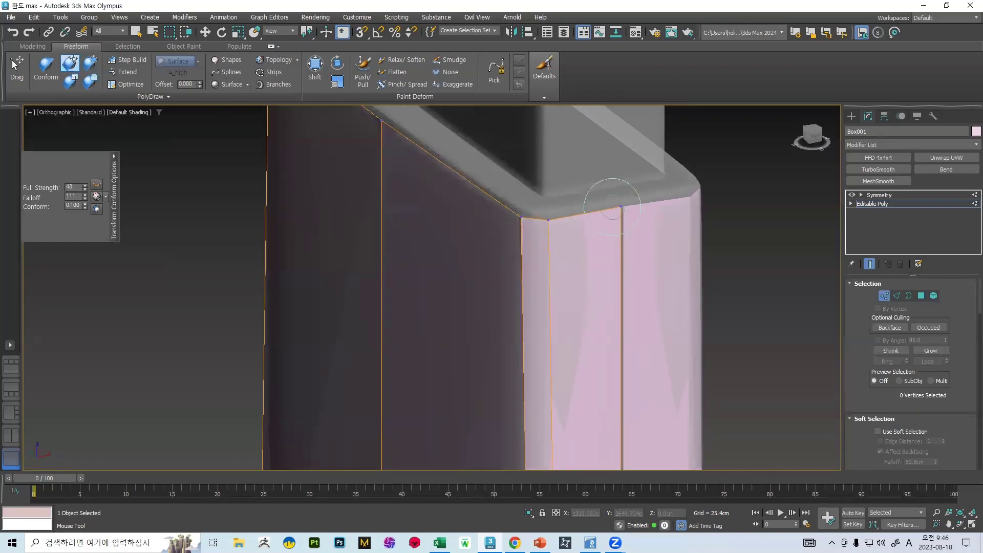
pyautogui.moveTo(610, 207); pyautogui.dragTo(617, 205)
# Step: Move the middle vertex at the base of that short side's upper wall toward the symmetry seam
pyautogui.scroll(-3, 608, 215)
pyautogui.moveTo(594, 348); pyautogui.dragTo(591, 227, button='middle')
pyautogui.scroll(5, 566, 318)
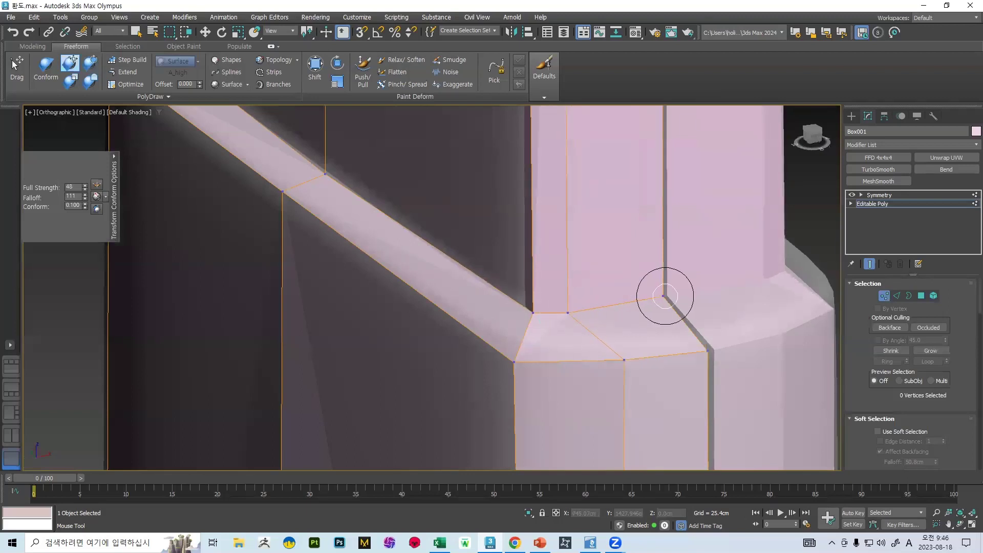
pyautogui.moveTo(664, 296); pyautogui.dragTo(641, 285)
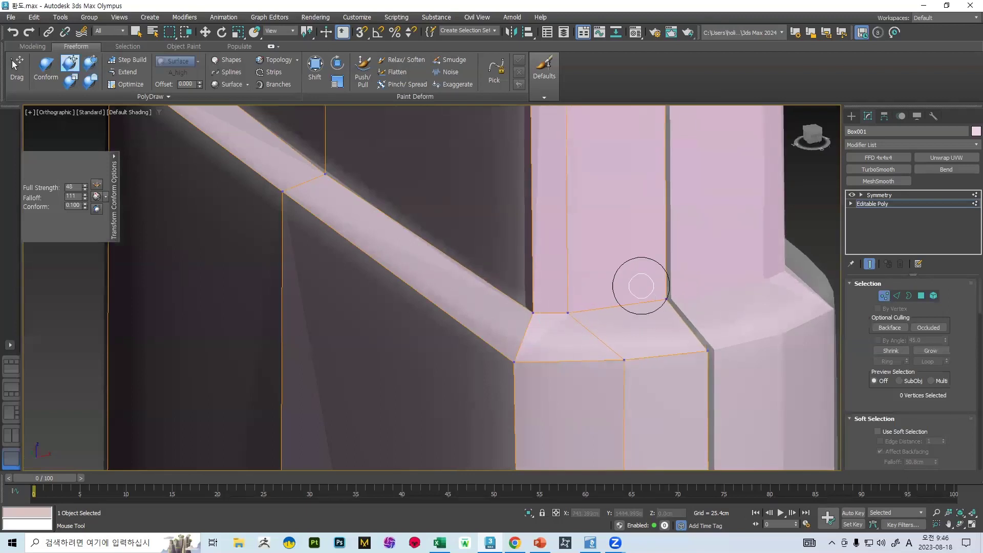
# Step: Leave the Move Conform Brush and examine the open top border of the upper section against the reference from several sides
pyautogui.scroll(-5, 641, 285)
pyautogui.moveTo(621, 251)
pyautogui.keyDown('alt'); pyautogui.mouseDown(button='middle')
pyautogui.moveTo(610, 266)
pyautogui.moveTo(671, 254)
pyautogui.moveTo(637, 270)
pyautogui.moveTo(736, 287)
pyautogui.mouseUp(button='middle'); pyautogui.keyUp('alt')
pyautogui.click(883, 296)
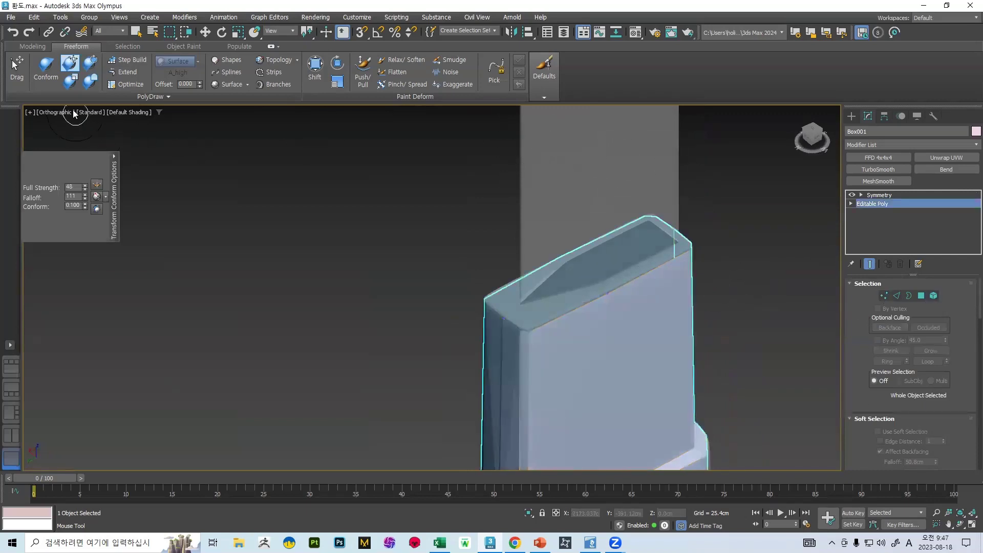
pyautogui.press('w')
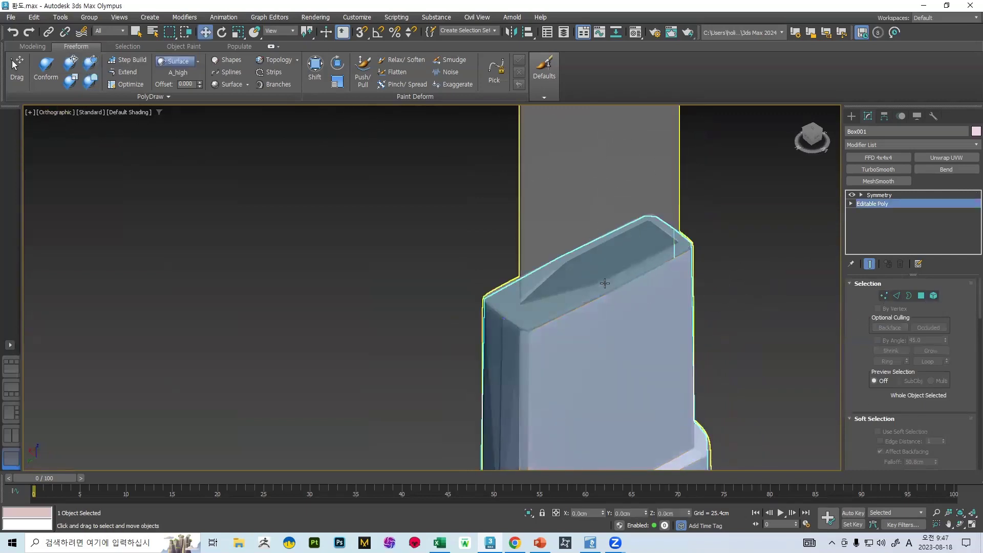
pyautogui.press('3')
pyautogui.scroll(-2, 640, 284)
pyautogui.scroll(6, 617, 286)
pyautogui.keyDown('alt'); pyautogui.moveTo(592, 292); pyautogui.dragTo(616, 292, button='middle'); pyautogui.keyUp('alt')
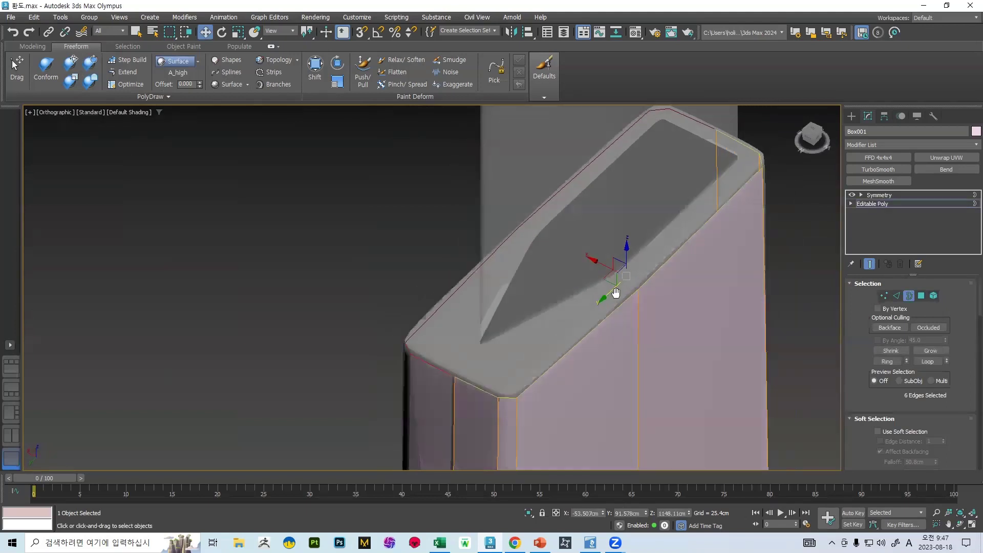
pyautogui.scroll(-5, 620, 292)
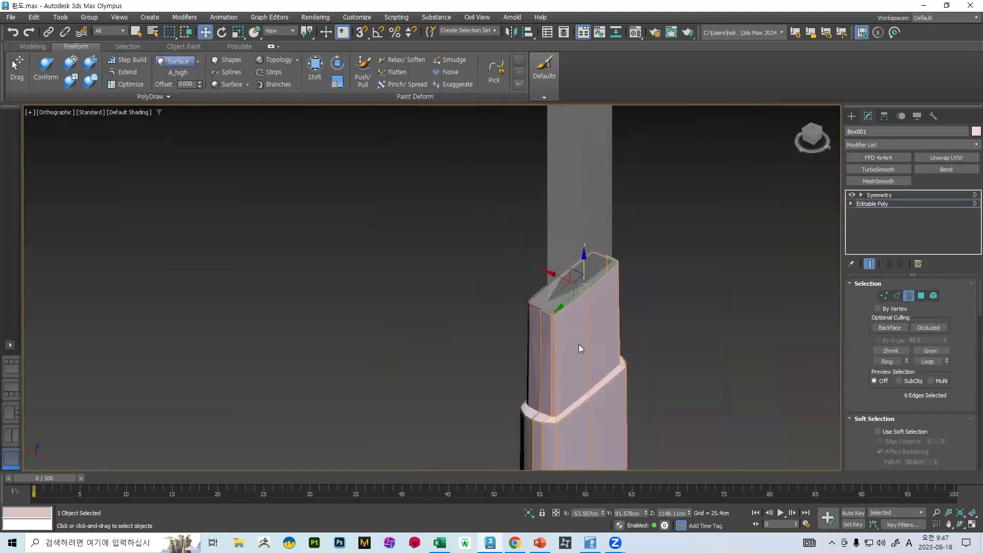
pyautogui.keyDown('alt'); pyautogui.moveTo(578, 348); pyautogui.dragTo(551, 334, button='middle'); pyautogui.keyUp('alt')
pyautogui.scroll(4, 571, 153)
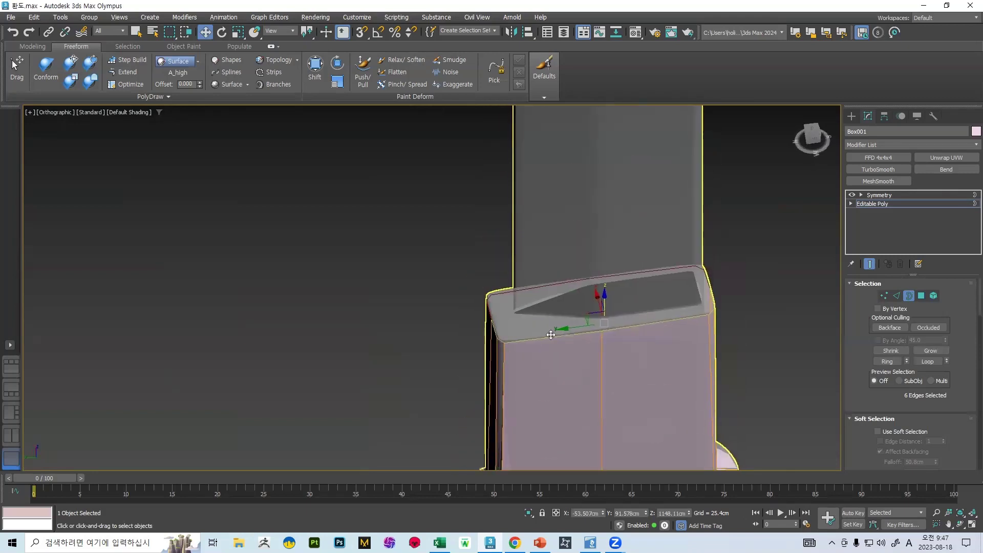
pyautogui.scroll(4, 551, 334)
# Step: Build a narrow face with Step Build from the near top corner edge of the walls to the pointed end of the recess
pyautogui.click(883, 295)
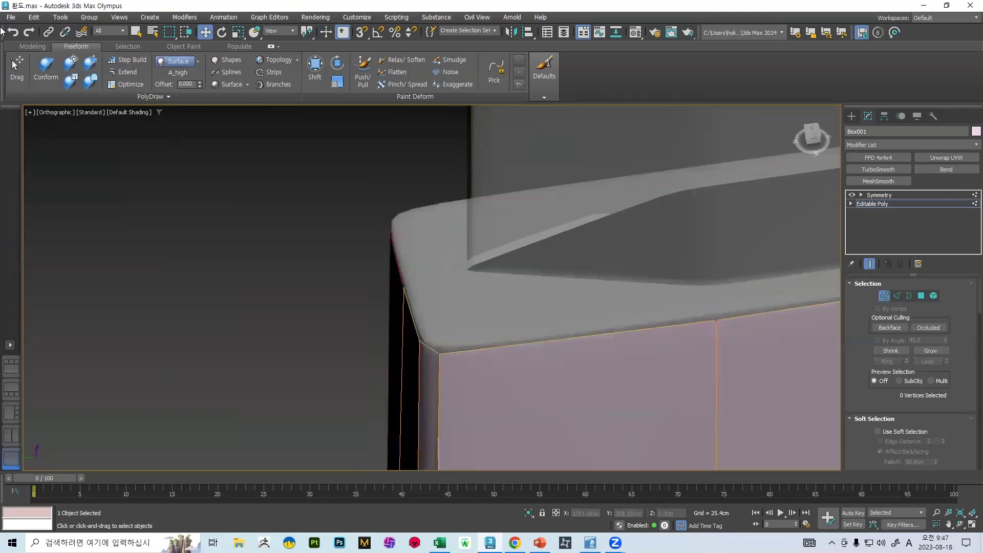
pyautogui.click(133, 60)
pyautogui.keyDown('alt'); pyautogui.moveTo(531, 256); pyautogui.dragTo(476, 262, button='middle'); pyautogui.keyUp('alt')
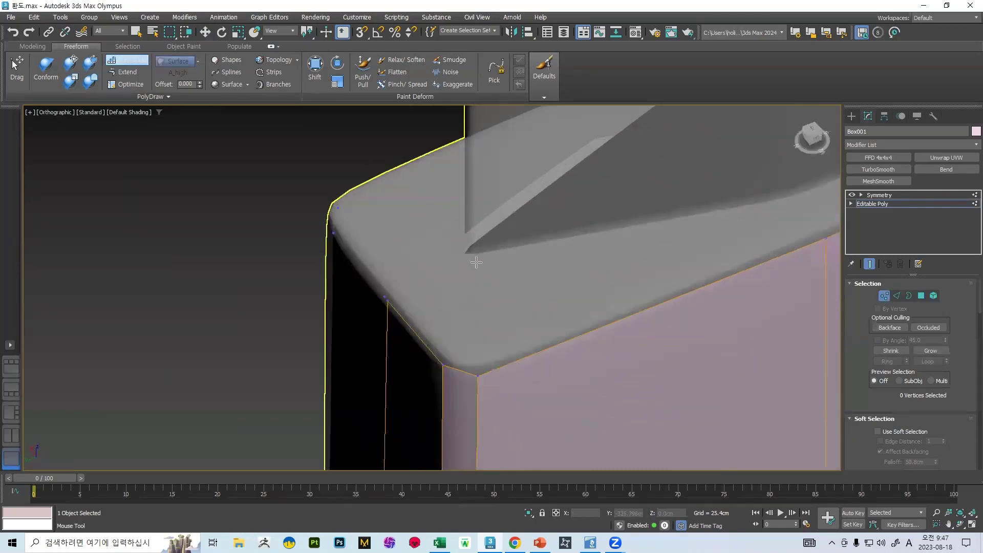
pyautogui.scroll(-5, 469, 256)
pyautogui.scroll(3, 478, 253)
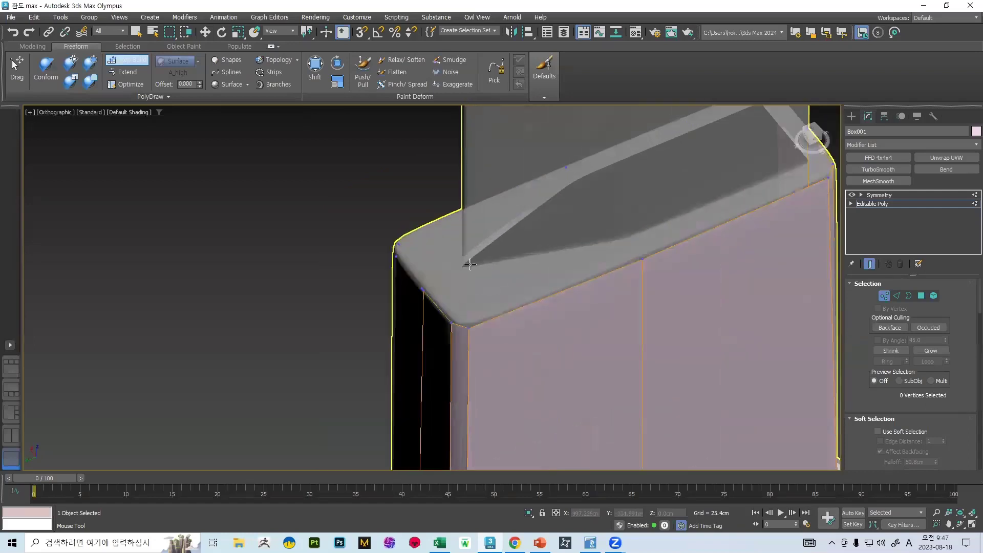
pyautogui.scroll(2, 462, 268)
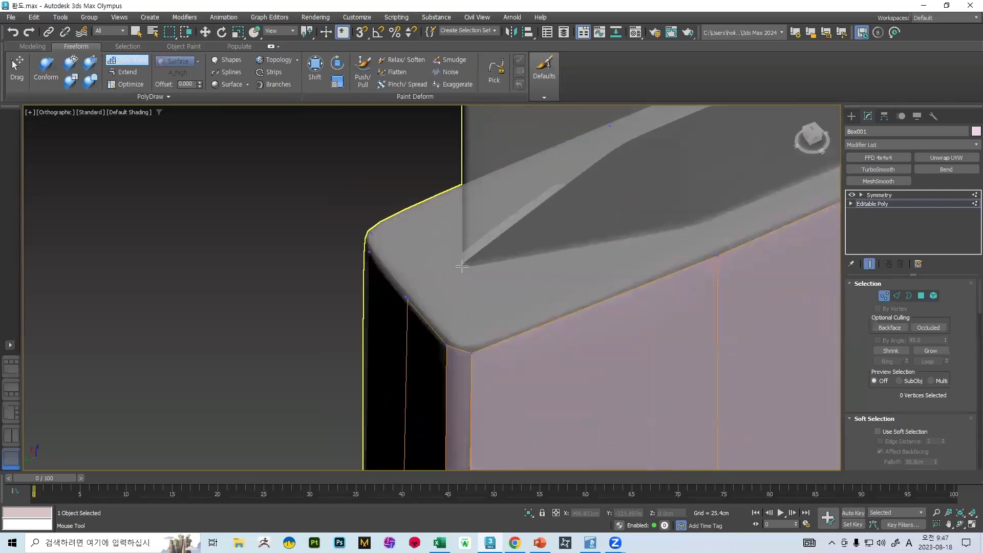
pyautogui.keyDown('shift'); pyautogui.click(460, 309); pyautogui.keyUp('shift')
pyautogui.hotkey('ctrl', 'z')
pyautogui.keyDown('alt'); pyautogui.moveTo(453, 290); pyautogui.dragTo(527, 307, button='middle'); pyautogui.keyUp('alt')
pyautogui.moveTo(551, 227); pyautogui.dragTo(595, 280, button='middle')
pyautogui.keyDown('shift'); pyautogui.click(557, 289); pyautogui.keyUp('shift')
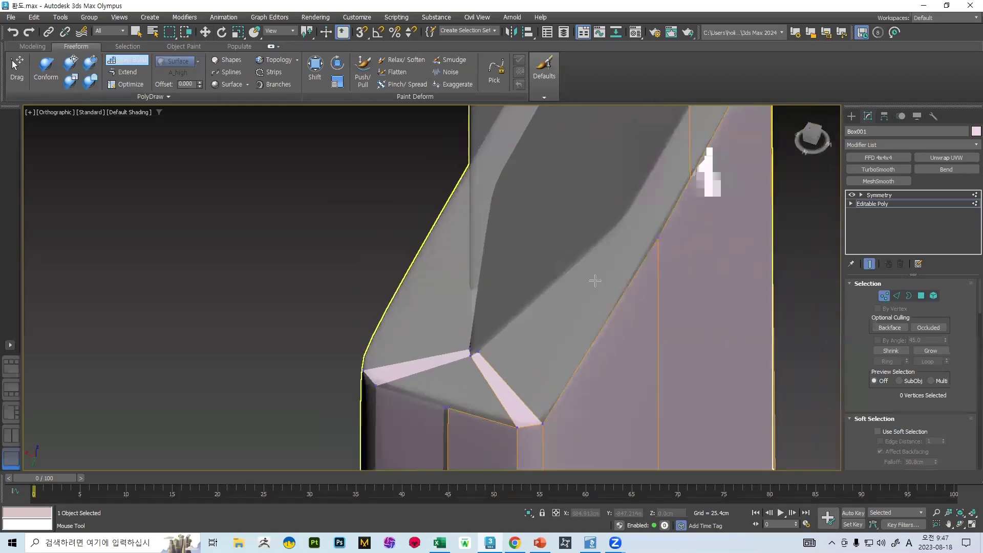
pyautogui.keyDown('alt'); pyautogui.moveTo(626, 221); pyautogui.dragTo(563, 372, button='middle'); pyautogui.keyUp('alt')
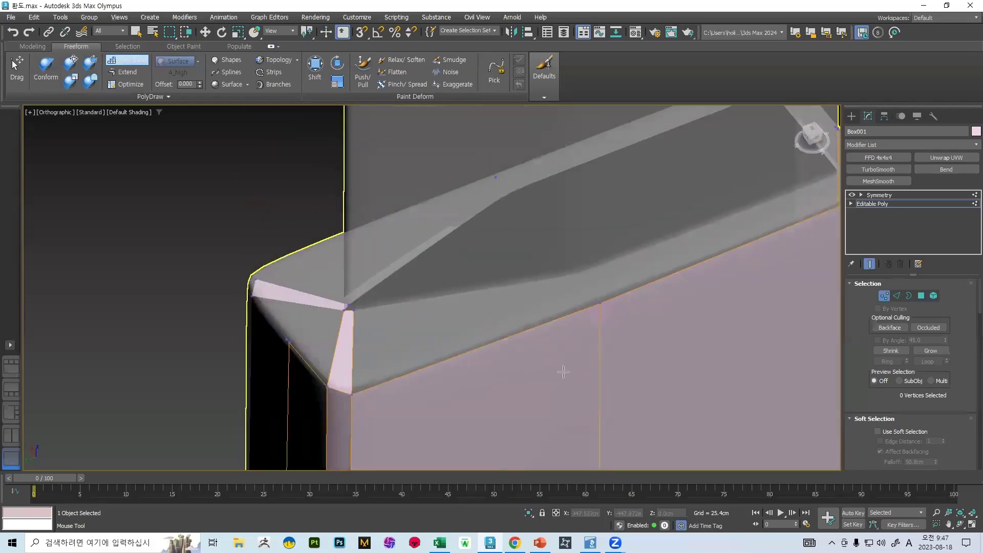
pyautogui.keyDown('shift'); pyautogui.click(504, 302); pyautogui.keyUp('shift')
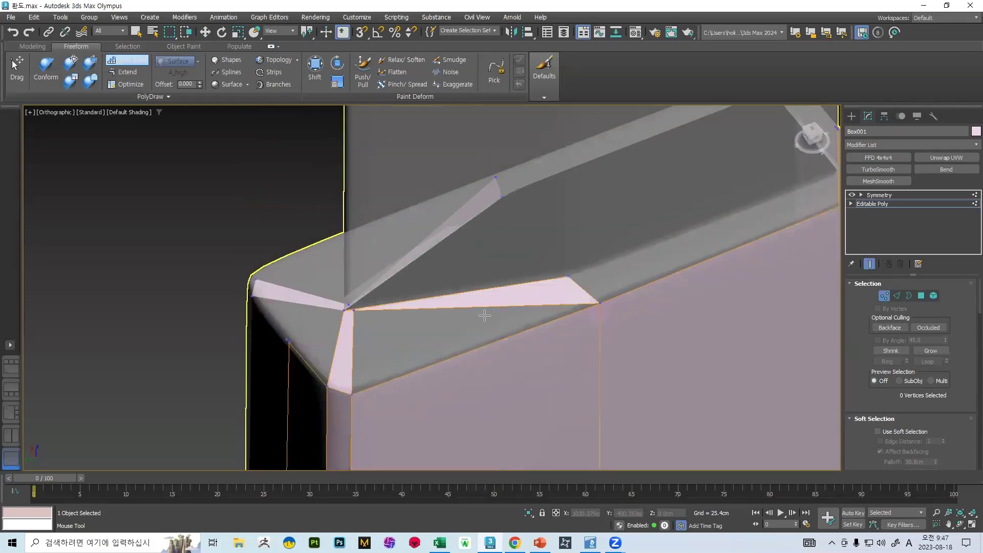
pyautogui.hotkey('ctrl', 'z')
pyautogui.keyDown('shift'); pyautogui.click(517, 316); pyautogui.keyUp('shift')
pyautogui.hotkey('ctrl', 'z')
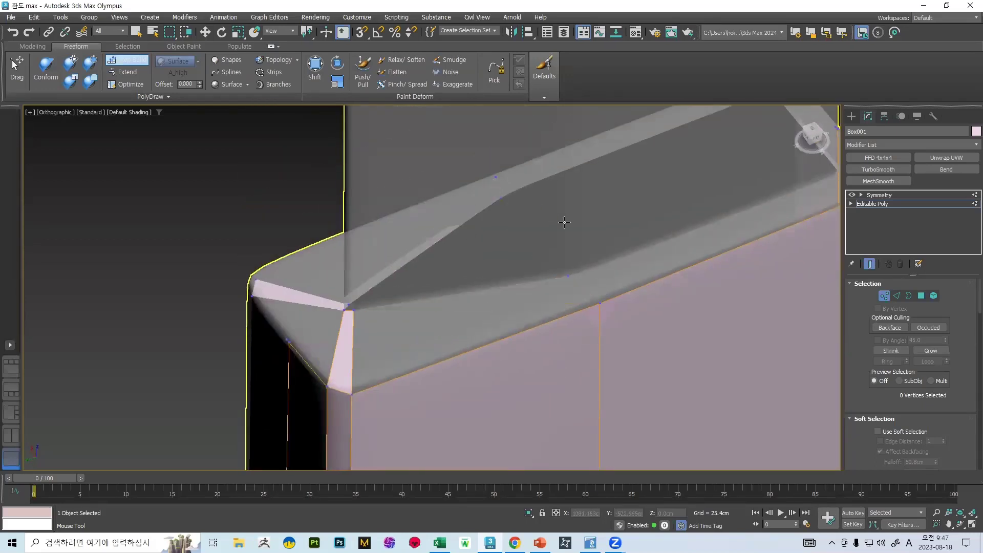
pyautogui.keyDown('shift'); pyautogui.click(494, 321); pyautogui.keyUp('shift')
pyautogui.hotkey('ctrl', 'z')
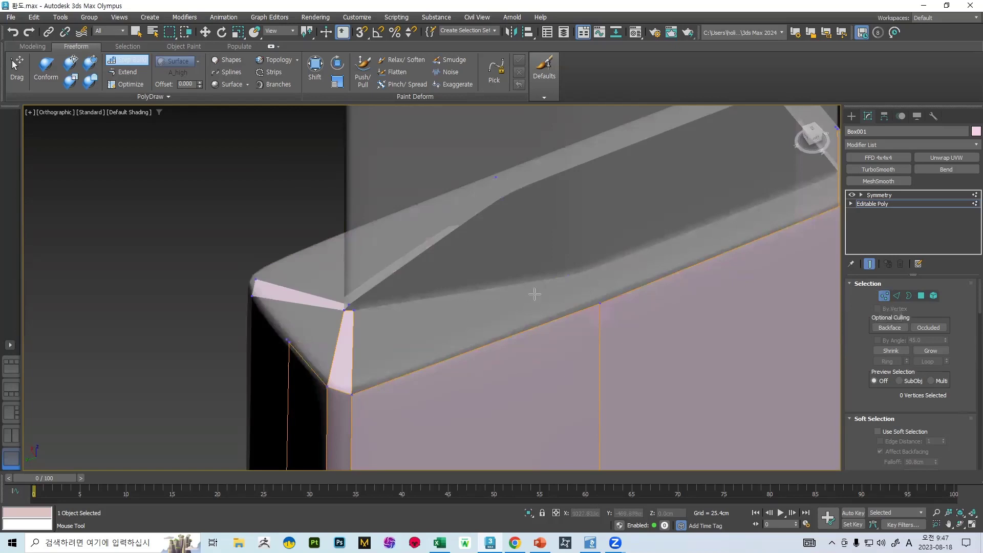
pyautogui.keyDown('shift'); pyautogui.click(464, 331); pyautogui.keyUp('shift')
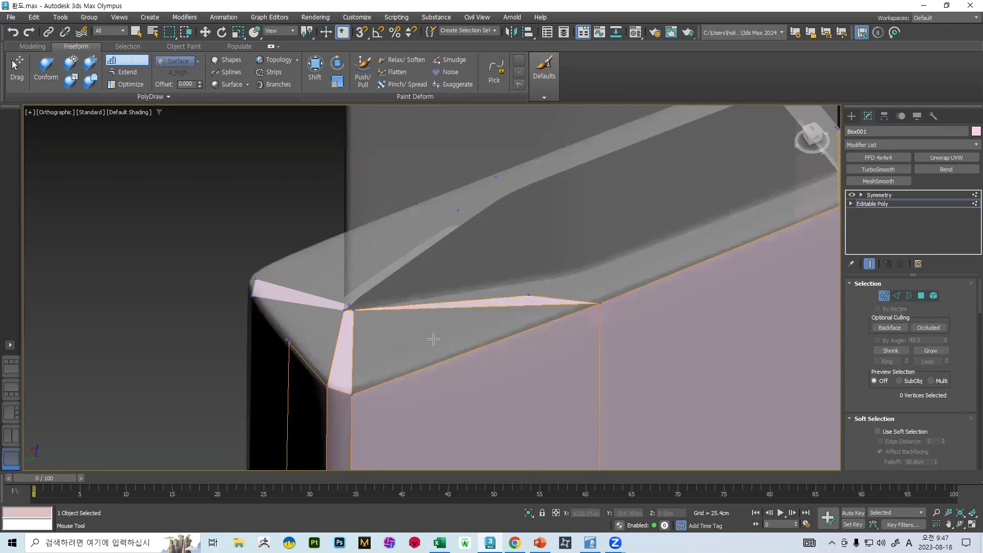
pyautogui.hotkey('ctrl', 'z')
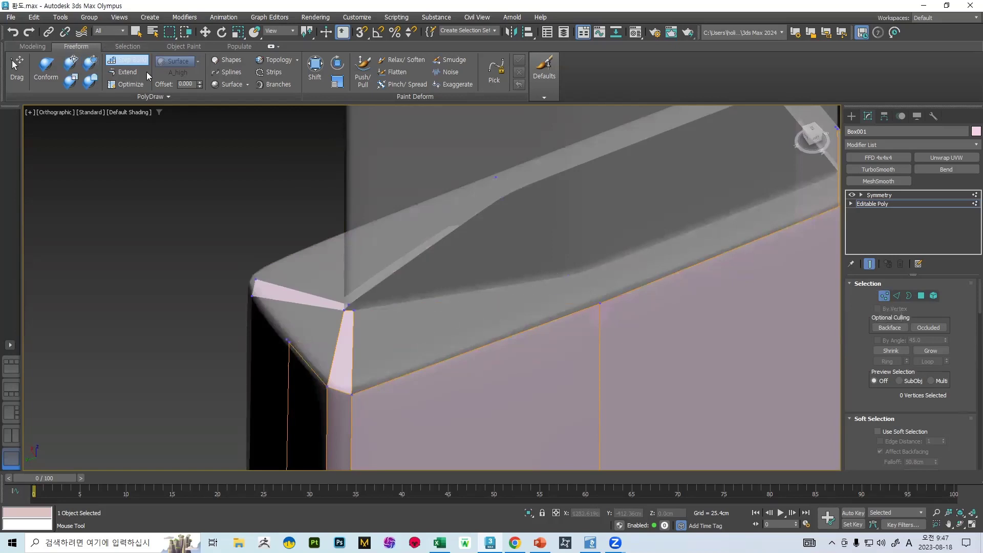
# Step: Extrude the long-side edge of the narrow corner face horizontally along the top to the middle of the long side
pyautogui.press('w')
pyautogui.click(896, 295)
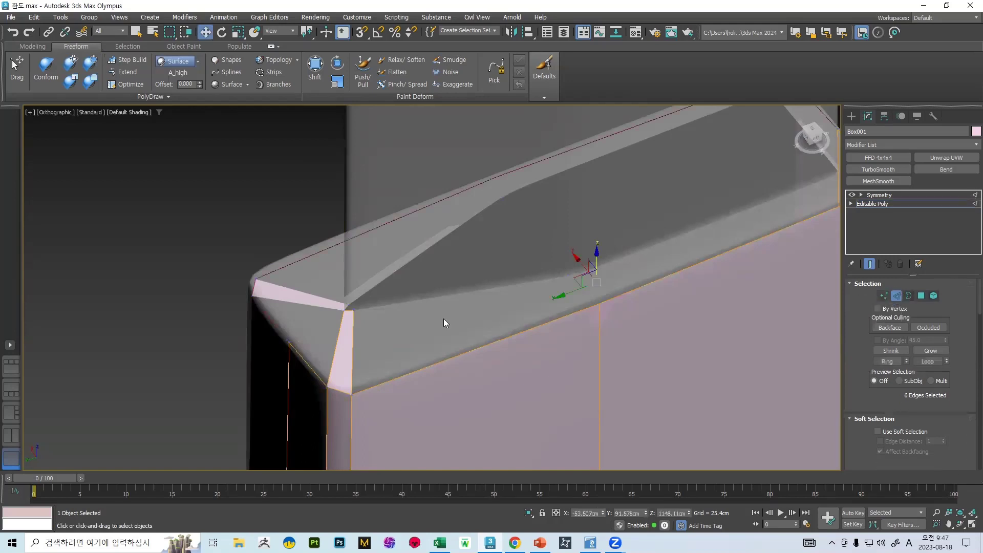
pyautogui.click(353, 335)
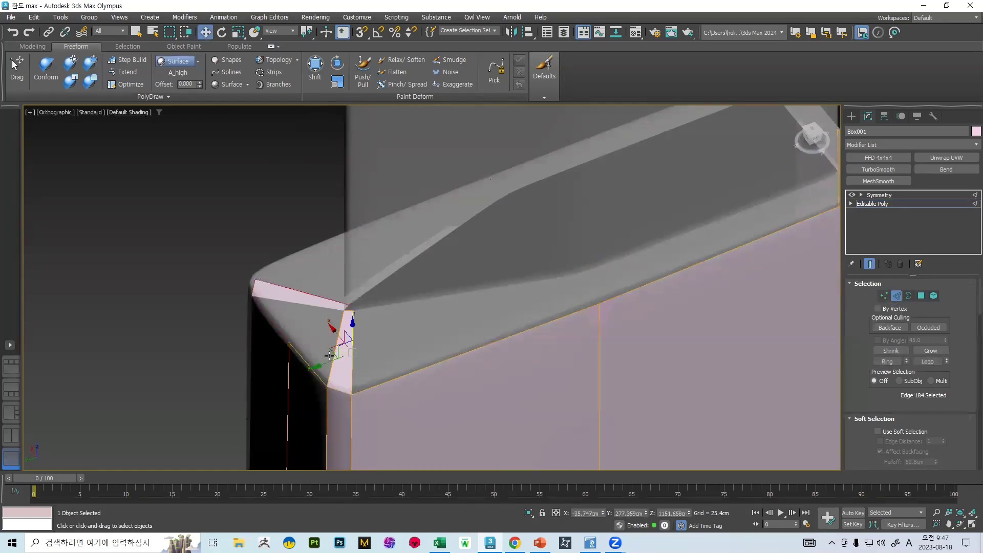
pyautogui.keyDown('shift'); pyautogui.moveTo(350, 348); pyautogui.dragTo(590, 256); pyautogui.keyUp('shift')
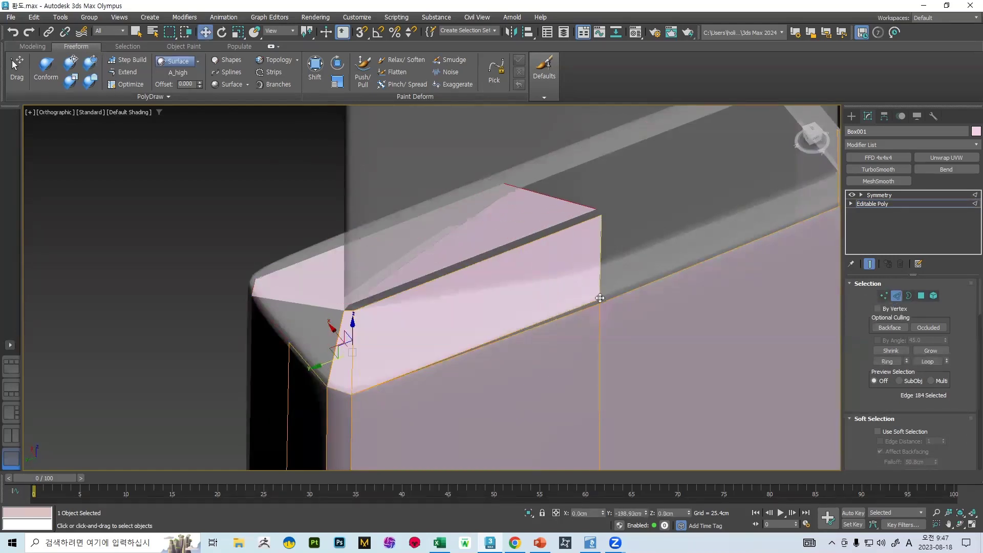
# Step: Target-weld the outer end vertex of the new top face to the middle vertex of the long wall's top edge
pyautogui.press('1')
pyautogui.scroll(-6, 960, 338)
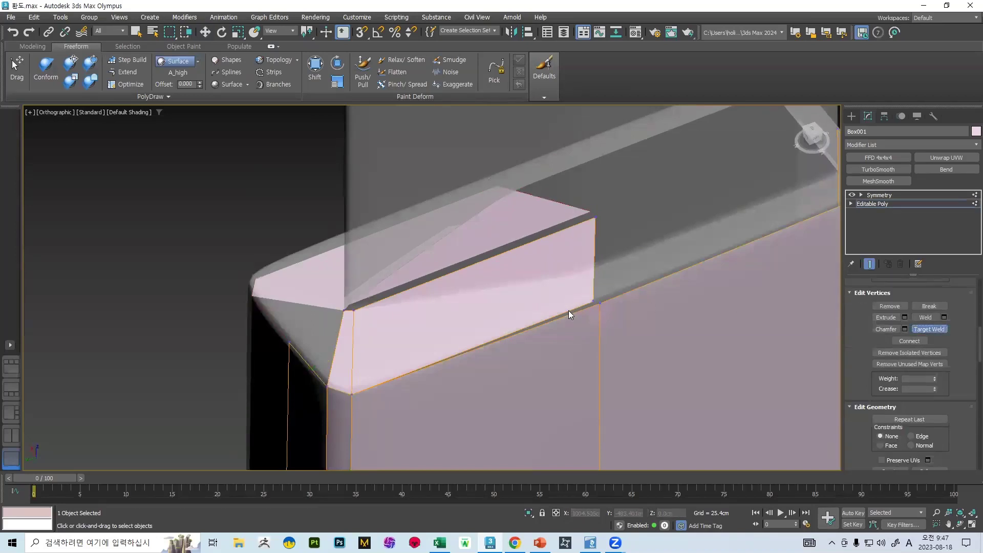
pyautogui.click(602, 305)
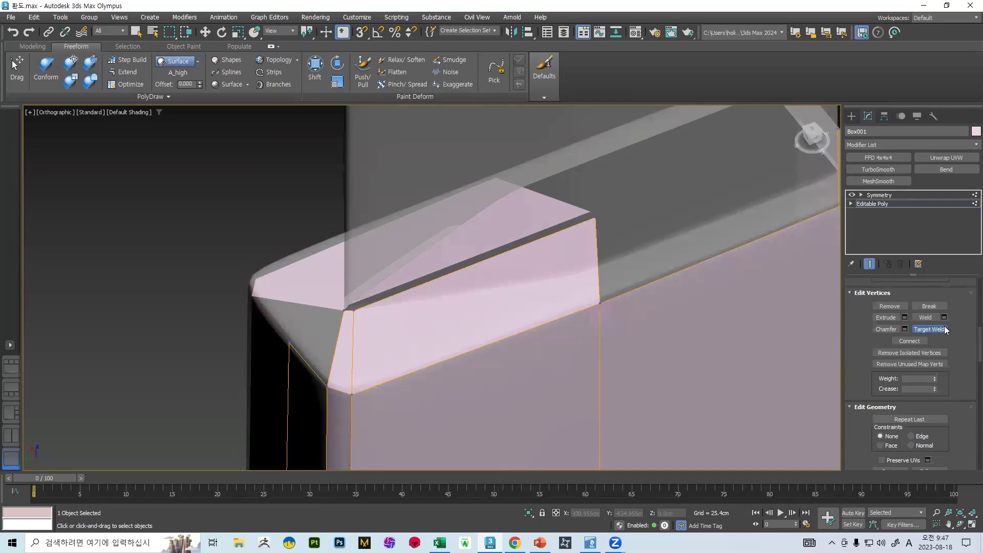
# Step: Move the free inner vertex of the new top face onto the bend in the recess's edge with the Move Conform Brush
pyautogui.click(46, 66)
pyautogui.moveTo(620, 208)
pyautogui.mouseDown()
pyautogui.moveTo(591, 212)
pyautogui.moveTo(577, 201)
pyautogui.moveTo(577, 279)
pyautogui.mouseUp()
pyautogui.click(70, 62)
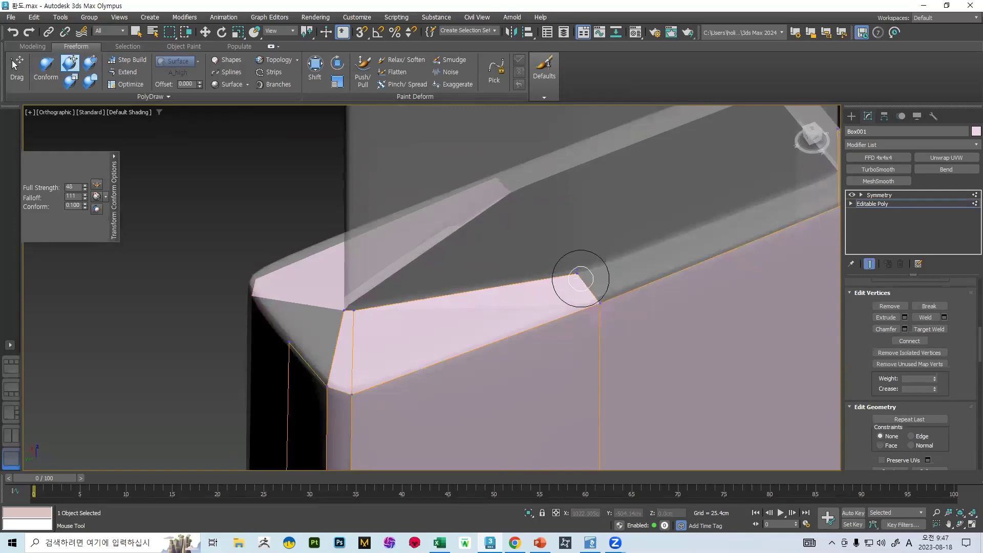
pyautogui.moveTo(577, 285)
pyautogui.keyDown('alt'); pyautogui.mouseDown(button='middle')
pyautogui.moveTo(546, 247)
pyautogui.moveTo(514, 272)
pyautogui.mouseUp(button='middle'); pyautogui.keyUp('alt')
pyautogui.scroll(5, 553, 284)
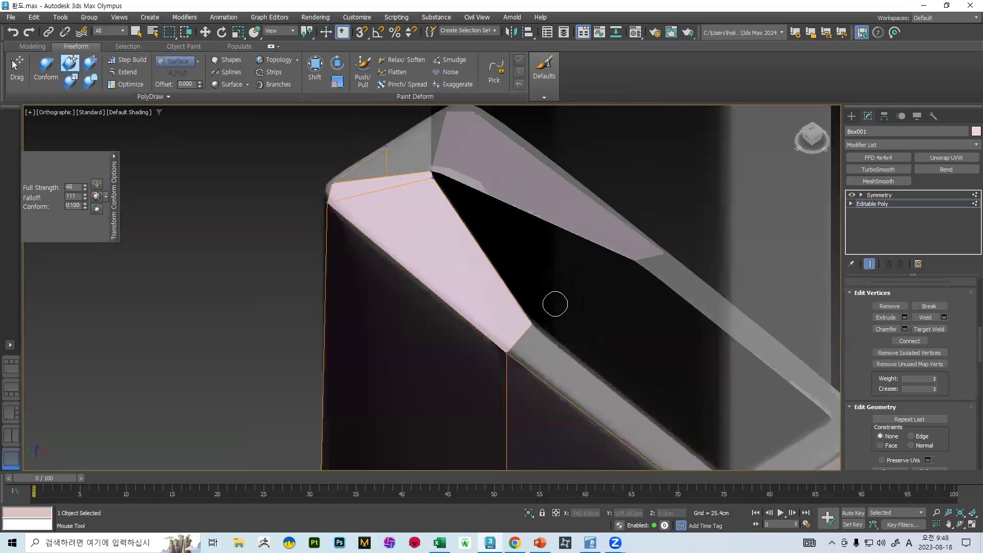
pyautogui.moveTo(535, 324); pyautogui.dragTo(540, 320)
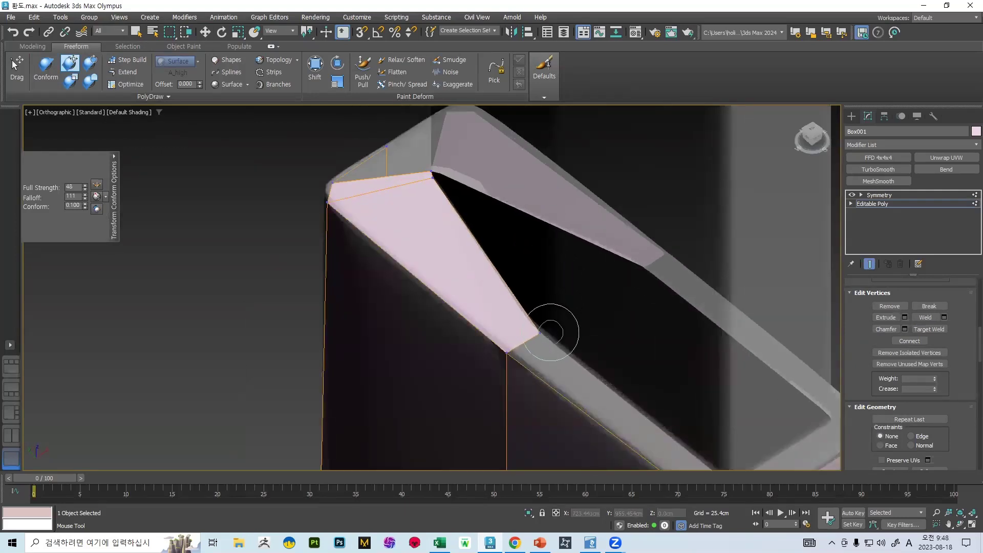
pyautogui.scroll(-3, 551, 322)
pyautogui.keyDown('alt'); pyautogui.moveTo(555, 290); pyautogui.dragTo(544, 325, button='middle'); pyautogui.keyUp('alt')
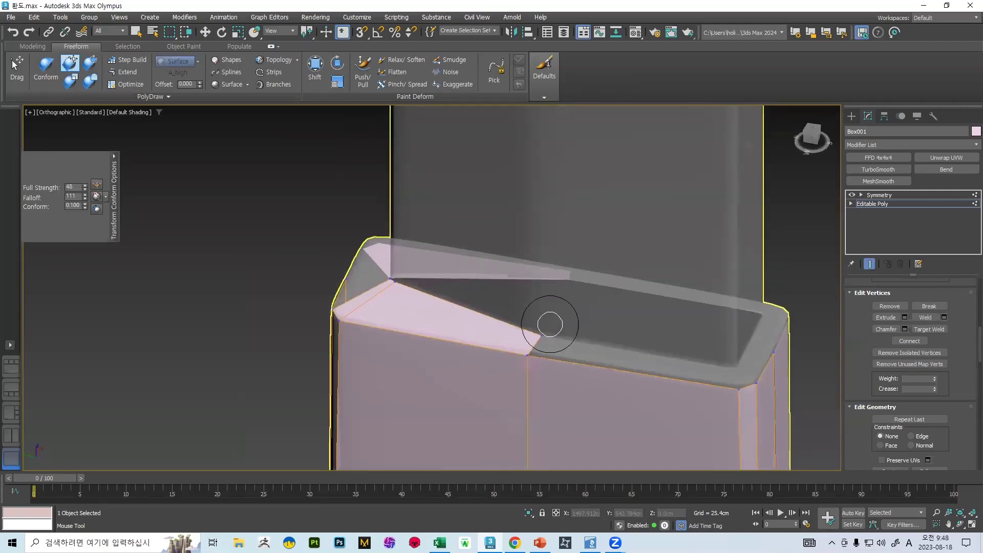
pyautogui.moveTo(534, 333); pyautogui.dragTo(539, 322)
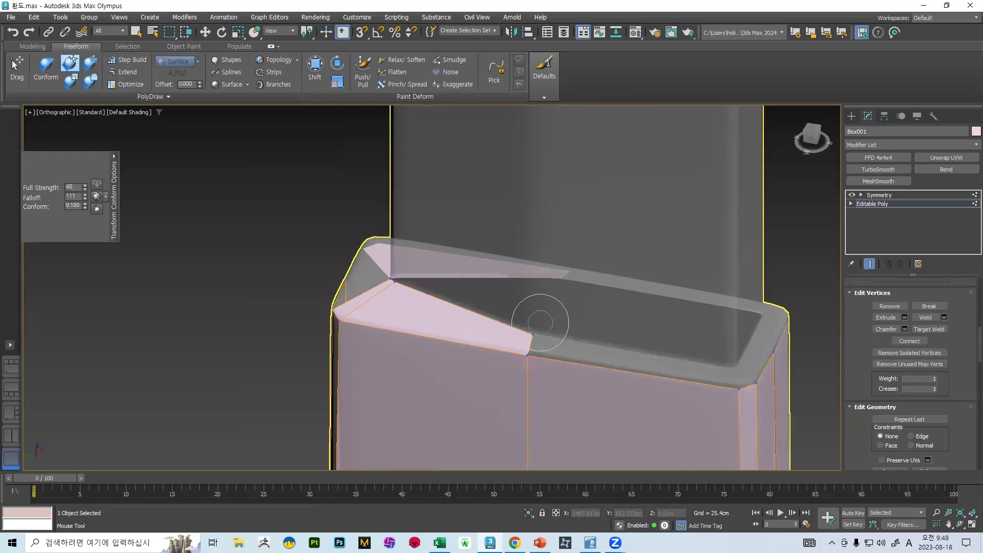
# Step: Build top faces across the far corner and along the short side opposite the recess's pointed end with Step Build
pyautogui.scroll(-3, 542, 320)
pyautogui.moveTo(542, 320)
pyautogui.keyDown('alt'); pyautogui.mouseDown(button='middle')
pyautogui.moveTo(621, 324)
pyautogui.moveTo(555, 377)
pyautogui.moveTo(566, 336)
pyautogui.mouseUp(button='middle'); pyautogui.keyUp('alt')
pyautogui.scroll(5, 536, 348)
pyautogui.scroll(4, 618, 364)
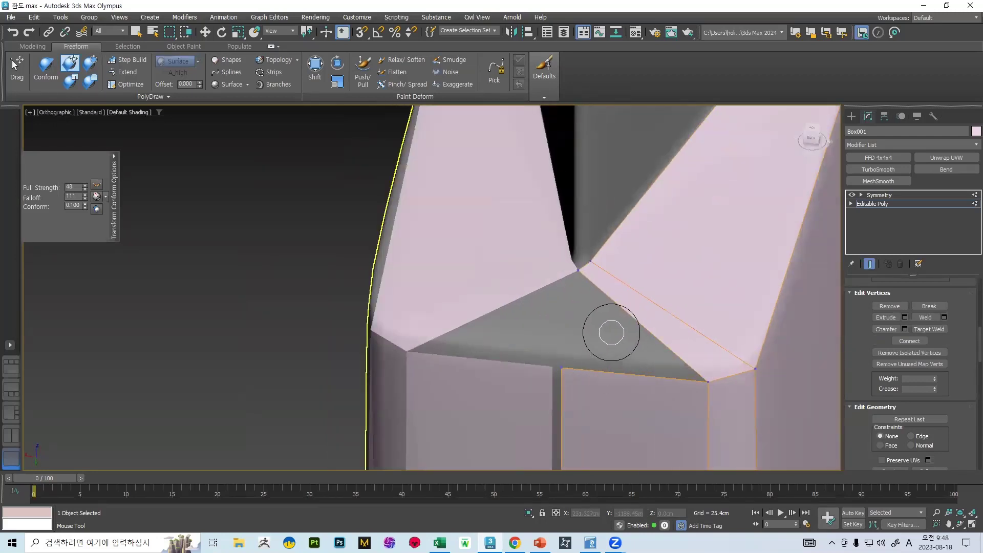
pyautogui.keyDown('alt'); pyautogui.moveTo(693, 287); pyautogui.dragTo(623, 322, button='middle'); pyautogui.keyUp('alt')
pyautogui.press('2')
pyautogui.scroll(3, 622, 322)
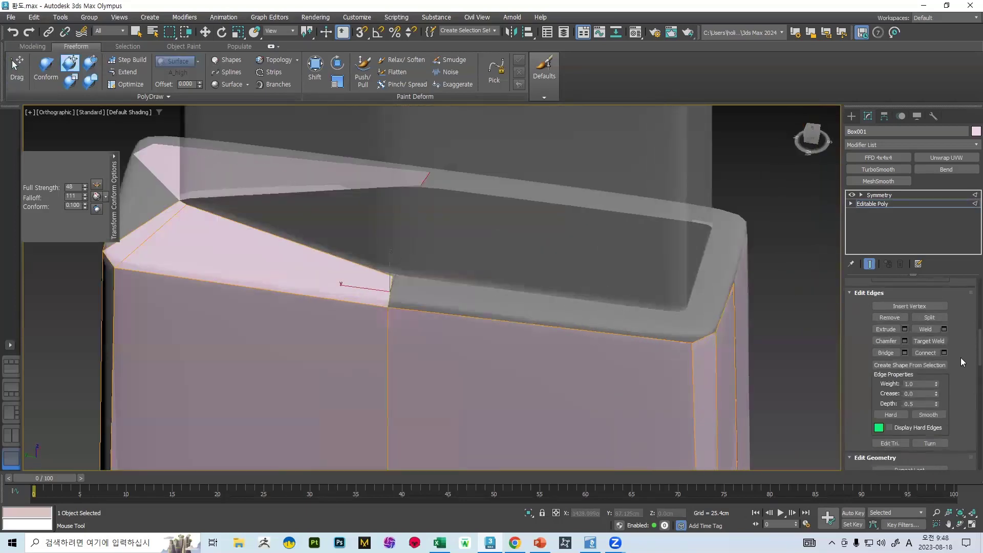
pyautogui.scroll(10, 962, 361)
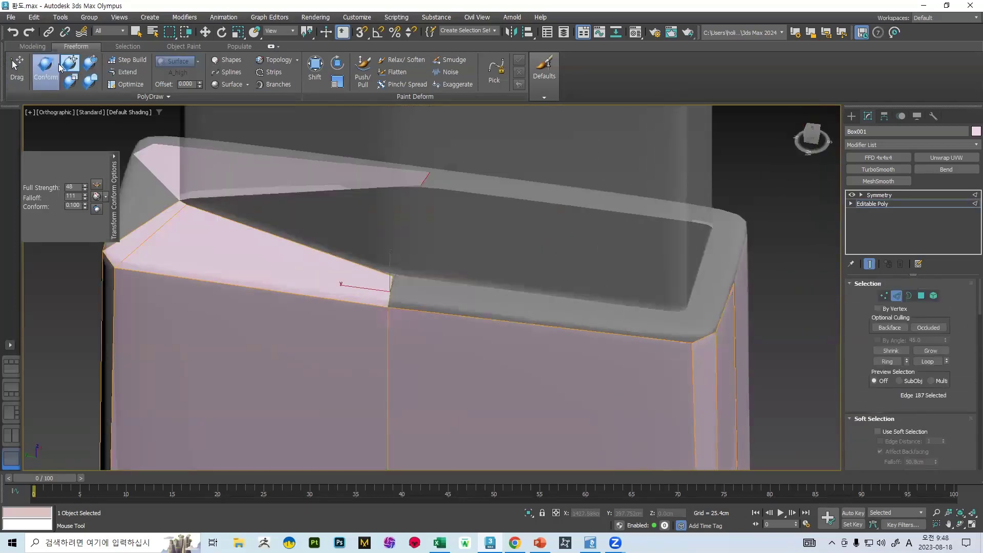
pyautogui.click(123, 60)
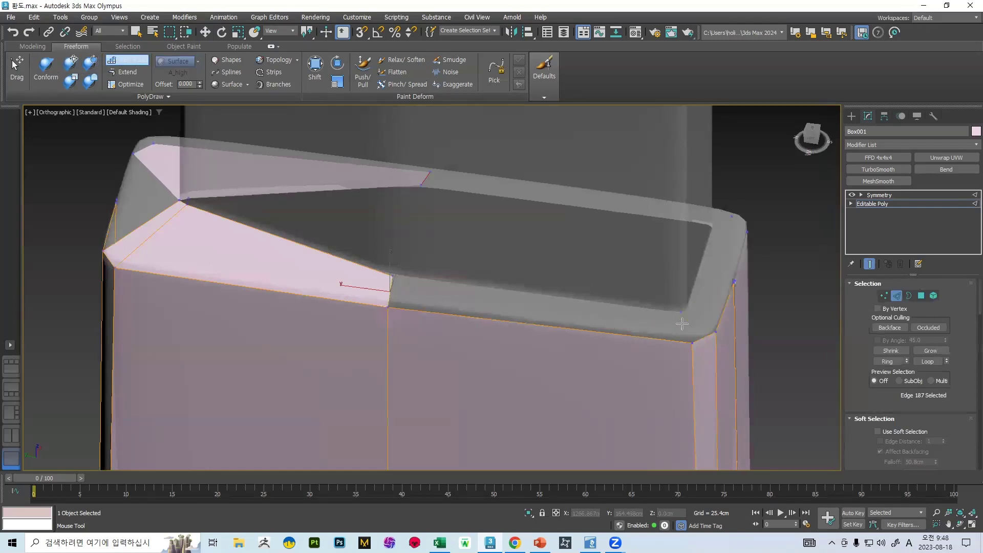
pyautogui.keyDown('alt'); pyautogui.moveTo(620, 322); pyautogui.dragTo(653, 379, button='middle'); pyautogui.keyUp('alt')
pyautogui.keyDown('shift'); pyautogui.click(648, 404); pyautogui.keyUp('shift')
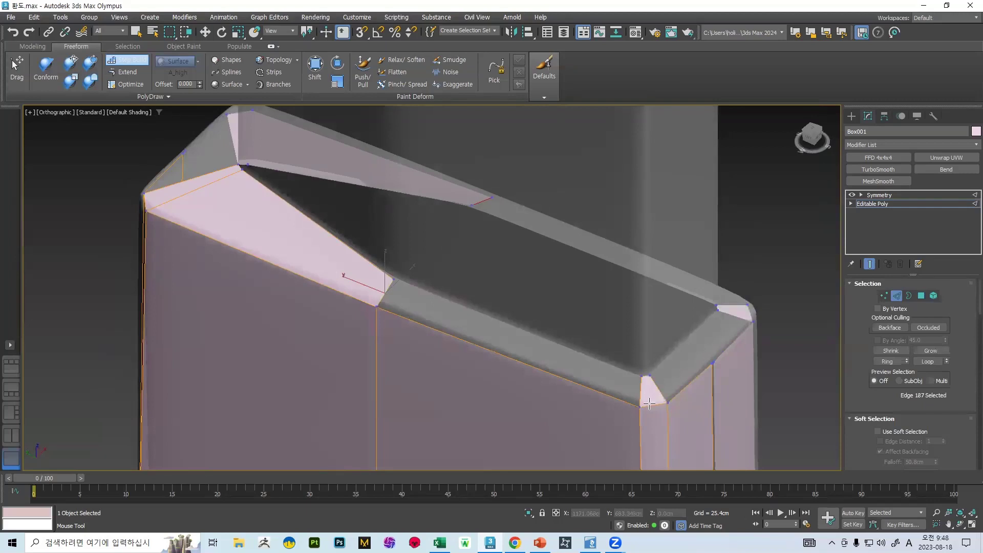
pyautogui.keyDown('shift'); pyautogui.click(683, 379); pyautogui.keyUp('shift')
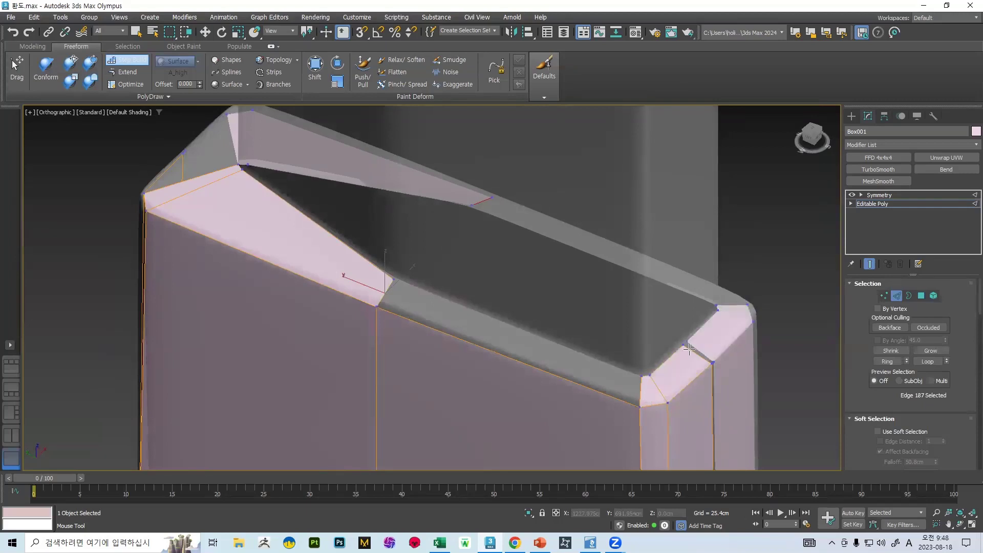
# Step: Bridge the end edges of the far corner face and the long-side top face to close the rest of the long side
pyautogui.keyDown('alt'); pyautogui.moveTo(688, 349); pyautogui.dragTo(478, 310, button='middle'); pyautogui.keyUp('alt')
pyautogui.scroll(4, 337, 330)
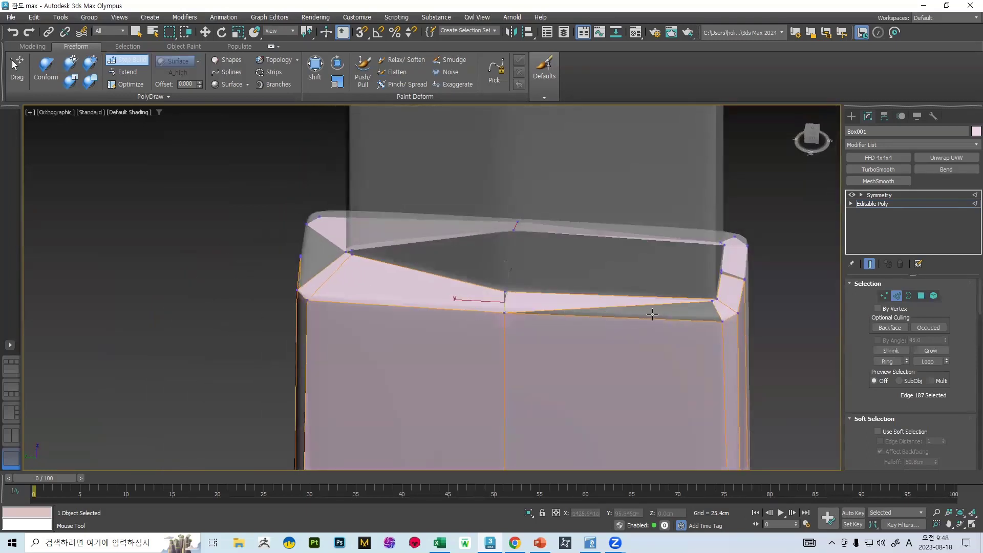
pyautogui.press('2')
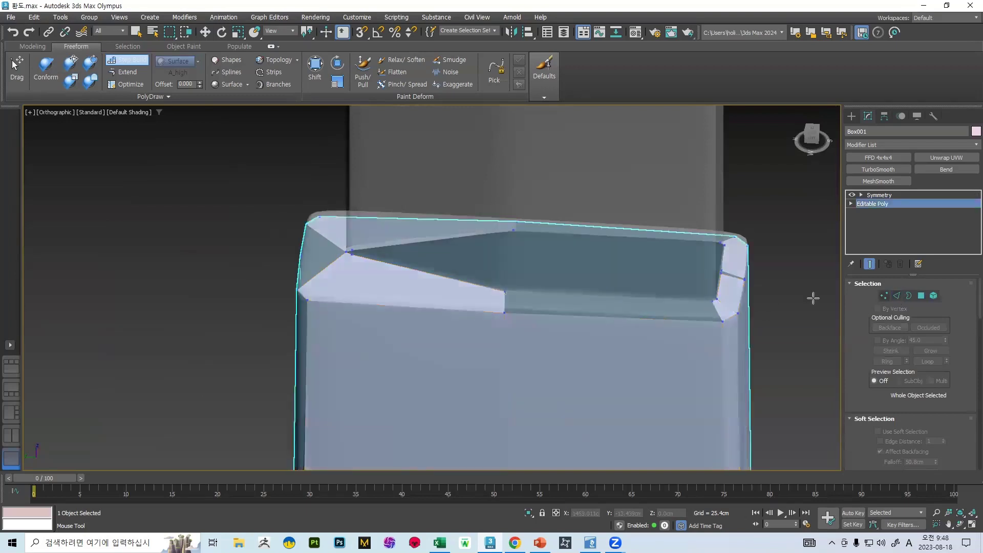
pyautogui.click(106, 59)
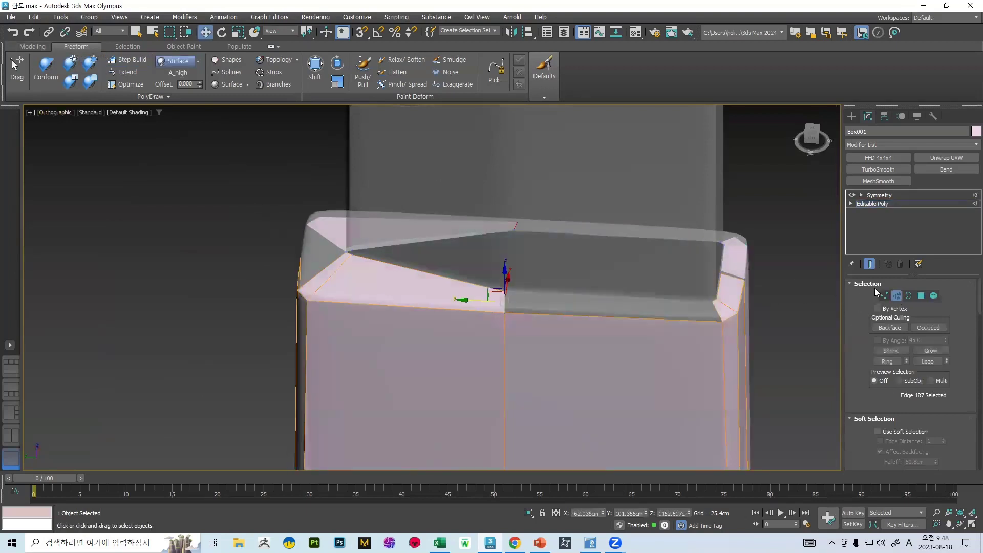
pyautogui.click(713, 312)
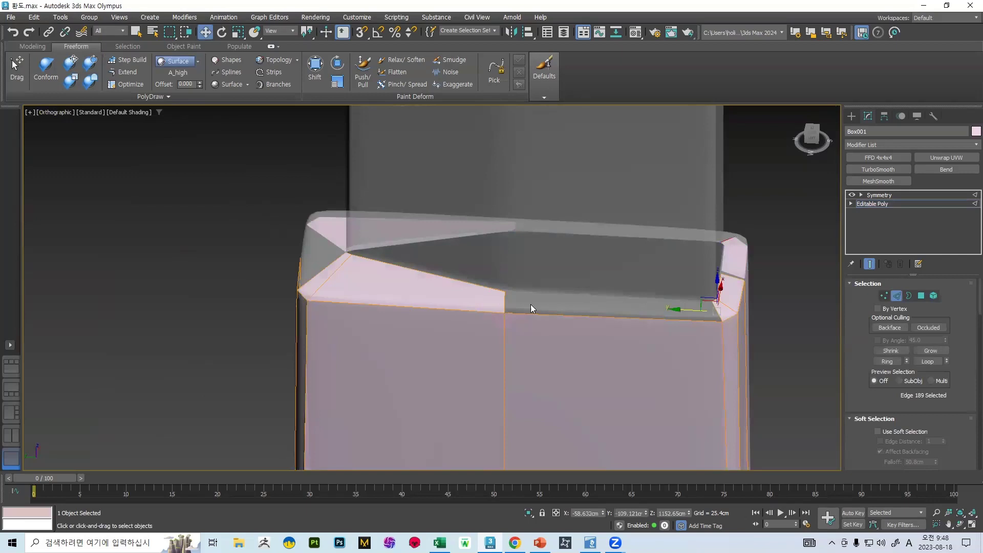
pyautogui.click(499, 303)
pyautogui.scroll(-5, 924, 378)
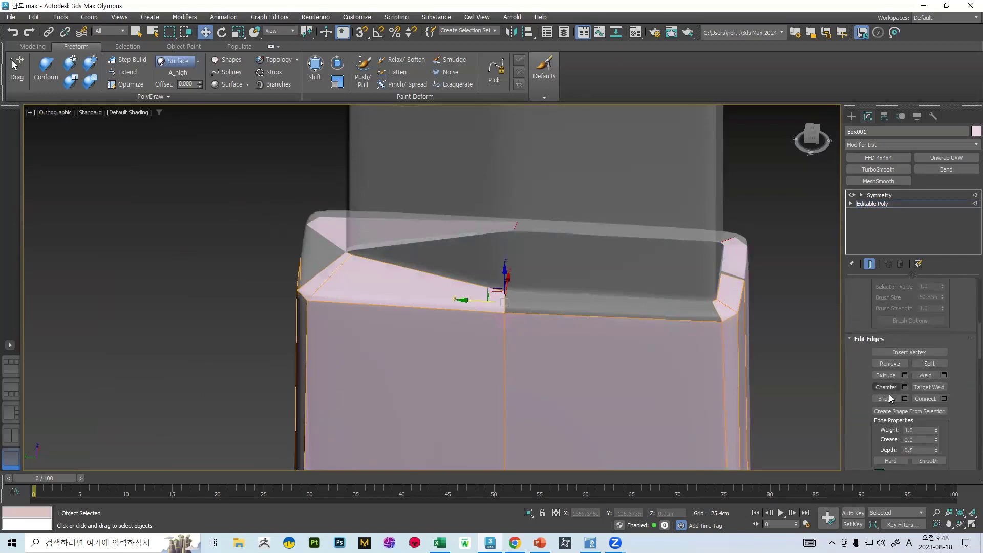
# Step: Extrude the open edge of the near corner face outward over the gap in front of the recess's pointed end
pyautogui.keyDown('alt'); pyautogui.moveTo(624, 284); pyautogui.dragTo(702, 247, button='middle'); pyautogui.keyUp('alt')
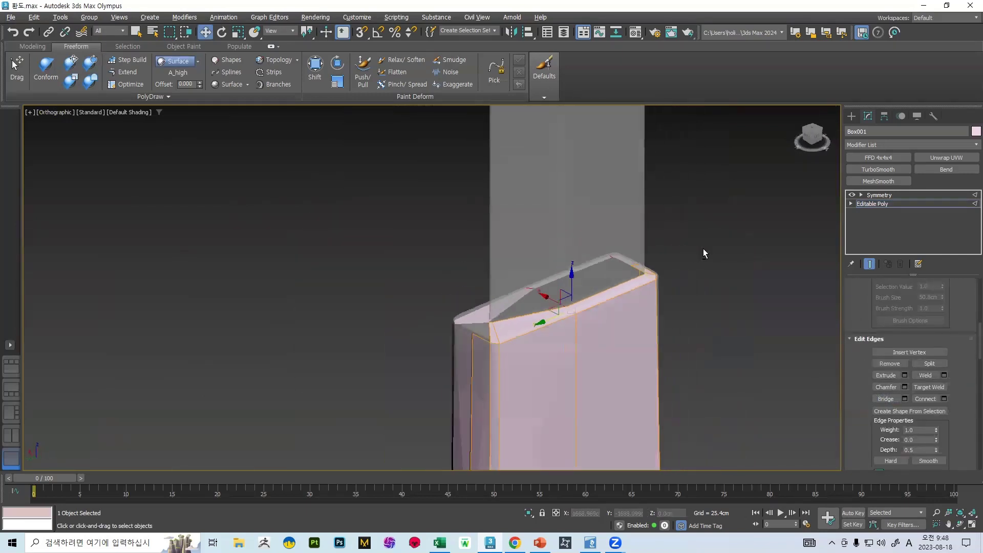
pyautogui.scroll(3, 500, 359)
pyautogui.click(543, 351)
pyautogui.keyDown('alt'); pyautogui.moveTo(537, 352); pyautogui.dragTo(579, 369, button='middle'); pyautogui.keyUp('alt')
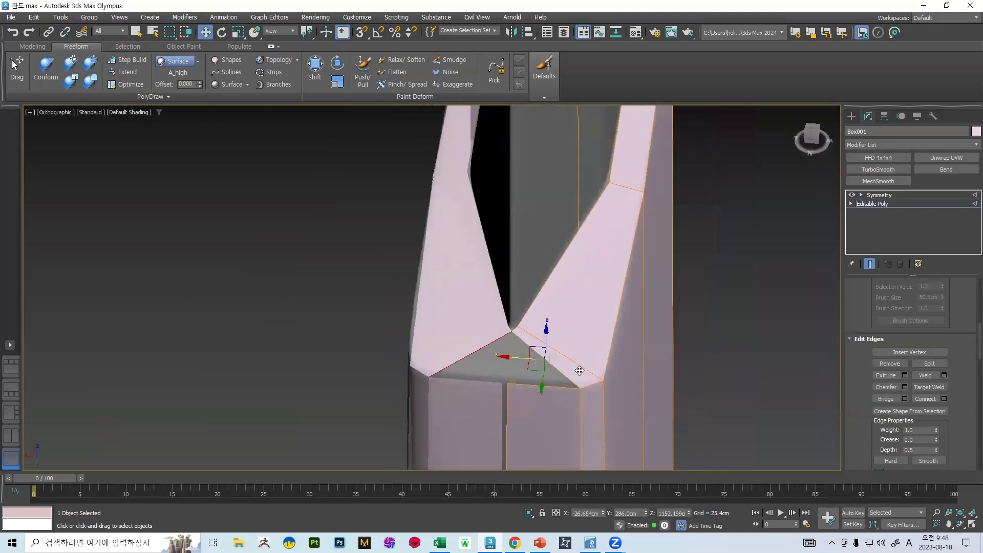
pyautogui.keyDown('ctrl'); pyautogui.click(523, 384); pyautogui.keyUp('ctrl')
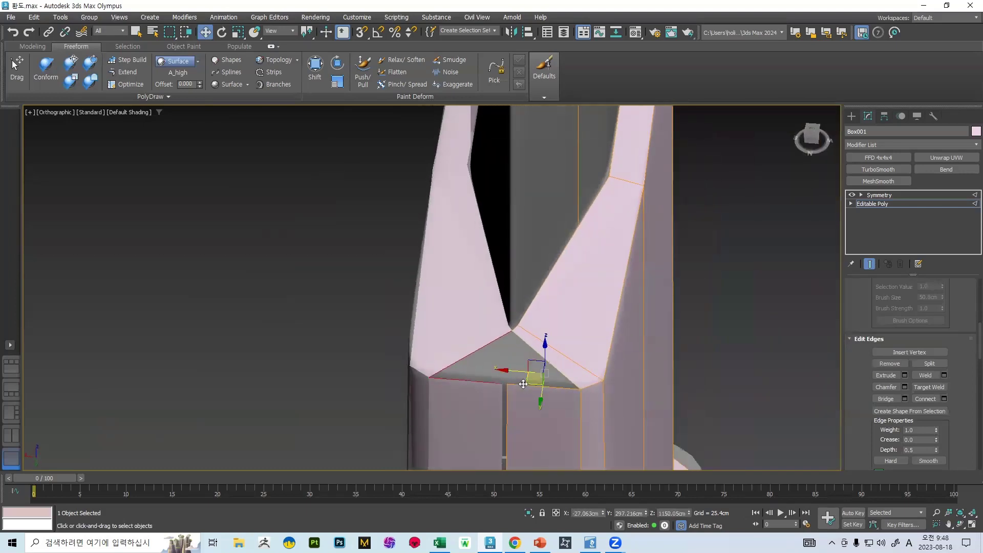
pyautogui.click(883, 399)
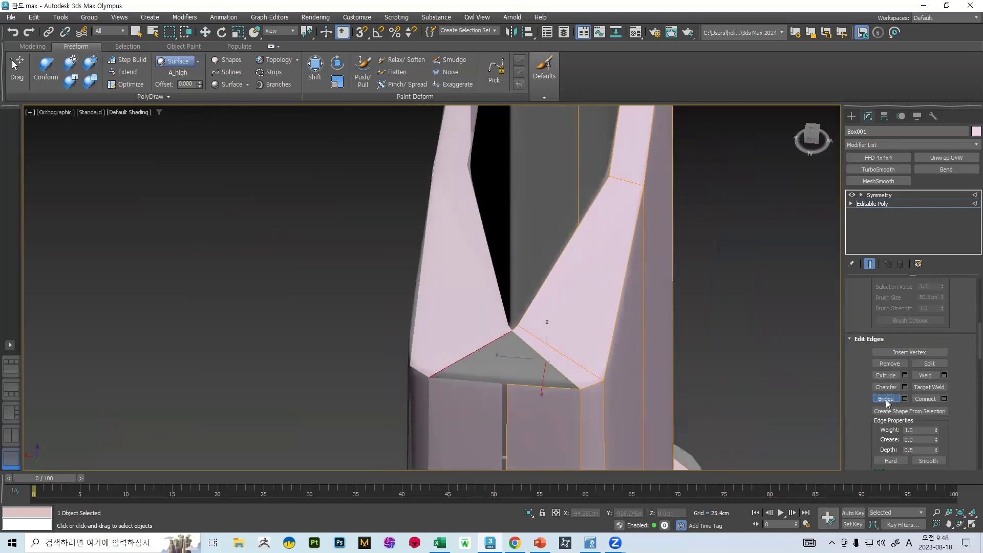
pyautogui.keyDown('alt'); pyautogui.moveTo(526, 348); pyautogui.dragTo(556, 284, button='middle'); pyautogui.keyUp('alt')
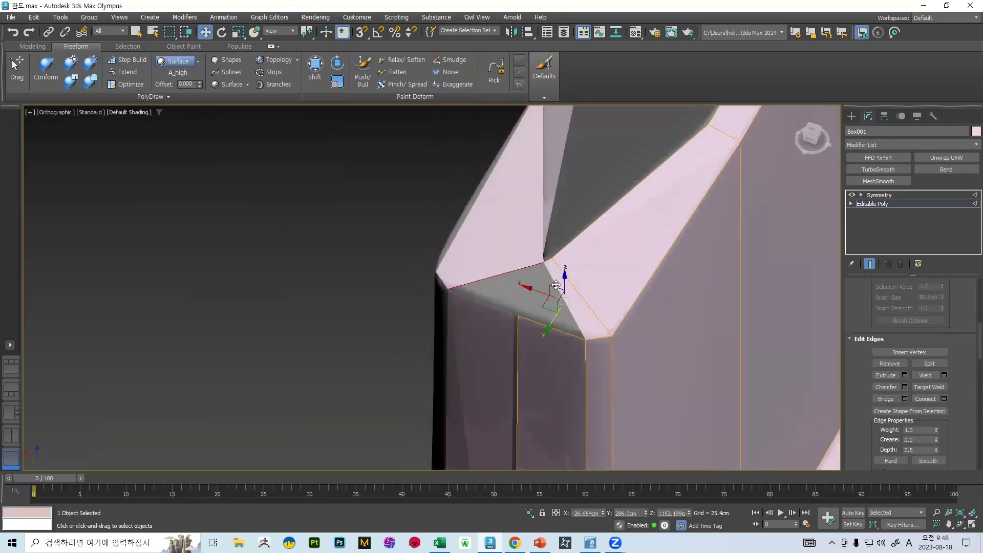
pyautogui.moveTo(554, 311); pyautogui.dragTo(527, 353)
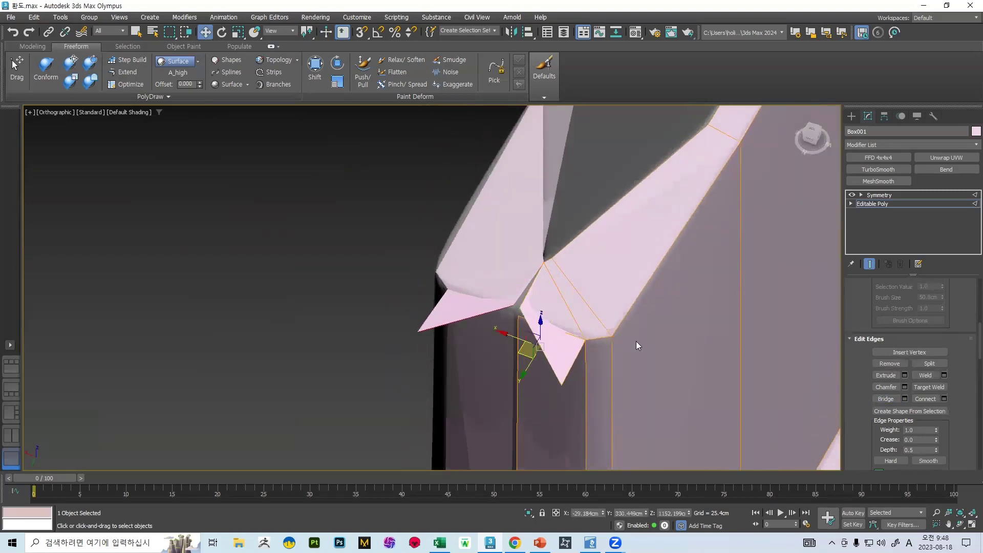
# Step: Target-weld the two free vertices of the extruded face to the ends of the short wall's top edge
pyautogui.press('1')
pyautogui.scroll(3, 952, 368)
pyautogui.scroll(-5, 956, 371)
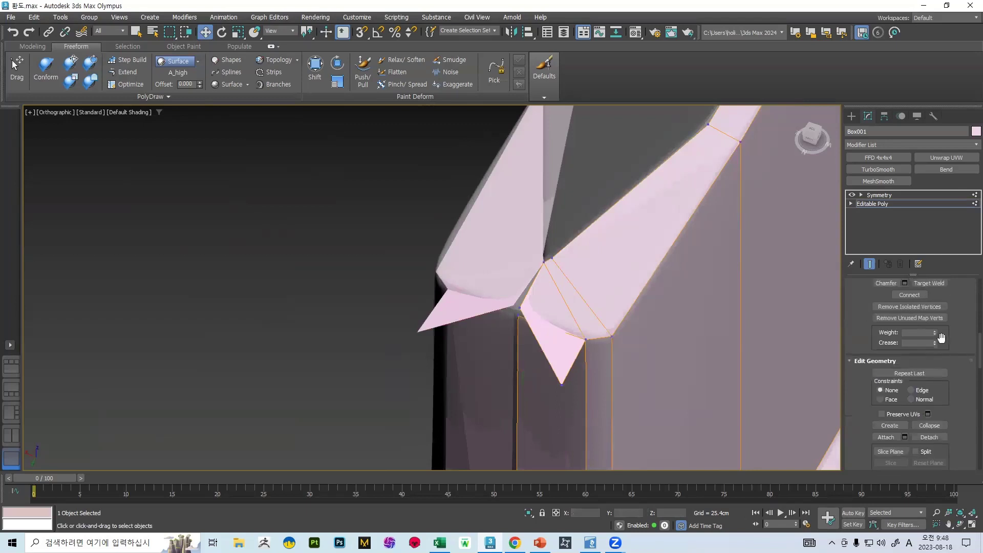
pyautogui.moveTo(517, 306); pyautogui.dragTo(518, 314)
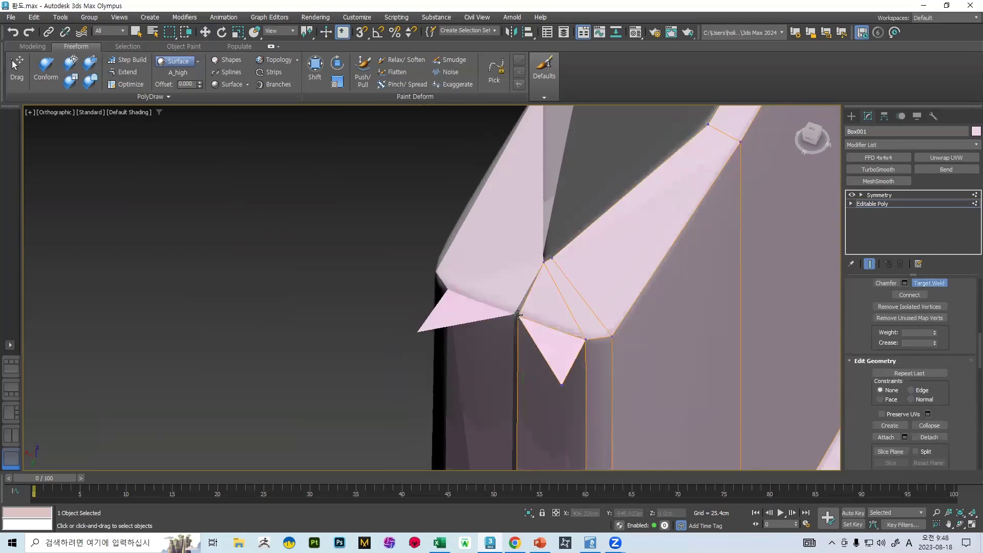
pyautogui.click(584, 340)
# Step: Examine the top faces around the recess from the pointed end and the opposite side
pyautogui.scroll(-4, 584, 338)
pyautogui.moveTo(583, 335)
pyautogui.keyDown('alt'); pyautogui.mouseDown(button='middle')
pyautogui.moveTo(542, 327)
pyautogui.moveTo(601, 321)
pyautogui.moveTo(576, 144)
pyautogui.moveTo(588, 385)
pyautogui.mouseUp(button='middle'); pyautogui.keyUp('alt')
pyautogui.scroll(4, 576, 145)
pyautogui.moveTo(613, 116); pyautogui.dragTo(585, 264, button='middle')
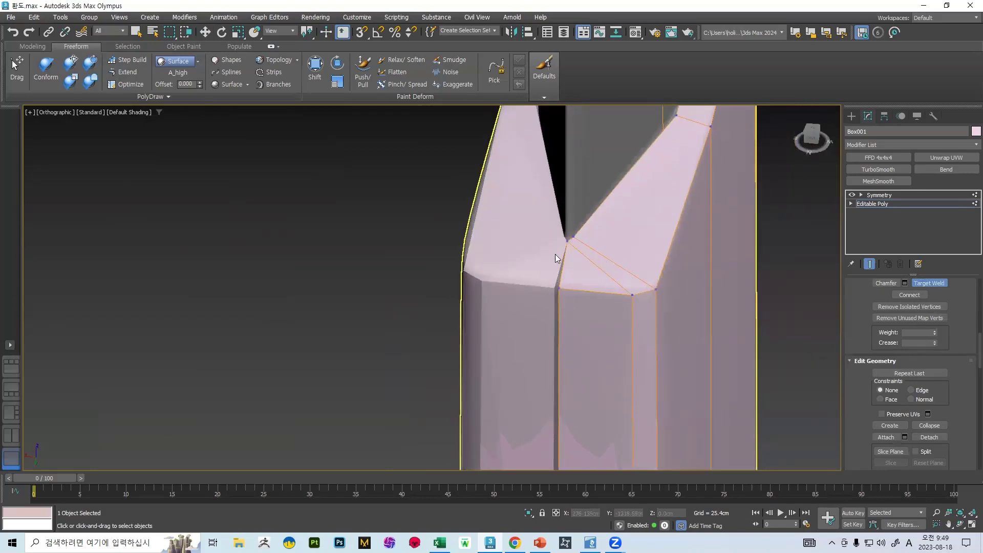
pyautogui.scroll(3, 573, 243)
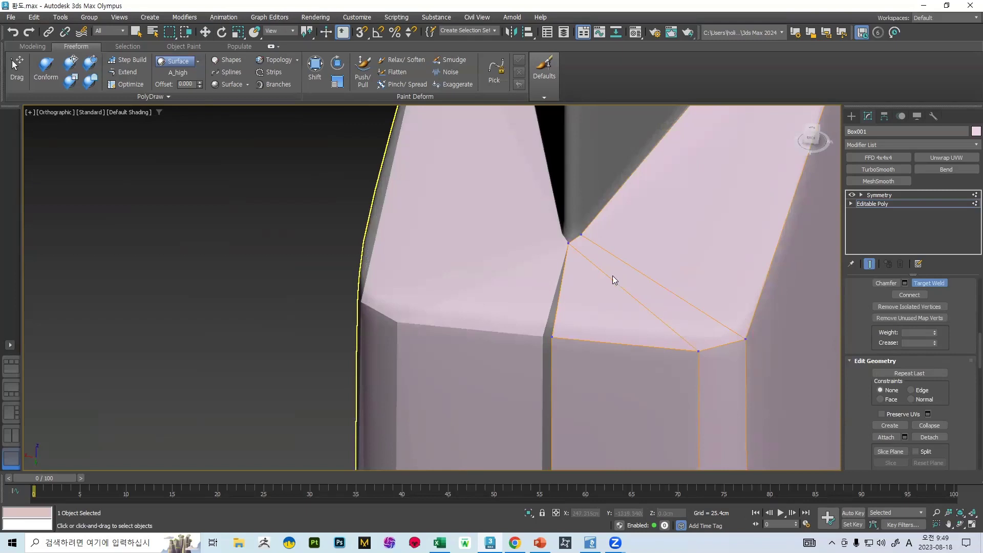
pyautogui.scroll(-6, 741, 342)
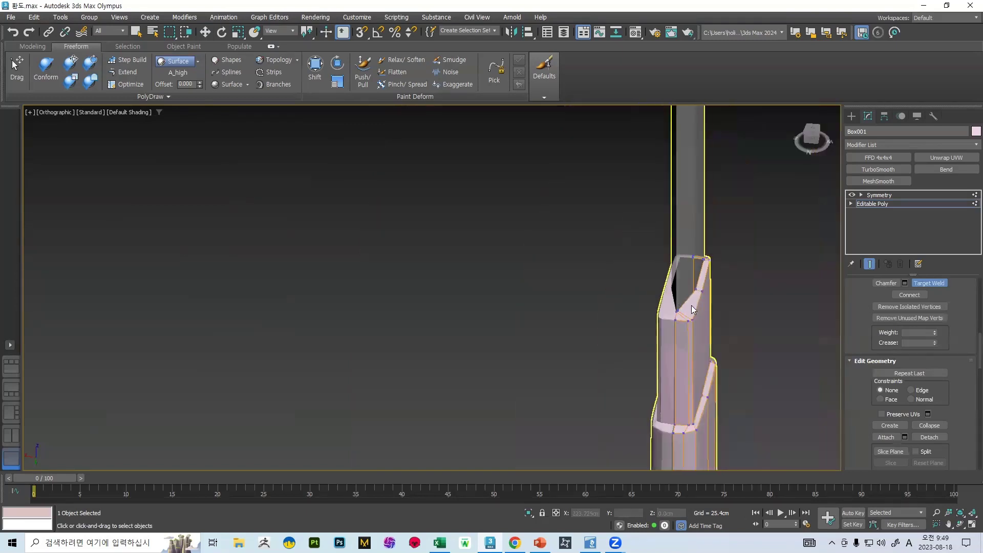
pyautogui.scroll(4, 691, 305)
pyautogui.keyDown('alt'); pyautogui.moveTo(710, 260); pyautogui.dragTo(617, 231, button='middle'); pyautogui.keyUp('alt')
pyautogui.scroll(7, 717, 193)
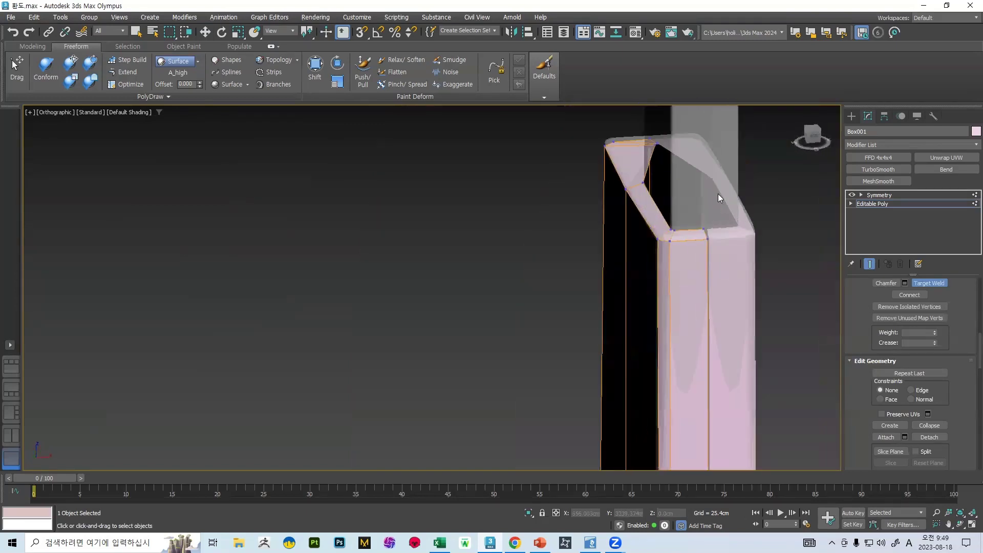
pyautogui.scroll(-7, 693, 246)
pyautogui.keyDown('alt'); pyautogui.moveTo(691, 252); pyautogui.dragTo(715, 271, button='middle'); pyautogui.keyUp('alt')
pyautogui.scroll(3, 961, 313)
pyautogui.scroll(5, 952, 307)
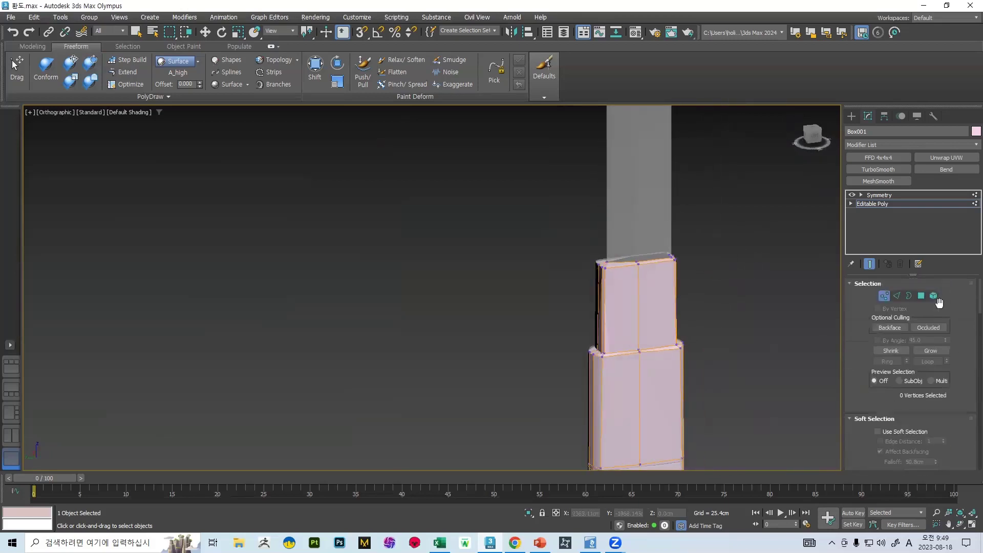
# Step: Try to select the open edges around the recess as a border and as an edge loop
pyautogui.click(909, 295)
pyautogui.click(641, 253)
pyautogui.press('w')
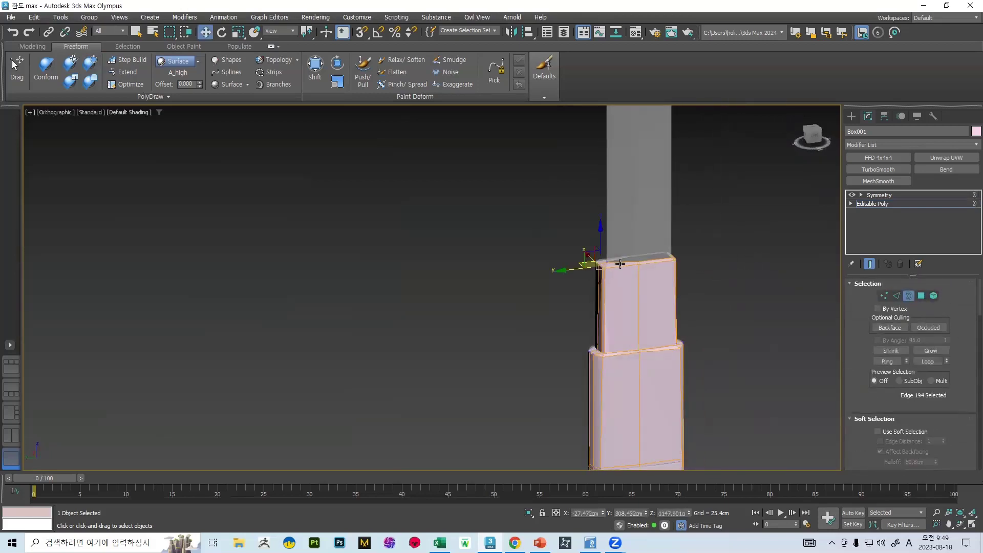
pyautogui.keyDown('alt'); pyautogui.moveTo(642, 256); pyautogui.dragTo(673, 300, button='middle'); pyautogui.keyUp('alt')
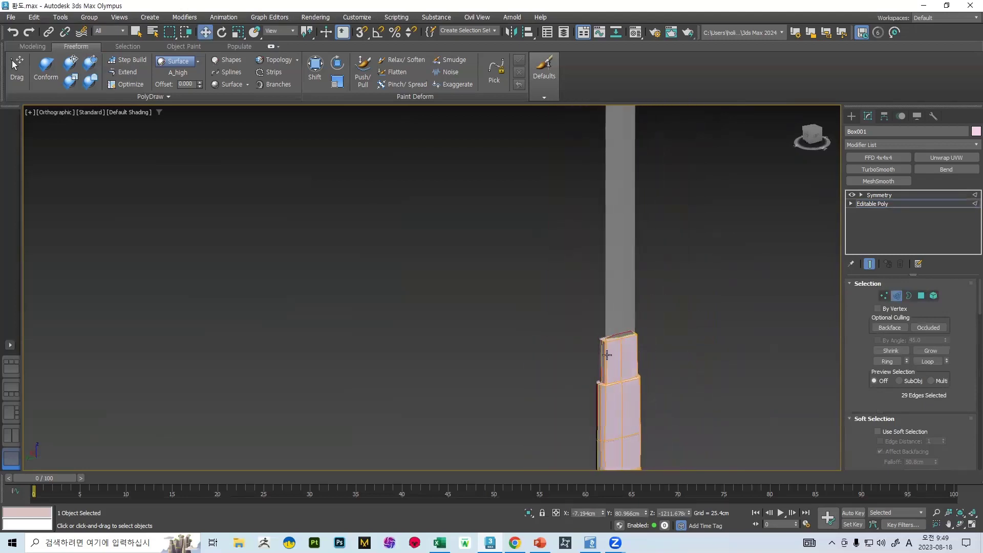
pyautogui.scroll(2, 622, 327)
pyautogui.click(637, 300)
pyautogui.scroll(2, 652, 297)
pyautogui.press('q')
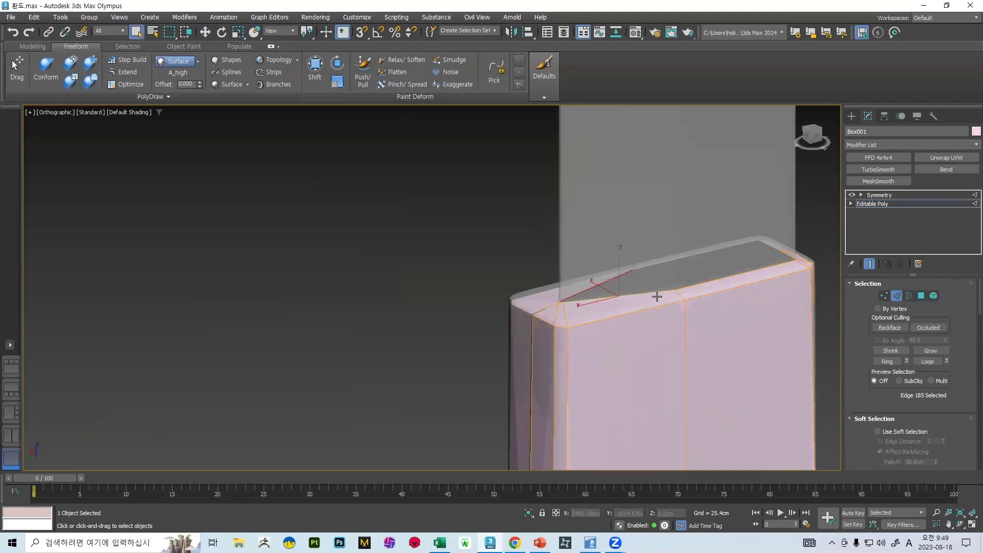
pyautogui.doubleClick(651, 291)
pyautogui.click(638, 276)
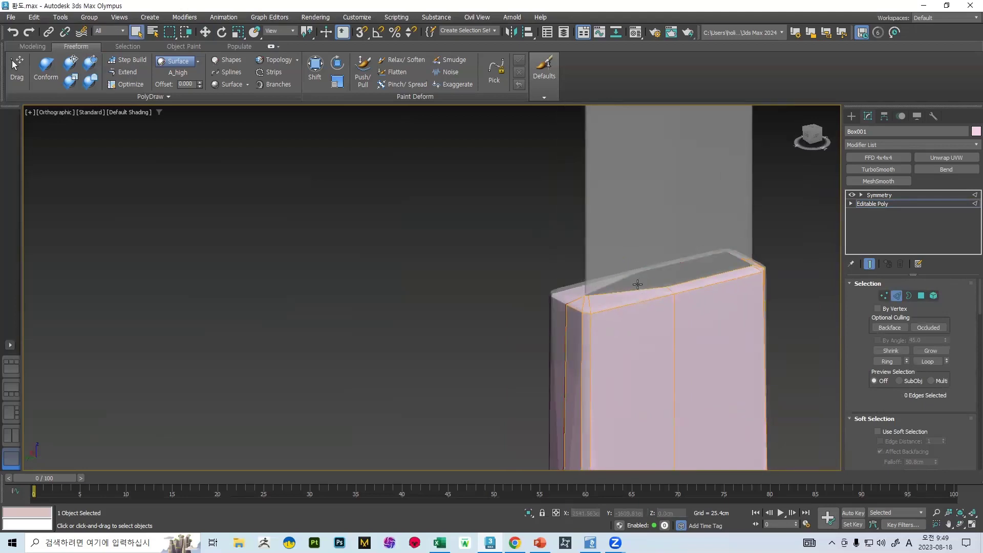
# Step: Select the five inner edges along the recess and extrude them upward around the tall block
pyautogui.scroll(3, 603, 281)
pyautogui.scroll(1, 603, 281)
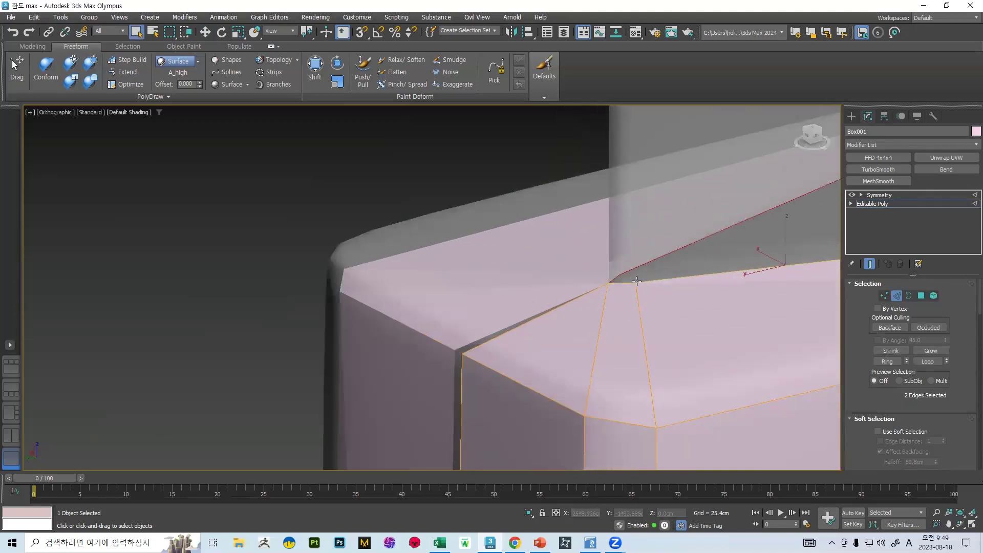
pyautogui.keyDown('alt'); pyautogui.moveTo(636, 281); pyautogui.dragTo(500, 291, button='middle'); pyautogui.keyUp('alt')
pyautogui.moveTo(646, 302); pyautogui.dragTo(572, 298, button='middle')
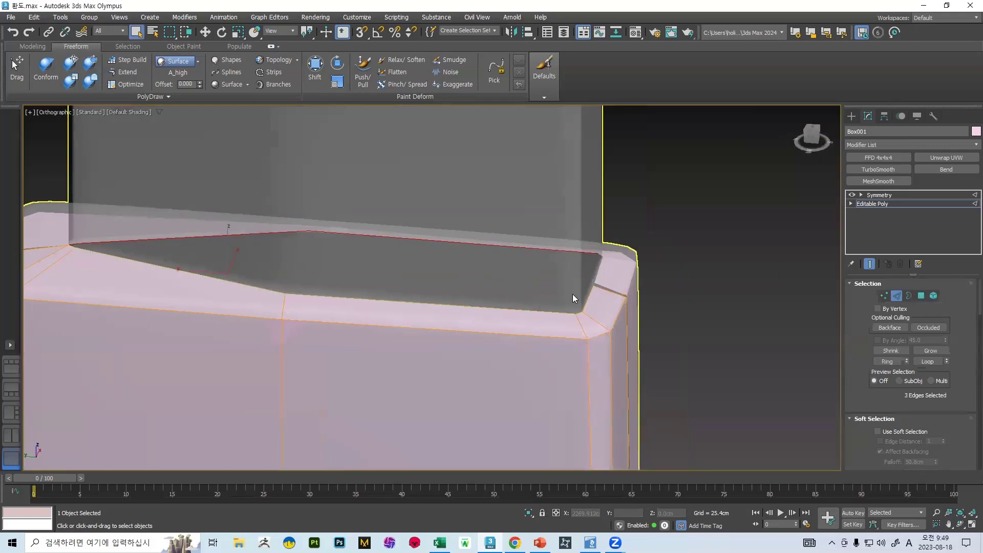
pyautogui.scroll(-5, 588, 304)
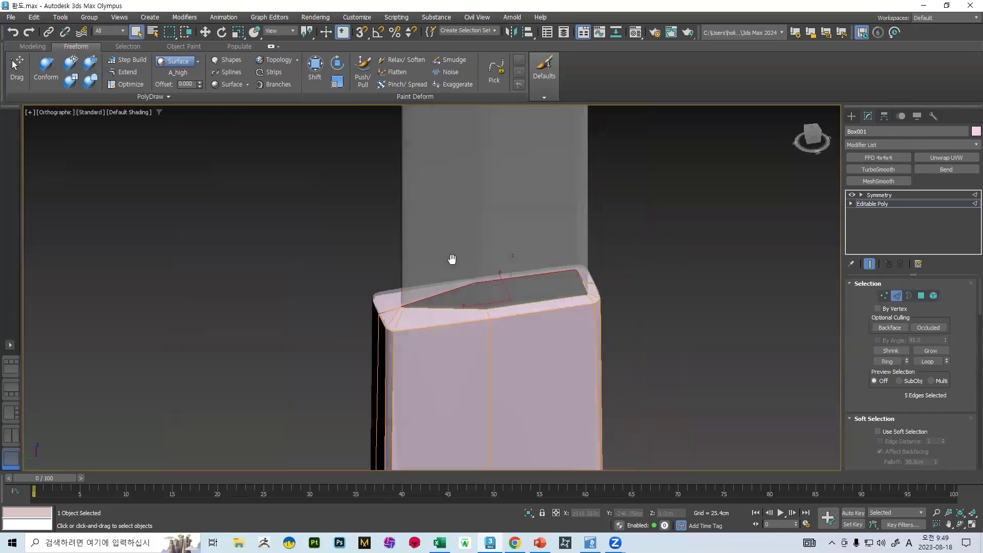
pyautogui.press('w')
pyautogui.keyDown('shift'); pyautogui.moveTo(513, 269); pyautogui.dragTo(507, 109); pyautogui.keyUp('shift')
# Step: Undo the upward extrusion and shift the vertex at the recess's pointed tip sideways to about X -0.1 cm
pyautogui.scroll(-5, 497, 139)
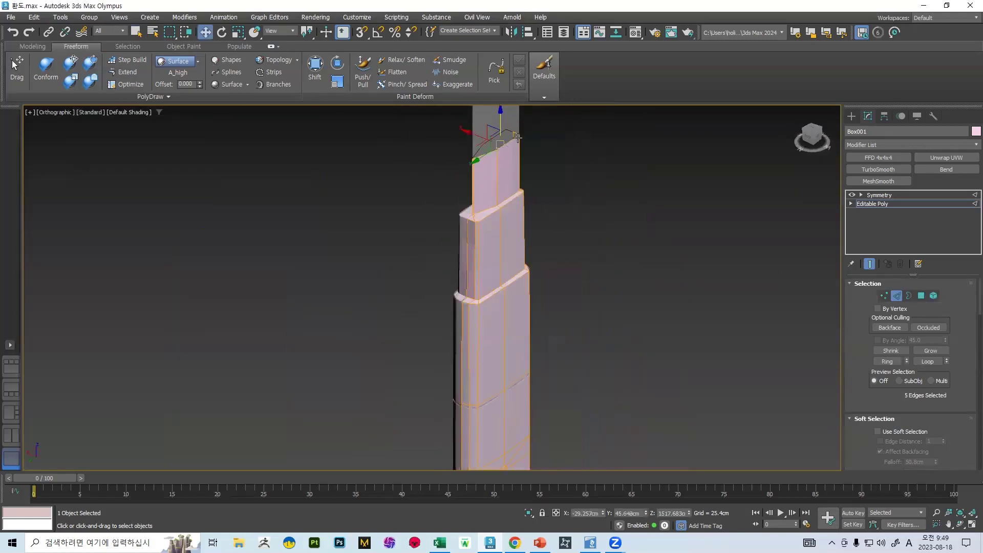
pyautogui.moveTo(476, 149); pyautogui.dragTo(499, 303, button='middle')
pyautogui.scroll(5, 499, 303)
pyautogui.scroll(-5, 517, 333)
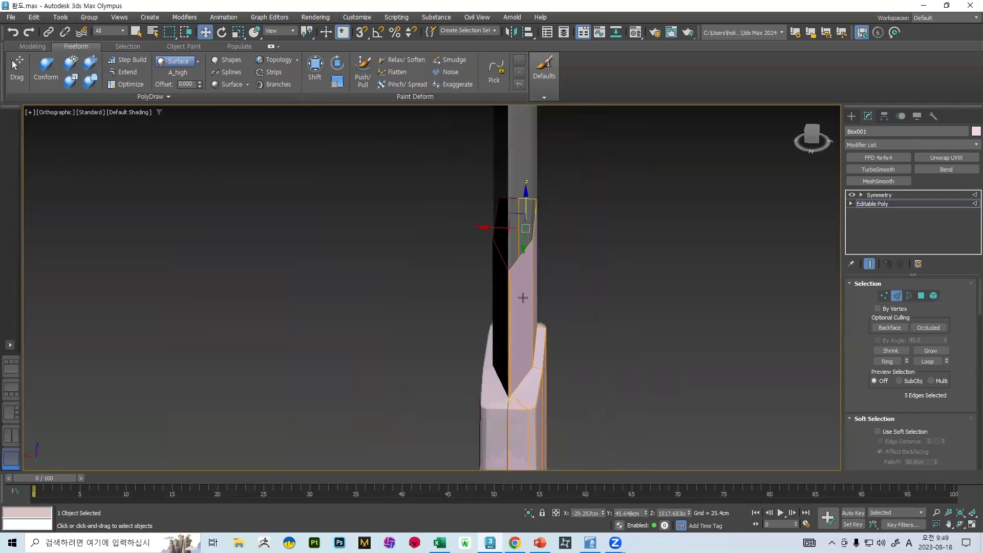
pyautogui.scroll(6, 507, 388)
pyautogui.scroll(4, 539, 416)
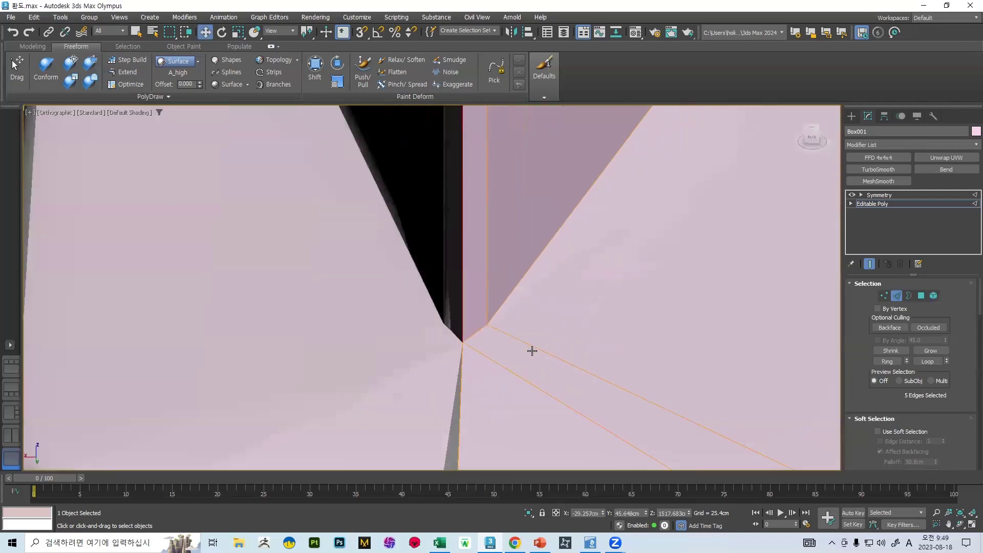
pyautogui.press('1')
pyautogui.click(463, 341)
pyautogui.keyDown('alt'); pyautogui.moveTo(463, 341); pyautogui.dragTo(438, 315, button='middle'); pyautogui.keyUp('alt')
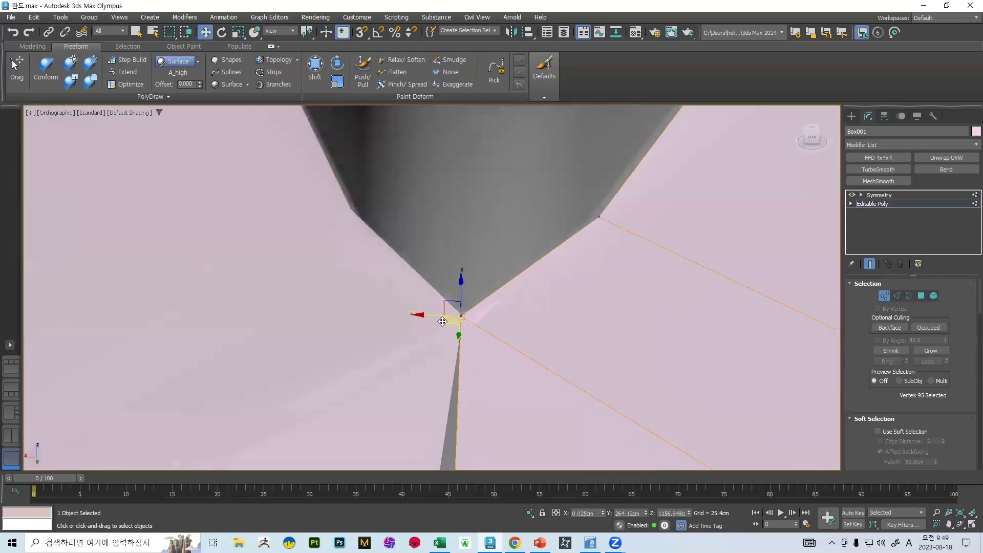
pyautogui.moveTo(467, 284); pyautogui.dragTo(479, 284, button='middle')
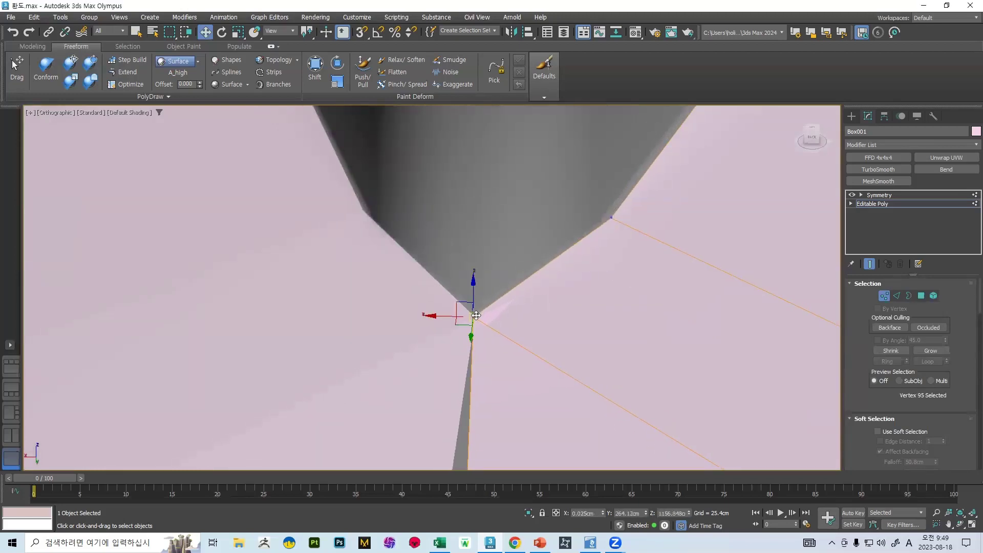
pyautogui.moveTo(451, 318); pyautogui.dragTo(455, 318)
pyautogui.scroll(-5, 466, 308)
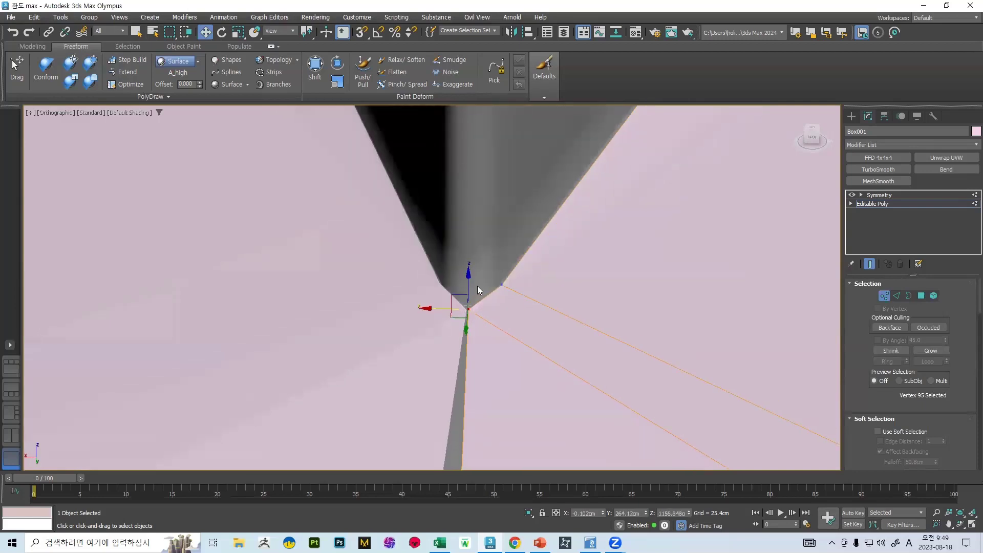
# Step: Try extruding the five inner recess edges upward around the tall block with the tip vertex shifted
pyautogui.scroll(-10, 594, 258)
pyautogui.press('2')
pyautogui.keyDown('alt'); pyautogui.moveTo(594, 258); pyautogui.dragTo(609, 292, button='middle'); pyautogui.keyUp('alt')
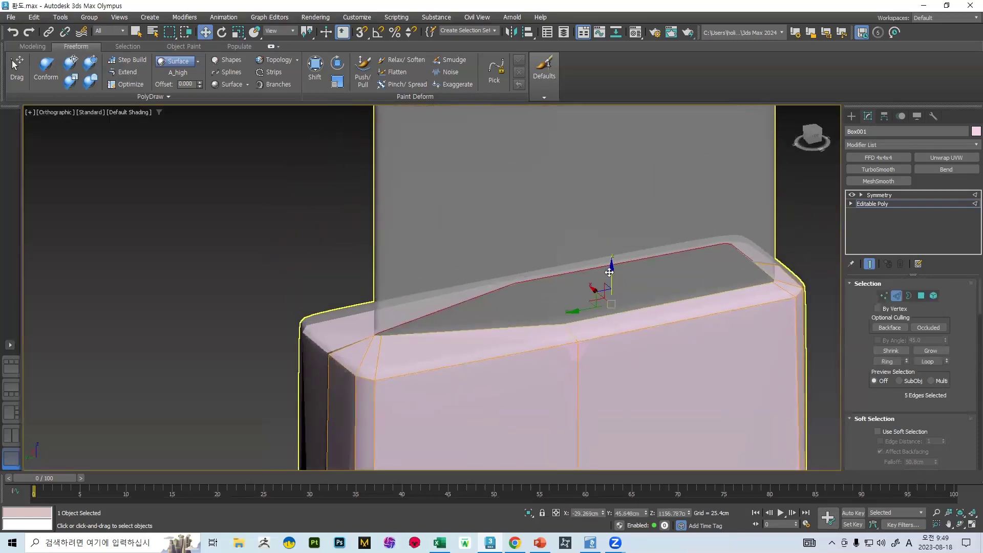
pyautogui.keyDown('shift'); pyautogui.moveTo(609, 273); pyautogui.dragTo(610, 60); pyautogui.keyUp('shift')
# Step: Examine the narrow face of the extruded wall at the recess's pointed end and undo the extrusion
pyautogui.keyDown('alt'); pyautogui.moveTo(416, 285); pyautogui.dragTo(476, 285, button='middle'); pyautogui.keyUp('alt')
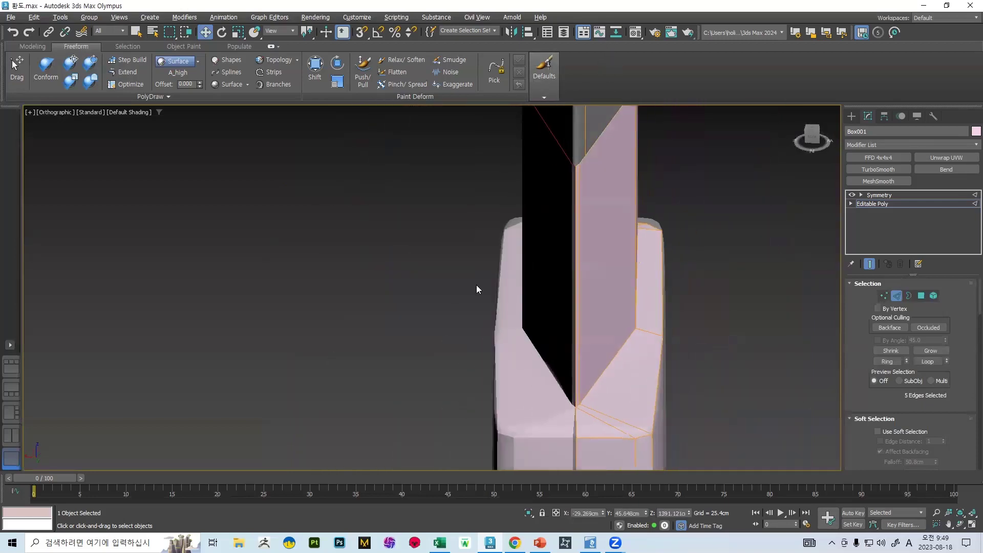
pyautogui.scroll(5, 560, 136)
pyautogui.scroll(-3, 564, 142)
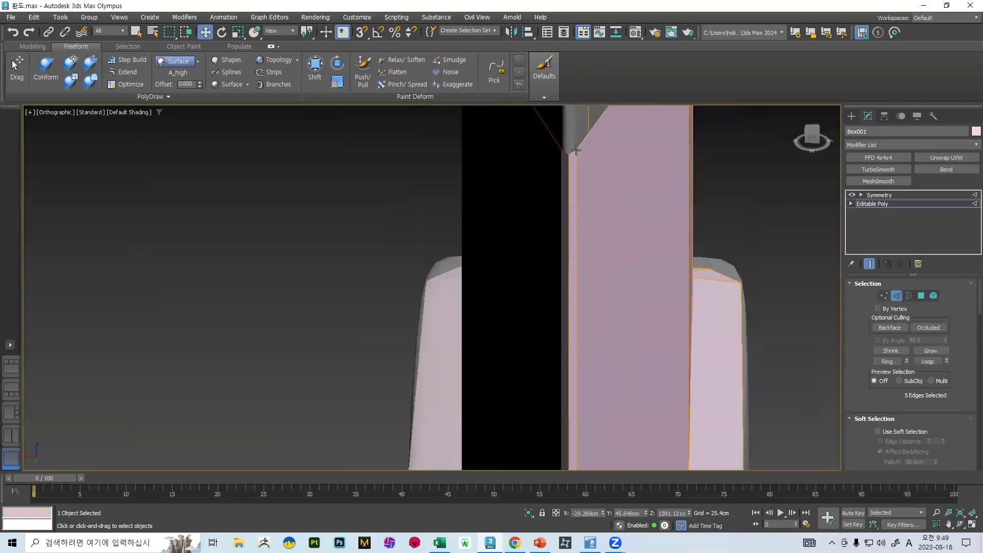
pyautogui.scroll(4, 568, 135)
pyautogui.scroll(-6, 568, 134)
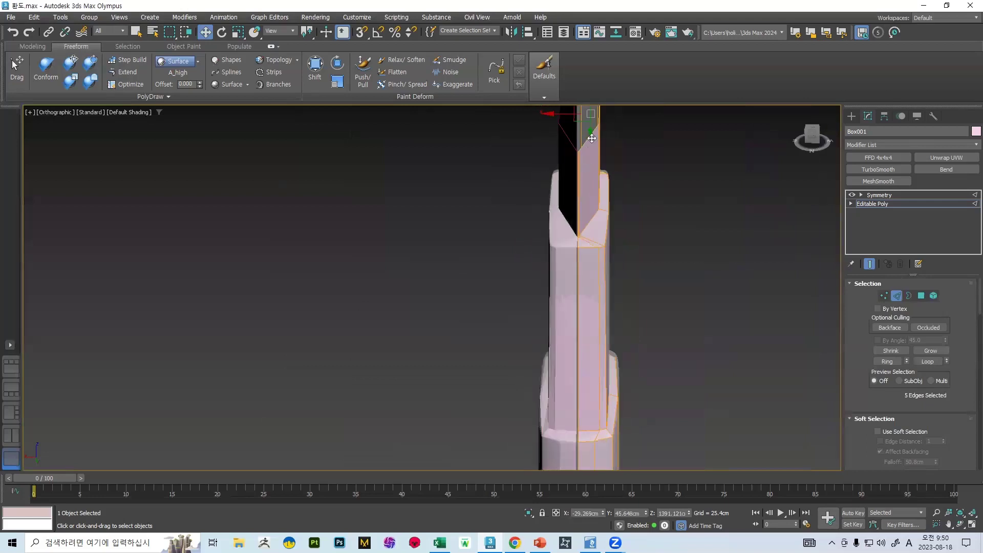
pyautogui.keyDown('alt'); pyautogui.moveTo(548, 286); pyautogui.dragTo(521, 277, button='middle'); pyautogui.keyUp('alt')
pyautogui.scroll(8, 511, 391)
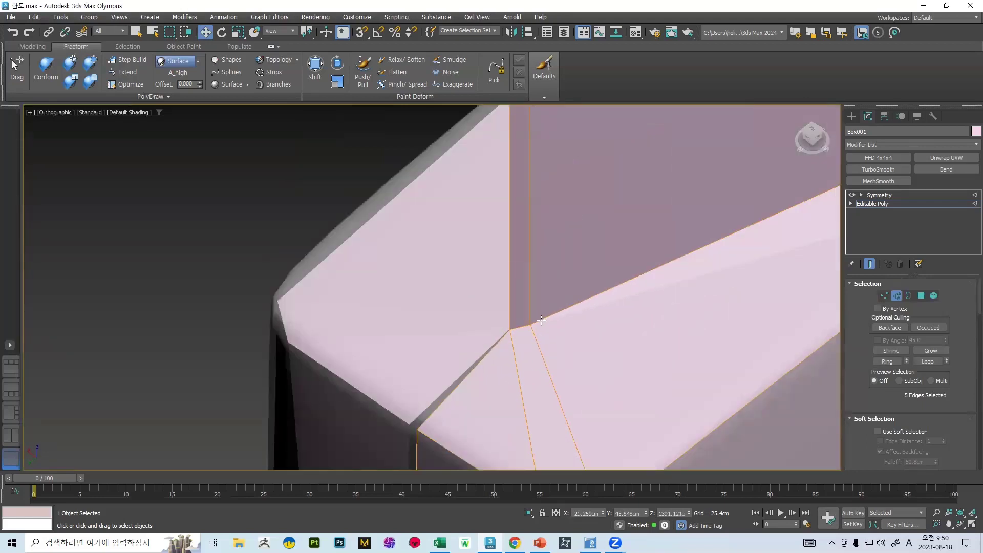
pyautogui.scroll(-4, 541, 320)
pyautogui.scroll(3, 547, 204)
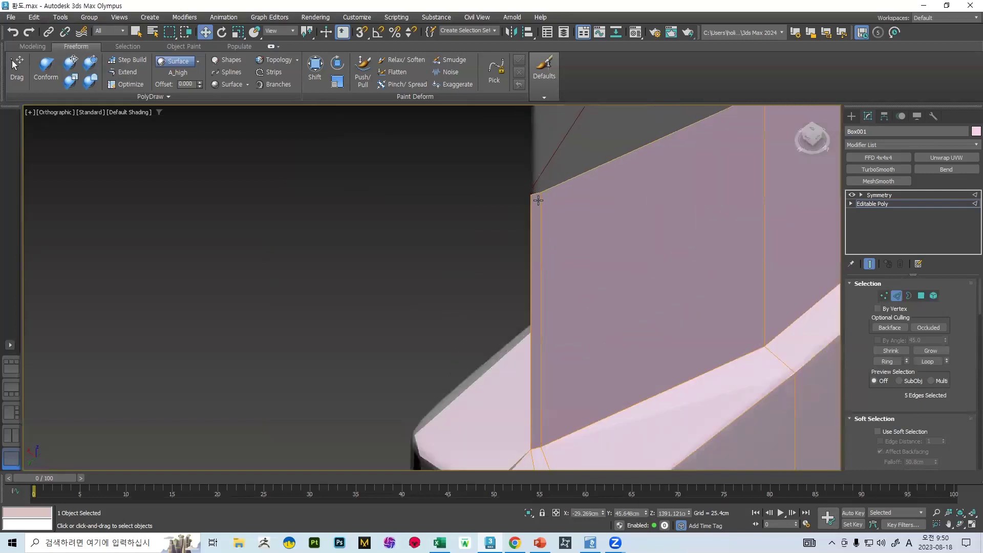
pyautogui.scroll(-5, 538, 200)
pyautogui.scroll(8, 540, 193)
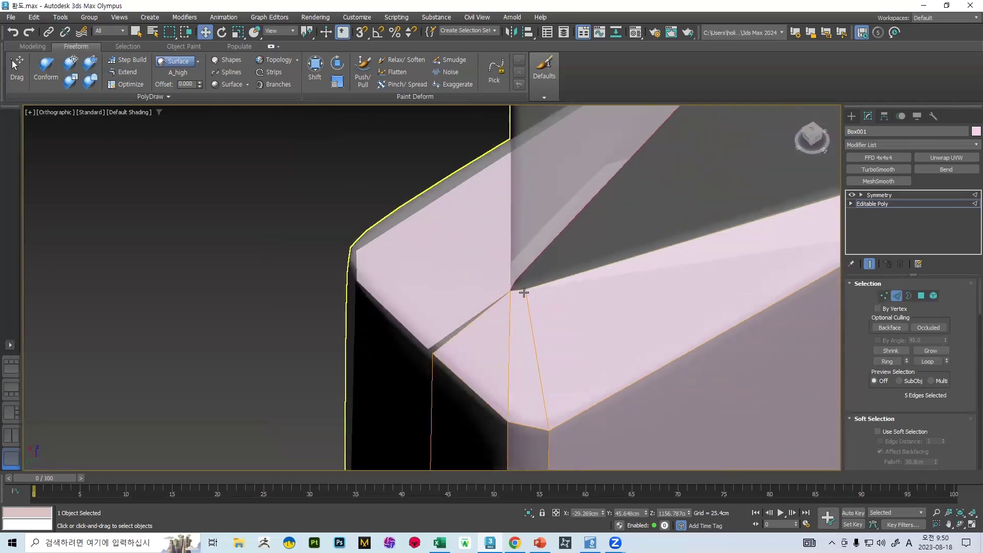
# Step: Target-weld the vertex beside the recess's pointed tip onto the tip vertex and return to edge editing
pyautogui.keyDown('alt'); pyautogui.moveTo(524, 292); pyautogui.dragTo(532, 252, button='middle'); pyautogui.keyUp('alt')
pyautogui.scroll(4, 533, 252)
pyautogui.click(884, 296)
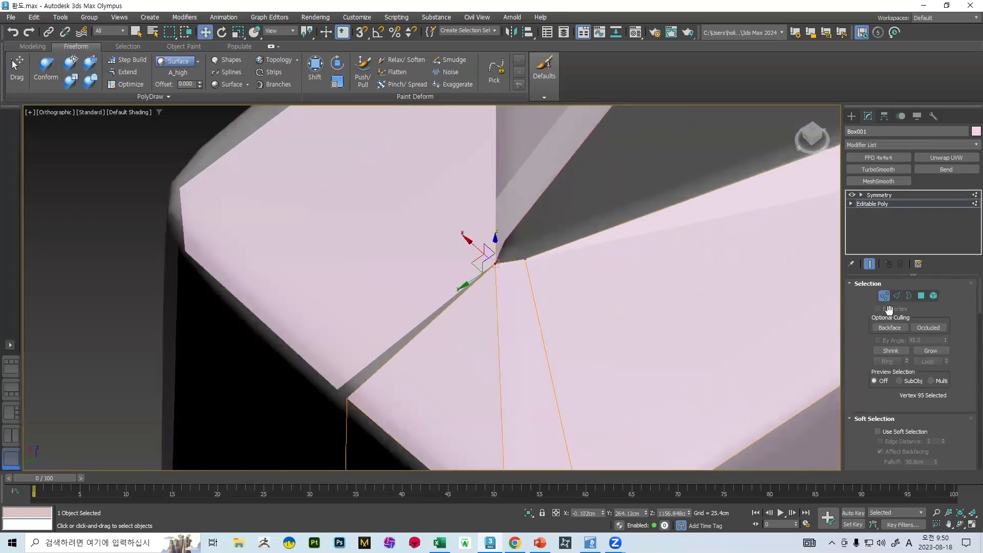
pyautogui.scroll(-5, 888, 309)
pyautogui.scroll(-5, 937, 327)
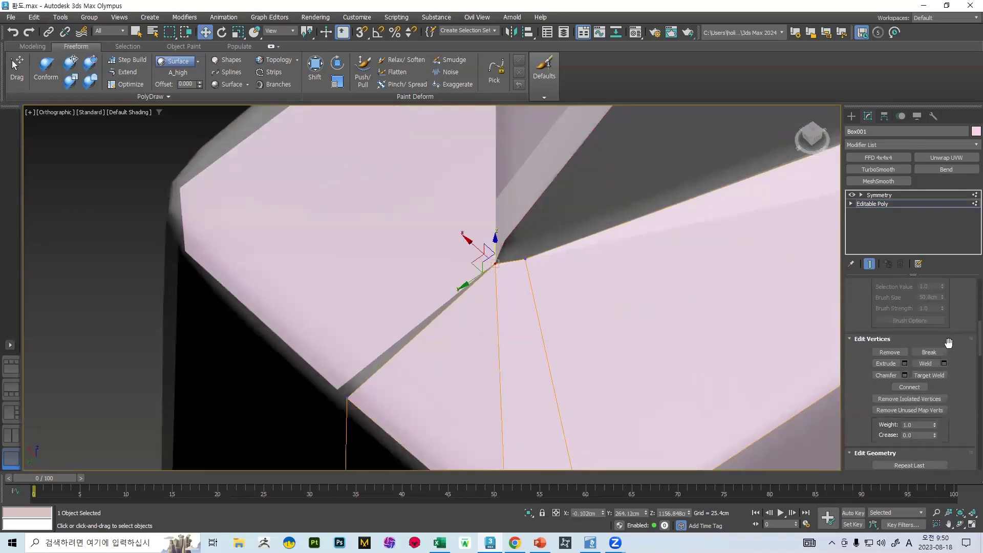
pyautogui.click(938, 300)
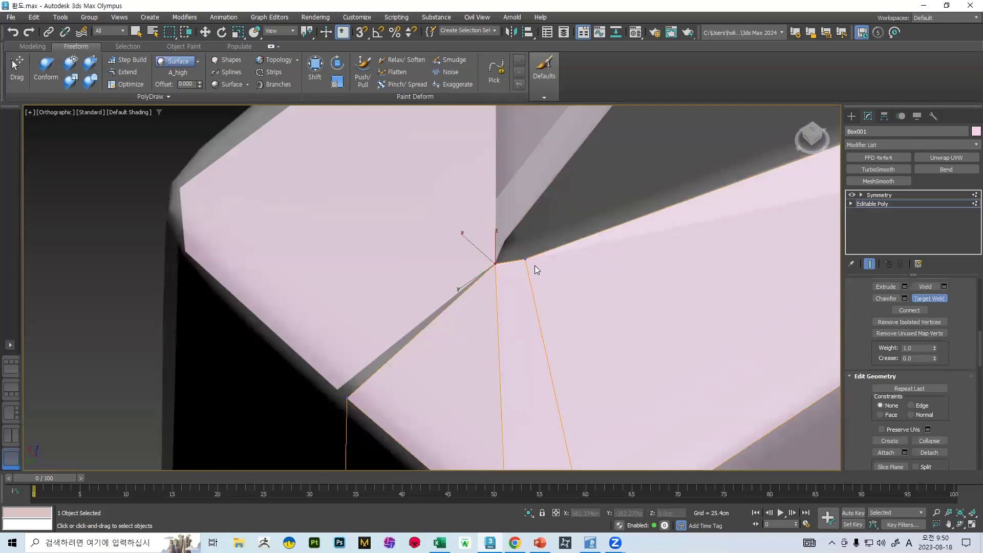
pyautogui.click(497, 263)
pyautogui.scroll(-6, 584, 272)
pyautogui.keyDown('alt'); pyautogui.moveTo(588, 247); pyautogui.dragTo(579, 237, button='middle'); pyautogui.keyUp('alt')
pyautogui.click(927, 299)
pyautogui.press('2')
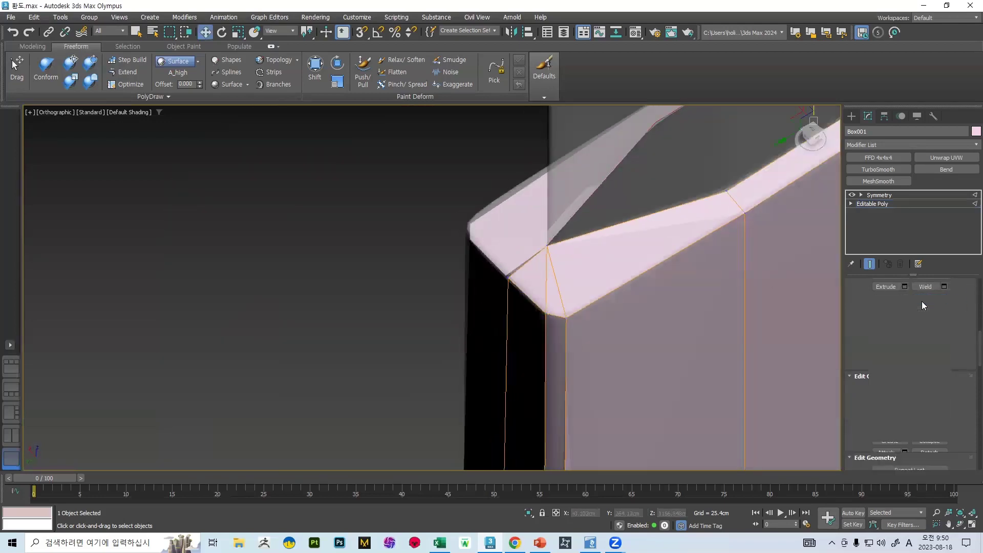
# Step: Extrude the inner recess edges upward around the tall block and raise them to about Z 3699 cm, where the block begins to bend
pyautogui.scroll(-4, 655, 232)
pyautogui.scroll(10, 666, 215)
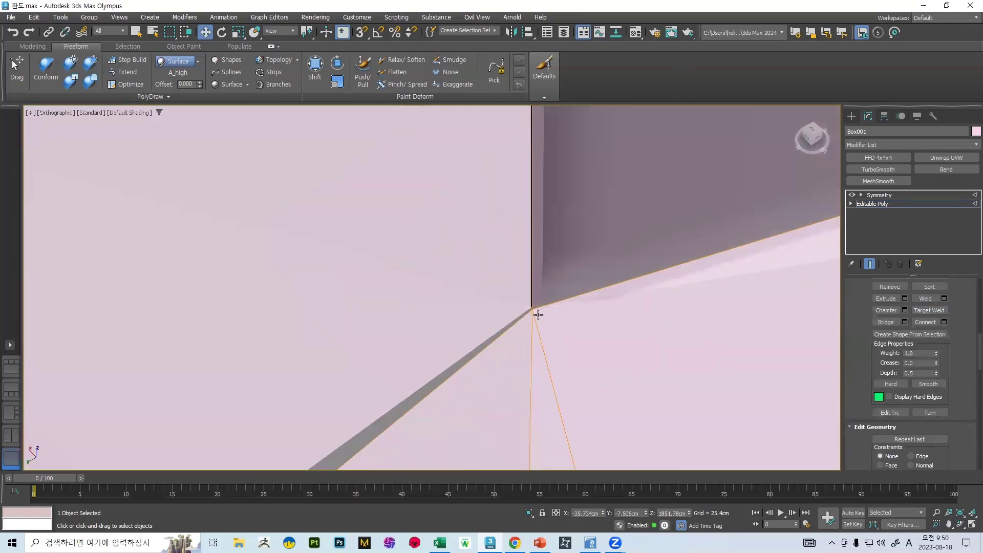
pyautogui.scroll(-10, 538, 314)
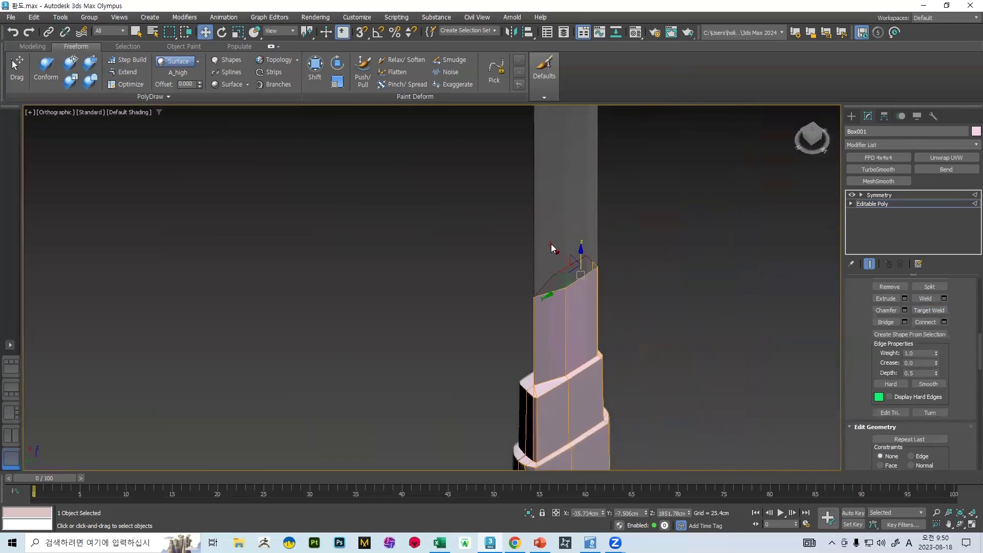
pyautogui.moveTo(550, 244); pyautogui.dragTo(568, 351, button='middle')
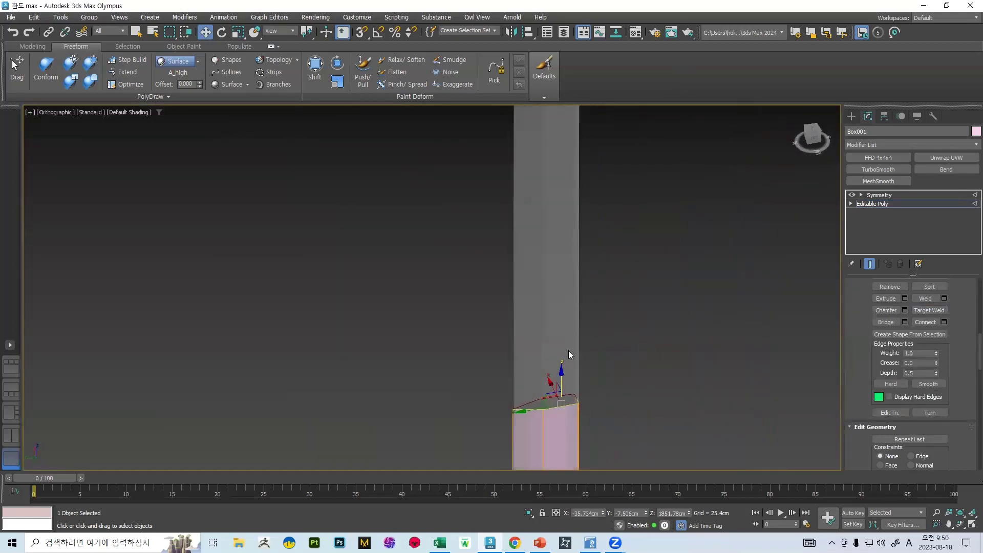
pyautogui.moveTo(562, 378); pyautogui.dragTo(536, 122)
pyautogui.scroll(-5, 535, 171)
pyautogui.moveTo(553, 167); pyautogui.dragTo(520, 296, button='middle')
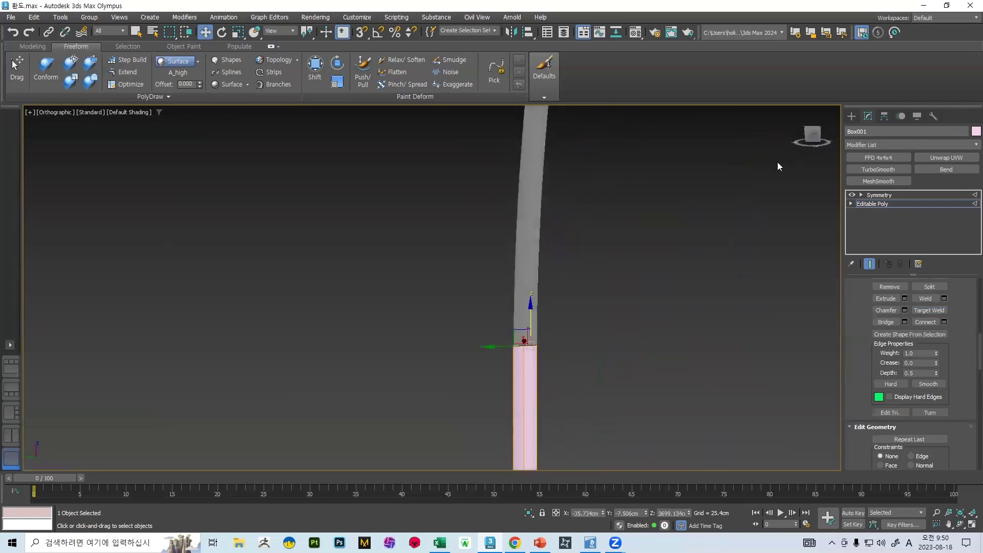
# Step: In the left view, extrude the open top edges up to about Z 4627 cm, tilting and shifting them to fit the bend
pyautogui.click(813, 139)
pyautogui.scroll(-9, 608, 254)
pyautogui.scroll(6, 599, 265)
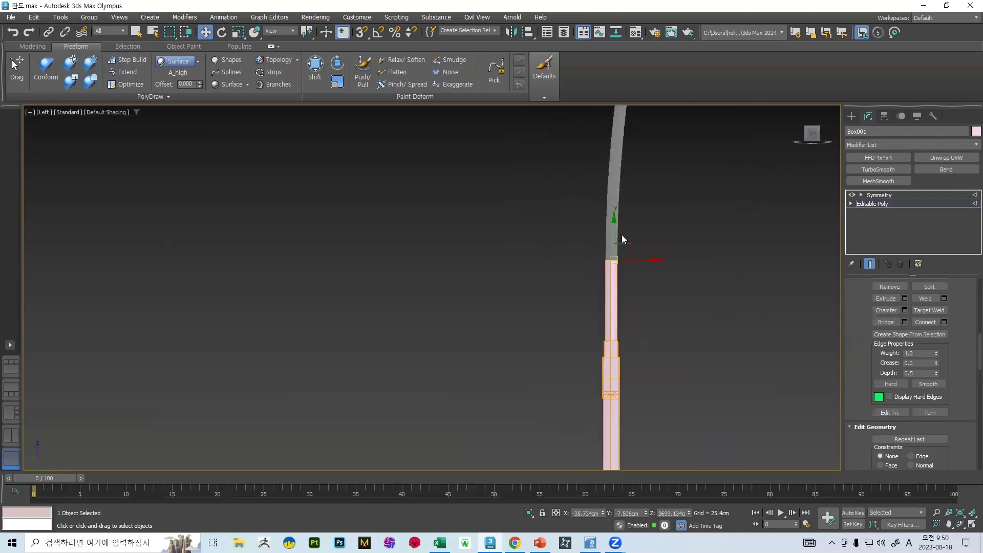
pyautogui.scroll(3, 617, 241)
pyautogui.moveTo(605, 277); pyautogui.dragTo(608, 212)
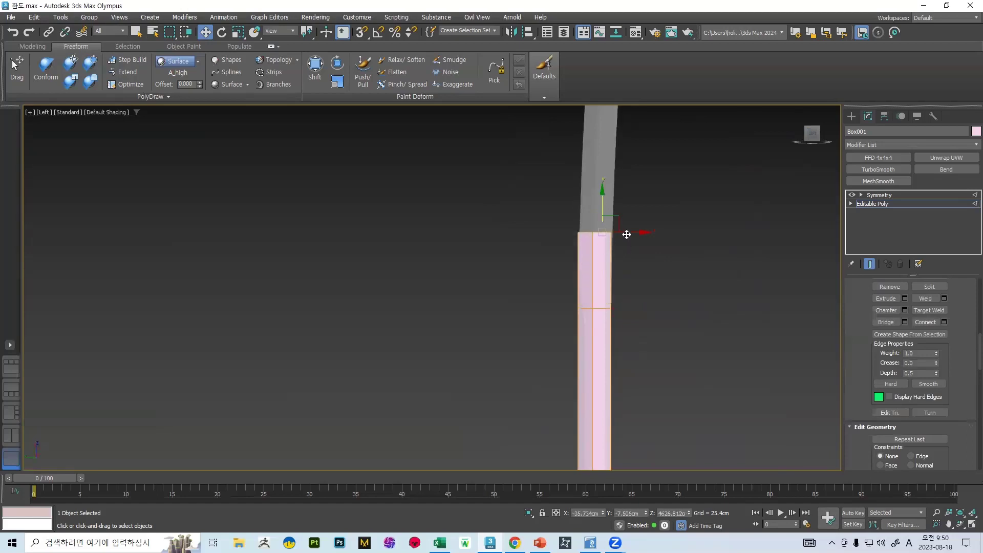
pyautogui.press('e')
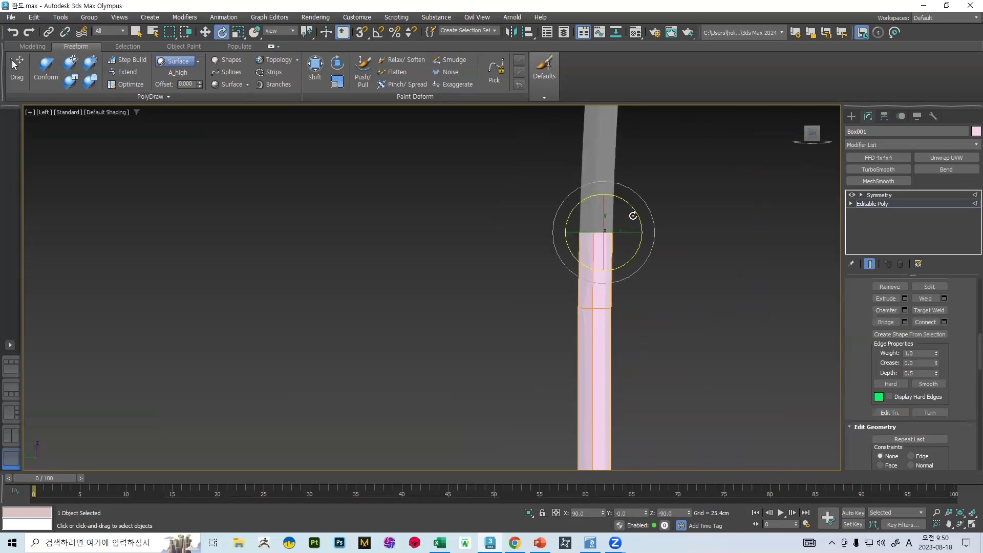
pyautogui.press('w')
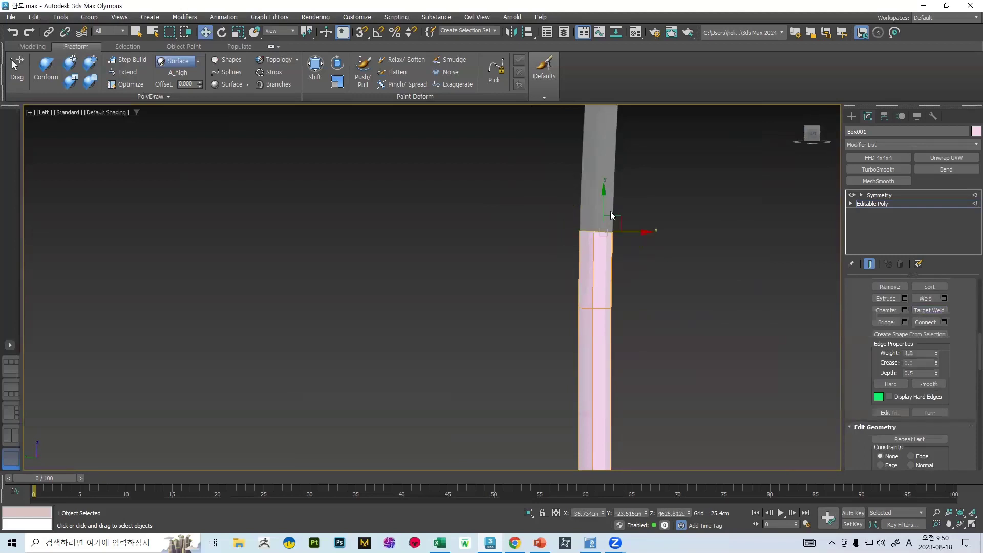
# Step: Extrude the next wall segment up to about Z 5897 cm, shifting and rotating its top edges to match the block's curve
pyautogui.moveTo(612, 210); pyautogui.dragTo(605, 272, button='middle')
pyautogui.moveTo(597, 265); pyautogui.dragTo(597, 151)
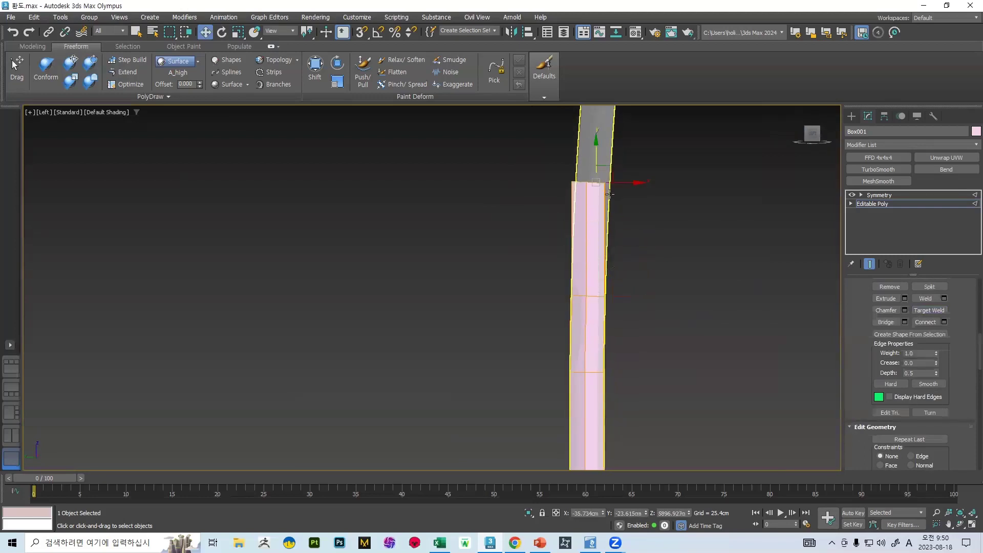
pyautogui.moveTo(620, 182); pyautogui.dragTo(624, 181)
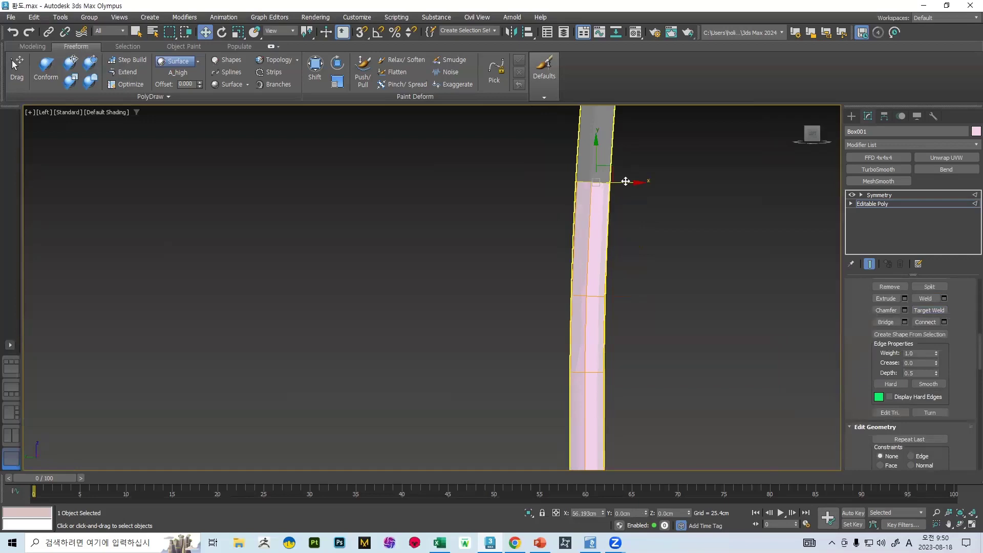
pyautogui.moveTo(630, 199); pyautogui.dragTo(599, 264, button='middle')
pyautogui.press('e')
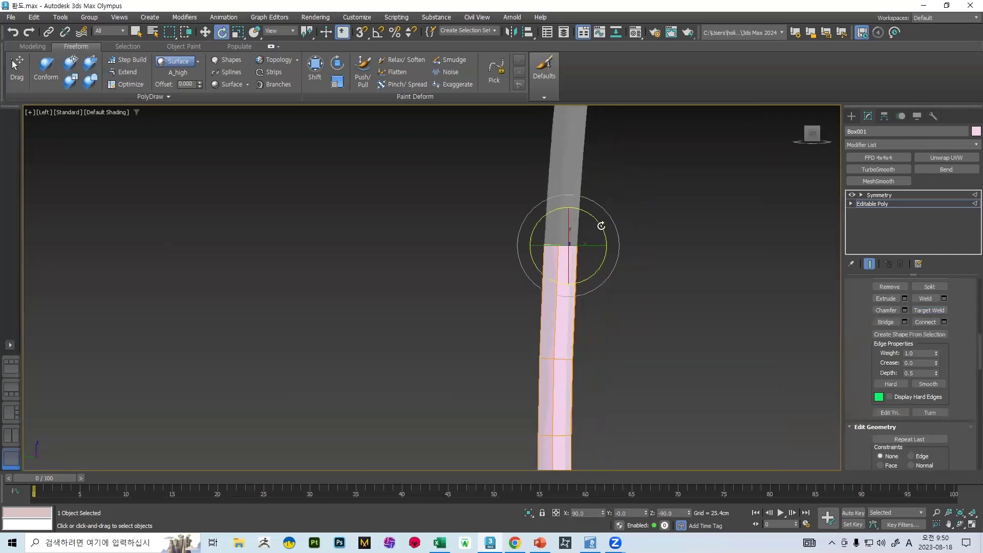
pyautogui.moveTo(581, 196); pyautogui.dragTo(575, 258, button='middle')
pyautogui.scroll(3, 580, 284)
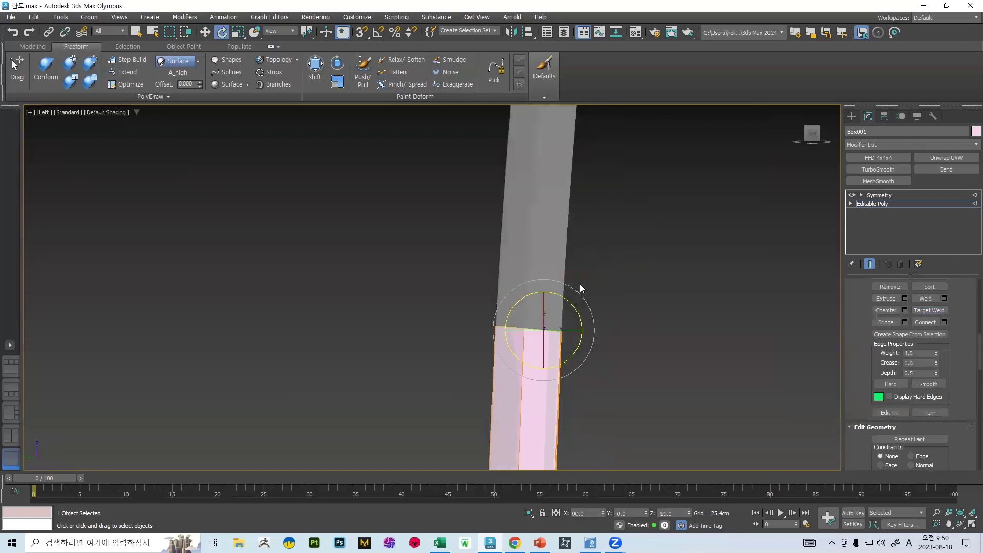
# Step: Extrude another wall segment up to about Z 7056 cm, shift its top edges about 82.6 cm sideways and rotate them along the curve
pyautogui.press('w')
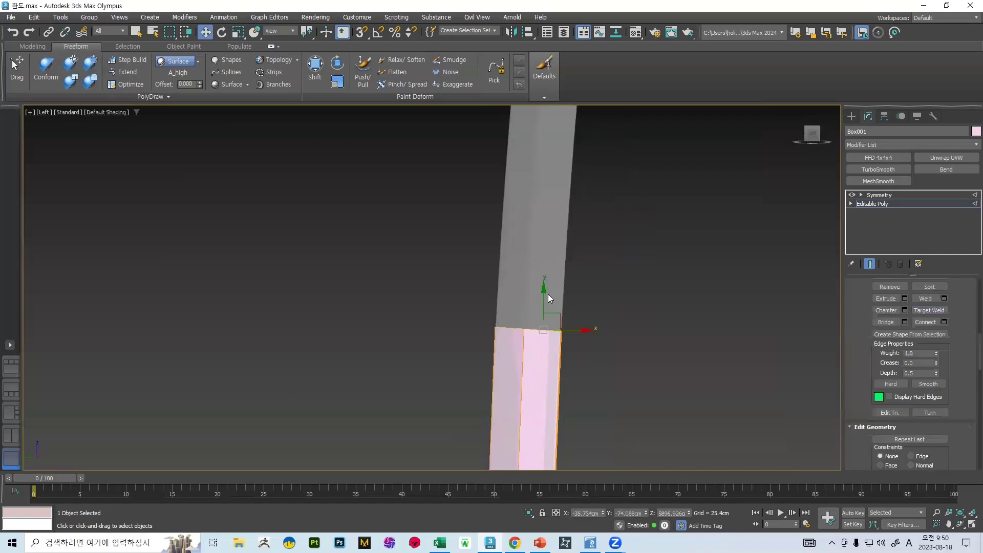
pyautogui.keyDown('shift'); pyautogui.moveTo(544, 301); pyautogui.dragTo(552, 98); pyautogui.keyUp('shift')
pyautogui.moveTo(555, 100); pyautogui.dragTo(553, 242, button='middle')
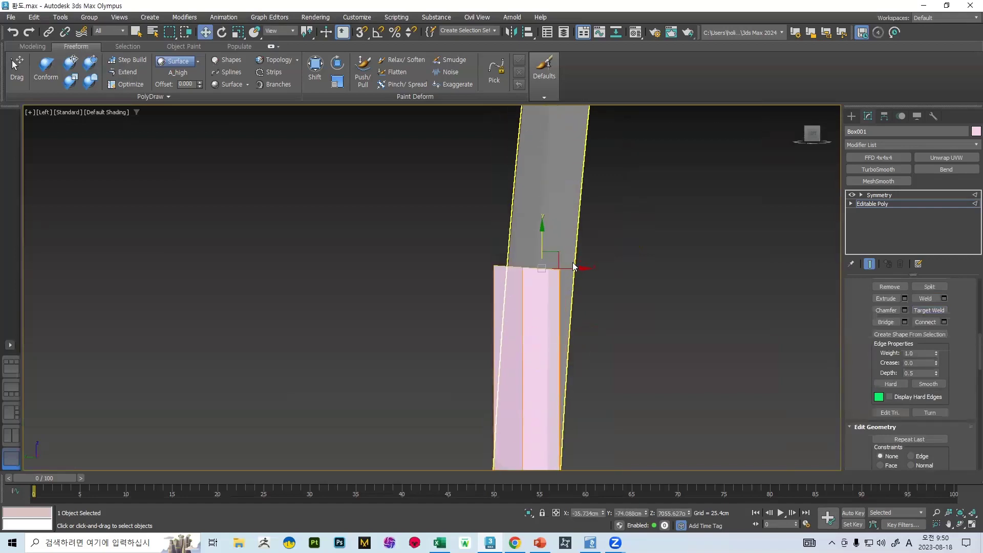
pyautogui.moveTo(571, 267); pyautogui.dragTo(586, 265)
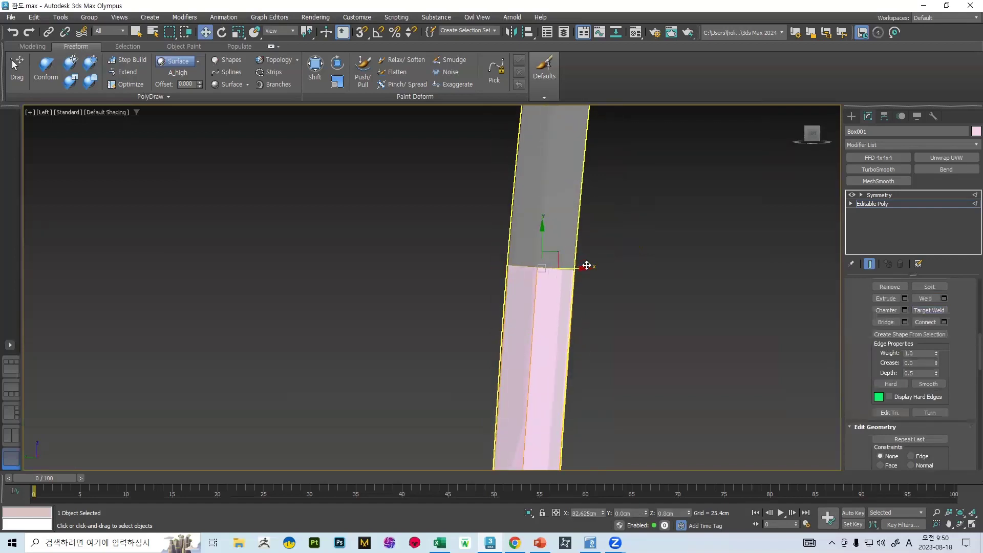
pyautogui.press('e')
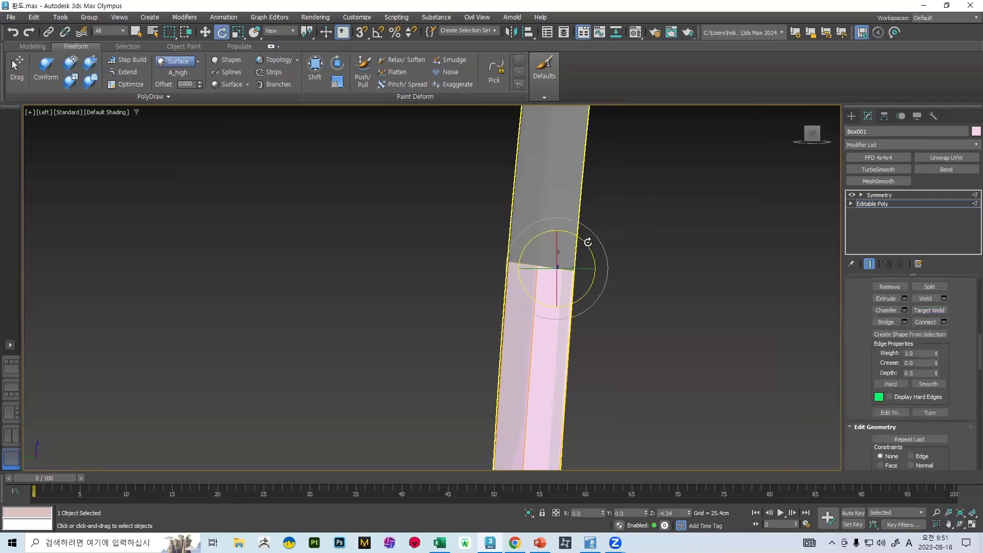
pyautogui.scroll(-3, 589, 242)
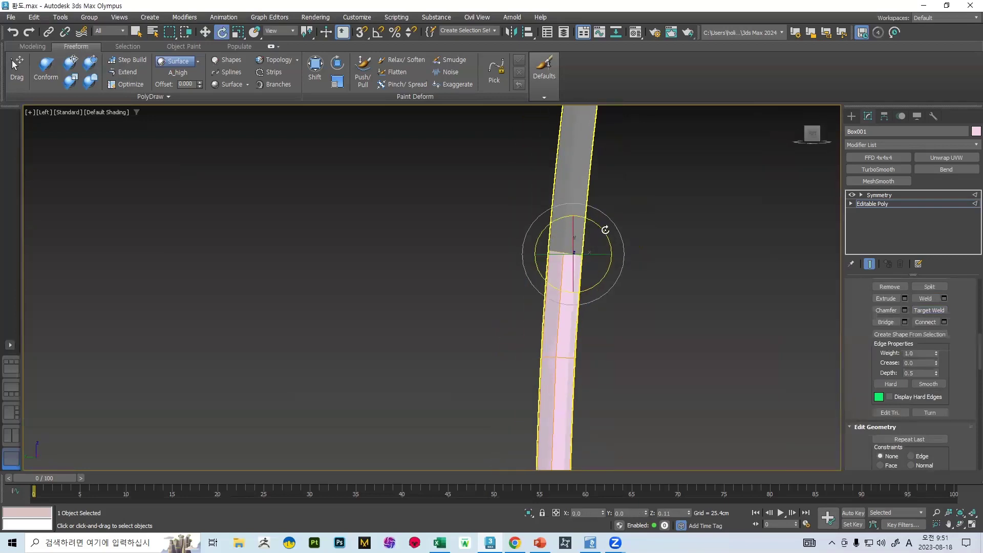
pyautogui.moveTo(606, 224); pyautogui.dragTo(580, 325, button='middle')
pyautogui.press('w')
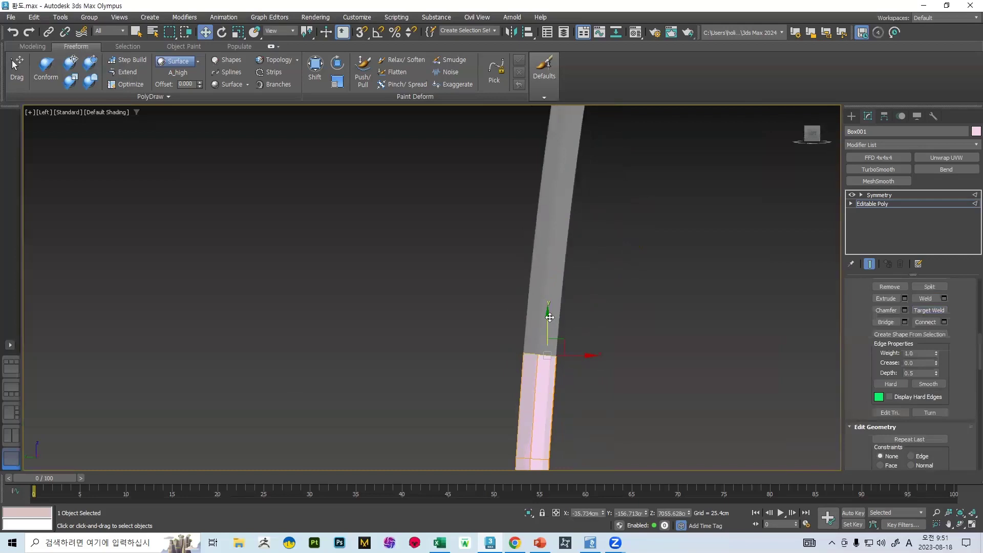
# Step: Extrude the next wall segment up to about Z 8750 cm, shifting and rotating its top edges to match the curve
pyautogui.keyDown('shift'); pyautogui.moveTo(548, 319); pyautogui.dragTo(556, 163); pyautogui.keyUp('shift')
pyautogui.moveTo(577, 204); pyautogui.dragTo(589, 206)
pyautogui.scroll(2, 590, 206)
pyautogui.press('e')
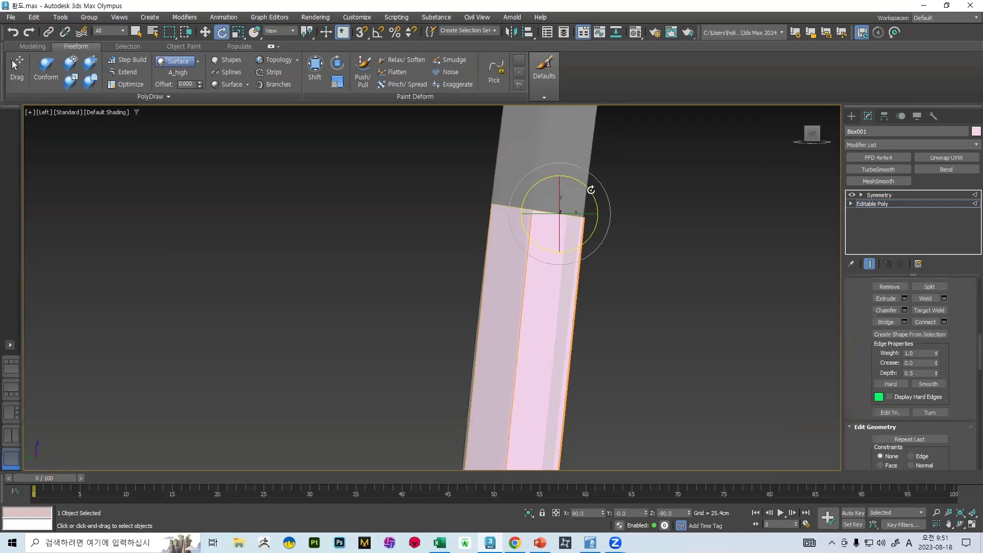
pyautogui.press('w')
pyautogui.moveTo(592, 213); pyautogui.dragTo(592, 212)
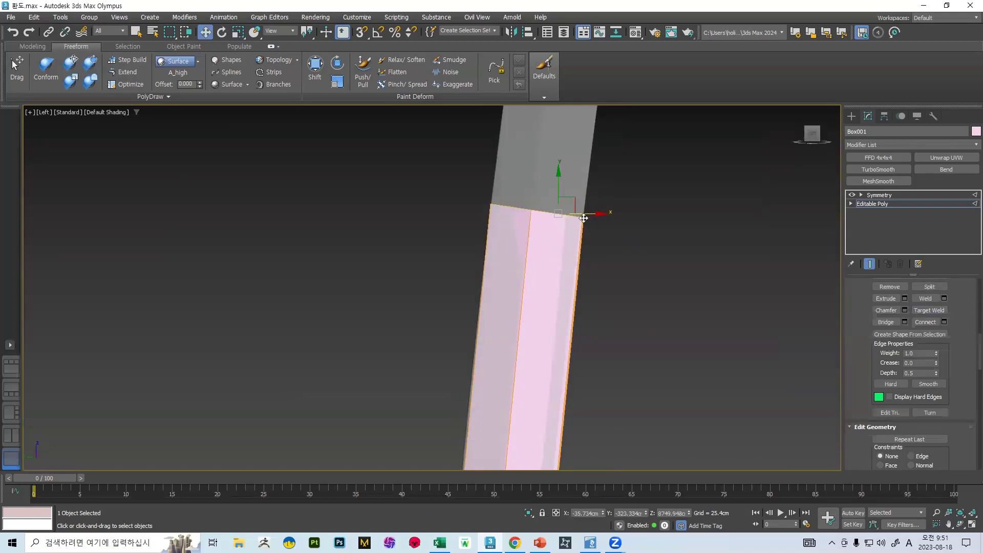
# Step: Extrude another wall segment up to about Z 11864 cm, shift its top edges to about Y -813 cm and rotate them along the curve
pyautogui.scroll(-5, 589, 214)
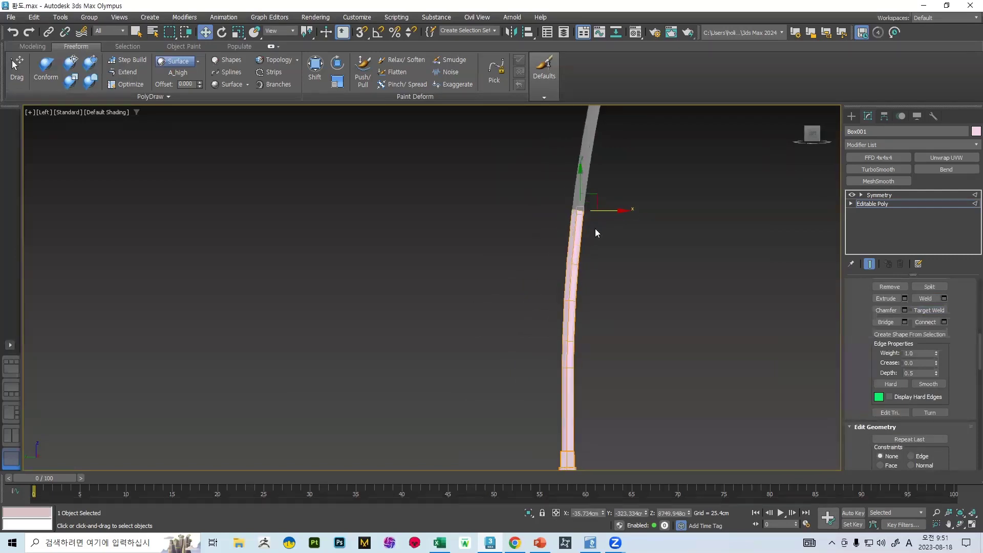
pyautogui.moveTo(596, 232); pyautogui.dragTo(537, 337, button='middle')
pyautogui.moveTo(527, 323); pyautogui.dragTo(534, 185)
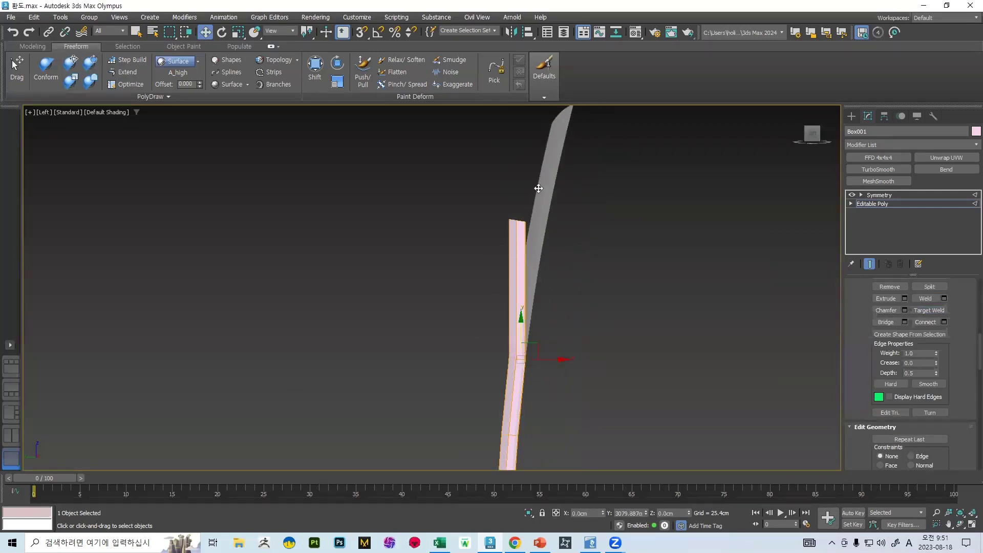
pyautogui.scroll(7, 558, 214)
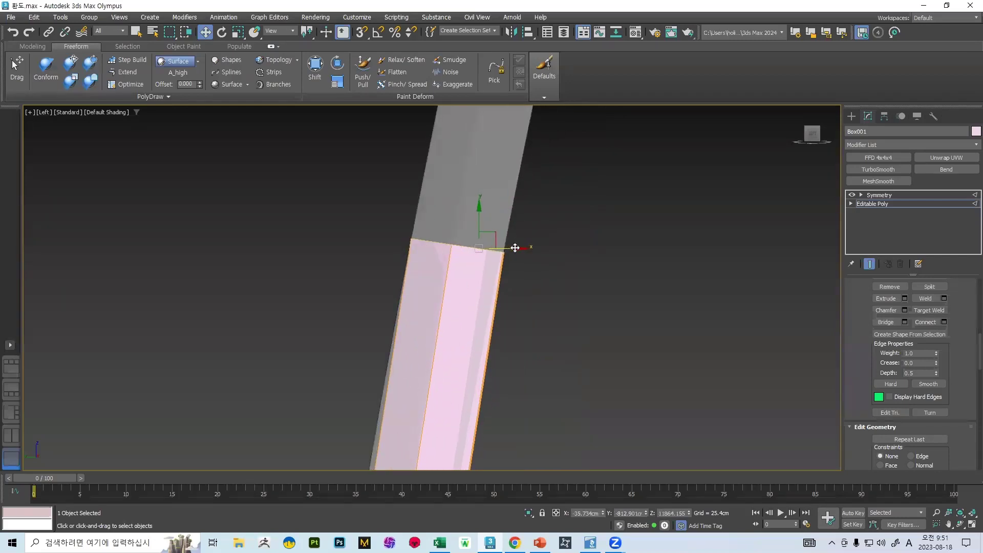
pyautogui.moveTo(513, 249); pyautogui.dragTo(530, 258, button='middle')
pyautogui.moveTo(528, 258); pyautogui.dragTo(530, 258)
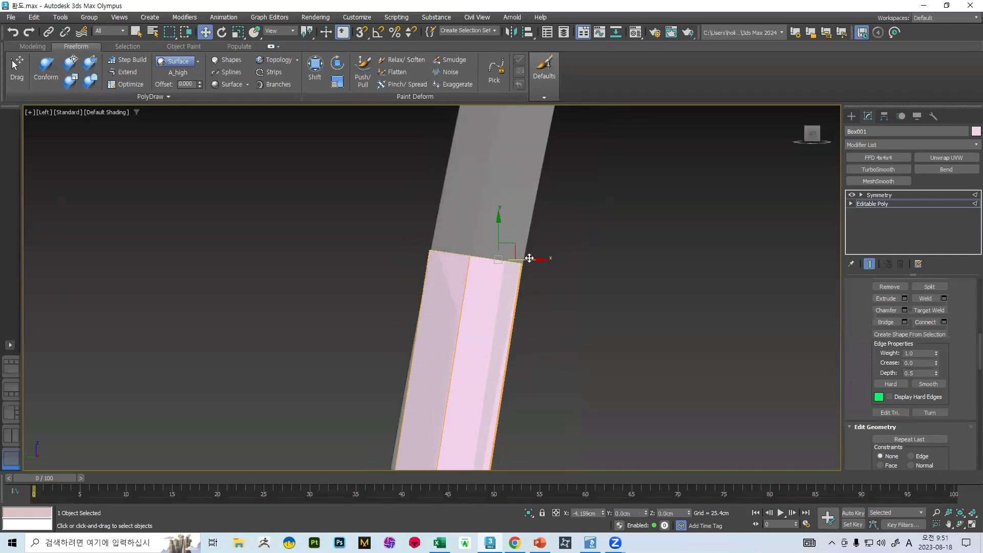
pyautogui.press('e')
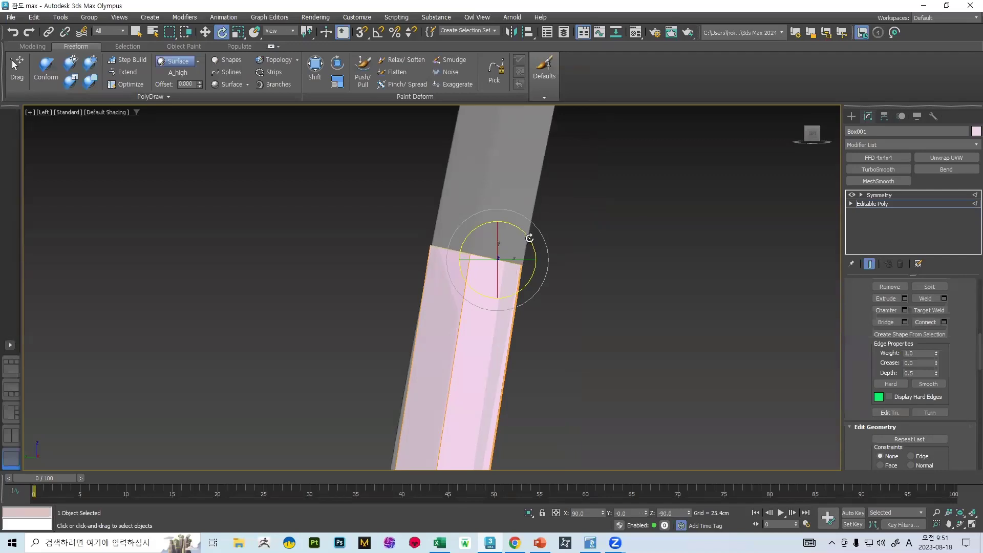
pyautogui.press('w')
pyautogui.scroll(-5, 532, 241)
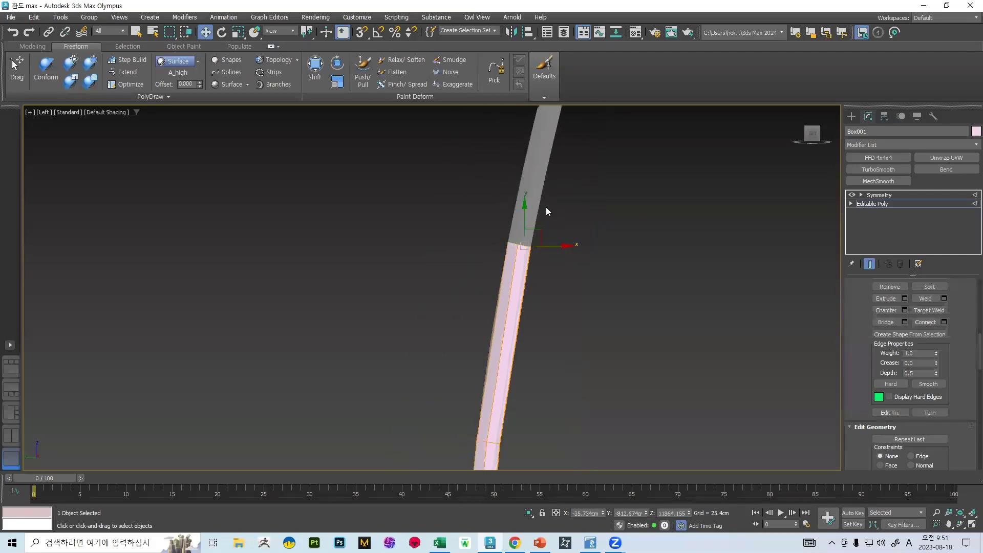
pyautogui.scroll(2, 518, 312)
pyautogui.moveTo(525, 327); pyautogui.dragTo(570, 259, button='middle')
pyautogui.moveTo(601, 294); pyautogui.dragTo(513, 263)
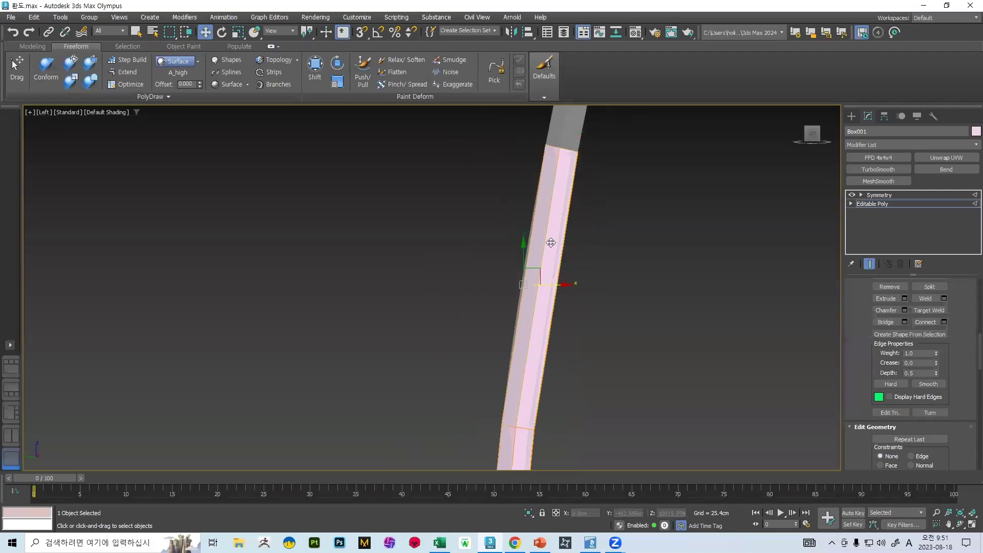
pyautogui.moveTo(582, 175); pyautogui.dragTo(558, 328, button='middle')
pyautogui.click(555, 305)
# Step: Extrude the open top edges up to about Z 13283 cm, shifting and rotating them to fit the high-poly blade outline
pyautogui.moveTo(557, 267); pyautogui.dragTo(545, 332, button='middle')
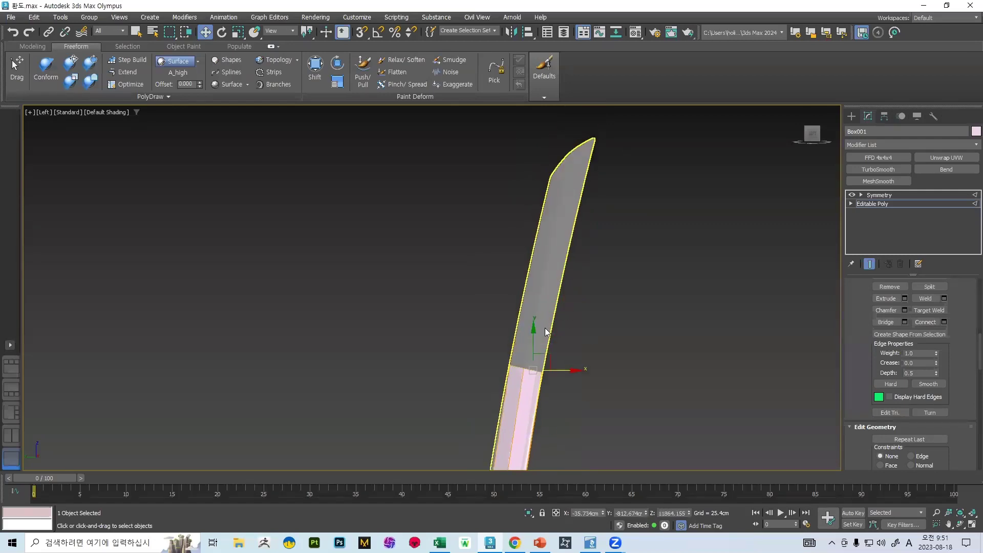
pyautogui.keyDown('shift'); pyautogui.moveTo(534, 338); pyautogui.dragTo(567, 257); pyautogui.keyUp('shift')
pyautogui.moveTo(568, 204); pyautogui.dragTo(600, 246)
pyautogui.moveTo(567, 177); pyautogui.dragTo(585, 243)
pyautogui.scroll(3, 584, 242)
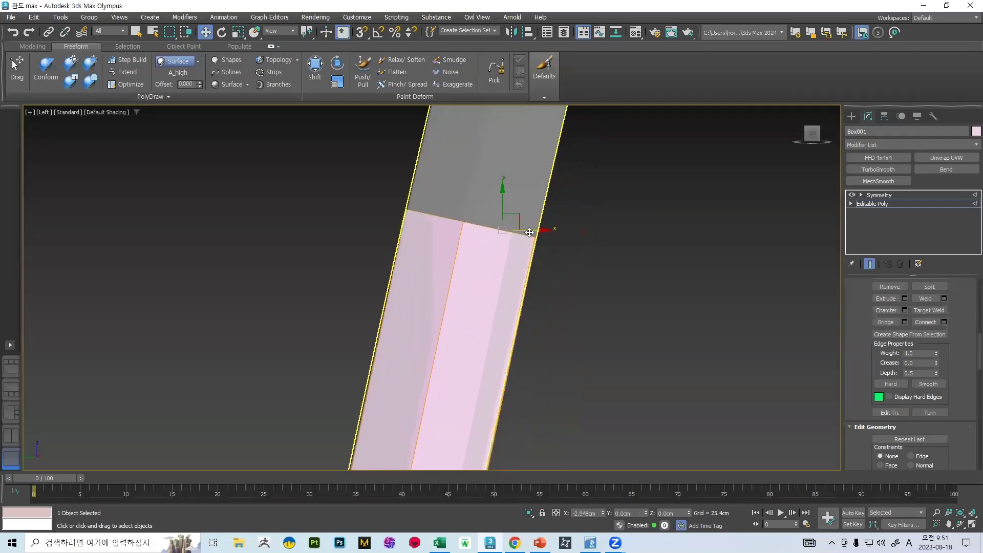
pyautogui.press('e')
pyautogui.moveTo(538, 219); pyautogui.dragTo(538, 221)
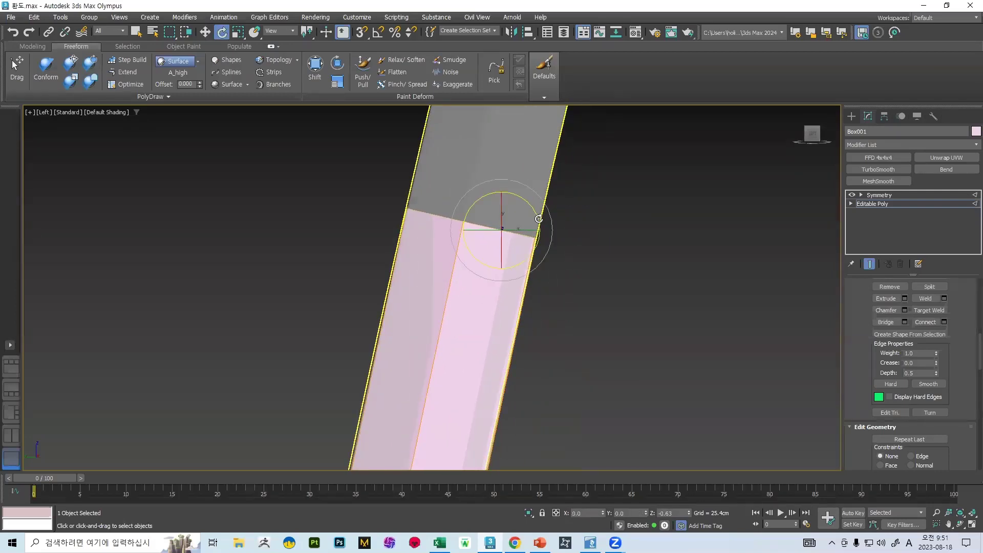
pyautogui.scroll(-4, 539, 218)
pyautogui.press('w')
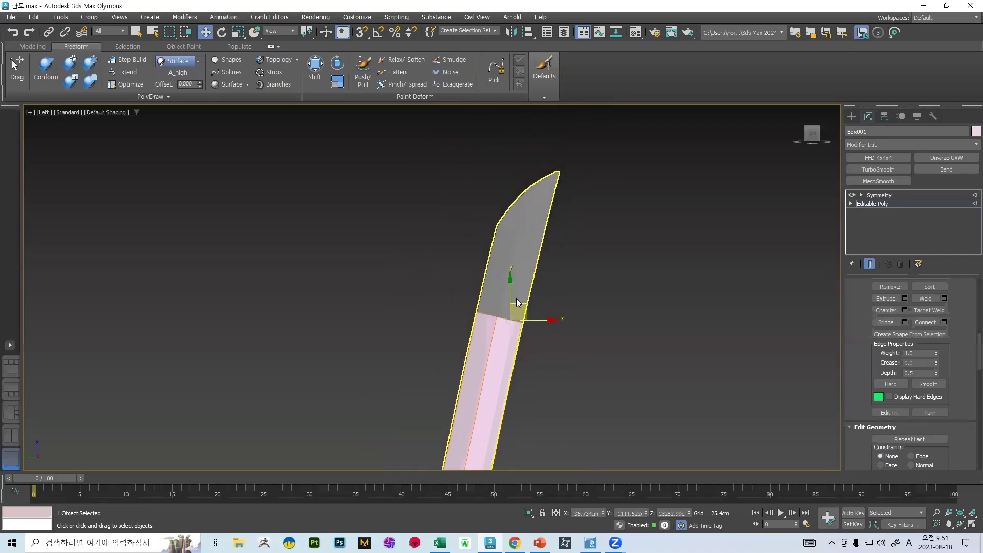
# Step: Extrude the top edges to the base of the blade's slanted tip, at about Z 13961 cm, and align them with the outline
pyautogui.moveTo(516, 302); pyautogui.dragTo(518, 217)
pyautogui.scroll(3, 528, 216)
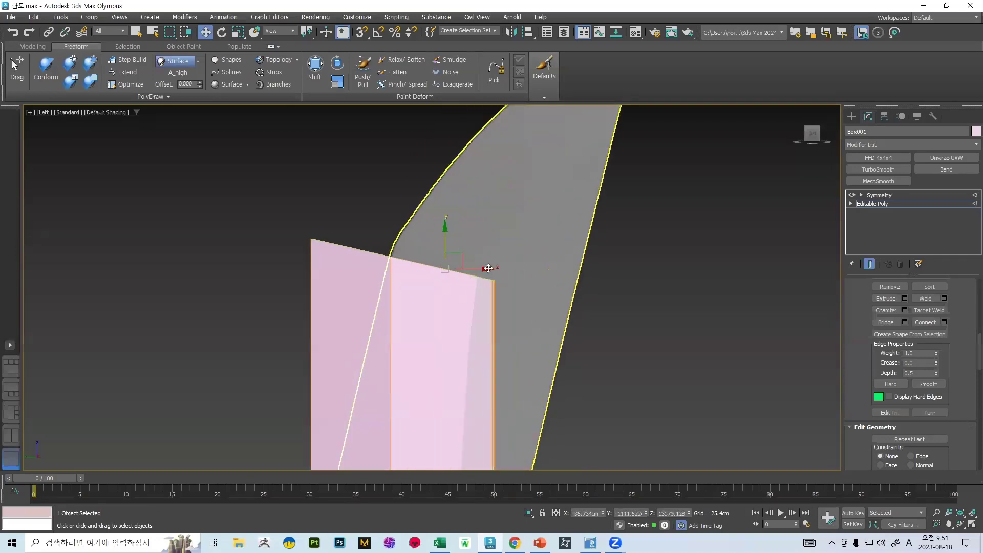
pyautogui.moveTo(488, 268); pyautogui.dragTo(556, 282)
pyautogui.moveTo(527, 241); pyautogui.dragTo(551, 280)
pyautogui.scroll(-4, 543, 259)
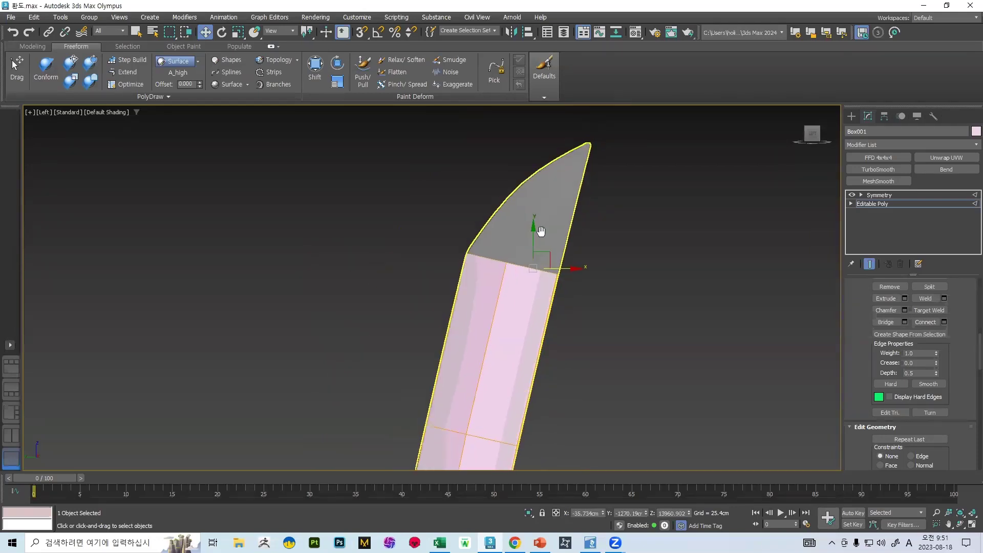
pyautogui.press('e')
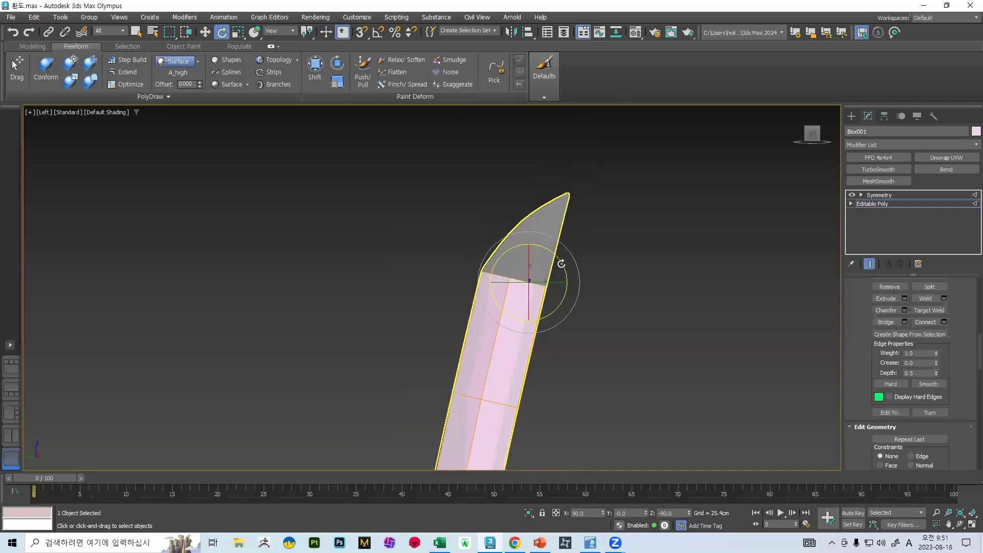
pyautogui.press('w')
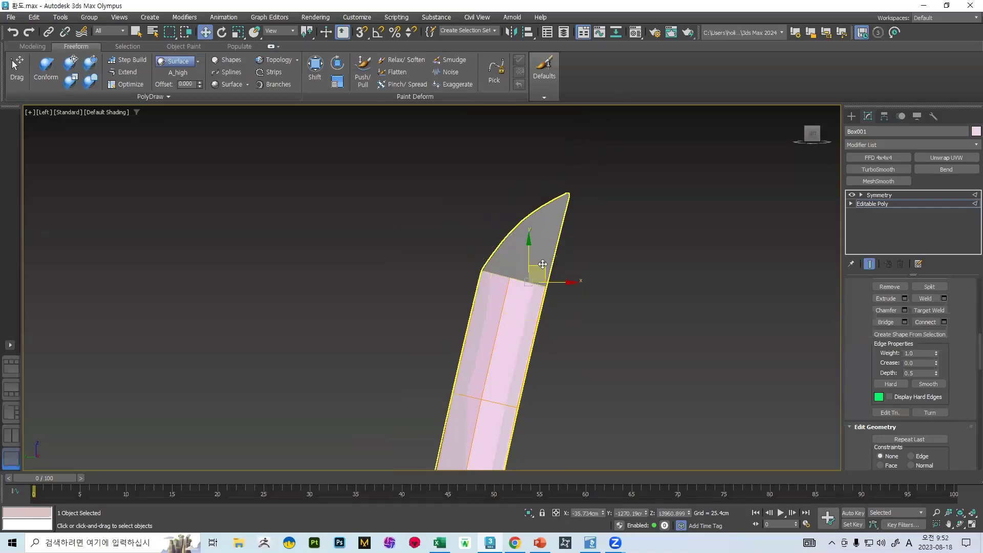
# Step: Extrude the top edges into the slanted tip up to about Z 14213 cm, then scale and shift them to fit the narrowing outline
pyautogui.moveTo(529, 257); pyautogui.dragTo(576, 256)
pyautogui.press('r')
pyautogui.press('w')
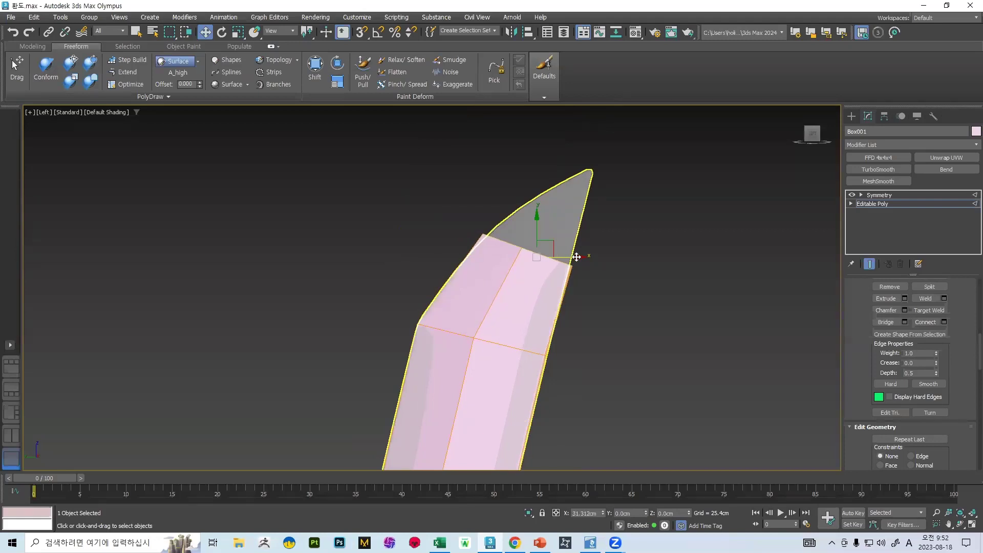
# Step: In the left view, scale the tip segment's top edges and settle them at about Z 14200 cm against the tip outline
pyautogui.moveTo(566, 257)
pyautogui.keyDown('alt'); pyautogui.mouseDown(button='middle')
pyautogui.moveTo(570, 248)
pyautogui.moveTo(529, 261)
pyautogui.moveTo(547, 270)
pyautogui.moveTo(581, 235)
pyautogui.moveTo(569, 258)
pyautogui.mouseUp(button='middle'); pyautogui.keyUp('alt')
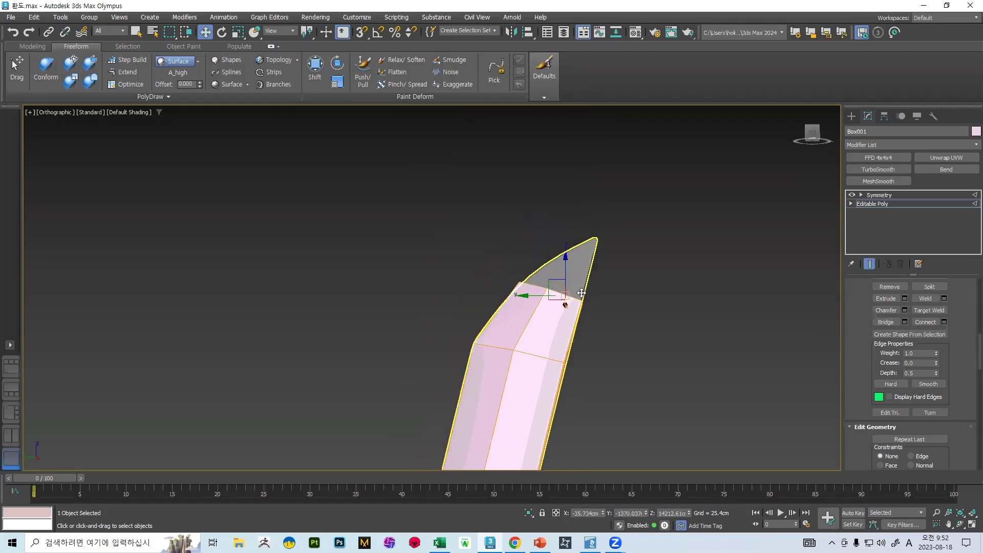
pyautogui.press('l')
pyautogui.moveTo(583, 184); pyautogui.dragTo(520, 418, button='middle')
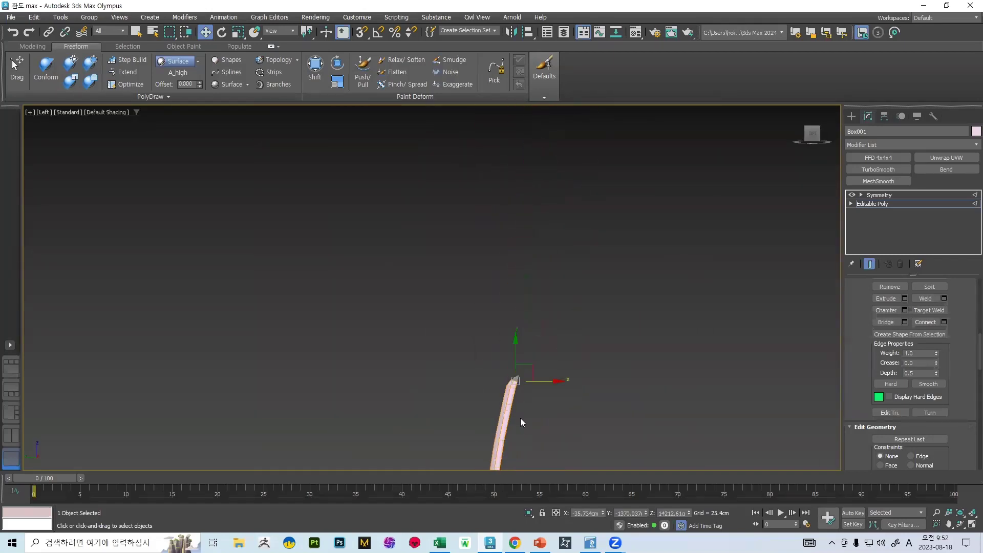
pyautogui.scroll(6, 512, 395)
pyautogui.press('r')
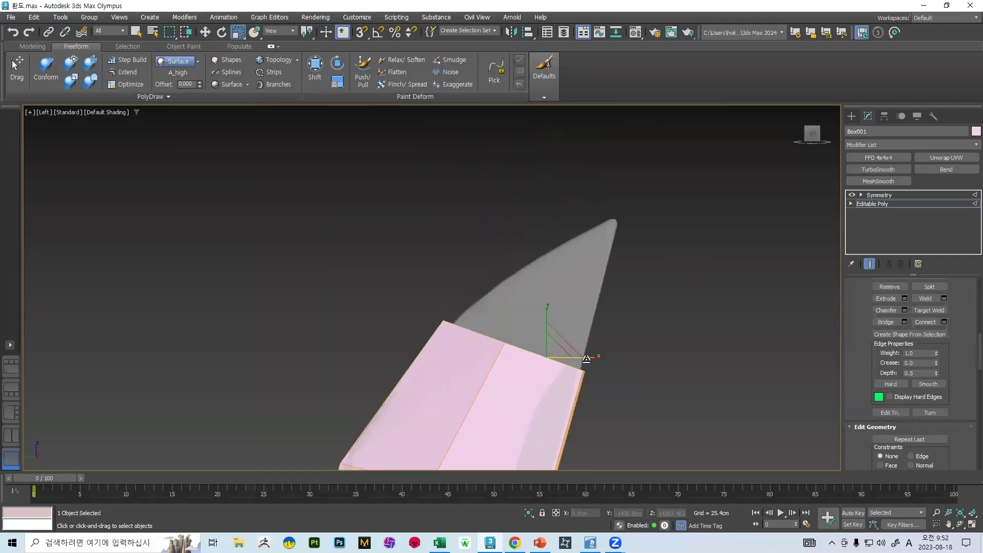
pyautogui.moveTo(586, 358); pyautogui.dragTo(558, 201)
# Step: Try to extend the top edges further toward the pointed tip, and undo the attempt
pyautogui.press('w')
pyautogui.moveTo(578, 237); pyautogui.dragTo(674, 219)
pyautogui.hotkey('ctrl', 'z')
pyautogui.hotkey('ctrl', 'z')
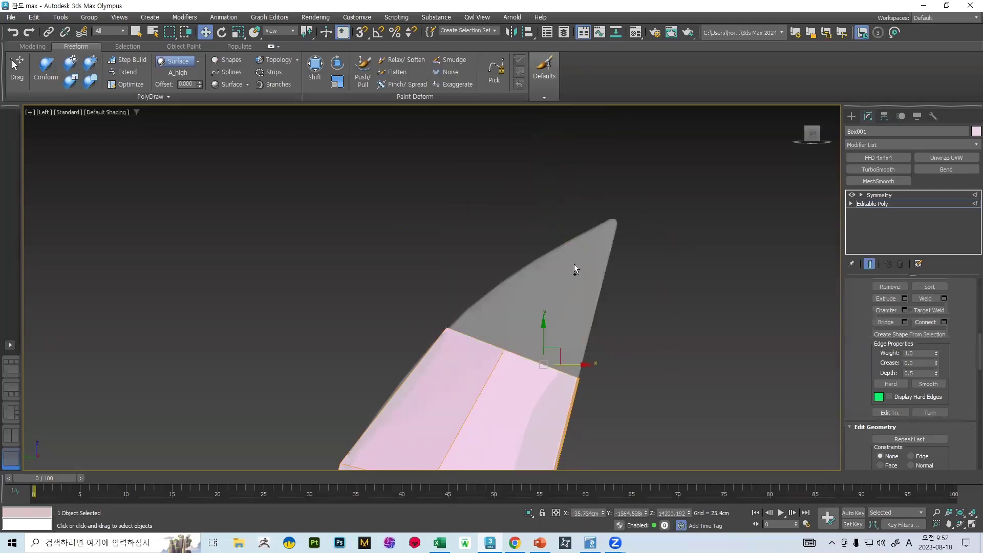
# Step: Examine from several angles how the low-poly tip segment and blade edge fit the high-poly surface
pyautogui.keyDown('alt'); pyautogui.moveTo(614, 249); pyautogui.dragTo(616, 205, button='middle'); pyautogui.keyUp('alt')
pyautogui.scroll(5, 604, 202)
pyautogui.scroll(4, 502, 235)
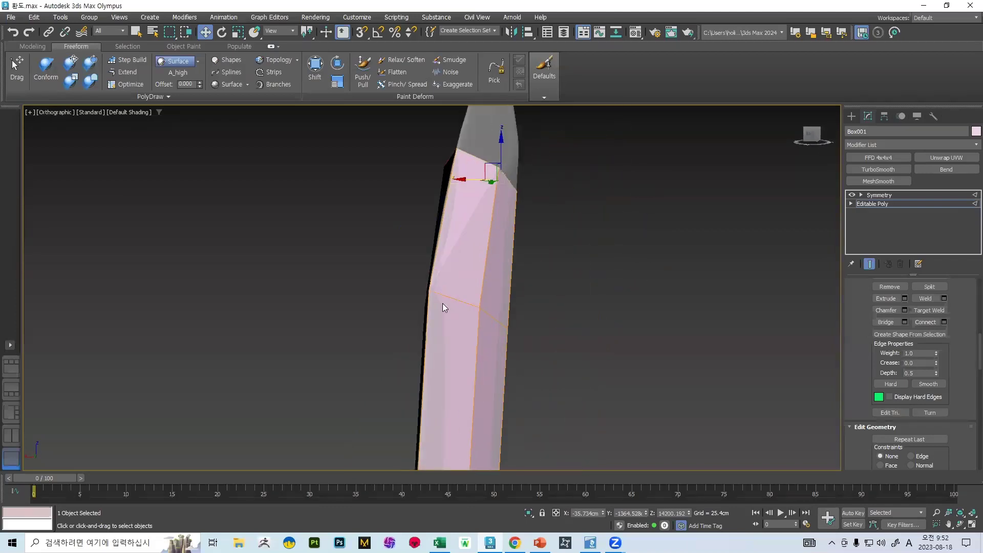
pyautogui.scroll(3, 442, 303)
pyautogui.keyDown('alt'); pyautogui.moveTo(440, 277); pyautogui.dragTo(663, 351, button='middle'); pyautogui.keyUp('alt')
pyautogui.scroll(5, 640, 337)
pyautogui.scroll(-12, 606, 311)
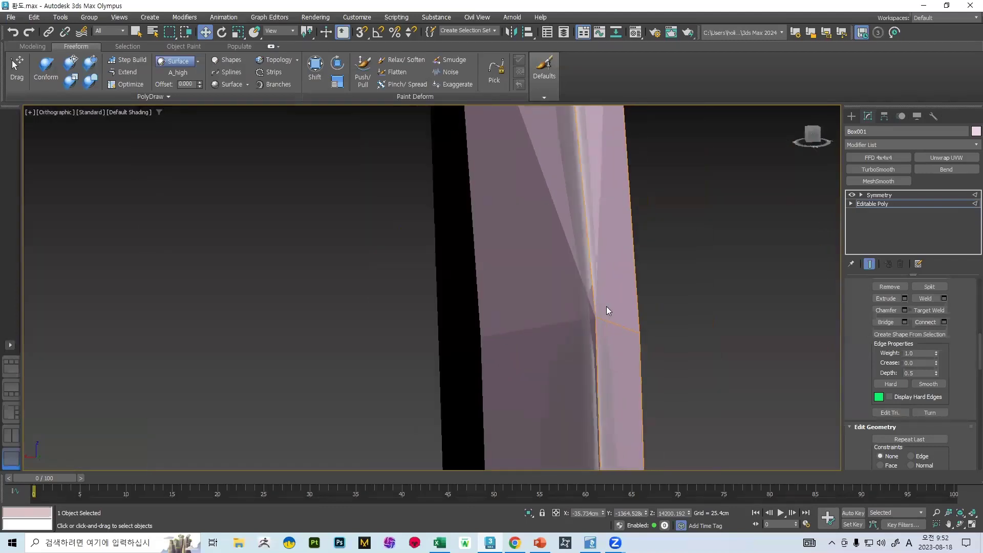
pyautogui.keyDown('alt'); pyautogui.moveTo(609, 285); pyautogui.dragTo(600, 247, button='middle'); pyautogui.keyUp('alt')
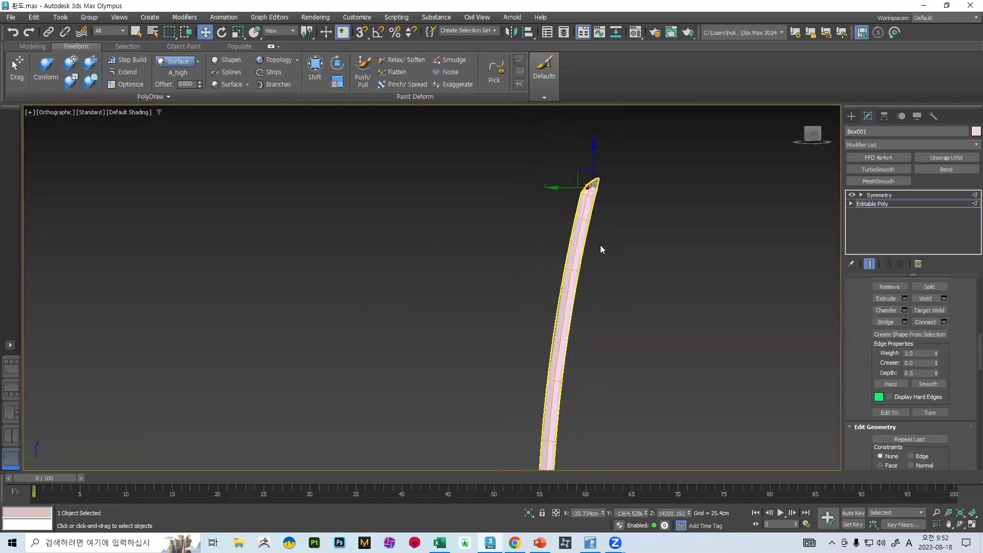
# Step: In the left view, connect the lengthwise edges of the long segment below Z 11864 cm to add an edge loop at its middle
pyautogui.click(811, 140)
pyautogui.scroll(8, 555, 328)
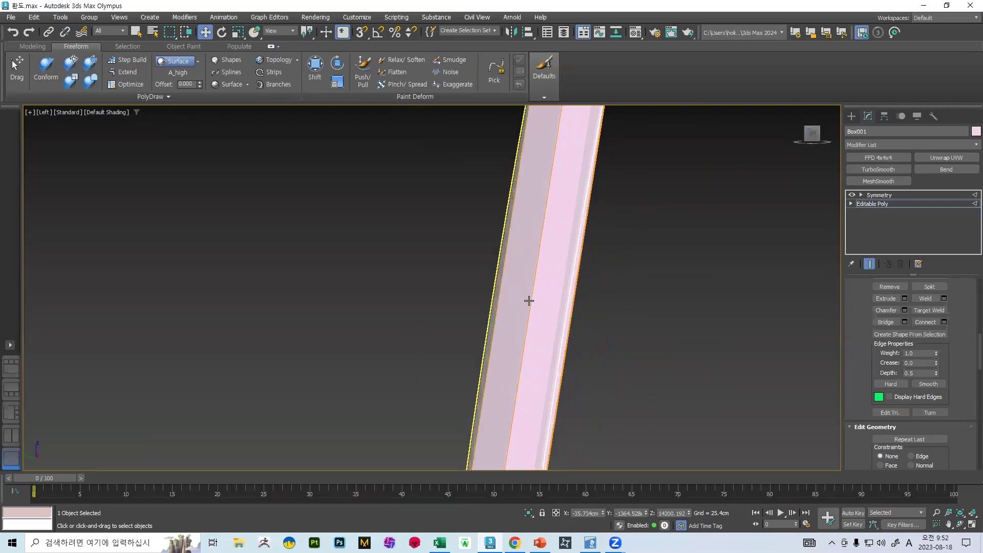
pyautogui.moveTo(529, 300); pyautogui.dragTo(565, 236, button='middle')
pyautogui.scroll(-4, 565, 236)
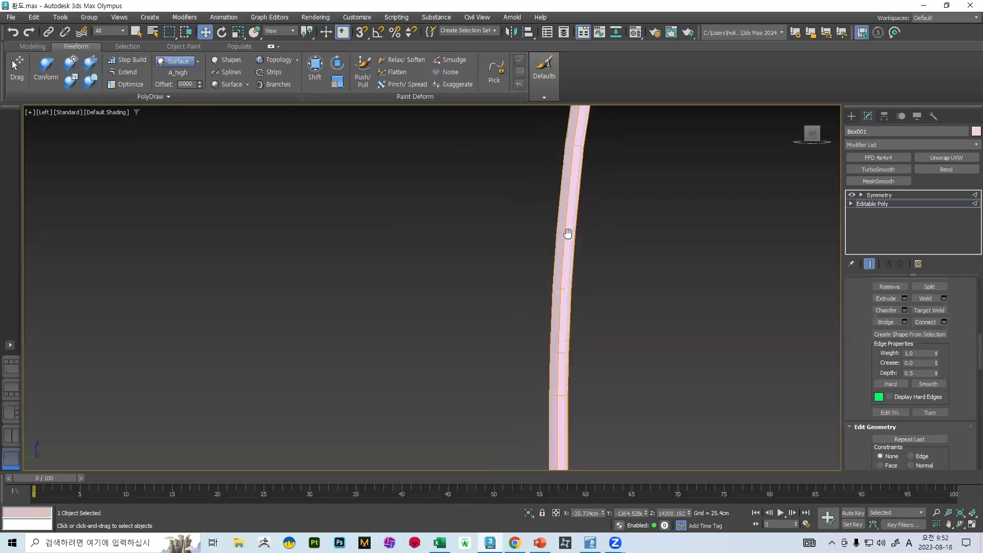
pyautogui.scroll(4, 560, 271)
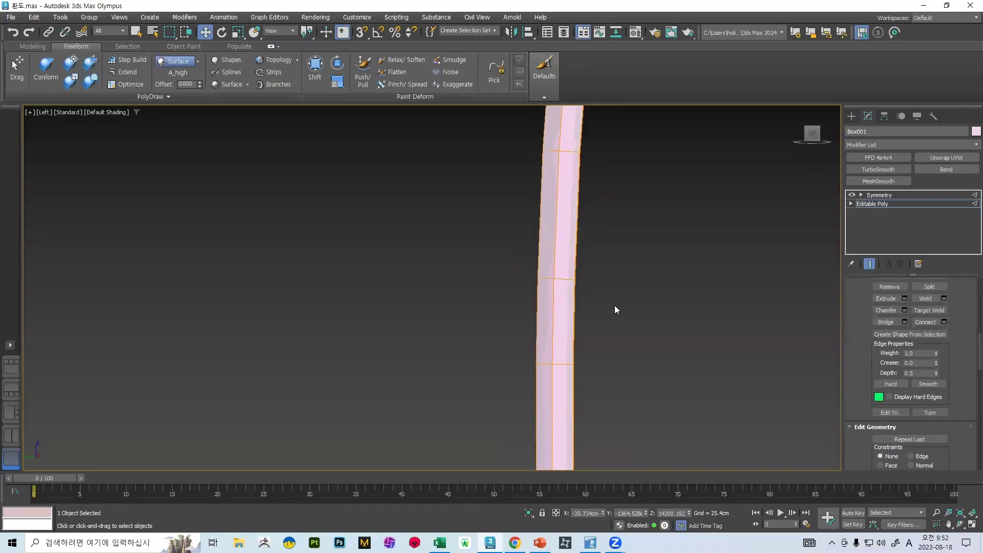
pyautogui.moveTo(569, 254); pyautogui.dragTo(572, 297, button='middle')
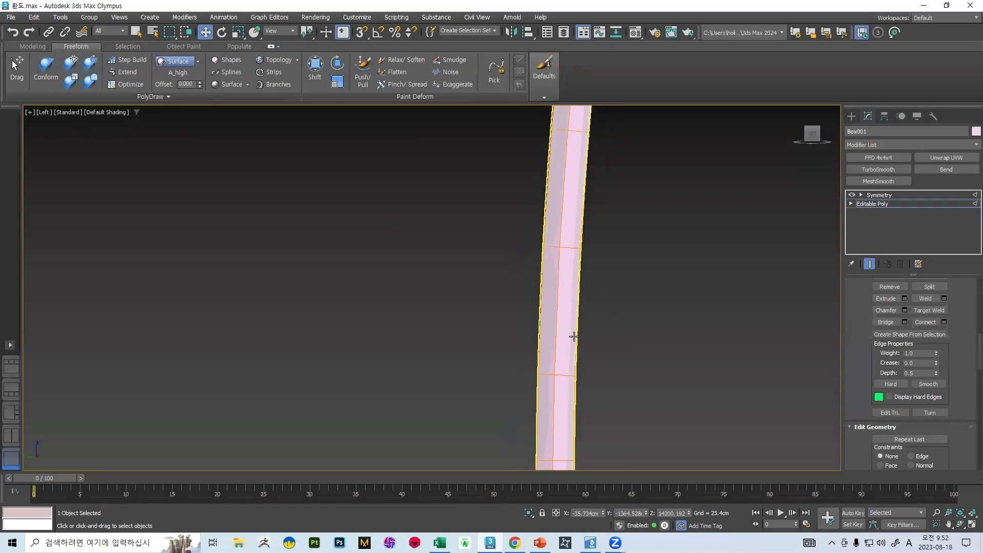
pyautogui.scroll(-4, 574, 314)
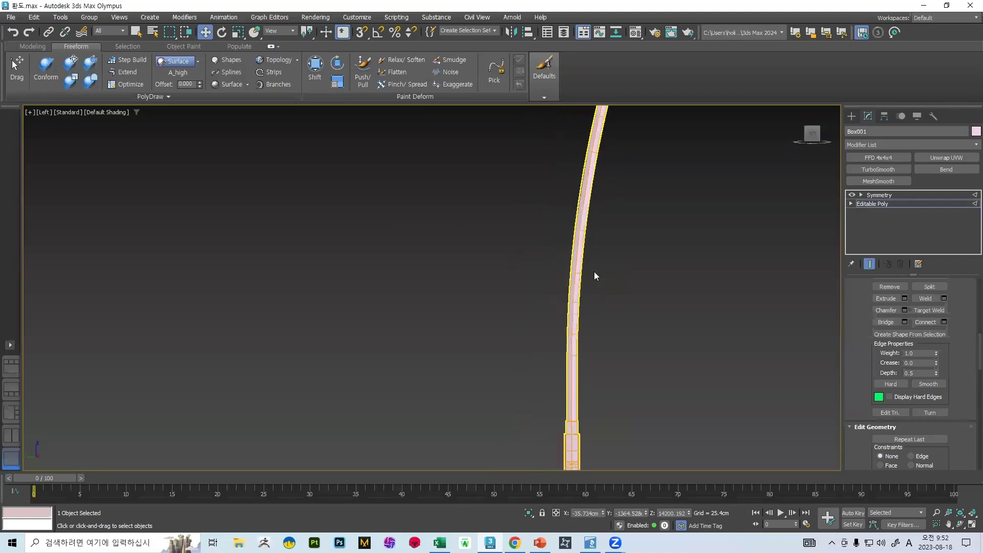
pyautogui.scroll(4, 592, 226)
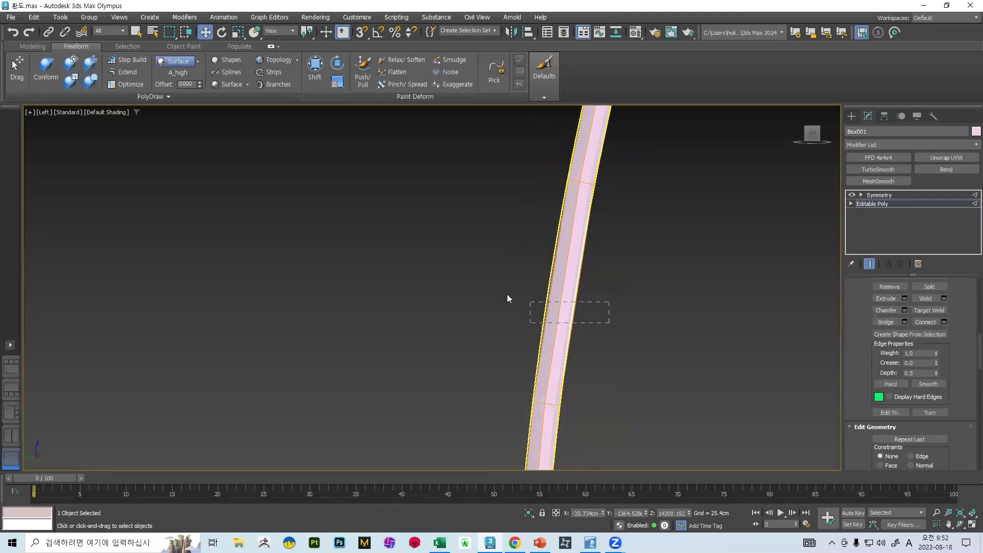
pyautogui.moveTo(507, 294); pyautogui.dragTo(508, 295)
pyautogui.click(927, 322)
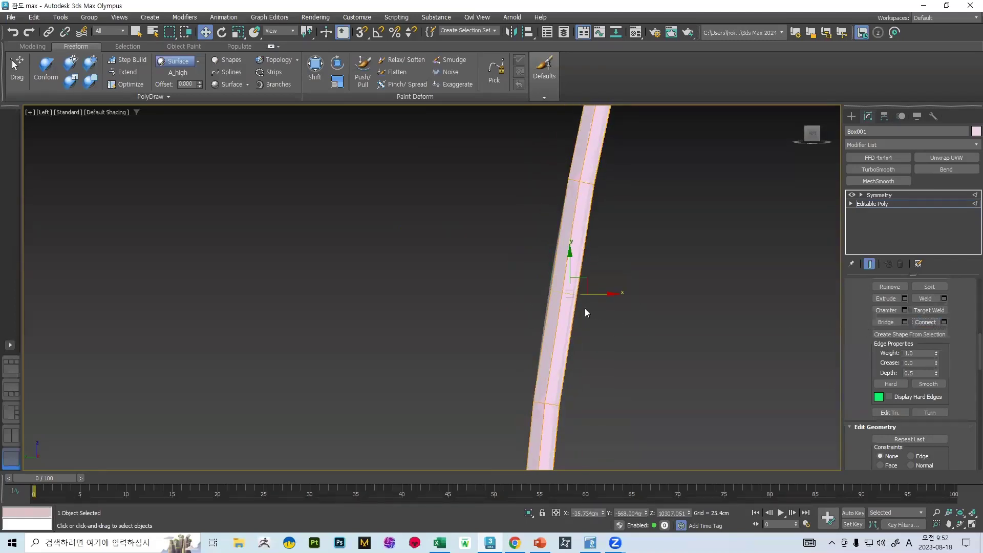
# Step: Check the segments along the curved blade and leave sub-object editing of the low-poly mesh
pyautogui.moveTo(629, 212); pyautogui.dragTo(622, 239, button='middle')
pyautogui.scroll(-3, 628, 298)
pyautogui.scroll(5, 605, 317)
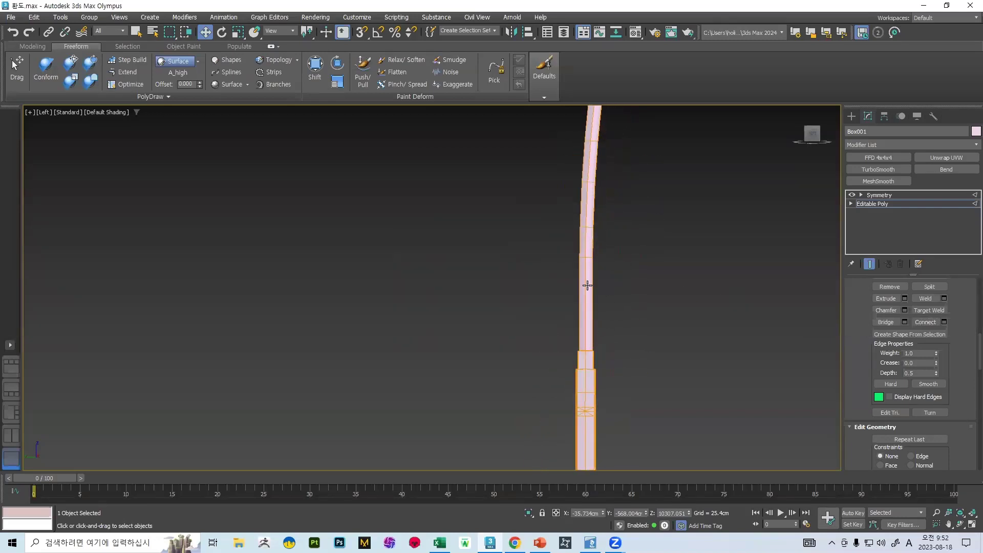
pyautogui.scroll(-4, 563, 233)
pyautogui.moveTo(558, 238); pyautogui.dragTo(556, 306, button='middle')
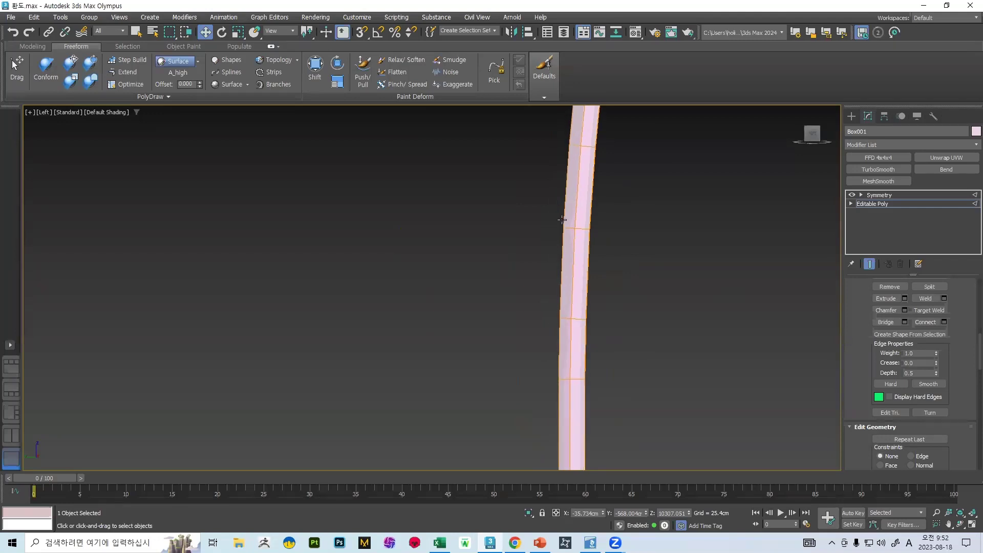
pyautogui.press('1')
pyautogui.press('1')
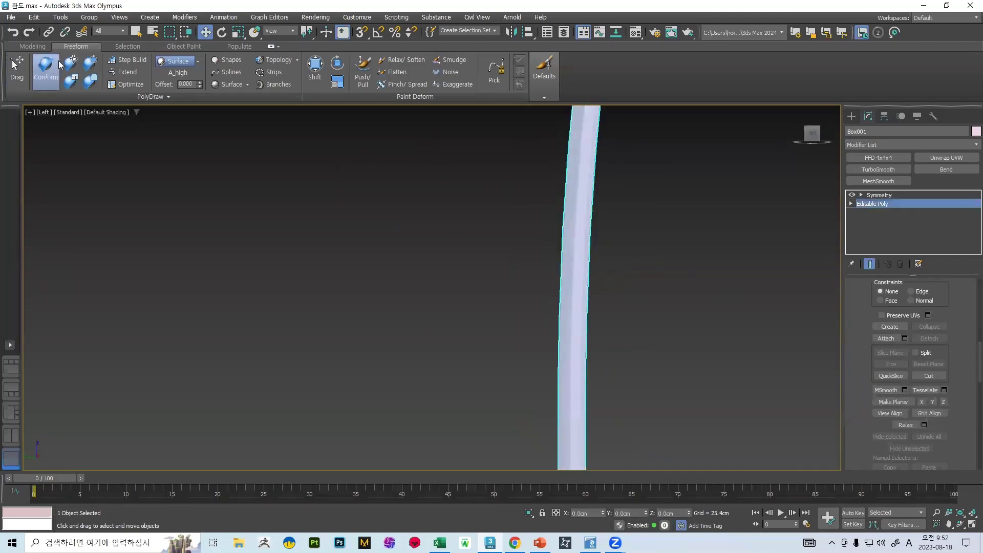
# Step: Activate the Conform brush on the low-poly mesh at vertex level and inspect the loops along the curved blade up to the tip
pyautogui.click(46, 67)
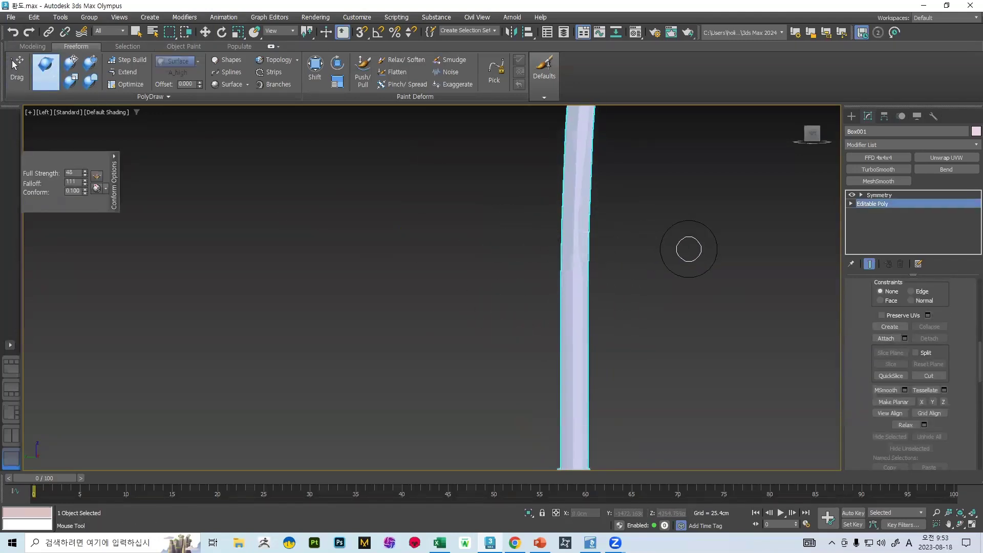
pyautogui.press('1')
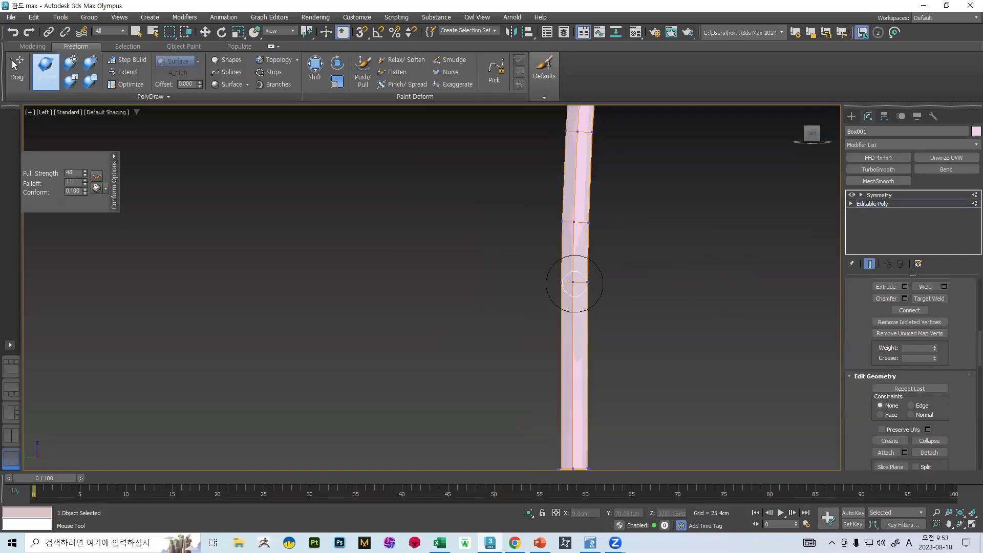
pyautogui.scroll(3, 570, 285)
pyautogui.moveTo(616, 311); pyautogui.dragTo(612, 285, button='middle')
pyautogui.scroll(-3, 619, 358)
pyautogui.moveTo(621, 374); pyautogui.dragTo(603, 206, button='middle')
pyautogui.moveTo(560, 128); pyautogui.dragTo(539, 295, button='middle')
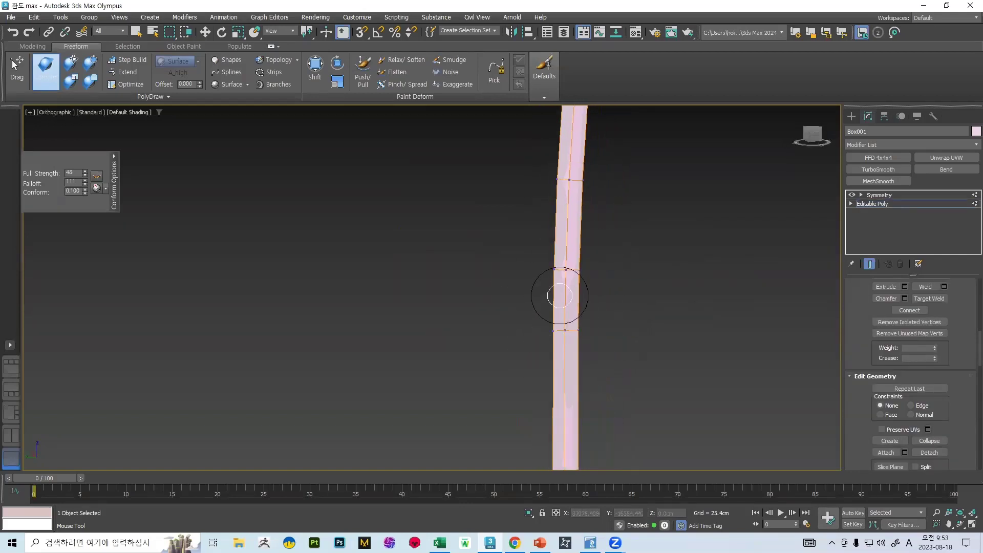
pyautogui.moveTo(577, 138); pyautogui.dragTo(558, 329, button='middle')
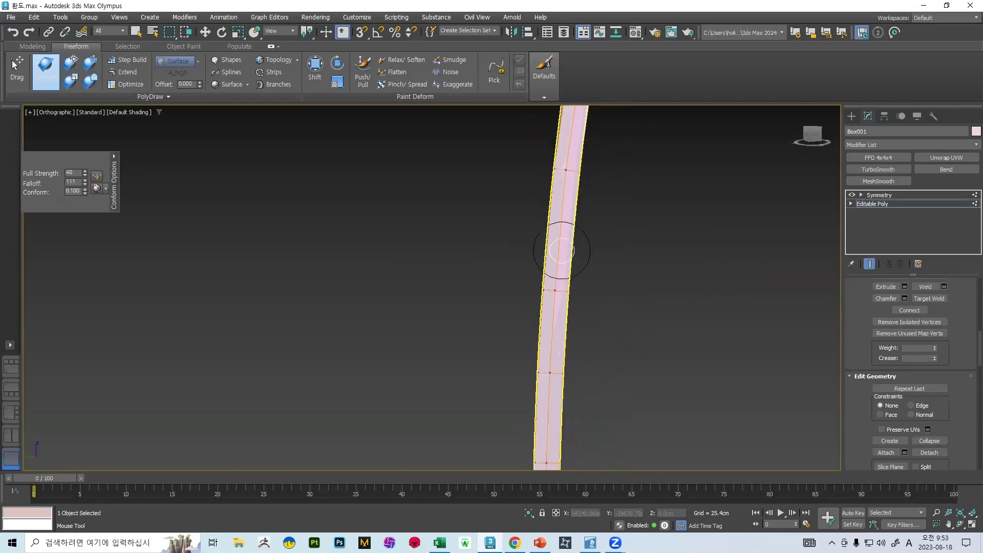
pyautogui.moveTo(561, 180); pyautogui.dragTo(533, 314, button='middle')
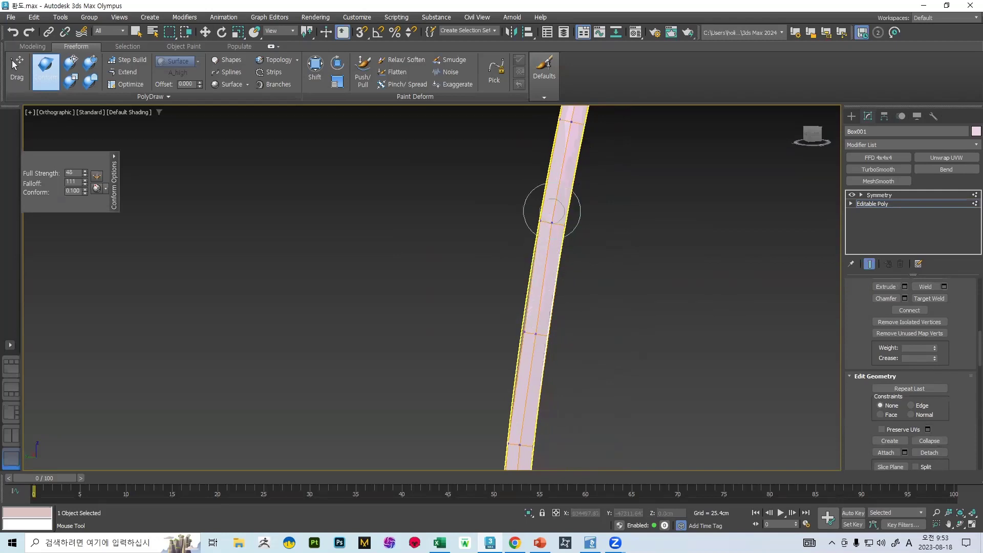
pyautogui.moveTo(572, 183); pyautogui.dragTo(541, 265, button='middle')
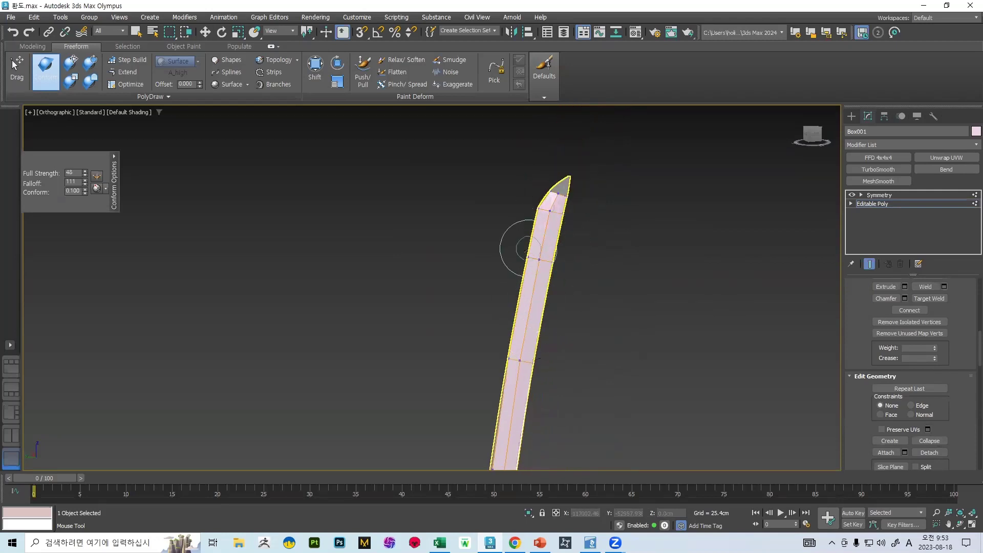
pyautogui.scroll(6, 520, 213)
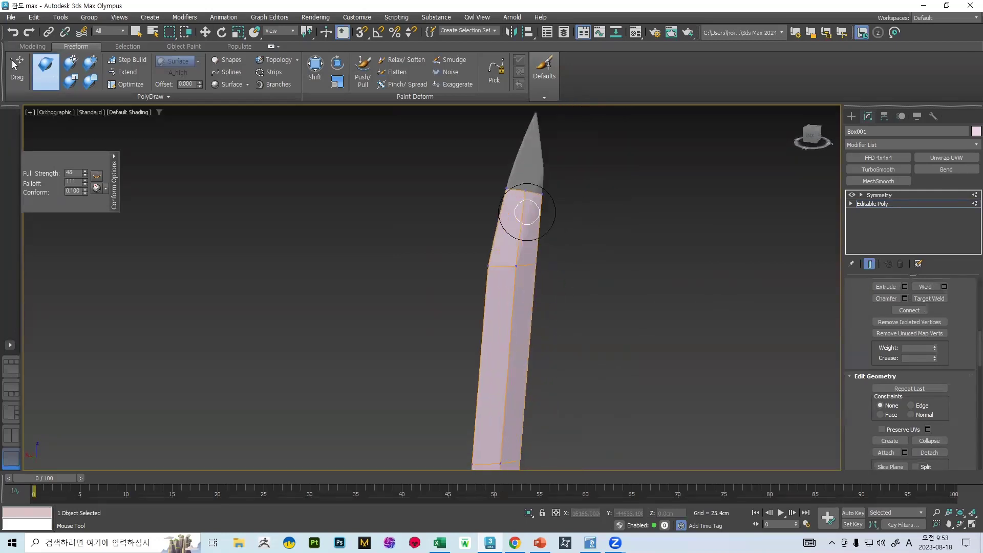
# Step: Inspect the tip segment's fit from several angles and brush Conform along its straight edge in the left view
pyautogui.keyDown('alt'); pyautogui.moveTo(524, 176); pyautogui.dragTo(506, 177, button='middle'); pyautogui.keyUp('alt')
pyautogui.scroll(-3, 507, 177)
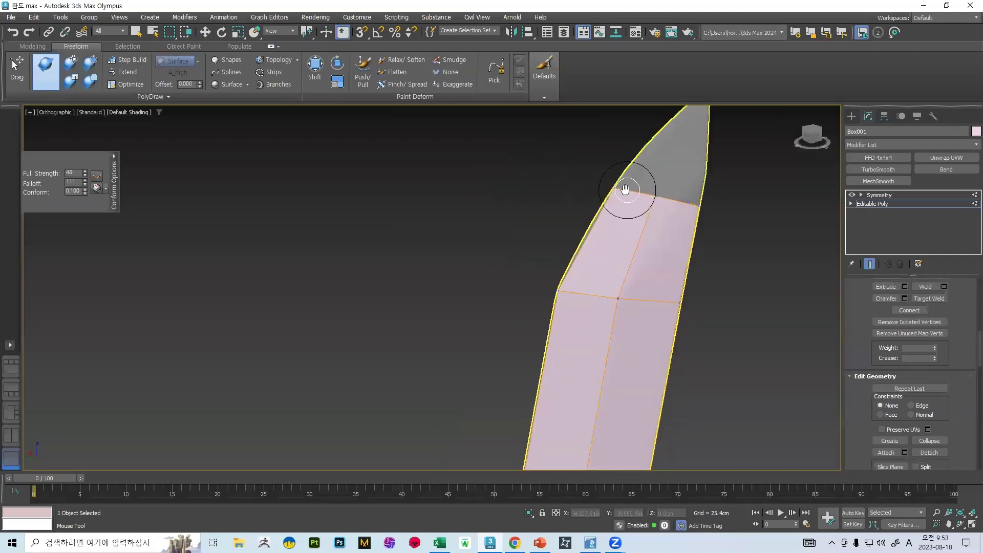
pyautogui.keyDown('alt'); pyautogui.moveTo(631, 189); pyautogui.dragTo(607, 189, button='middle'); pyautogui.keyUp('alt')
pyautogui.scroll(-2, 709, 180)
pyautogui.keyDown('alt'); pyautogui.moveTo(710, 180); pyautogui.dragTo(689, 195, button='middle'); pyautogui.keyUp('alt')
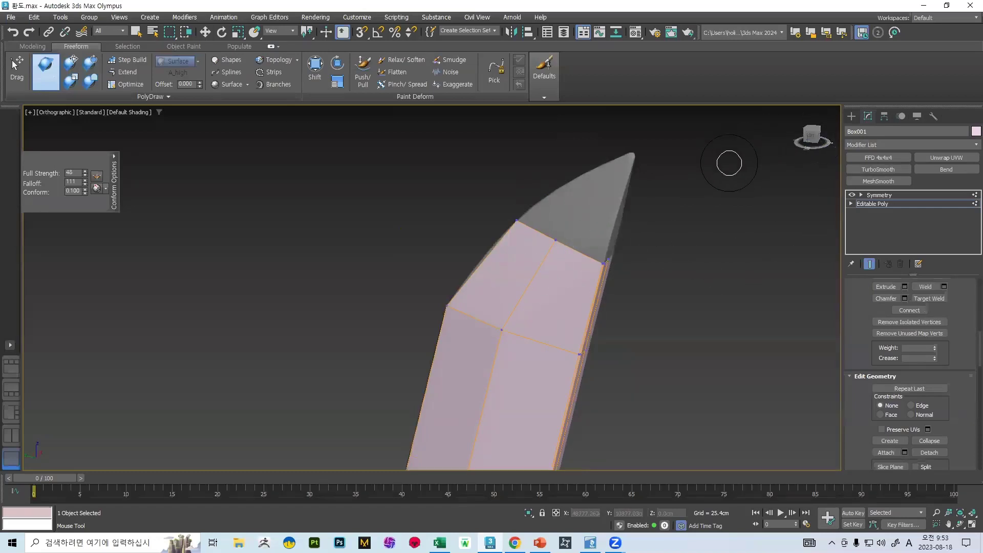
pyautogui.press('l')
pyautogui.moveTo(629, 215)
pyautogui.mouseDown()
pyautogui.moveTo(570, 318)
pyautogui.moveTo(574, 391)
pyautogui.moveTo(579, 271)
pyautogui.mouseUp()
pyautogui.scroll(6, 570, 207)
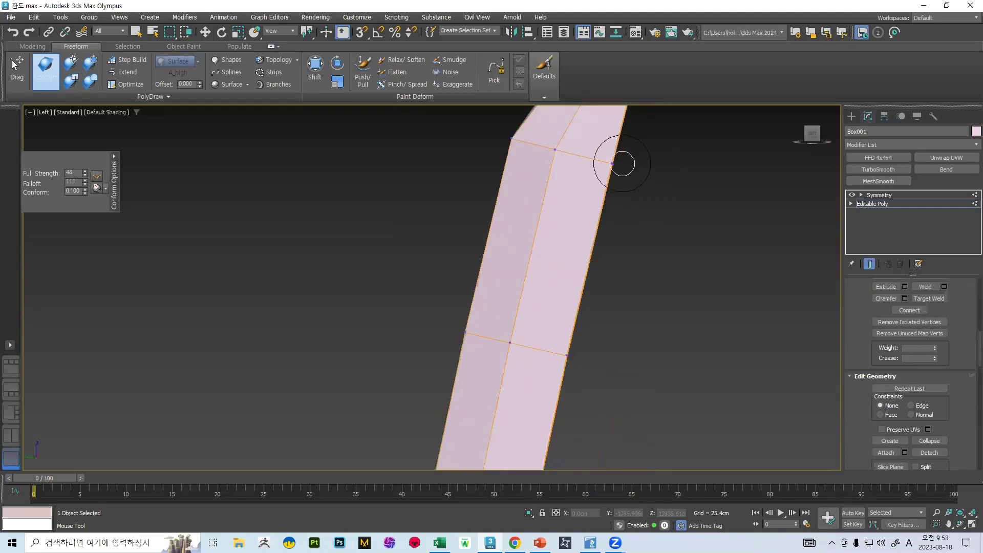
# Step: Delete the two side faces of the topmost low-poly segment, keeping only the narrow strip along the straight edge
pyautogui.press('4')
pyautogui.moveTo(626, 156); pyautogui.dragTo(608, 314, button='middle')
pyautogui.click(33, 76)
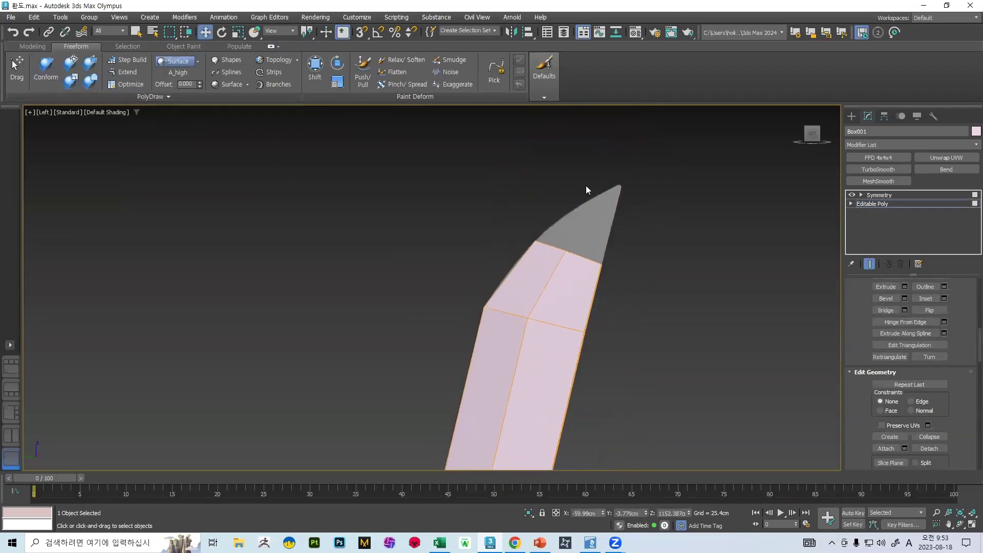
pyautogui.scroll(5, 409, 235)
pyautogui.click(356, 200)
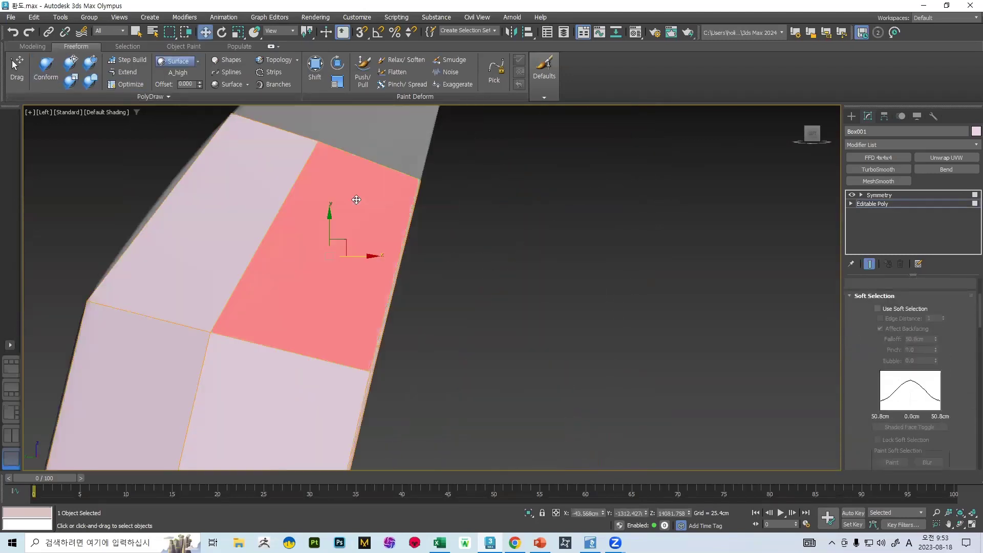
pyautogui.press('Delete')
pyautogui.moveTo(332, 190); pyautogui.dragTo(473, 239, button='middle')
pyautogui.click(305, 225)
pyautogui.press('Delete')
pyautogui.scroll(-5, 395, 230)
pyautogui.scroll(3, 417, 232)
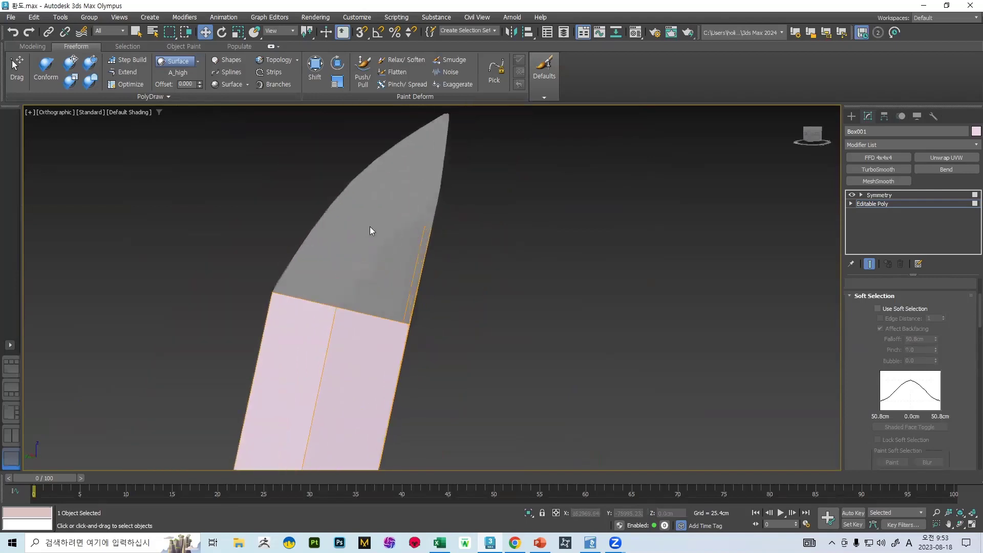
# Step: Leave polygon editing of the low-poly mesh and clear the object selection
pyautogui.press('4')
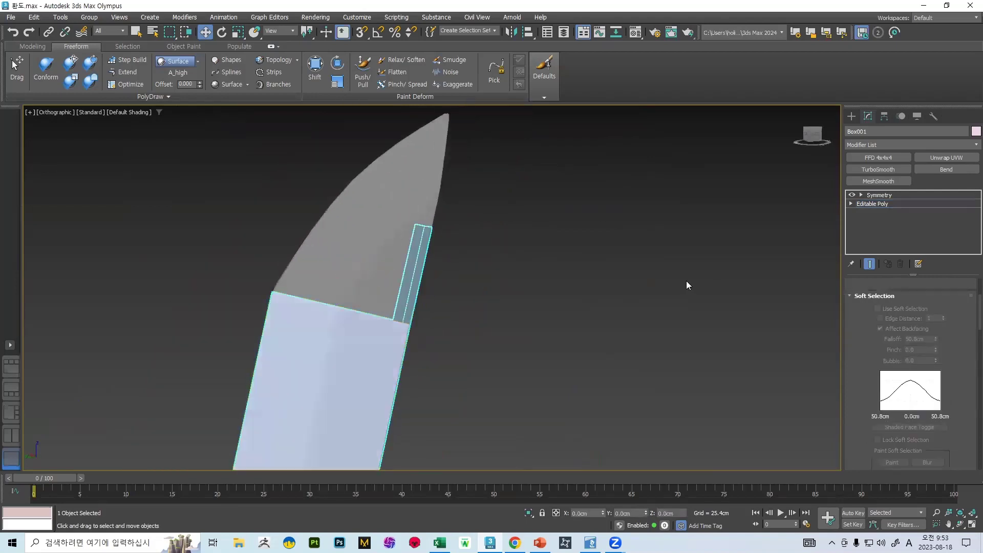
pyautogui.click(507, 268)
pyautogui.click(377, 247)
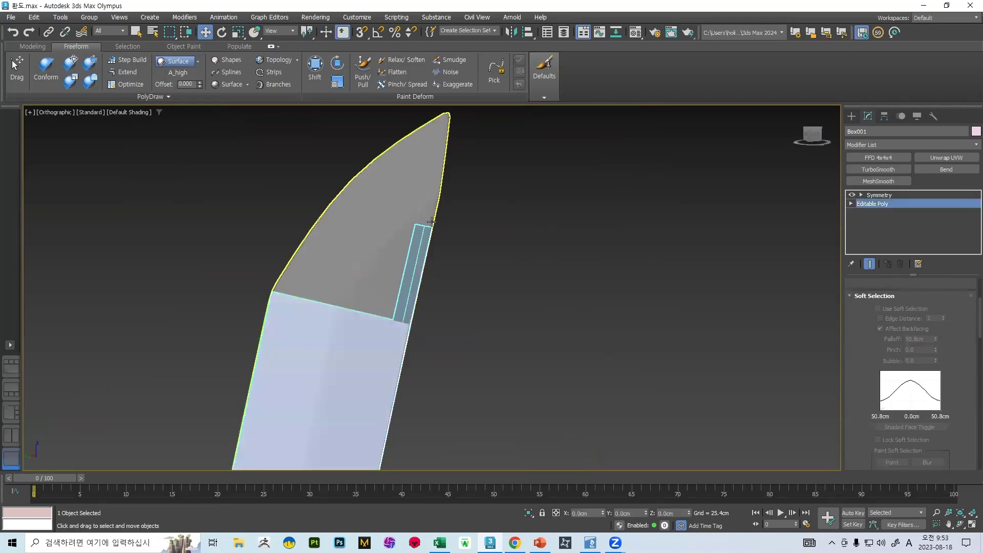
pyautogui.click(535, 215)
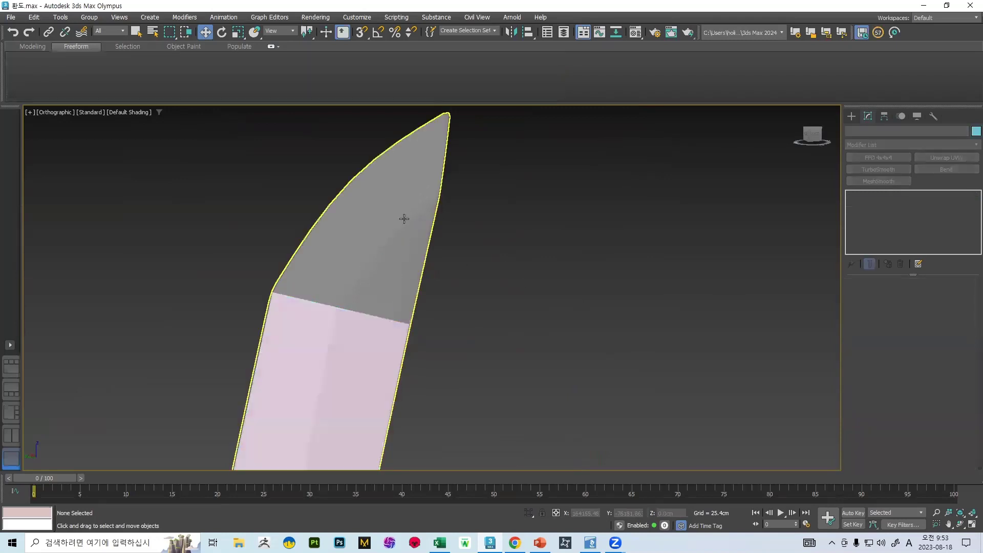
# Step: Make the high-poly sword's 07 - Default material shinier with specular level 93 and glossiness 30
pyautogui.scroll(-3, 528, 218)
pyautogui.moveTo(490, 221); pyautogui.dragTo(543, 242, button='middle')
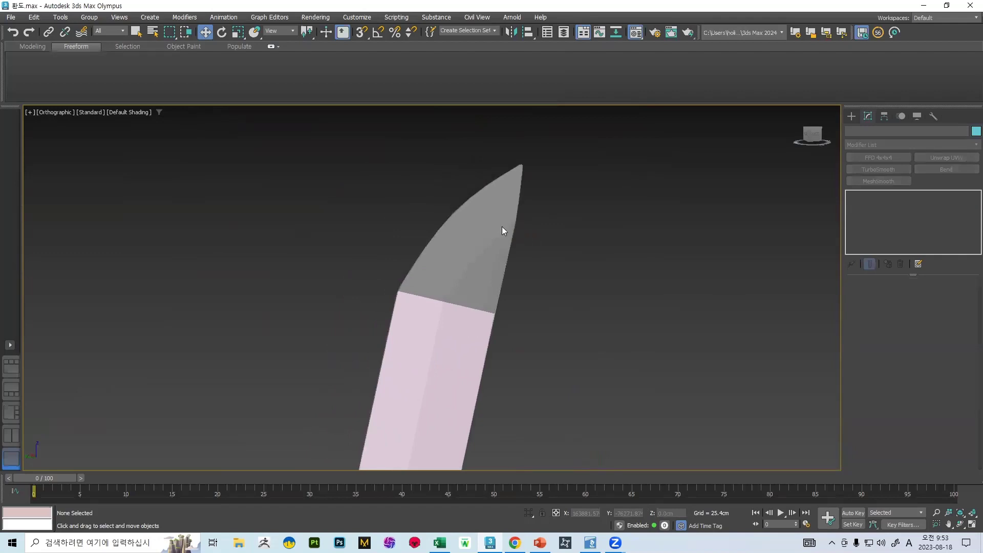
pyautogui.press('m')
pyautogui.click(476, 235)
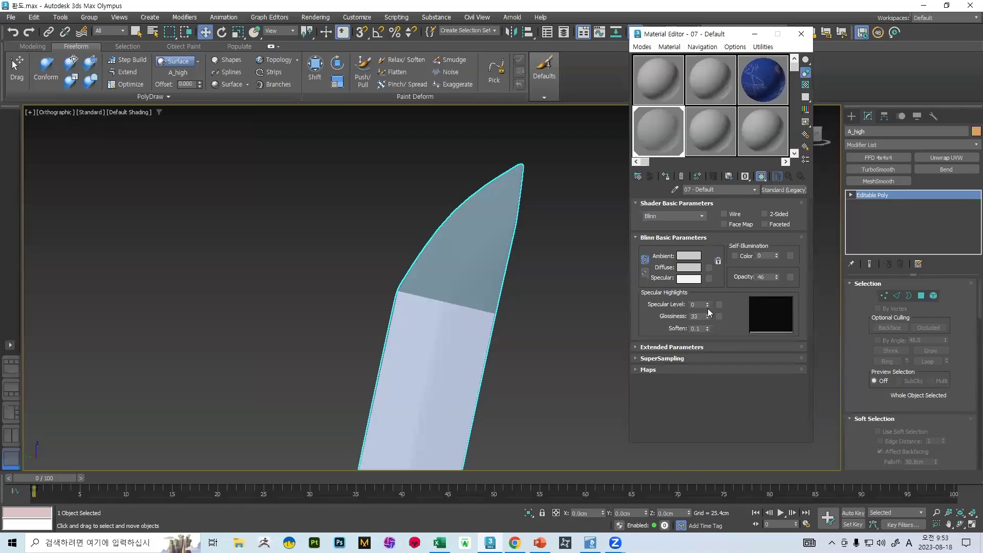
pyautogui.moveTo(707, 304); pyautogui.dragTo(711, 266)
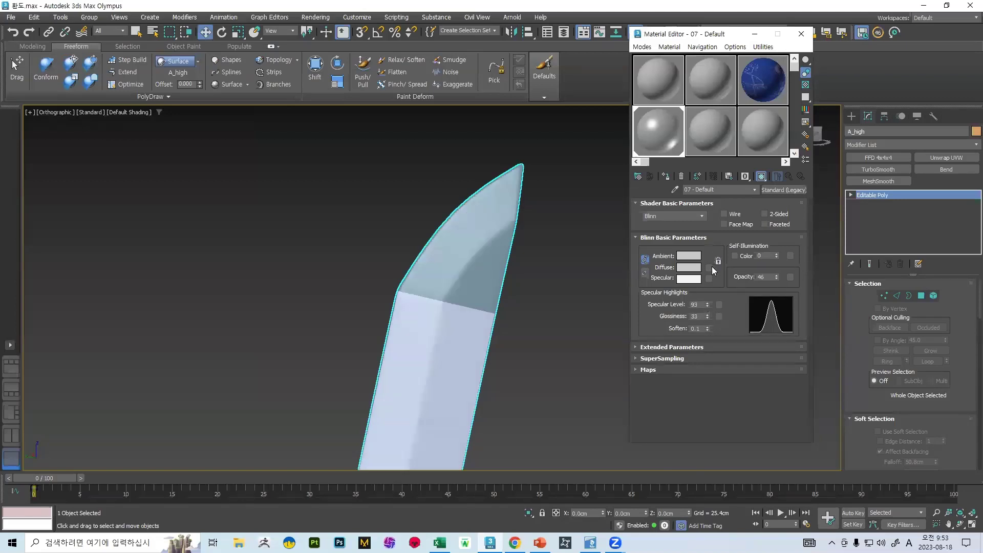
pyautogui.moveTo(707, 316); pyautogui.dragTo(707, 304)
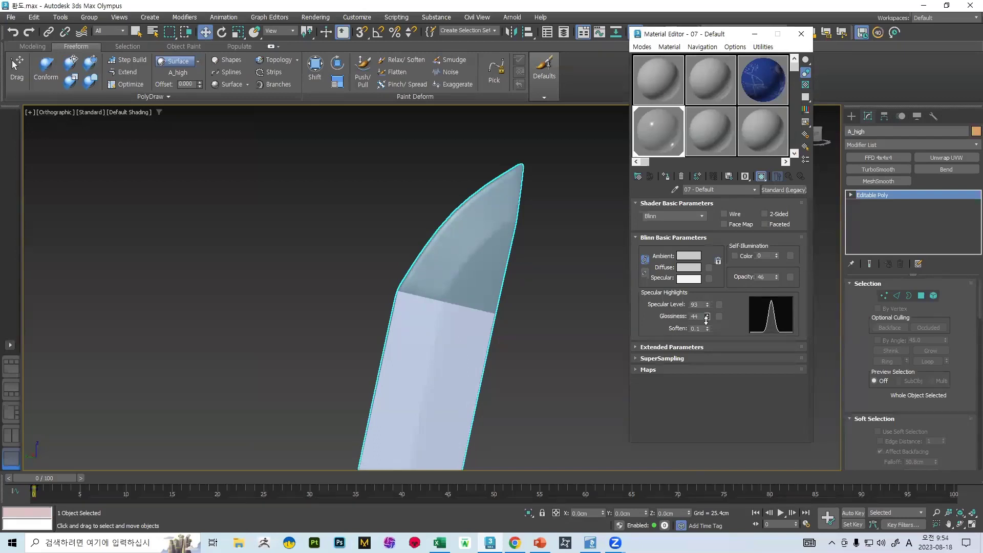
pyautogui.moveTo(452, 275); pyautogui.dragTo(472, 250, button='middle')
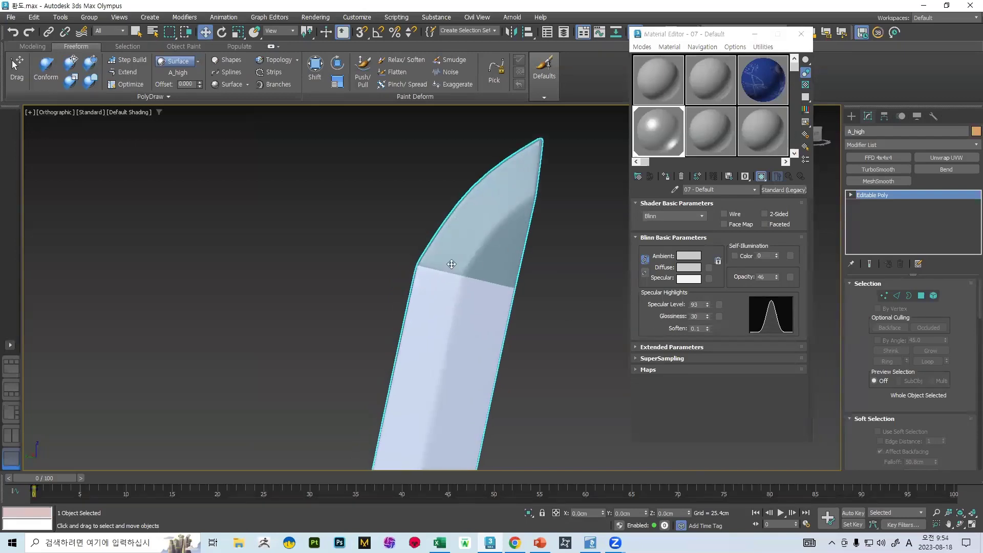
pyautogui.click(802, 34)
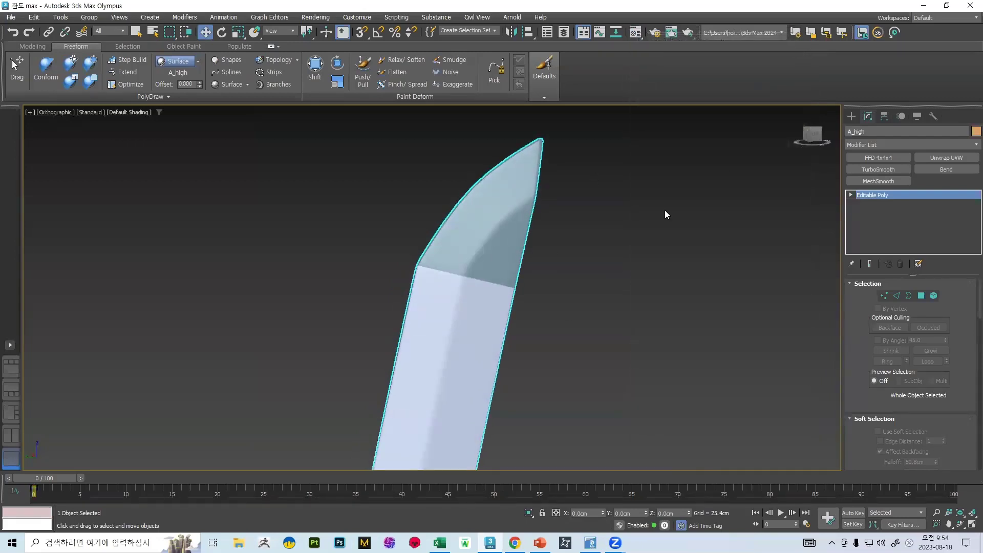
# Step: Examine the ridge highlight on the high-poly tip from different angles, ending in the left view
pyautogui.scroll(-5, 604, 213)
pyautogui.moveTo(543, 236); pyautogui.dragTo(600, 176, button='middle')
pyautogui.moveTo(573, 216); pyautogui.dragTo(543, 277, button='middle')
pyautogui.scroll(4, 616, 190)
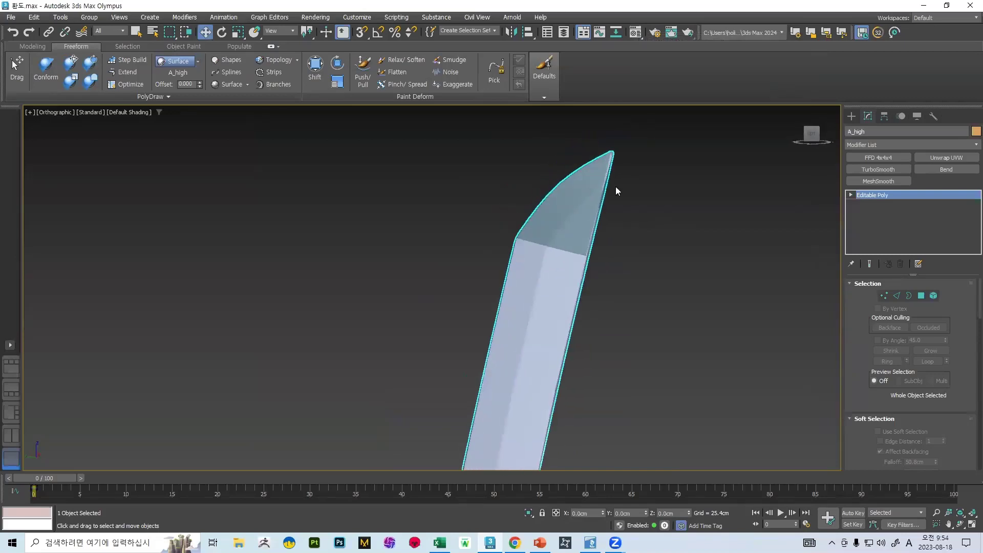
pyautogui.click(822, 133)
pyautogui.press('2')
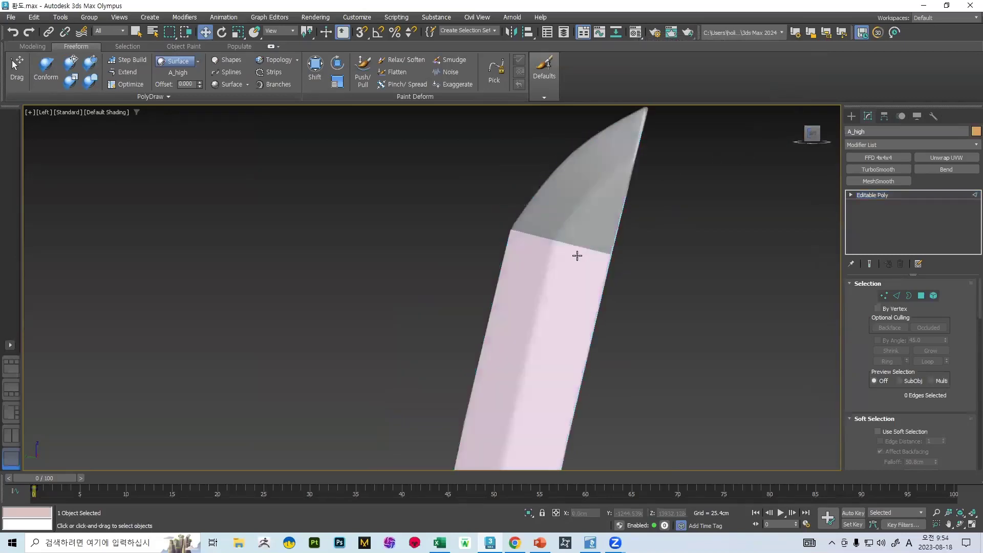
pyautogui.scroll(2, 696, 300)
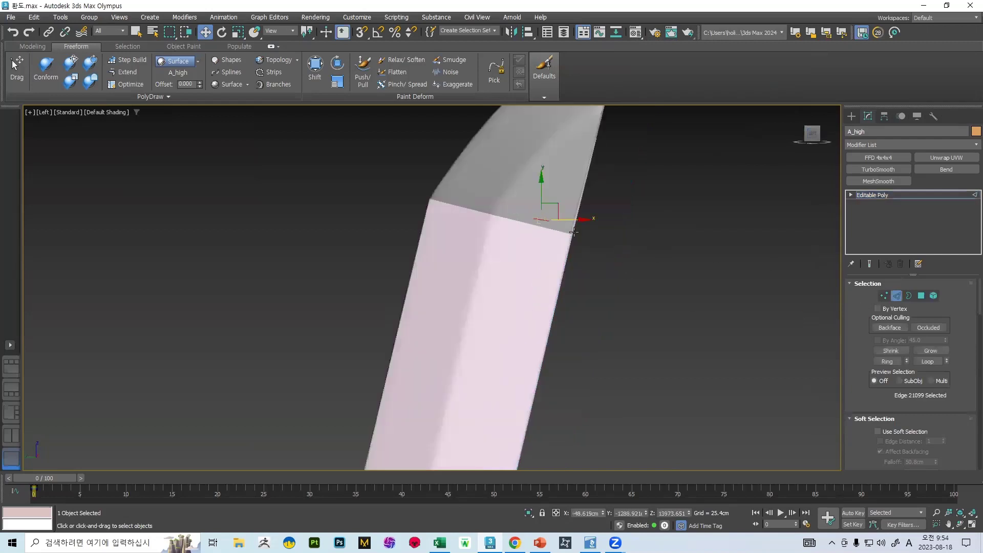
pyautogui.click(894, 296)
pyautogui.click(677, 249)
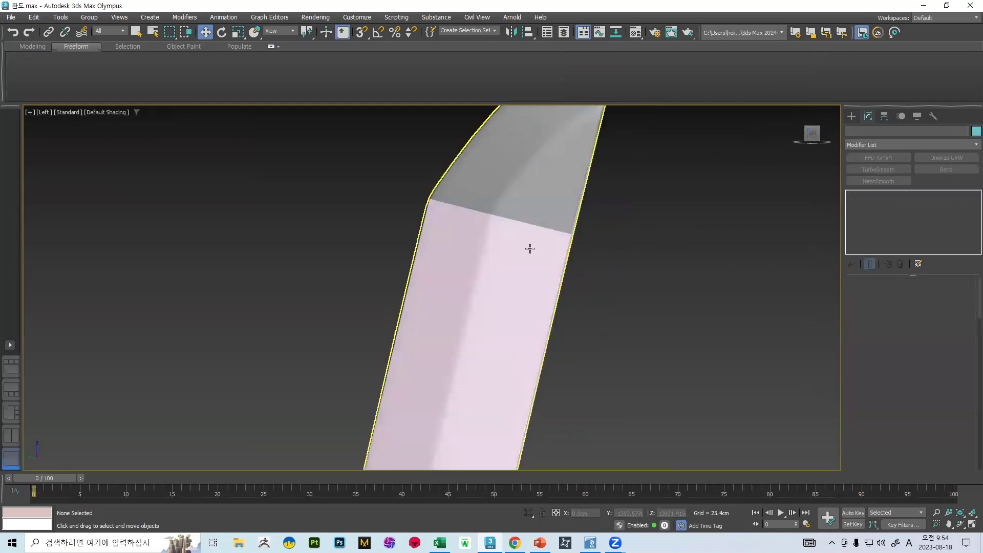
# Step: In the left view, move the low-poly edge strip's three end vertices about 76 cm up along the straight edge to where the high-poly ridge meets it
pyautogui.click(530, 248)
pyautogui.keyDown('ctrl'); pyautogui.click(496, 257); pyautogui.keyUp('ctrl')
pyautogui.click(495, 256)
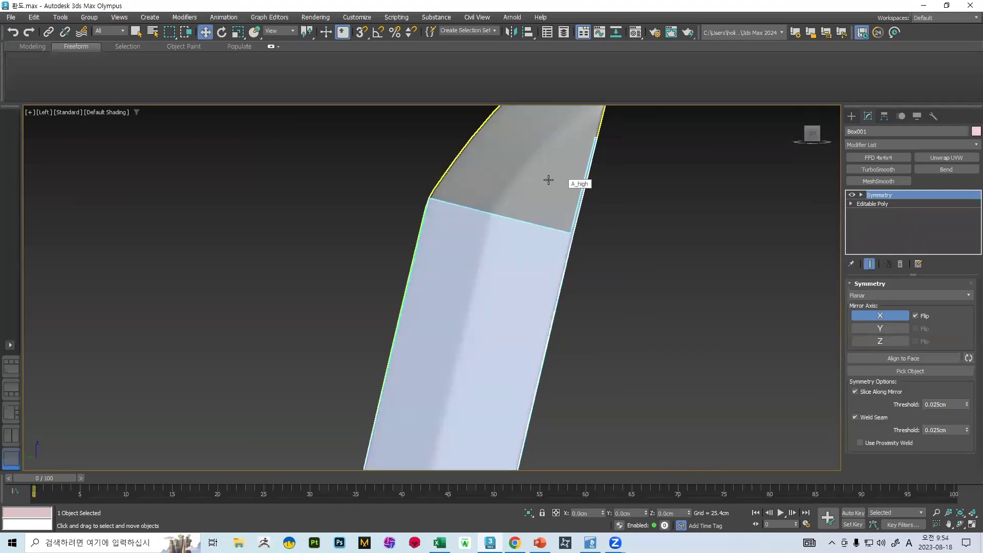
pyautogui.keyDown('alt'); pyautogui.moveTo(549, 182); pyautogui.dragTo(567, 258, button='middle'); pyautogui.keyUp('alt')
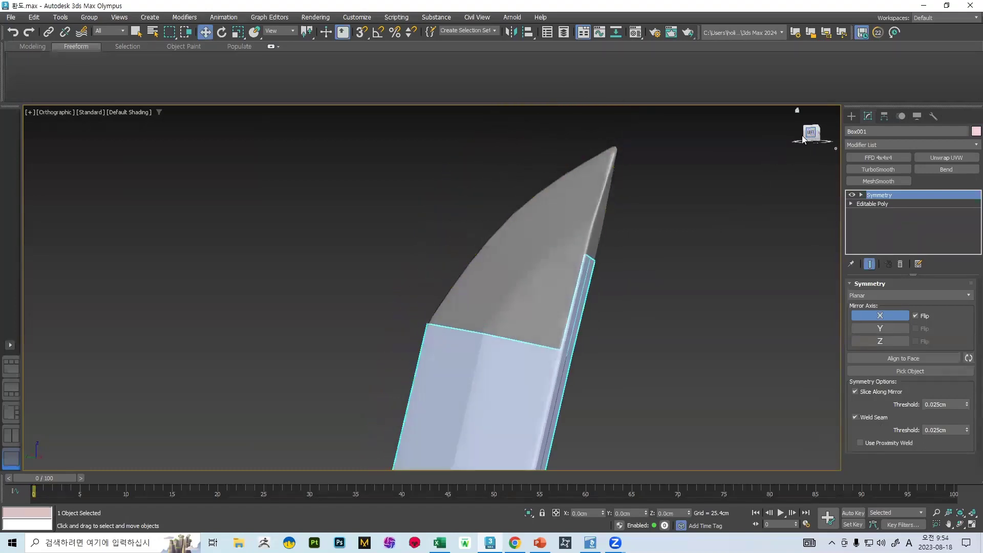
pyautogui.press('l')
pyautogui.scroll(-12, 557, 183)
pyautogui.moveTo(552, 153); pyautogui.dragTo(523, 315, button='middle')
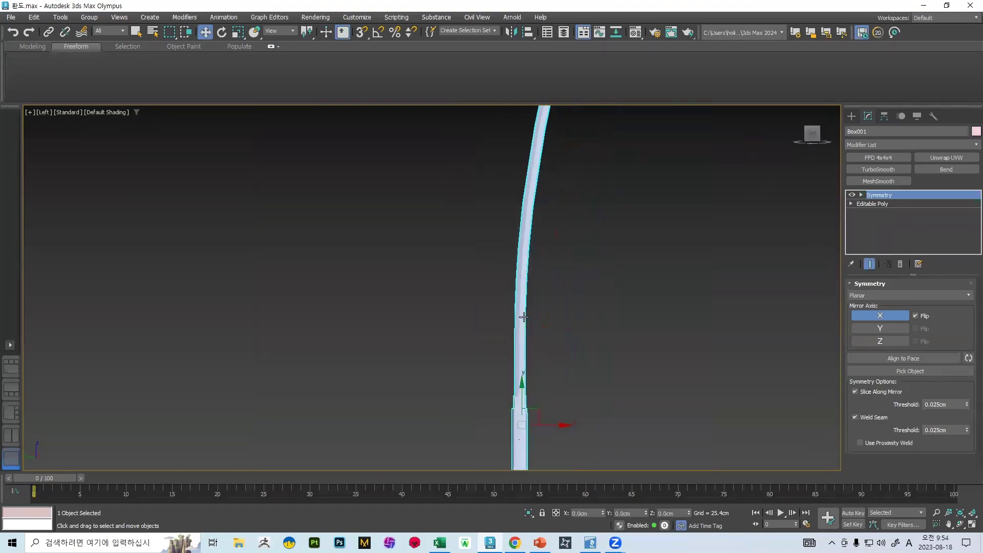
pyautogui.moveTo(555, 120); pyautogui.dragTo(536, 259, button='middle')
pyautogui.scroll(10, 536, 259)
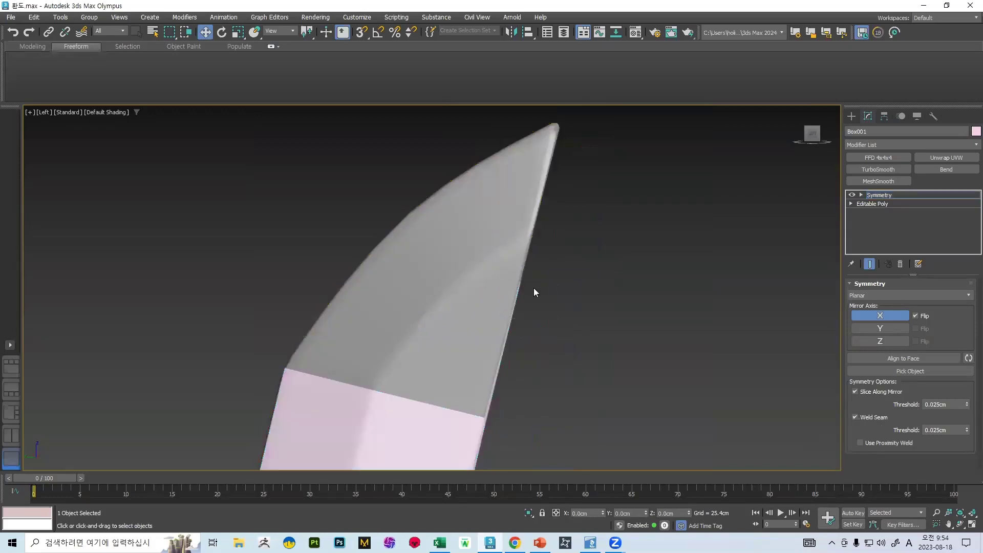
pyautogui.scroll(3, 533, 287)
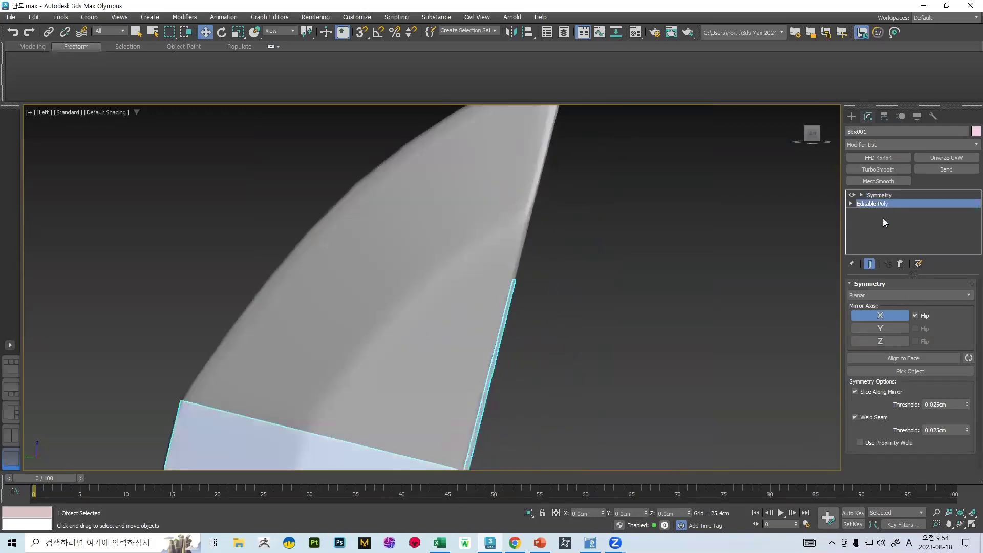
pyautogui.press('1')
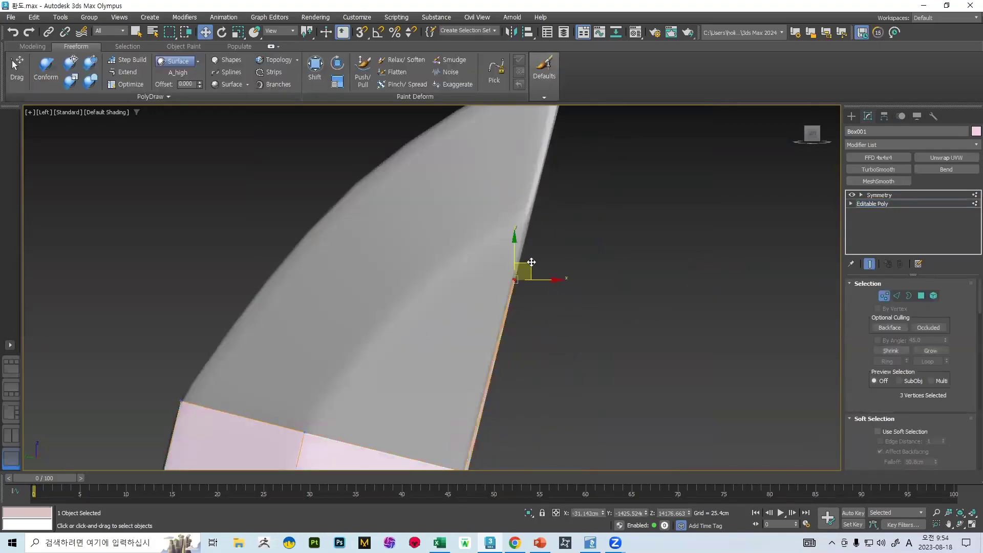
pyautogui.moveTo(531, 262); pyautogui.dragTo(546, 211)
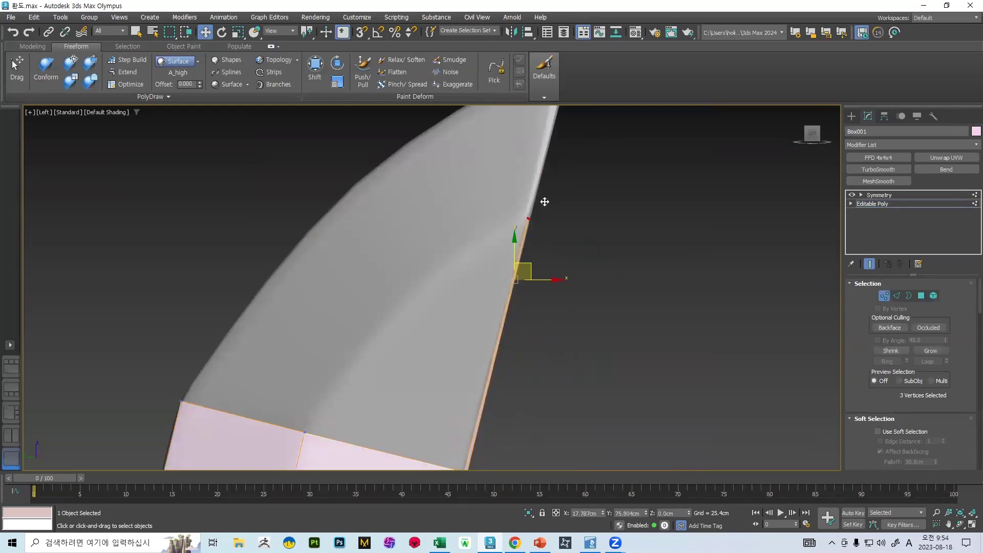
# Step: Inspect the low-poly strip and loops along the blade's straight edge from the tip down toward the lower segments
pyautogui.keyDown('alt'); pyautogui.moveTo(521, 219); pyautogui.dragTo(517, 259, button='middle'); pyautogui.keyUp('alt')
pyautogui.scroll(-5, 487, 305)
pyautogui.scroll(-3, 487, 305)
pyautogui.moveTo(486, 359); pyautogui.dragTo(485, 218, button='middle')
pyautogui.moveTo(484, 282); pyautogui.dragTo(483, 151, button='middle')
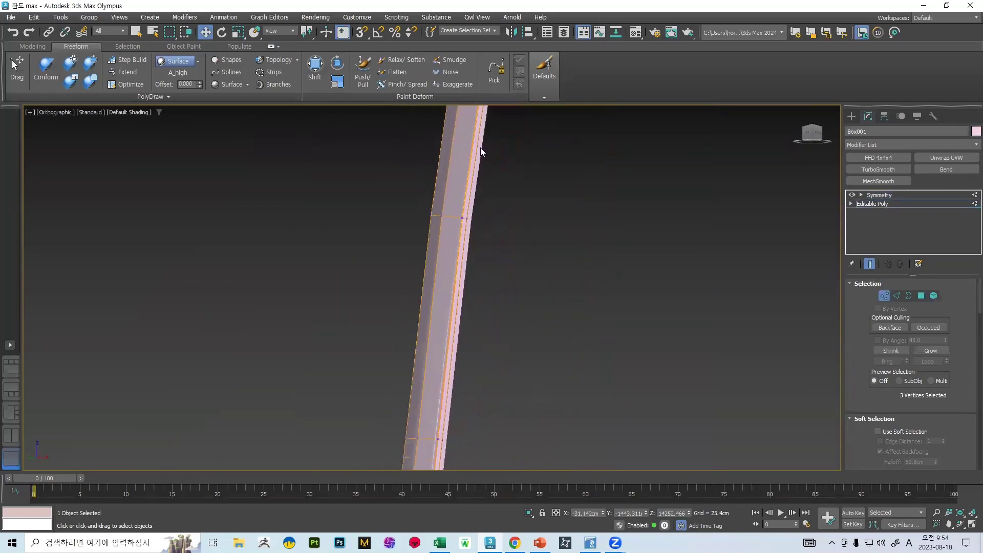
pyautogui.scroll(-3, 442, 347)
pyautogui.scroll(8, 442, 347)
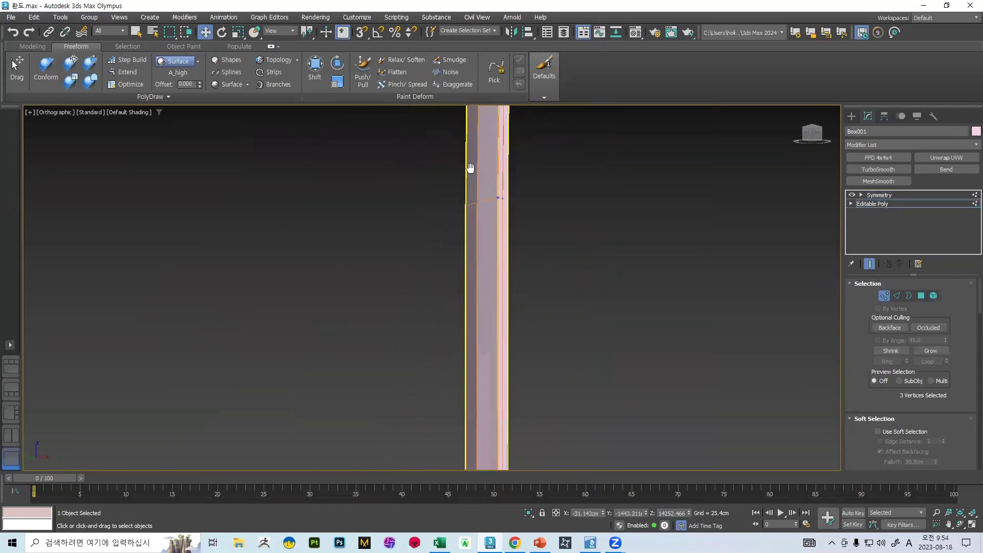
# Step: Inspect the low-poly loops from the lower segments up to the stepped collar where the blade starts
pyautogui.scroll(5, 452, 200)
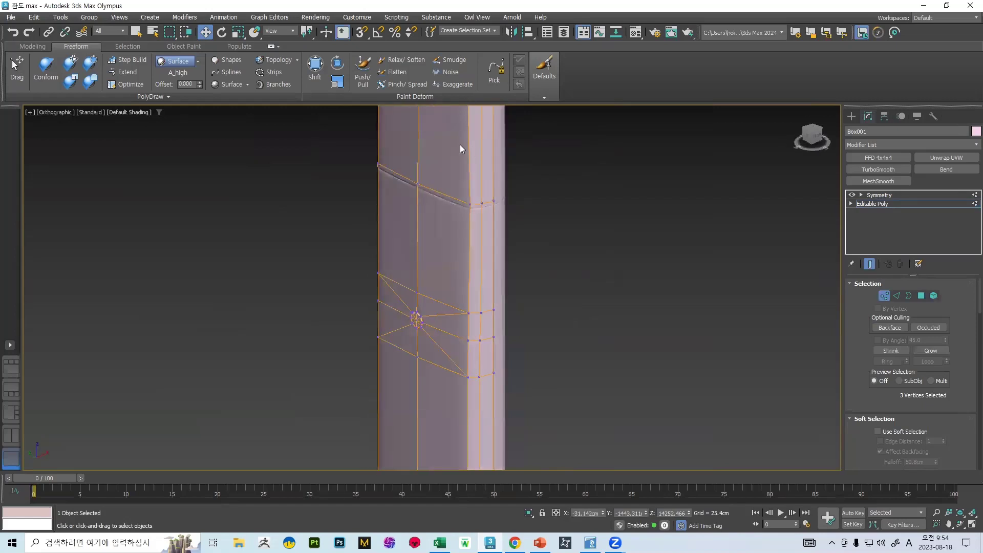
pyautogui.moveTo(460, 145); pyautogui.dragTo(460, 243, button='middle')
pyautogui.moveTo(460, 151); pyautogui.dragTo(461, 254, button='middle')
pyautogui.scroll(8, 460, 199)
pyautogui.scroll(-5, 459, 197)
pyautogui.moveTo(467, 177); pyautogui.dragTo(463, 314, button='middle')
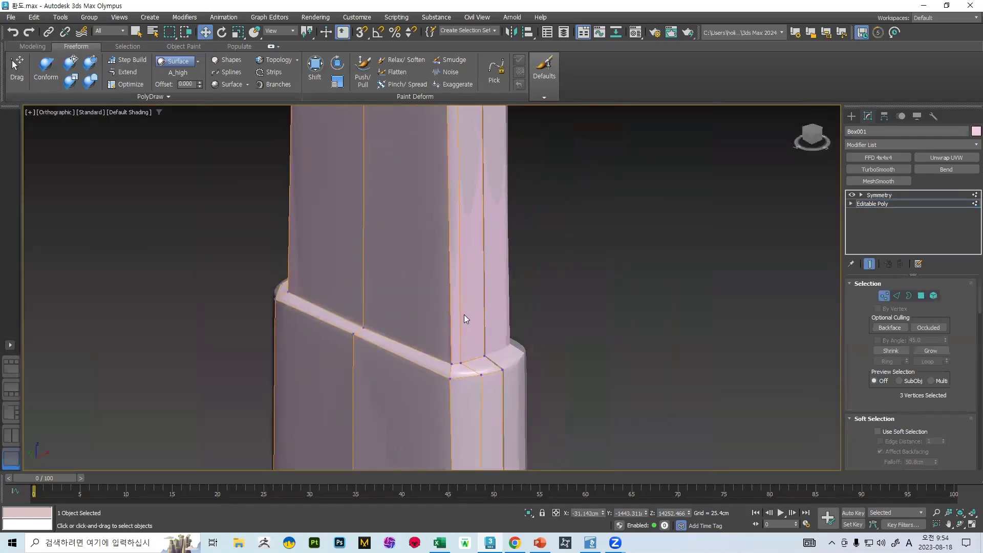
pyautogui.scroll(-4, 463, 226)
pyautogui.scroll(6, 453, 258)
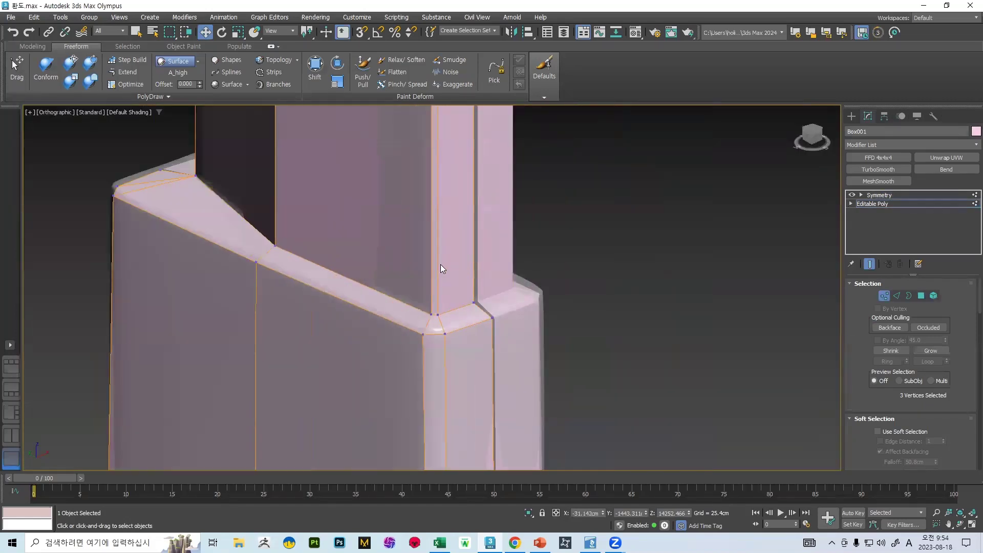
pyautogui.scroll(-3, 447, 249)
pyautogui.scroll(6, 441, 290)
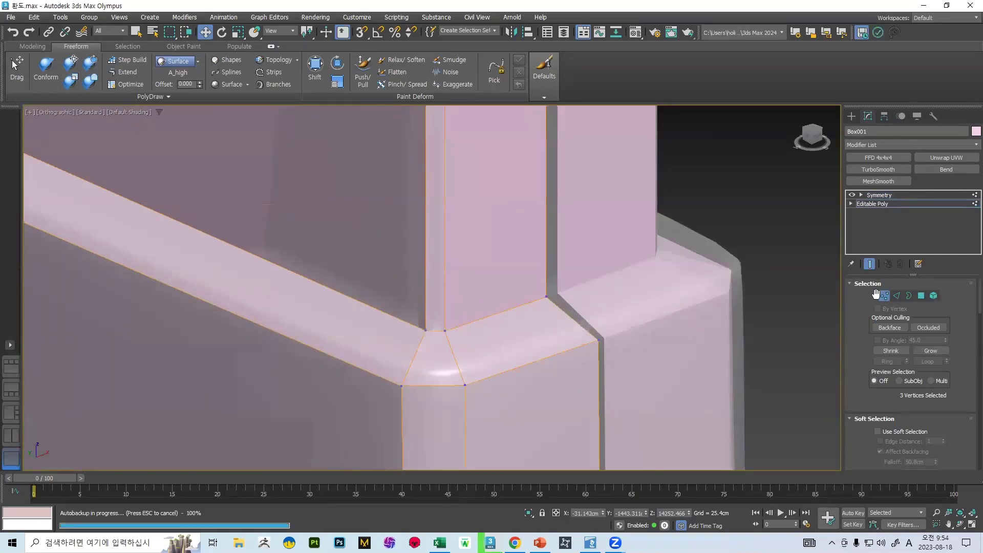
pyautogui.scroll(-6, 526, 279)
pyautogui.moveTo(498, 238); pyautogui.dragTo(495, 294, button='middle')
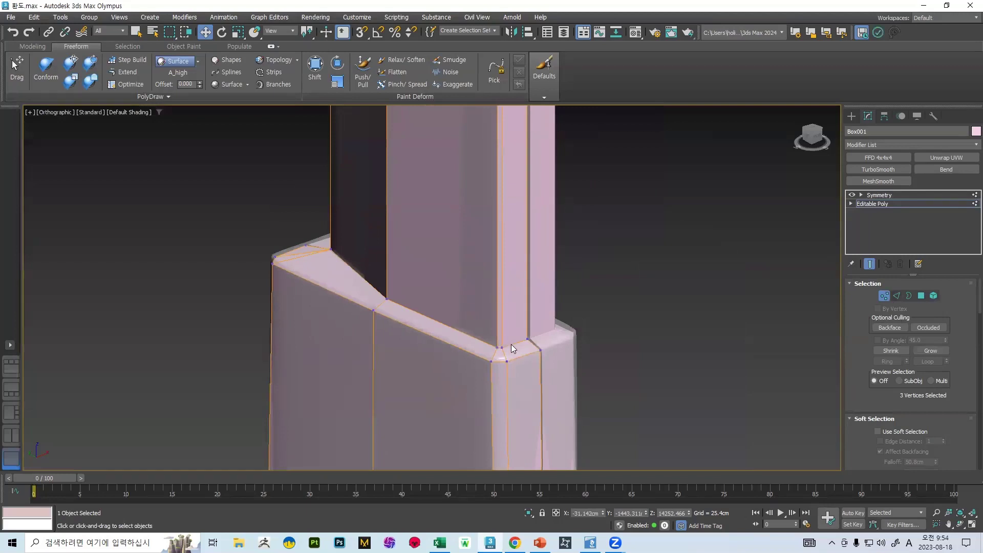
# Step: Select the close vertex pairs on the blade's edge strip, from the collar corner up through the first four loops
pyautogui.scroll(3, 510, 344)
pyautogui.scroll(-4, 466, 294)
pyautogui.moveTo(483, 237); pyautogui.dragTo(483, 379, button='middle')
pyautogui.scroll(-2, 489, 324)
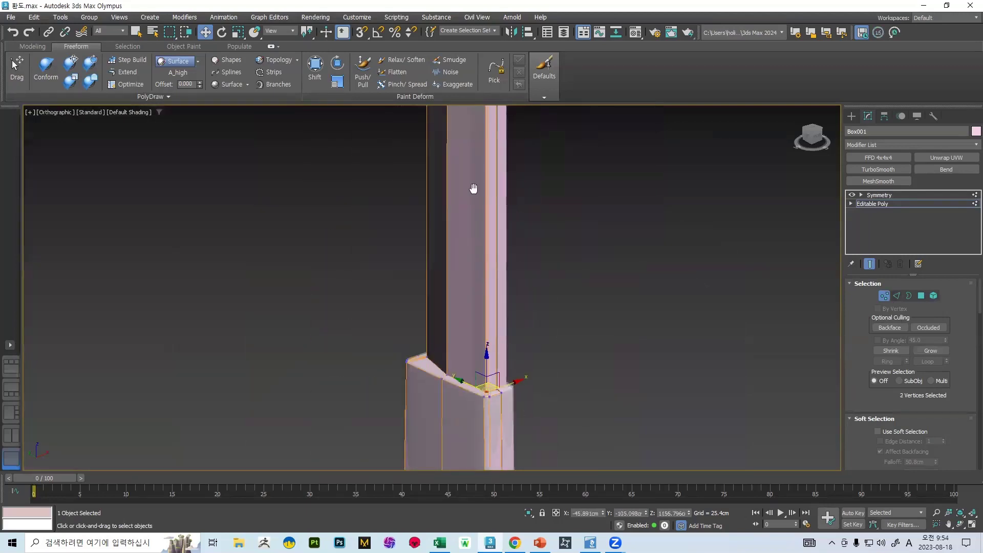
pyautogui.moveTo(471, 189); pyautogui.dragTo(484, 391, button='middle')
pyautogui.scroll(4, 496, 266)
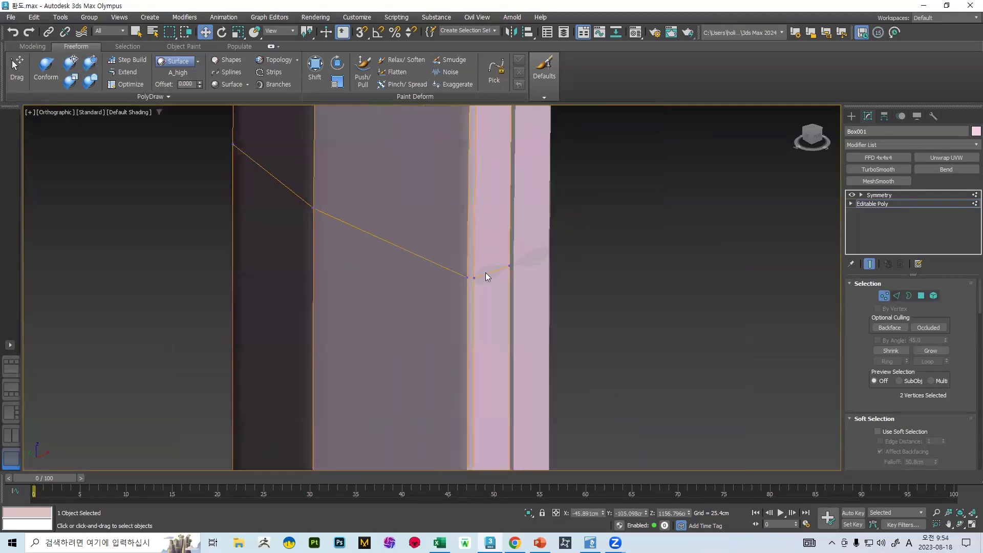
pyautogui.scroll(-6, 451, 240)
pyautogui.scroll(5, 464, 290)
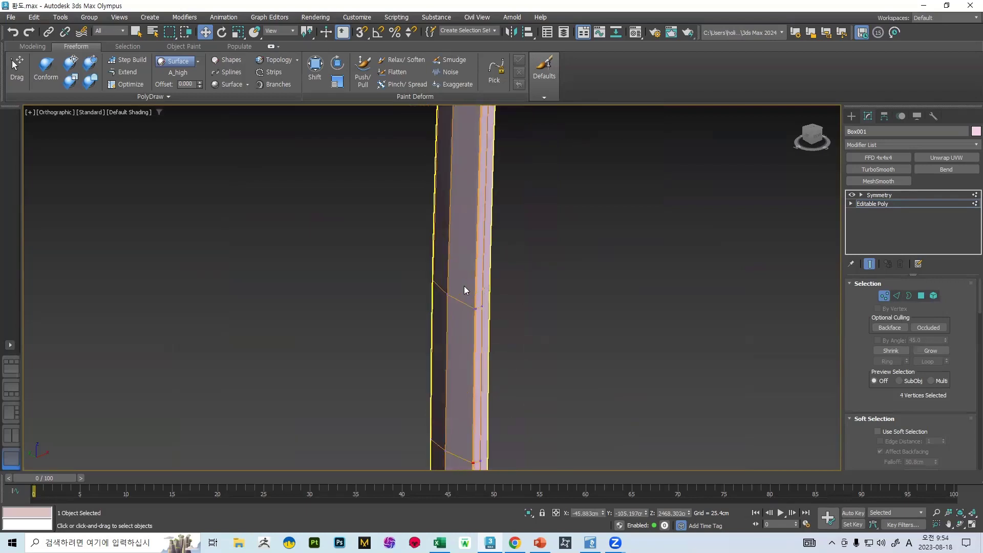
pyautogui.keyDown('ctrl'); pyautogui.moveTo(460, 309); pyautogui.dragTo(477, 351); pyautogui.keyUp('ctrl')
pyautogui.scroll(-5, 477, 351)
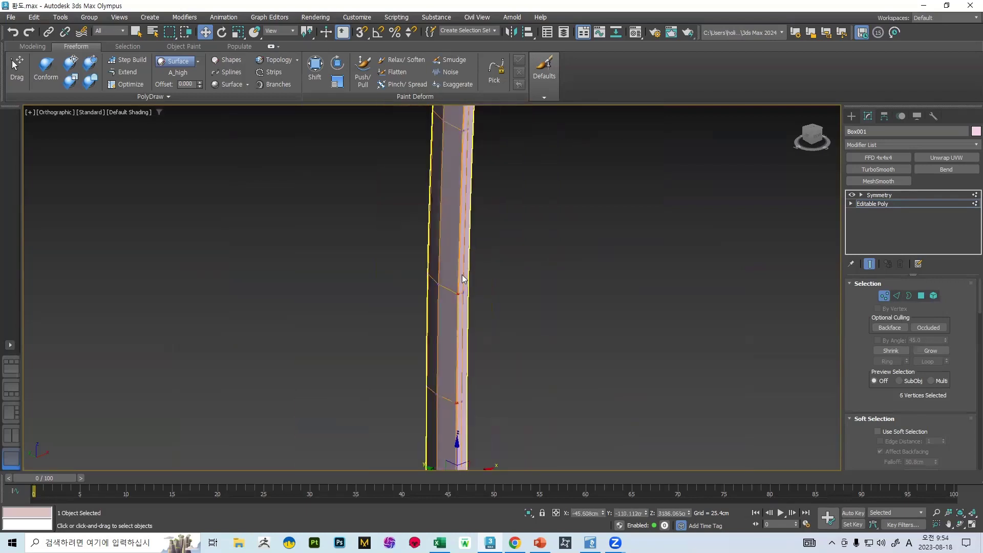
pyautogui.moveTo(461, 275); pyautogui.dragTo(449, 357, button='middle')
pyautogui.scroll(4, 449, 275)
pyautogui.scroll(-4, 439, 188)
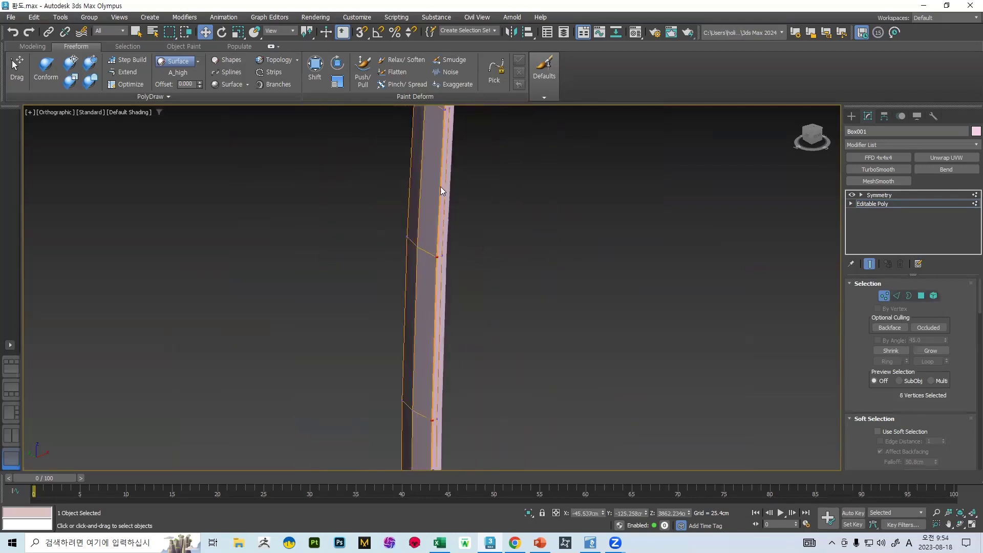
pyautogui.moveTo(440, 186); pyautogui.dragTo(443, 288, button='middle')
pyautogui.scroll(1, 443, 288)
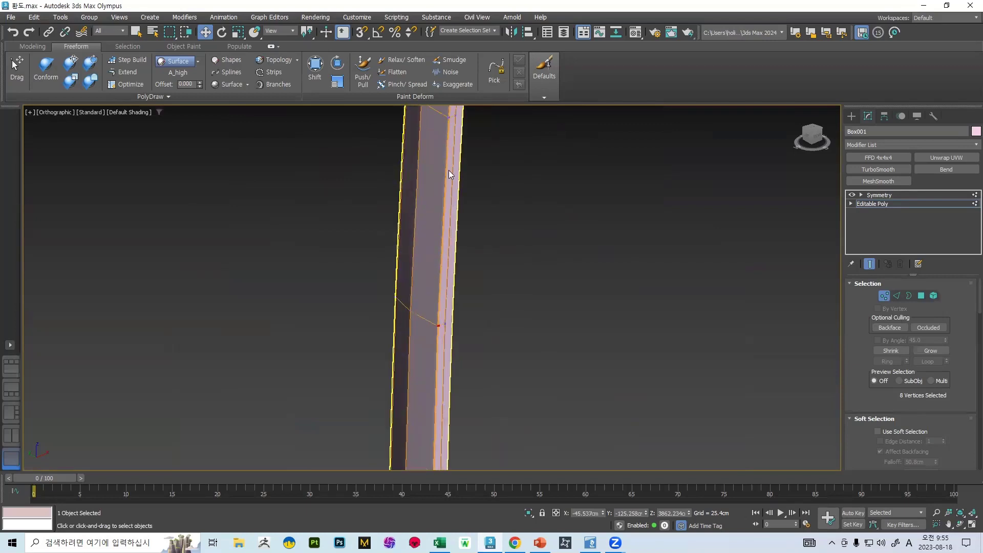
# Step: Add the close vertex pairs on the next five loops up the blade's edge strip to the selection
pyautogui.moveTo(449, 170); pyautogui.dragTo(441, 241, button='middle')
pyautogui.scroll(3, 440, 241)
pyautogui.keyDown('ctrl'); pyautogui.moveTo(431, 290); pyautogui.dragTo(415, 258); pyautogui.keyUp('ctrl')
pyautogui.scroll(-4, 431, 230)
pyautogui.moveTo(431, 229); pyautogui.dragTo(420, 291, button='middle')
pyautogui.scroll(4, 419, 291)
pyautogui.scroll(-5, 399, 317)
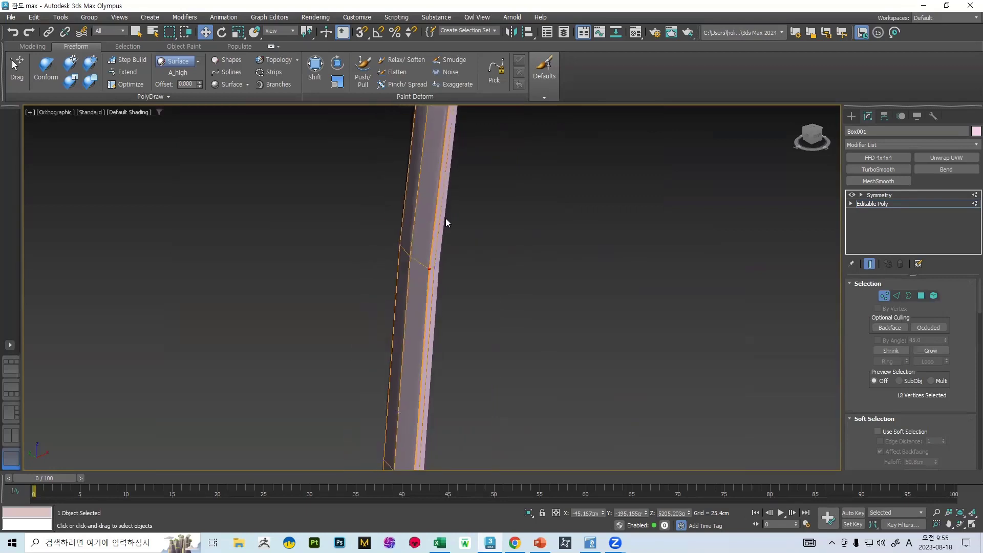
pyautogui.scroll(5, 425, 241)
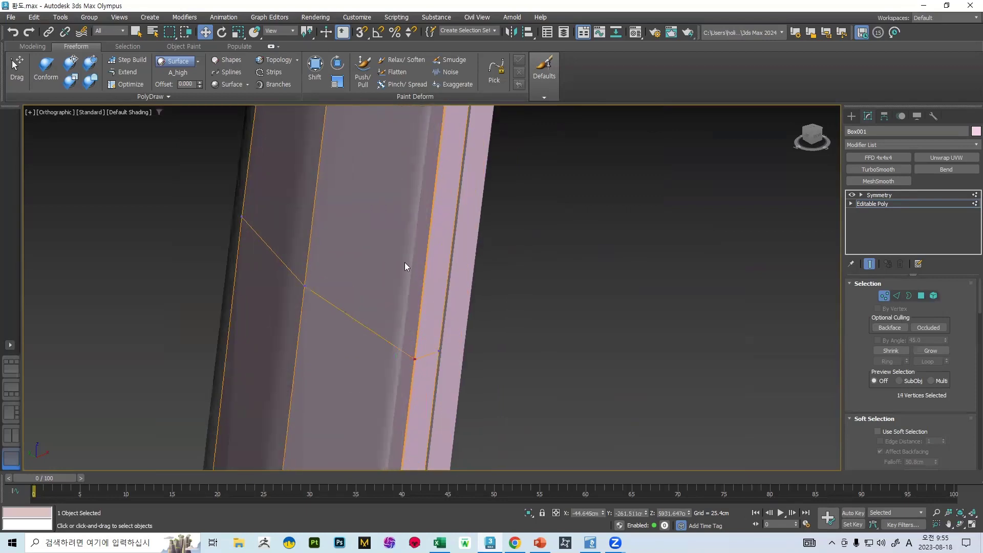
pyautogui.scroll(-5, 409, 225)
pyautogui.scroll(5, 413, 301)
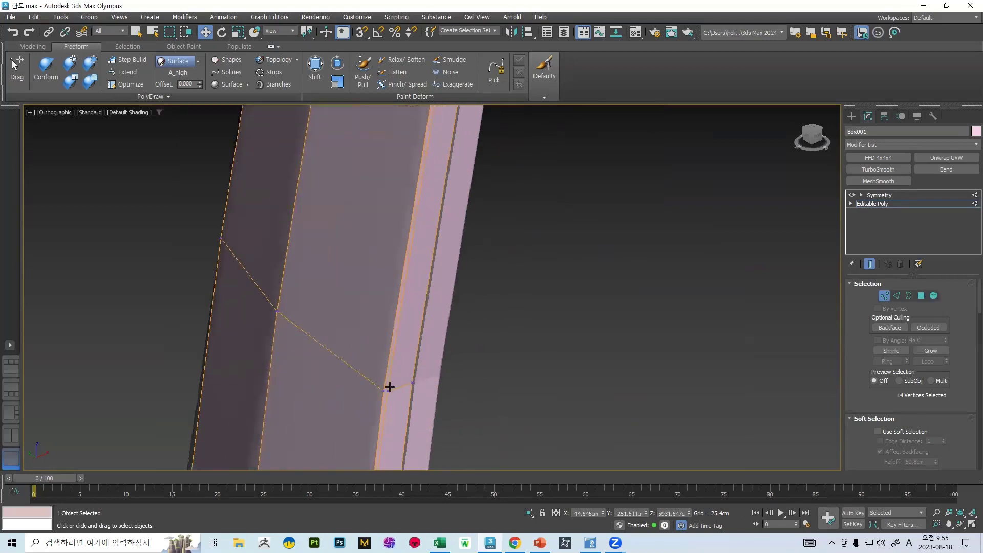
pyautogui.keyDown('ctrl'); pyautogui.moveTo(359, 376); pyautogui.dragTo(358, 376); pyautogui.keyUp('ctrl')
pyautogui.scroll(-5, 415, 246)
pyautogui.moveTo(416, 244); pyautogui.dragTo(399, 298, button='middle')
pyautogui.scroll(5, 400, 299)
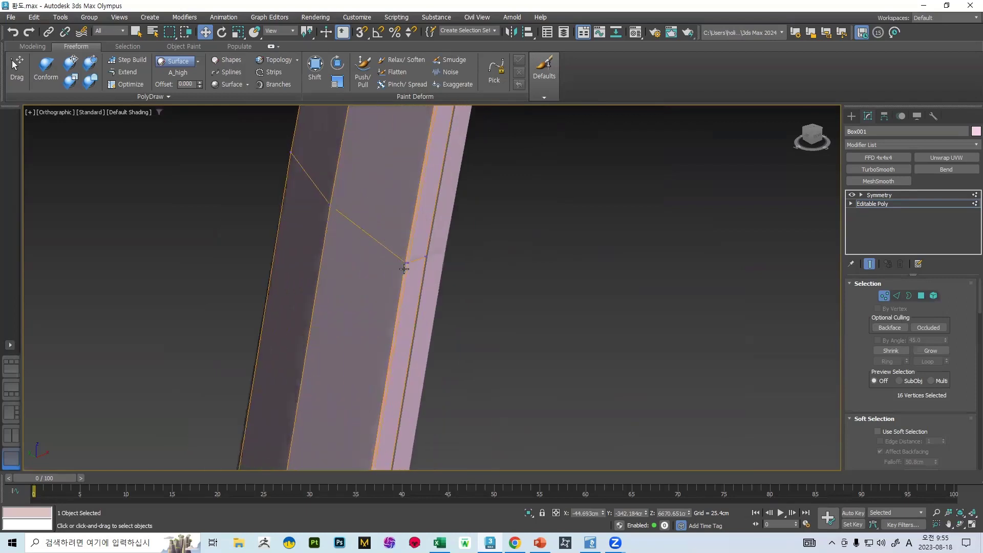
pyautogui.keyDown('ctrl'); pyautogui.moveTo(420, 269); pyautogui.dragTo(385, 238); pyautogui.keyUp('ctrl')
# Step: Add the two remaining vertex pairs near the tip and weld all selected pairs with a 6.783 cm threshold
pyautogui.scroll(-5, 404, 198)
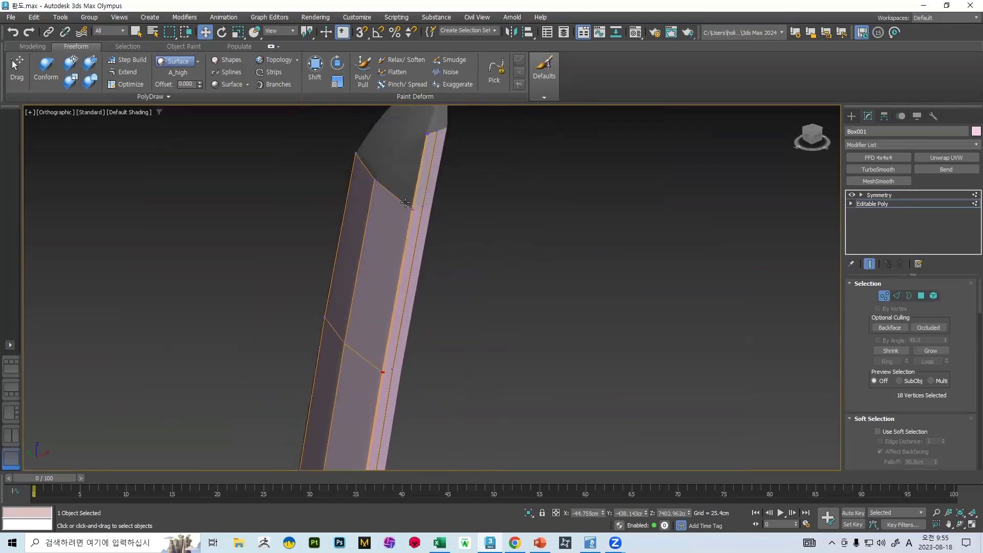
pyautogui.scroll(5, 404, 202)
pyautogui.scroll(-5, 439, 219)
pyautogui.moveTo(438, 206); pyautogui.dragTo(445, 330, button='middle')
pyautogui.scroll(-2, 445, 330)
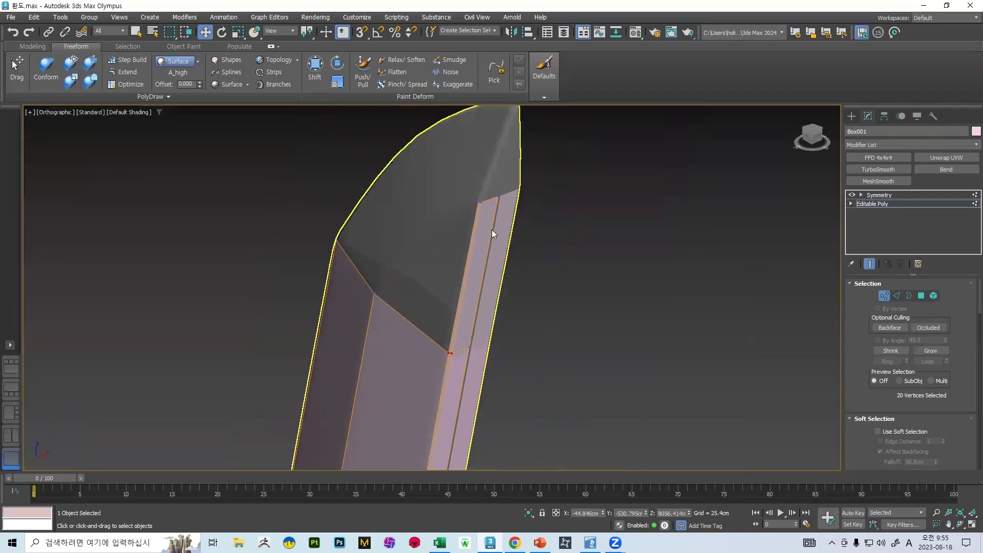
pyautogui.keyDown('ctrl'); pyautogui.moveTo(459, 186); pyautogui.dragTo(458, 185); pyautogui.keyUp('ctrl')
pyautogui.moveTo(466, 200); pyautogui.dragTo(477, 160, button='middle')
pyautogui.scroll(6, 468, 314)
pyautogui.moveTo(441, 319); pyautogui.dragTo(488, 275, button='middle')
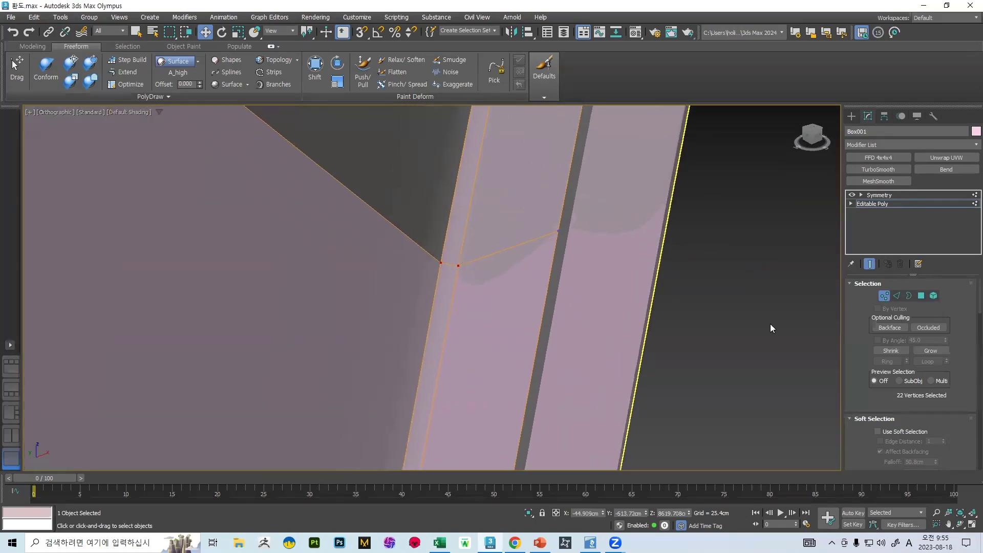
pyautogui.scroll(-3, 953, 334)
pyautogui.scroll(-5, 953, 335)
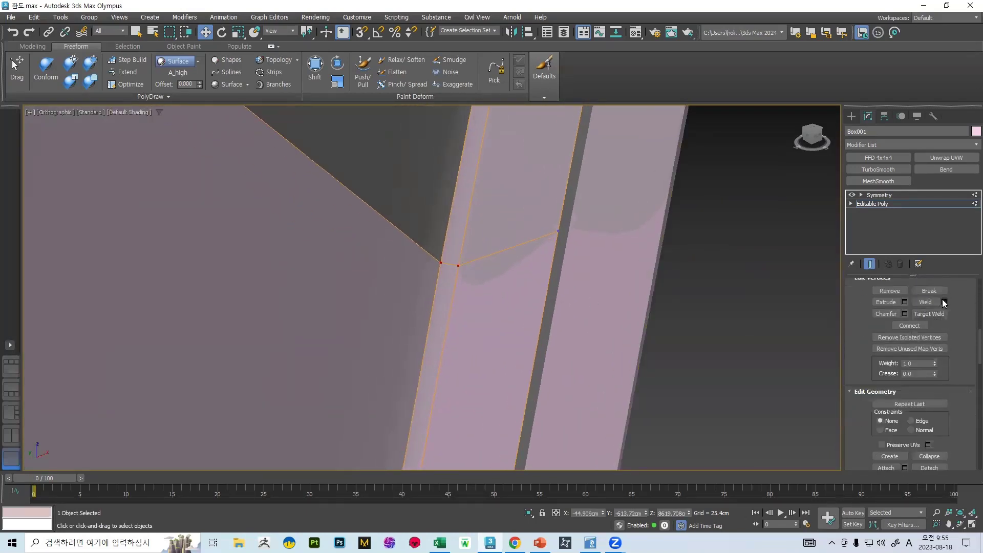
pyautogui.click(943, 302)
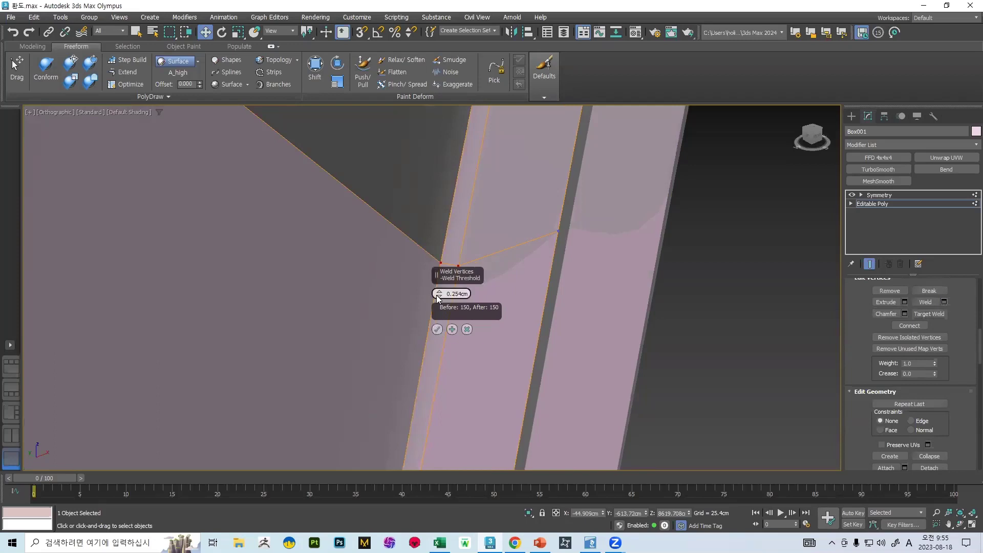
pyautogui.moveTo(437, 279); pyautogui.dragTo(438, 274)
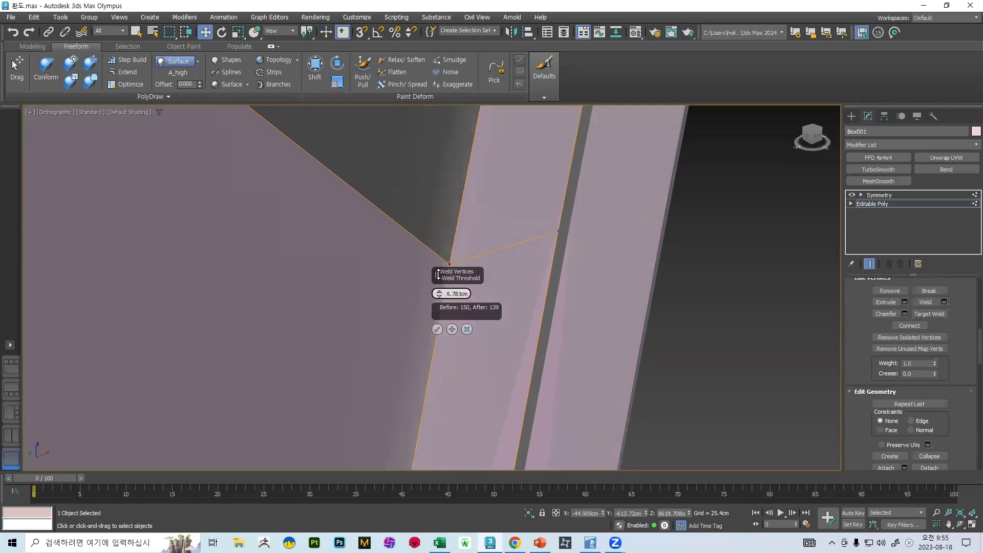
pyautogui.click(437, 329)
# Step: Brush the welded edge vertices onto the high-poly surface with the Conform brush and check their fit from the side
pyautogui.scroll(-4, 427, 296)
pyautogui.keyDown('alt'); pyautogui.moveTo(429, 238); pyautogui.dragTo(474, 217, button='middle'); pyautogui.keyUp('alt')
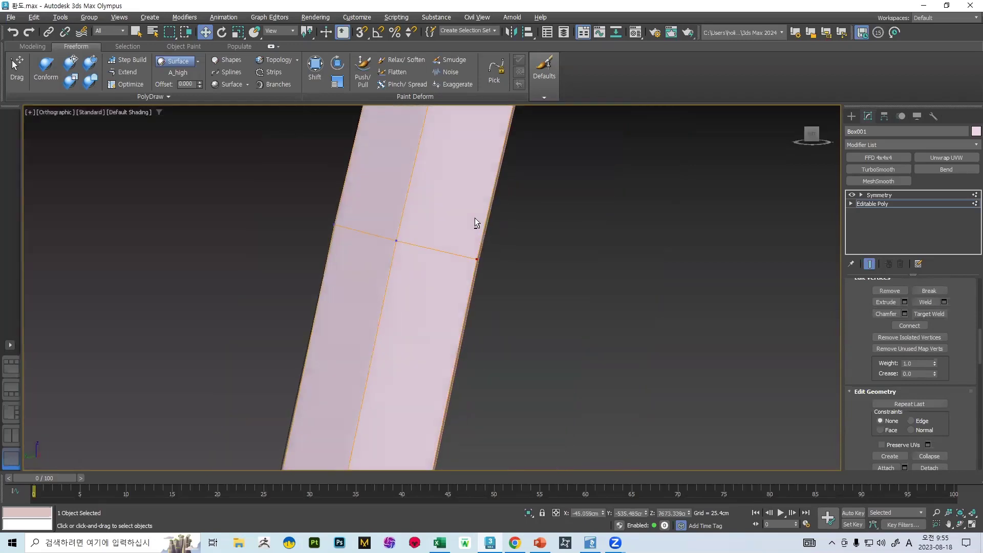
pyautogui.keyDown('alt'); pyautogui.moveTo(476, 260); pyautogui.dragTo(414, 229, button='middle'); pyautogui.keyUp('alt')
pyautogui.scroll(5, 278, 257)
pyautogui.scroll(-4, 400, 251)
pyautogui.click(46, 72)
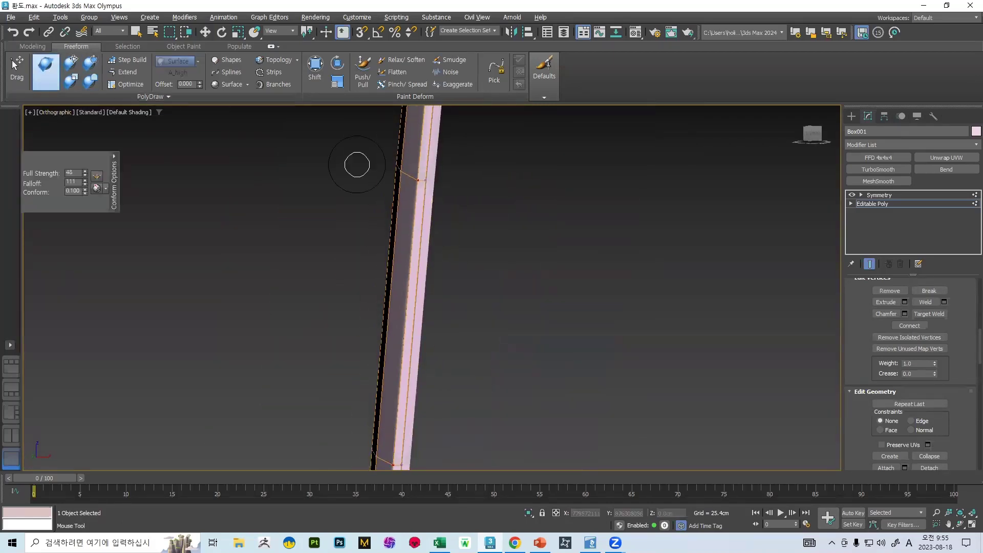
pyautogui.moveTo(366, 431); pyautogui.dragTo(404, 272)
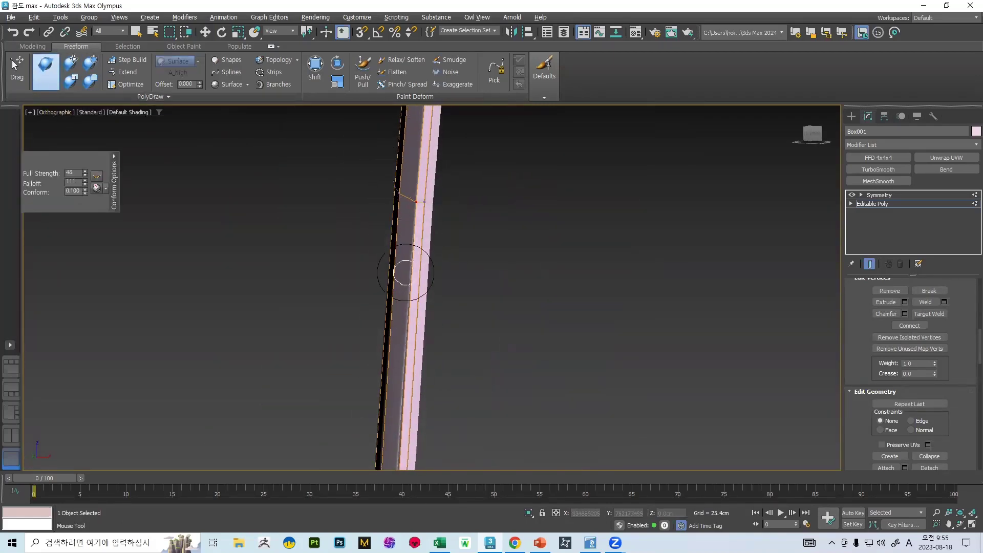
pyautogui.moveTo(406, 369); pyautogui.dragTo(385, 180)
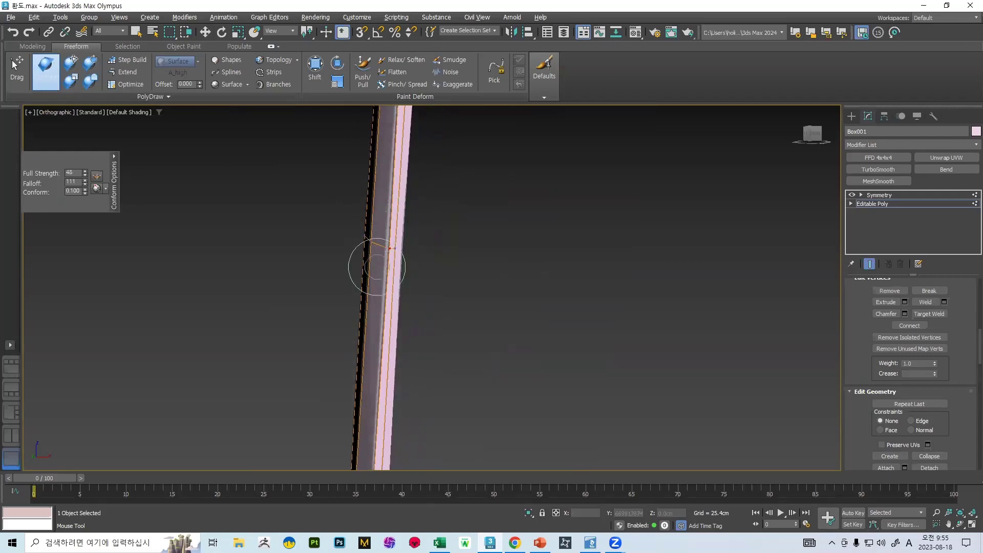
pyautogui.scroll(4, 384, 255)
pyautogui.keyDown('alt'); pyautogui.moveTo(443, 241); pyautogui.dragTo(515, 261, button='middle'); pyautogui.keyUp('alt')
pyautogui.scroll(3, 512, 264)
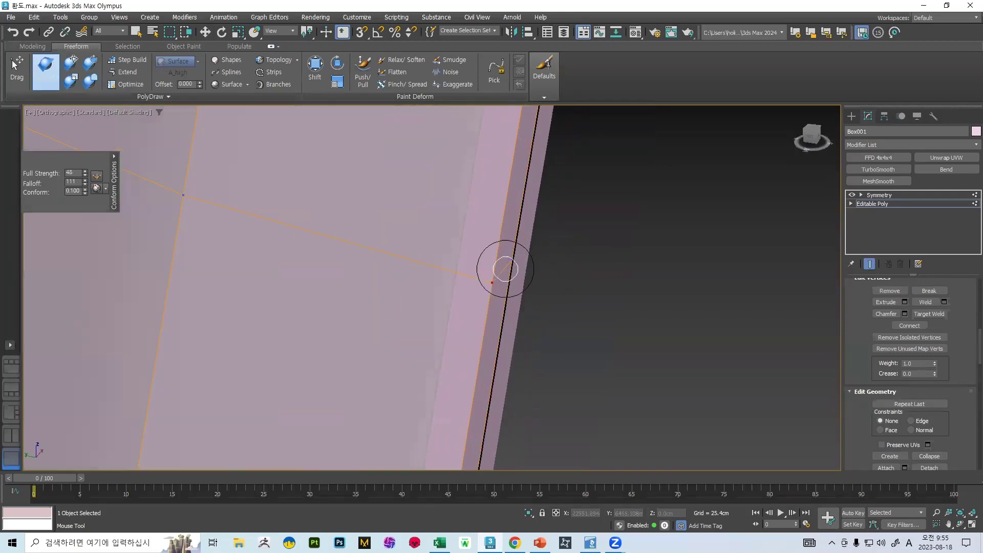
# Step: With the Move Conform brush, slide the welded vertices onto the high-poly blade's hard edge on the first loops
pyautogui.click(70, 63)
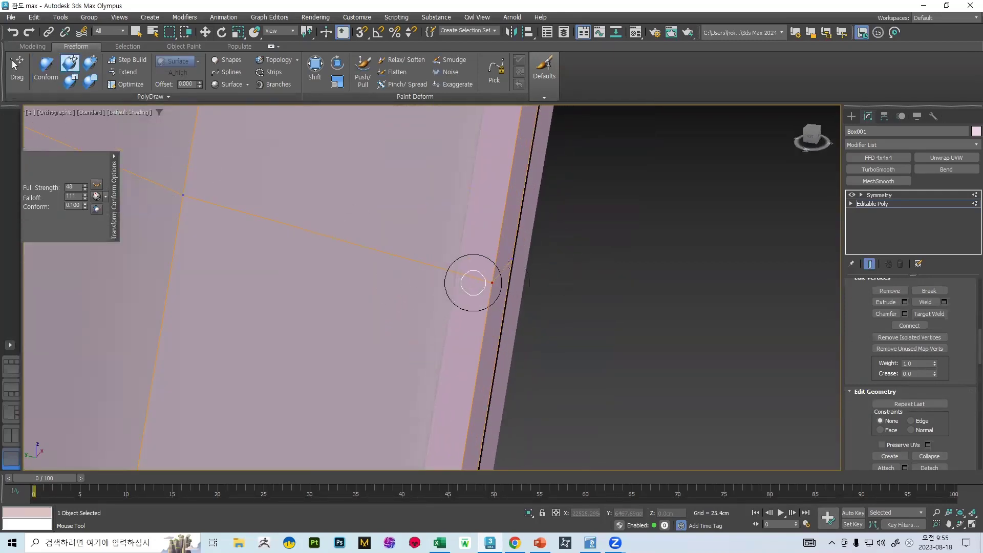
pyautogui.keyDown('alt'); pyautogui.moveTo(473, 282); pyautogui.dragTo(455, 320, button='middle'); pyautogui.keyUp('alt')
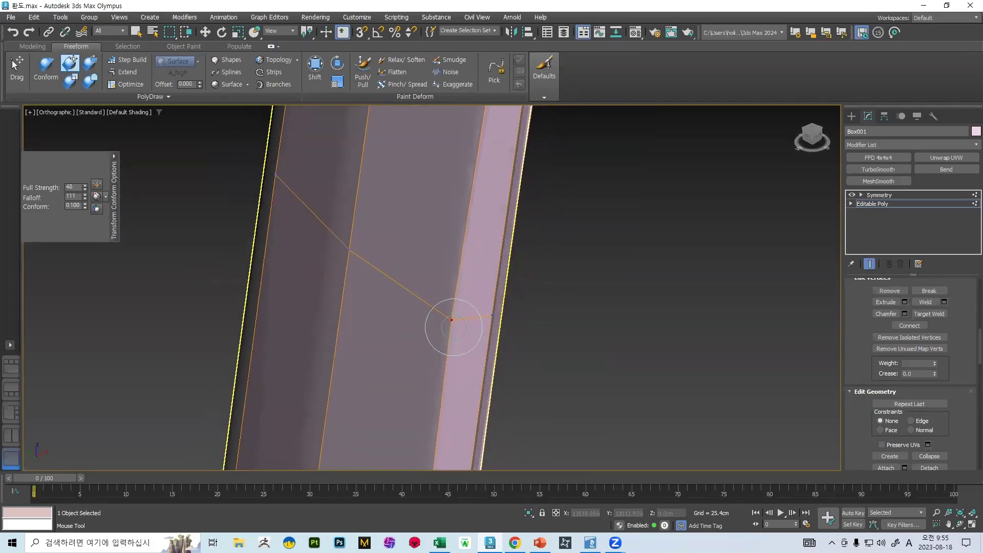
pyautogui.scroll(-4, 456, 326)
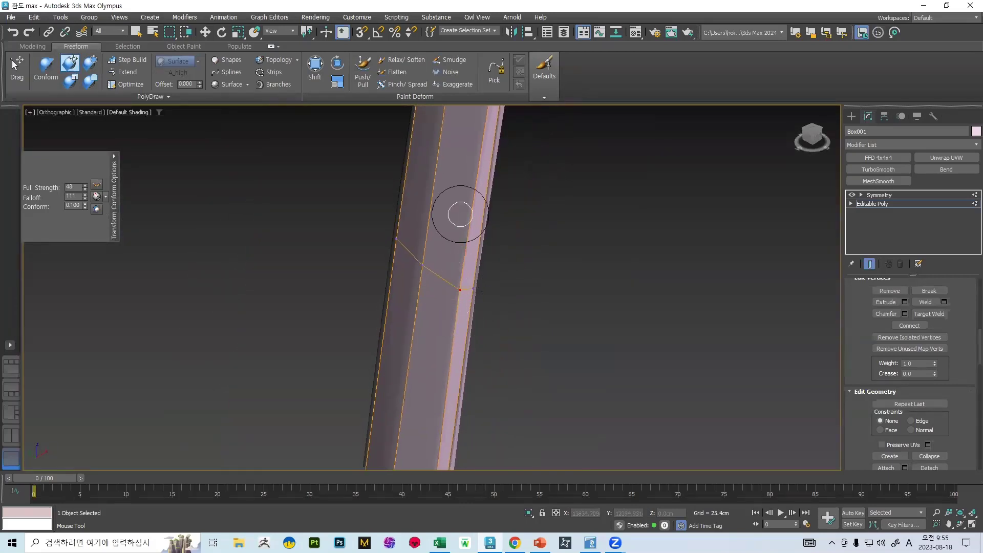
pyautogui.keyDown('alt'); pyautogui.moveTo(460, 215); pyautogui.dragTo(463, 247, button='middle'); pyautogui.keyUp('alt')
pyautogui.scroll(4, 497, 206)
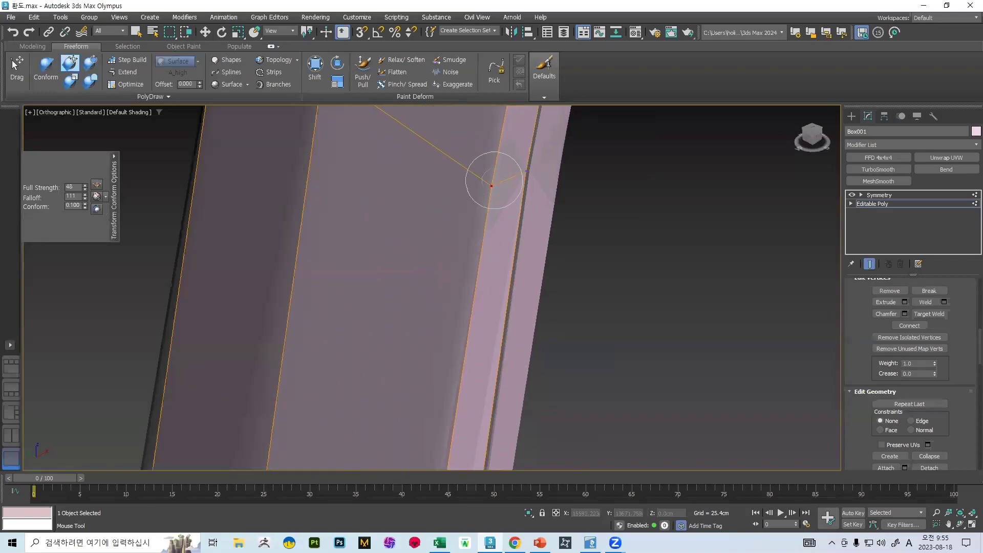
pyautogui.scroll(-4, 509, 149)
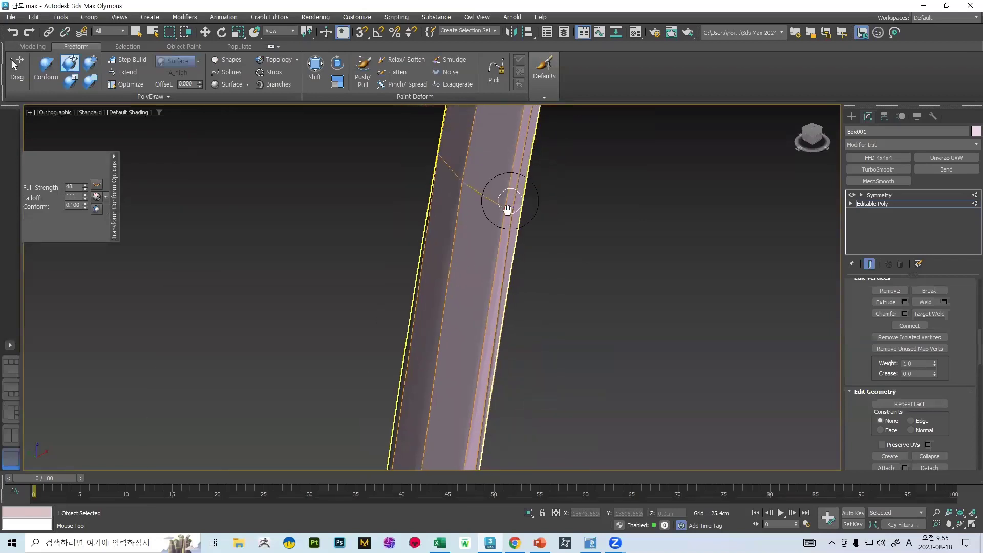
# Step: With the Move Conform brush, slide the edge vertices on the upper and middle loops onto the high-poly blade's hard edge, working downward
pyautogui.keyDown('alt'); pyautogui.moveTo(508, 203); pyautogui.dragTo(439, 202, button='middle'); pyautogui.keyUp('alt')
pyautogui.scroll(3, 438, 200)
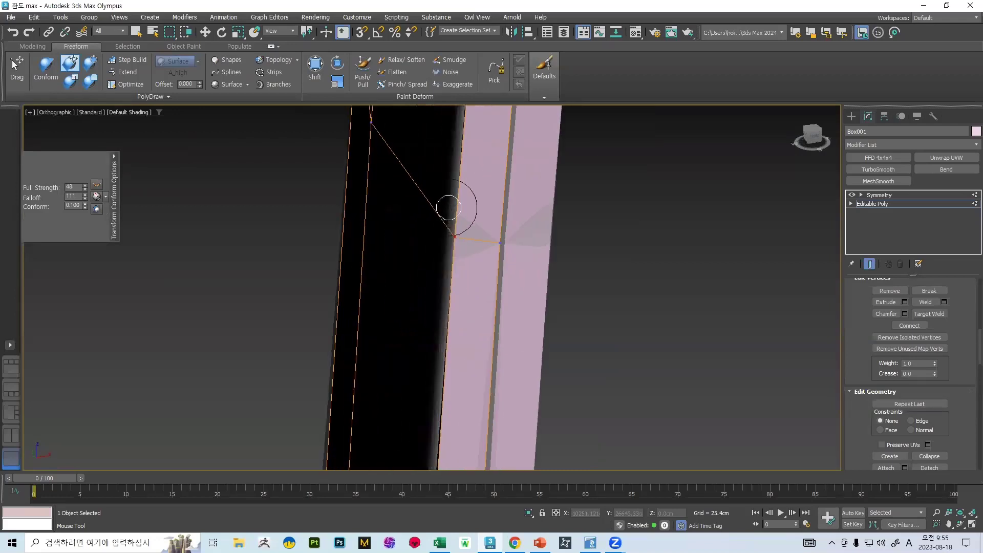
pyautogui.scroll(-4, 460, 221)
pyautogui.moveTo(474, 242); pyautogui.dragTo(495, 354, button='middle')
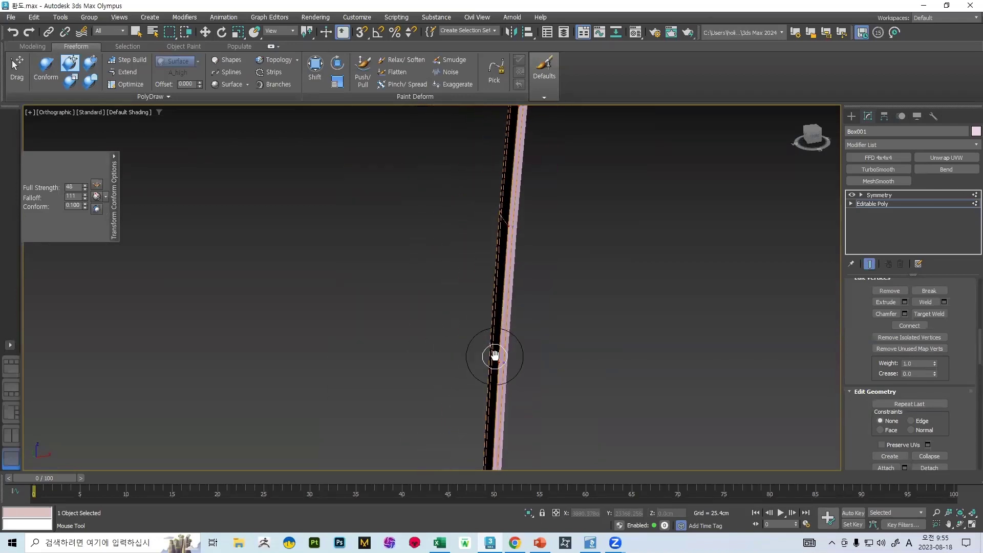
pyautogui.scroll(2, 521, 297)
pyautogui.scroll(3, 506, 264)
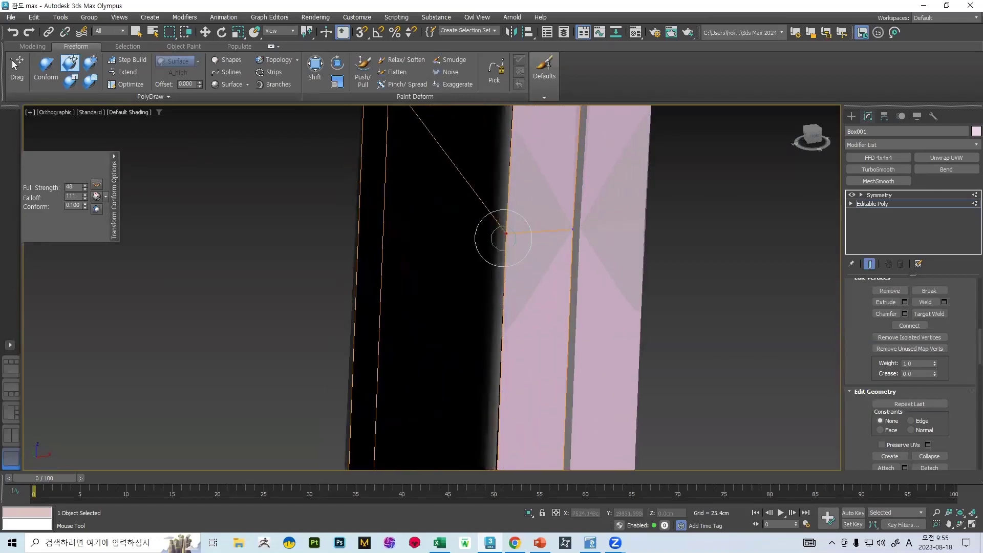
pyautogui.scroll(-5, 505, 231)
pyautogui.scroll(3, 501, 346)
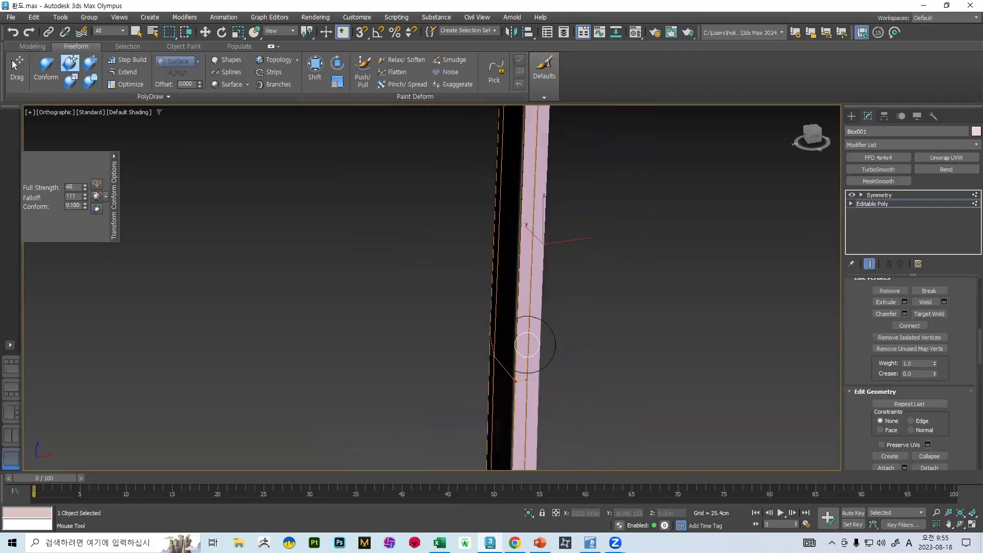
pyautogui.moveTo(521, 389)
pyautogui.mouseDown()
pyautogui.moveTo(485, 375)
pyautogui.moveTo(502, 374)
pyautogui.mouseUp()
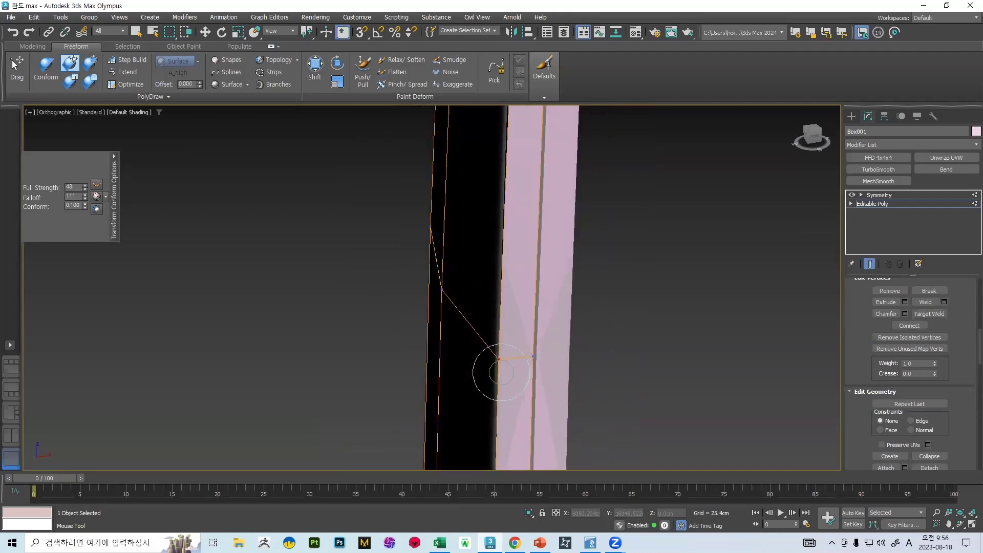
# Step: Continue down the blade with the Move Conform brush, fitting the edge vertices on the lower loops to the hard edge
pyautogui.scroll(-4, 501, 372)
pyautogui.scroll(3, 517, 351)
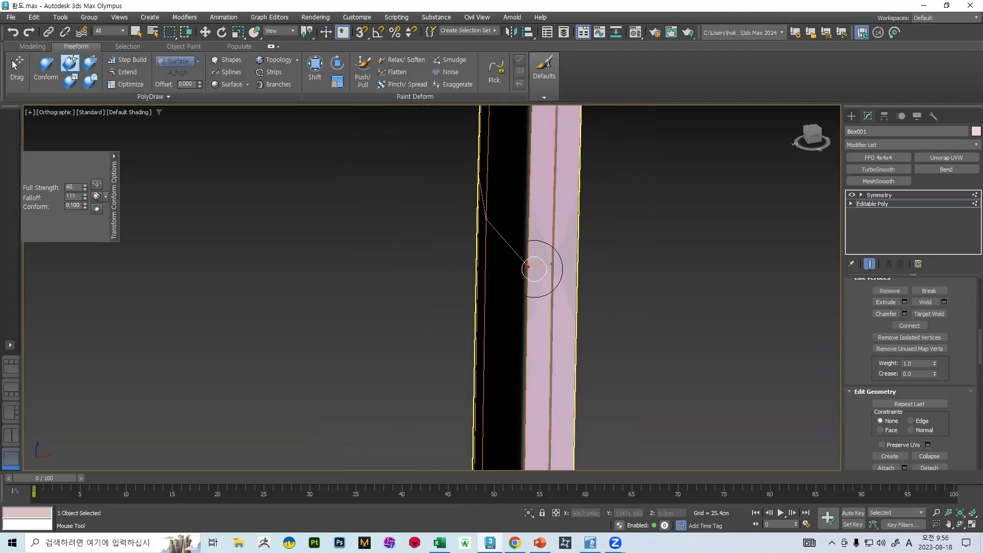
pyautogui.moveTo(534, 269); pyautogui.dragTo(532, 270)
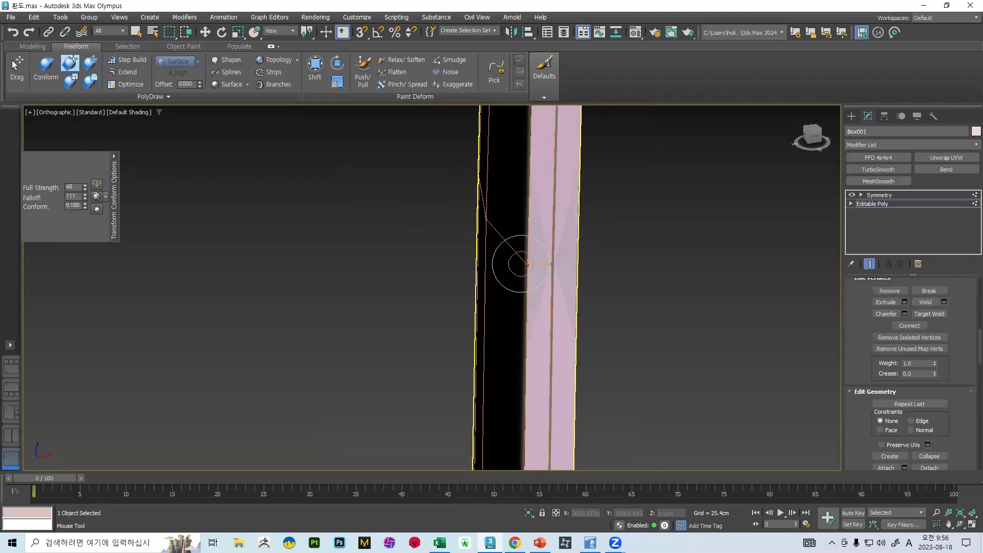
pyautogui.scroll(-4, 521, 264)
pyautogui.scroll(6, 527, 320)
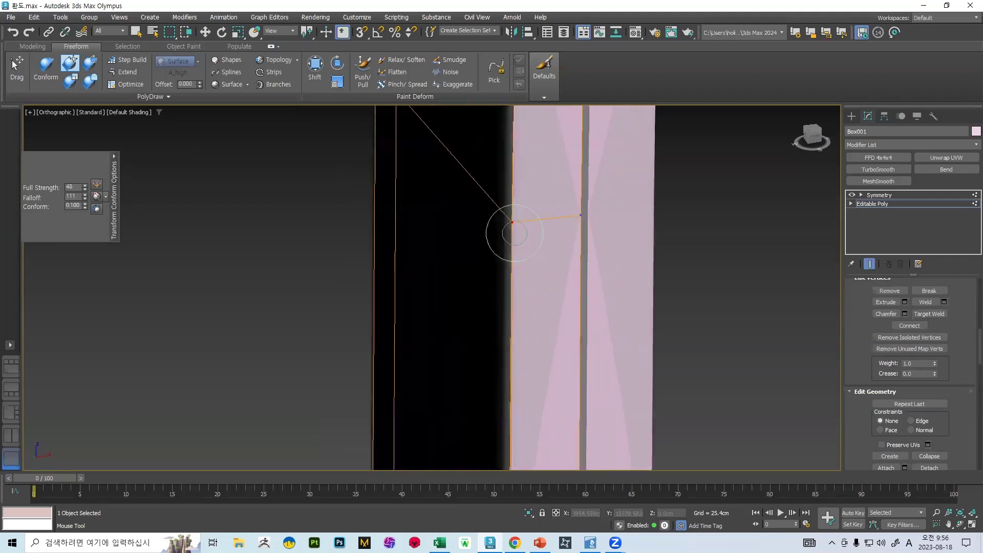
pyautogui.scroll(-4, 515, 232)
pyautogui.scroll(5, 529, 325)
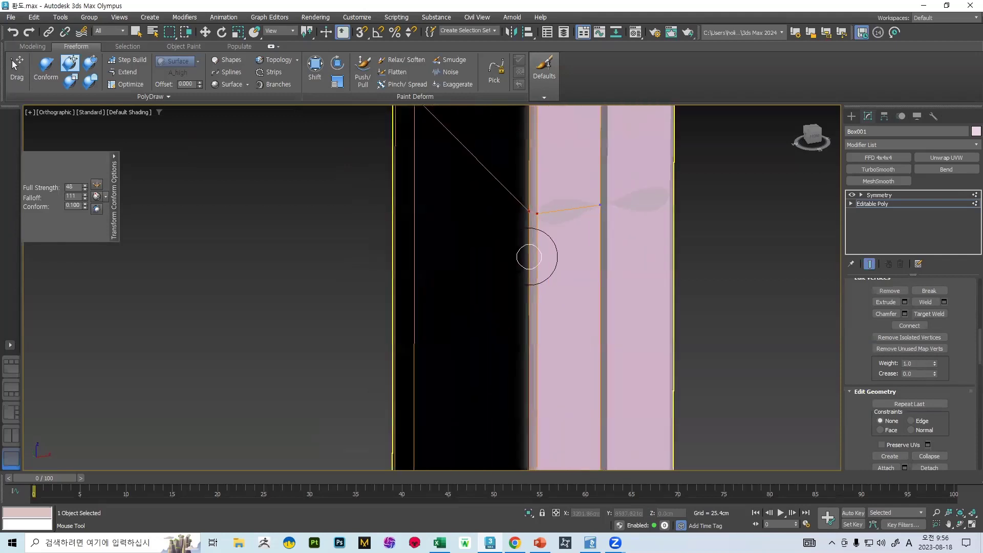
pyautogui.moveTo(529, 217); pyautogui.dragTo(549, 220)
pyautogui.hotkey('ctrl', 'z')
pyautogui.press('1')
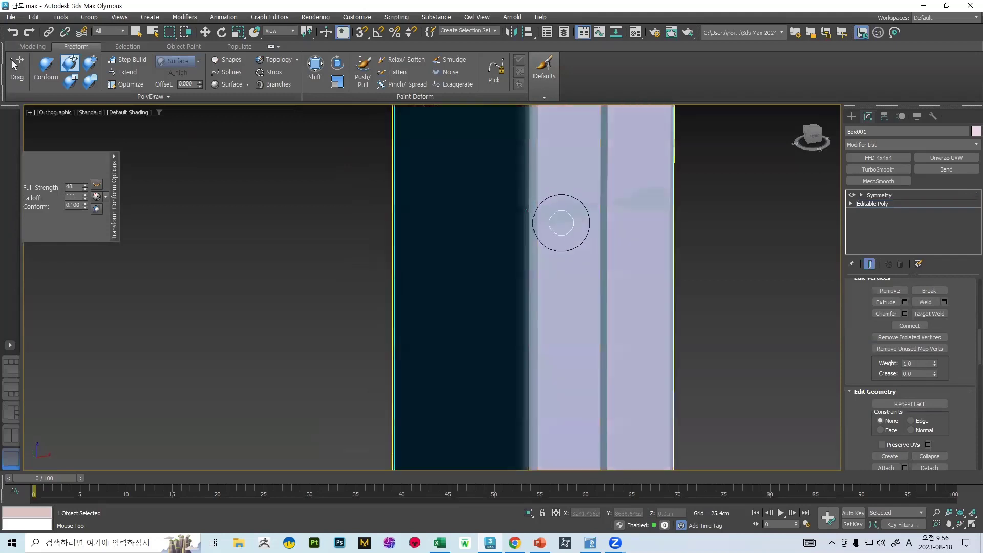
pyautogui.press('1')
# Step: Select the remaining doubled edge vertices on the lowest blade loop and at the guard, and weld them with a raised threshold
pyautogui.scroll(5, 918, 313)
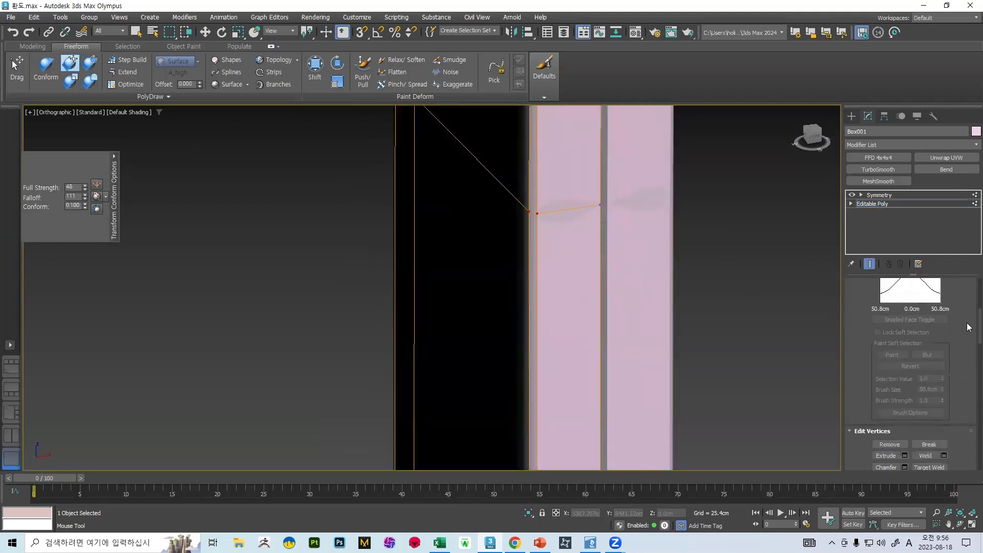
pyautogui.scroll(3, 968, 313)
pyautogui.press('w')
pyautogui.scroll(-5, 507, 265)
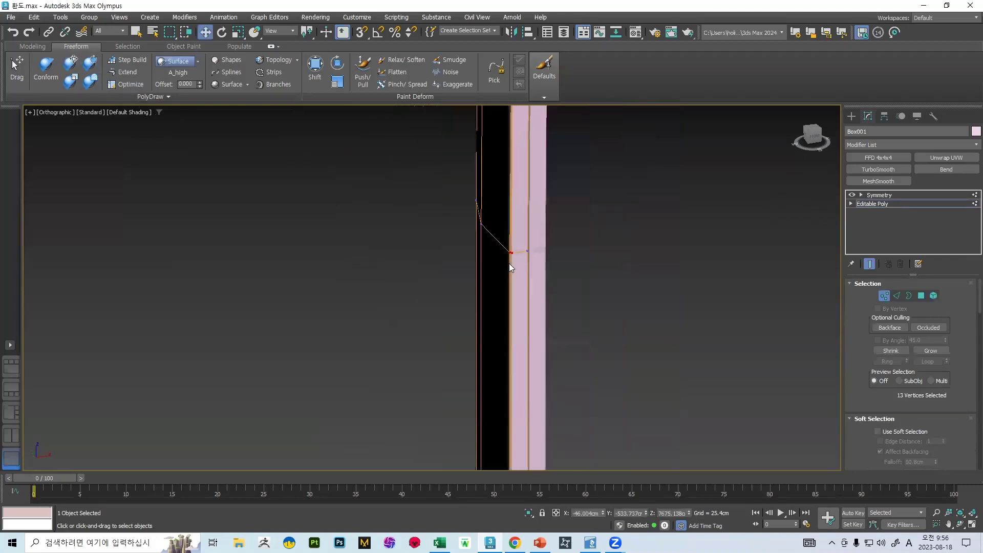
pyautogui.moveTo(510, 270); pyautogui.dragTo(512, 283, button='middle')
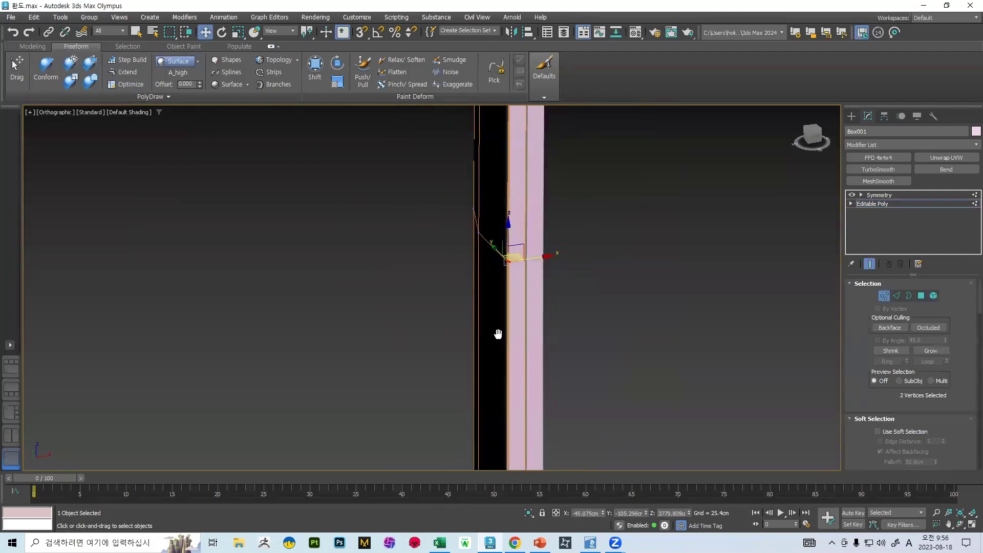
pyautogui.moveTo(498, 334); pyautogui.dragTo(501, 218, button='middle')
pyautogui.scroll(-5, 515, 217)
pyautogui.scroll(6, 520, 274)
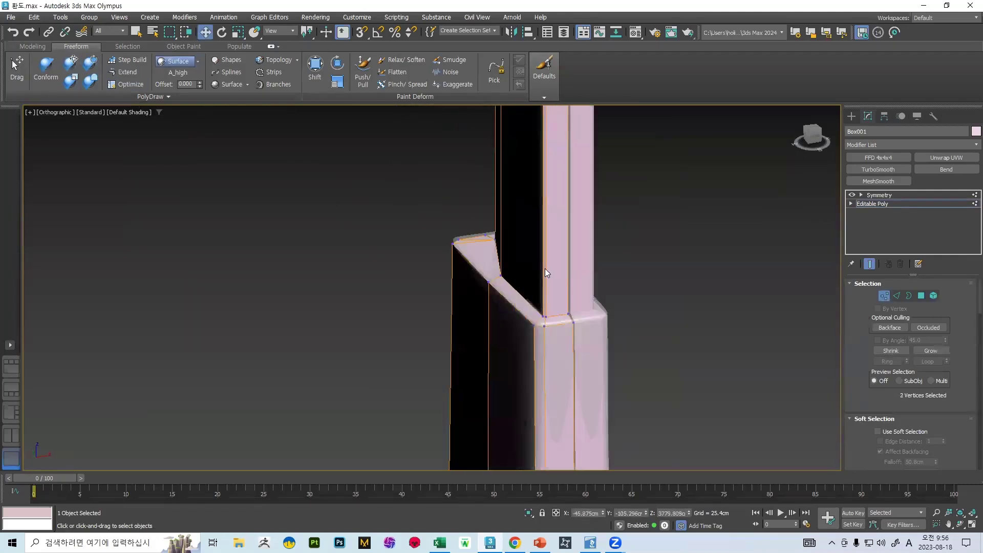
pyautogui.scroll(5, 544, 268)
pyautogui.scroll(-10, 933, 392)
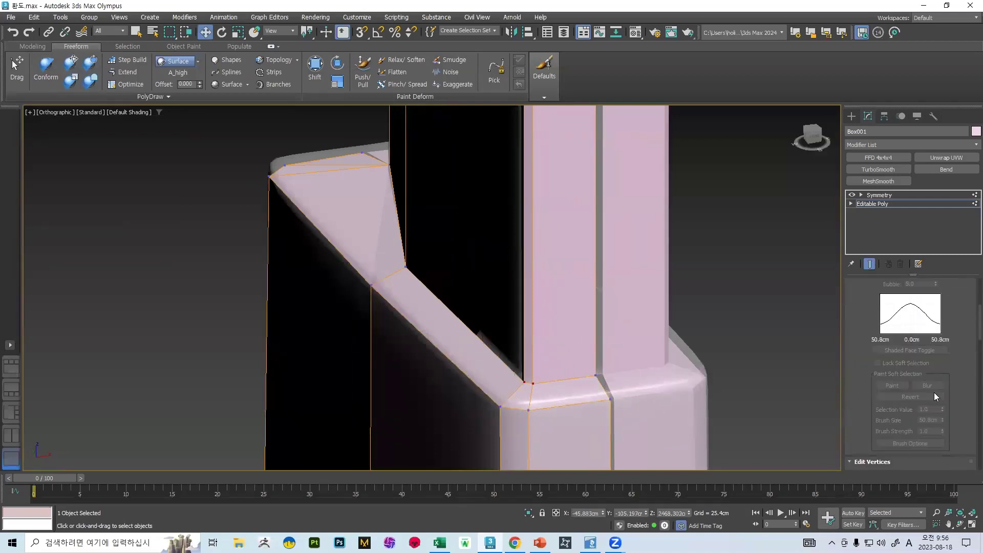
pyautogui.click(944, 315)
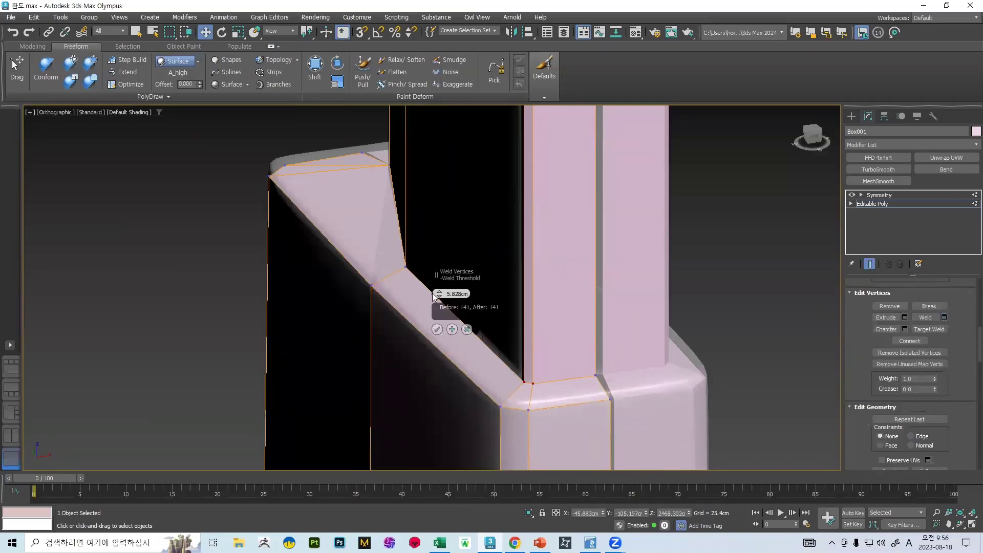
pyautogui.moveTo(439, 291); pyautogui.dragTo(440, 285)
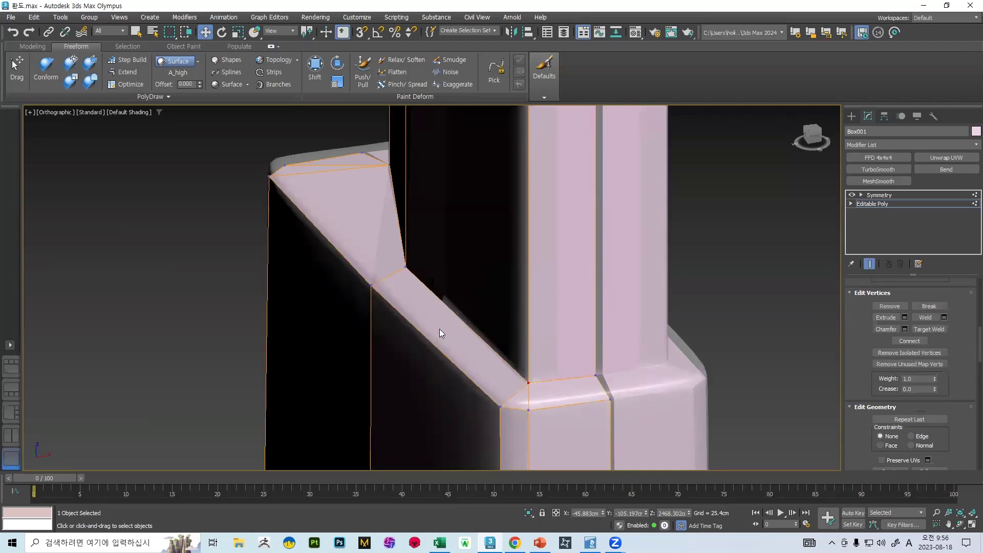
# Step: Inspect the blade's edge loops from the guard upward and back for remaining doubled vertices and poor fit to the high-poly edge
pyautogui.scroll(-7, 439, 329)
pyautogui.moveTo(492, 123); pyautogui.dragTo(501, 343, button='middle')
pyautogui.scroll(-3, 504, 317)
pyautogui.scroll(6, 477, 139)
pyautogui.moveTo(577, 115)
pyautogui.mouseDown(button='middle')
pyautogui.moveTo(567, 357)
pyautogui.moveTo(581, 164)
pyautogui.moveTo(574, 110)
pyautogui.mouseUp(button='middle')
pyautogui.scroll(-5, 567, 356)
pyautogui.scroll(6, 559, 227)
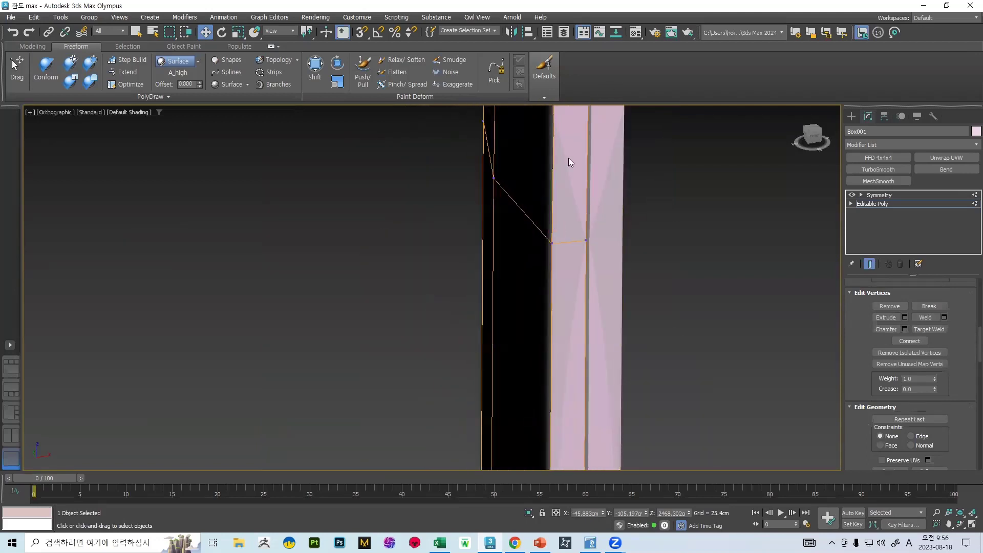
pyautogui.moveTo(568, 157); pyautogui.dragTo(537, 247, button='middle')
pyautogui.scroll(-4, 537, 246)
pyautogui.scroll(-6, 526, 149)
pyautogui.scroll(6, 544, 165)
pyautogui.moveTo(497, 183); pyautogui.dragTo(488, 287, button='middle')
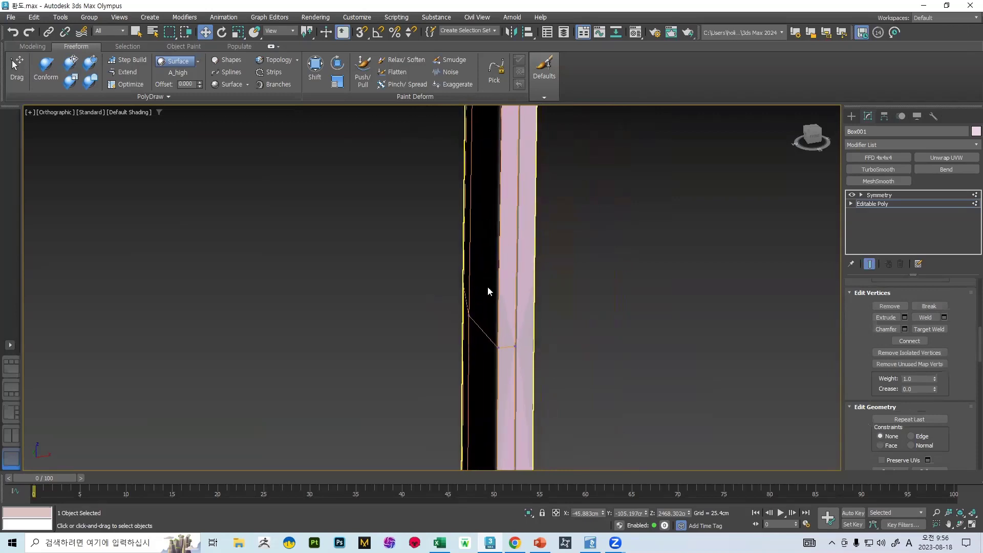
pyautogui.scroll(-4, 511, 202)
pyautogui.scroll(2, 500, 186)
pyautogui.scroll(-2, 511, 164)
pyautogui.moveTo(512, 164); pyautogui.dragTo(504, 277, button='middle')
pyautogui.scroll(3, 500, 226)
pyautogui.scroll(-3, 524, 198)
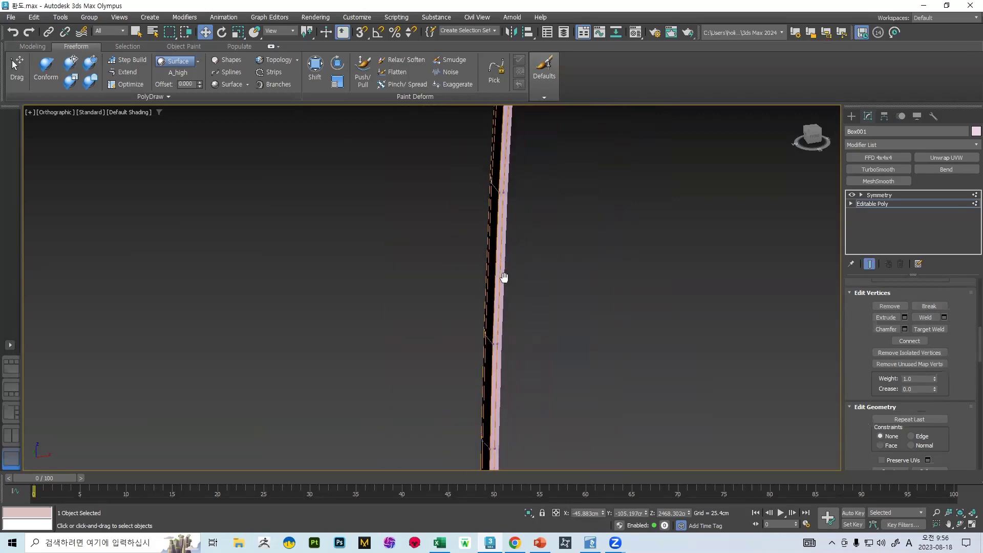
pyautogui.scroll(-4, 514, 221)
pyautogui.scroll(6, 494, 162)
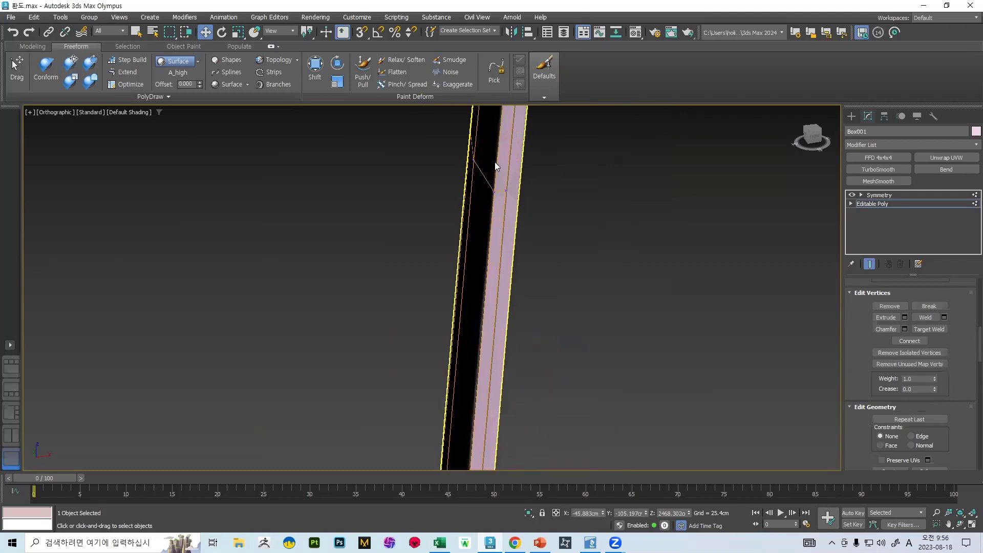
pyautogui.scroll(2, 492, 175)
pyautogui.scroll(-4, 494, 197)
pyautogui.moveTo(494, 197); pyautogui.dragTo(486, 172, button='middle')
pyautogui.scroll(4, 493, 407)
pyautogui.scroll(5, 496, 384)
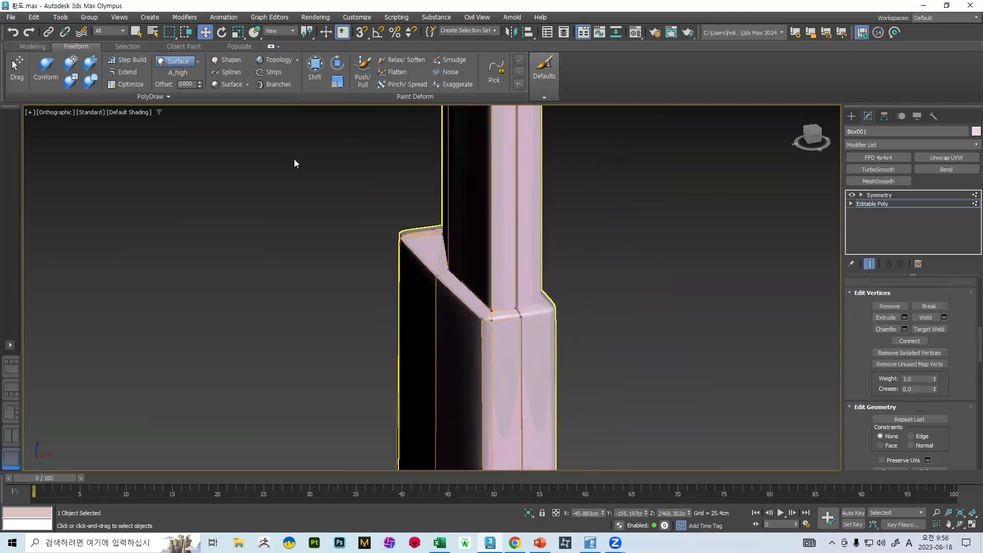
# Step: Activate the Move Conform brush and slide the edge vertices on the lowest blade loops above the guard onto the hard edge
pyautogui.click(70, 62)
pyautogui.moveTo(539, 362); pyautogui.dragTo(586, 389)
pyautogui.moveTo(579, 196)
pyautogui.mouseDown()
pyautogui.moveTo(587, 345)
pyautogui.moveTo(573, 154)
pyautogui.moveTo(577, 226)
pyautogui.moveTo(586, 172)
pyautogui.mouseUp()
pyautogui.scroll(5, 586, 170)
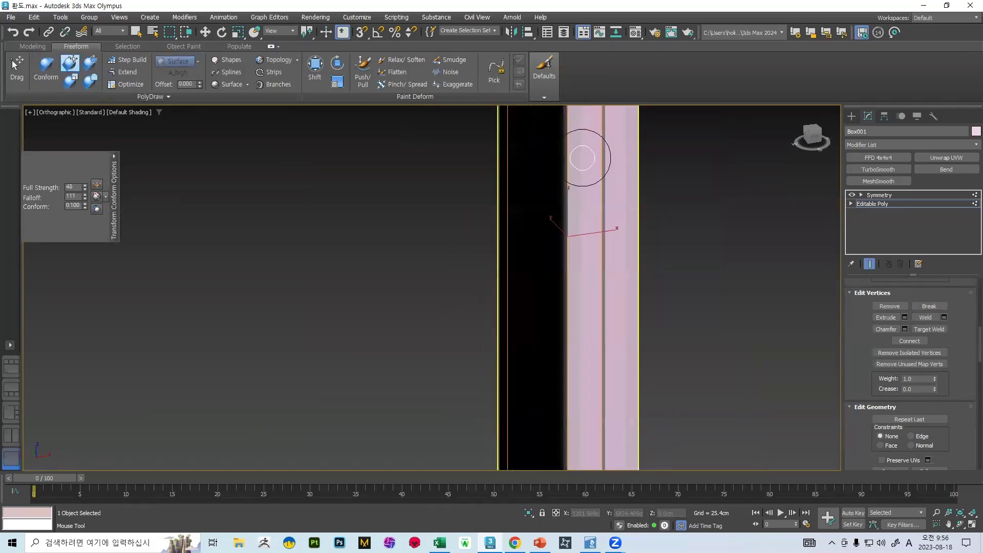
pyautogui.scroll(-2, 583, 159)
pyautogui.moveTo(567, 201); pyautogui.dragTo(558, 320, button='middle')
pyautogui.scroll(-2, 557, 318)
pyautogui.moveTo(552, 265); pyautogui.dragTo(553, 268, button='middle')
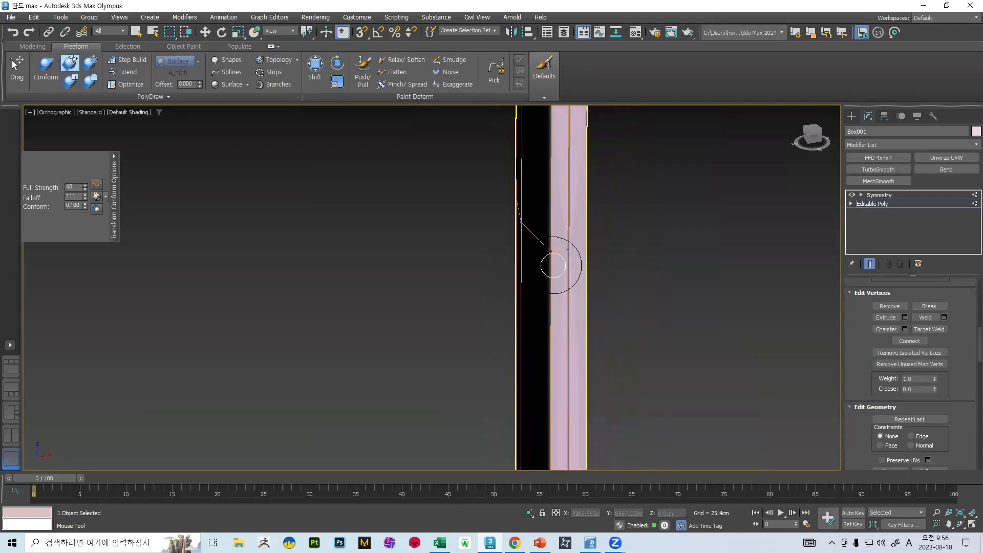
pyautogui.scroll(5, 553, 265)
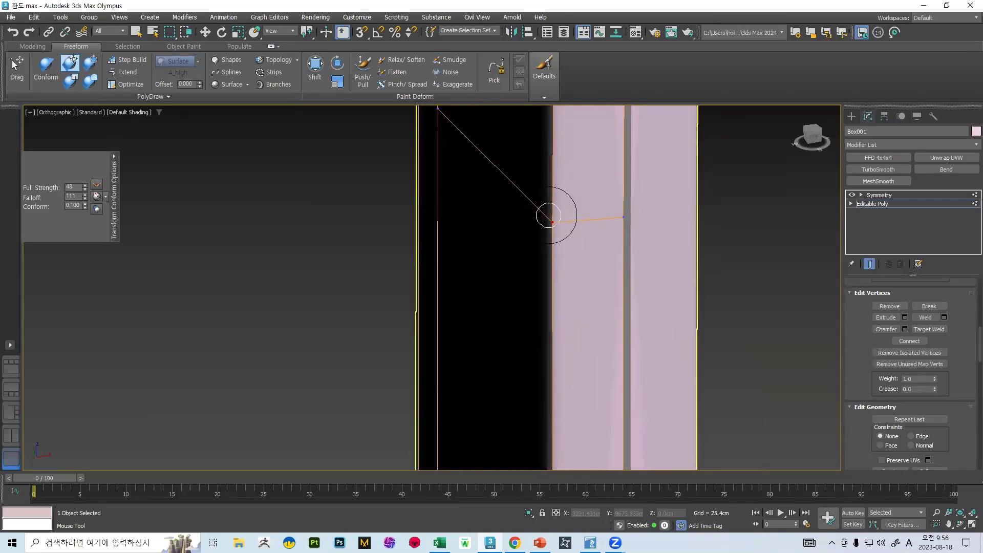
pyautogui.scroll(-5, 549, 215)
pyautogui.scroll(5, 543, 217)
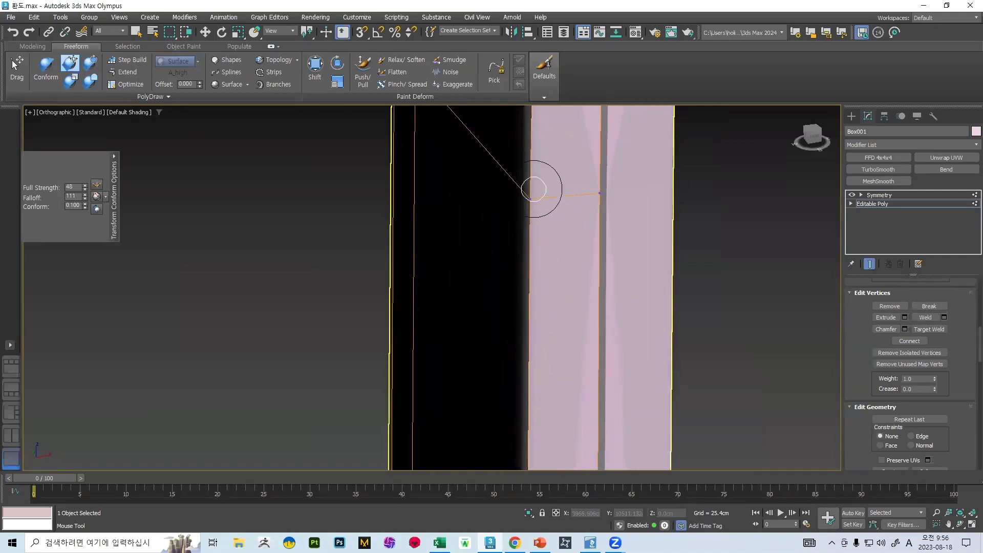
# Step: Move up the blade and slide the edge vertices on the next loops onto the high-poly edge with the Move Conform brush
pyautogui.scroll(-5, 533, 189)
pyautogui.moveTo(534, 191); pyautogui.dragTo(537, 327, button='middle')
pyautogui.moveTo(532, 207); pyautogui.dragTo(516, 343, button='middle')
pyautogui.moveTo(500, 191); pyautogui.dragTo(500, 290, button='middle')
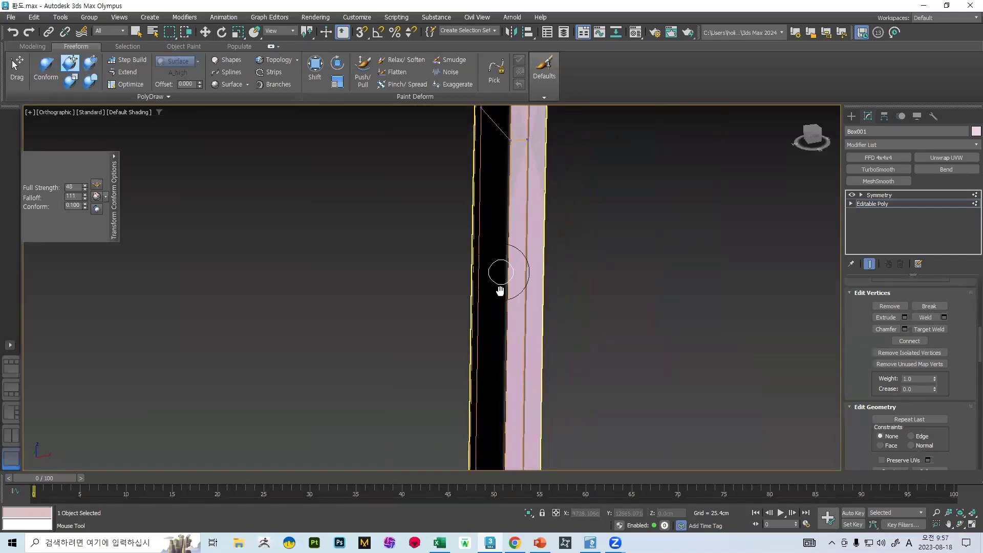
pyautogui.scroll(7, 508, 233)
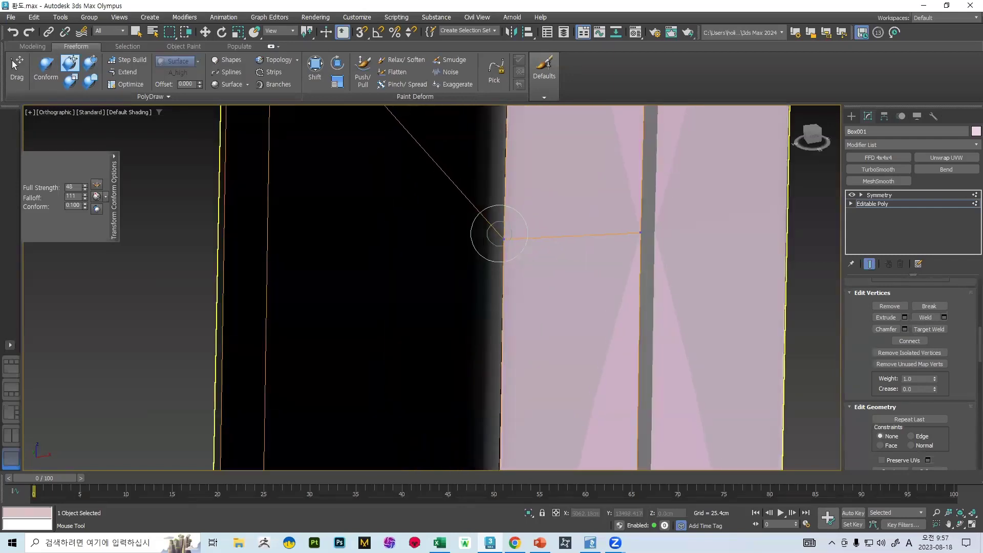
pyautogui.scroll(-6, 499, 233)
pyautogui.scroll(4, 518, 180)
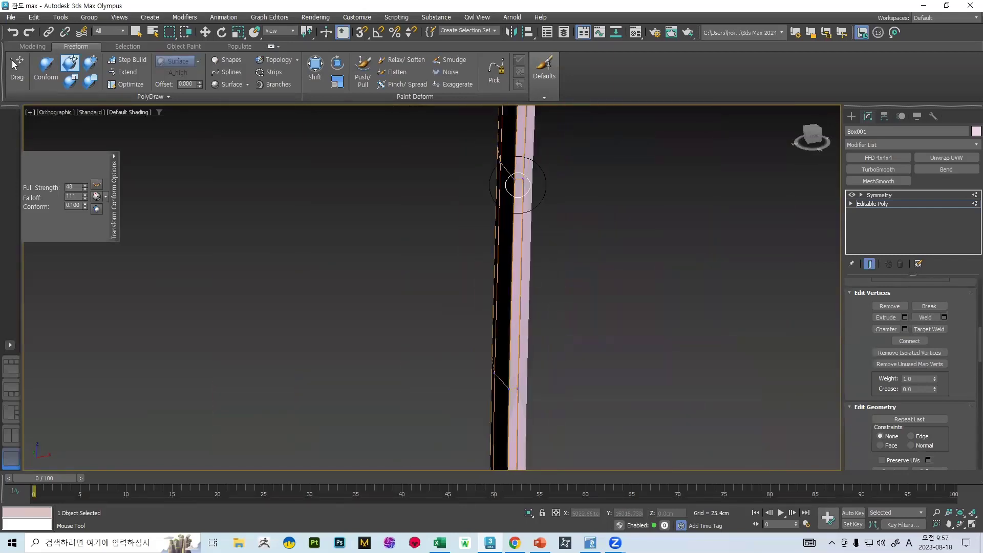
pyautogui.moveTo(509, 168); pyautogui.dragTo(488, 152)
# Step: Fit the edge vertices on the following two mid-blade loops to the hard edge with the Move Conform brush
pyautogui.scroll(-5, 489, 155)
pyautogui.moveTo(488, 155); pyautogui.dragTo(481, 333, button='middle')
pyautogui.moveTo(500, 175)
pyautogui.mouseDown(button='middle')
pyautogui.moveTo(493, 241)
pyautogui.moveTo(483, 272)
pyautogui.moveTo(471, 230)
pyautogui.moveTo(467, 274)
pyautogui.mouseUp(button='middle')
pyautogui.scroll(5, 456, 213)
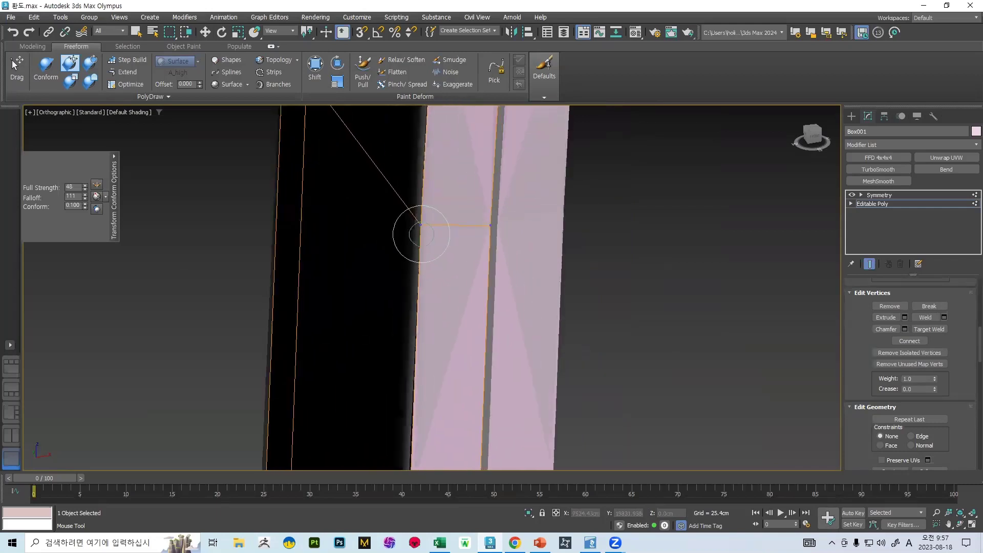
pyautogui.scroll(-5, 430, 233)
pyautogui.moveTo(450, 136)
pyautogui.mouseDown(button='middle')
pyautogui.moveTo(410, 329)
pyautogui.moveTo(408, 229)
pyautogui.mouseUp(button='middle')
pyautogui.scroll(5, 410, 215)
pyautogui.scroll(-2, 383, 233)
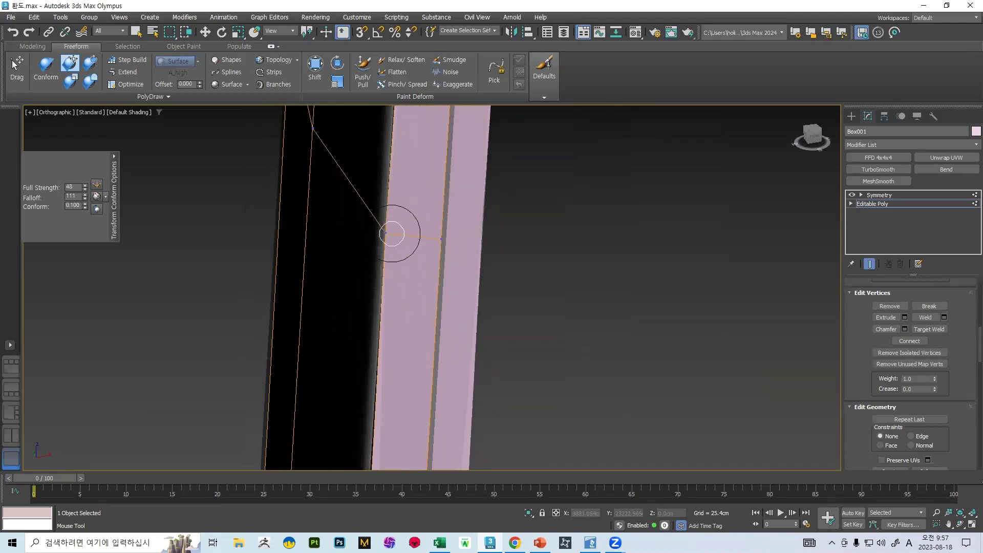
# Step: Nudge the edge vertices on the next two loops toward the tip onto the high-poly edge with the Move Conform brush
pyautogui.scroll(-4, 395, 207)
pyautogui.moveTo(399, 159); pyautogui.dragTo(401, 270, button='middle')
pyautogui.scroll(6, 402, 266)
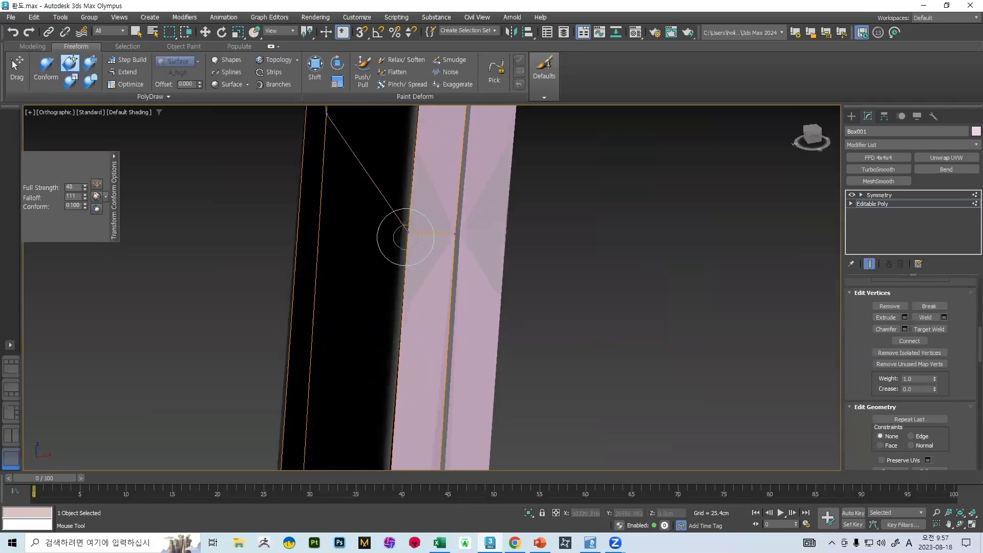
pyautogui.scroll(-4, 413, 307)
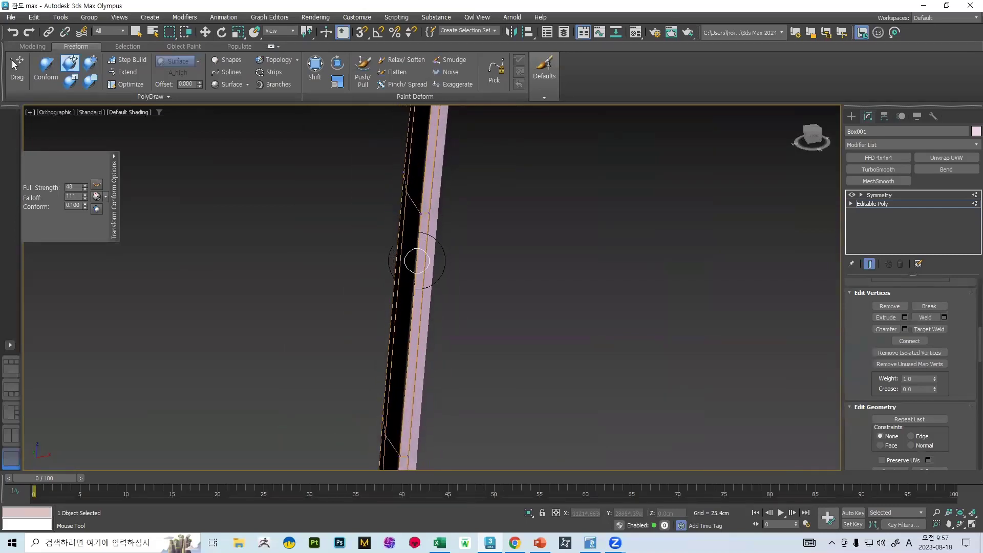
pyautogui.scroll(3, 425, 220)
pyautogui.scroll(2, 428, 164)
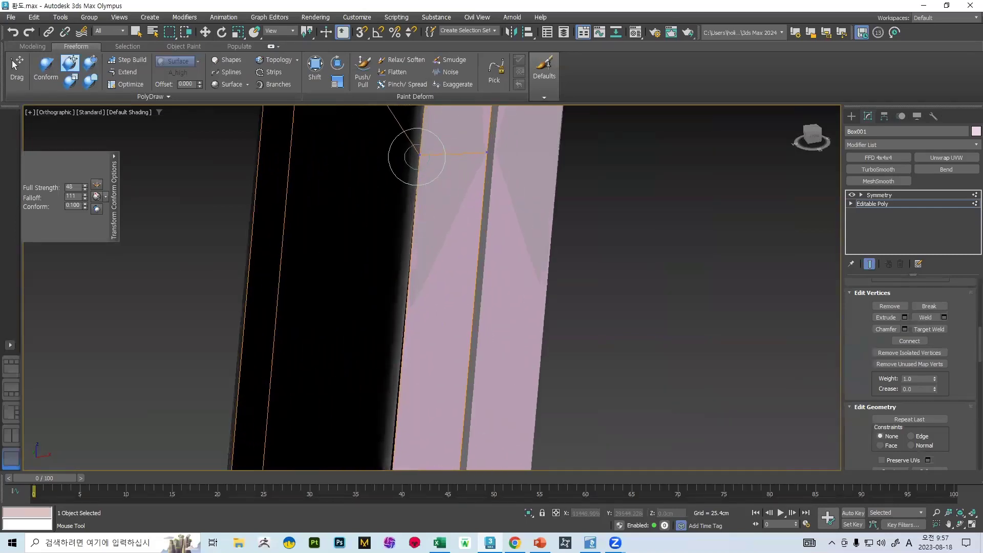
pyautogui.scroll(-2, 417, 159)
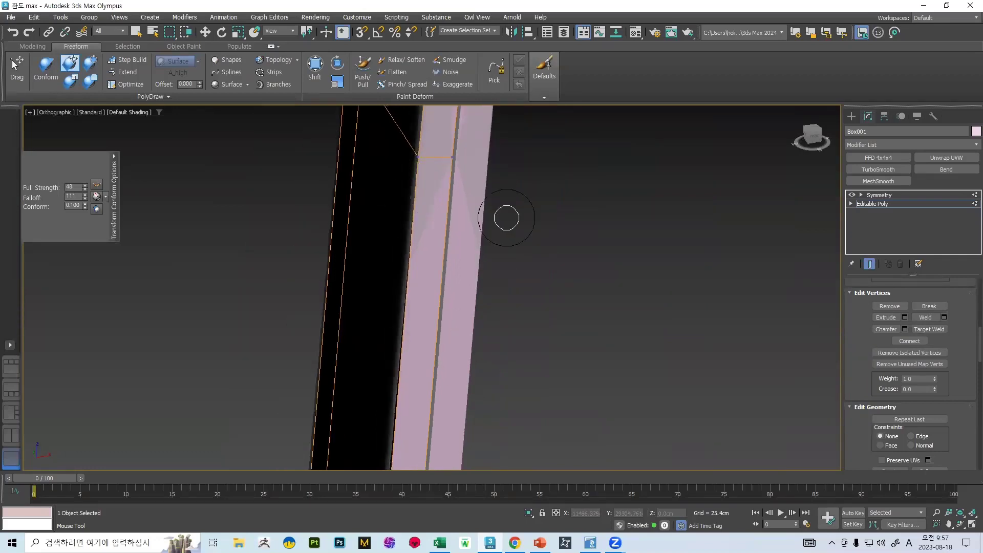
# Step: Fit the uppermost edge vertices of the narrow spine strip below the blade tip to the high-poly surface with the Move Conform brush
pyautogui.scroll(-3, 410, 246)
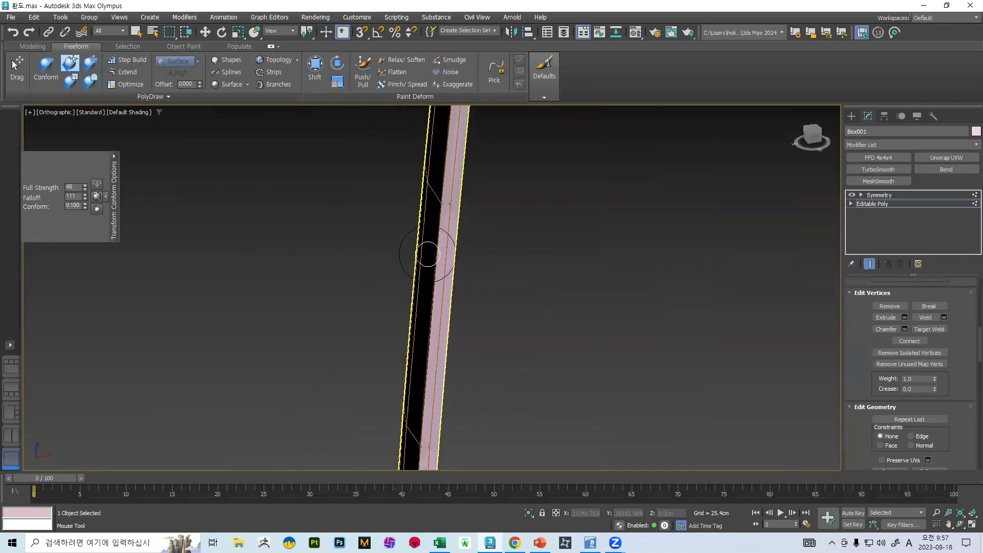
pyautogui.scroll(4, 440, 220)
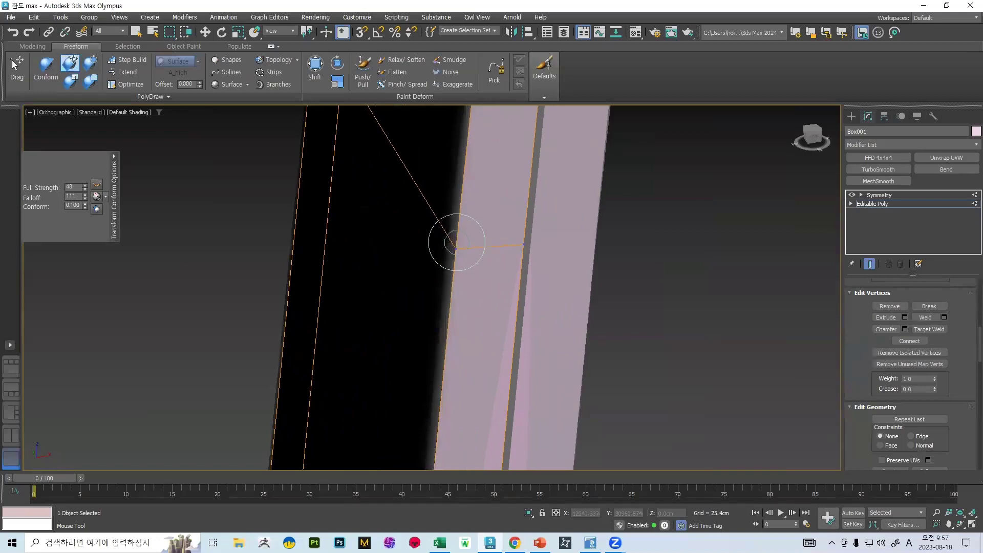
pyautogui.scroll(-2, 466, 215)
pyautogui.scroll(3, 470, 185)
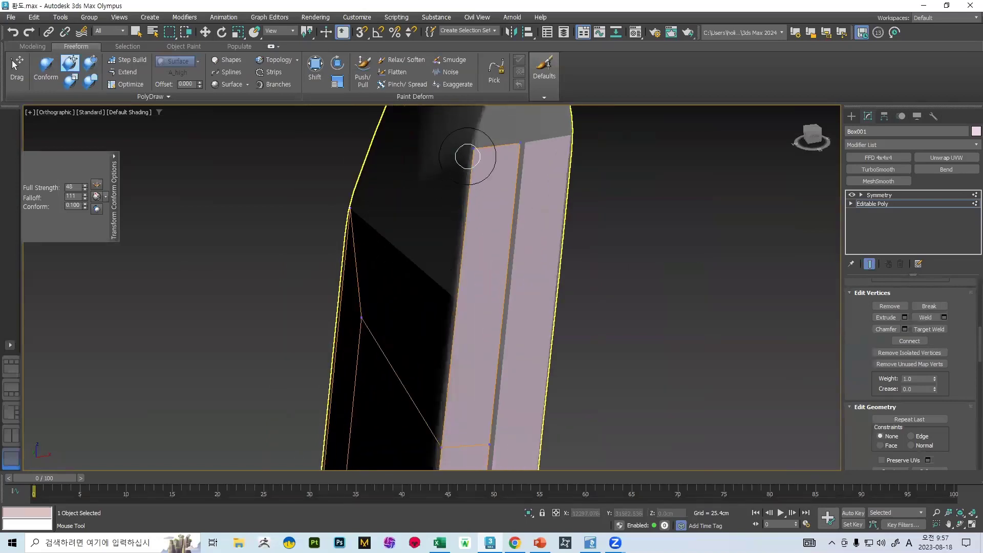
pyautogui.keyDown('alt'); pyautogui.moveTo(510, 173); pyautogui.dragTo(492, 214, button='middle'); pyautogui.keyUp('alt')
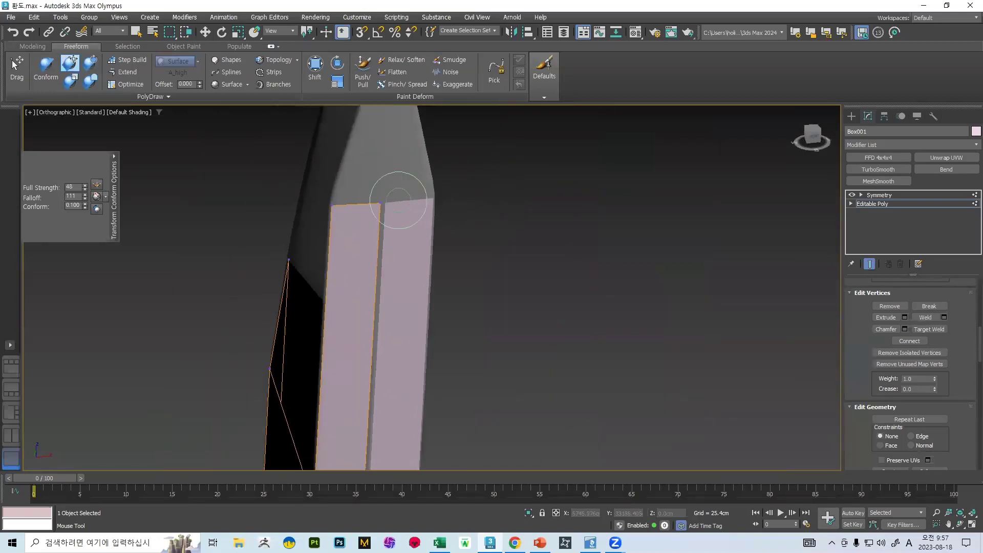
pyautogui.moveTo(398, 200); pyautogui.dragTo(399, 204)
pyautogui.scroll(-4, 426, 200)
pyautogui.moveTo(423, 200)
pyautogui.keyDown('alt'); pyautogui.mouseDown(button='middle')
pyautogui.moveTo(552, 198)
pyautogui.moveTo(507, 229)
pyautogui.mouseUp(button='middle'); pyautogui.keyUp('alt')
pyautogui.scroll(10, 955, 311)
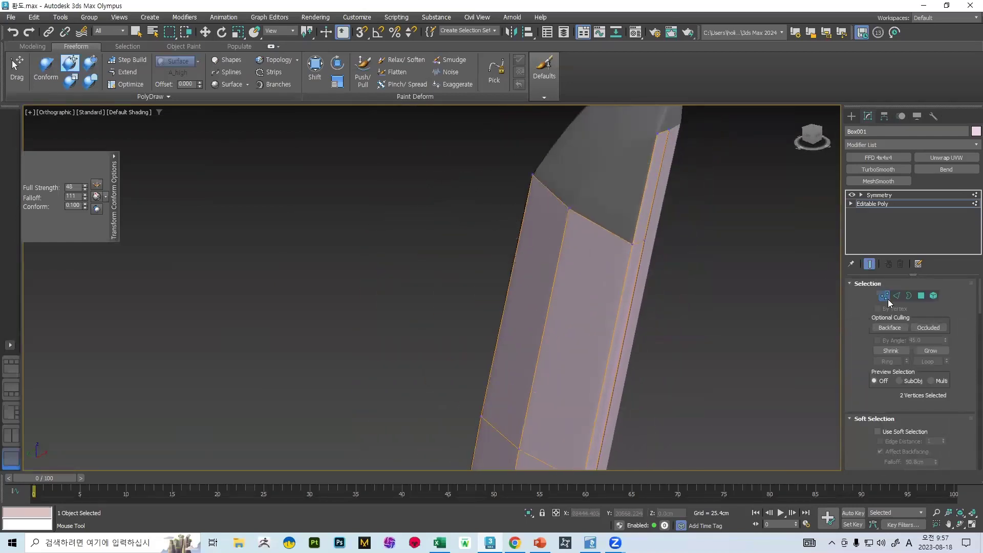
# Step: Try to build a face above the spine strip's end with Step Build and pull its upper vertex to the blade tip
pyautogui.click(885, 297)
pyautogui.moveTo(620, 169); pyautogui.dragTo(567, 279, button='middle')
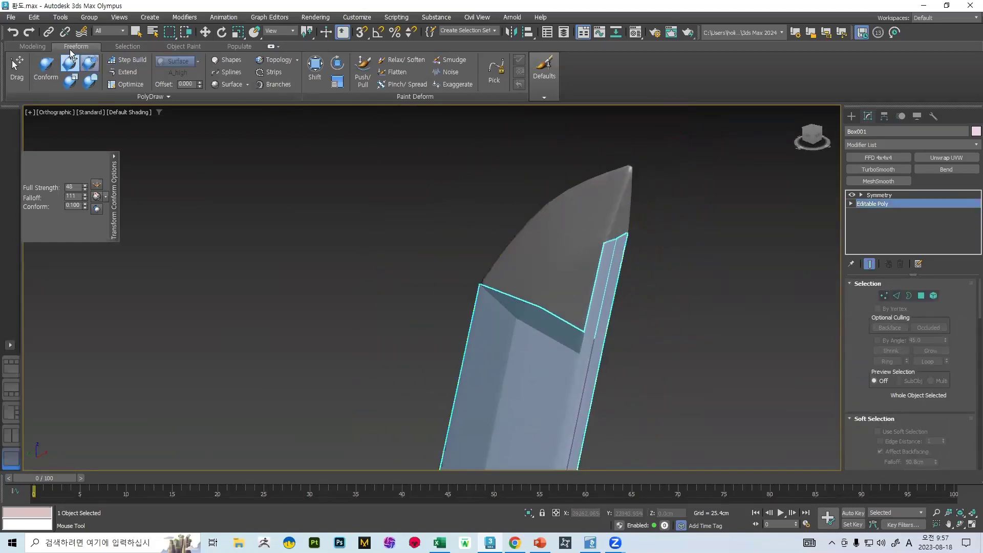
pyautogui.click(883, 296)
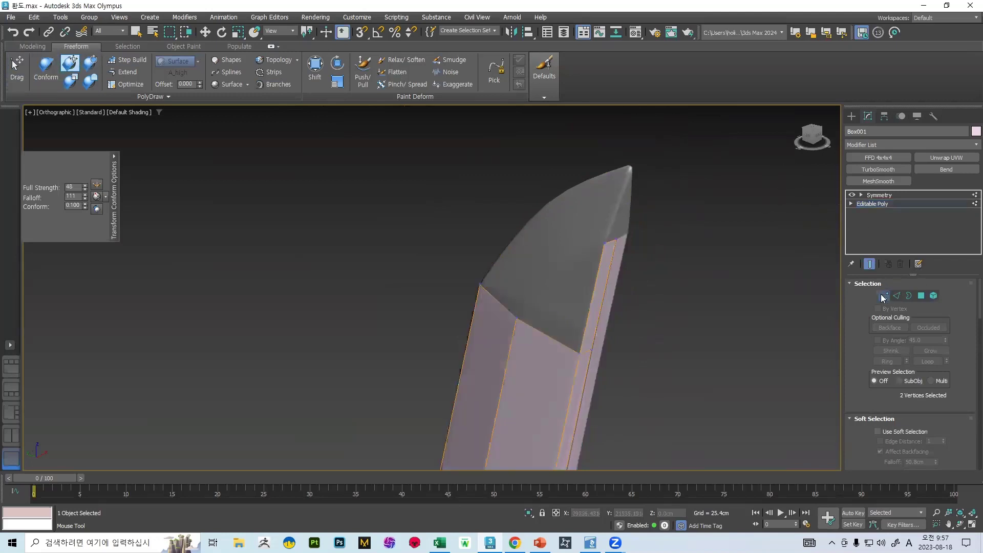
pyautogui.click(124, 65)
pyautogui.keyDown('alt'); pyautogui.moveTo(539, 143); pyautogui.dragTo(448, 176, button='middle'); pyautogui.keyUp('alt')
pyautogui.scroll(3, 447, 176)
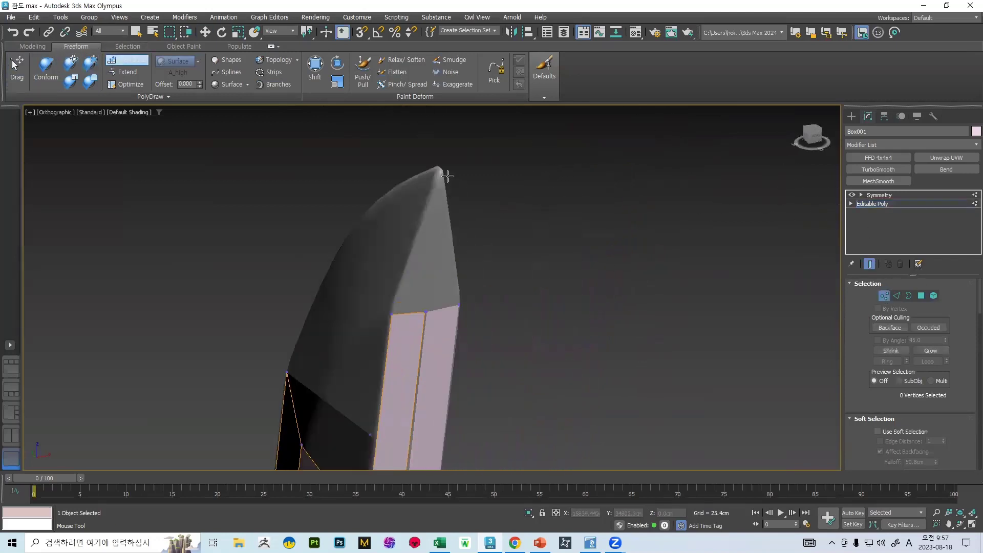
pyautogui.keyDown('shift'); pyautogui.click(426, 300); pyautogui.keyUp('shift')
pyautogui.hotkey('ctrl', 'z')
pyautogui.keyDown('shift'); pyautogui.click(417, 287); pyautogui.keyUp('shift')
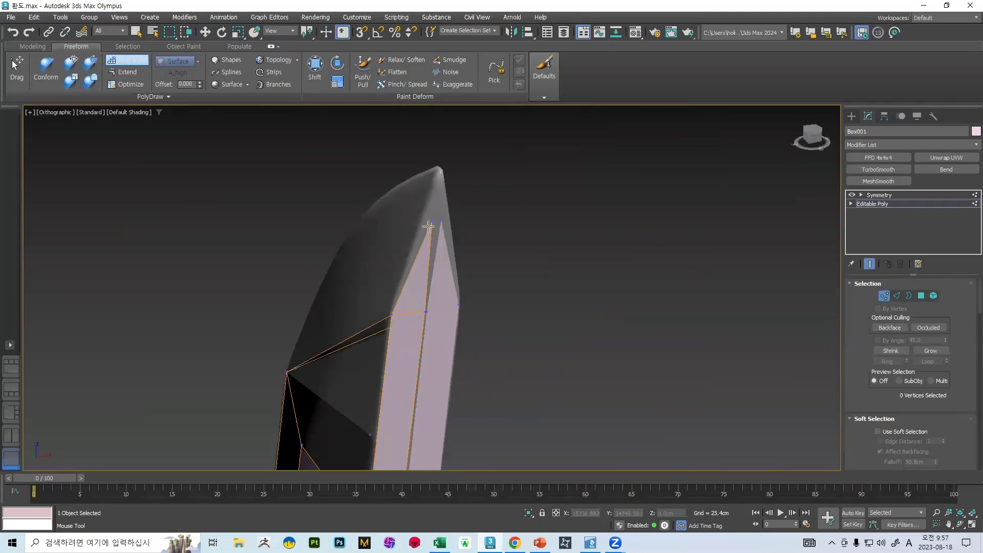
pyautogui.moveTo(433, 212); pyautogui.dragTo(441, 170)
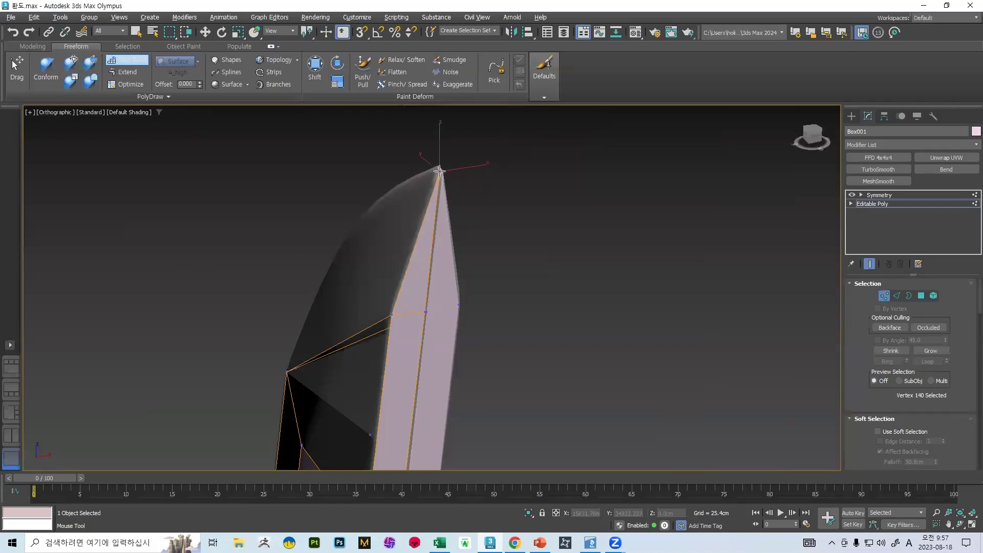
pyautogui.moveTo(463, 212); pyautogui.dragTo(494, 183, button='middle')
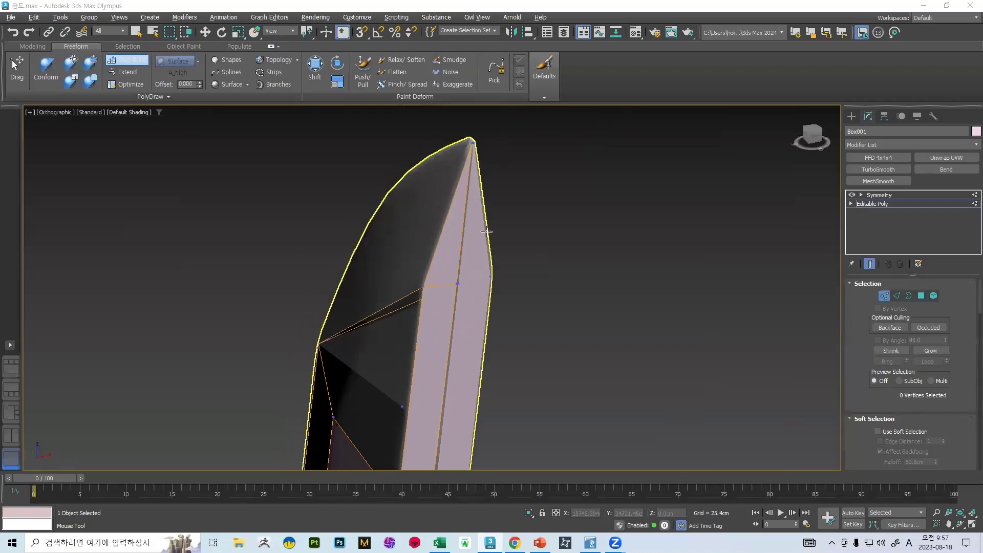
# Step: Undo the Step Build faces at the blade tip and recheck the open end of the spine strip
pyautogui.keyDown('alt'); pyautogui.moveTo(486, 231); pyautogui.dragTo(630, 220, button='middle'); pyautogui.keyUp('alt')
pyautogui.scroll(5, 631, 225)
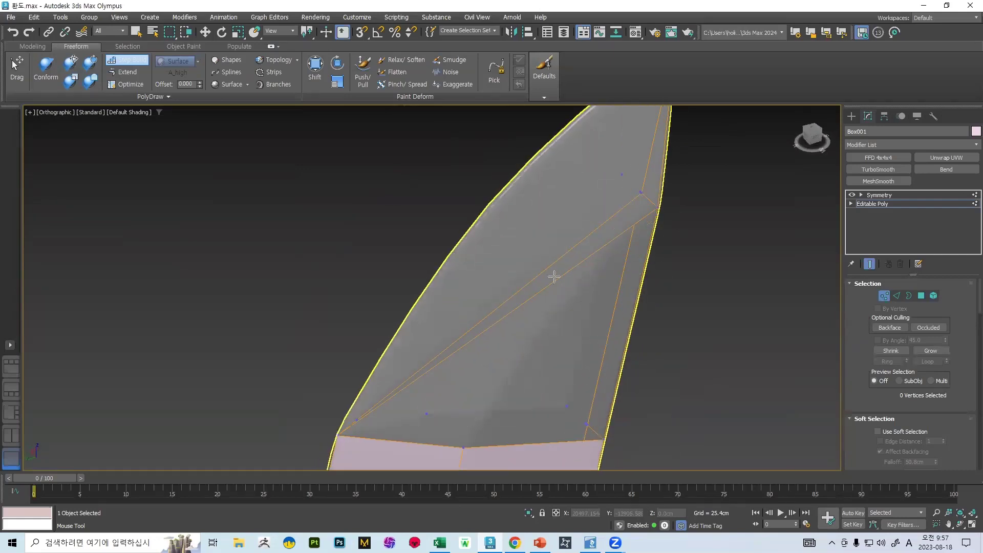
pyautogui.keyDown('alt'); pyautogui.moveTo(602, 221); pyautogui.dragTo(376, 194, button='middle'); pyautogui.keyUp('alt')
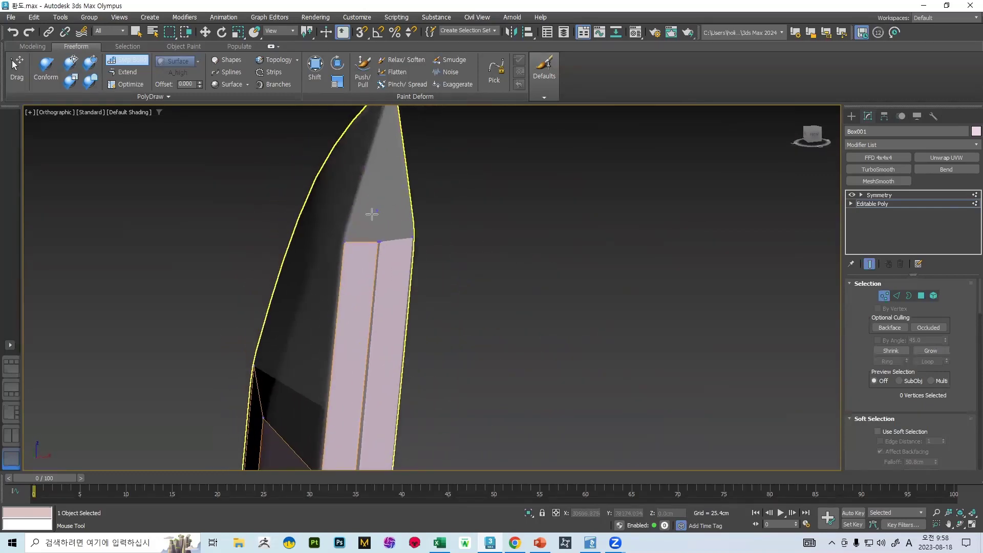
pyautogui.keyDown('shift'); pyautogui.click(366, 234); pyautogui.keyUp('shift')
pyautogui.keyDown('alt'); pyautogui.moveTo(362, 232); pyautogui.dragTo(378, 244, button='middle'); pyautogui.keyUp('alt')
pyautogui.hotkey('ctrl', 'z')
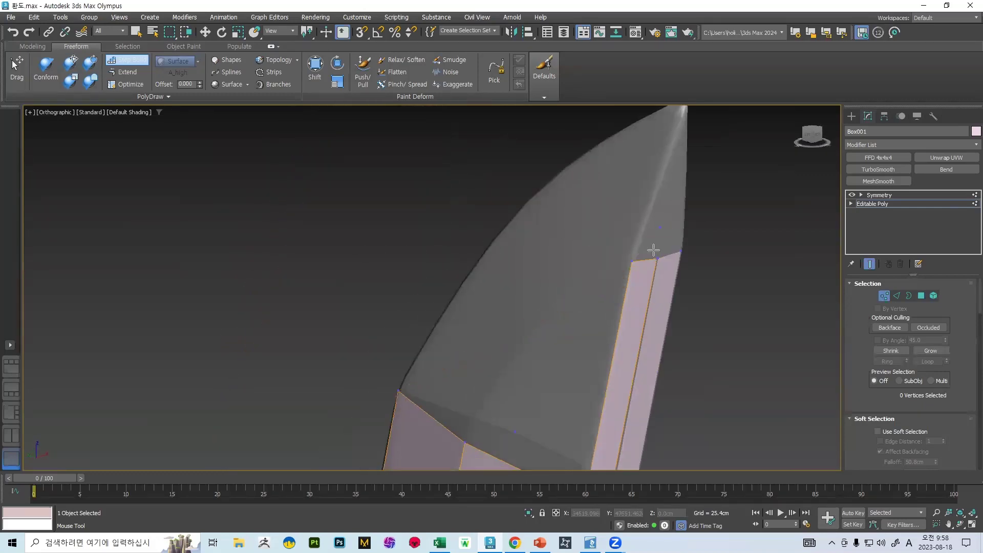
pyautogui.scroll(5, 656, 251)
pyautogui.keyDown('alt'); pyautogui.moveTo(703, 241); pyautogui.dragTo(637, 261, button='middle'); pyautogui.keyUp('alt')
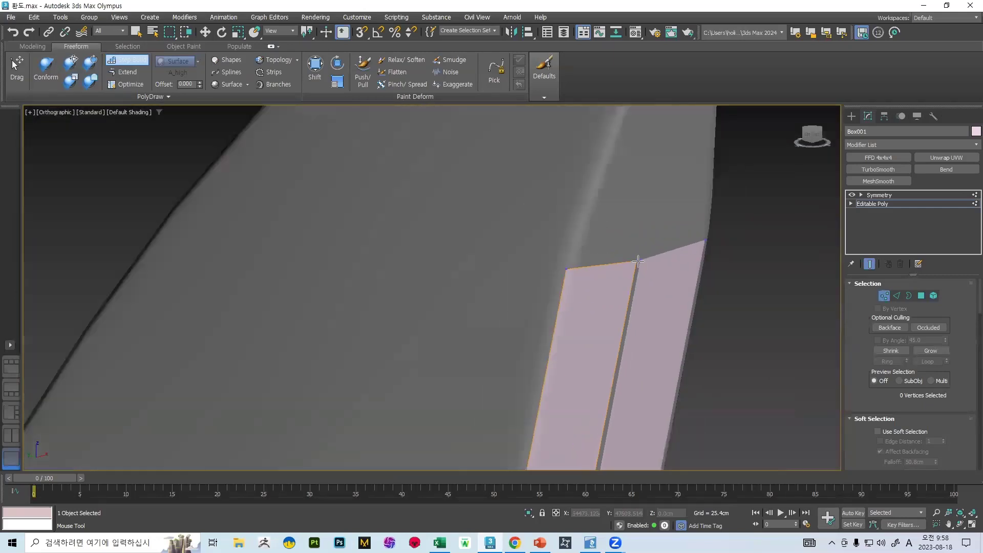
# Step: Leave Step Build and extend the spine strip's open end edge upward toward the tip as a new polygon
pyautogui.click(895, 294)
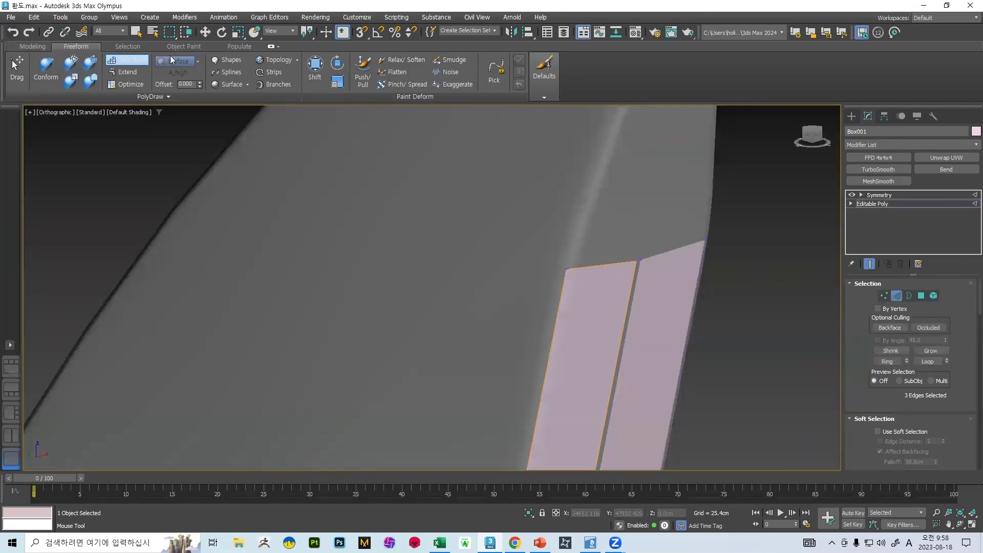
pyautogui.click(138, 60)
pyautogui.scroll(-1, 612, 220)
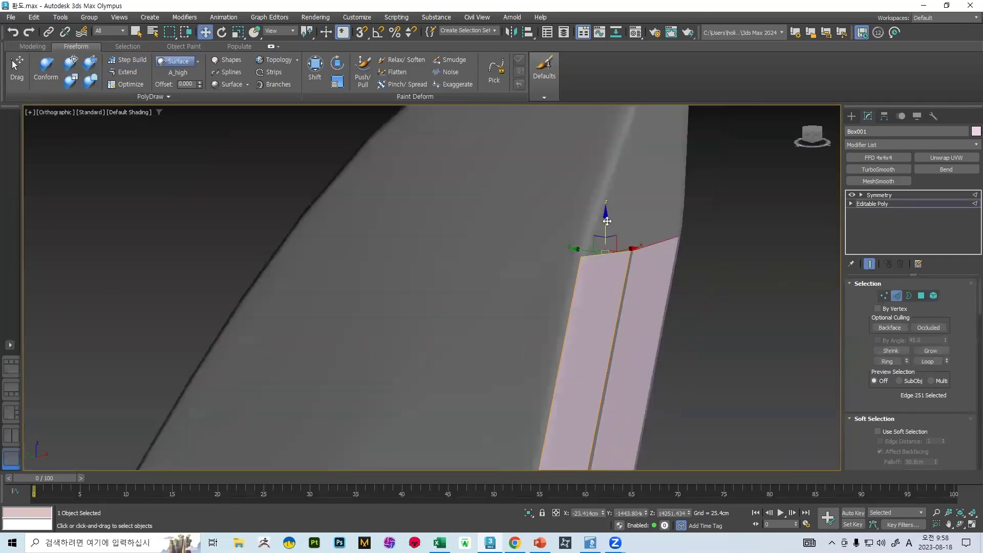
pyautogui.keyDown('shift'); pyautogui.moveTo(604, 217); pyautogui.dragTo(604, 111); pyautogui.keyUp('shift')
pyautogui.scroll(-1, 609, 128)
pyautogui.scroll(1, 609, 130)
pyautogui.moveTo(605, 134); pyautogui.dragTo(623, 229, button='middle')
# Step: Target-weld the extension's outer end vertex to the centre one so the spine strip tapers to a point
pyautogui.press('1')
pyautogui.scroll(-6, 967, 391)
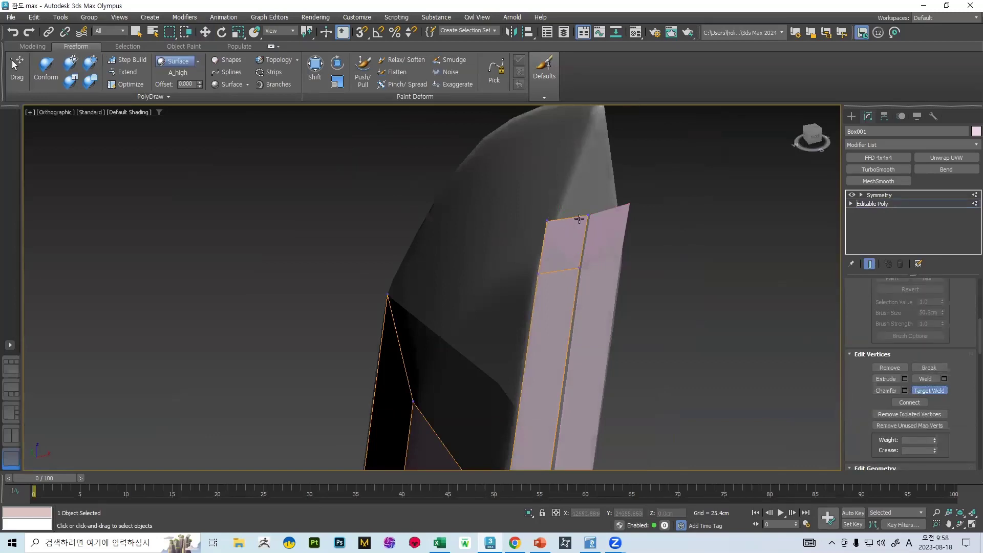
pyautogui.scroll(-2, 558, 219)
pyautogui.click(550, 220)
pyautogui.click(579, 217)
pyautogui.scroll(7, 906, 369)
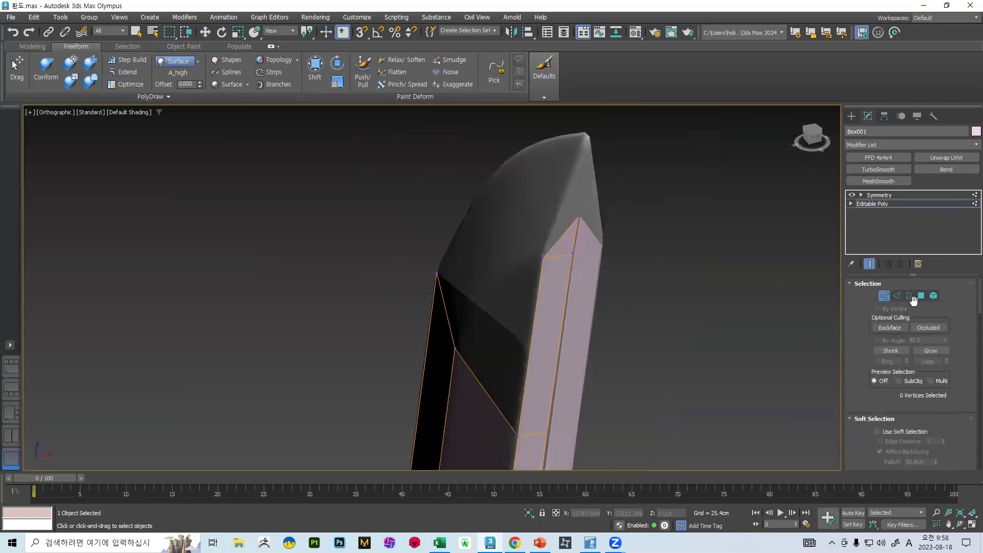
# Step: Activate the Move Conform brush at vertex level and pull the strip's welded apex up toward the blade tip
pyautogui.press('r')
pyautogui.click(71, 63)
pyautogui.moveTo(585, 215)
pyautogui.mouseDown()
pyautogui.moveTo(581, 158)
pyautogui.moveTo(592, 143)
pyautogui.mouseUp()
pyautogui.keyDown('alt'); pyautogui.moveTo(610, 142); pyautogui.dragTo(492, 154, button='middle'); pyautogui.keyUp('alt')
pyautogui.scroll(3, 516, 158)
pyautogui.moveTo(509, 291)
pyautogui.mouseDown()
pyautogui.moveTo(480, 287)
pyautogui.moveTo(476, 182)
pyautogui.moveTo(484, 208)
pyautogui.mouseUp()
pyautogui.moveTo(485, 209)
pyautogui.keyDown('alt'); pyautogui.mouseDown(button='middle')
pyautogui.moveTo(490, 222)
pyautogui.moveTo(470, 247)
pyautogui.mouseUp(button='middle'); pyautogui.keyUp('alt')
pyautogui.moveTo(470, 247); pyautogui.dragTo(479, 203, button='middle')
pyautogui.scroll(3, 378, 302)
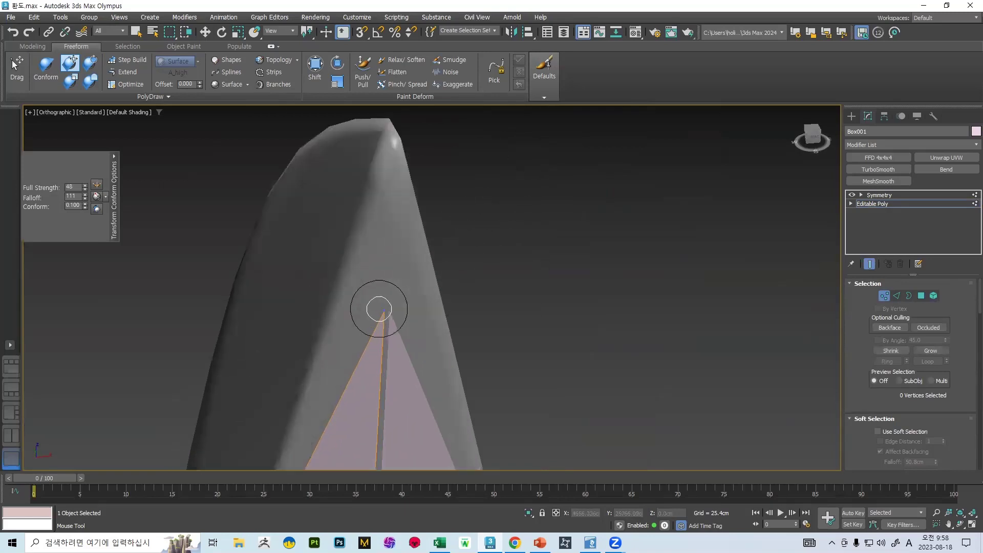
# Step: Slide the strip's apex up to the high-poly blade's tip with Move Conform strokes from both sides
pyautogui.moveTo(377, 302)
pyautogui.mouseDown()
pyautogui.moveTo(362, 217)
pyautogui.moveTo(377, 132)
pyautogui.moveTo(390, 203)
pyautogui.moveTo(368, 203)
pyautogui.moveTo(377, 220)
pyautogui.moveTo(373, 128)
pyautogui.moveTo(378, 154)
pyautogui.mouseUp()
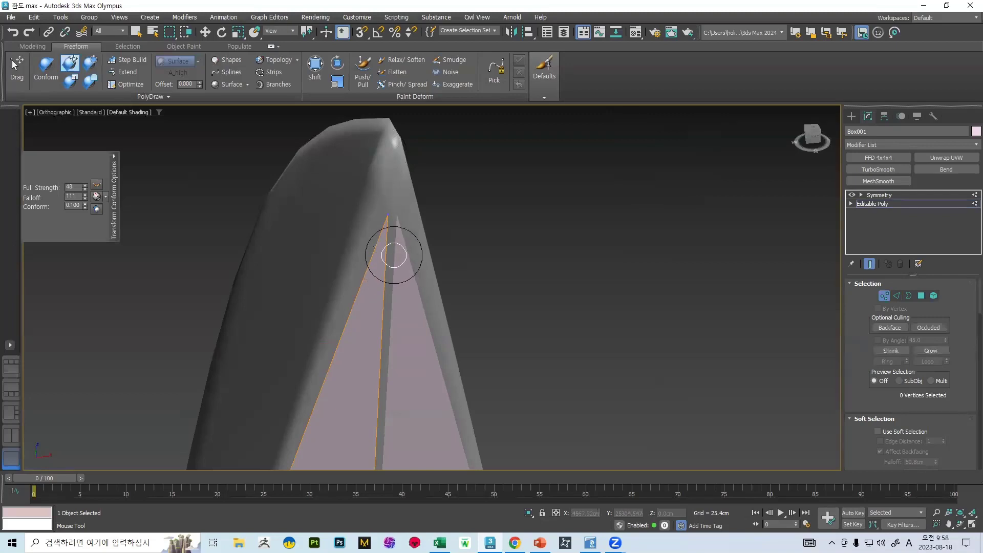
pyautogui.moveTo(393, 255)
pyautogui.mouseDown()
pyautogui.moveTo(391, 132)
pyautogui.moveTo(386, 152)
pyautogui.mouseUp()
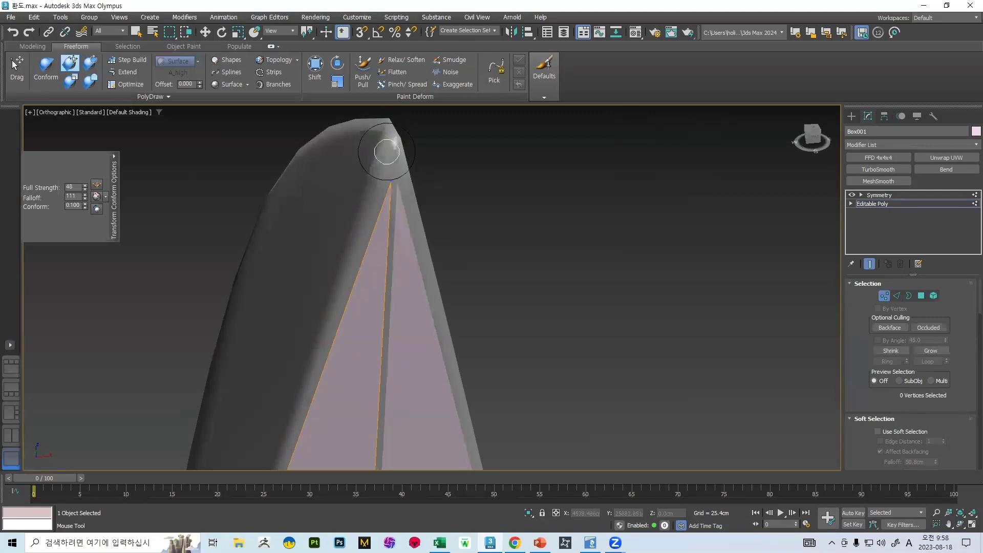
pyautogui.scroll(-6, 392, 174)
pyautogui.keyDown('alt'); pyautogui.moveTo(396, 181); pyautogui.dragTo(372, 178, button='middle'); pyautogui.keyUp('alt')
pyautogui.scroll(6, 317, 164)
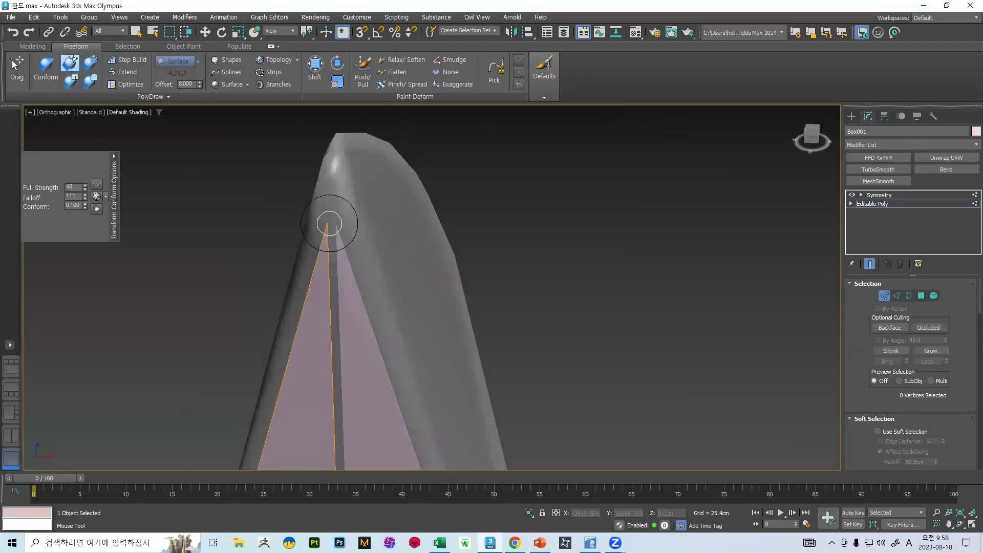
pyautogui.moveTo(329, 223)
pyautogui.mouseDown()
pyautogui.moveTo(321, 158)
pyautogui.moveTo(333, 168)
pyautogui.mouseUp()
pyautogui.scroll(-6, 339, 177)
pyautogui.moveTo(347, 189)
pyautogui.keyDown('alt'); pyautogui.mouseDown(button='middle')
pyautogui.moveTo(388, 204)
pyautogui.moveTo(565, 154)
pyautogui.mouseUp(button='middle'); pyautogui.keyUp('alt')
pyautogui.scroll(2, 597, 142)
pyautogui.moveTo(539, 276); pyautogui.dragTo(571, 162, button='middle')
pyautogui.scroll(-4, 507, 261)
pyautogui.moveTo(518, 180); pyautogui.dragTo(507, 237, button='middle')
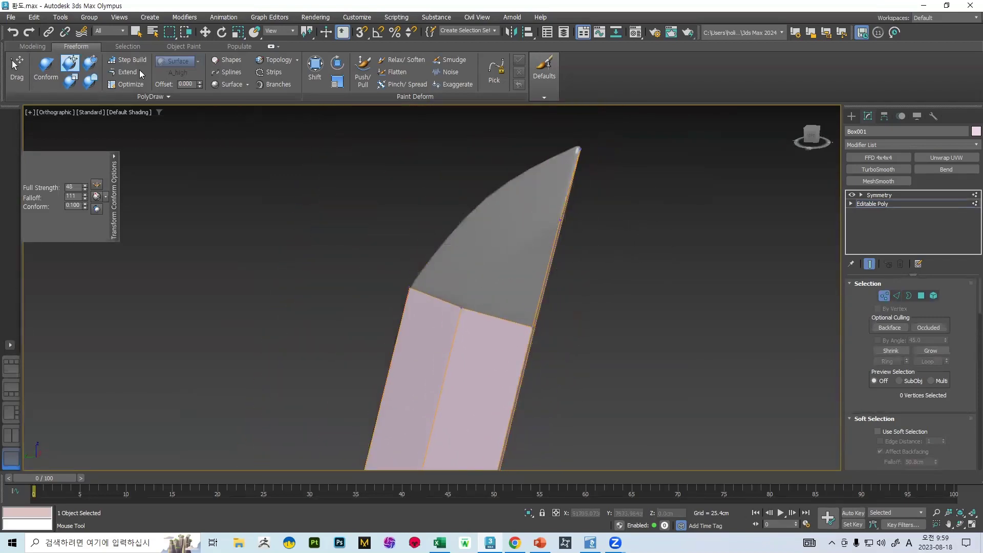
# Step: Build two quads with Step Build on the blade's side, following the curved cutting edge up from the last loop
pyautogui.click(127, 61)
pyautogui.keyDown('alt'); pyautogui.moveTo(516, 212); pyautogui.dragTo(444, 263, button='middle'); pyautogui.keyUp('alt')
pyautogui.click(474, 162)
pyautogui.keyDown('shift'); pyautogui.click(454, 232); pyautogui.keyUp('shift')
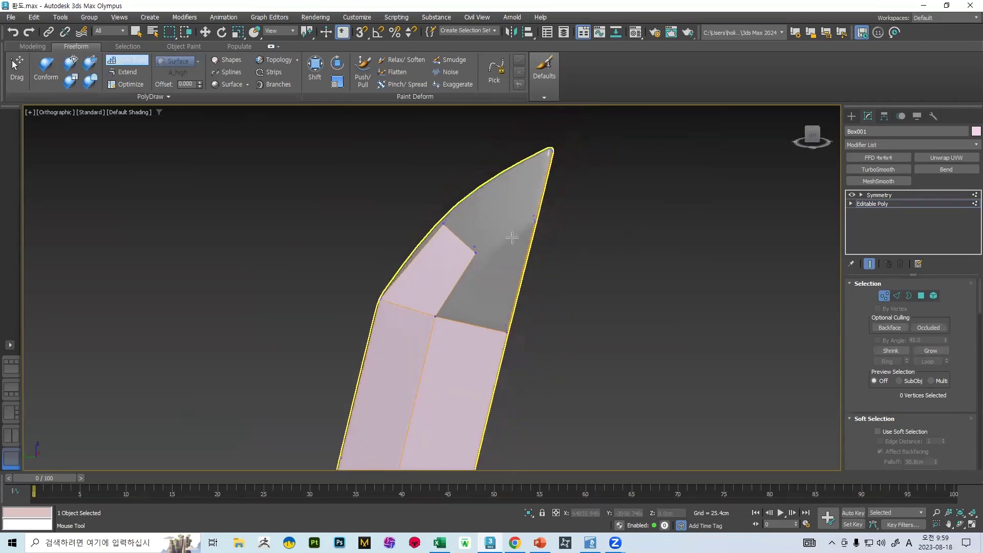
pyautogui.keyDown('ctrl'); pyautogui.click(467, 256); pyautogui.keyUp('ctrl')
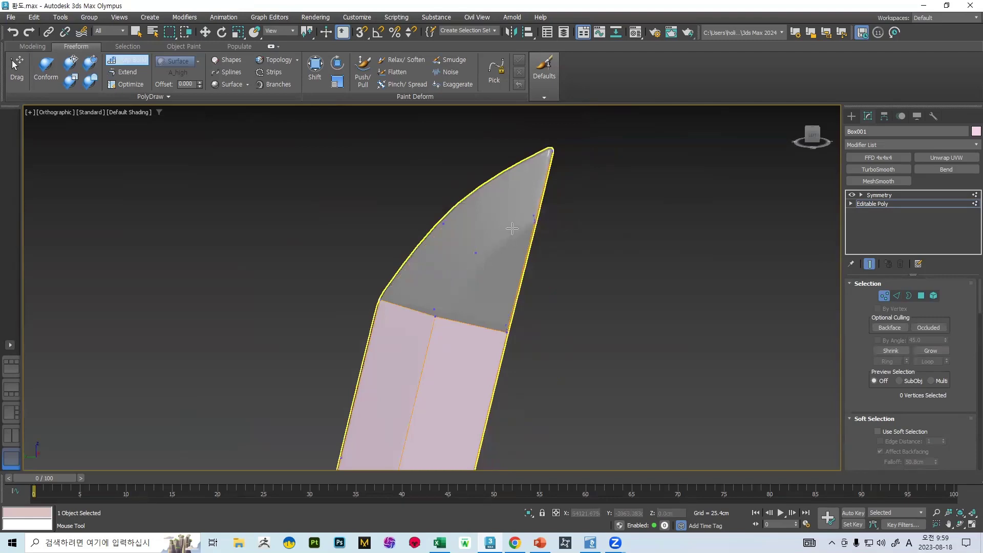
pyautogui.keyDown('shift'); pyautogui.click(489, 215); pyautogui.keyUp('shift')
pyautogui.keyDown('shift'); pyautogui.click(432, 276); pyautogui.keyUp('shift')
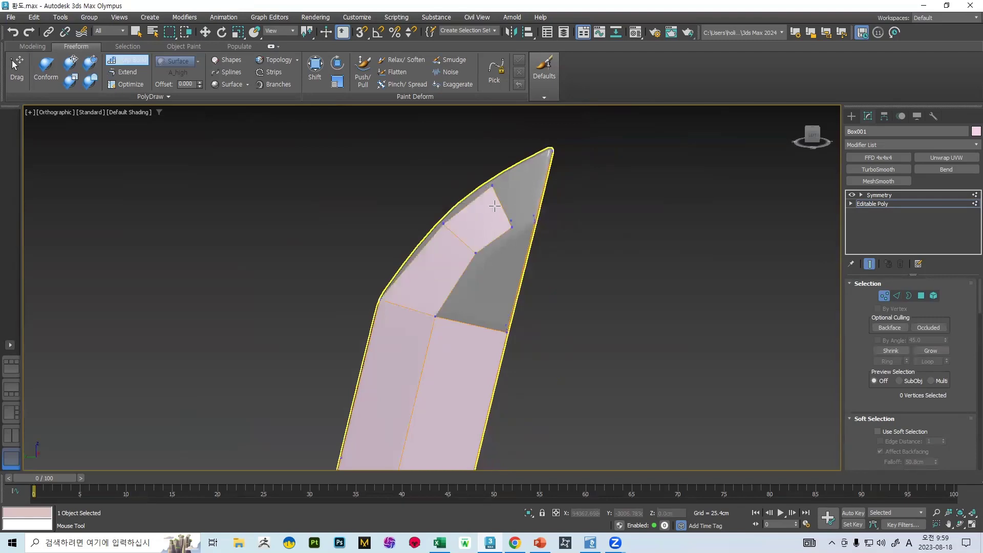
# Step: Reactivate the Move Conform brush and push the new quads' lower outer vertices out to the curved cutting edge
pyautogui.keyDown('alt'); pyautogui.moveTo(532, 166); pyautogui.dragTo(526, 247, button='middle'); pyautogui.keyUp('alt')
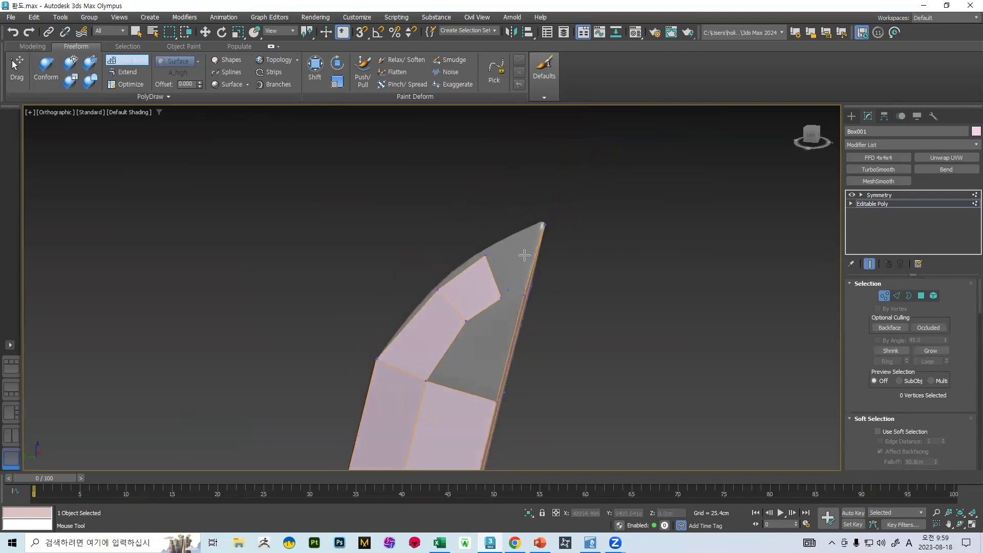
pyautogui.keyDown('alt'); pyautogui.moveTo(507, 290); pyautogui.dragTo(480, 281, button='middle'); pyautogui.keyUp('alt')
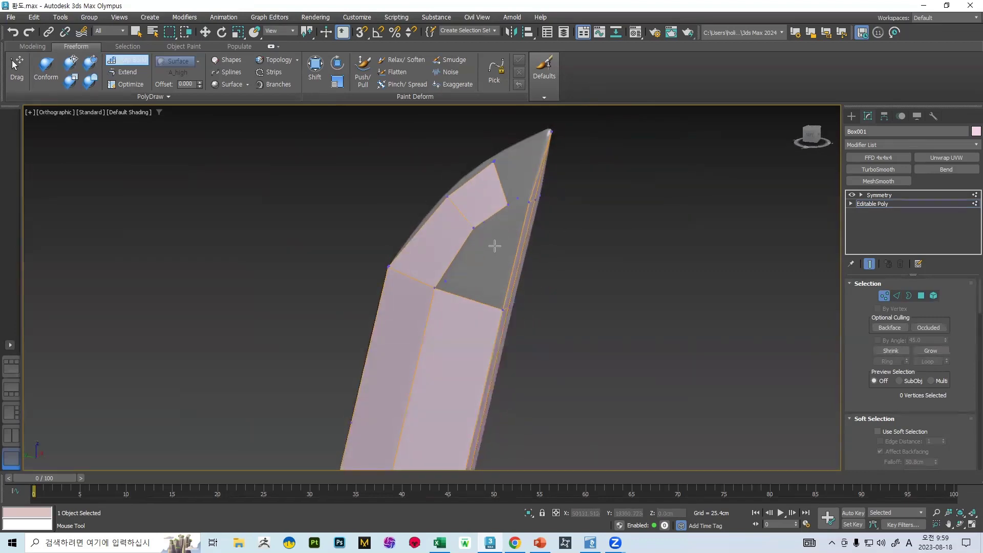
pyautogui.keyDown('alt'); pyautogui.moveTo(494, 246); pyautogui.dragTo(488, 234, button='middle'); pyautogui.keyUp('alt')
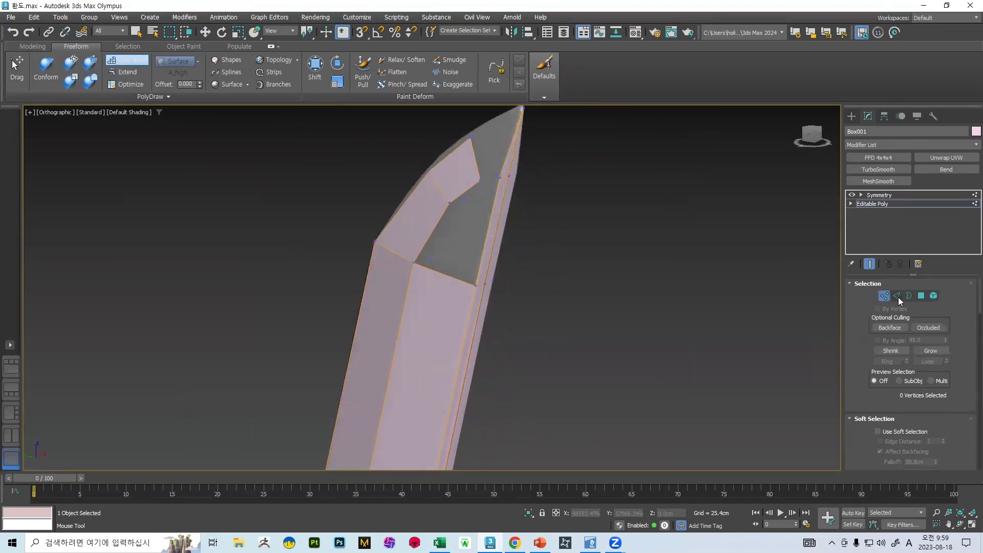
pyautogui.keyDown('alt'); pyautogui.moveTo(450, 207); pyautogui.dragTo(536, 221, button='middle'); pyautogui.keyUp('alt')
pyautogui.scroll(3, 535, 221)
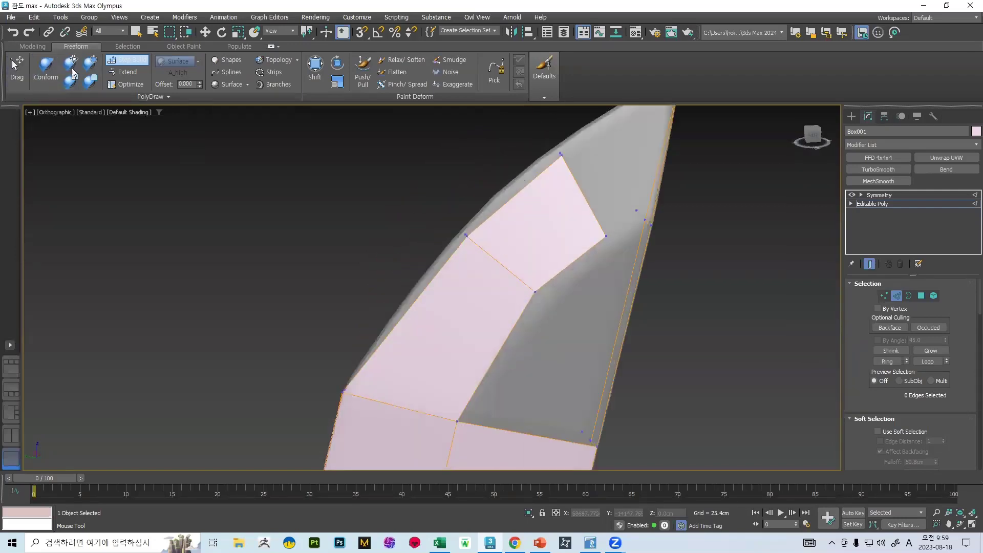
pyautogui.click(72, 67)
pyautogui.moveTo(361, 397); pyautogui.dragTo(348, 391)
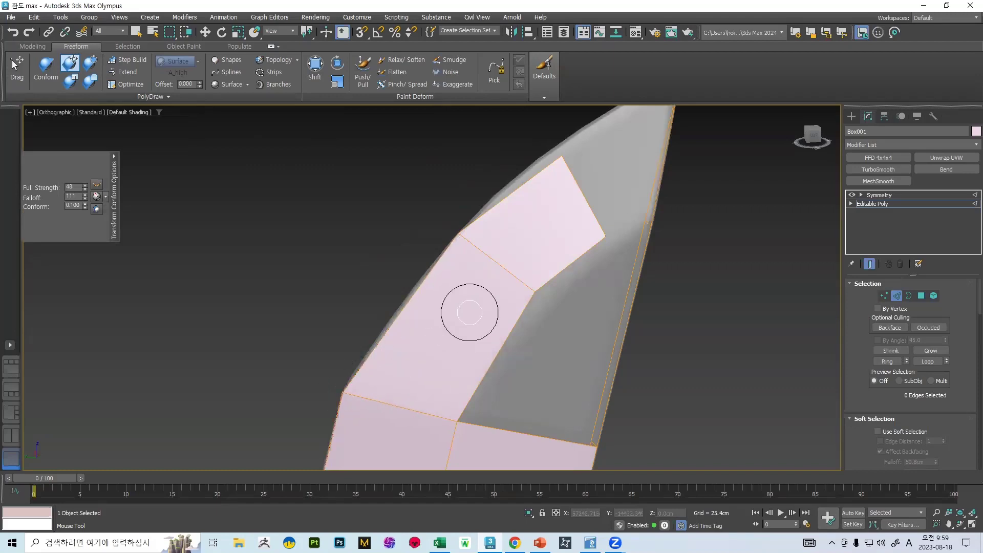
pyautogui.scroll(-2, 550, 161)
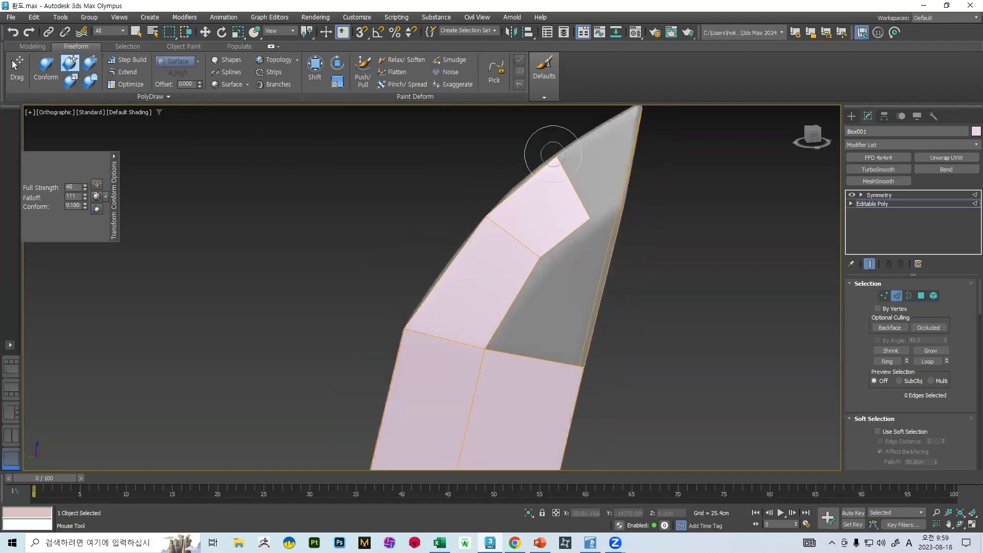
# Step: Refine the outer vertex between the two new quads and slide the uppermost outer vertex along the curved edge toward the tip
pyautogui.scroll(-5, 554, 164)
pyautogui.keyDown('alt'); pyautogui.moveTo(546, 189); pyautogui.dragTo(590, 195, button='middle'); pyautogui.keyUp('alt')
pyautogui.scroll(7, 470, 263)
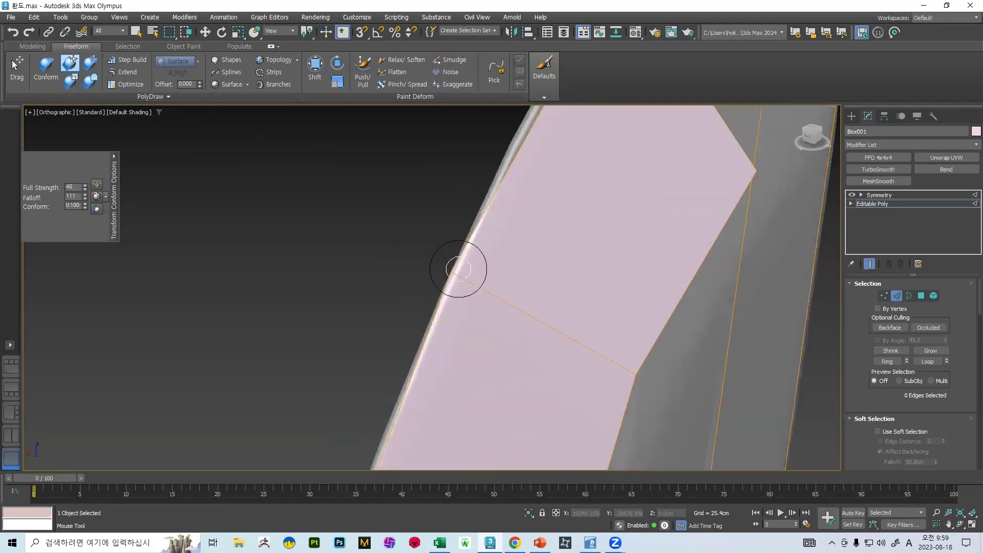
pyautogui.moveTo(458, 269); pyautogui.dragTo(475, 273)
pyautogui.scroll(-6, 474, 271)
pyautogui.moveTo(521, 233)
pyautogui.keyDown('alt'); pyautogui.mouseDown(button='middle')
pyautogui.moveTo(491, 220)
pyautogui.moveTo(564, 254)
pyautogui.moveTo(671, 212)
pyautogui.moveTo(493, 264)
pyautogui.mouseUp(button='middle'); pyautogui.keyUp('alt')
pyautogui.moveTo(500, 216)
pyautogui.mouseDown()
pyautogui.moveTo(509, 195)
pyautogui.moveTo(518, 201)
pyautogui.mouseUp()
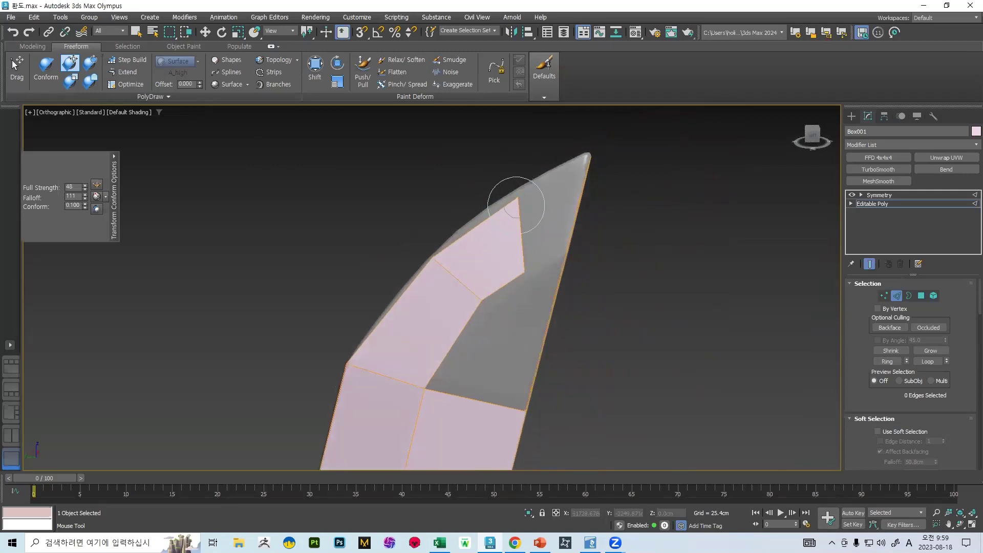
# Step: Push the inner vertices of the two quads away from the curved cutting edge with Move Conform strokes to widen the band
pyautogui.moveTo(528, 250); pyautogui.dragTo(536, 265)
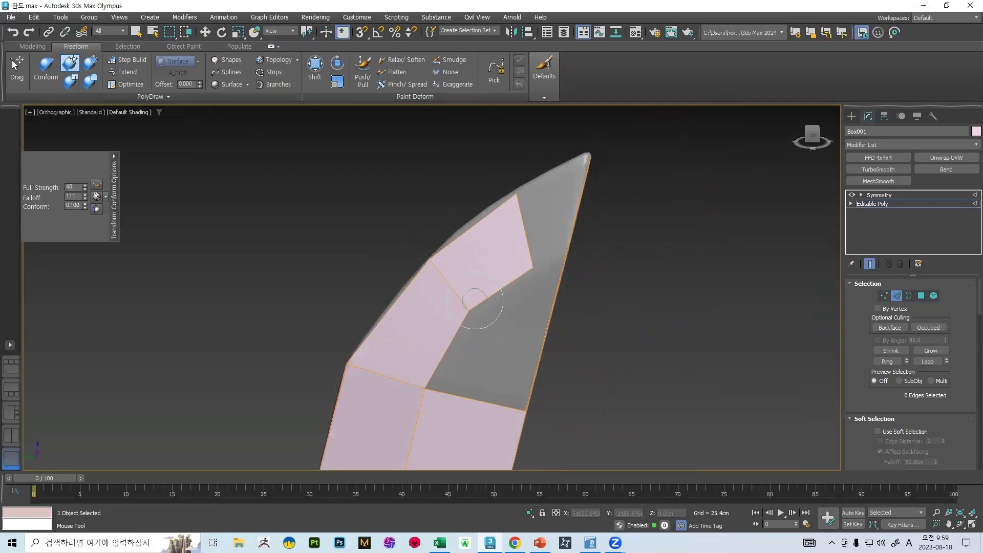
pyautogui.scroll(-3, 486, 285)
pyautogui.keyDown('alt'); pyautogui.moveTo(511, 259); pyautogui.dragTo(494, 265, button='middle'); pyautogui.keyUp('alt')
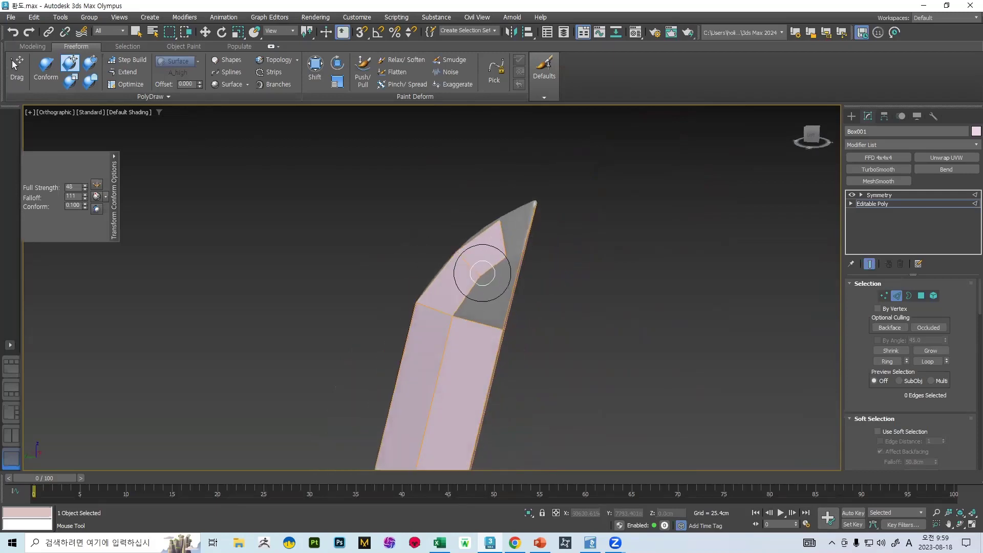
pyautogui.scroll(3, 482, 273)
pyautogui.moveTo(520, 227)
pyautogui.keyDown('alt'); pyautogui.mouseDown(button='middle')
pyautogui.moveTo(522, 241)
pyautogui.moveTo(508, 223)
pyautogui.mouseUp(button='middle'); pyautogui.keyUp('alt')
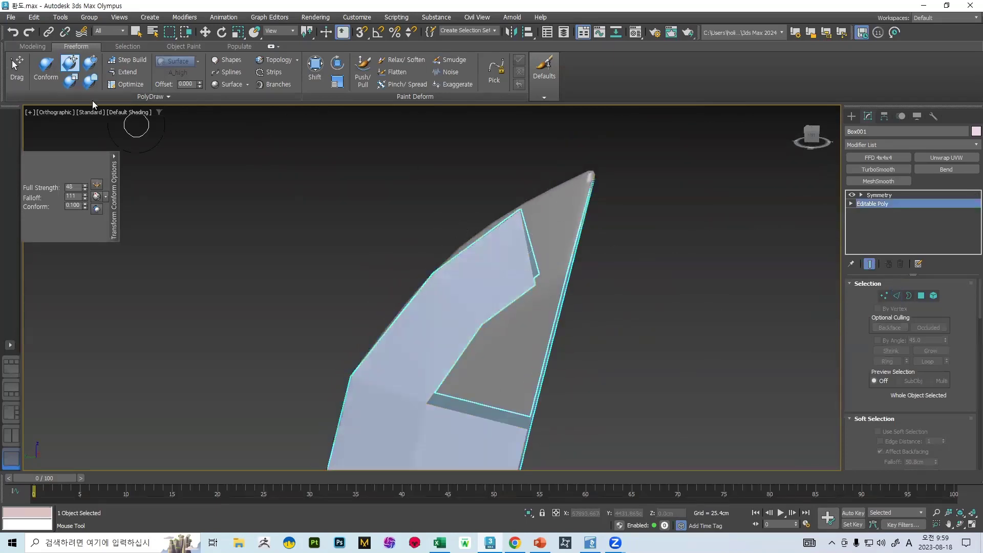
# Step: Extend the uppermost edge into a new quad toward the tip and target-weld its outer vertices to the tip and back-edge strip
pyautogui.press('w')
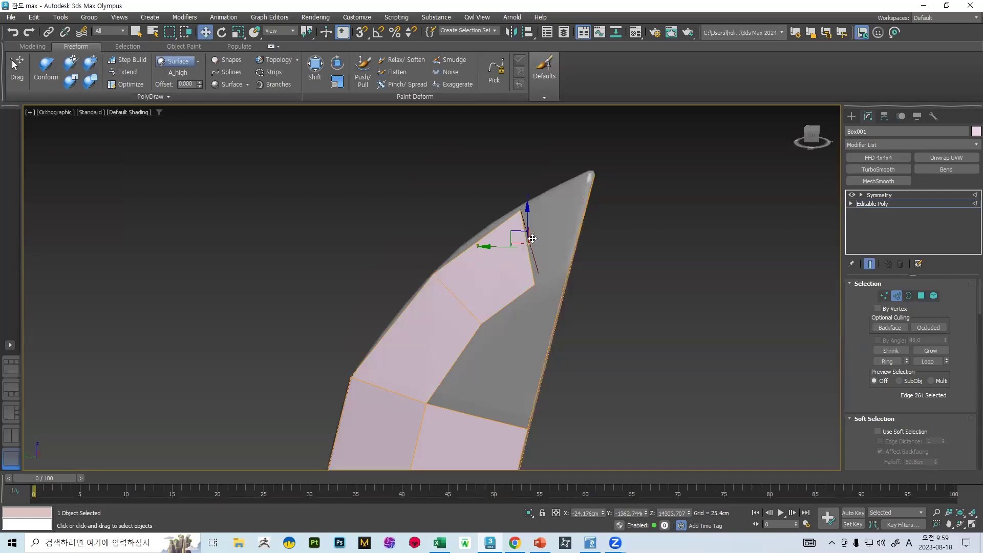
pyautogui.keyDown('shift'); pyautogui.moveTo(507, 246); pyautogui.dragTo(564, 191); pyautogui.keyUp('shift')
pyautogui.click(883, 295)
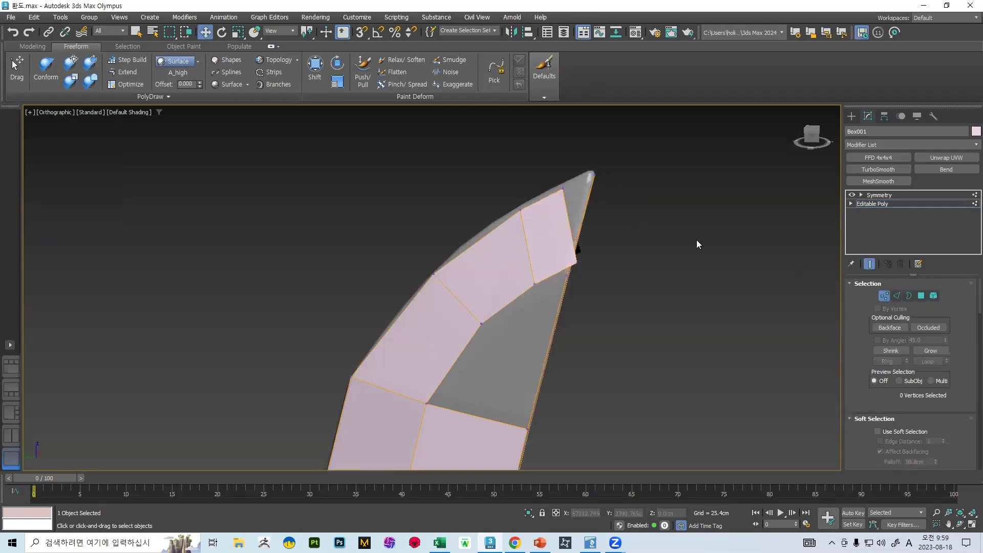
pyautogui.scroll(3, 696, 240)
pyautogui.scroll(-10, 941, 361)
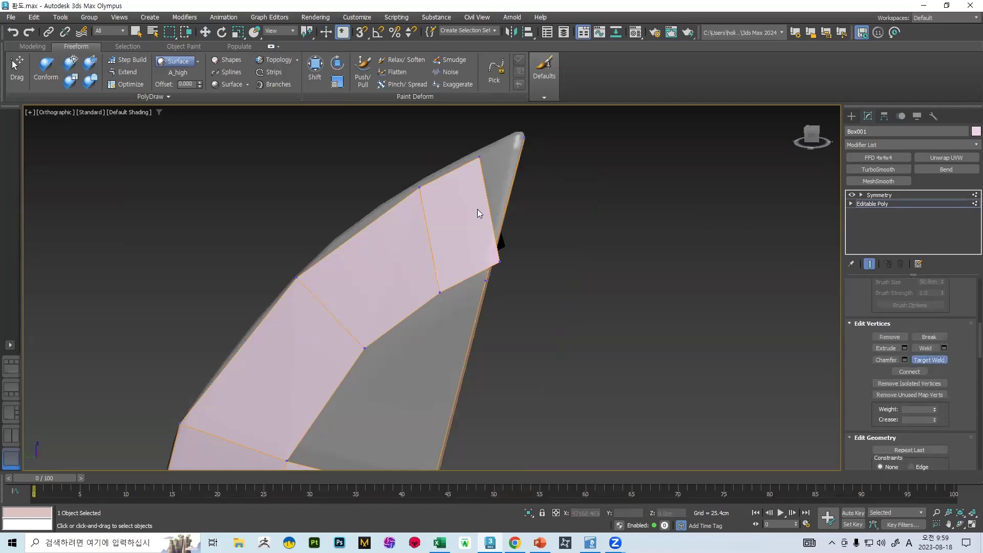
pyautogui.moveTo(518, 152); pyautogui.dragTo(478, 322, button='middle')
pyautogui.scroll(4, 472, 345)
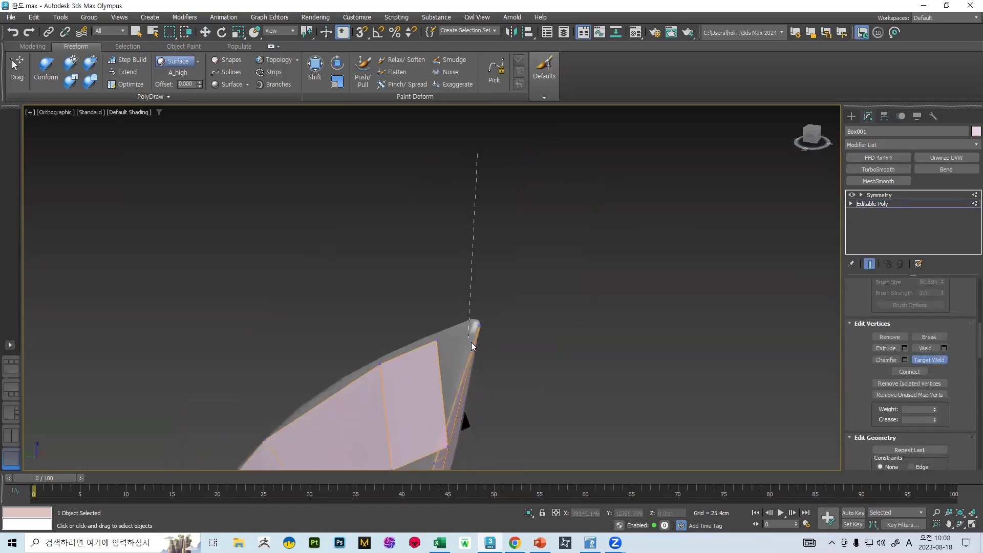
pyautogui.scroll(-4, 514, 263)
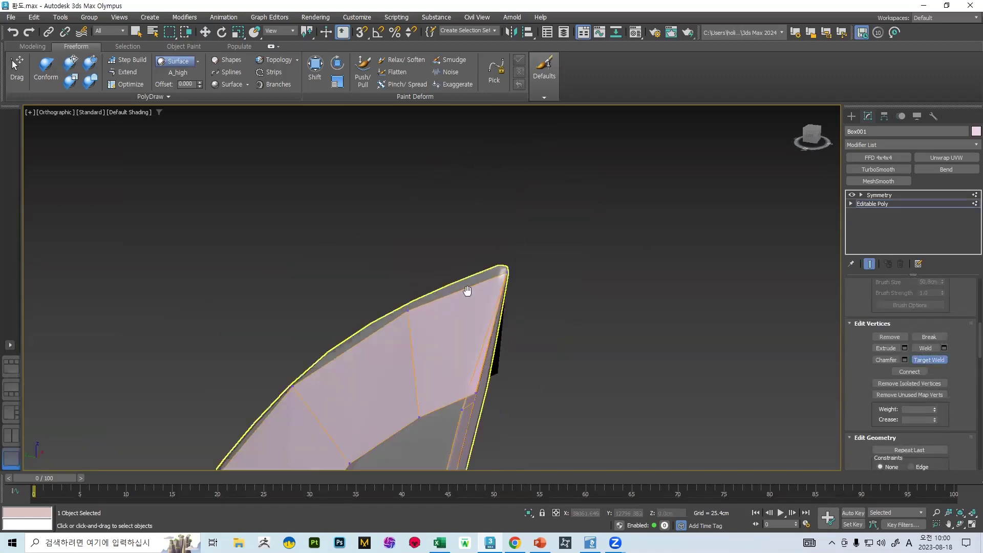
pyautogui.scroll(1, 476, 292)
pyautogui.scroll(-2, 469, 318)
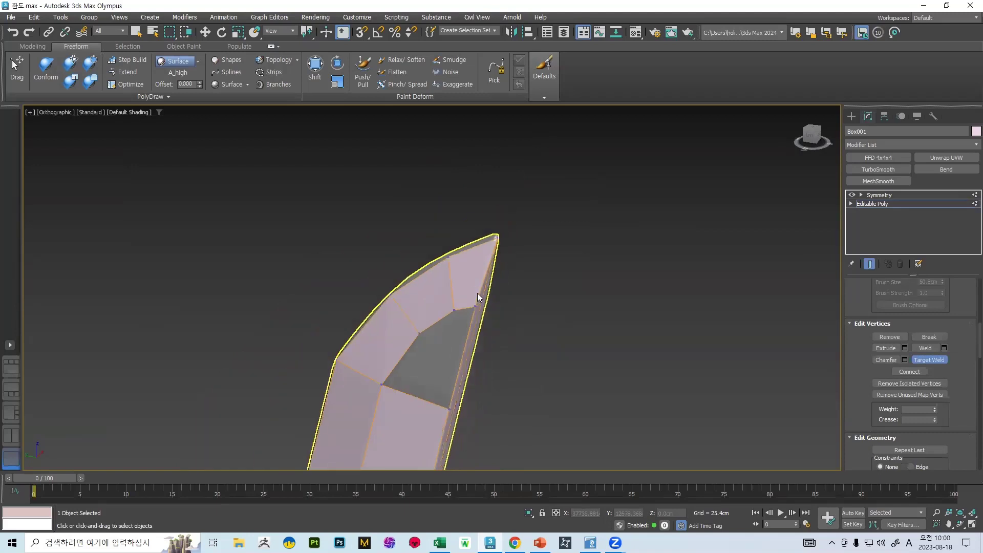
# Step: Fill the remaining hole in the blade's side by extending its border inward, scaling it down and collapsing it to one center vertex
pyautogui.scroll(5, 477, 293)
pyautogui.moveTo(444, 287); pyautogui.dragTo(388, 277, button='middle')
pyautogui.keyDown('alt'); pyautogui.moveTo(375, 280); pyautogui.dragTo(461, 281, button='middle'); pyautogui.keyUp('alt')
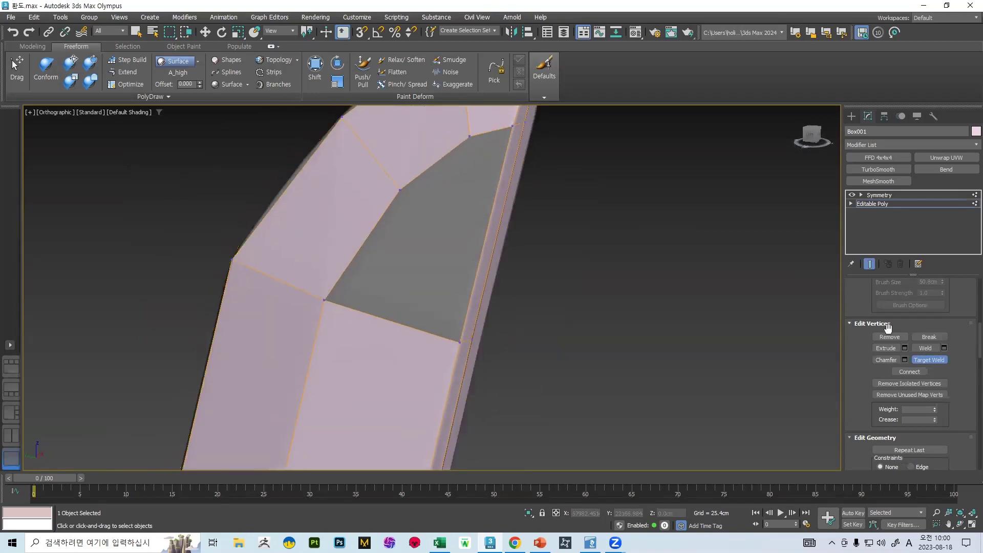
pyautogui.click(924, 361)
pyautogui.press('3')
pyautogui.click(484, 241)
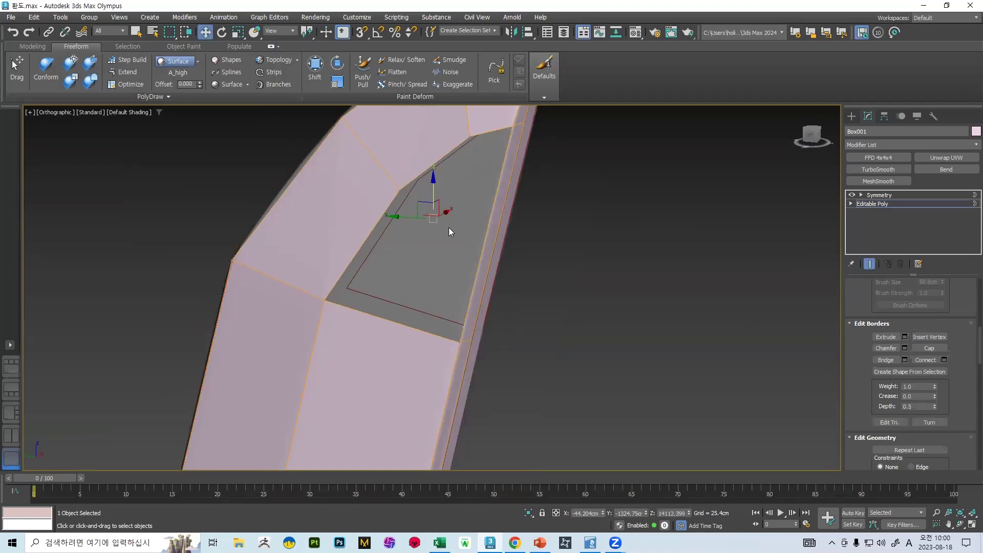
pyautogui.press('r')
pyautogui.moveTo(432, 214); pyautogui.dragTo(426, 220)
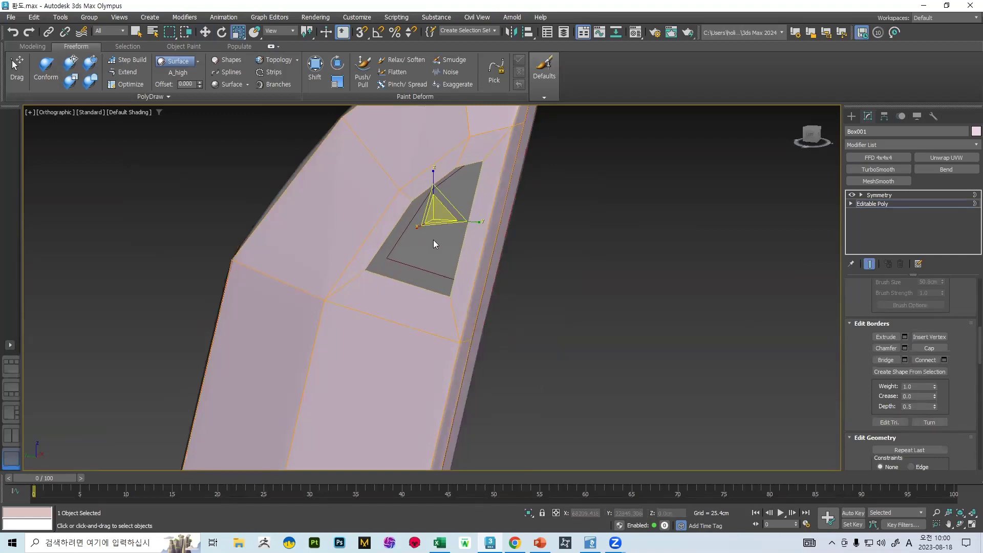
pyautogui.rightClick(407, 199)
pyautogui.click(373, 92)
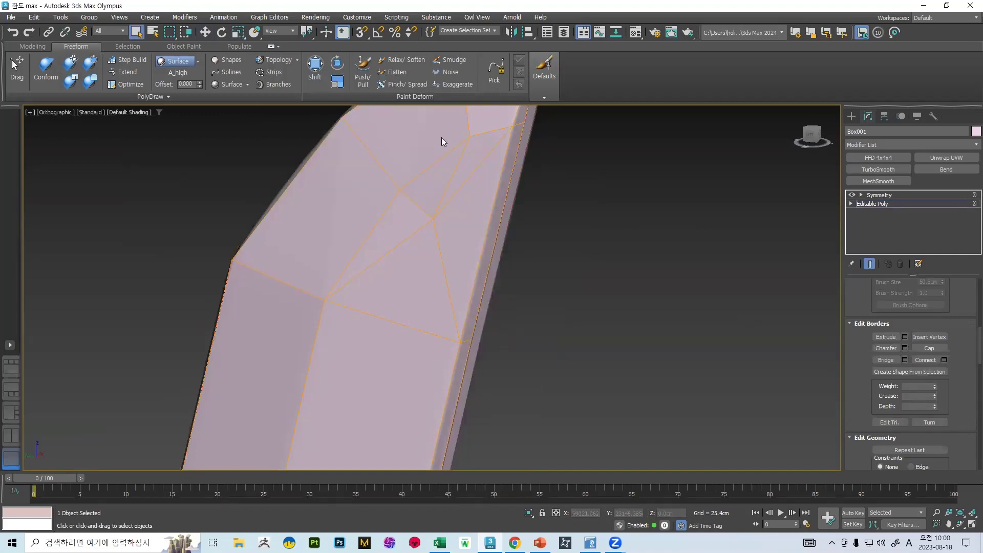
# Step: Target-weld the collapsed center vertex to the hole's lower corner on the blade's back edge
pyautogui.scroll(5, 945, 373)
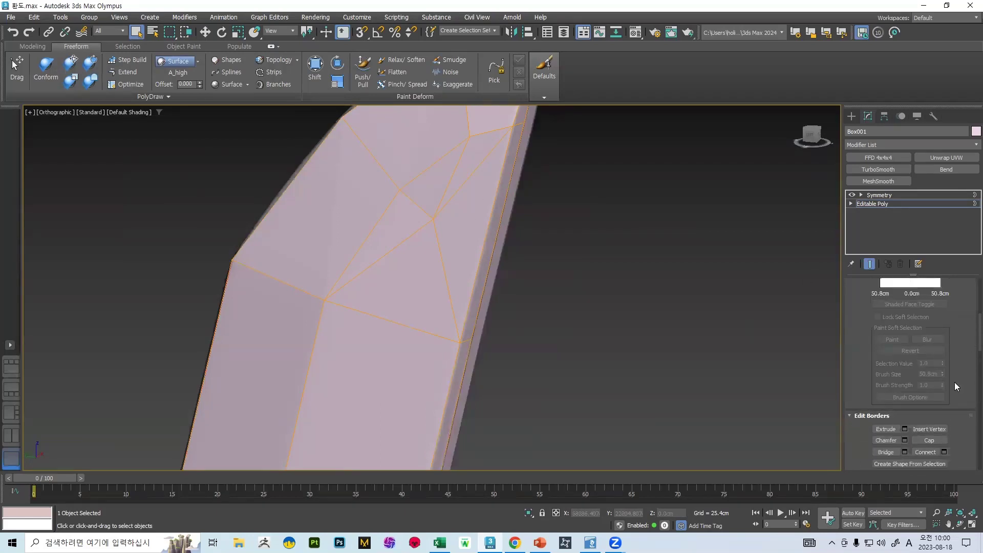
pyautogui.press('1')
pyautogui.scroll(-7, 947, 345)
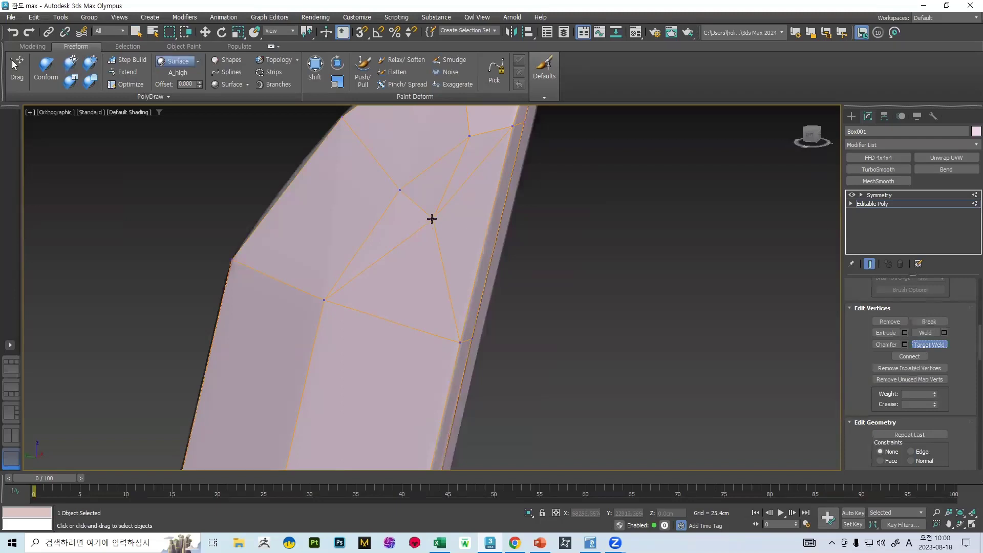
pyautogui.scroll(-4, 425, 221)
pyautogui.keyDown('alt'); pyautogui.moveTo(478, 216); pyautogui.dragTo(481, 195, button='middle'); pyautogui.keyUp('alt')
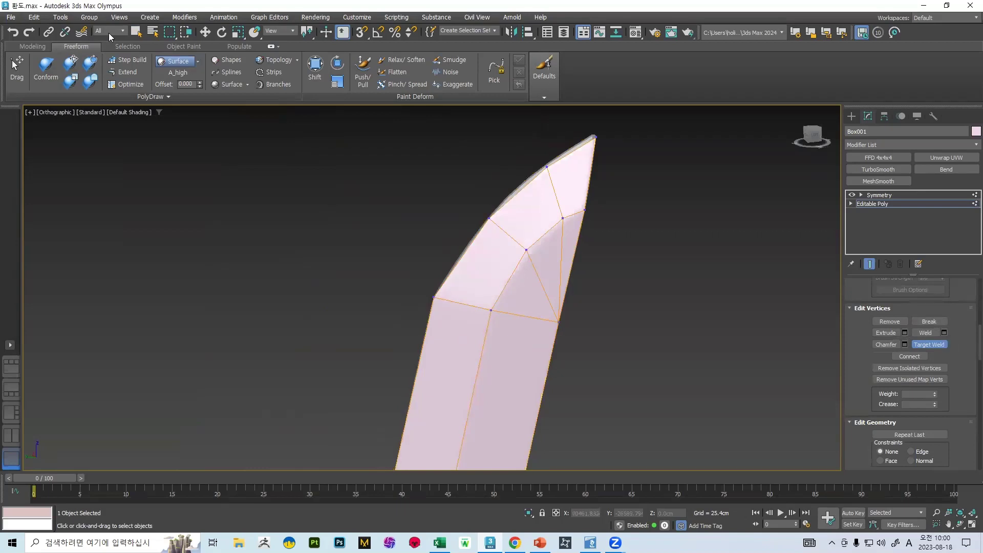
# Step: Reactivate the Move Conform brush and refine the inner vertices along the ridge of the curved tip
pyautogui.click(76, 62)
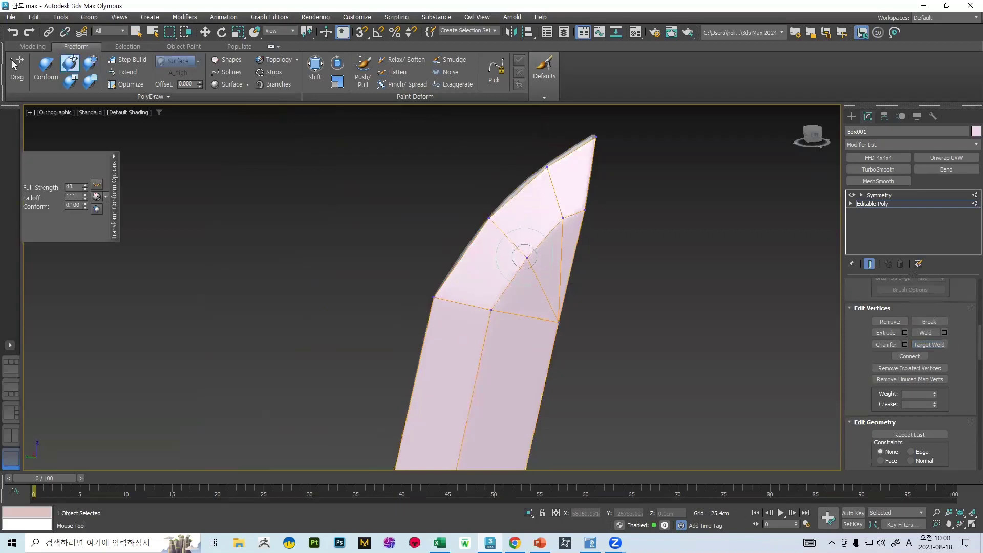
pyautogui.moveTo(554, 214); pyautogui.dragTo(550, 219)
pyautogui.moveTo(553, 223)
pyautogui.keyDown('alt'); pyautogui.mouseDown(button='middle')
pyautogui.moveTo(456, 207)
pyautogui.moveTo(560, 187)
pyautogui.mouseUp(button='middle'); pyautogui.keyUp('alt')
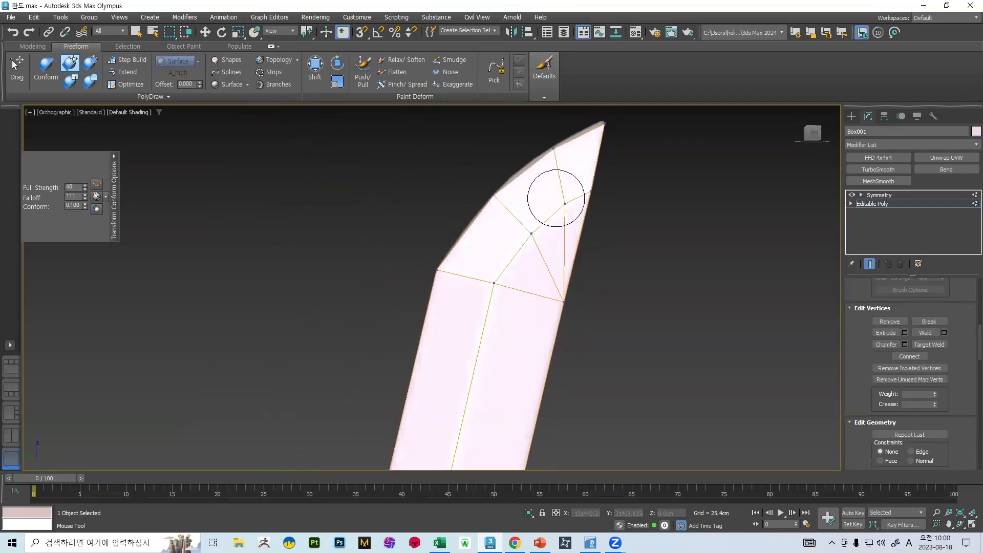
pyautogui.scroll(-5, 496, 272)
pyautogui.keyDown('alt'); pyautogui.moveTo(495, 272); pyautogui.dragTo(548, 234, button='middle'); pyautogui.keyUp('alt')
pyautogui.scroll(6, 522, 241)
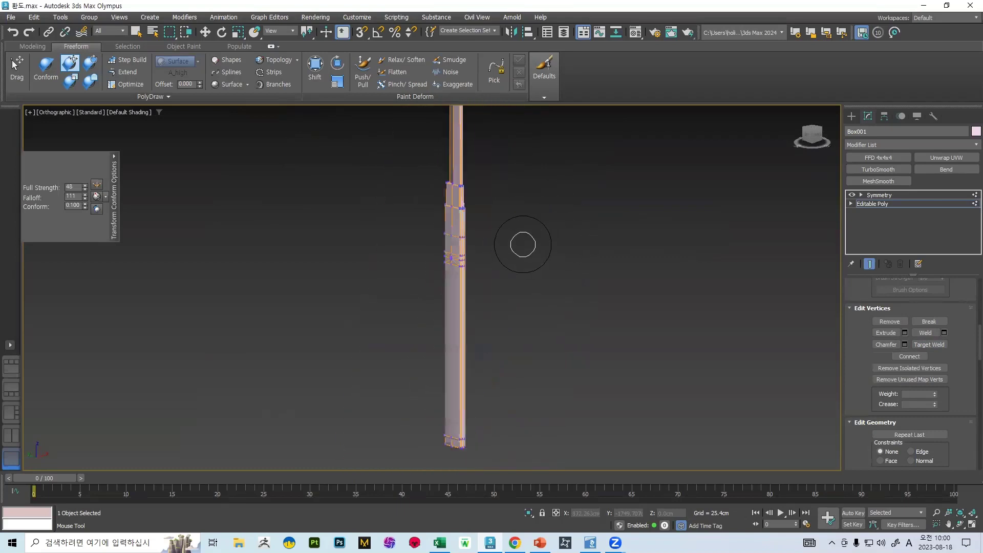